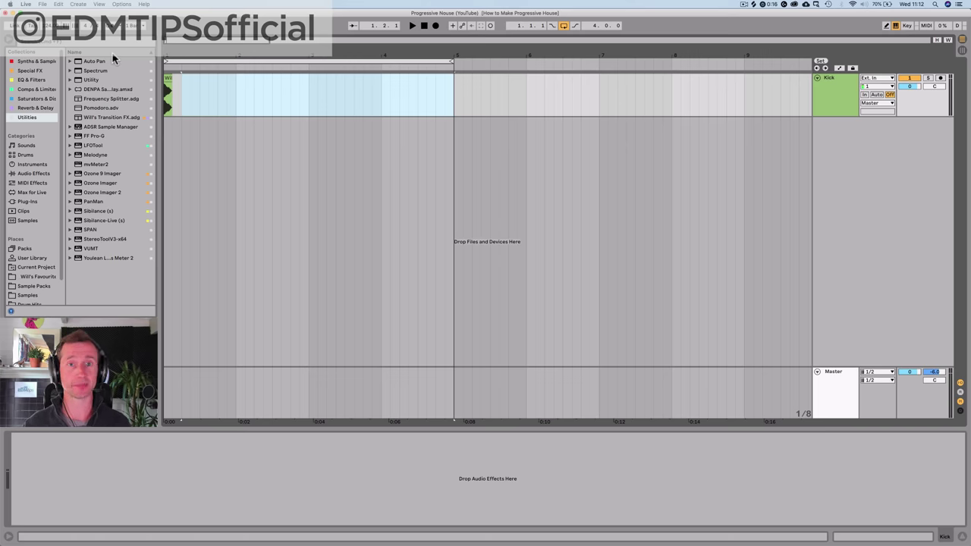
# - Play the kick sample from the start of the Kick track
pyautogui.click(180, 99)
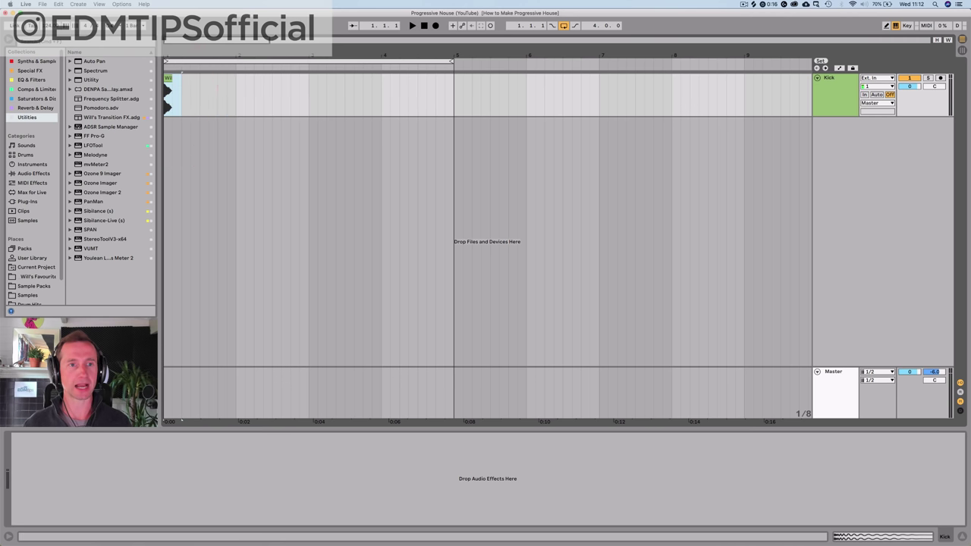
pyautogui.moveTo(187, 56); pyautogui.dragTo(187, 122)
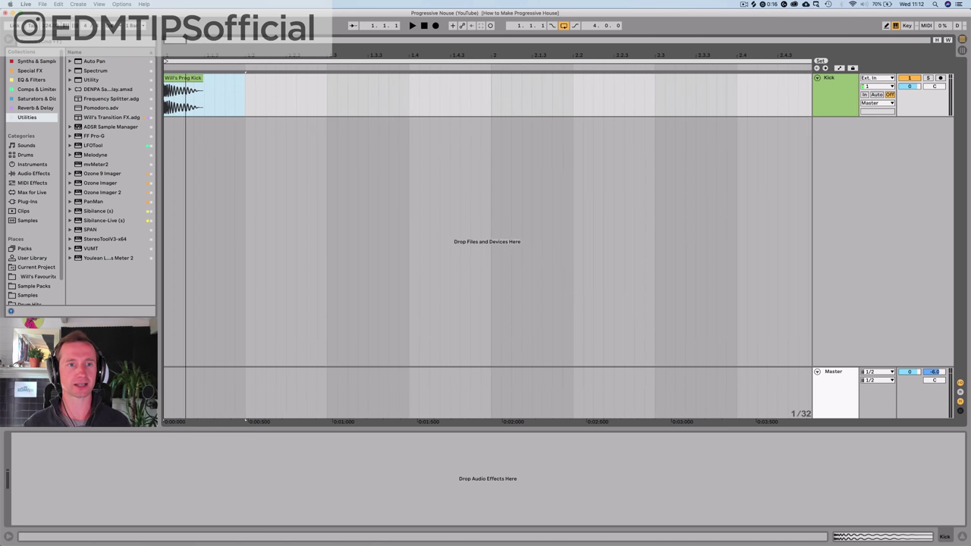
pyautogui.click(165, 106)
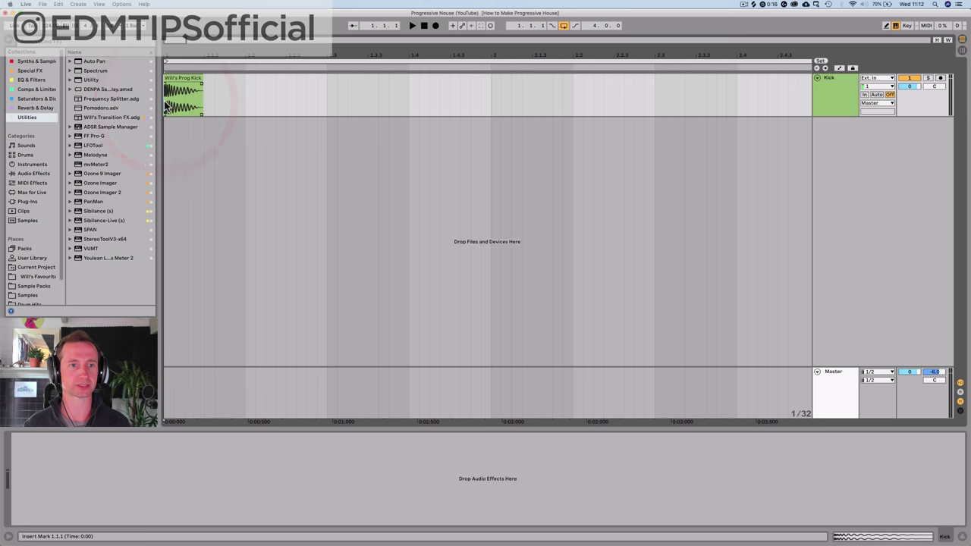
pyautogui.press('space')
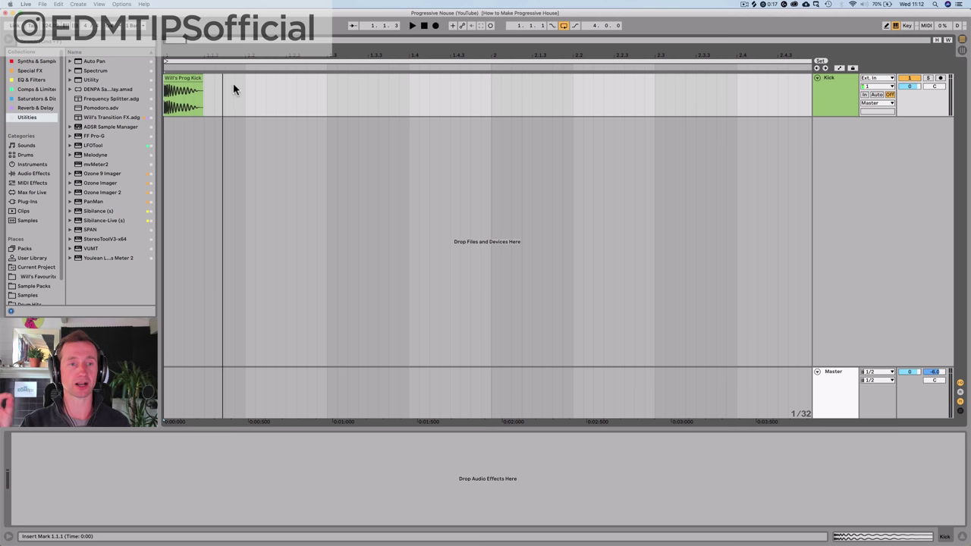
# - Duplicate the one-beat kick clip onto every beat of bars 1 to 4 and delete the surplus copy at bar 5
pyautogui.moveTo(241, 55); pyautogui.dragTo(241, 21)
pyautogui.moveTo(199, 94); pyautogui.dragTo(164, 101)
pyautogui.press('super+d')
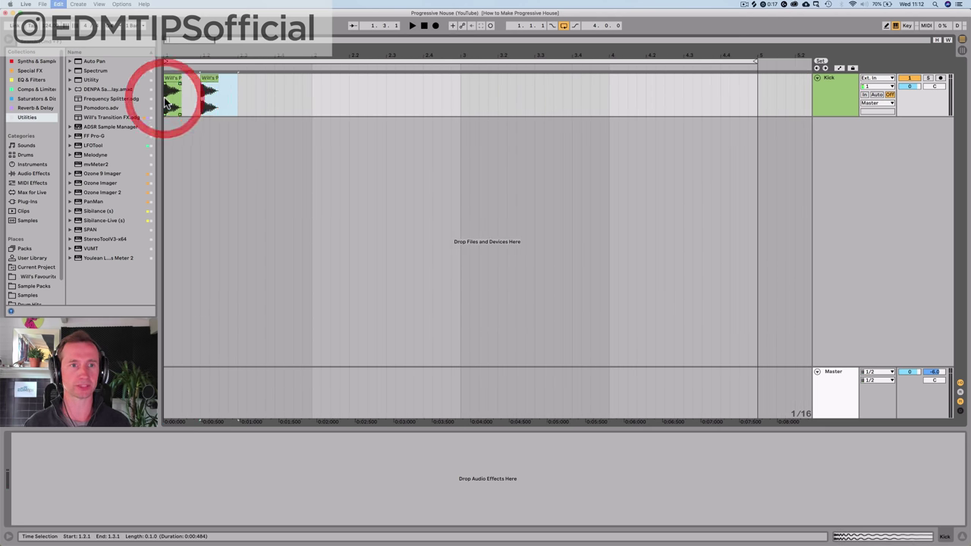
pyautogui.press('super+d')
pyautogui.press('super+d')
pyautogui.press('super+d')
pyautogui.press('super+d')
pyautogui.press('super+d')
pyautogui.press('super+d')
pyautogui.press('super+d')
pyautogui.press('super+d')
pyautogui.press('super+d')
pyautogui.press('super+d')
pyautogui.press('super+d')
pyautogui.press('super+d')
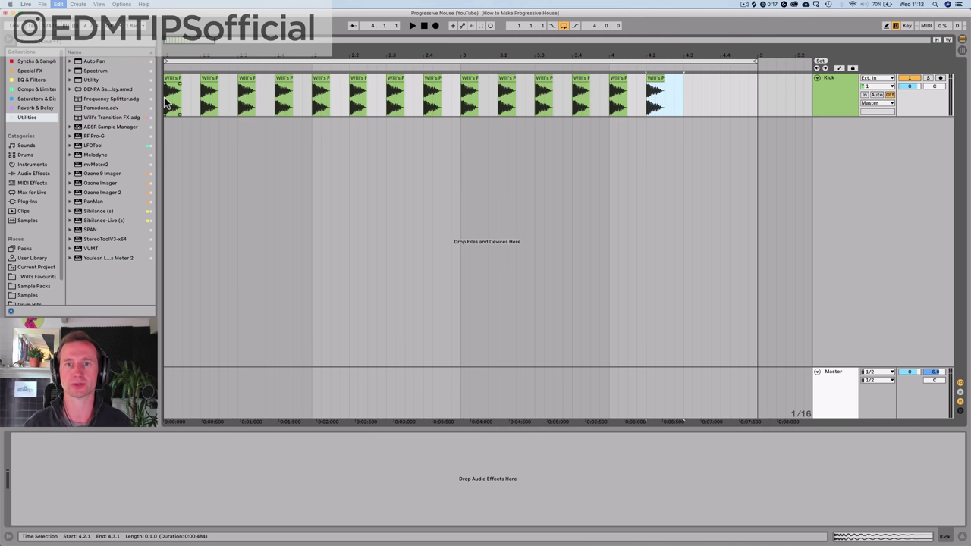
pyautogui.press('super+d')
pyautogui.press('super+d')
pyautogui.press('super+d')
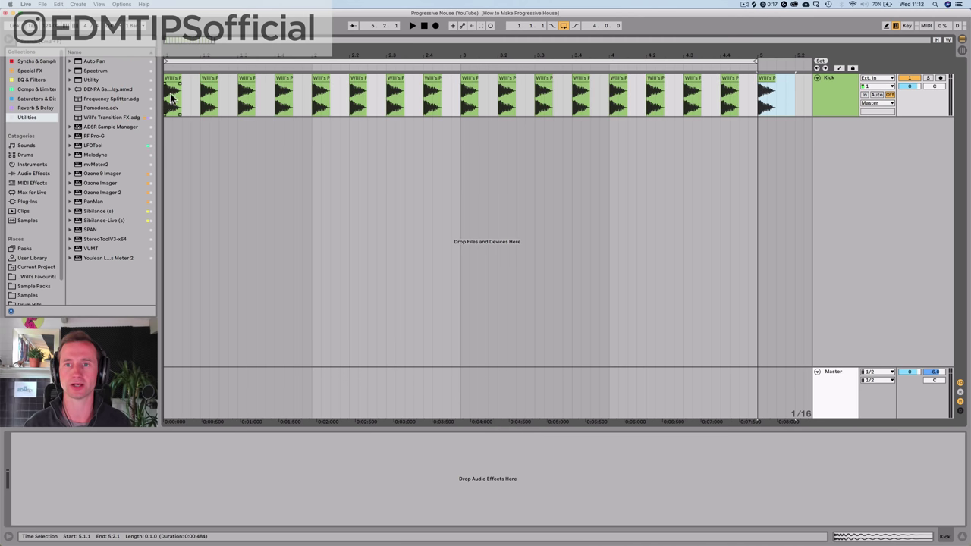
pyautogui.click(775, 79)
pyautogui.press('Delete')
# - Play back the repeated kick pattern from the start of the arrangement, then stop it
pyautogui.click(425, 27)
pyautogui.press('space')
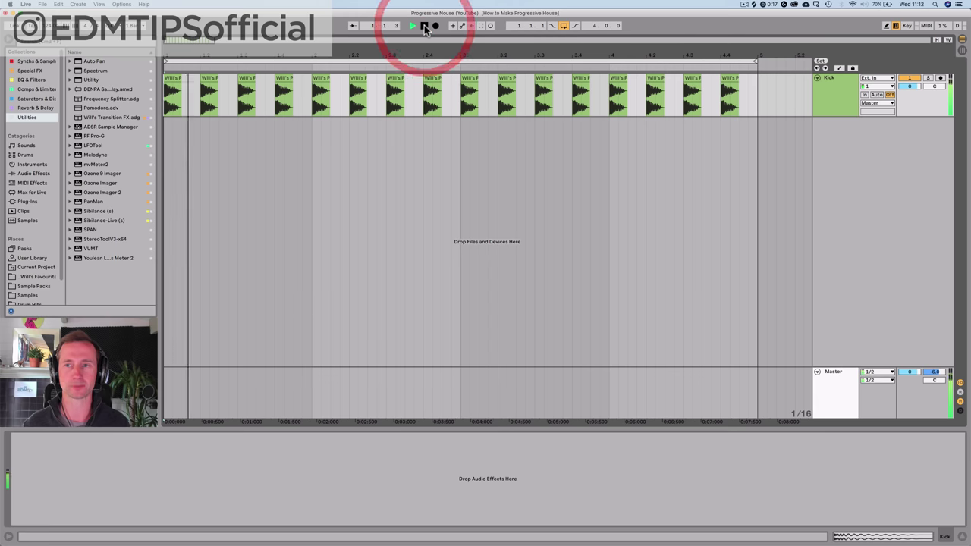
pyautogui.moveTo(348, 56); pyautogui.dragTo(348, 30)
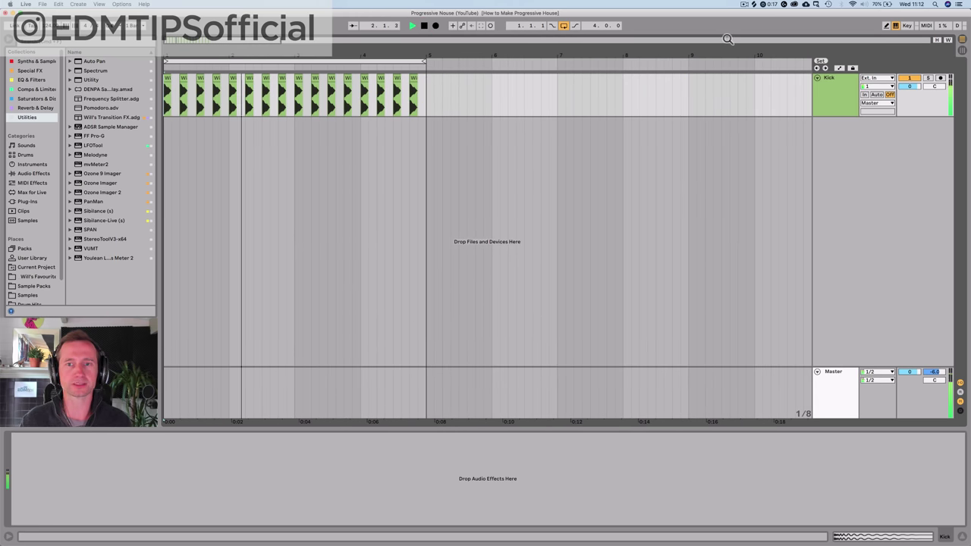
pyautogui.press('space')
# - Set the Kick track's volume to -6 dB
pyautogui.click(916, 87)
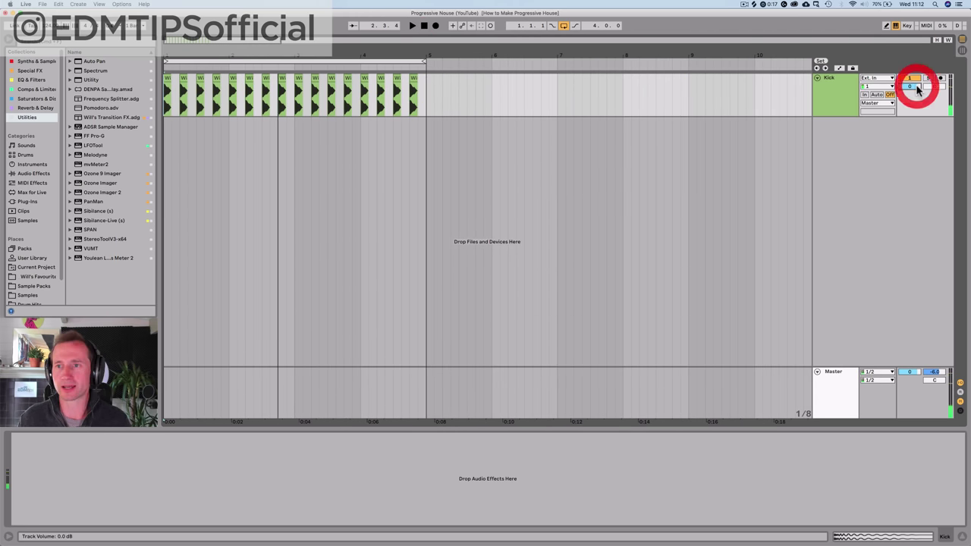
pyautogui.write('-6')
pyautogui.press('Return')
pyautogui.click(832, 92)
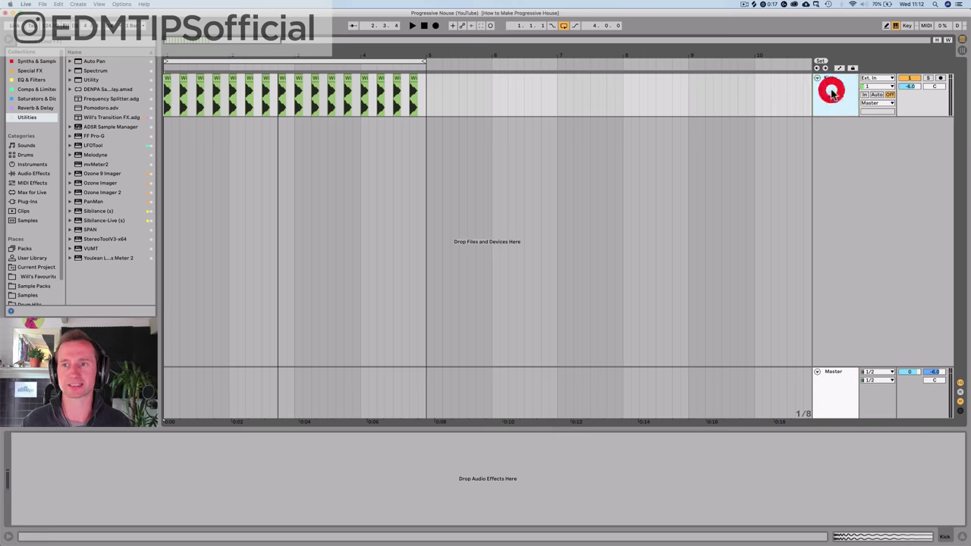
pyautogui.press('Tab')
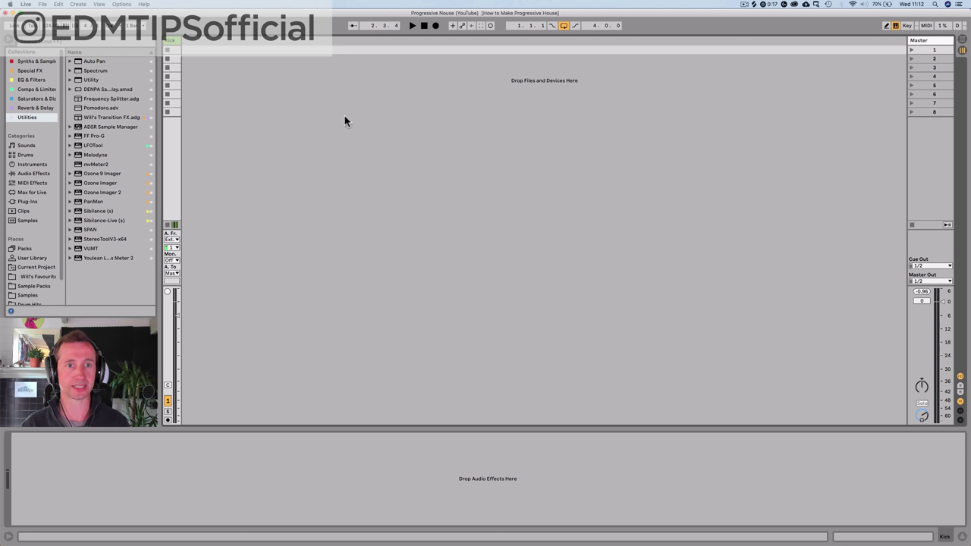
pyautogui.press('Tab')
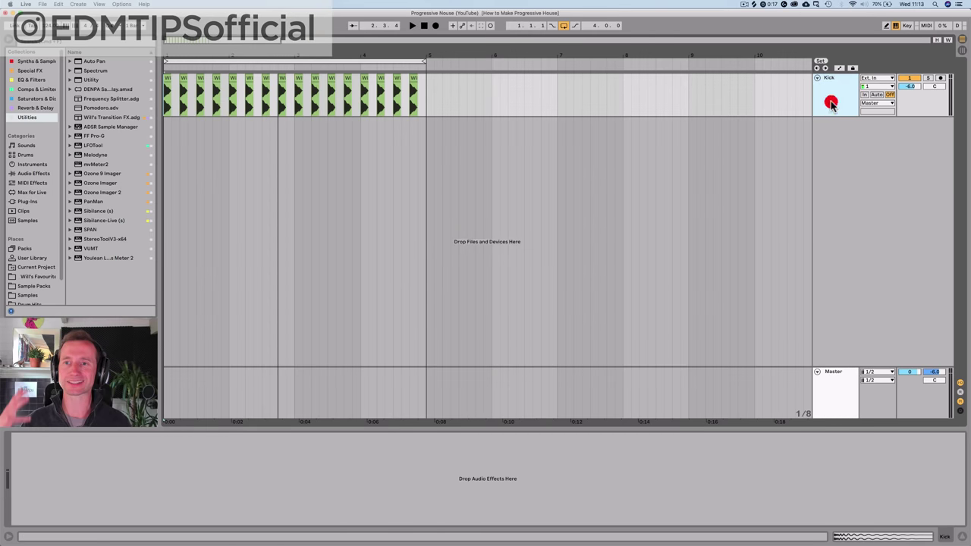
# - Insert a new MIDI track below the Kick track and rename it Chords
pyautogui.click(830, 104)
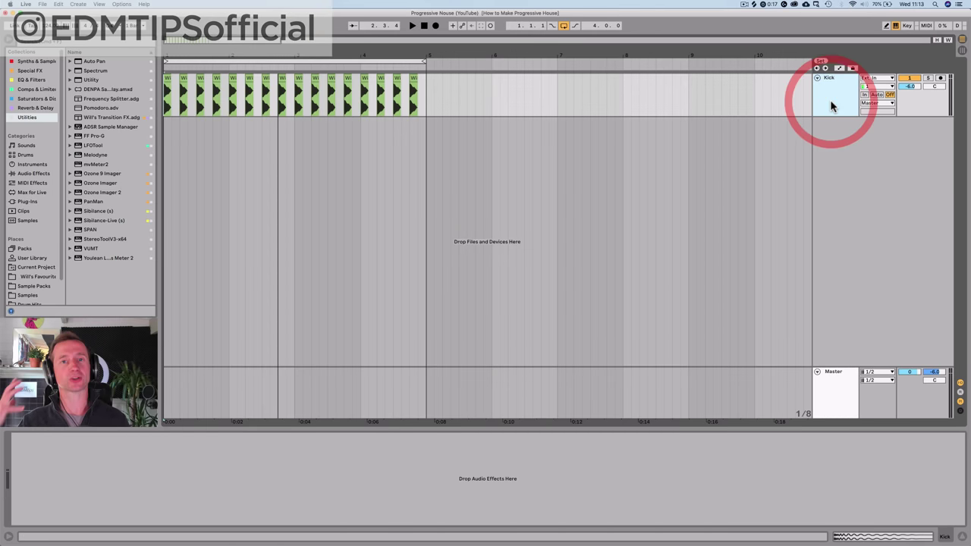
pyautogui.press('super+shift+t')
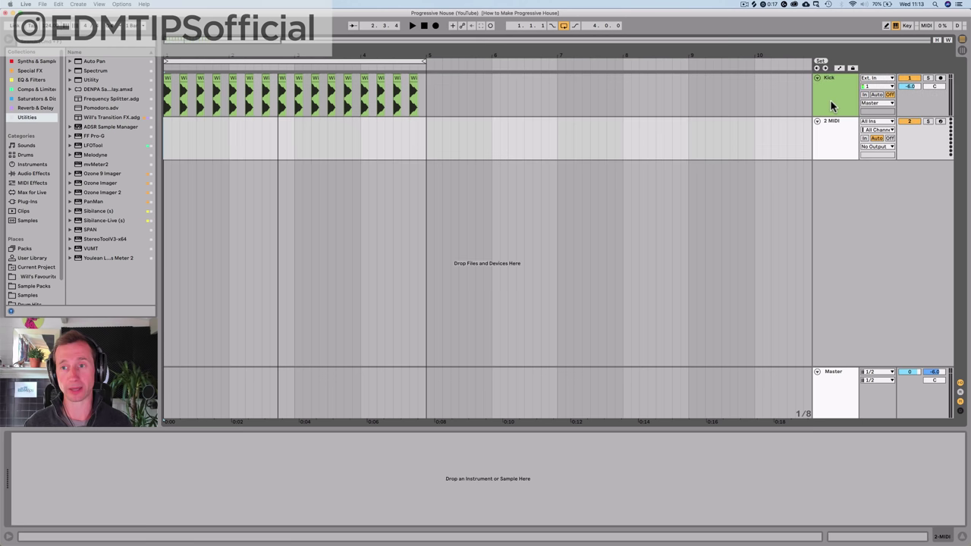
pyautogui.click(838, 127)
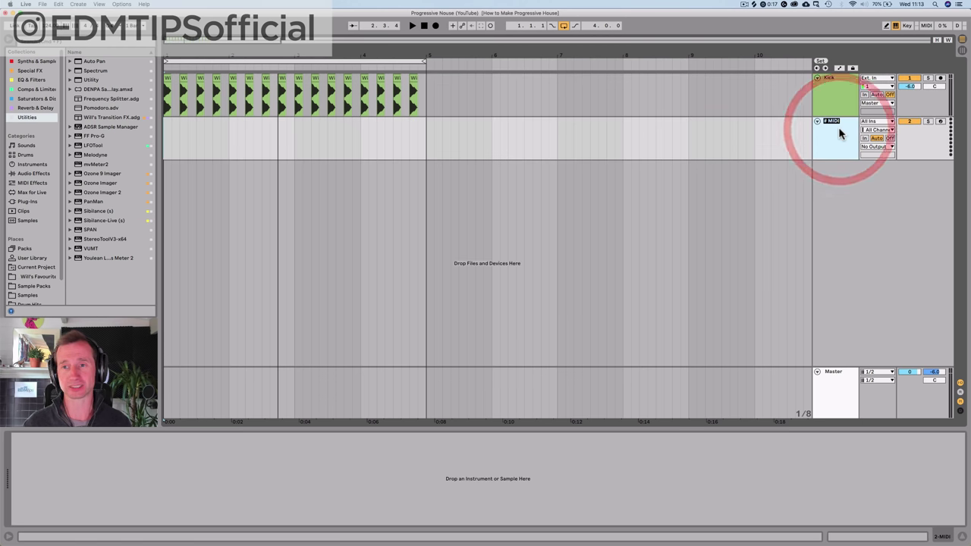
pyautogui.press('super+r')
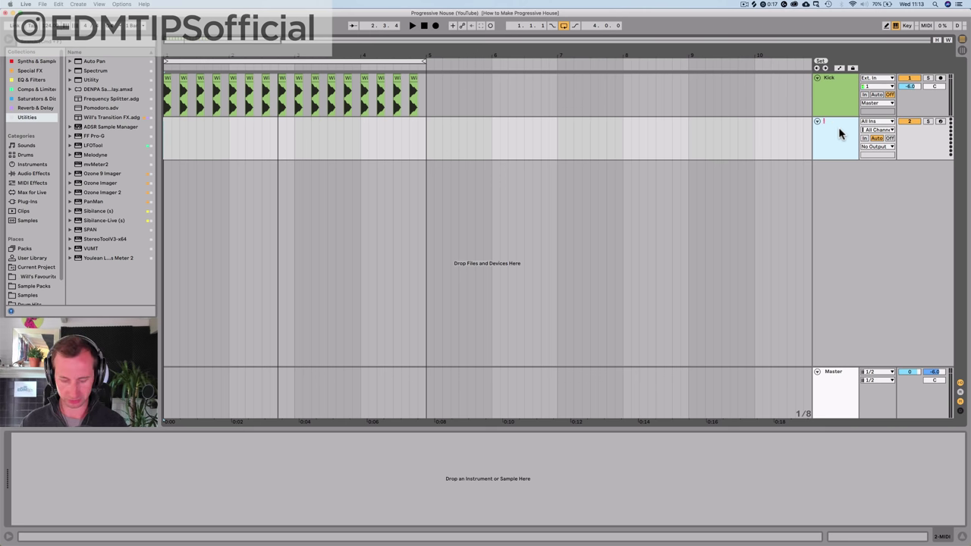
pyautogui.write('rds')
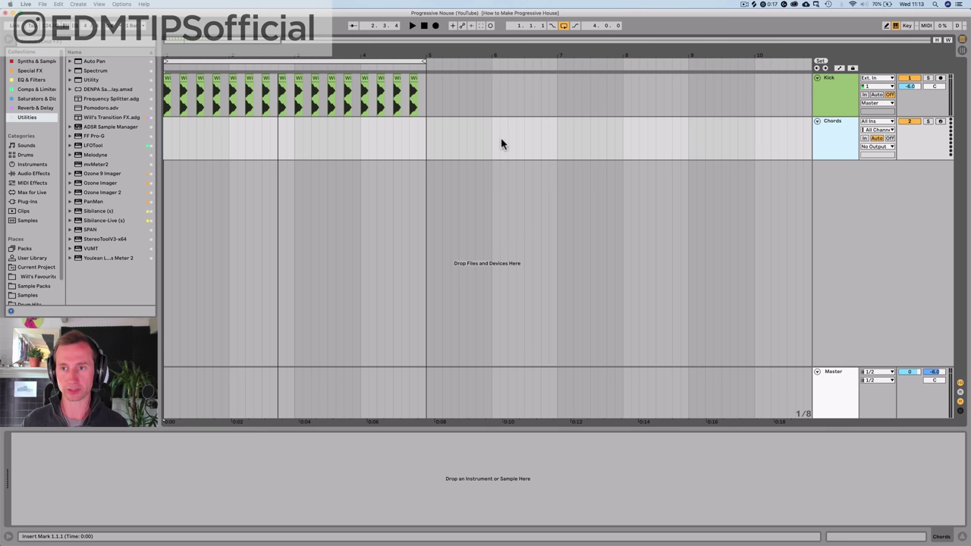
# - Create a four-bar MIDI clip at the start of the Chords track and name it Piano
pyautogui.moveTo(425, 137); pyautogui.dragTo(164, 131)
pyautogui.doubleClick(165, 130)
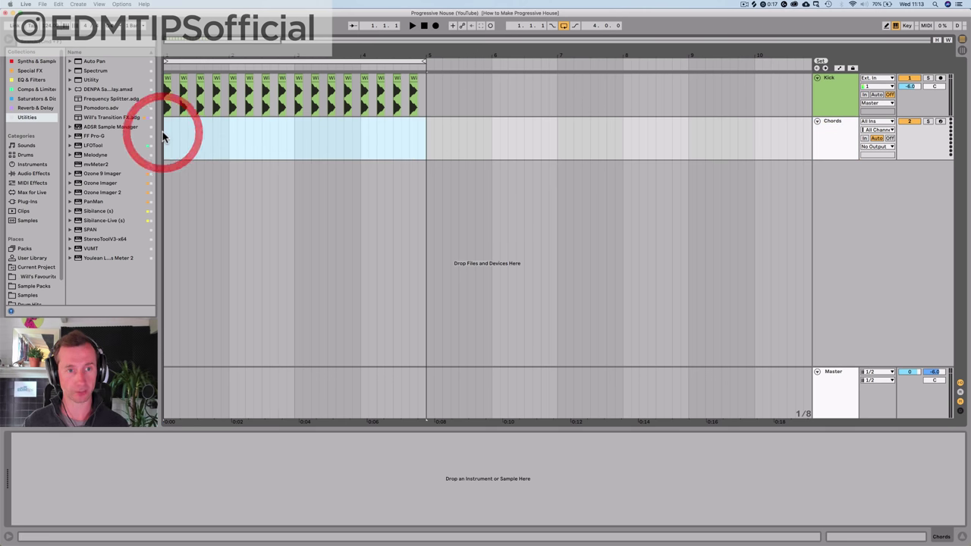
pyautogui.press('super+r')
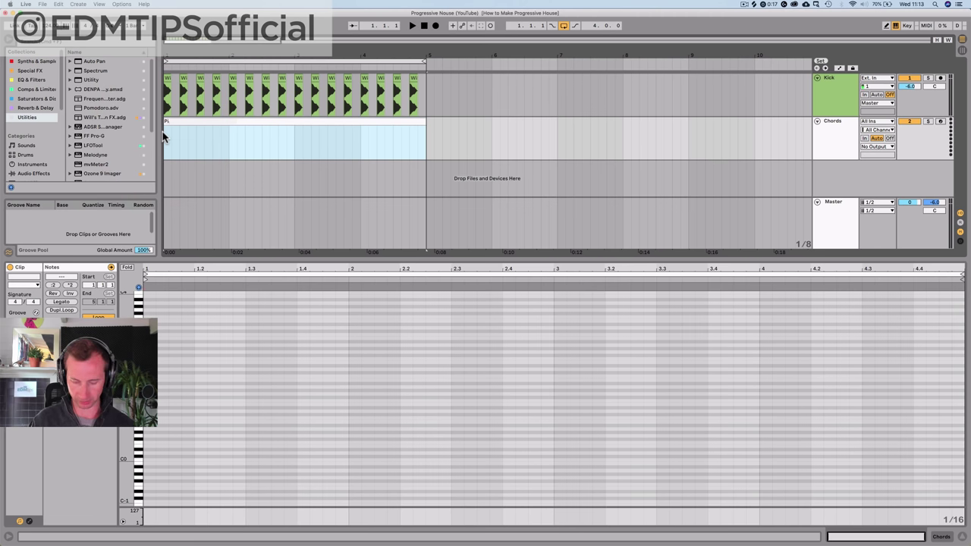
pyautogui.write('Piano')
pyautogui.press('Return')
pyautogui.click(205, 223)
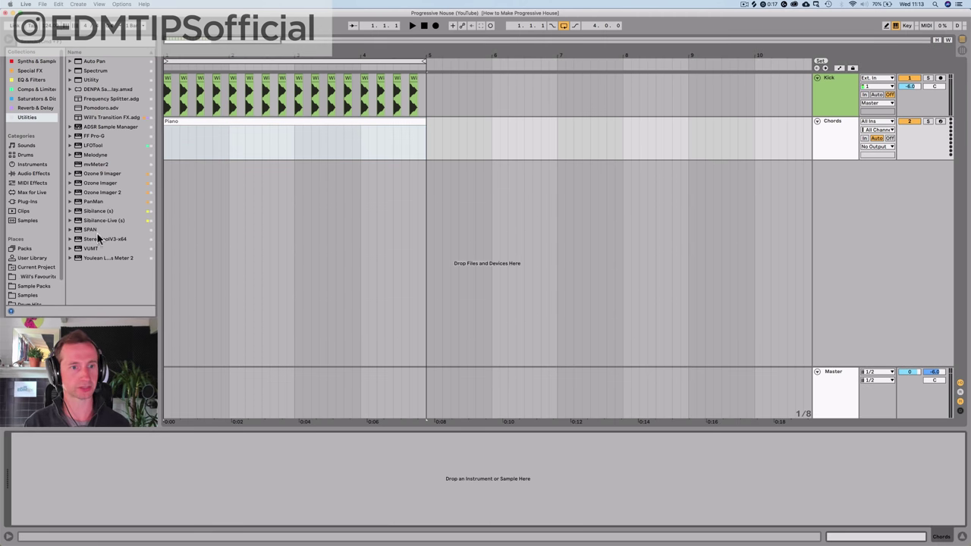
# - Preview the Grand Piano Equal Solo preset in the Piano & Keys sounds and load it onto the Chords track
pyautogui.click(38, 145)
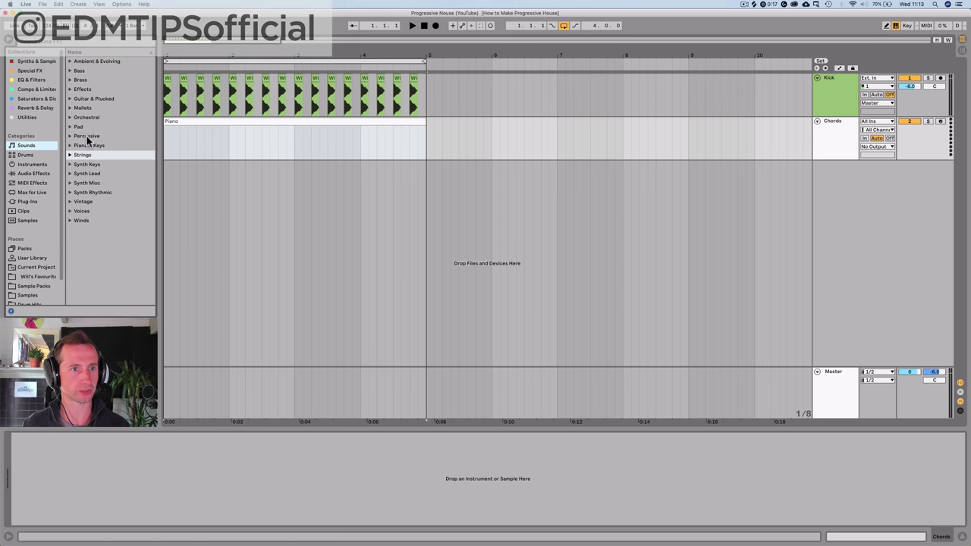
pyautogui.click(87, 145)
pyautogui.scroll(-10, 87, 184)
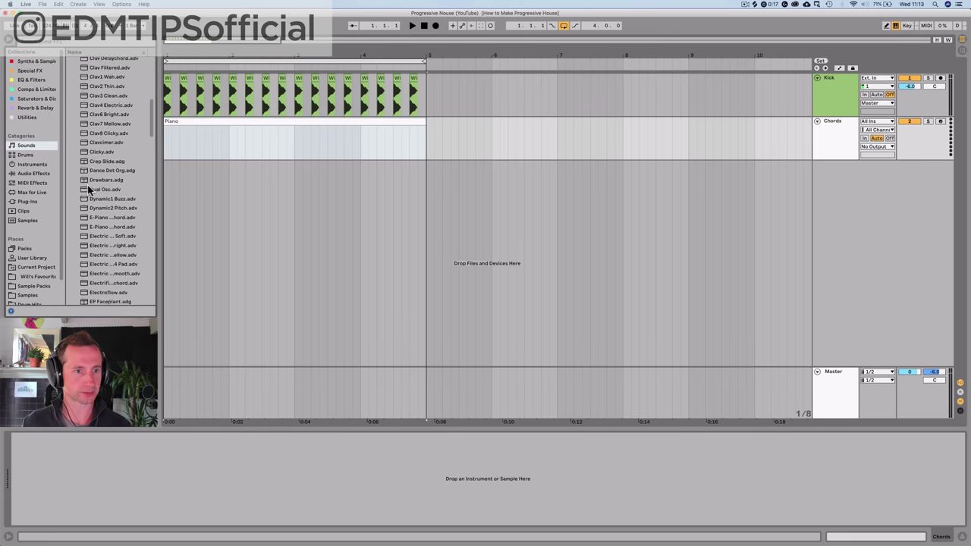
pyautogui.scroll(-5, 109, 168)
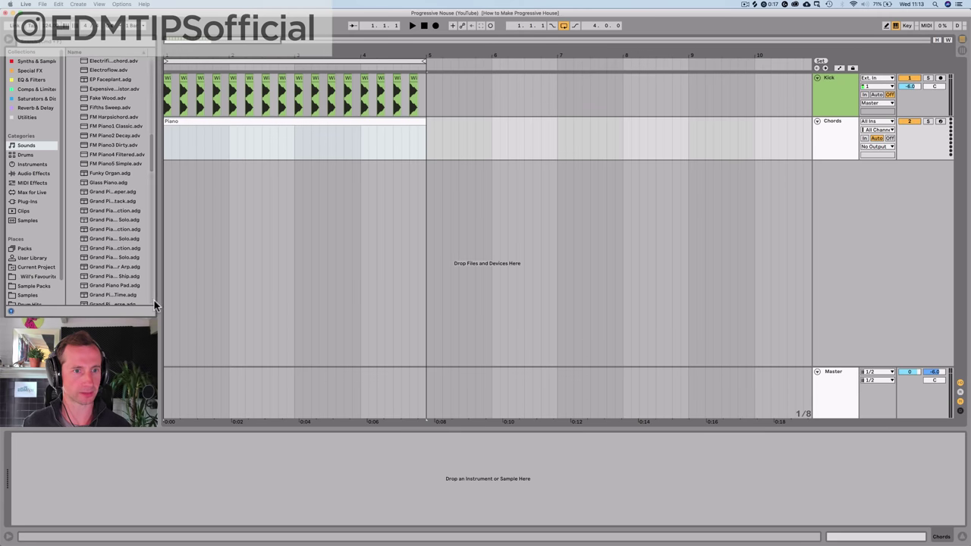
pyautogui.scroll(-4, 141, 208)
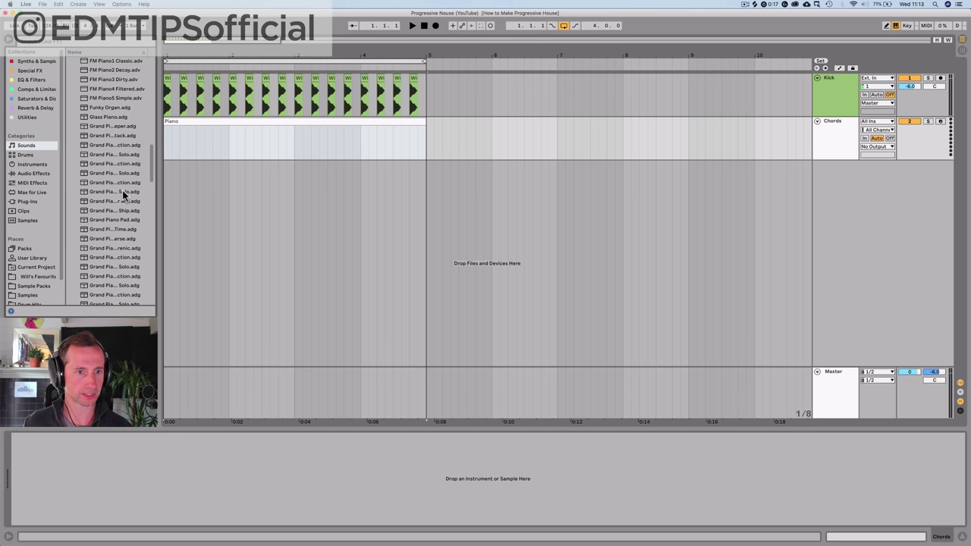
pyautogui.click(116, 184)
pyautogui.click(114, 192)
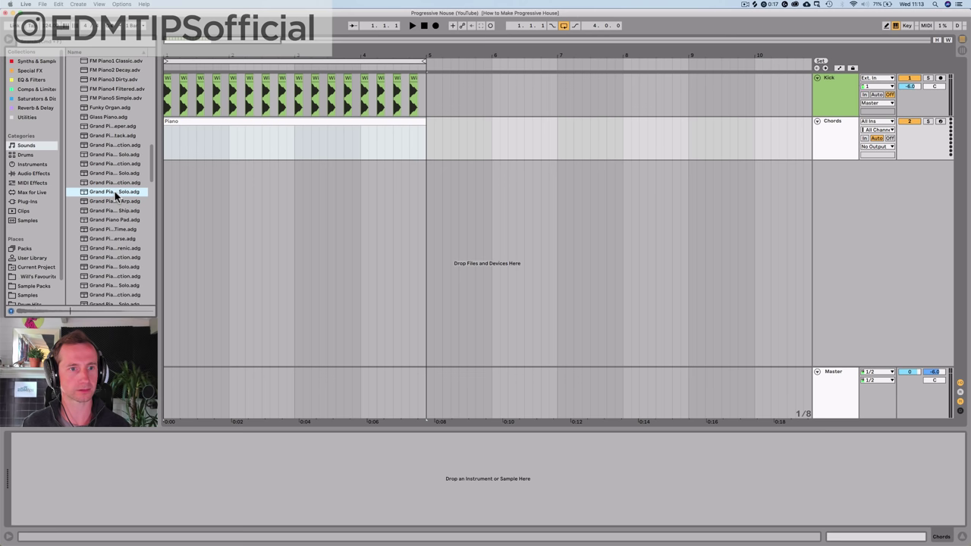
pyautogui.moveTo(108, 191); pyautogui.dragTo(176, 138)
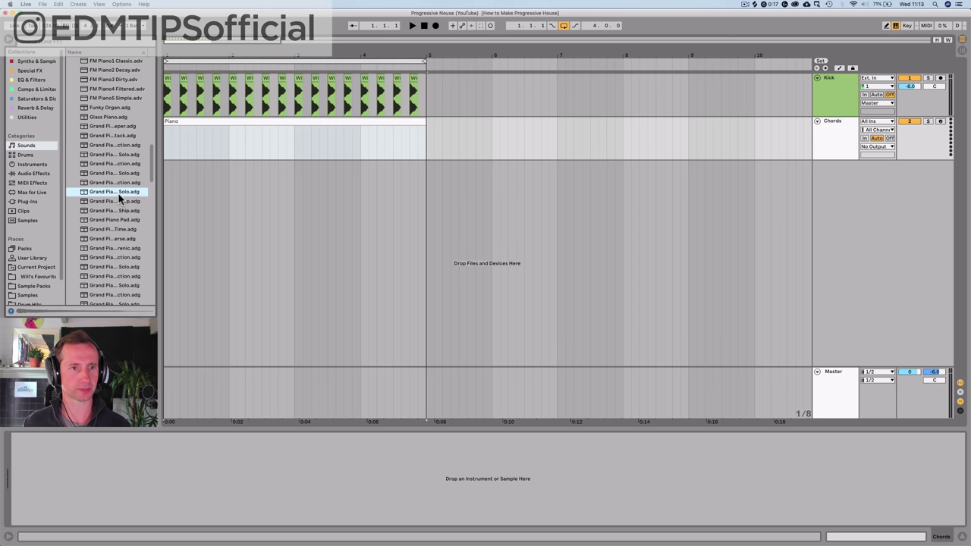
pyautogui.click(218, 151)
pyautogui.doubleClick(119, 191)
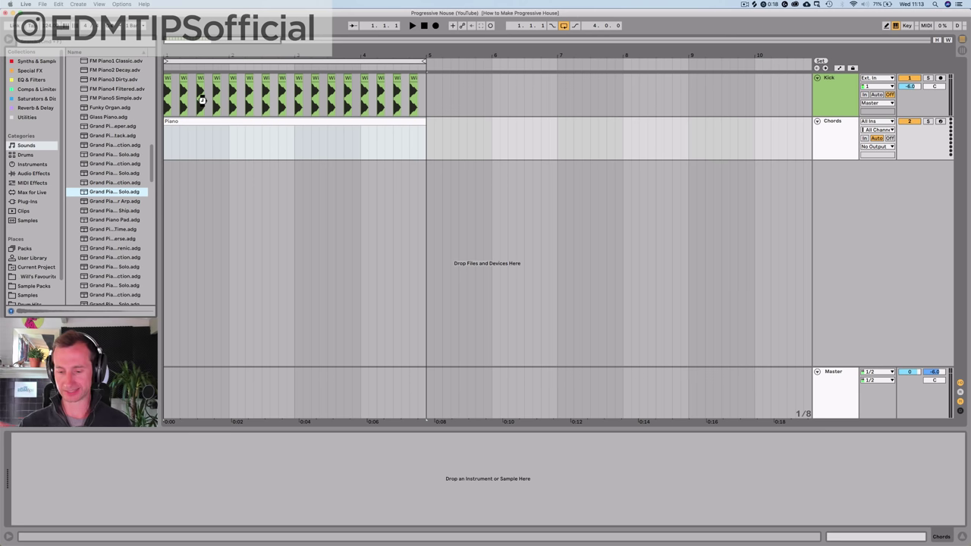
pyautogui.press('Return')
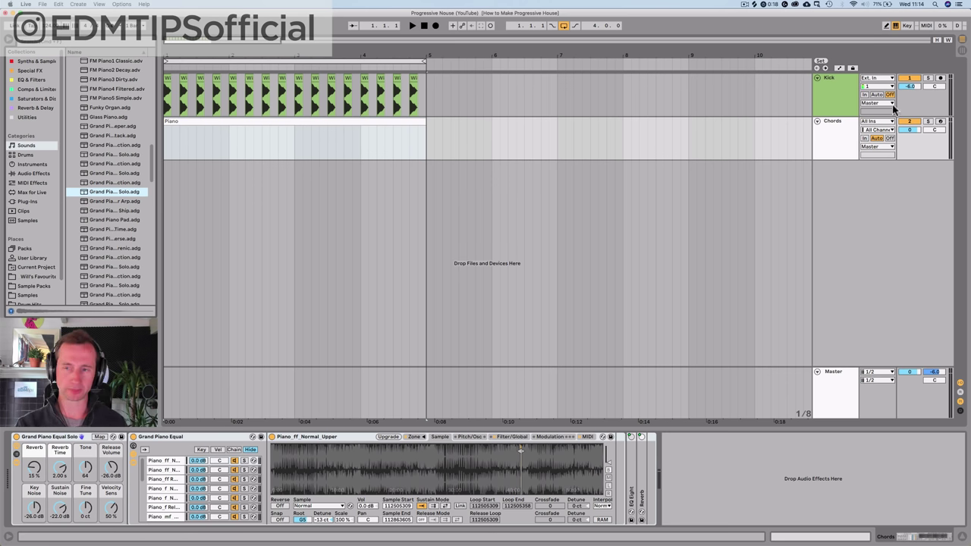
# - Arm the Chords track for recording and add a G0 note from 1.1.1 to 1.4.3 in the Piano clip
pyautogui.click(939, 122)
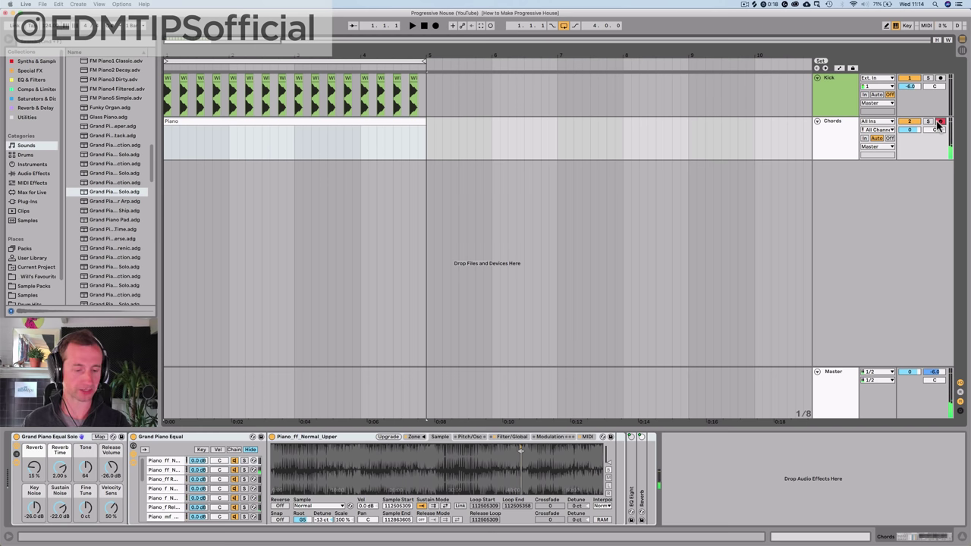
pyautogui.doubleClick(194, 124)
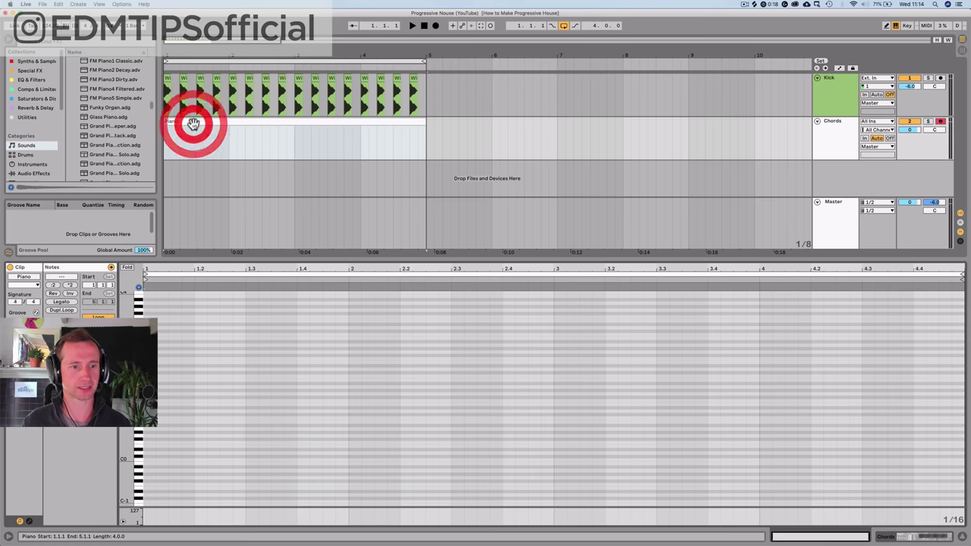
pyautogui.doubleClick(143, 435)
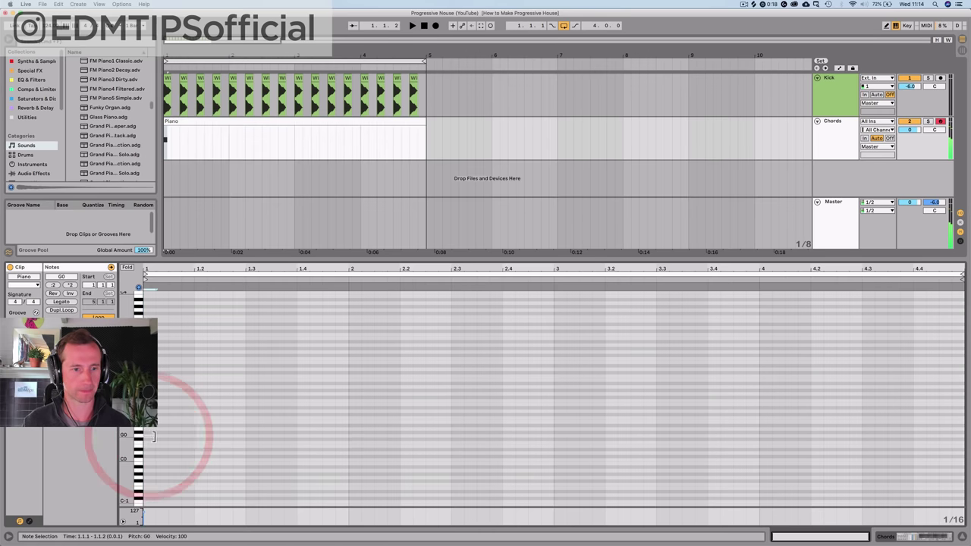
pyautogui.press('space')
pyautogui.moveTo(154, 436); pyautogui.dragTo(323, 442)
pyautogui.press('space')
# - Copy the G0 note to D1 starting at 1.4.3 and extend it to 2.4.3 while checking the timing in playback
pyautogui.click(261, 437)
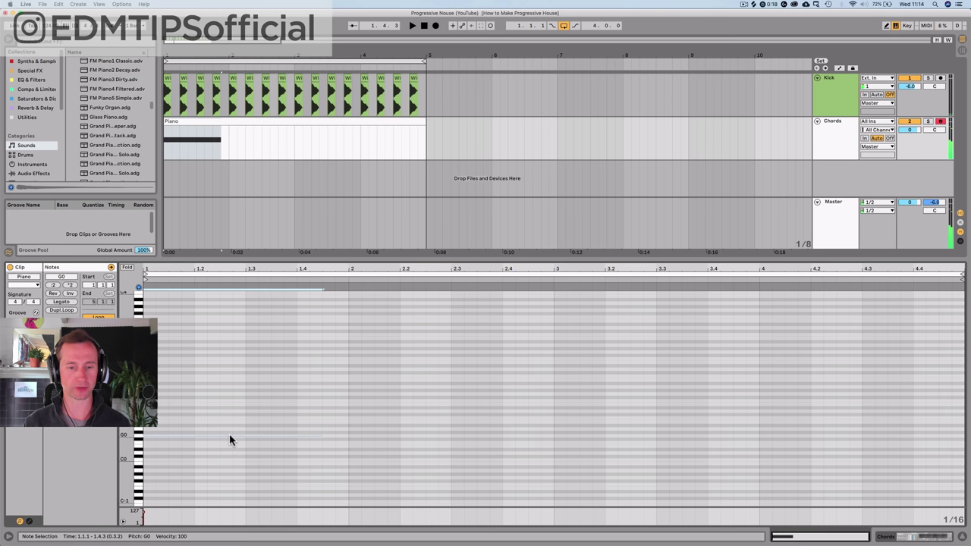
pyautogui.moveTo(230, 438)
pyautogui.mouseDown()
pyautogui.moveTo(427, 440)
pyautogui.moveTo(399, 411)
pyautogui.mouseUp()
pyautogui.press('space')
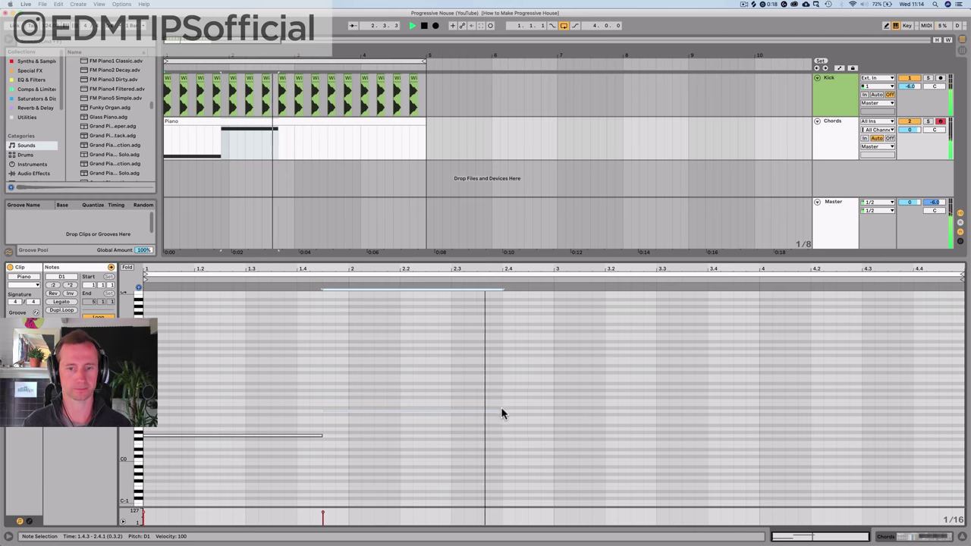
pyautogui.moveTo(501, 410); pyautogui.dragTo(529, 410)
pyautogui.press('space')
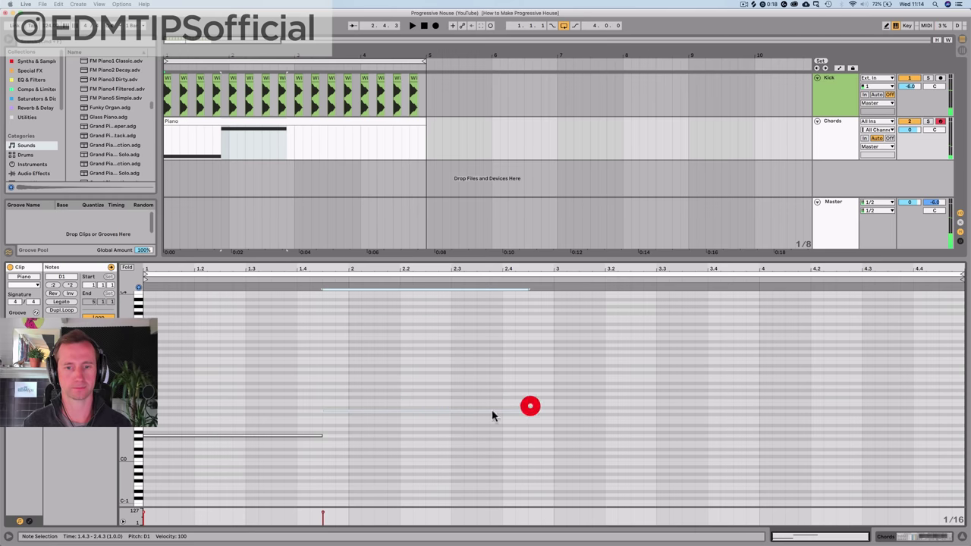
# - Copy the D1 note to A#0 starting at 3.1.1 and shorten the copy to end at 3.4.3
pyautogui.click(377, 446)
pyautogui.moveTo(399, 411); pyautogui.dragTo(628, 436)
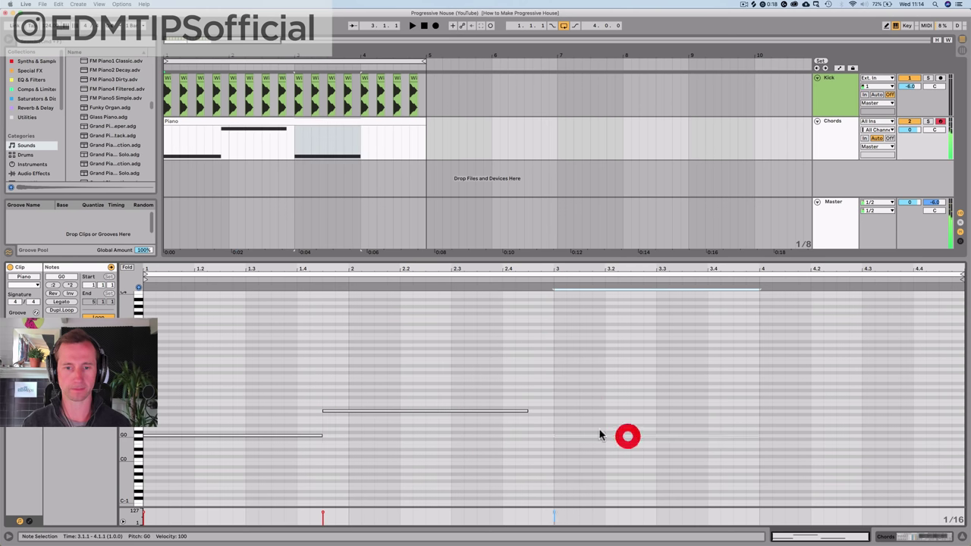
pyautogui.keyDown('shift'); pyautogui.click(322, 414); pyautogui.keyUp('shift')
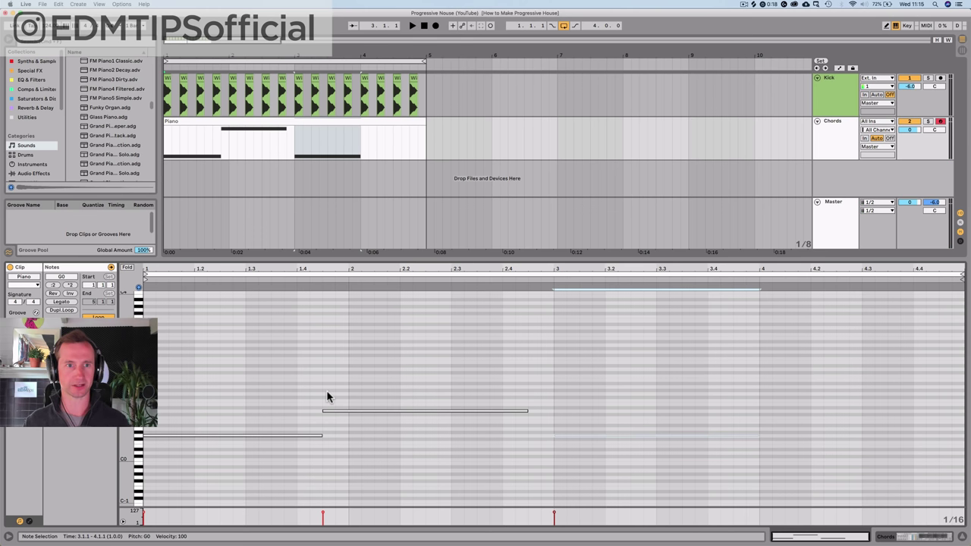
pyautogui.press('space')
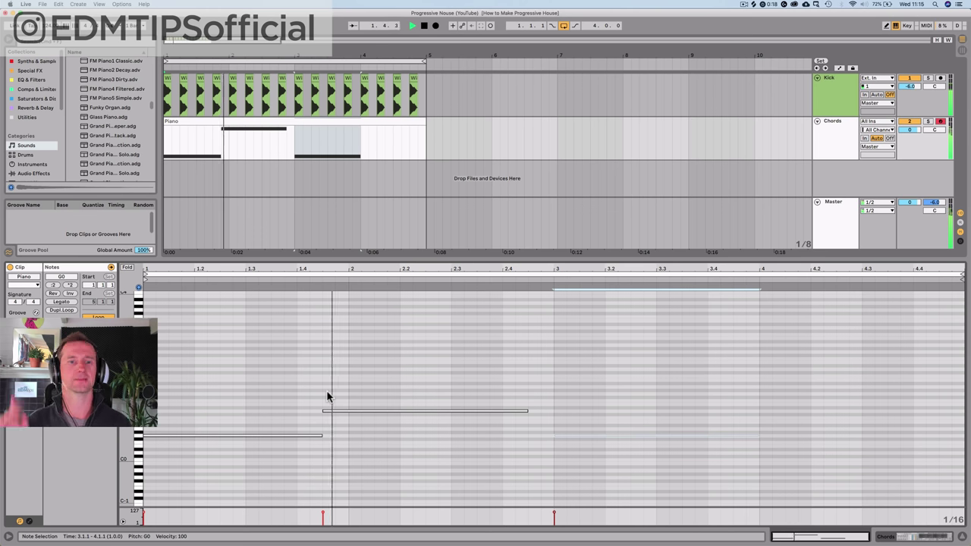
pyautogui.press('space')
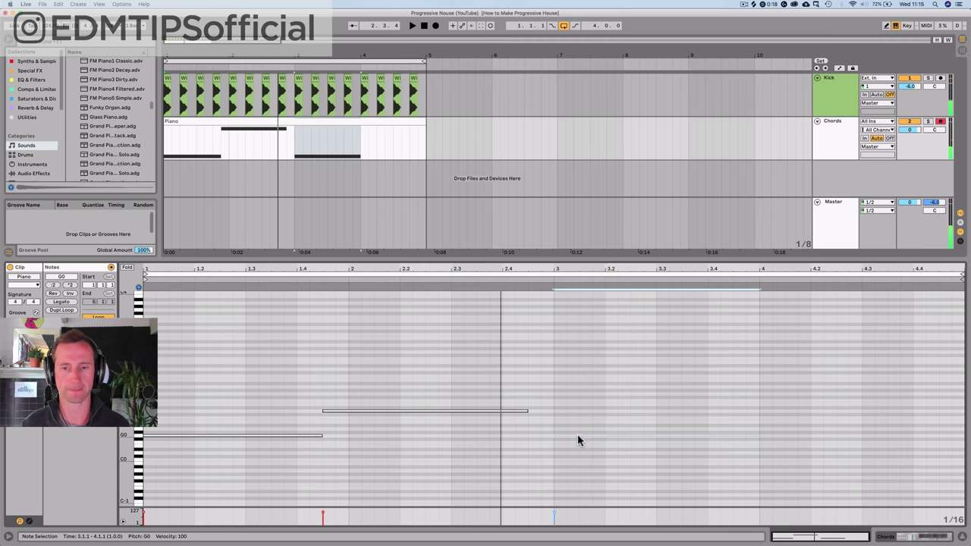
pyautogui.moveTo(577, 435); pyautogui.dragTo(576, 427)
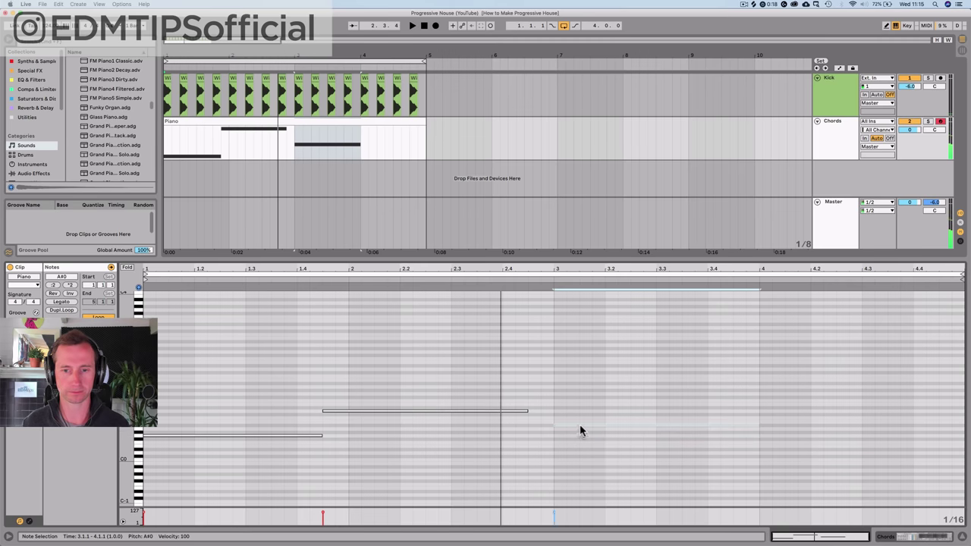
pyautogui.click(580, 425)
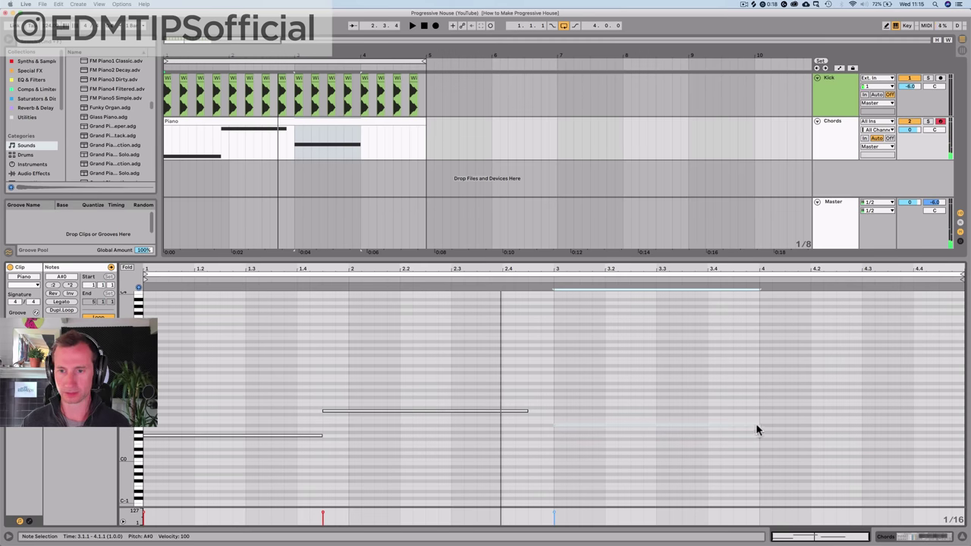
pyautogui.moveTo(731, 425); pyautogui.dragTo(732, 425)
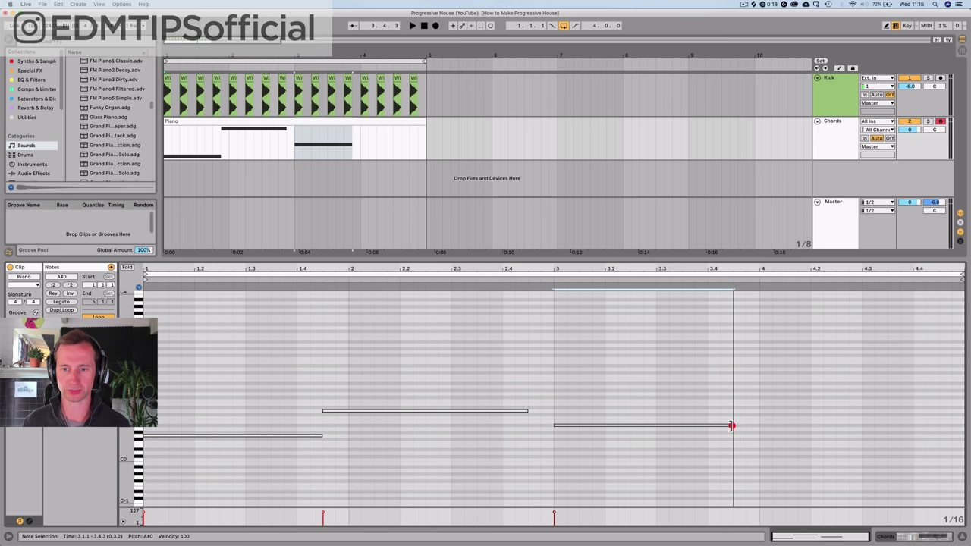
# - Copy the A#0 note to C1 from 3.4.3 to 4.4.3 and extend the original A#0 note's start back to 2.4.3
pyautogui.moveTo(622, 424); pyautogui.dragTo(806, 417)
pyautogui.press('space')
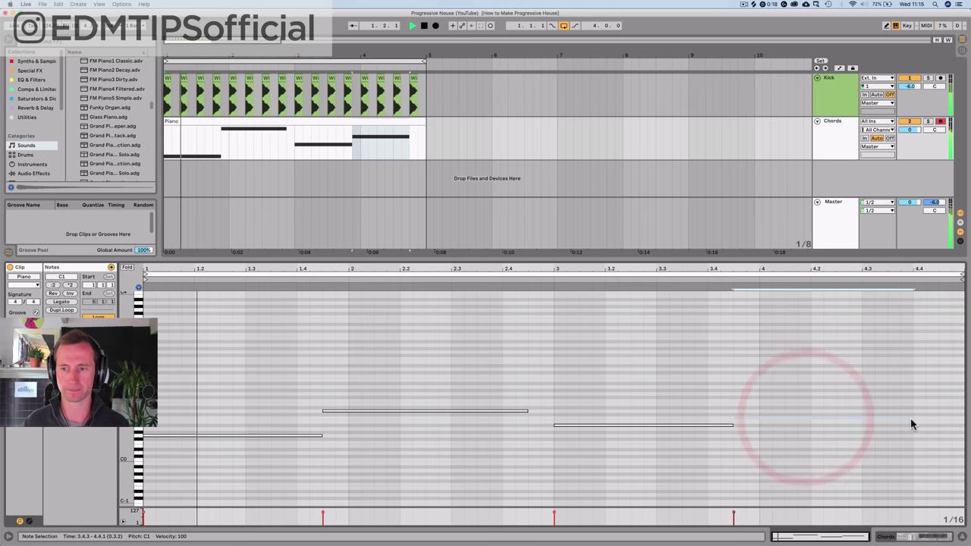
pyautogui.moveTo(913, 416); pyautogui.dragTo(940, 416)
pyautogui.doubleClick(941, 416)
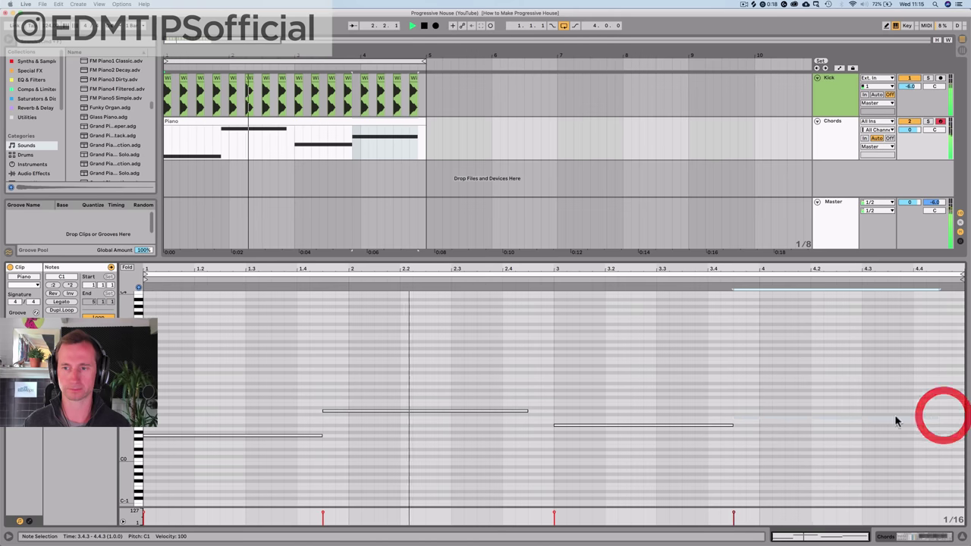
pyautogui.click(555, 425)
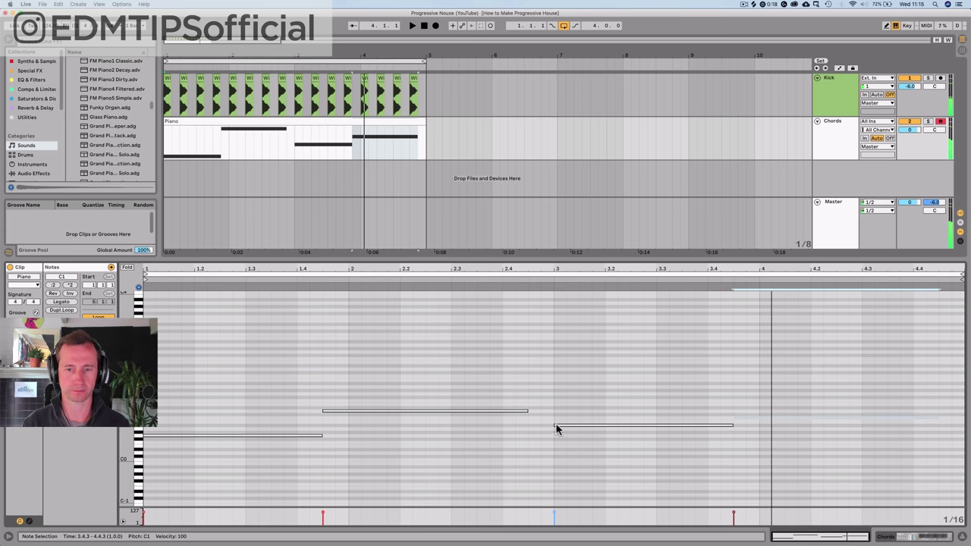
pyautogui.moveTo(556, 425); pyautogui.dragTo(529, 425)
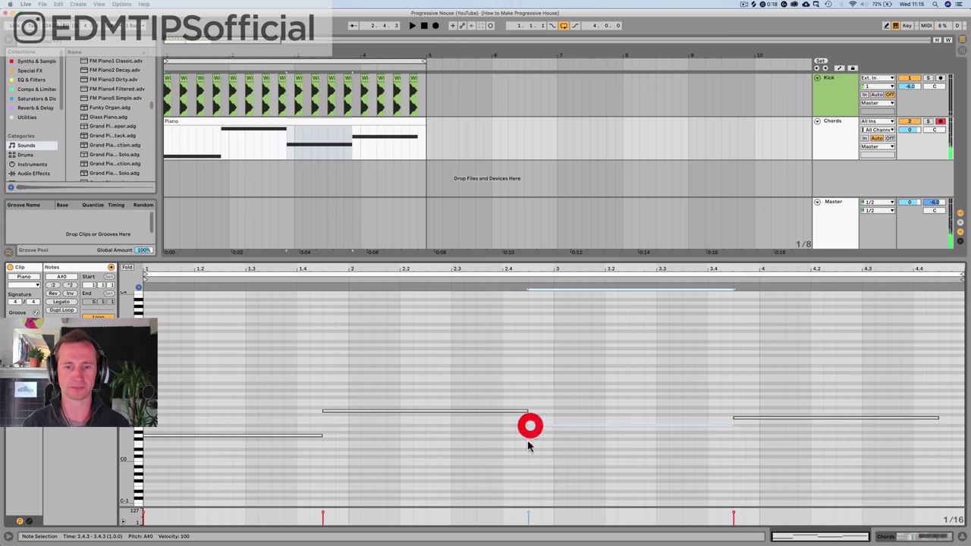
# - Enlarge the velocity lane and lower the velocity of all notes in the Piano clip to 76 while checking by playback
pyautogui.moveTo(520, 506); pyautogui.dragTo(518, 438)
pyautogui.click(405, 442)
pyautogui.click(405, 429)
pyautogui.press('super+a')
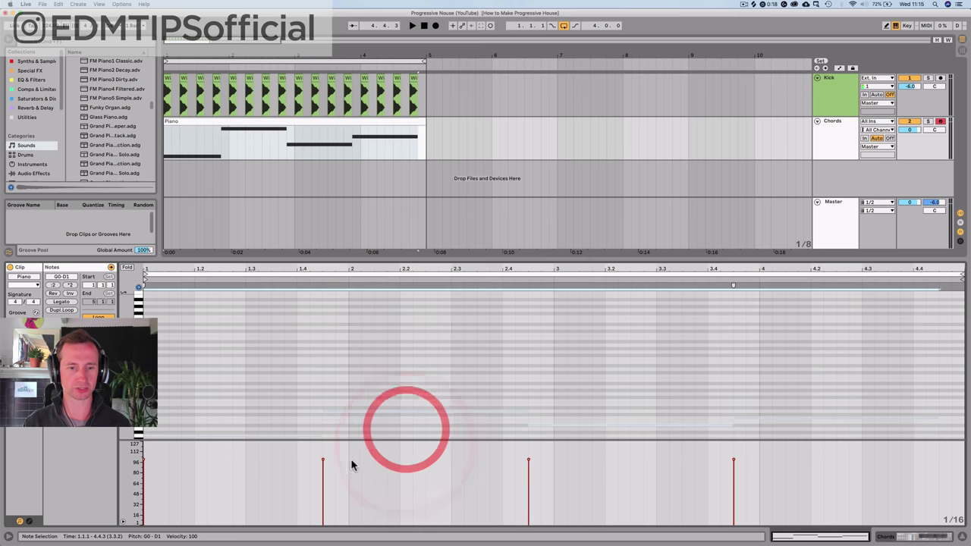
pyautogui.moveTo(322, 464); pyautogui.dragTo(322, 492)
pyautogui.press('space')
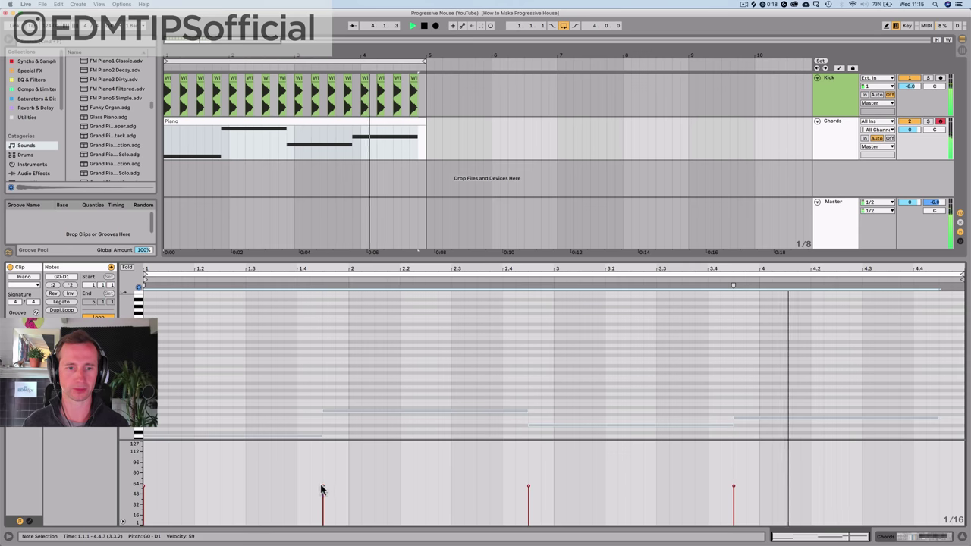
pyautogui.moveTo(321, 489); pyautogui.dragTo(322, 476)
pyautogui.click(353, 472)
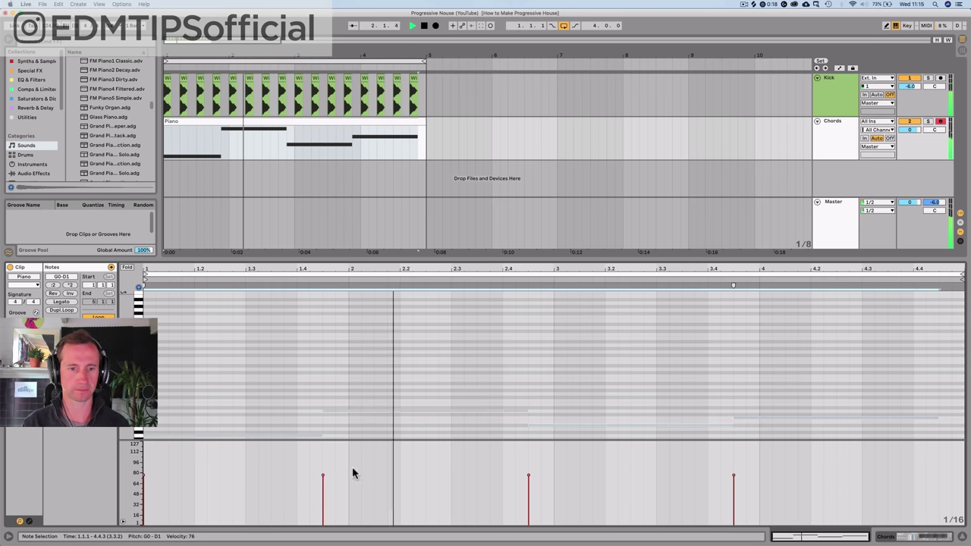
pyautogui.hotkey('shift', 'Tab')
pyautogui.doubleClick(200, 122)
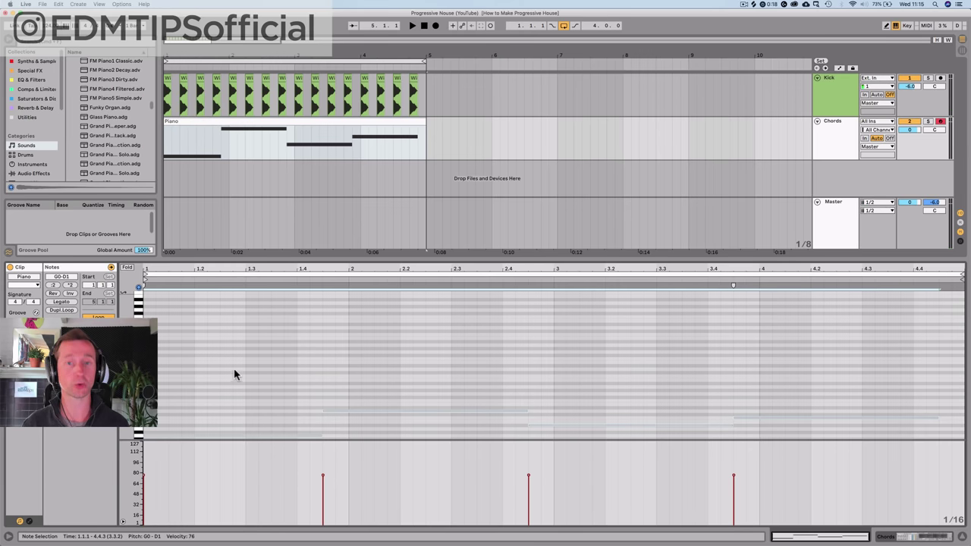
# - Shrink the velocity lane again and enlarge the note rows around the bass notes in the piano roll
pyautogui.scroll(-5, 235, 348)
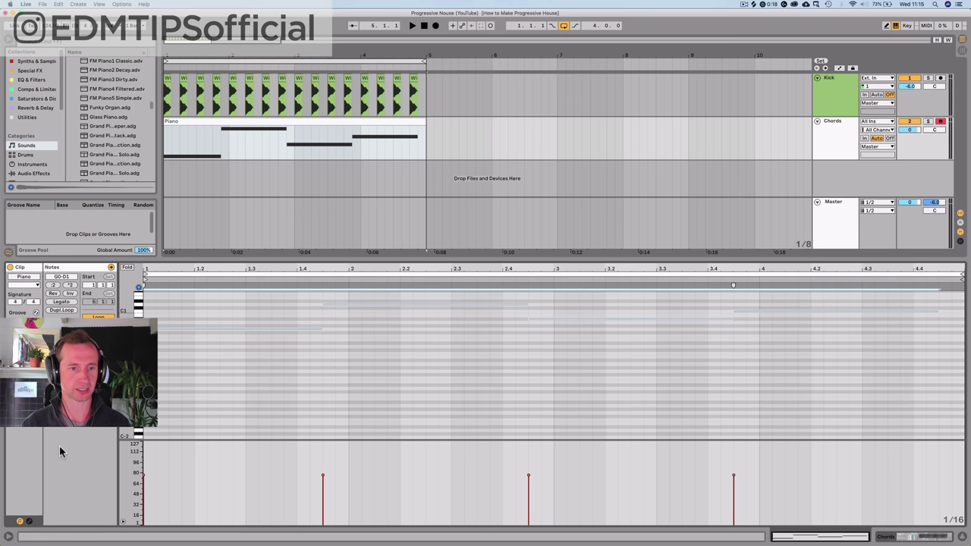
pyautogui.click(174, 484)
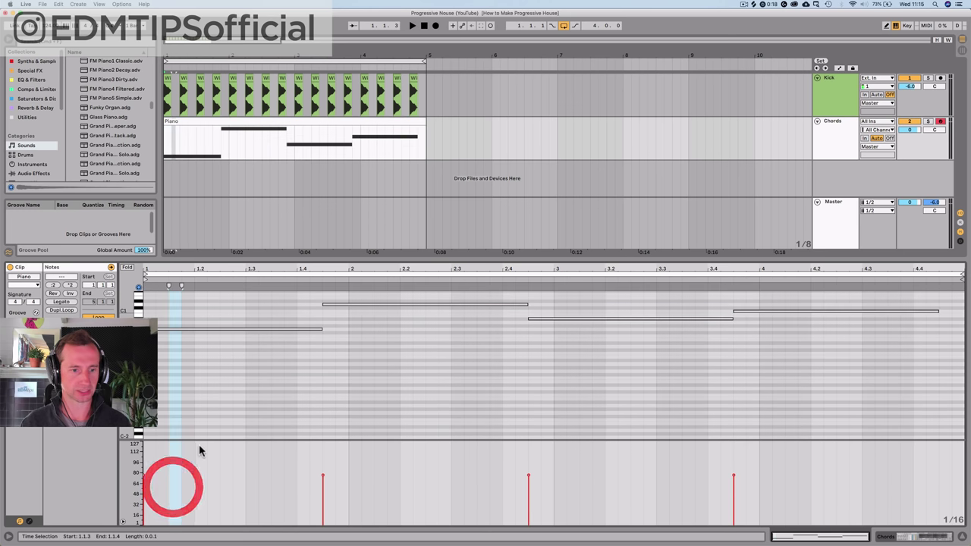
pyautogui.moveTo(199, 439); pyautogui.dragTo(197, 511)
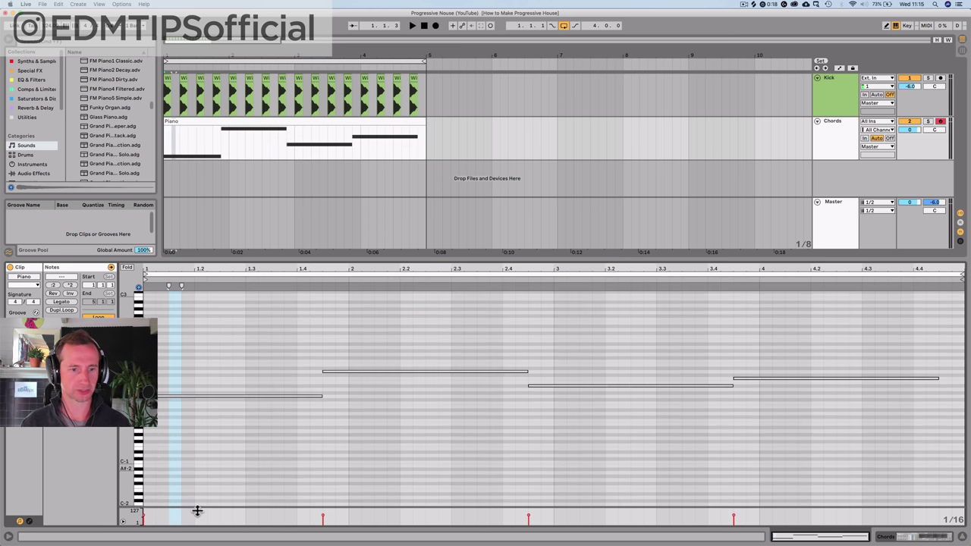
pyautogui.click(181, 380)
pyautogui.scroll(2, 181, 379)
pyautogui.scroll(3, 176, 367)
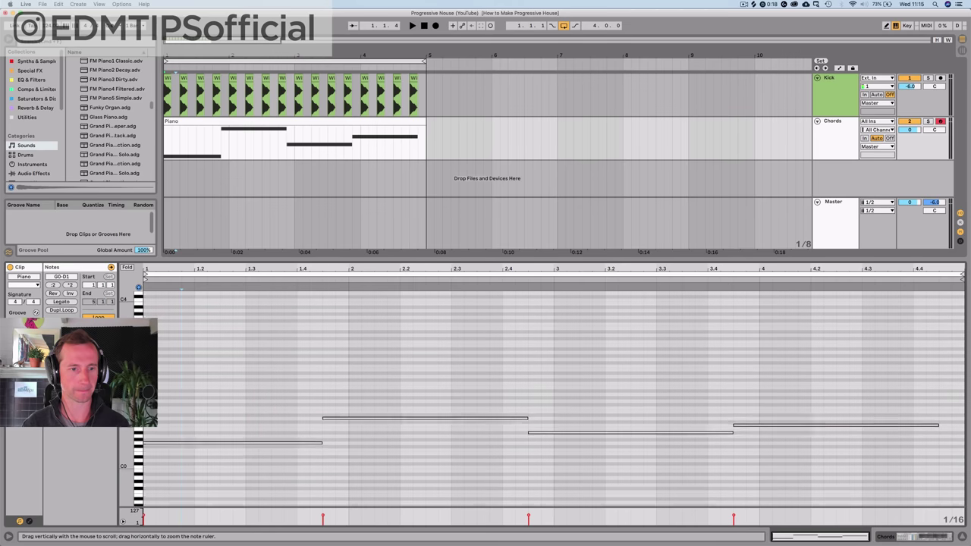
pyautogui.moveTo(129, 409); pyautogui.dragTo(154, 407)
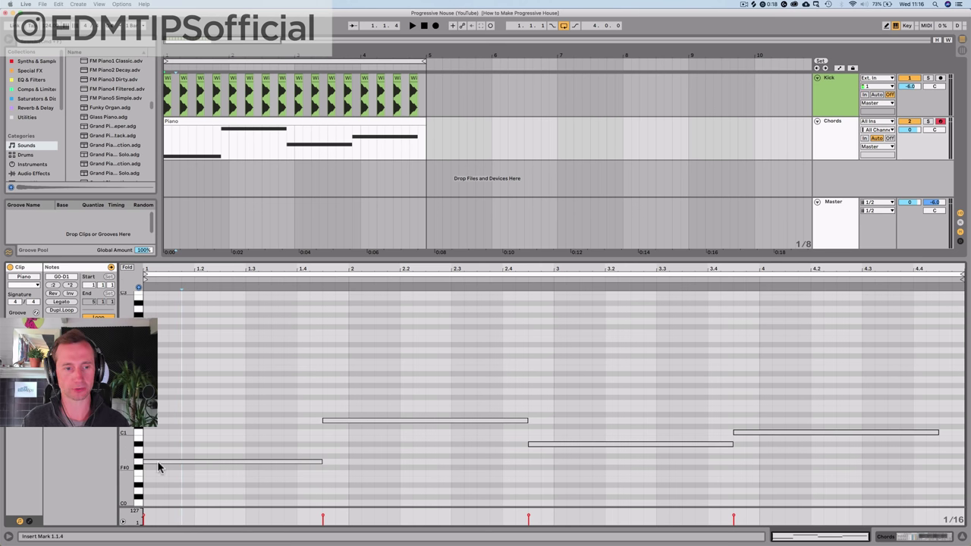
# - Stack copies of the first G0 note on A#0, D1 and G1 from 1.1.1 to 1.4.3
pyautogui.moveTo(159, 465); pyautogui.dragTo(163, 432)
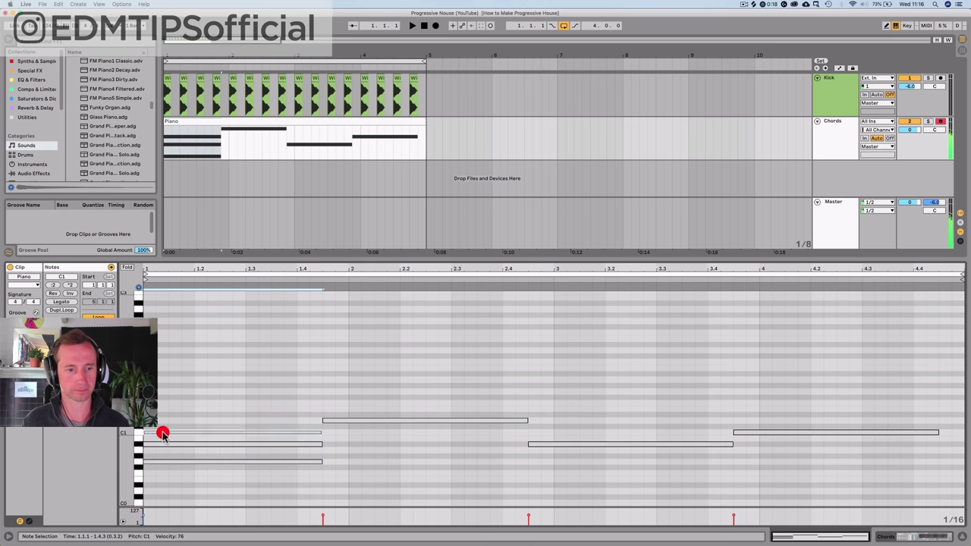
pyautogui.click(158, 461)
pyautogui.click(160, 445)
pyautogui.click(165, 433)
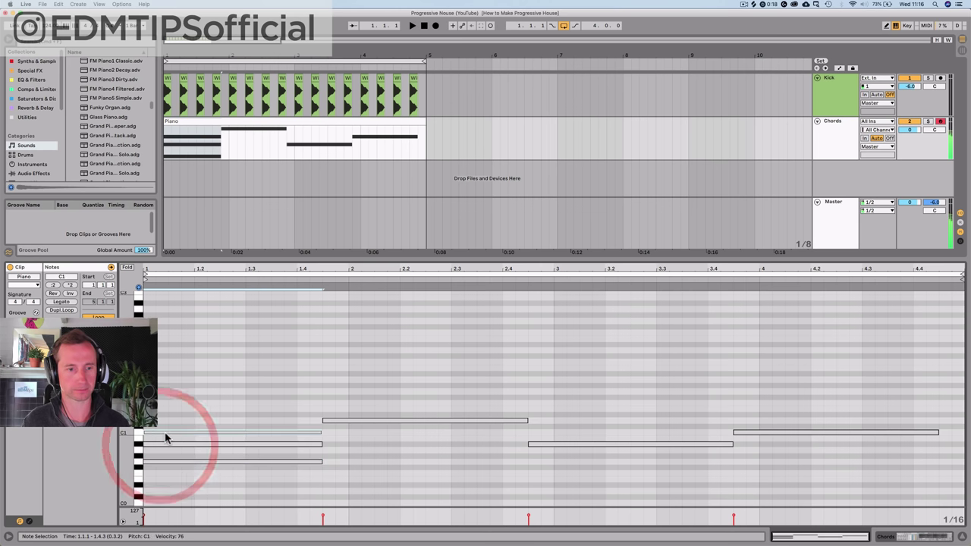
pyautogui.moveTo(166, 437); pyautogui.dragTo(163, 398)
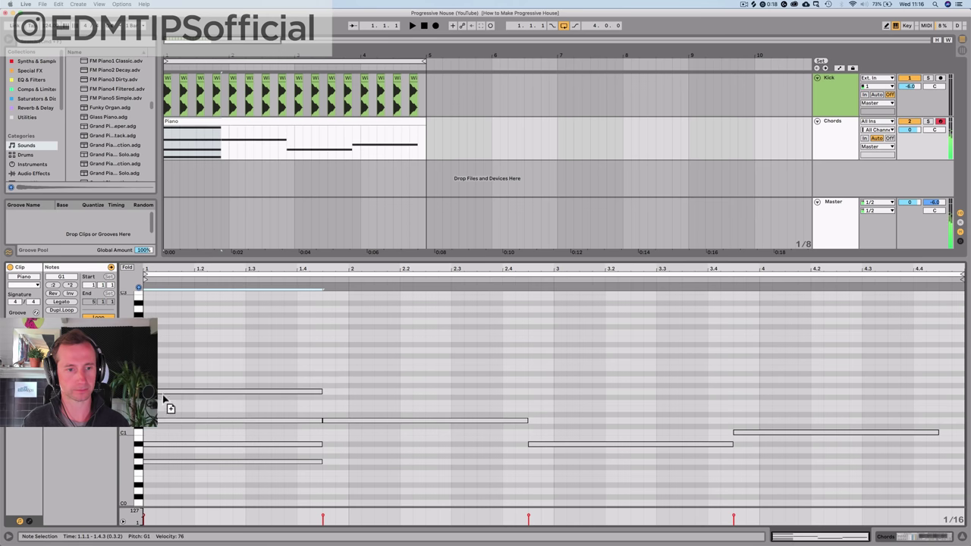
# - Fill in the missing scale notes A0, C1, D#1 and F1 between G0 and G1 at the clip's start
pyautogui.click(150, 462)
pyautogui.moveTo(152, 462); pyautogui.dragTo(146, 437)
pyautogui.doubleClick(146, 431)
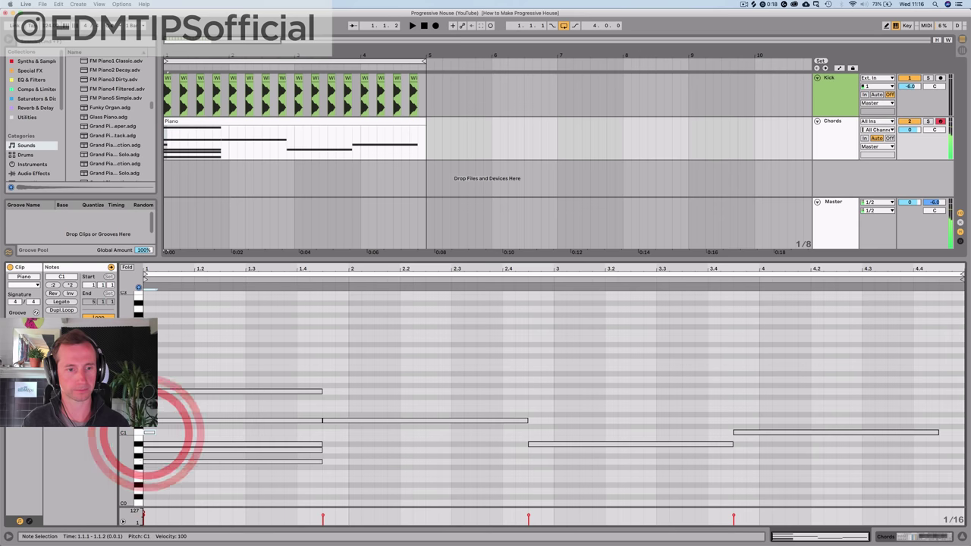
pyautogui.doubleClick(152, 407)
pyautogui.moveTo(150, 421); pyautogui.dragTo(150, 427)
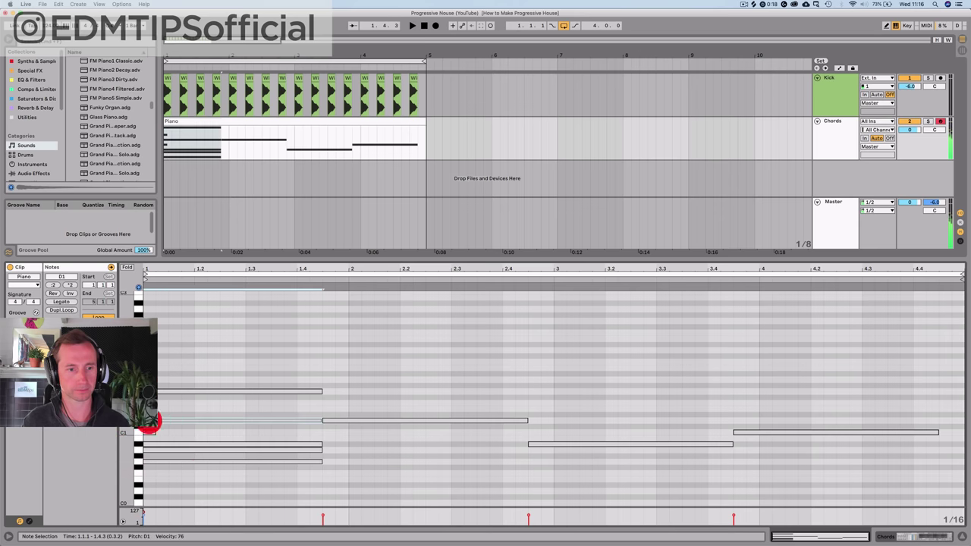
pyautogui.press('super+z')
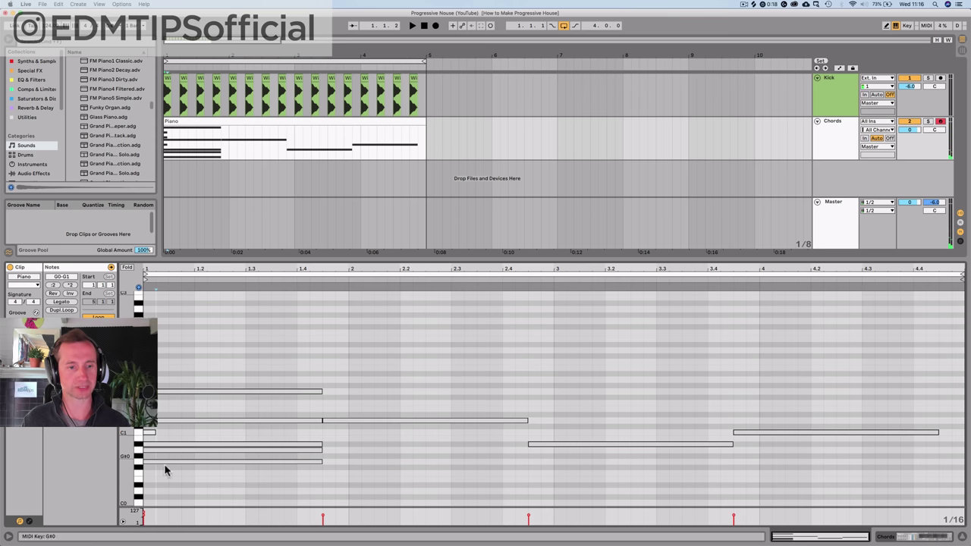
# - Shorten all the scale notes from G0 to G1 to a sixteenth and move them before the clip start to -1.4.4
pyautogui.moveTo(151, 491); pyautogui.dragTo(162, 372)
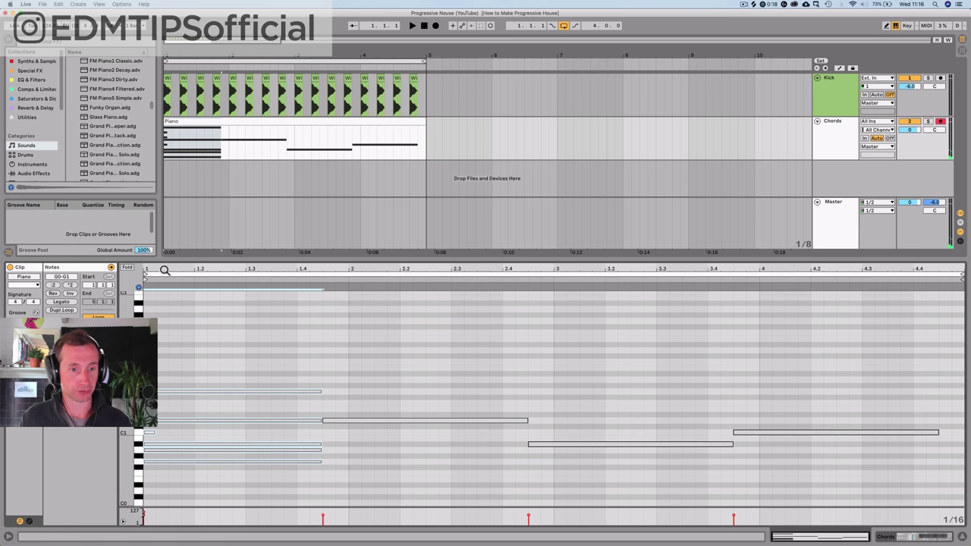
pyautogui.moveTo(226, 488); pyautogui.dragTo(251, 375)
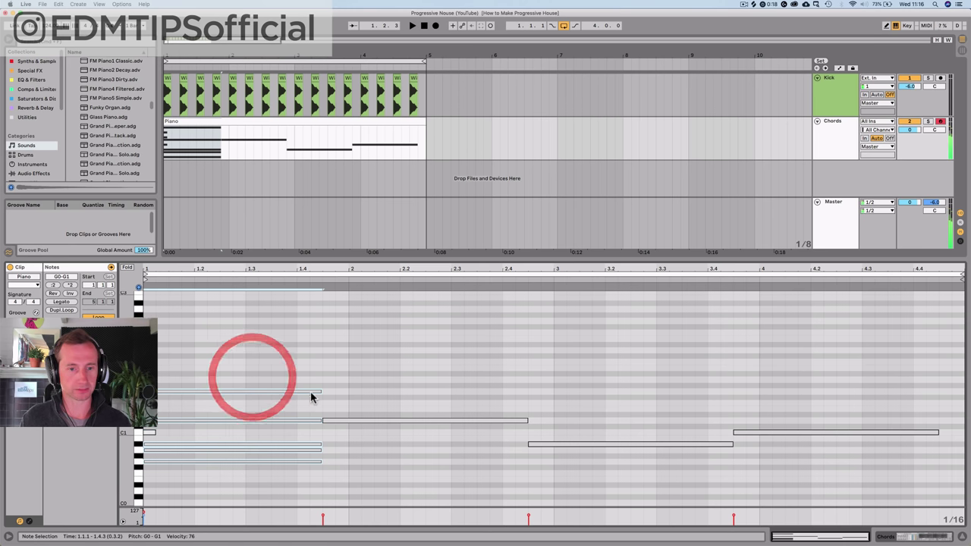
pyautogui.moveTo(320, 392); pyautogui.dragTo(150, 470)
pyautogui.press('Left')
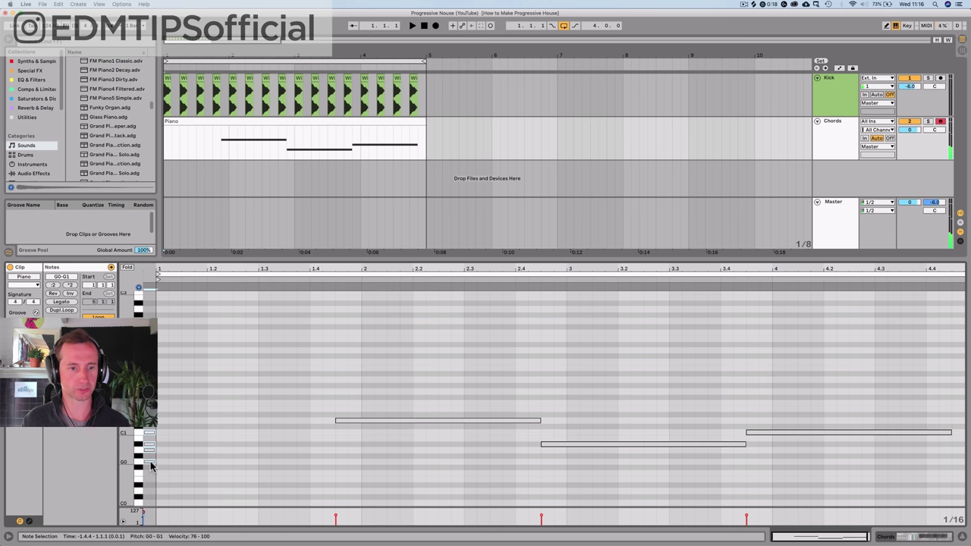
# - Copy the scale guide notes into the neighbouring octaves from G-1 to G2 and fold the piano roll to the used keys
pyautogui.moveTo(151, 461)
pyautogui.mouseDown()
pyautogui.moveTo(159, 386)
pyautogui.moveTo(146, 471)
pyautogui.mouseUp()
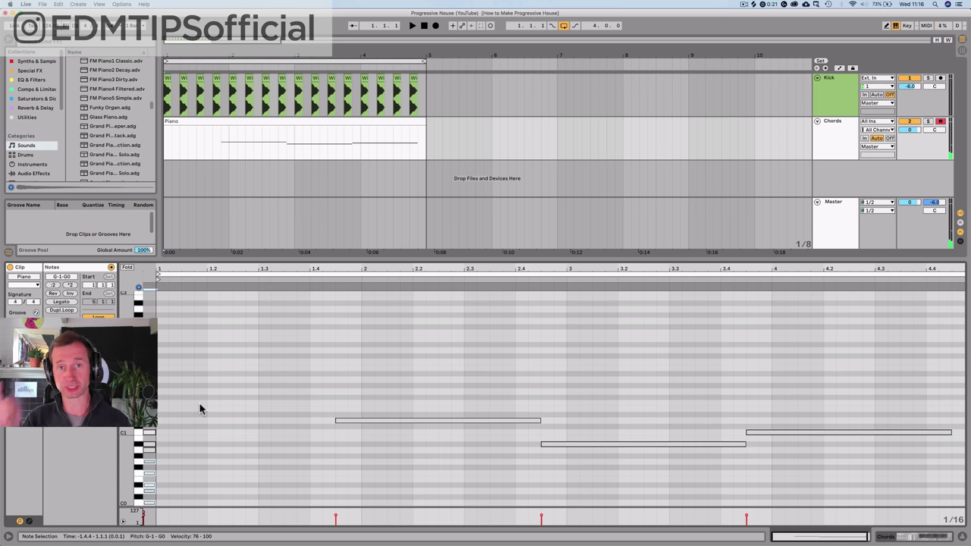
pyautogui.click(127, 267)
pyautogui.click(183, 339)
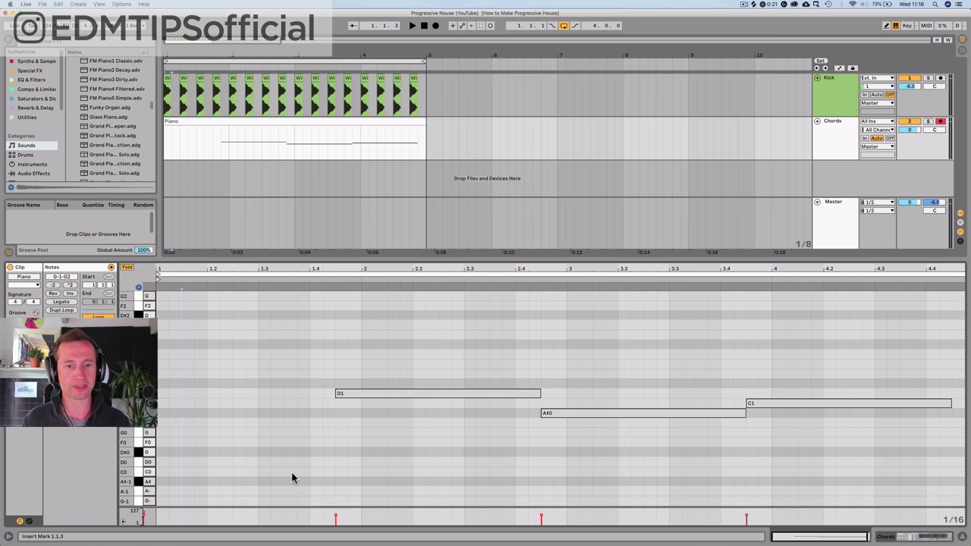
# - Copy the D1 note to G0 at 1.1.1 and stack further copies on A#0 and D#1 up to 2.1.1
pyautogui.click(371, 392)
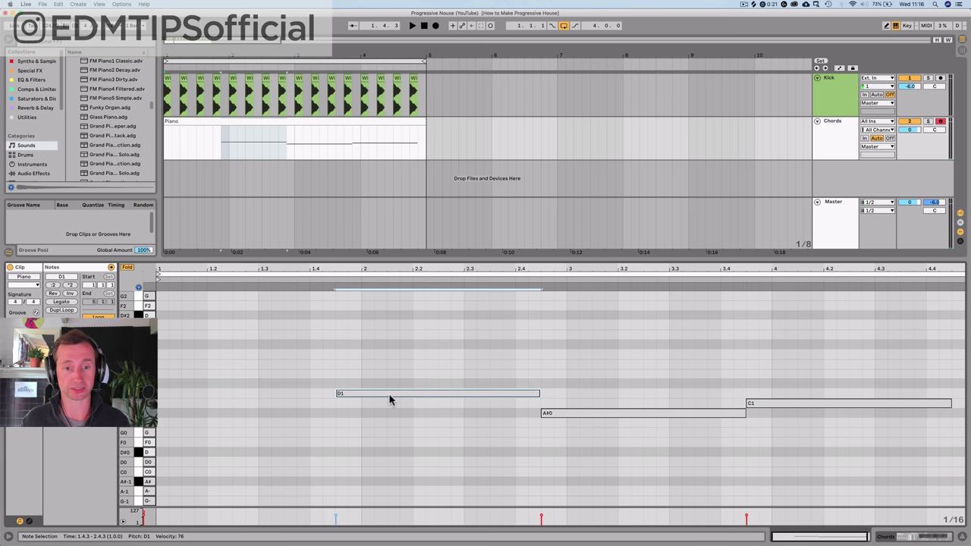
pyautogui.moveTo(348, 396); pyautogui.dragTo(208, 437)
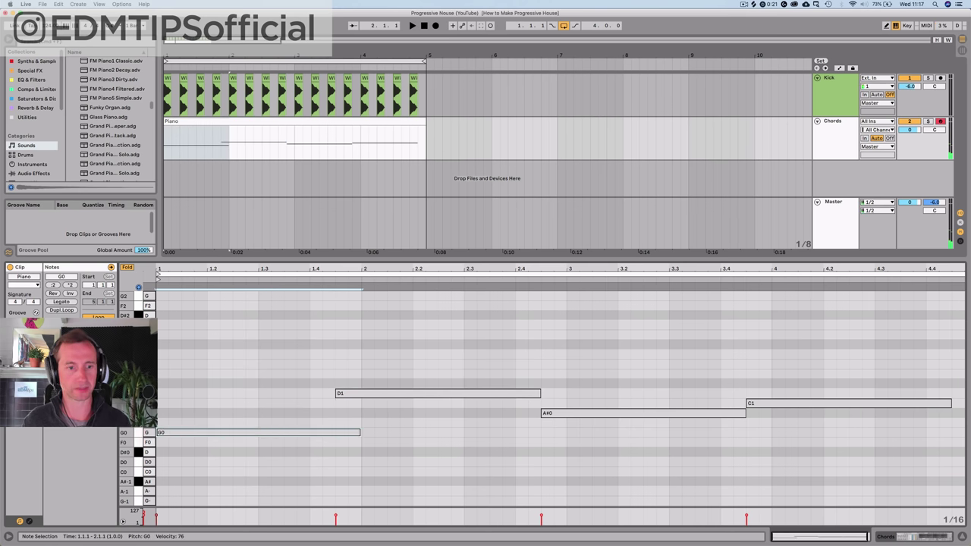
pyautogui.click(155, 376)
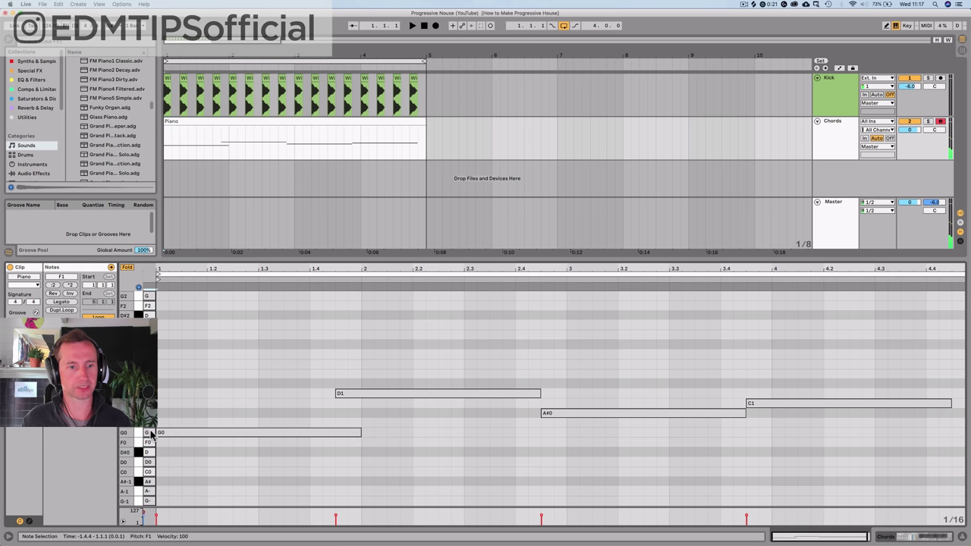
pyautogui.moveTo(172, 434); pyautogui.dragTo(188, 387)
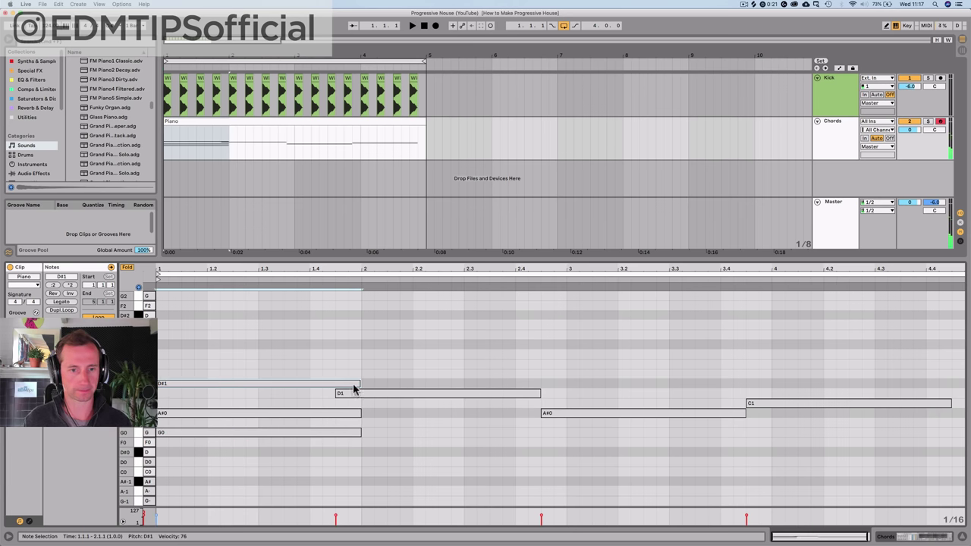
# - Lower the first chord's D#1 note to D1, add an F1 note above it ending at 1.4.3, and audition the chord
pyautogui.moveTo(360, 383)
pyautogui.mouseDown()
pyautogui.moveTo(282, 390)
pyautogui.moveTo(281, 377)
pyautogui.mouseUp()
pyautogui.press('Down')
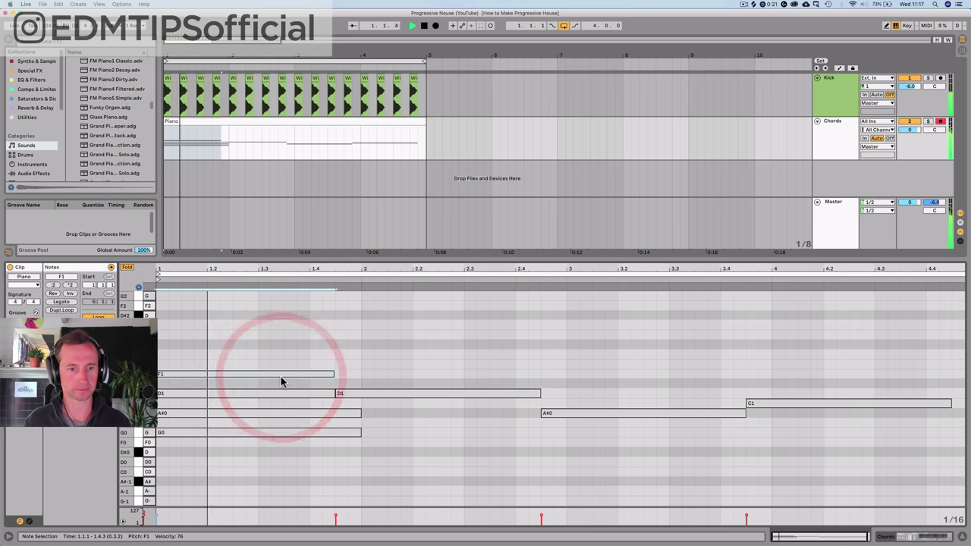
pyautogui.click(222, 428)
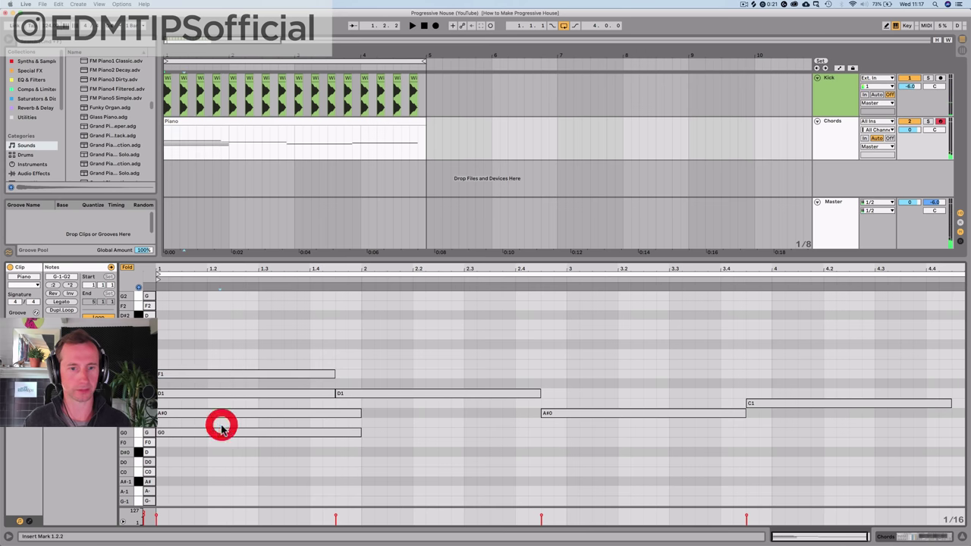
# - Transpose all chord and bass notes from 1.1.1 onward up one octave
pyautogui.moveTo(801, 458); pyautogui.dragTo(288, 336)
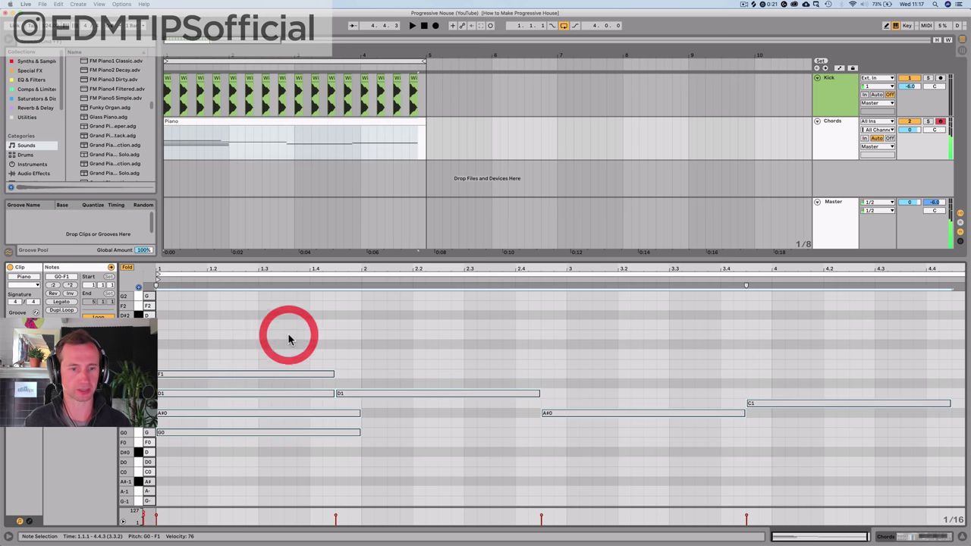
pyautogui.hotkey('shift', 'Up')
pyautogui.click(262, 401)
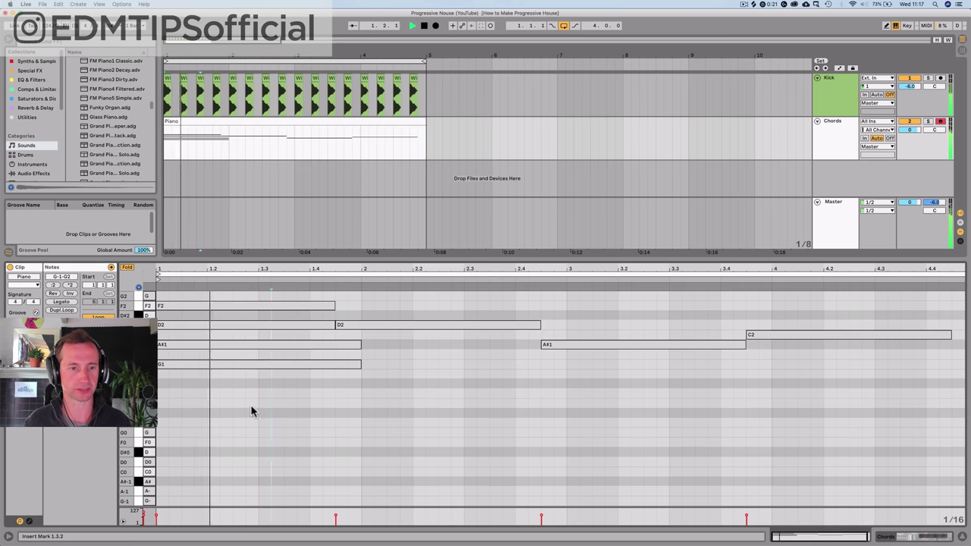
# - Delete the F2 note from the first chord and shorten its G1 and A#1 notes to end at 1.4.3
pyautogui.doubleClick(223, 307)
pyautogui.press('space')
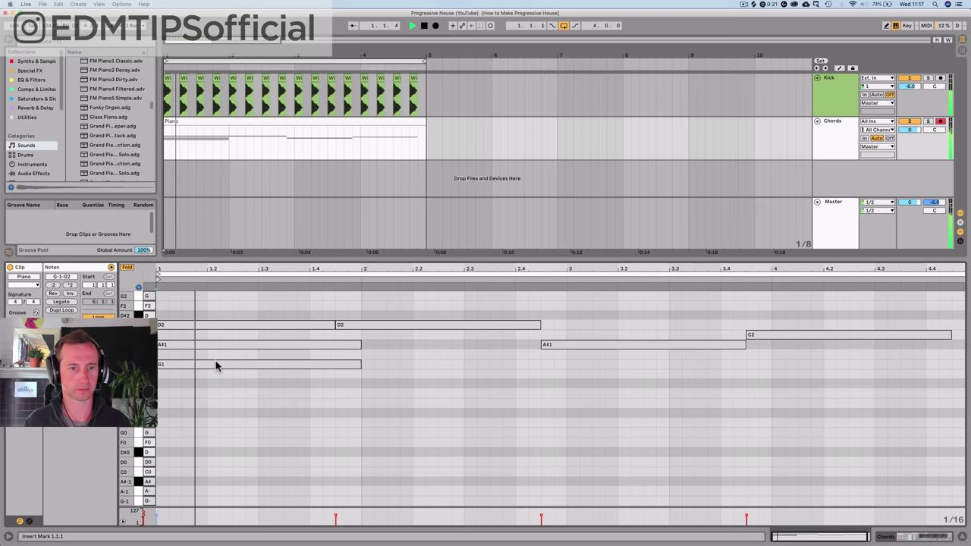
pyautogui.press('space')
pyautogui.moveTo(365, 377); pyautogui.dragTo(336, 345)
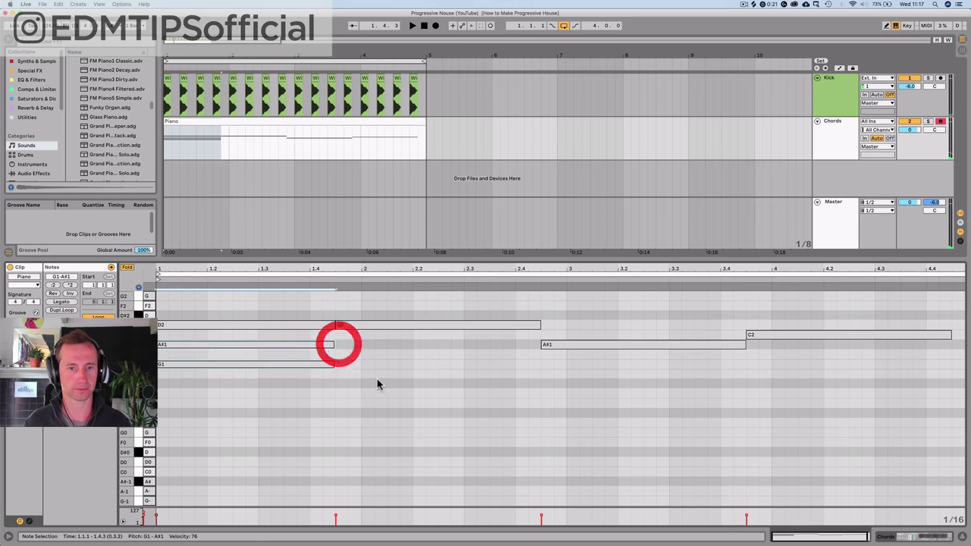
pyautogui.click(326, 417)
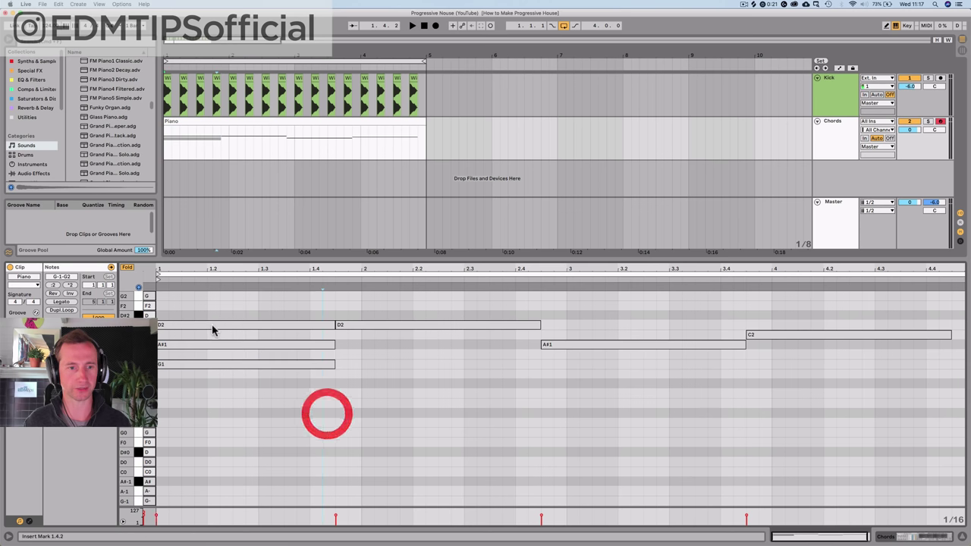
# - Unfold the piano roll, copy the scale guide notes up an octave as far as G3, and fold it again
pyautogui.click(127, 267)
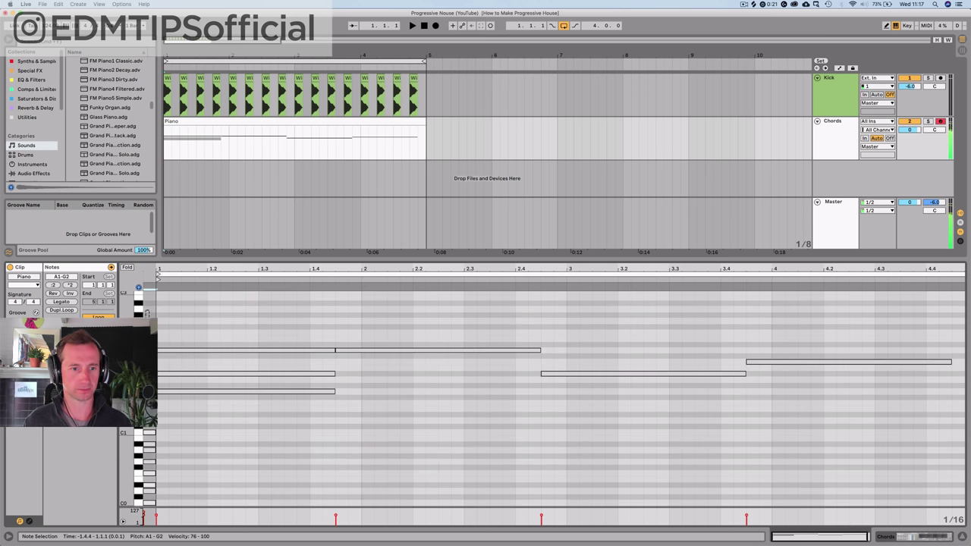
pyautogui.moveTo(149, 392); pyautogui.dragTo(158, 340)
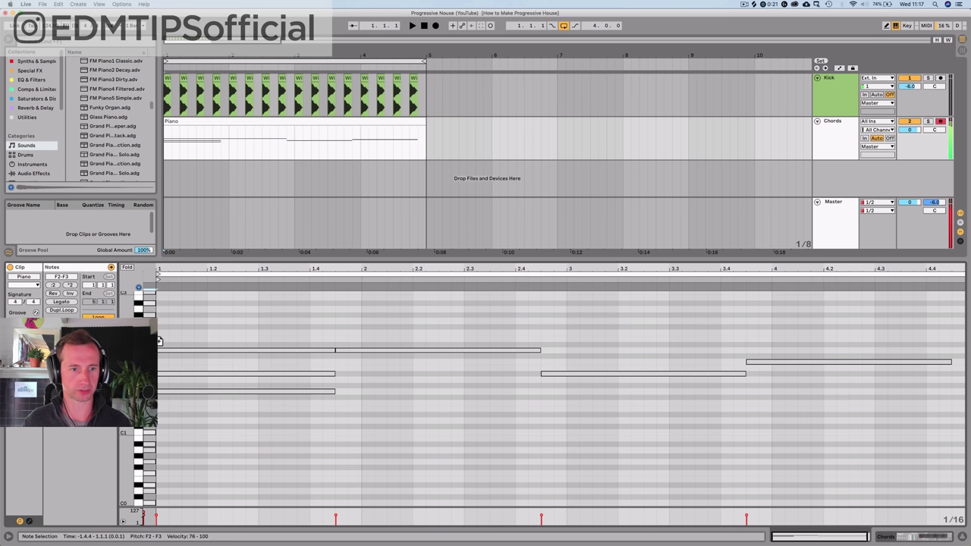
pyautogui.click(124, 265)
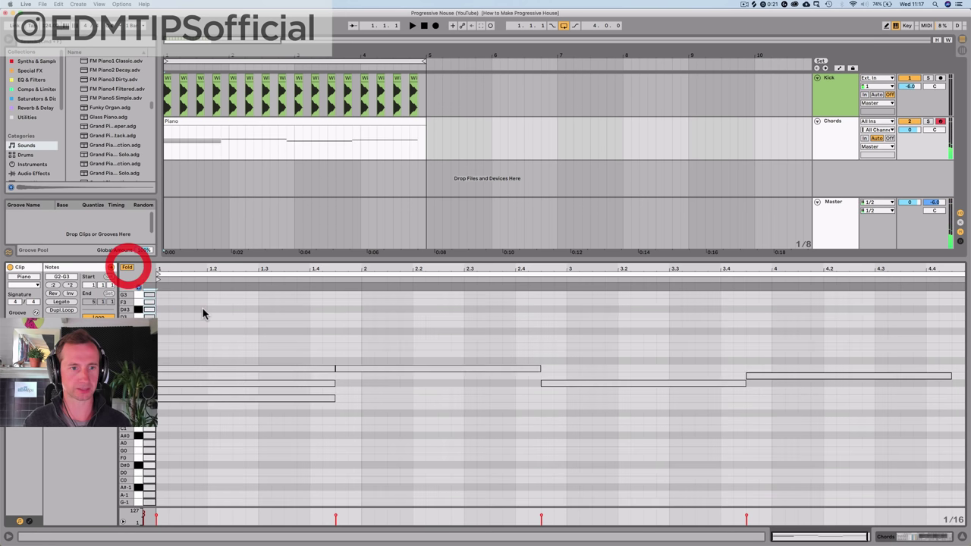
pyautogui.click(260, 345)
# - Build the second chord by copying the D2 note at 1.4.3 up to F2 and A2, and play it back
pyautogui.moveTo(272, 395); pyautogui.dragTo(275, 427)
pyautogui.moveTo(347, 368); pyautogui.dragTo(356, 338)
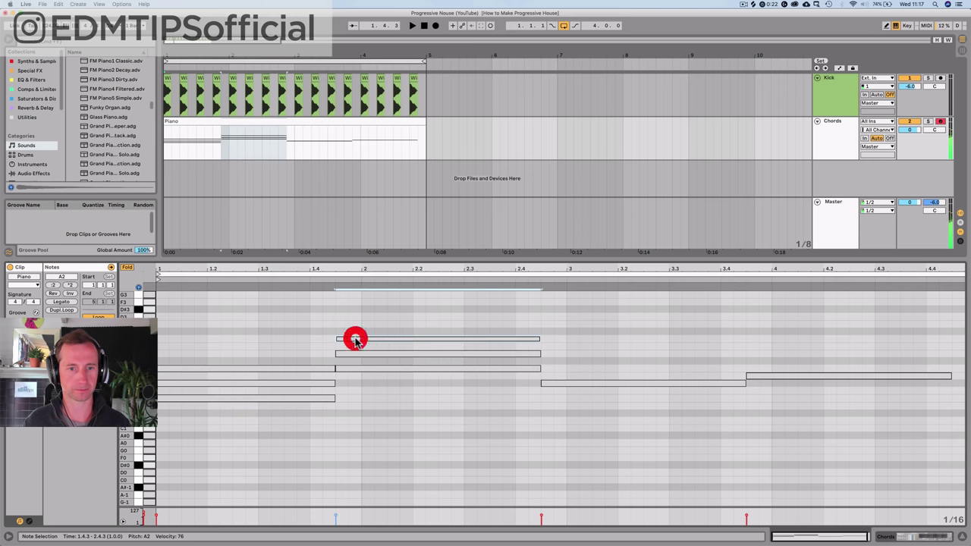
pyautogui.press('space')
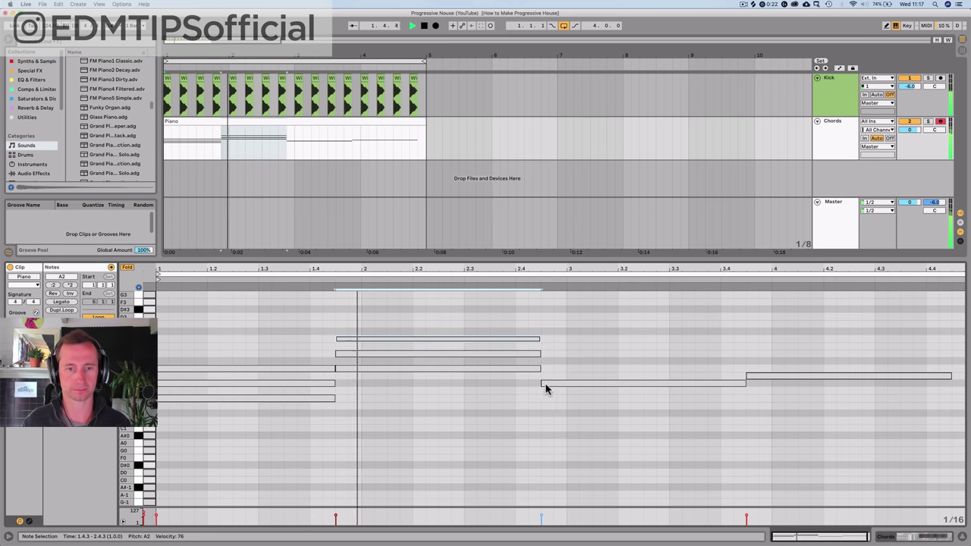
pyautogui.press('space')
# - Stack D2 and F2 above the A#1 note at 2.4.3, and D#2 and G2 above the C2 note at 3.4.3
pyautogui.moveTo(584, 383); pyautogui.dragTo(582, 354)
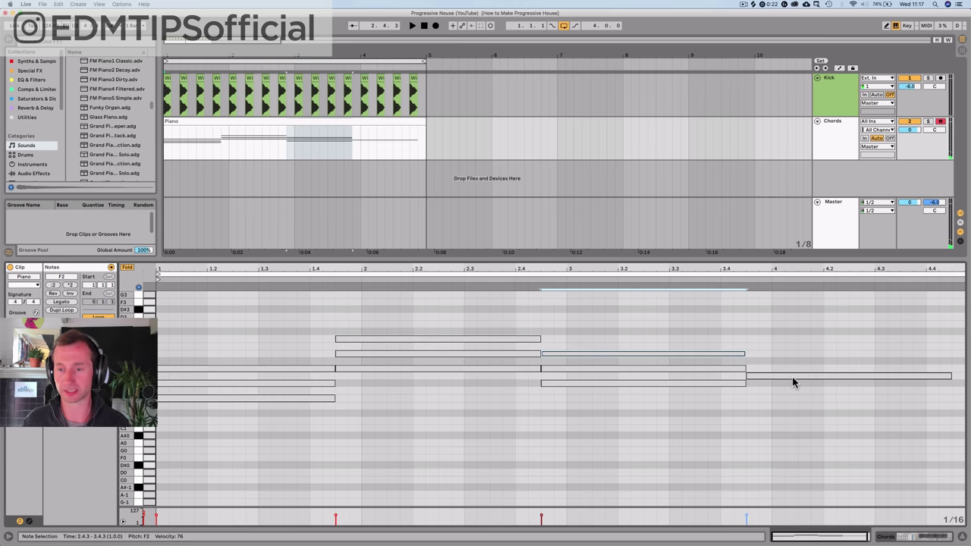
pyautogui.moveTo(792, 376); pyautogui.dragTo(793, 346)
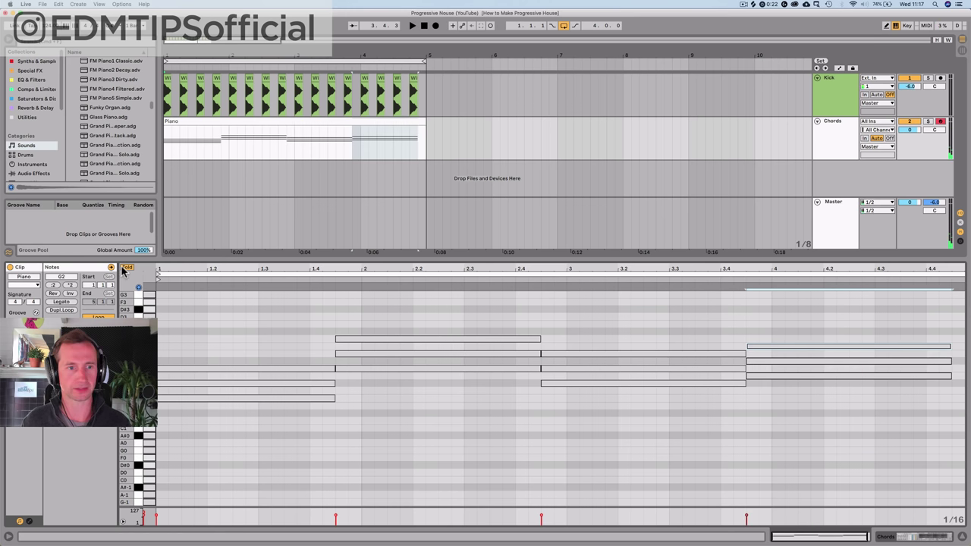
# - Unfold the piano roll, audition the chords, and raise the last chord's D#2 note a semitone to E2
pyautogui.click(126, 267)
pyautogui.click(448, 372)
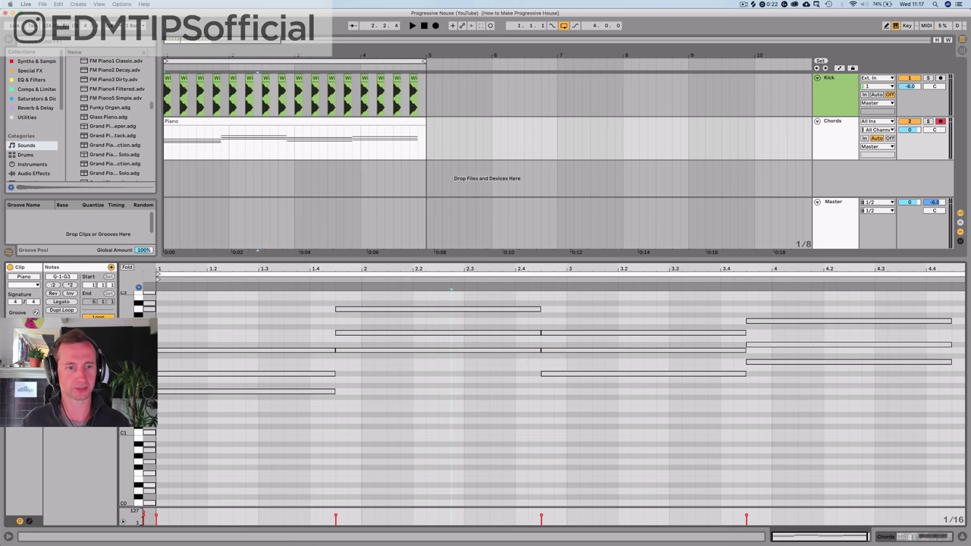
pyautogui.moveTo(127, 332); pyautogui.dragTo(348, 333)
pyautogui.click(431, 336)
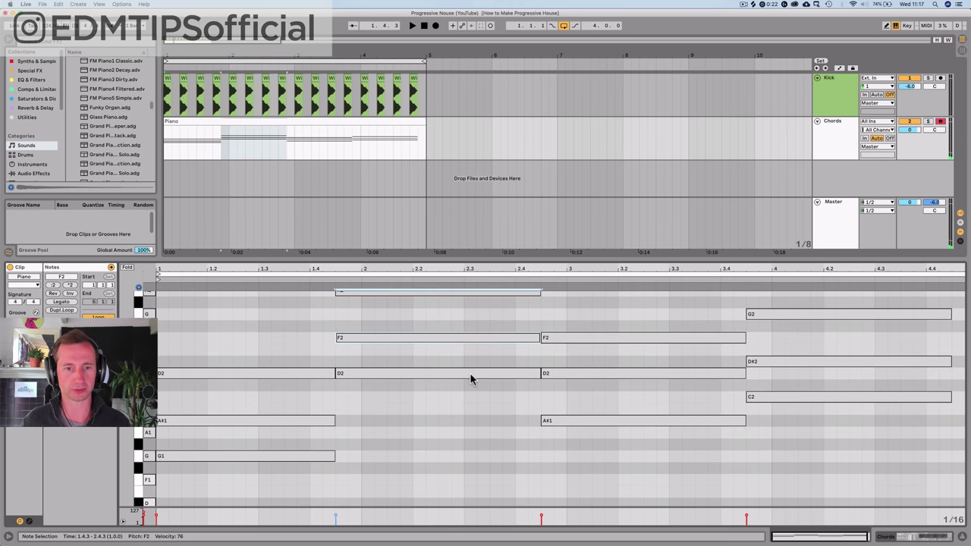
pyautogui.scroll(1, 449, 394)
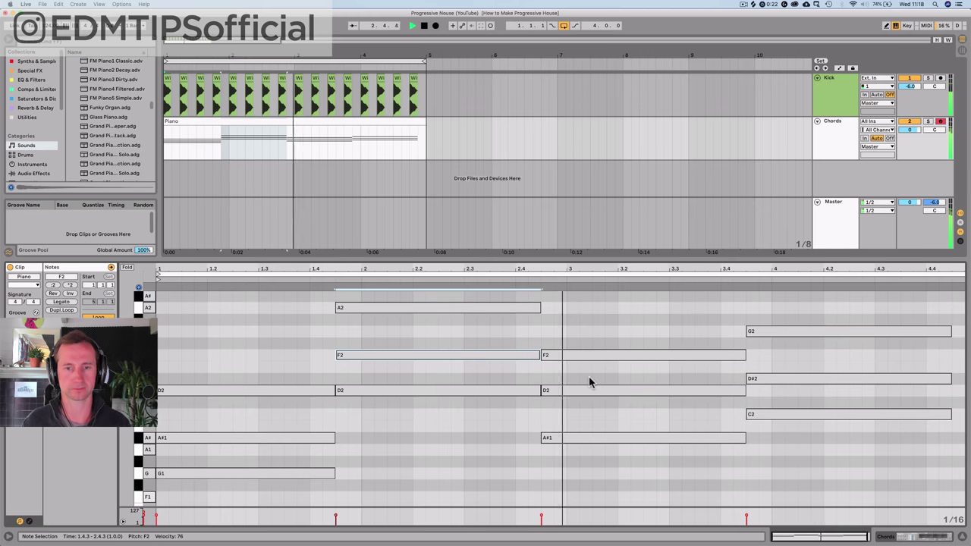
pyautogui.click(802, 380)
pyautogui.press('space')
pyautogui.press('Up')
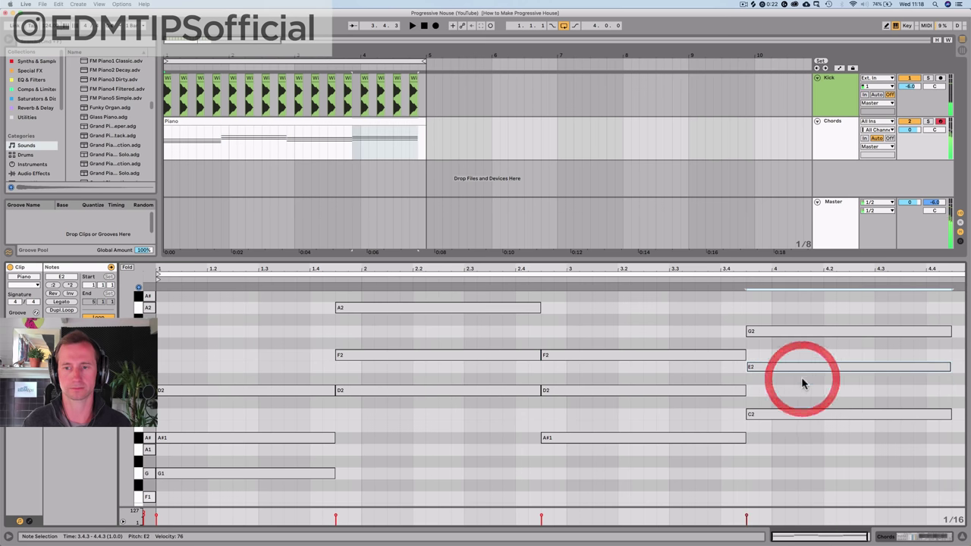
# - Play back the chord progression, view the Chords track's piano devices, and return to the Piano clip's notes
pyautogui.click(735, 275)
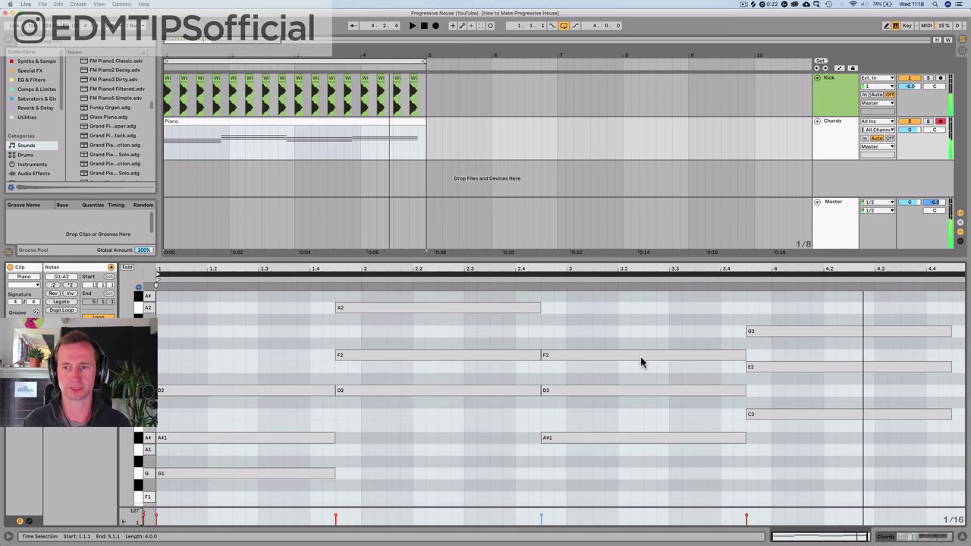
pyautogui.click(775, 426)
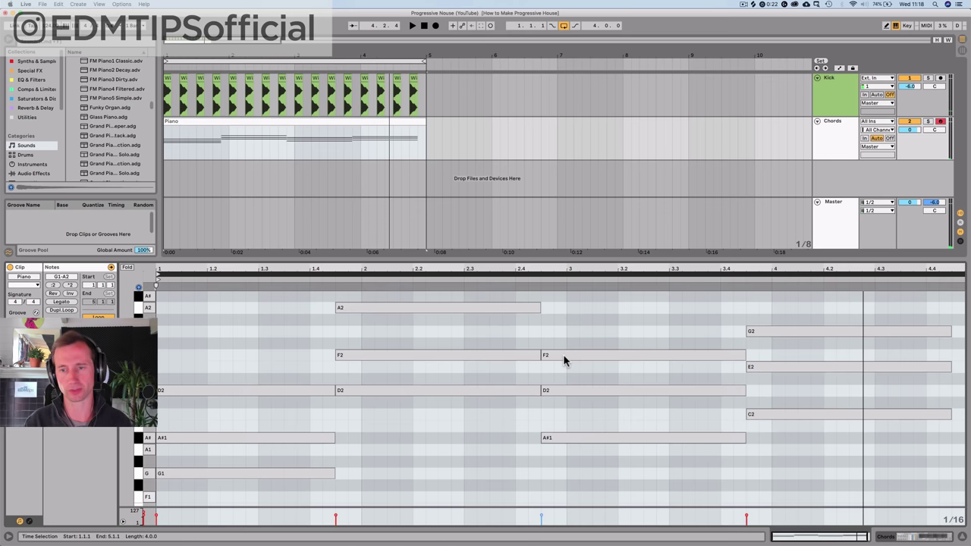
pyautogui.hotkey('shift', 'Tab')
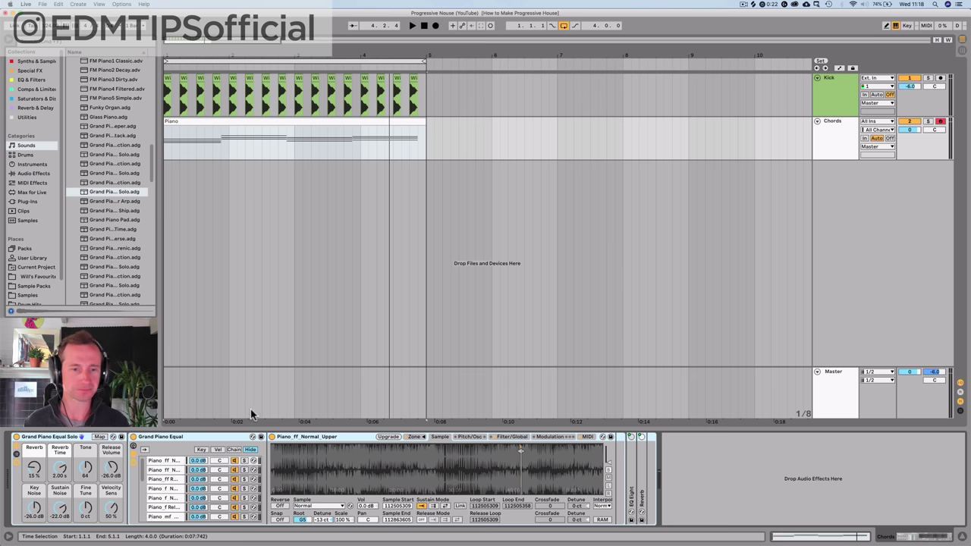
pyautogui.doubleClick(192, 122)
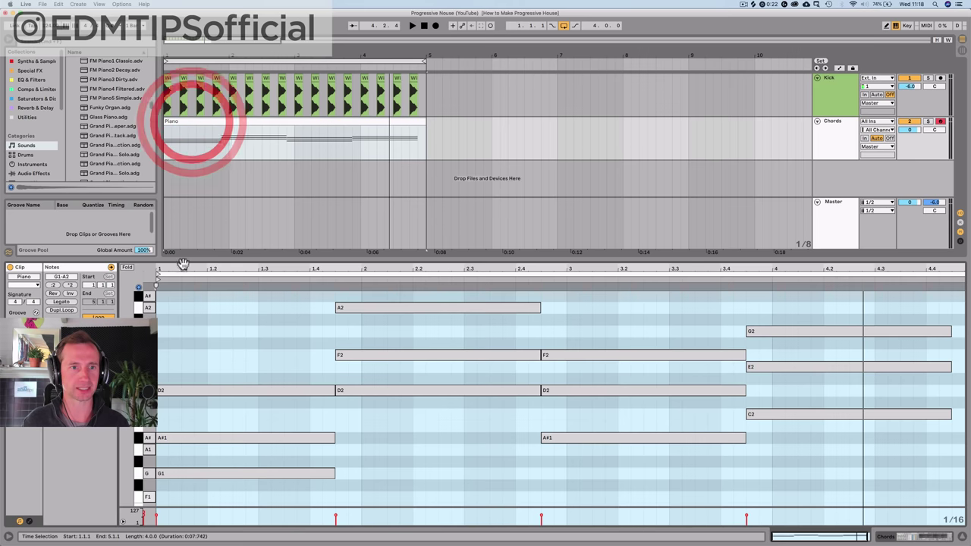
# - Nudge the first chord's A#1 note slightly late, trim the end of its D2 note and shift that a little later
pyautogui.click(165, 440)
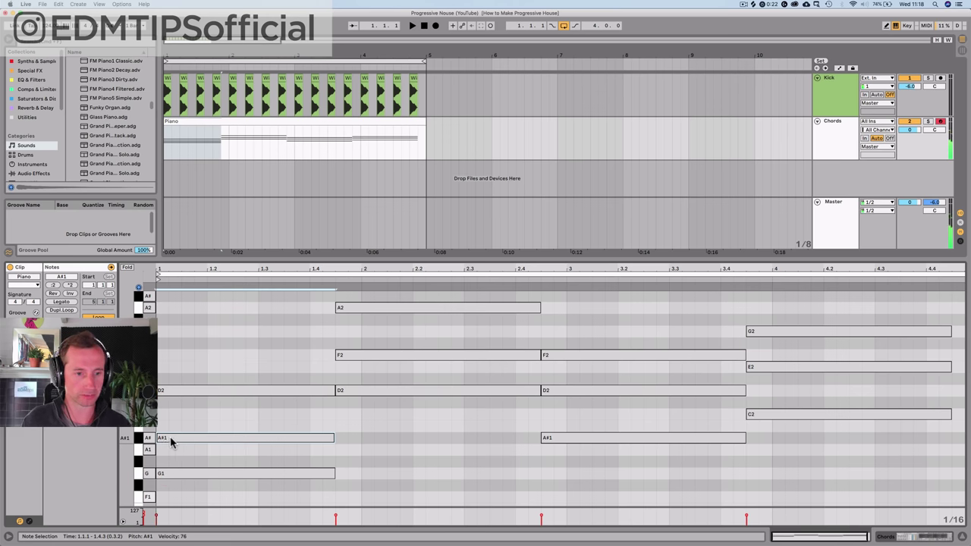
pyautogui.moveTo(171, 442); pyautogui.dragTo(171, 435)
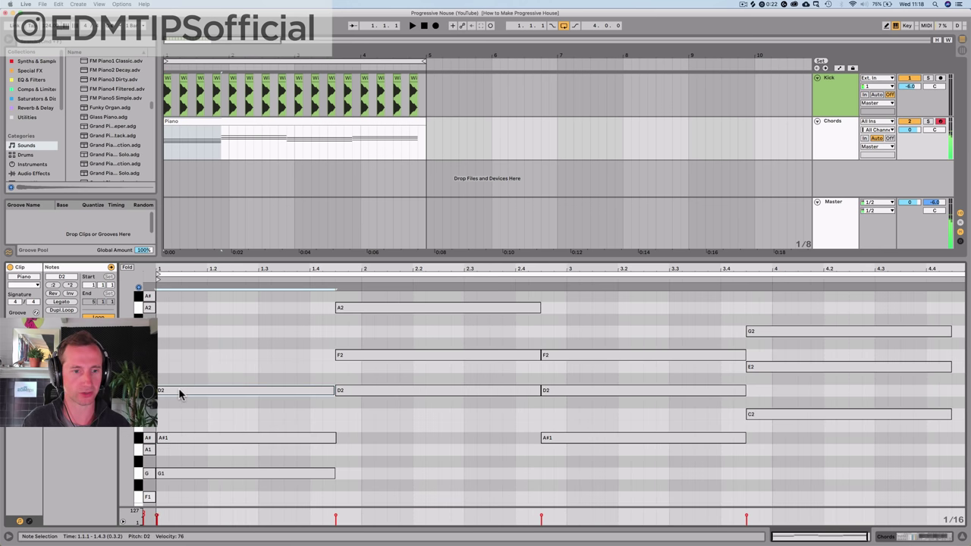
pyautogui.click(186, 389)
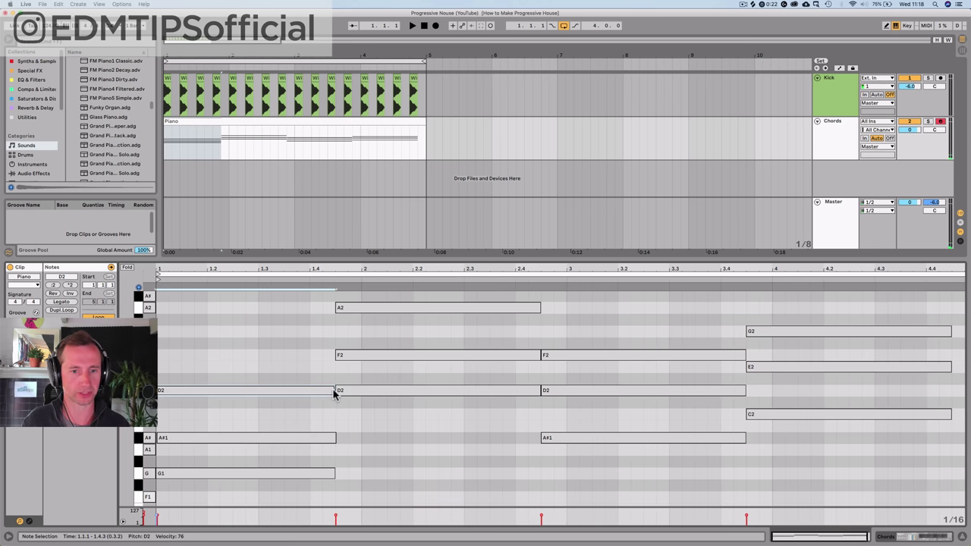
pyautogui.moveTo(333, 390); pyautogui.dragTo(328, 390)
pyautogui.moveTo(217, 391); pyautogui.dragTo(222, 392)
pyautogui.click(223, 395)
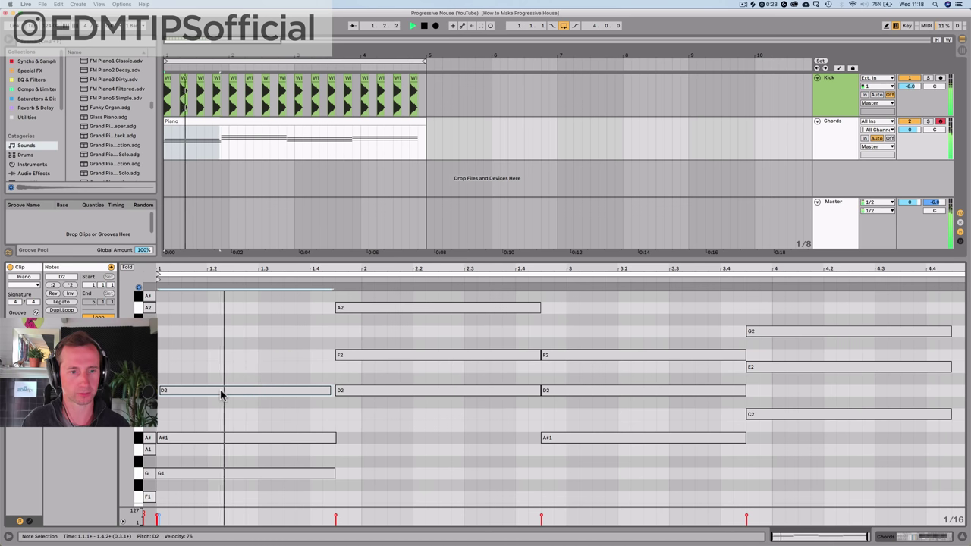
# - Stagger the first chord further by delaying A#1 and D2 slightly more, with D2 starting last, and play it back
pyautogui.click(196, 438)
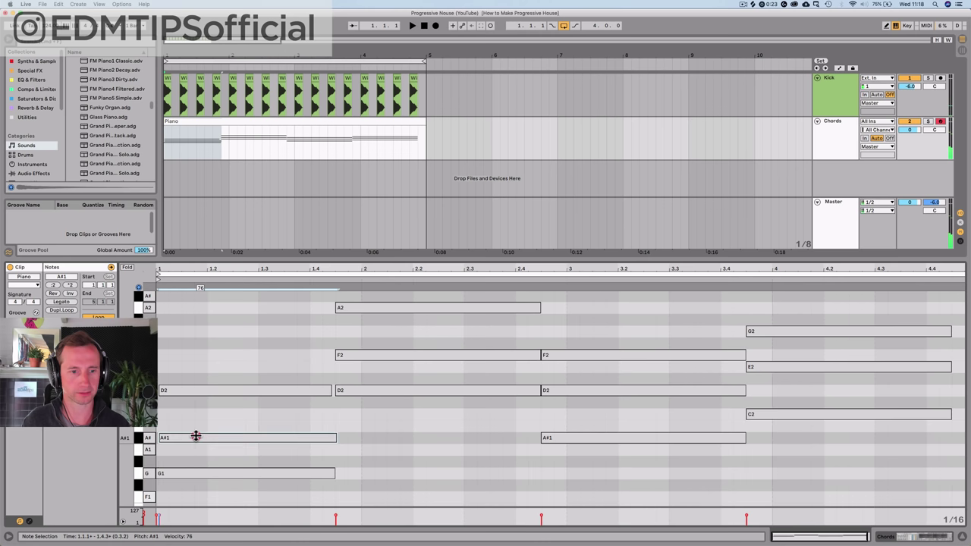
pyautogui.click(195, 435)
pyautogui.click(211, 394)
pyautogui.click(211, 394)
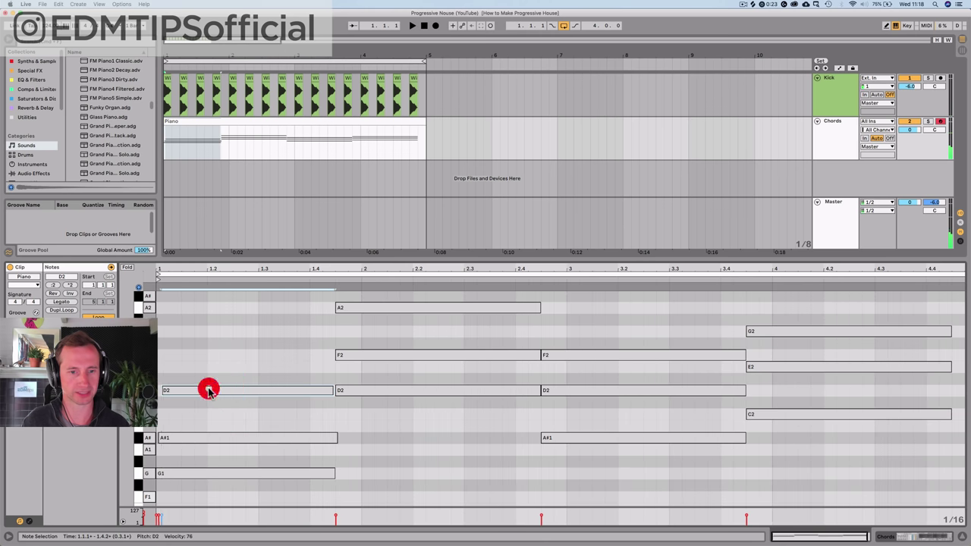
pyautogui.press('space')
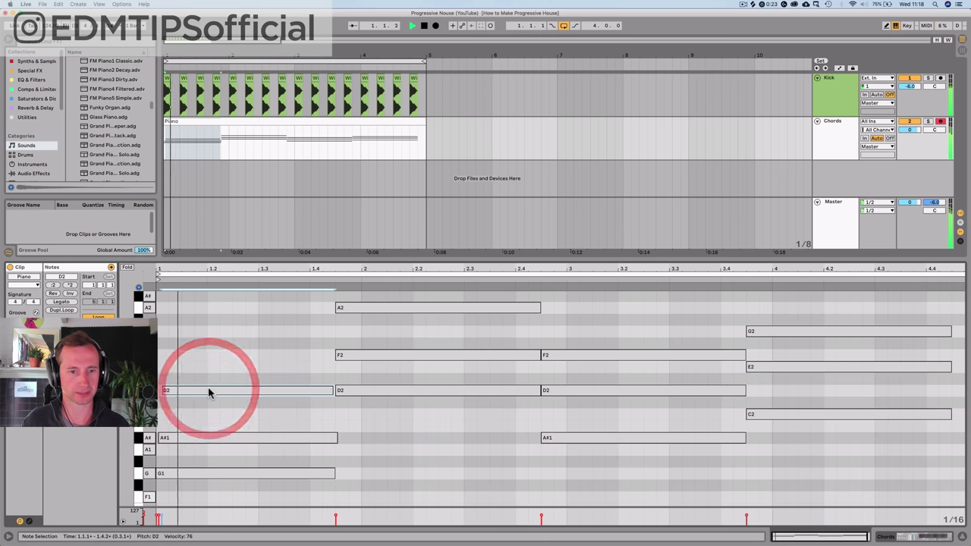
pyautogui.press('space')
# - Trim the second chord's F2 note, shift F2 and A2 progressively later than D2, and play the result
pyautogui.click(414, 372)
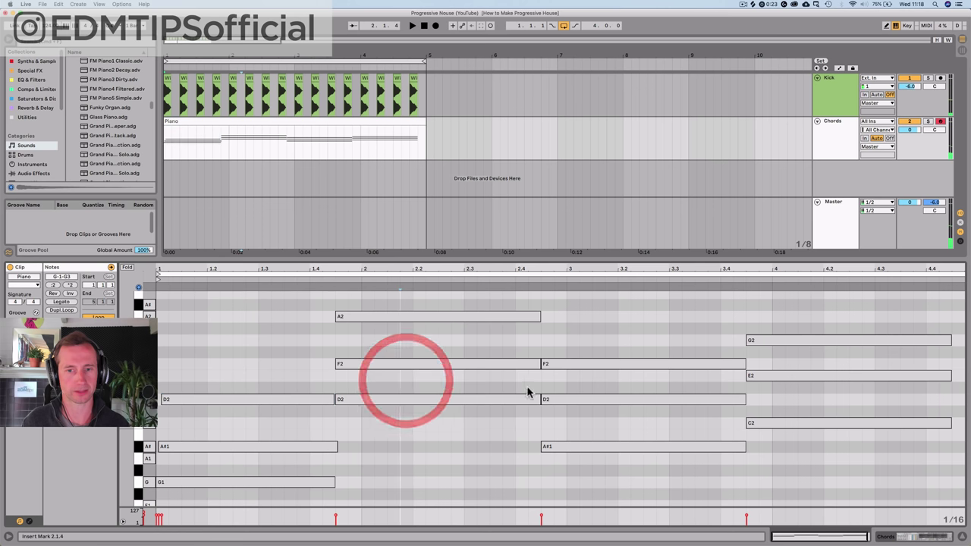
pyautogui.click(534, 364)
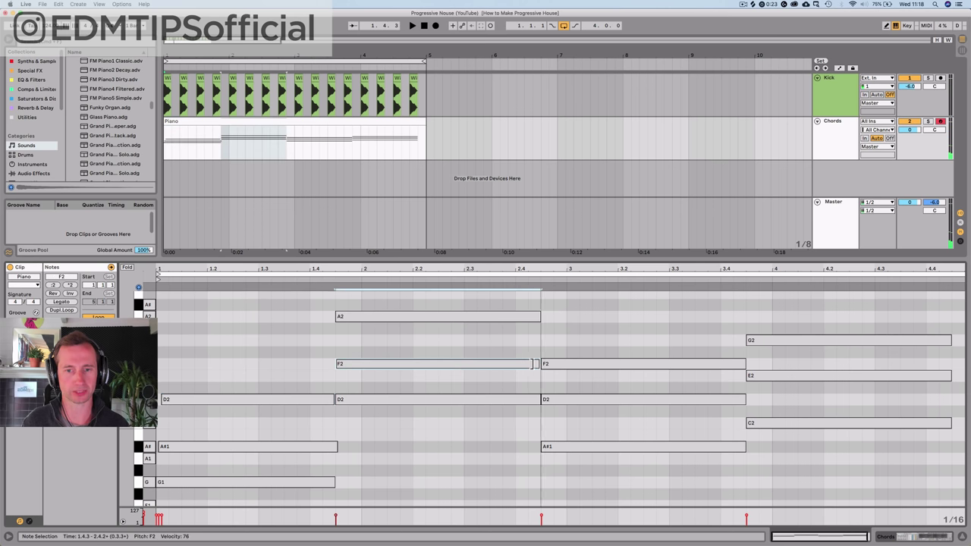
pyautogui.moveTo(534, 364); pyautogui.dragTo(531, 364)
pyautogui.keyDown('shift'); pyautogui.click(399, 314); pyautogui.keyUp('shift')
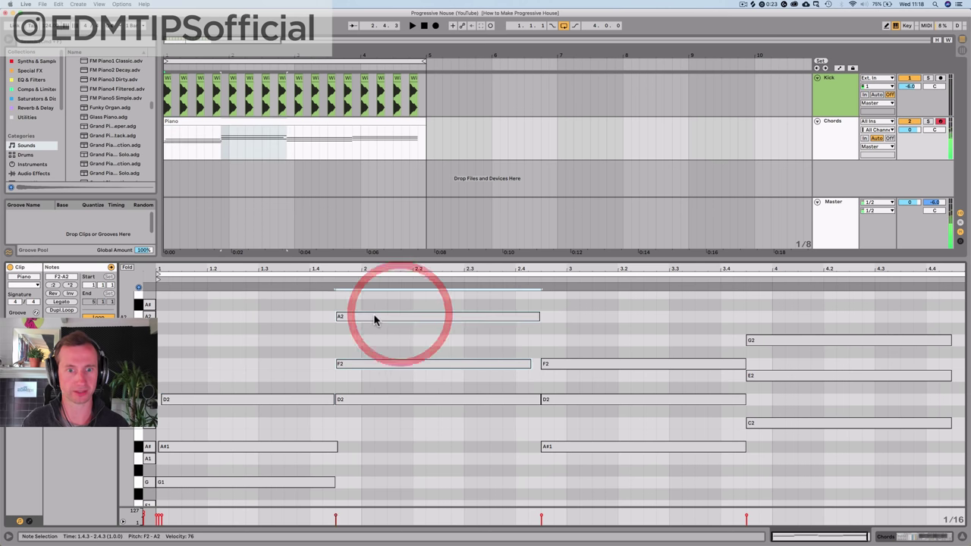
pyautogui.moveTo(373, 315); pyautogui.dragTo(357, 315)
pyautogui.click(350, 333)
pyautogui.press('space')
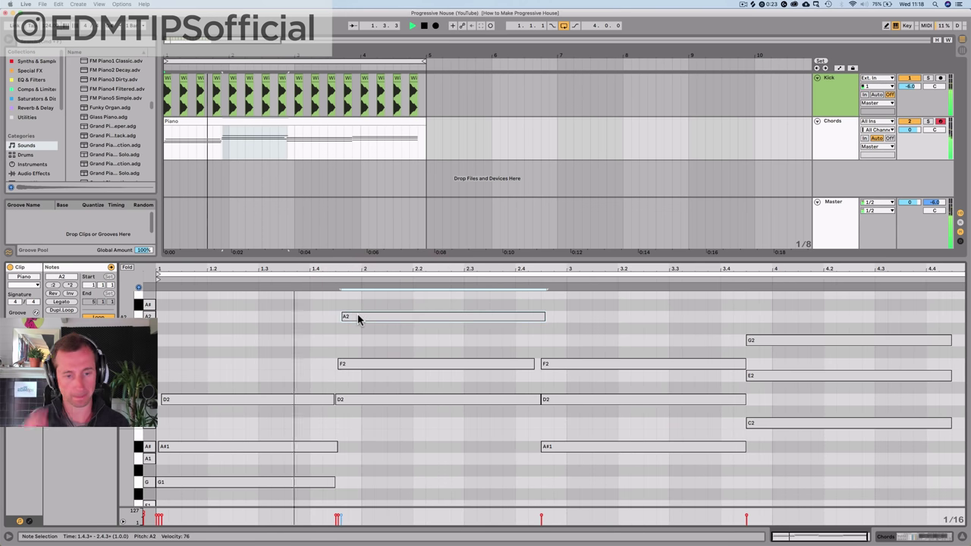
pyautogui.press('space')
# - Stagger the third chord by moving its D2 note slightly late and its F2 note a little later still
pyautogui.click(564, 399)
pyautogui.moveTo(562, 399); pyautogui.dragTo(566, 399)
pyautogui.moveTo(568, 363); pyautogui.dragTo(577, 367)
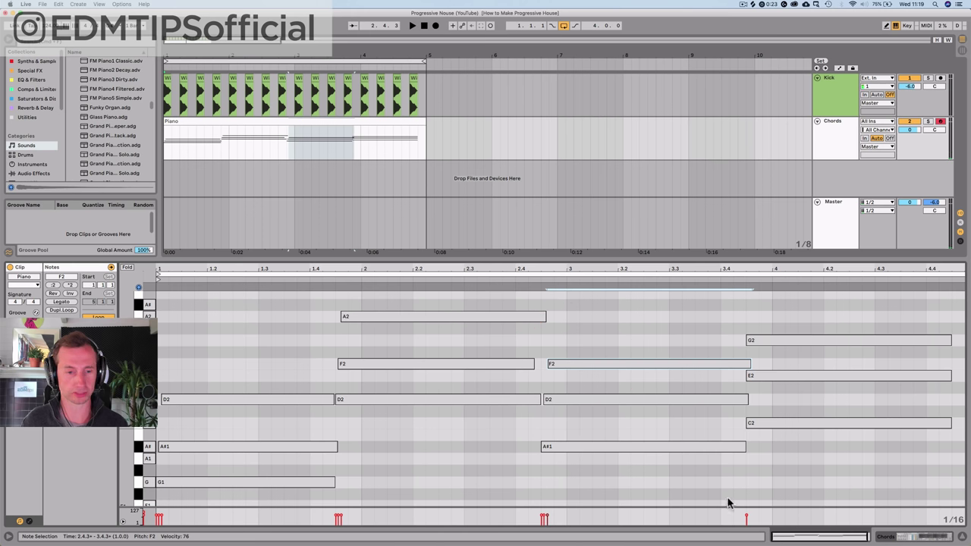
# - Stagger the fourth chord by moving its E2 note slightly late and its G2 note a little later still
pyautogui.moveTo(782, 389); pyautogui.dragTo(776, 342)
pyautogui.click(776, 307)
pyautogui.click(777, 343)
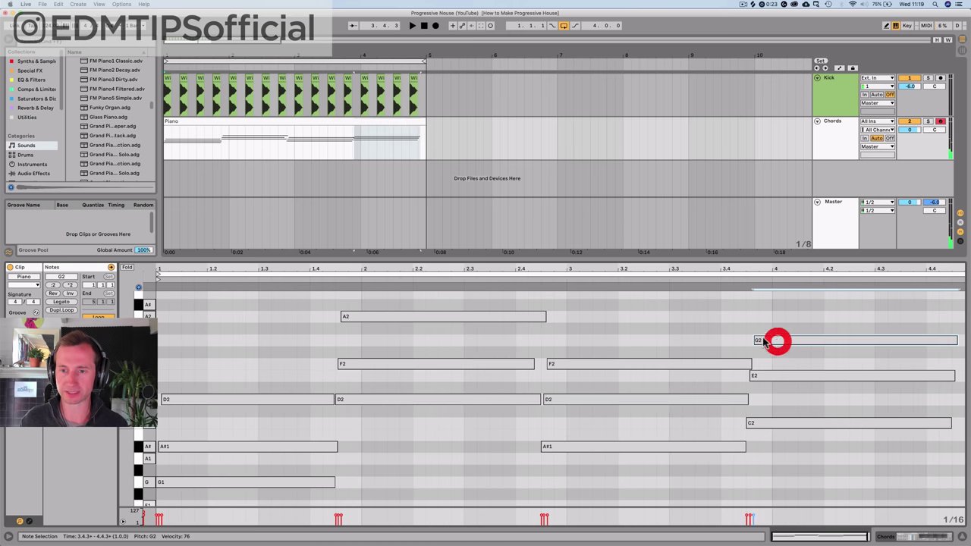
# - Play the staggered chord progression with the kick from the start of the loop
pyautogui.click(190, 330)
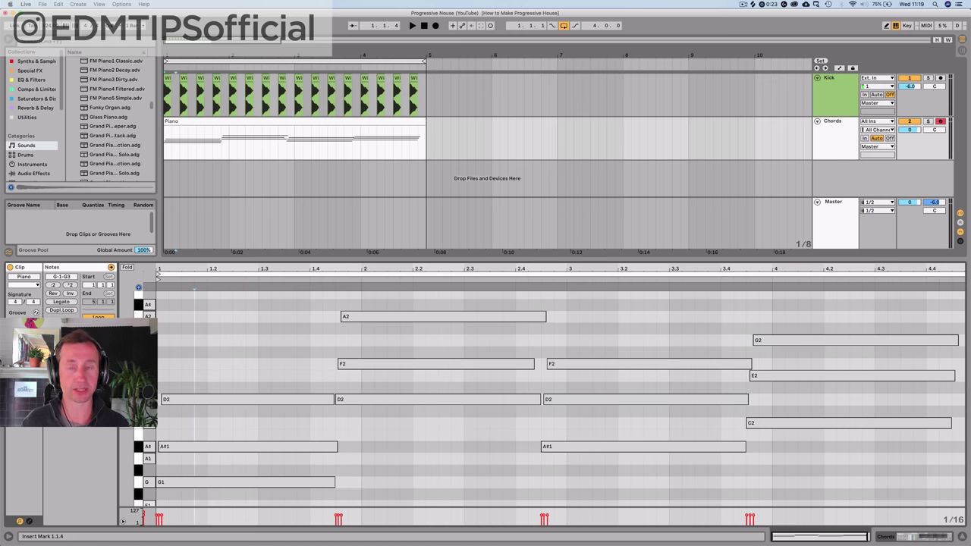
pyautogui.click(158, 351)
pyautogui.press('space')
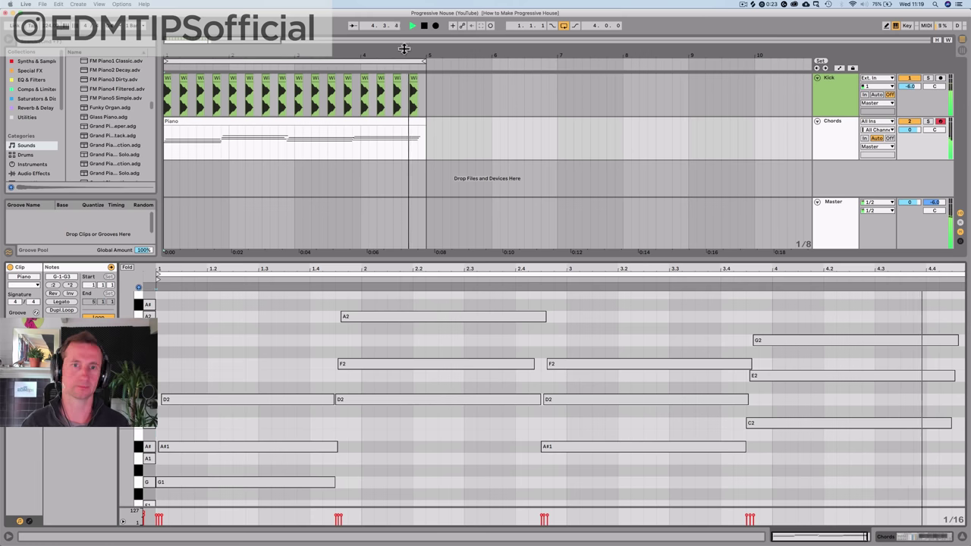
pyautogui.press('space')
# - Duplicate the kick clips until they fill eight bars, and extend the arrangement loop to eight bars
pyautogui.moveTo(359, 55); pyautogui.dragTo(360, 38)
pyautogui.moveTo(371, 97); pyautogui.dragTo(275, 90)
pyautogui.click(271, 89)
pyautogui.hotkey('ctrl', 'd')
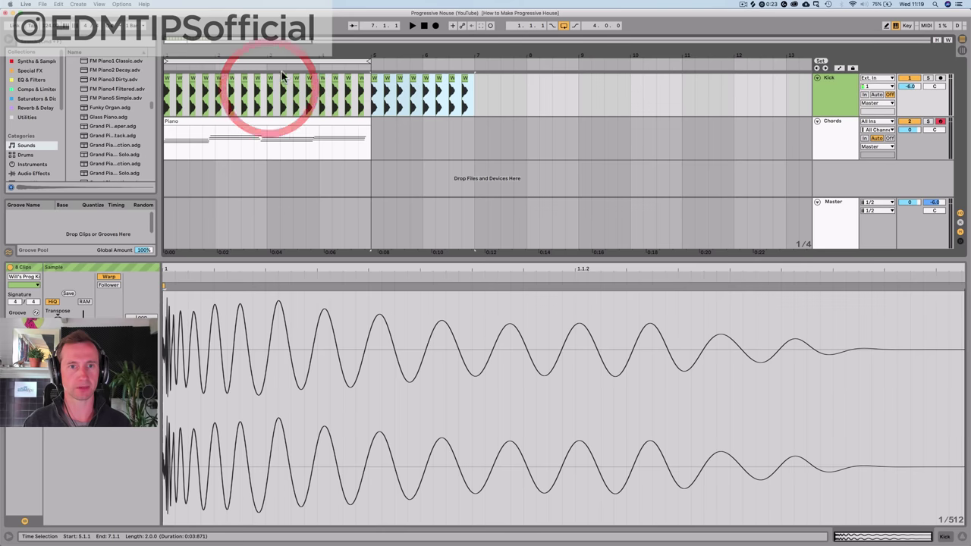
pyautogui.hotkey('ctrl', 'd')
pyautogui.moveTo(368, 61); pyautogui.dragTo(581, 73)
# - Turn off looping for the Piano clip and extend the clip to eight bars, ending at bar 9
pyautogui.click(291, 128)
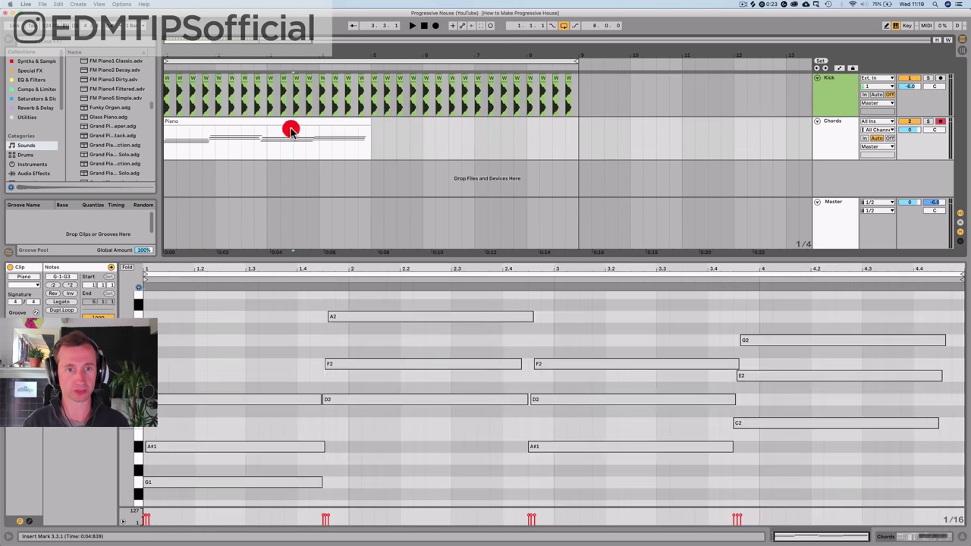
pyautogui.moveTo(370, 130); pyautogui.dragTo(396, 123)
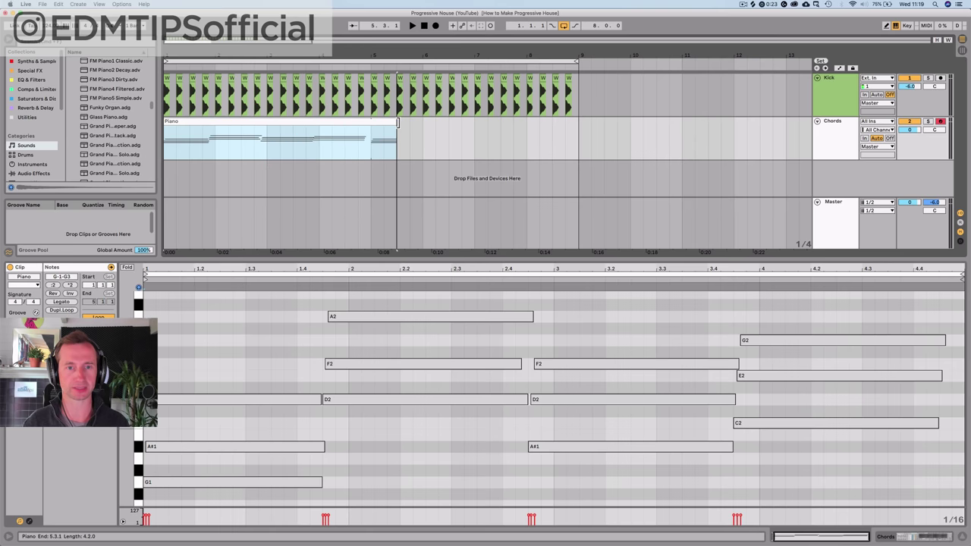
pyautogui.click(363, 121)
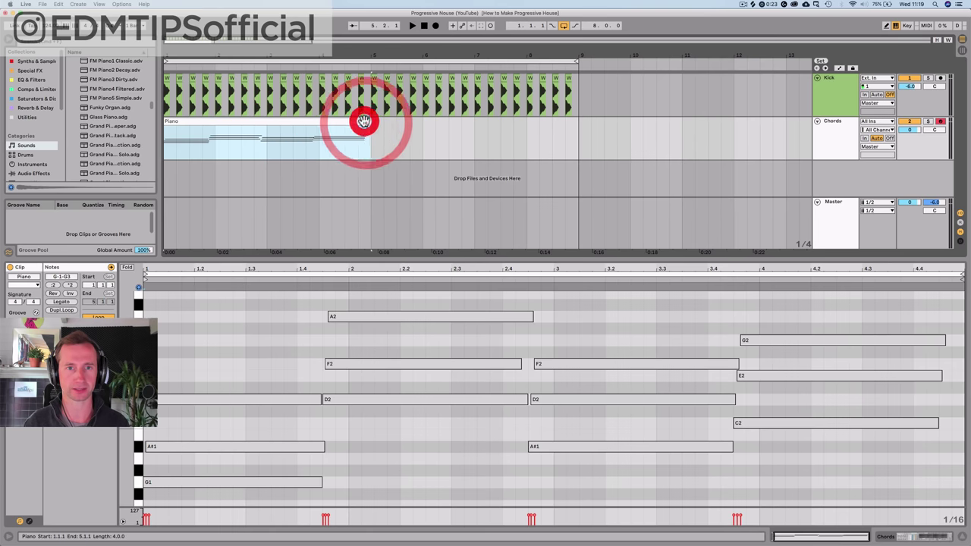
pyautogui.press('super+j')
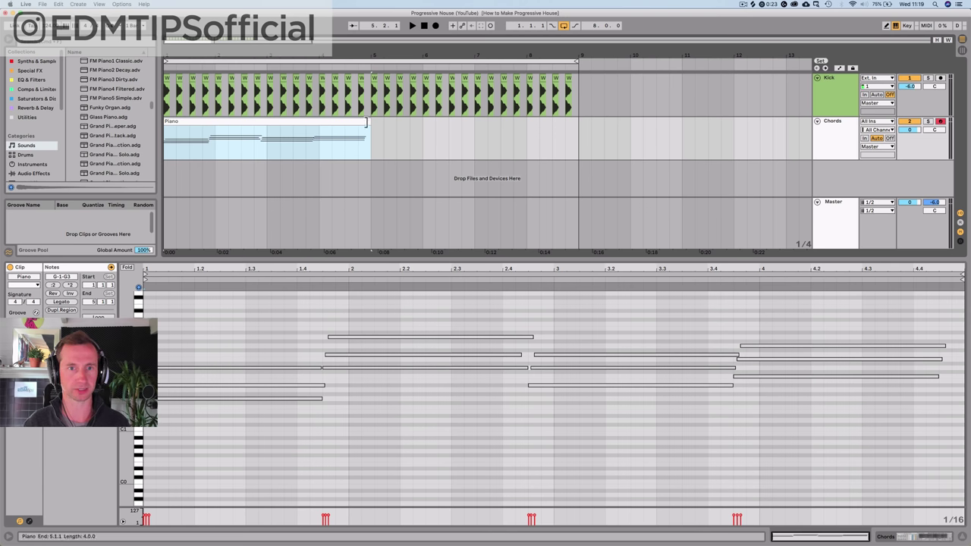
pyautogui.moveTo(366, 123); pyautogui.dragTo(570, 110)
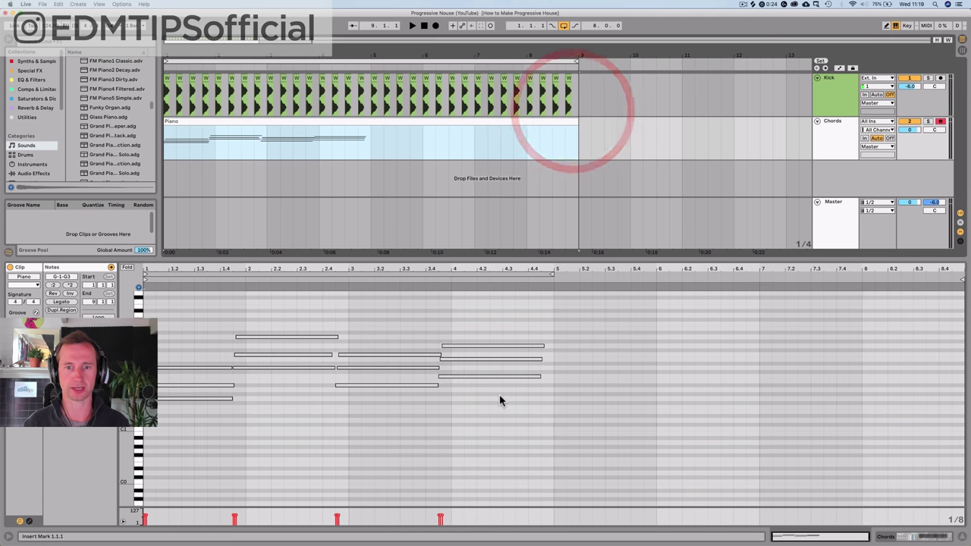
# - Lengthen the three notes of the last chord (C2, E2, G2) to almost the end of bar 8, and play the progression
pyautogui.moveTo(500, 399); pyautogui.dragTo(548, 336)
pyautogui.moveTo(643, 346); pyautogui.dragTo(948, 346)
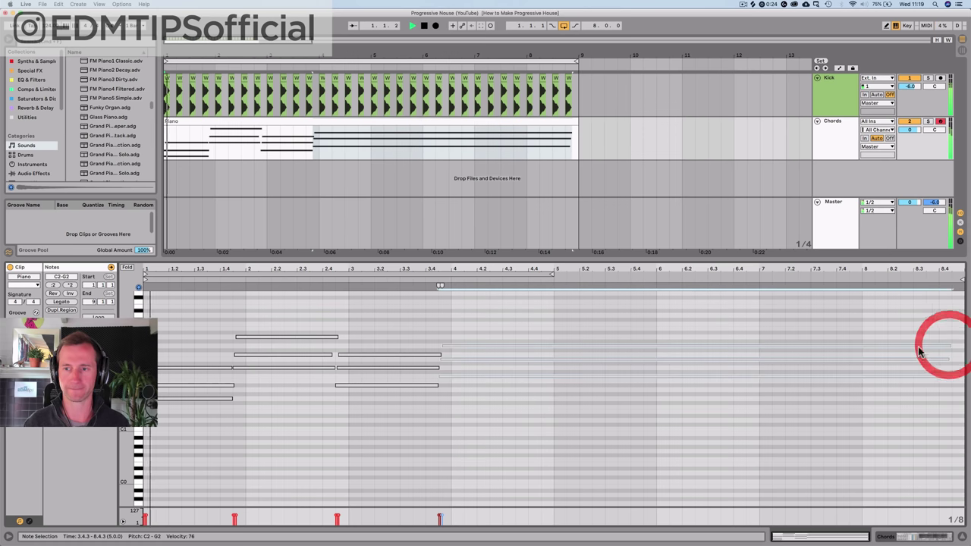
pyautogui.press('space')
pyautogui.scroll(1, 507, 417)
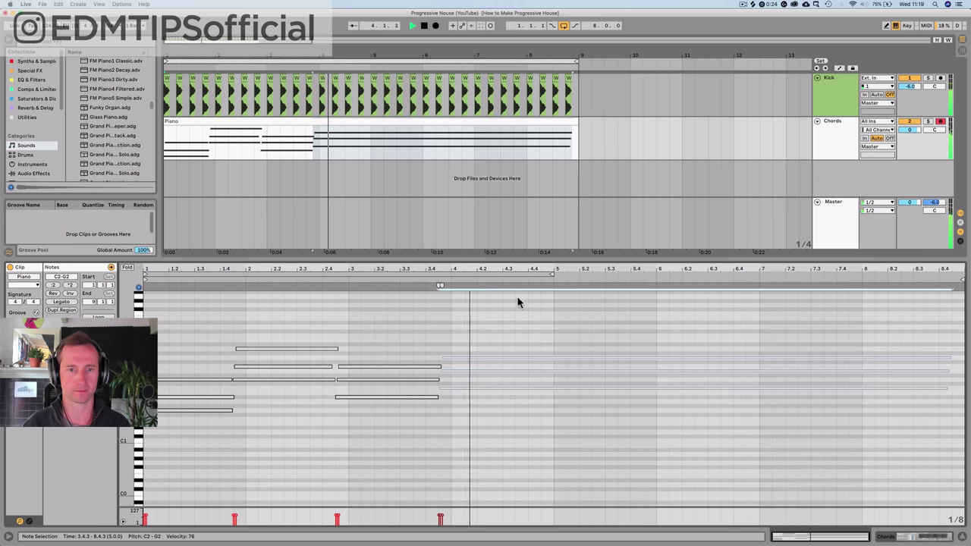
# - Add the default Reverb after the piano on the Chords track and reduce its Dry/Wet to about 38%
pyautogui.hotkey('shift', 'Tab')
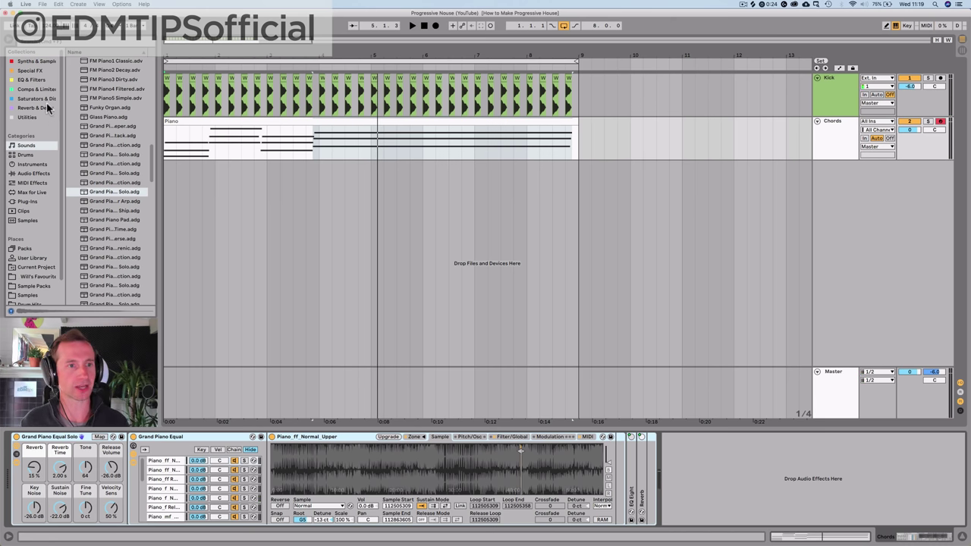
pyautogui.click(42, 108)
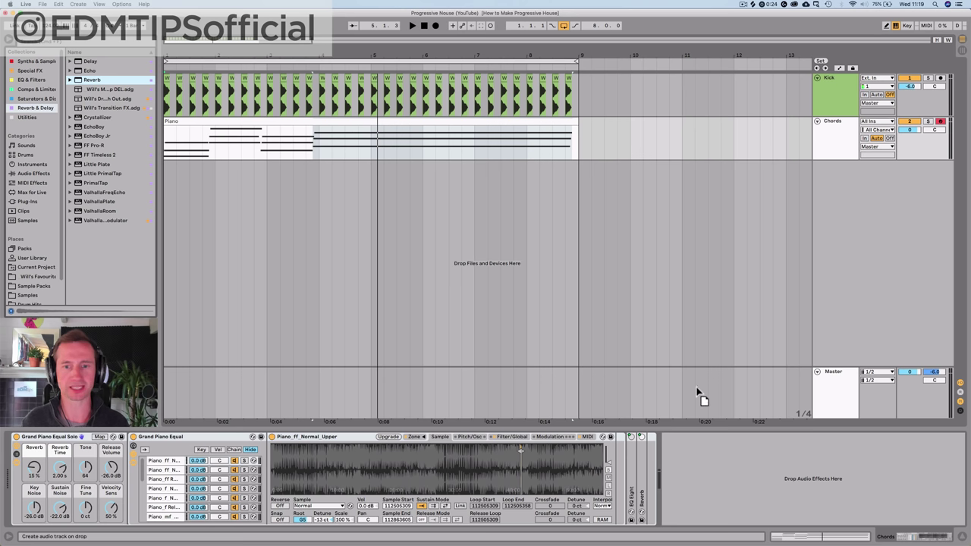
pyautogui.moveTo(678, 471); pyautogui.dragTo(666, 479)
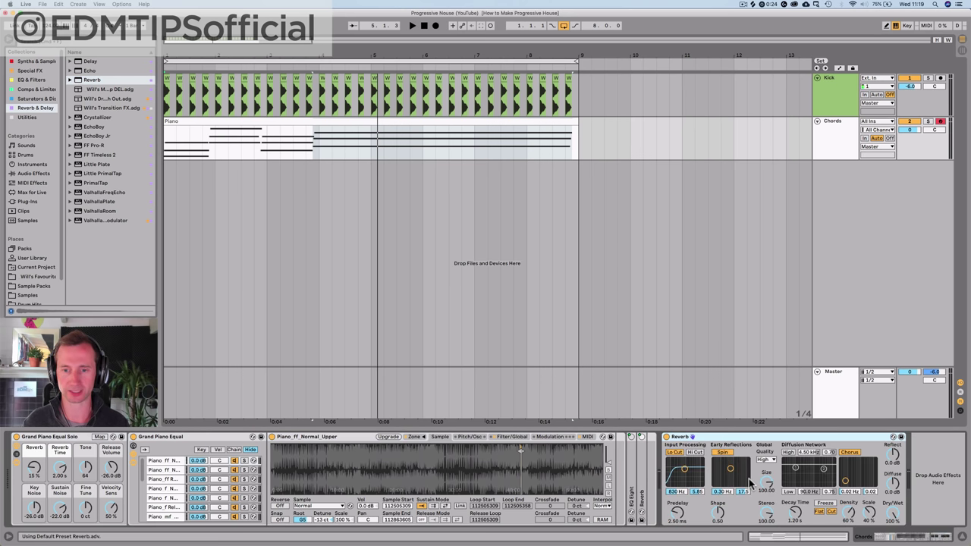
pyautogui.moveTo(887, 512); pyautogui.dragTo(887, 512)
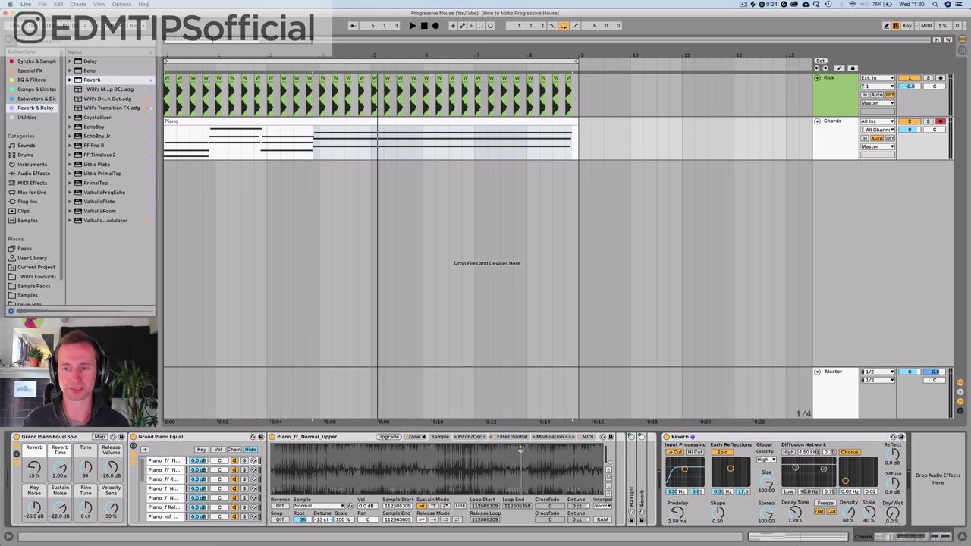
pyautogui.click(765, 438)
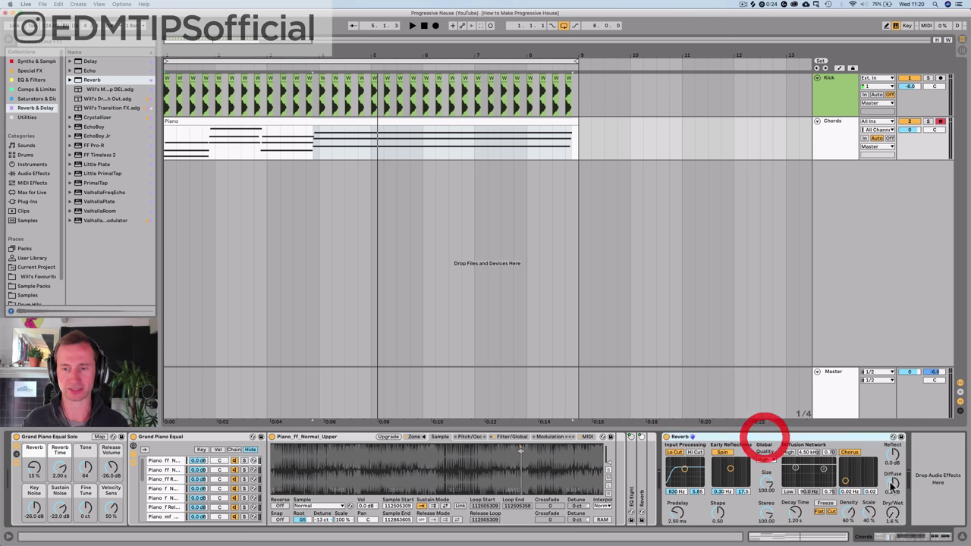
pyautogui.moveTo(891, 512); pyautogui.dragTo(890, 497)
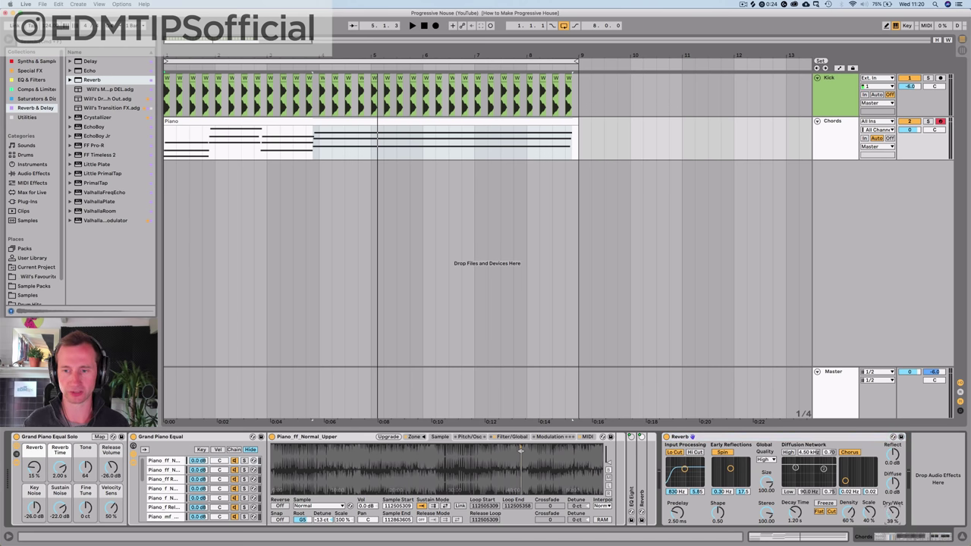
pyautogui.click(824, 503)
pyautogui.click(824, 504)
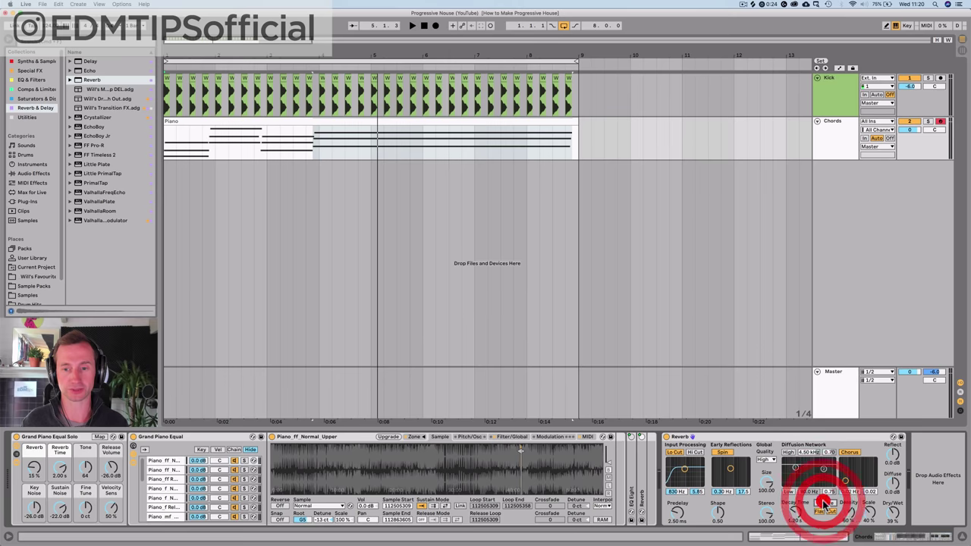
pyautogui.click(823, 503)
pyautogui.click(824, 504)
pyautogui.click(823, 504)
pyautogui.click(823, 504)
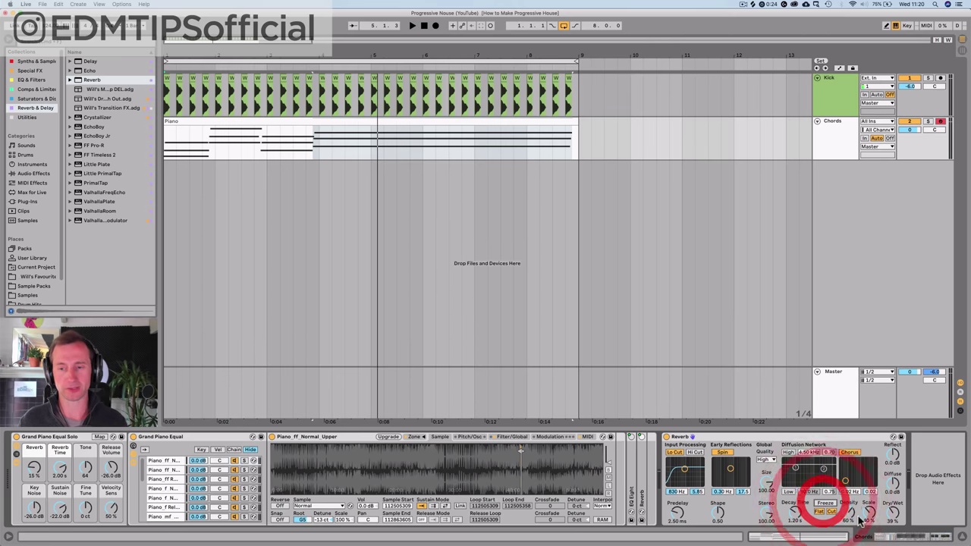
# - Set the Reverb's Dry/Wet to 50% and, while listening to the chords, its Decay Time to 7.15 s
pyautogui.moveTo(892, 513); pyautogui.dragTo(892, 543)
pyautogui.press('space')
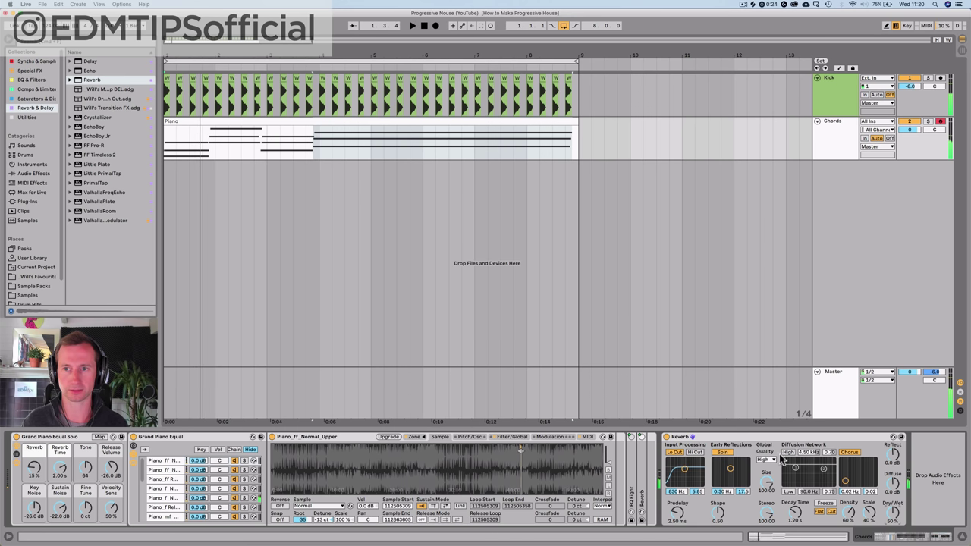
pyautogui.press('space')
pyautogui.moveTo(794, 513); pyautogui.dragTo(793, 455)
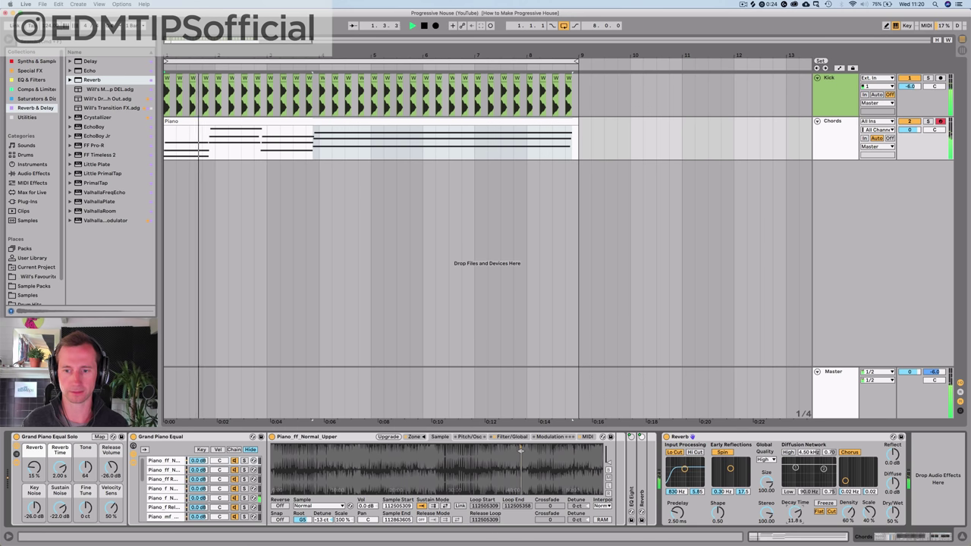
pyautogui.moveTo(795, 513); pyautogui.dragTo(795, 517)
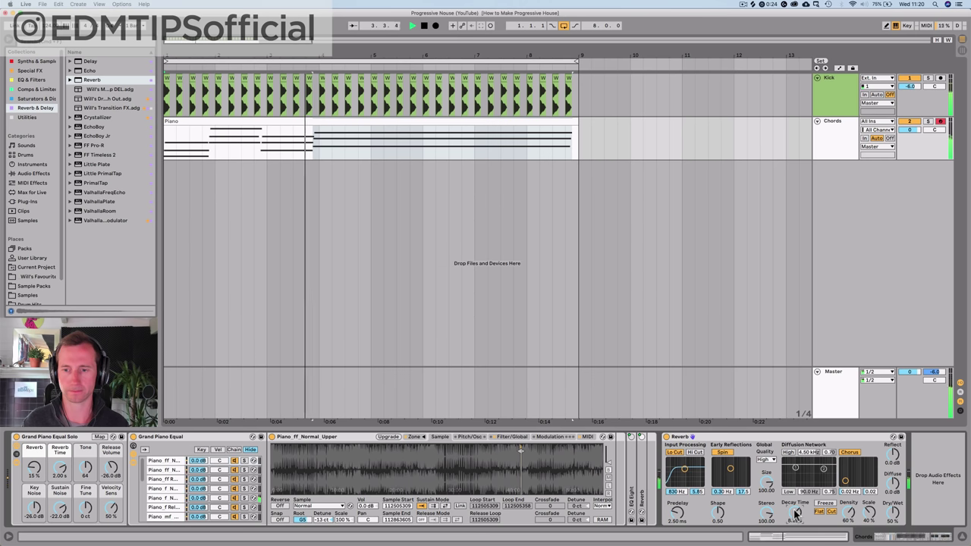
pyautogui.moveTo(795, 512); pyautogui.dragTo(794, 515)
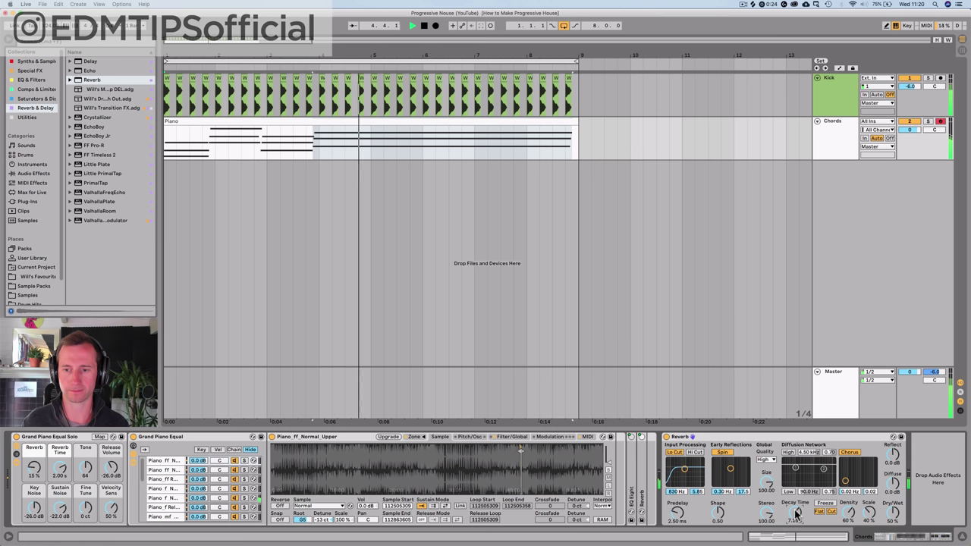
pyautogui.press('space')
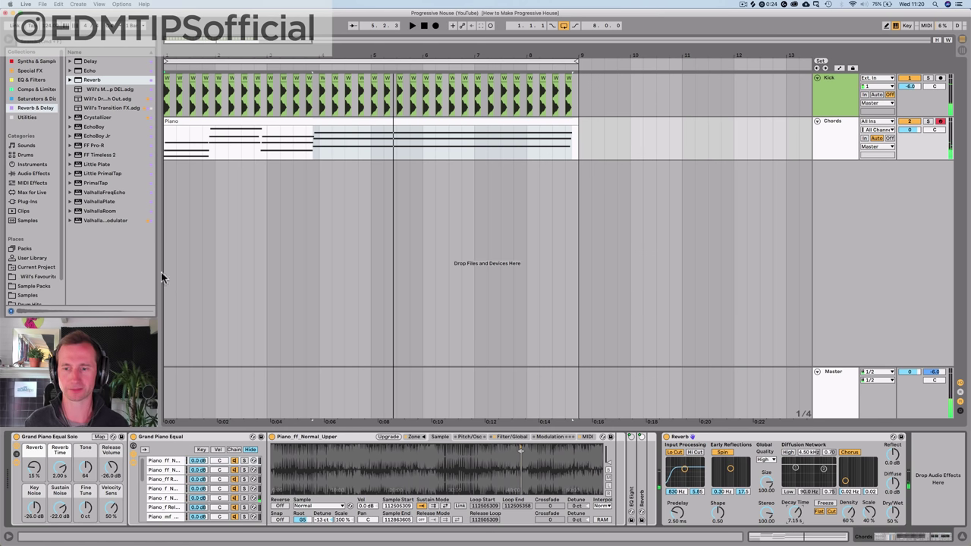
# - Add a Utility with 5 dB gain after the Reverb on the Chords track, and lower the track volume to -2 dB during playback
pyautogui.click(26, 118)
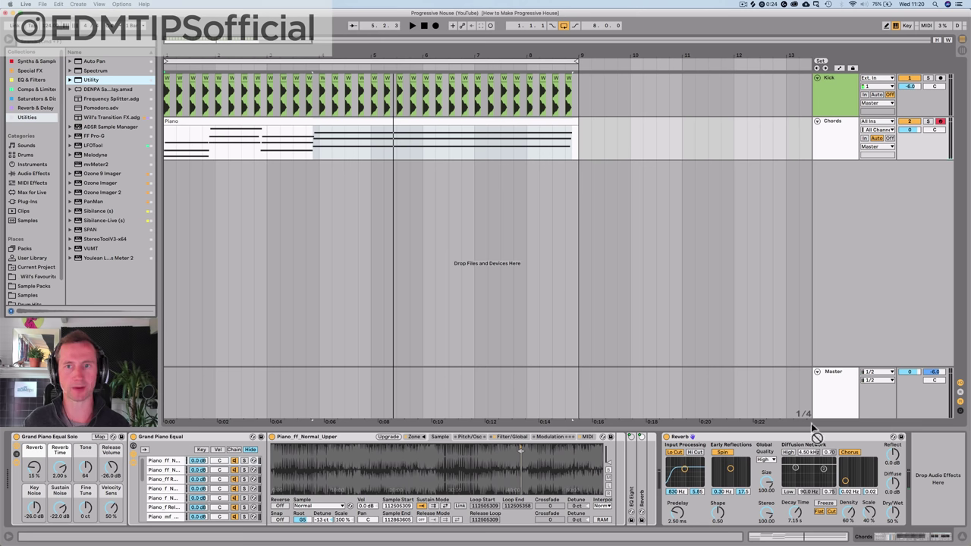
pyautogui.moveTo(912, 465); pyautogui.dragTo(912, 464)
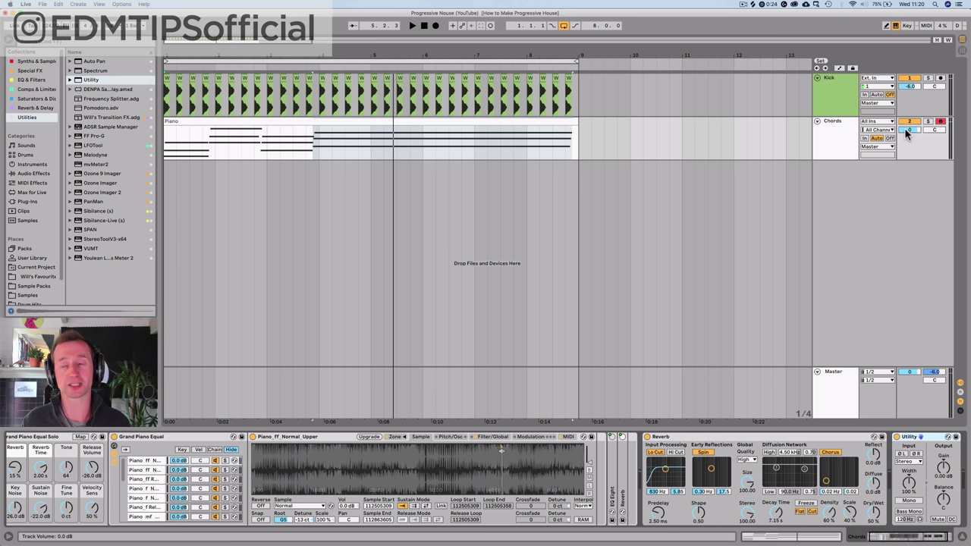
pyautogui.moveTo(907, 131); pyautogui.dragTo(907, 113)
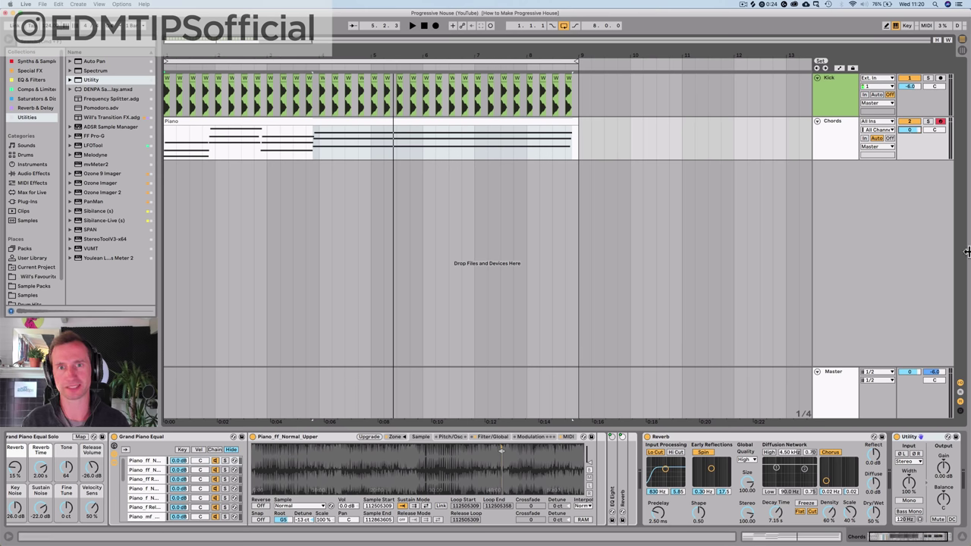
pyautogui.click(942, 477)
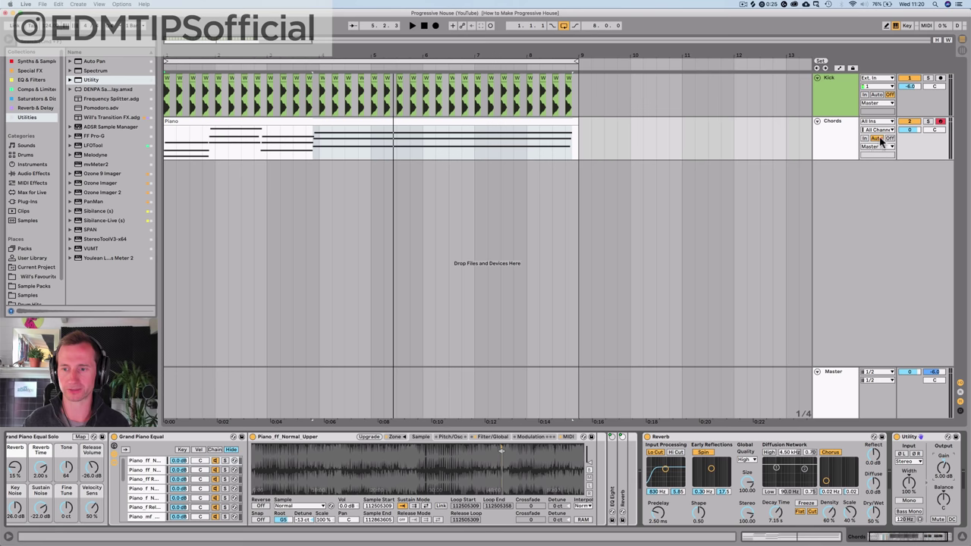
pyautogui.press('space')
pyautogui.moveTo(909, 130); pyautogui.dragTo(909, 138)
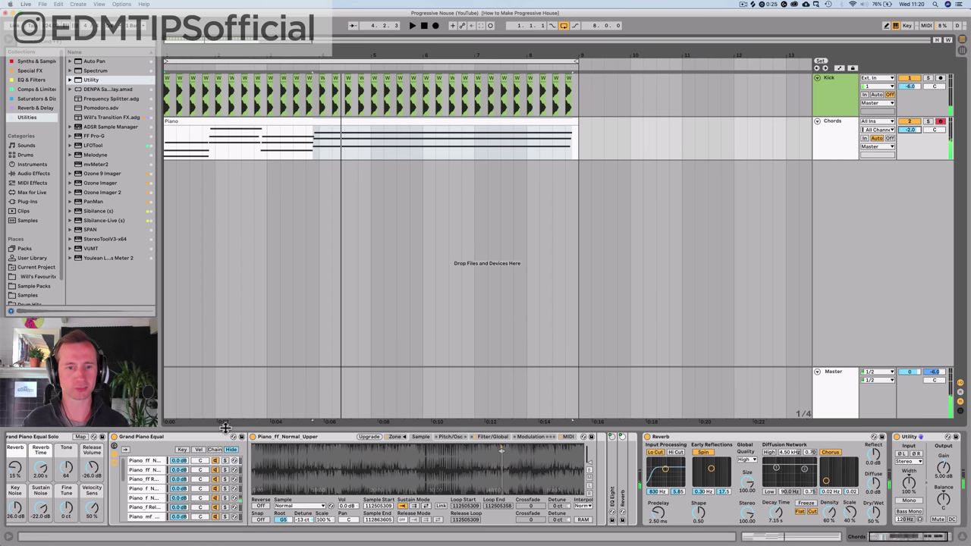
# - Collapse the Grand Piano rack and Utility devices, and show the Reverb's Freeze automation in a new lane
pyautogui.click(175, 438)
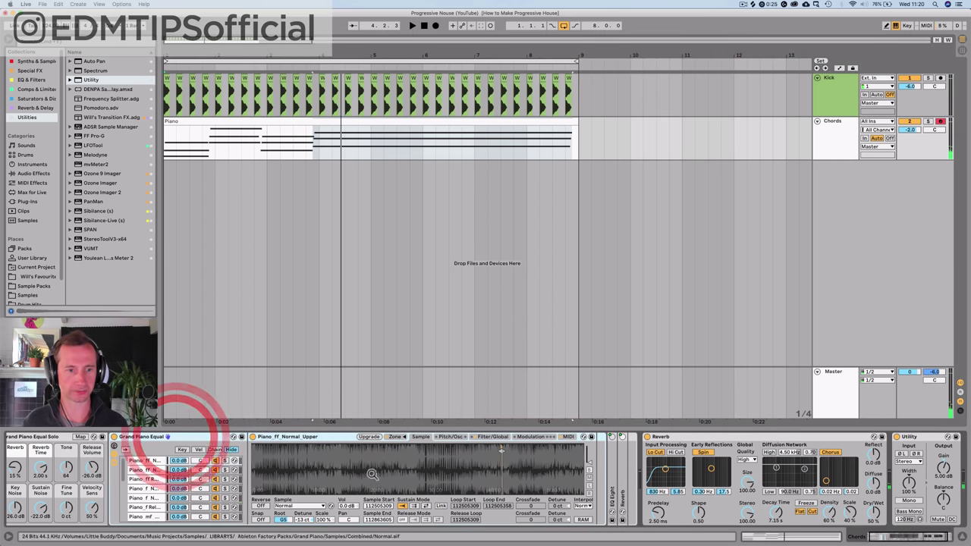
pyautogui.doubleClick(65, 438)
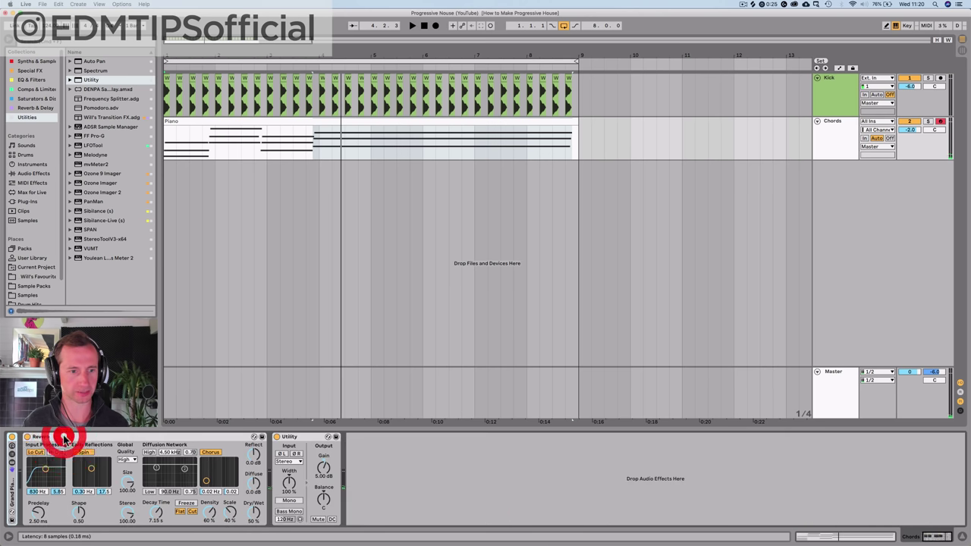
pyautogui.doubleClick(313, 437)
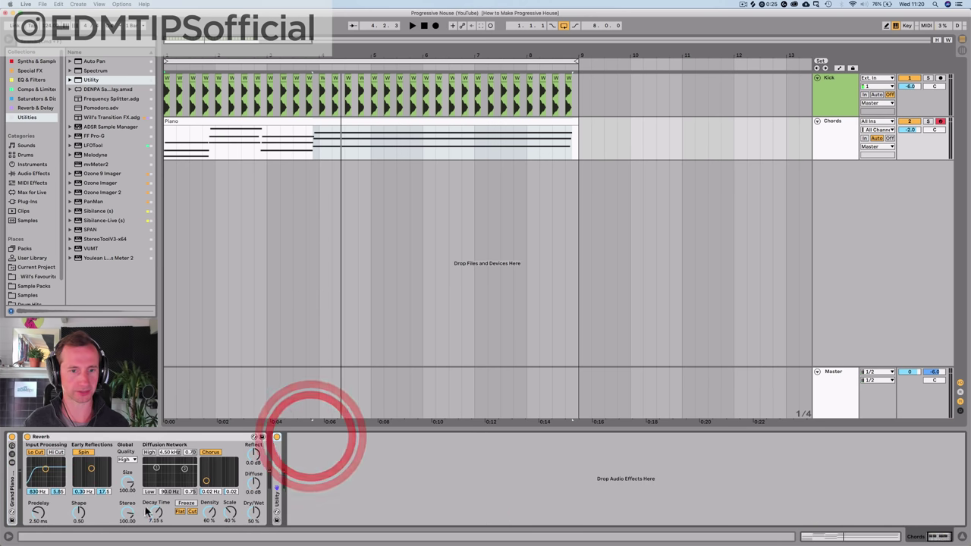
pyautogui.rightClick(184, 506)
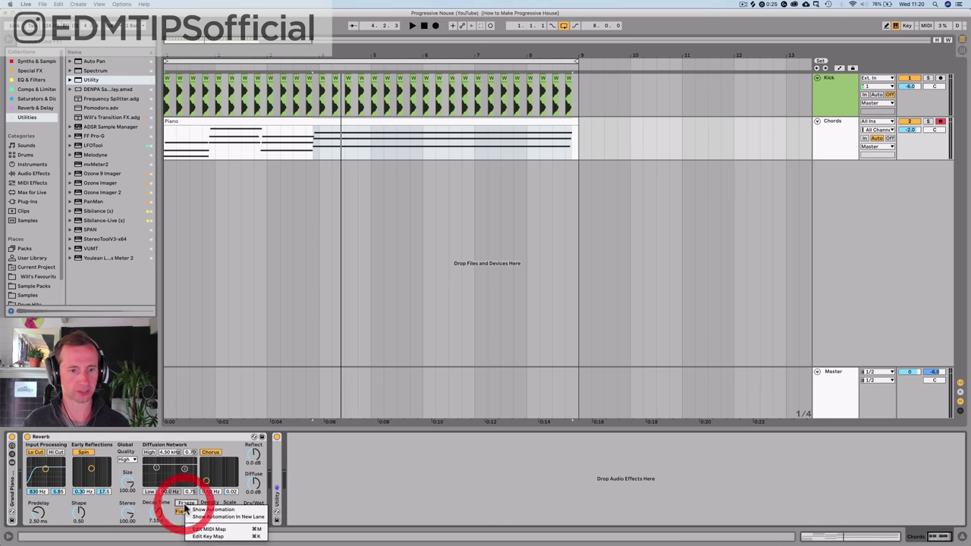
pyautogui.click(217, 515)
# - Automate the Reverb's Freeze to switch on shortly after the first chord starts and off just before the second chord
pyautogui.moveTo(169, 59); pyautogui.dragTo(169, 110)
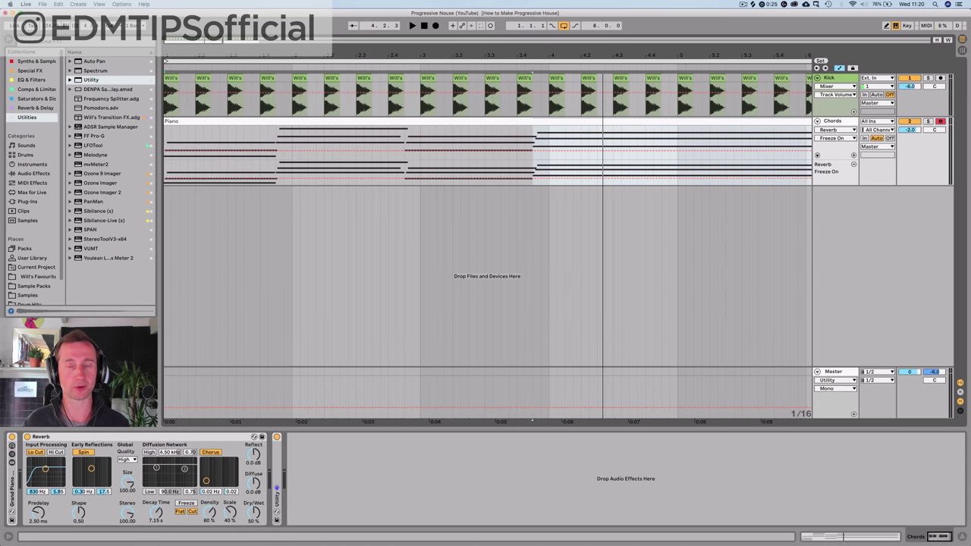
pyautogui.click(185, 178)
pyautogui.click(271, 180)
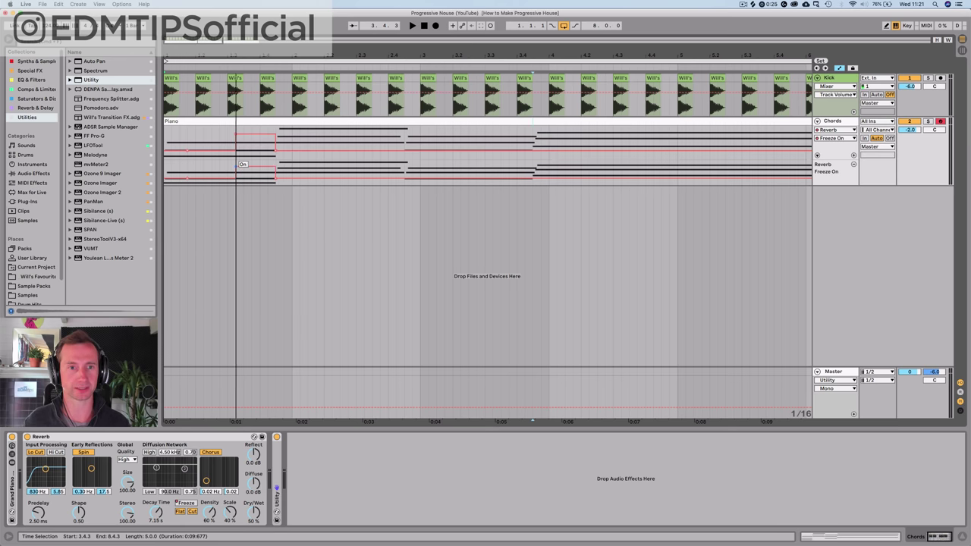
pyautogui.moveTo(236, 165); pyautogui.dragTo(187, 165)
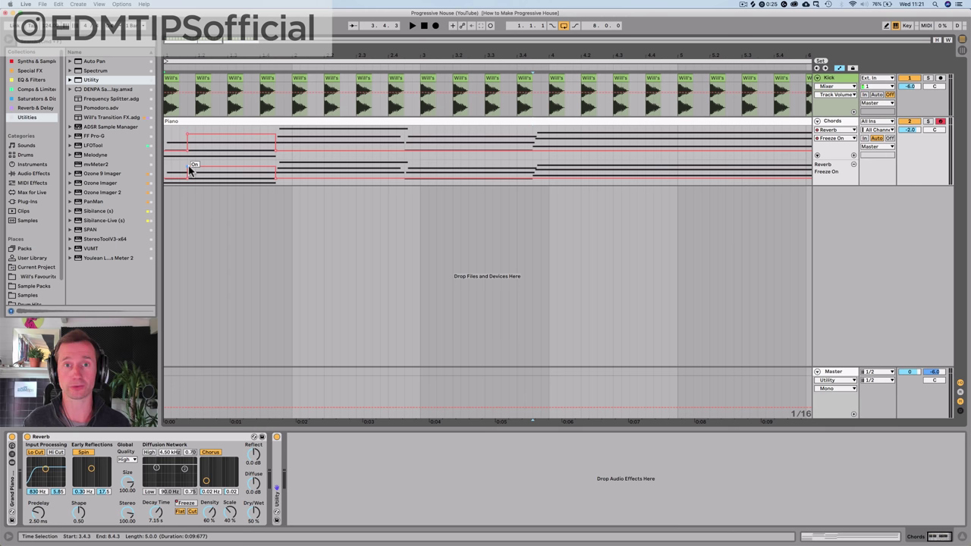
# - Automate the Reverb's Freeze to switch on shortly after the second chord starts and off just before the third chord
pyautogui.press('space')
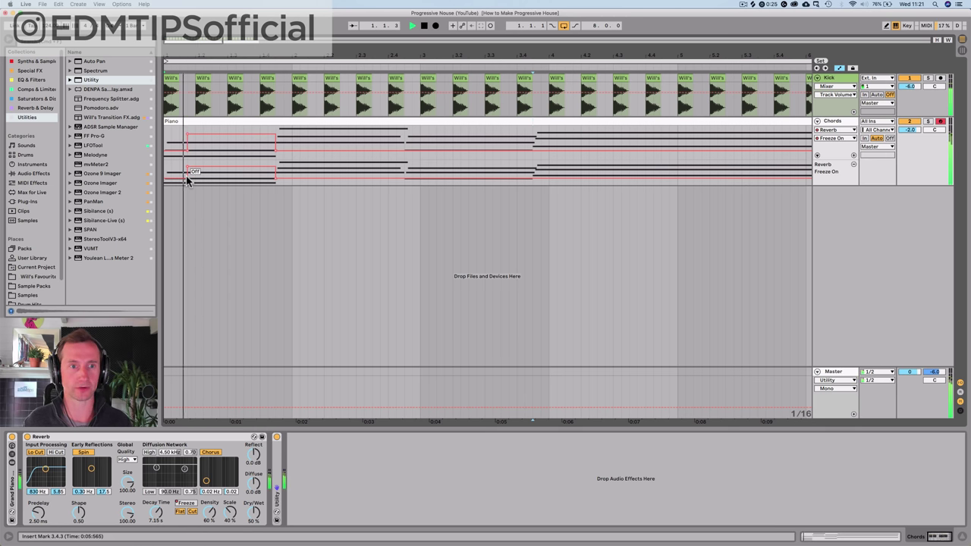
pyautogui.press('space')
pyautogui.click(297, 178)
pyautogui.moveTo(320, 179); pyautogui.dragTo(299, 166)
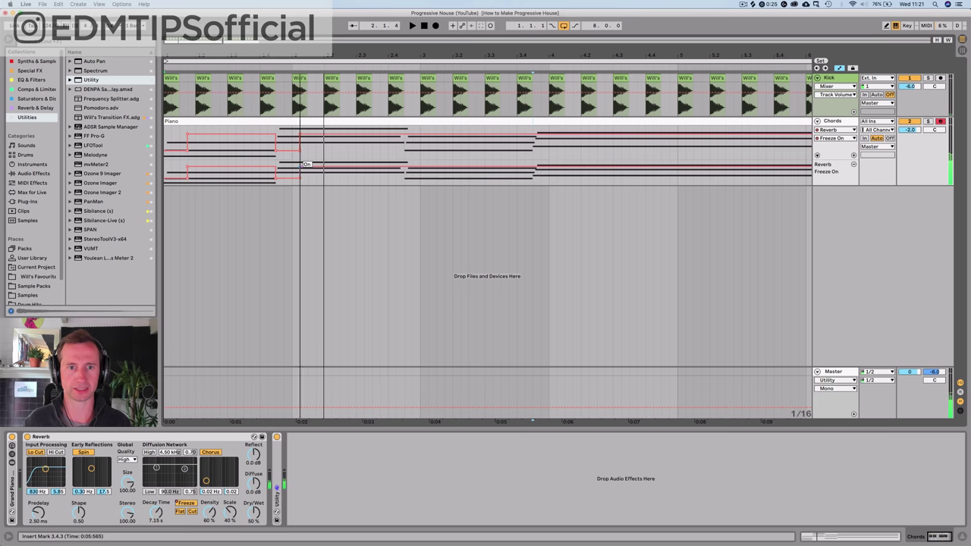
pyautogui.click(399, 166)
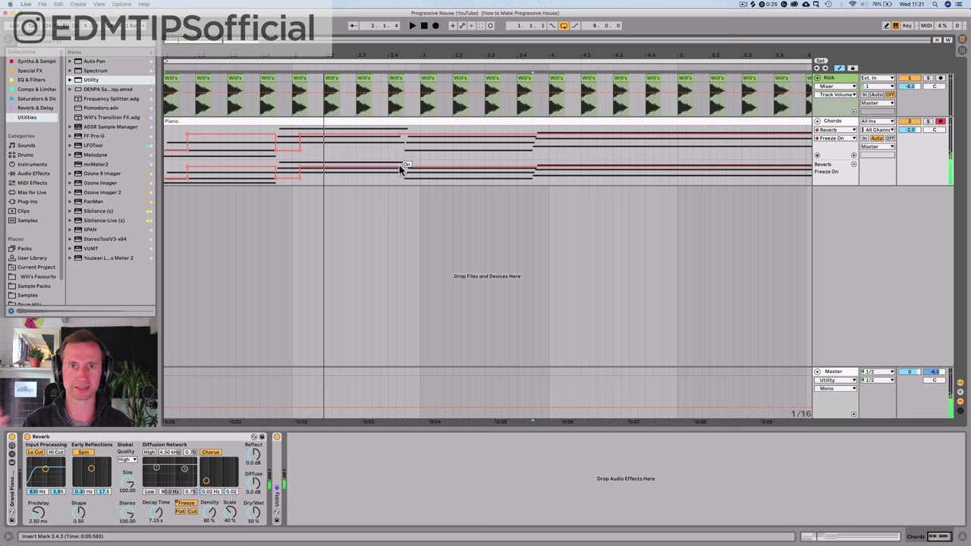
pyautogui.moveTo(404, 165); pyautogui.dragTo(406, 176)
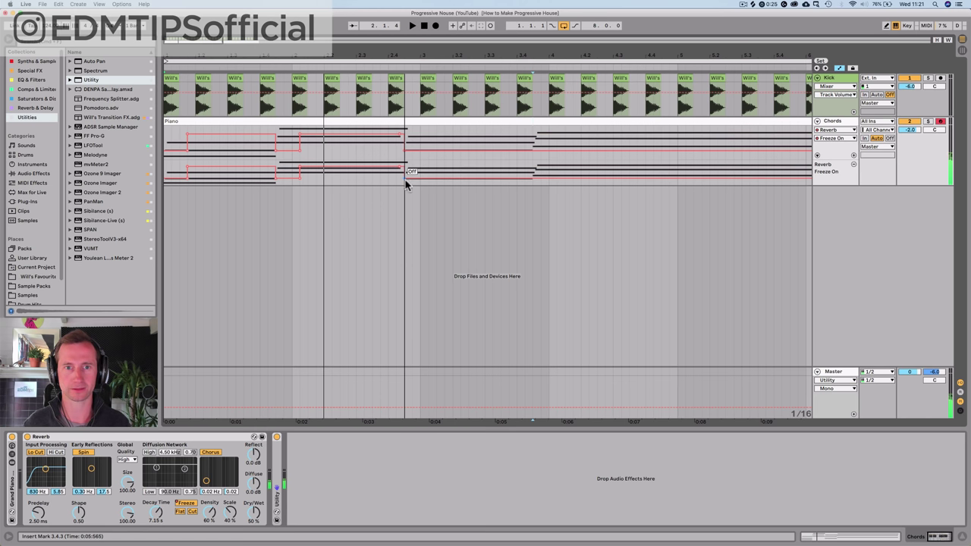
# - Automate Freeze on shortly after the third chord starts, off just before the fourth, and on again shortly after the fourth starts
pyautogui.press('space')
pyautogui.click(524, 177)
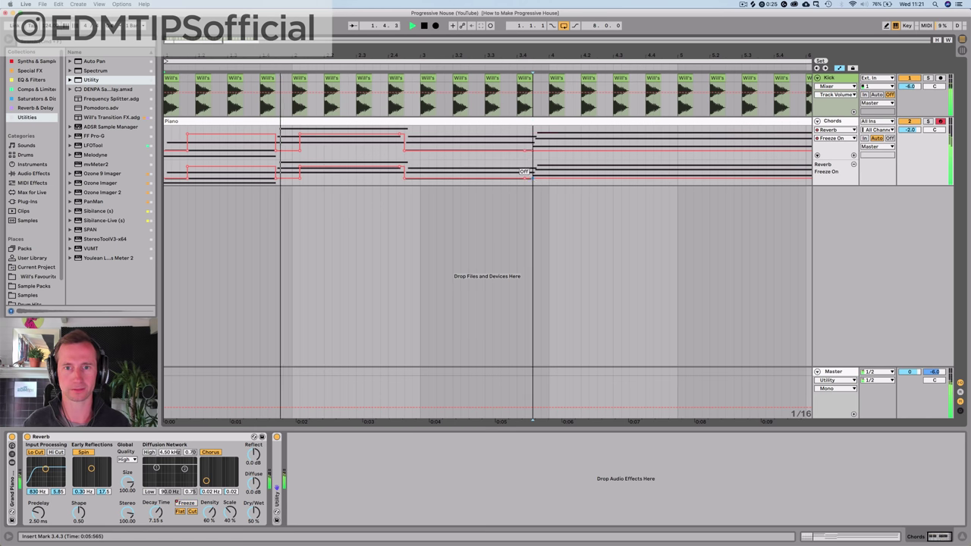
pyautogui.moveTo(532, 173); pyautogui.dragTo(531, 167)
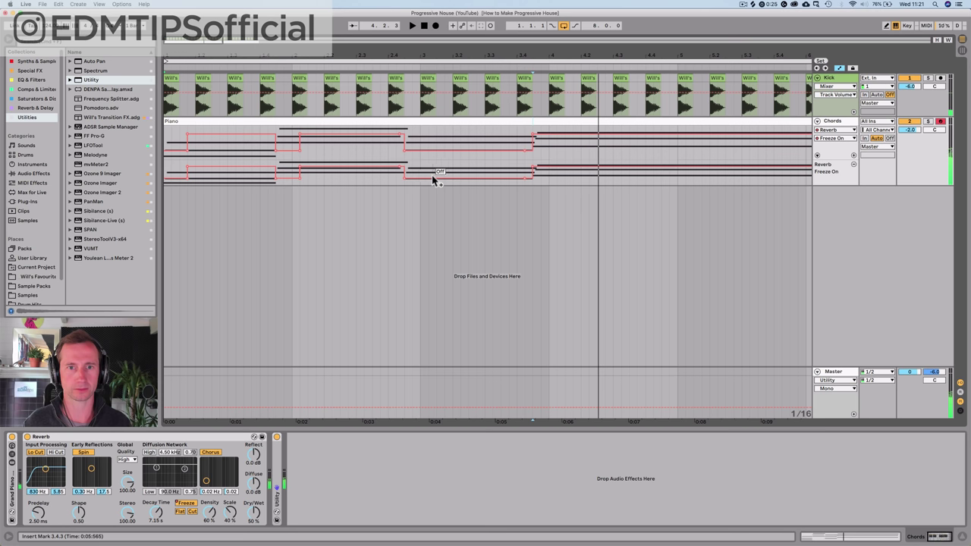
pyautogui.moveTo(431, 175); pyautogui.dragTo(524, 178)
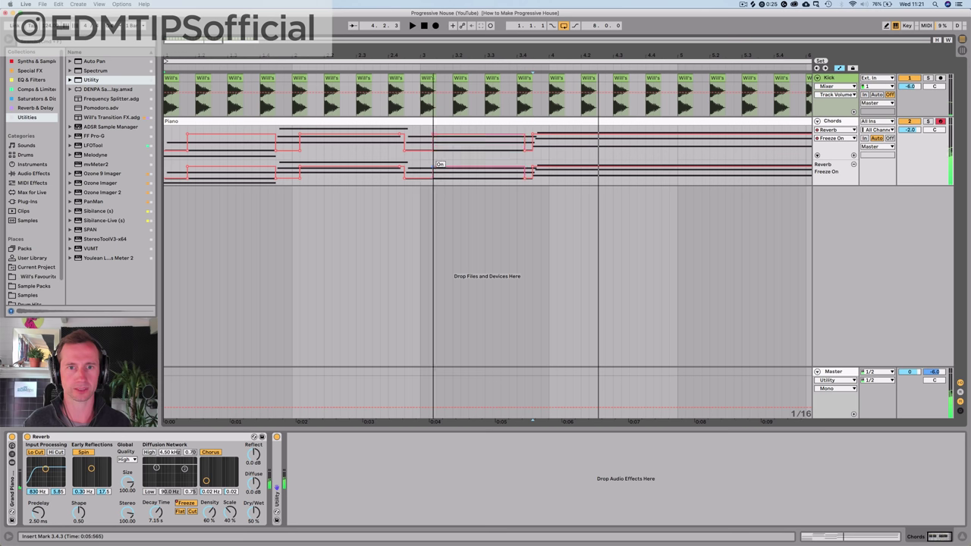
pyautogui.click(526, 178)
pyautogui.click(564, 166)
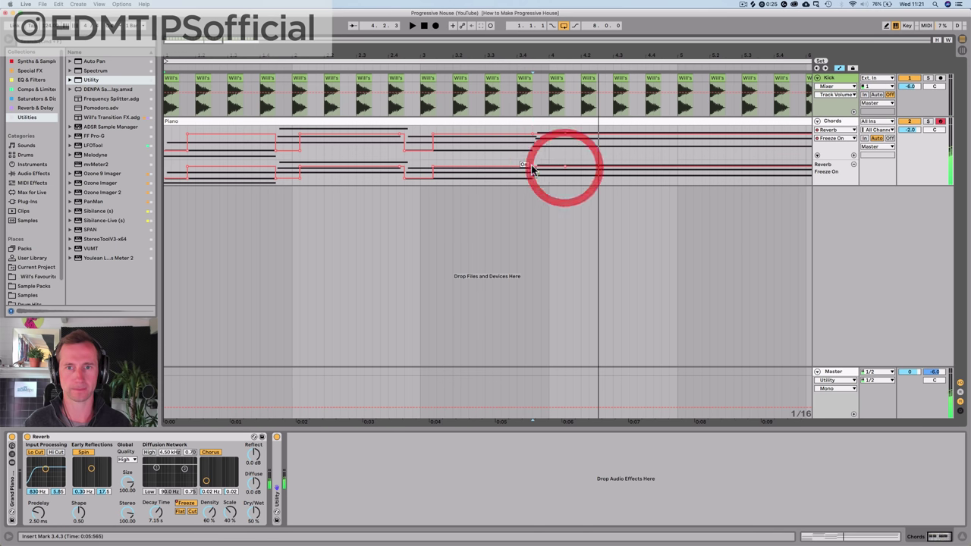
pyautogui.moveTo(552, 166); pyautogui.dragTo(534, 174)
pyautogui.press('space')
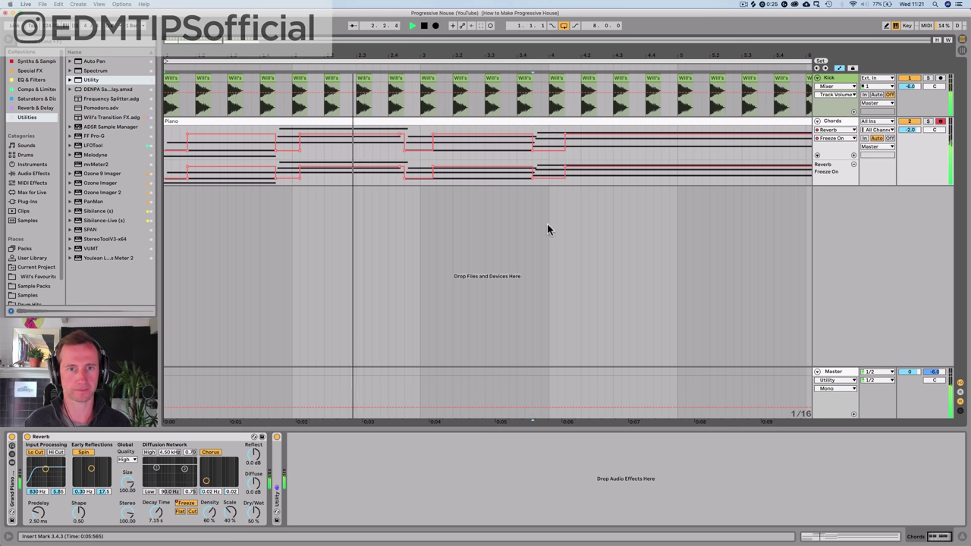
# - Move the Freeze-off points before the third and fourth chords slightly earlier while the loop plays
pyautogui.moveTo(404, 177); pyautogui.dragTo(400, 178)
pyautogui.click(401, 172)
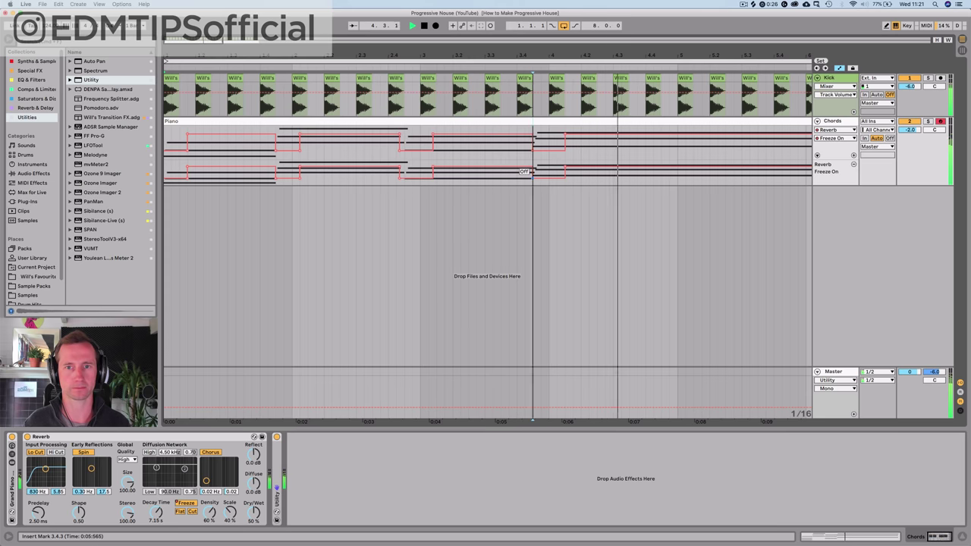
pyautogui.click(526, 179)
# - Automate the Reverb's Freeze to switch off at bar 8, before the last chord ends
pyautogui.moveTo(667, 56); pyautogui.dragTo(422, 53)
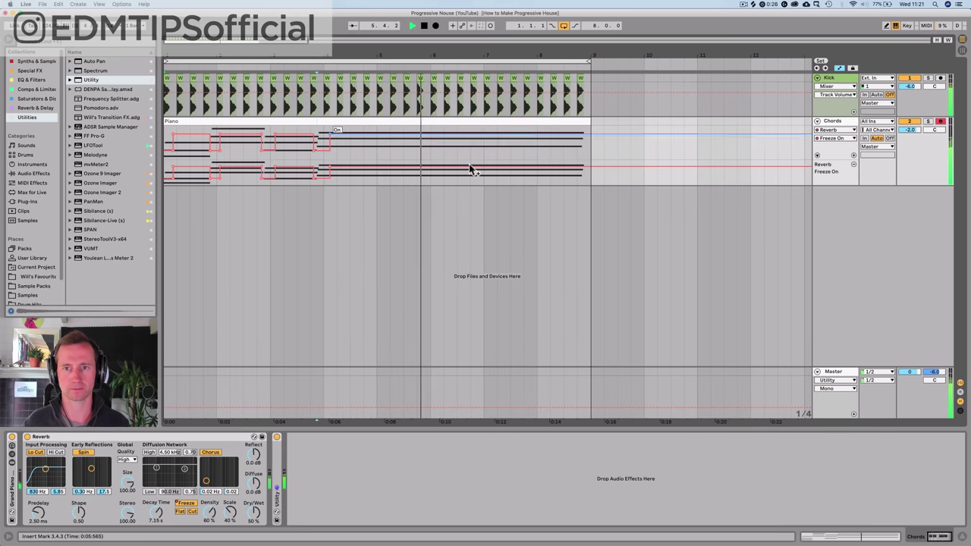
pyautogui.click(577, 166)
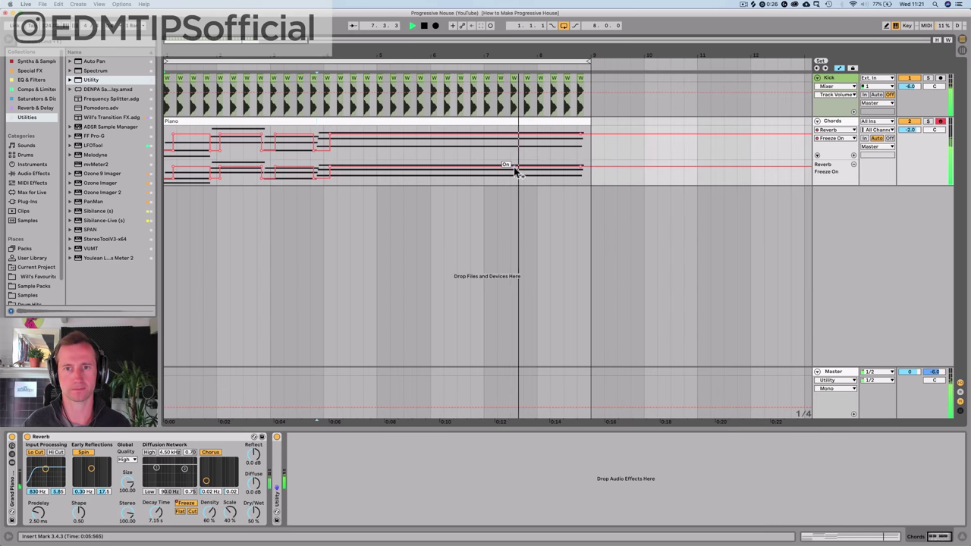
pyautogui.click(534, 166)
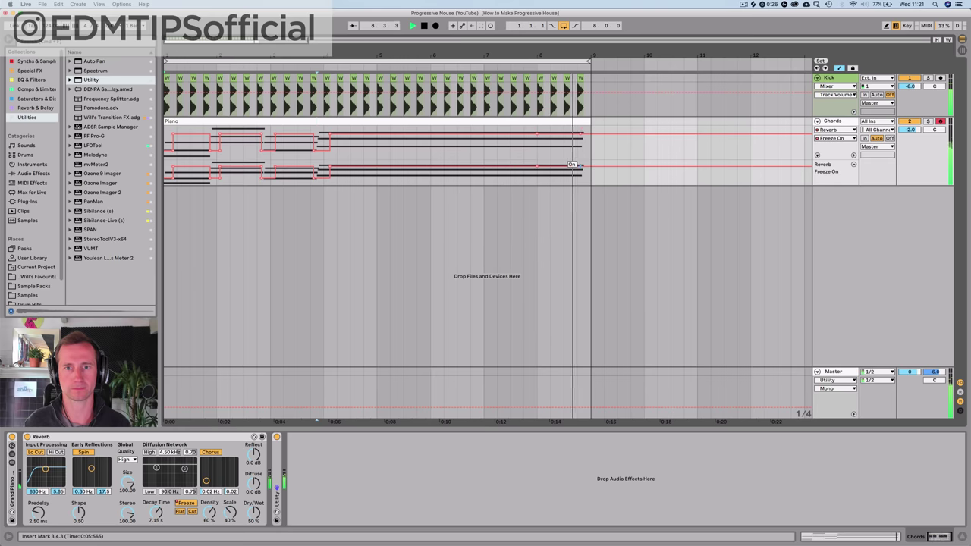
pyautogui.moveTo(580, 166); pyautogui.dragTo(537, 179)
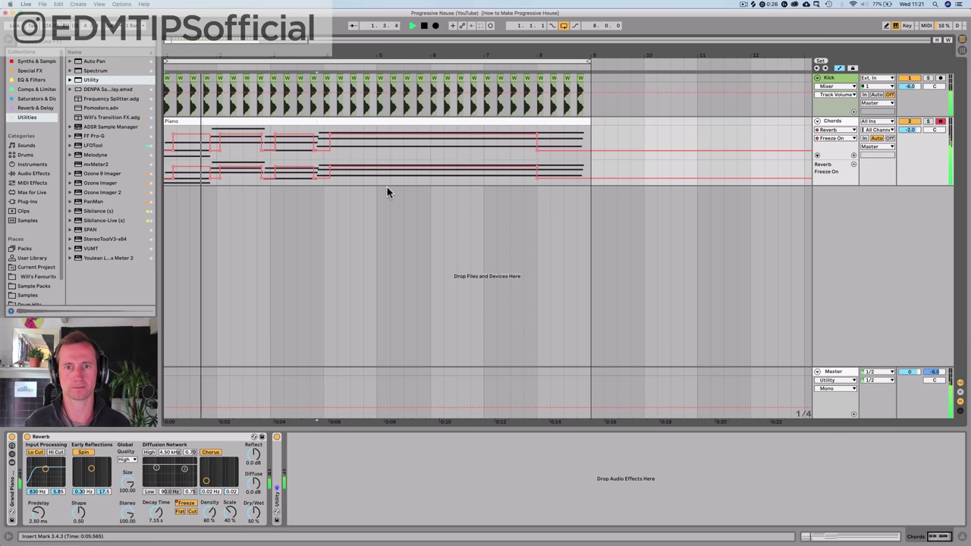
# - Lower the Reverb's Dry/Wet to 39% while listening to the chords, and stop playback
pyautogui.click(850, 121)
pyautogui.click(849, 128)
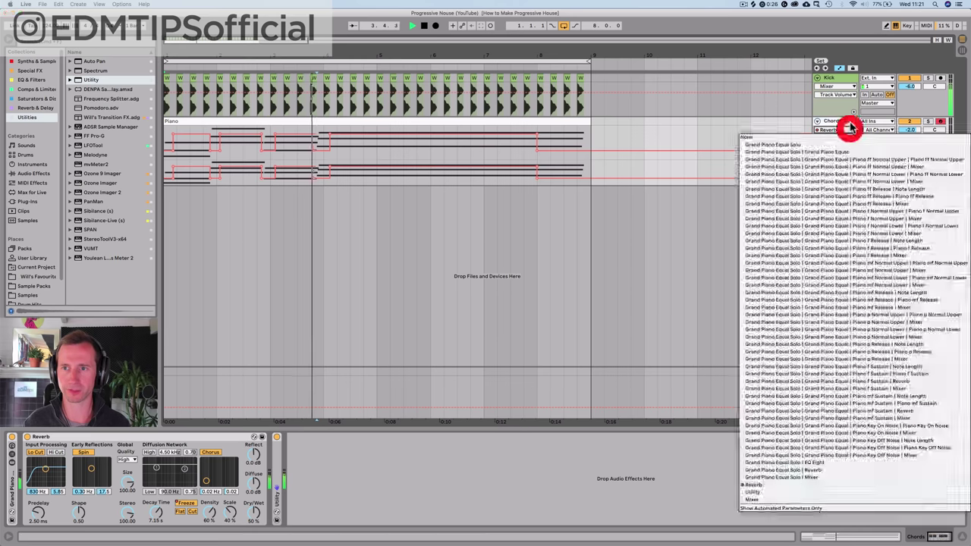
pyautogui.click(851, 120)
pyautogui.click(851, 122)
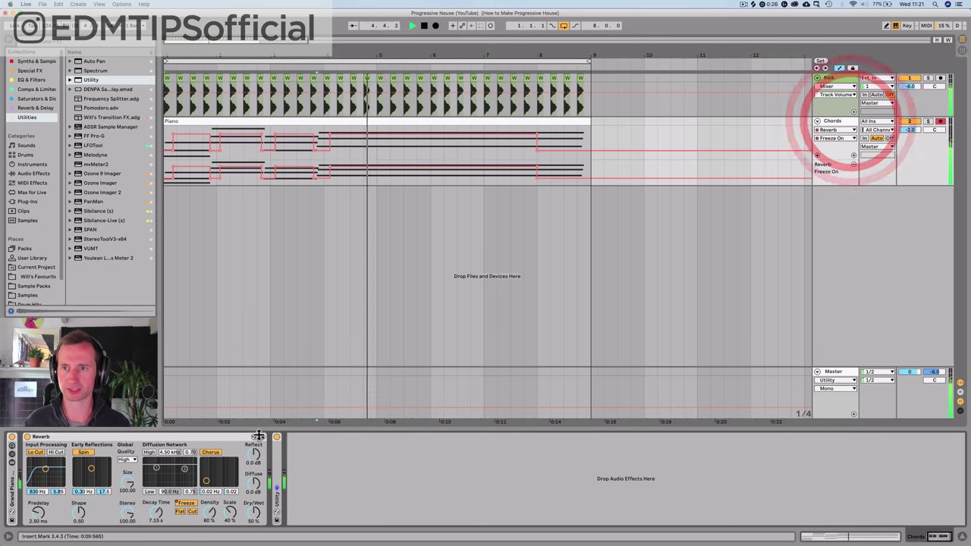
pyautogui.moveTo(256, 520); pyautogui.dragTo(255, 529)
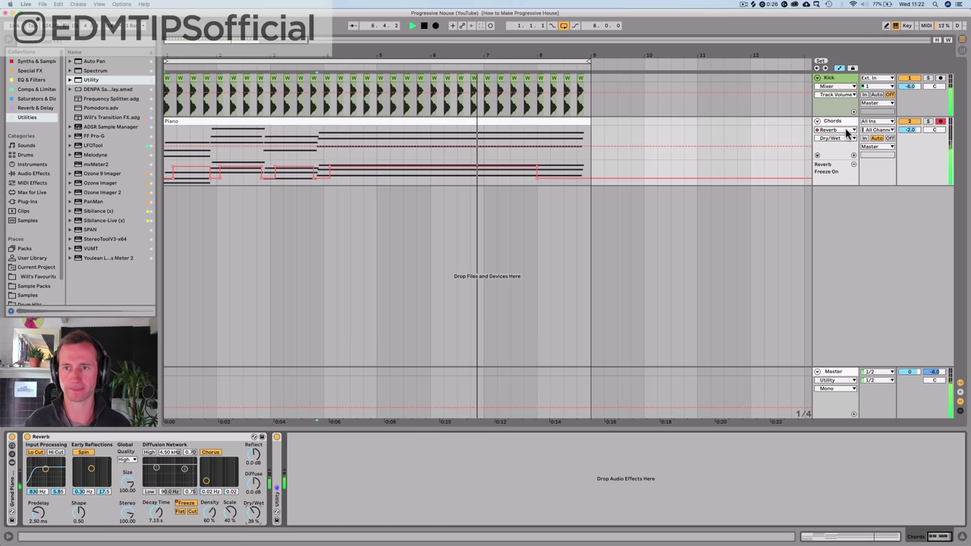
pyautogui.press('space')
# - Colour the Chords track light blue and fold it in the arrangement
pyautogui.rightClick(845, 124)
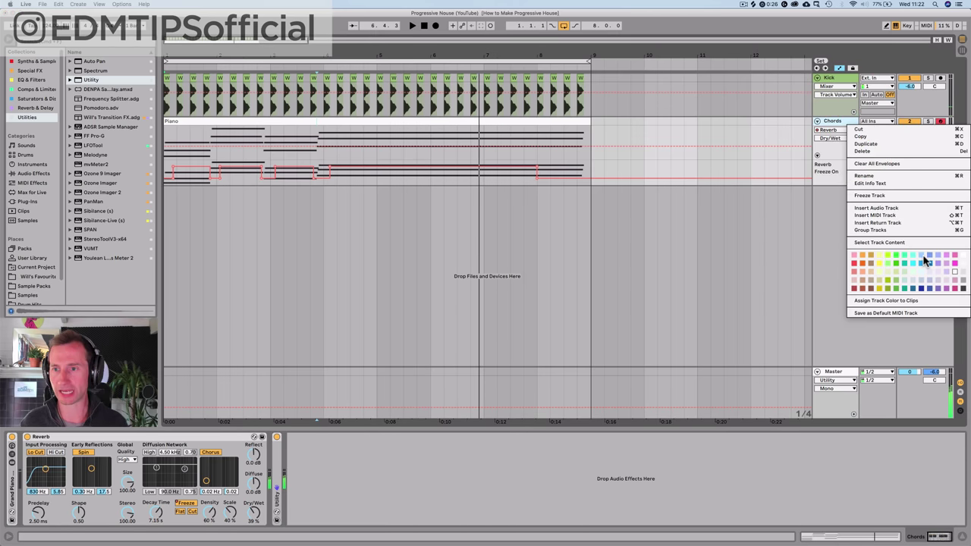
pyautogui.click(924, 261)
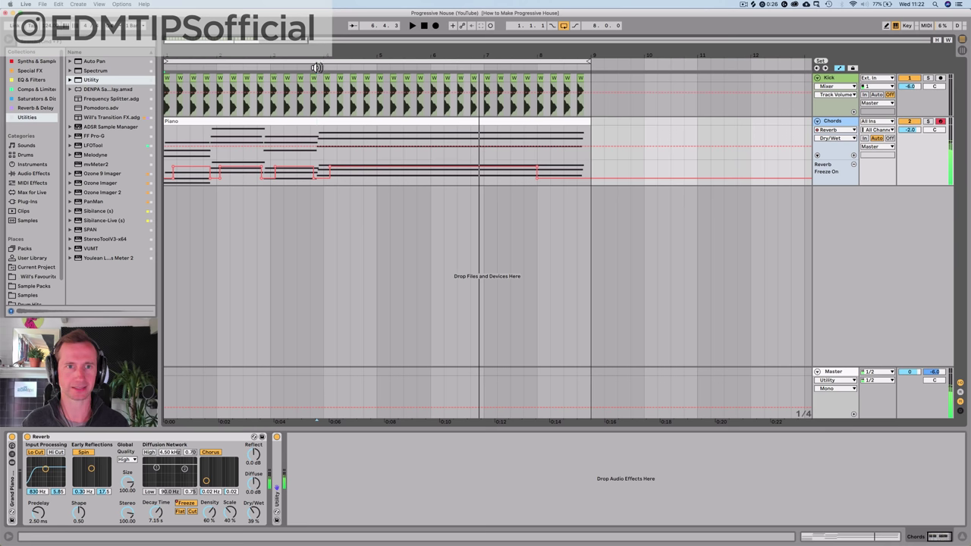
pyautogui.click(316, 61)
pyautogui.moveTo(318, 50); pyautogui.dragTo(319, 53)
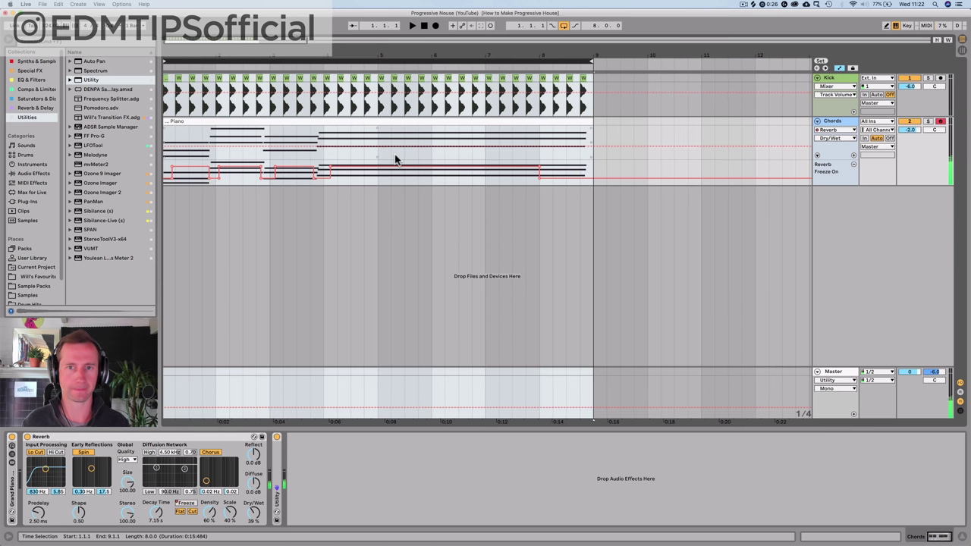
pyautogui.click(816, 121)
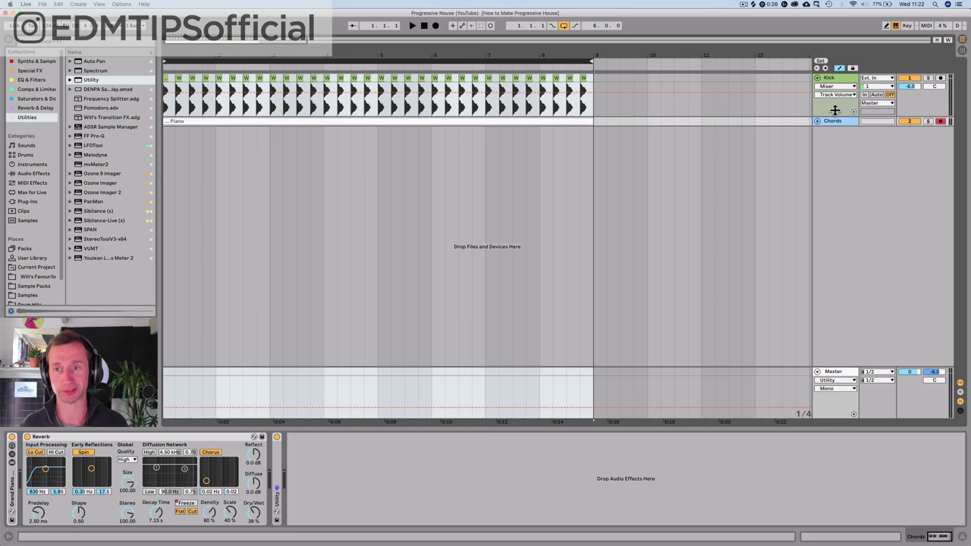
# - Insert a MIDI track below the Kick track, name it Bass and colour it yellow
pyautogui.click(846, 77)
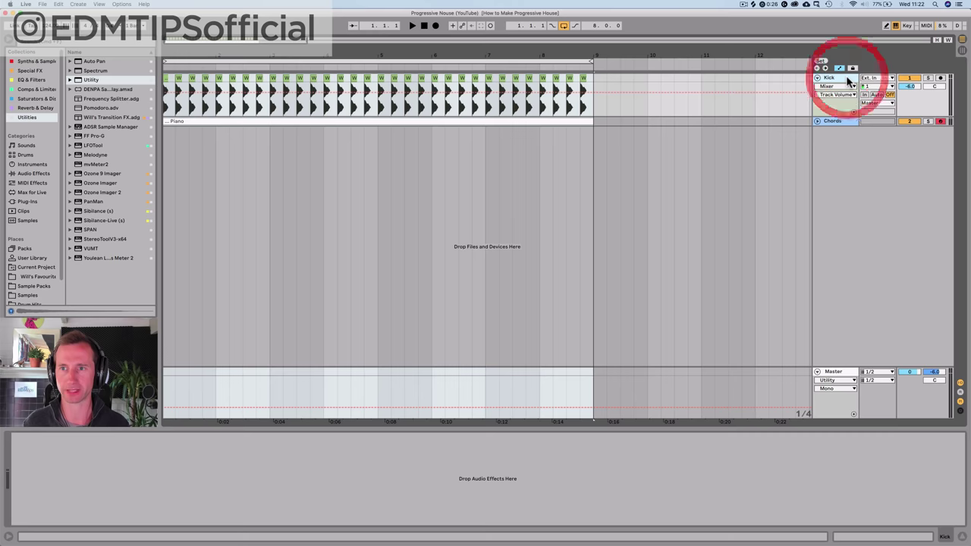
pyautogui.press('super+shift+t')
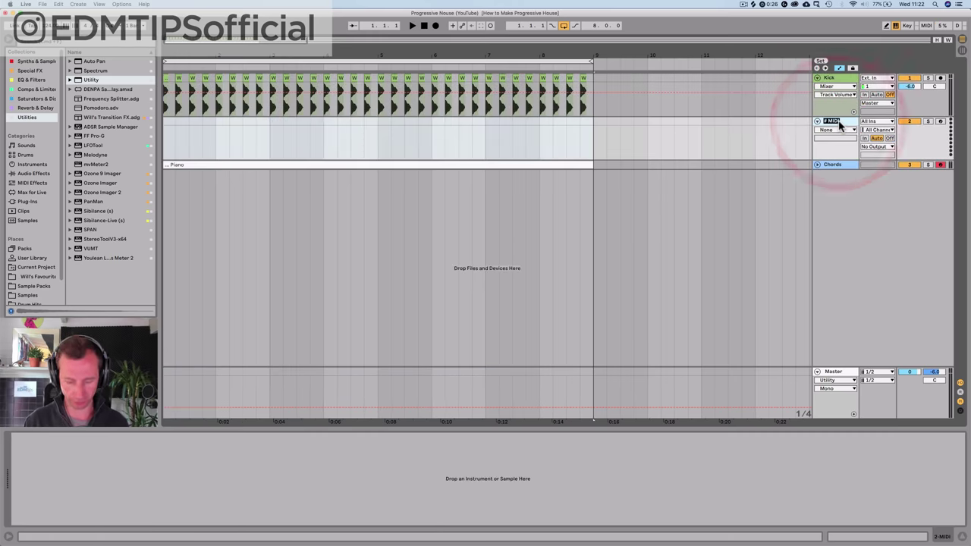
pyautogui.press('super+r')
pyautogui.press('BackSpace')
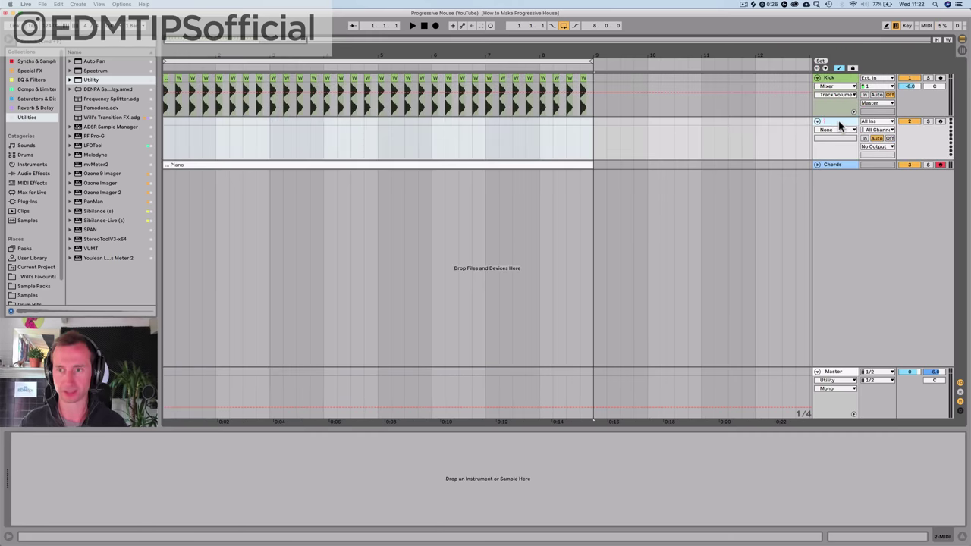
pyautogui.write('Bass')
pyautogui.rightClick(838, 123)
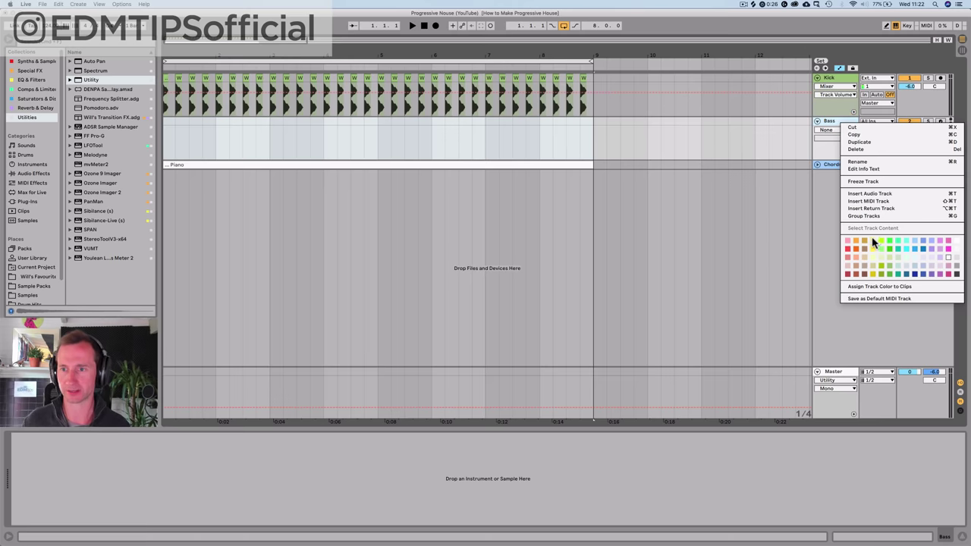
pyautogui.click(872, 241)
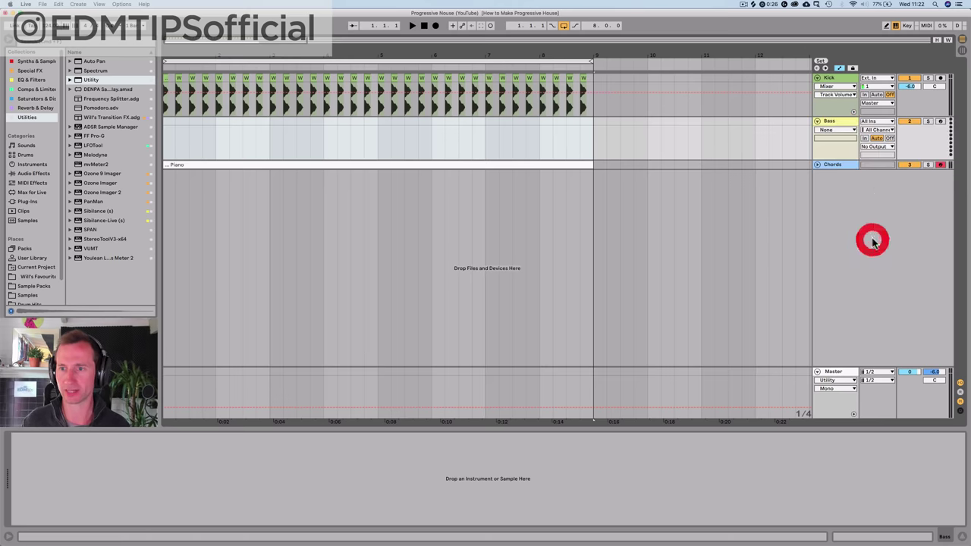
# - Unfold the Chords track and colour its Piano clip light blue to match the track
pyautogui.click(818, 165)
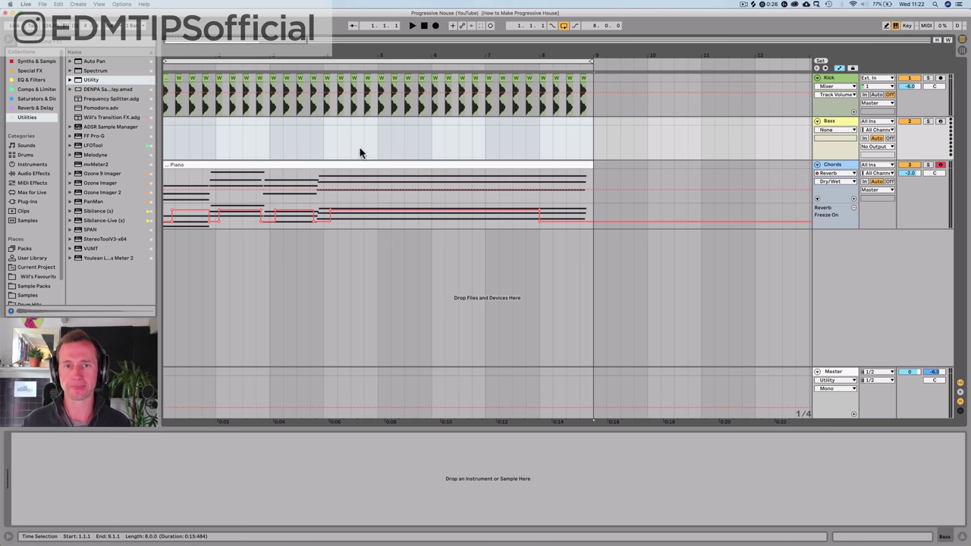
pyautogui.moveTo(309, 55); pyautogui.dragTo(204, 54)
pyautogui.click(184, 164)
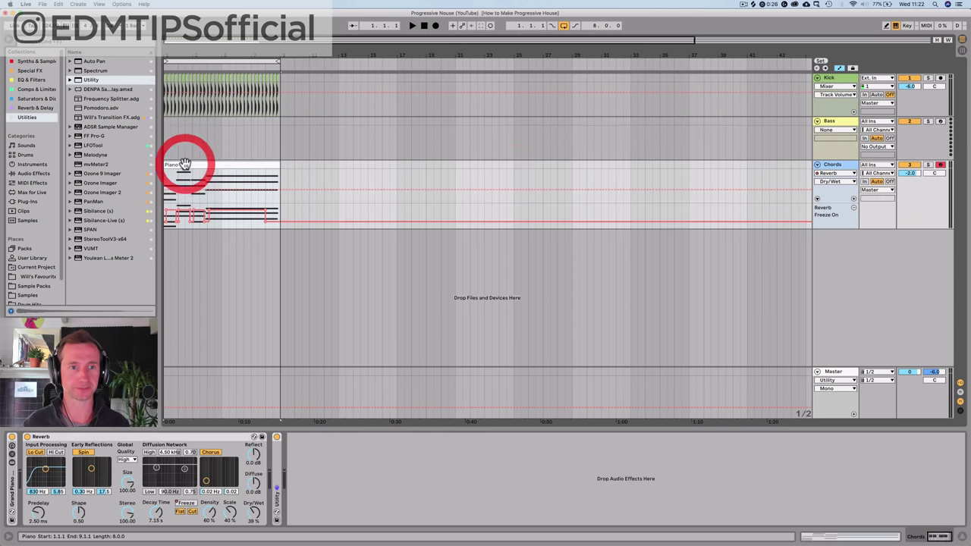
pyautogui.rightClick(184, 164)
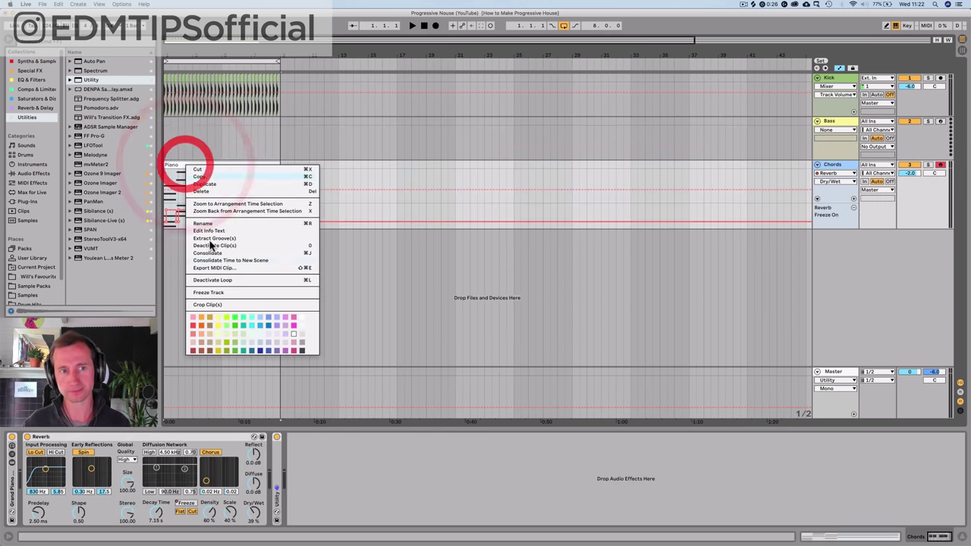
pyautogui.click(262, 321)
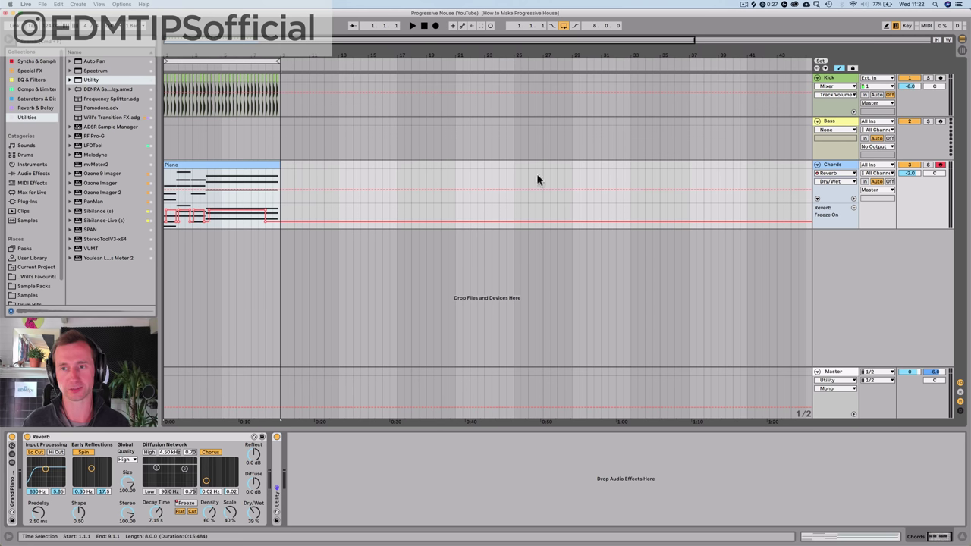
# - Open the Piano clip's notes and select the lowest note of each of the four chords
pyautogui.doubleClick(220, 163)
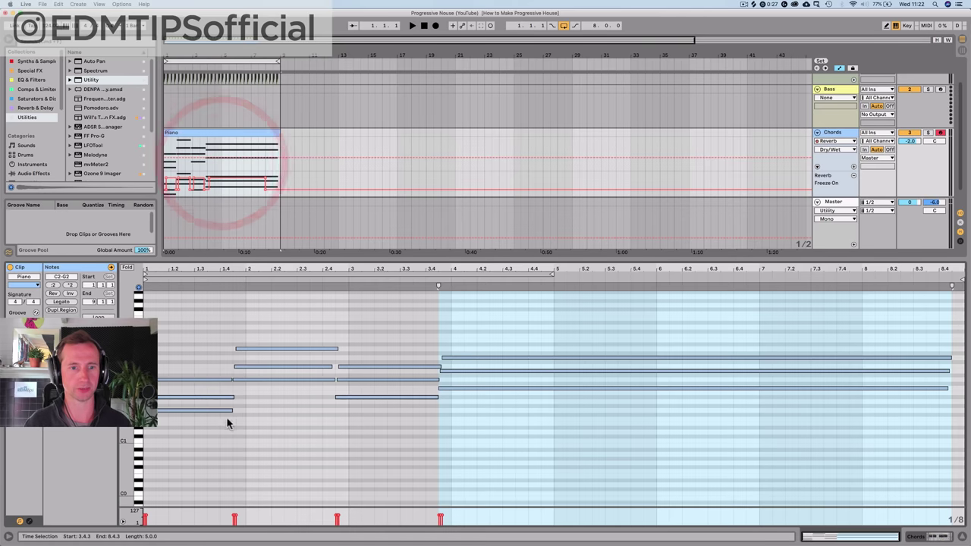
pyautogui.click(194, 414)
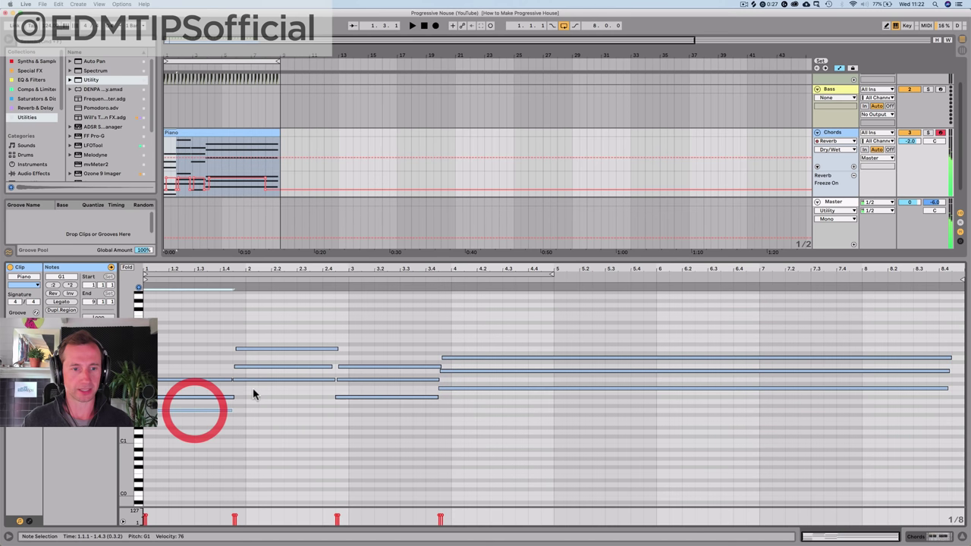
pyautogui.click(255, 379)
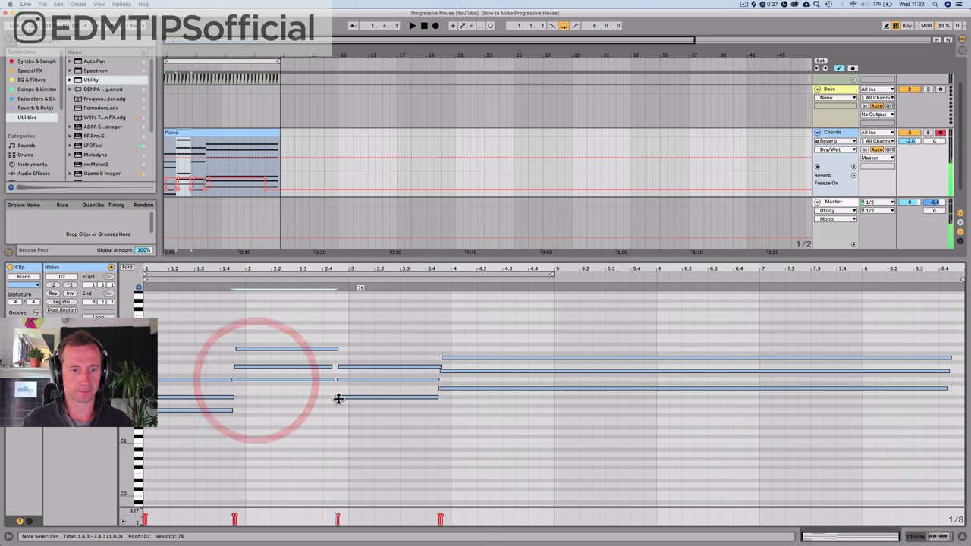
pyautogui.keyDown('shift'); pyautogui.click(215, 410); pyautogui.keyUp('shift')
pyautogui.click(286, 383)
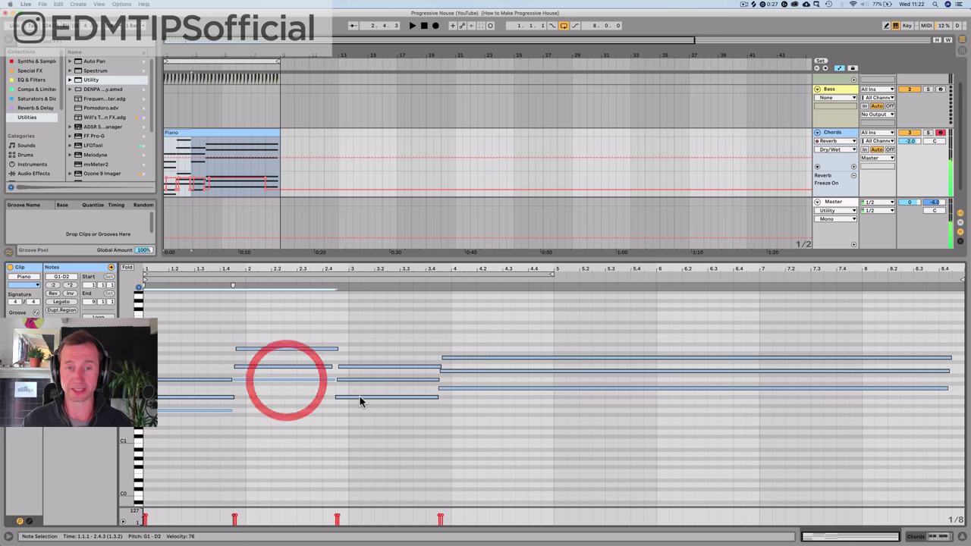
pyautogui.keyDown('shift'); pyautogui.click(366, 397); pyautogui.keyUp('shift')
pyautogui.keyDown('shift'); pyautogui.click(459, 389); pyautogui.keyUp('shift')
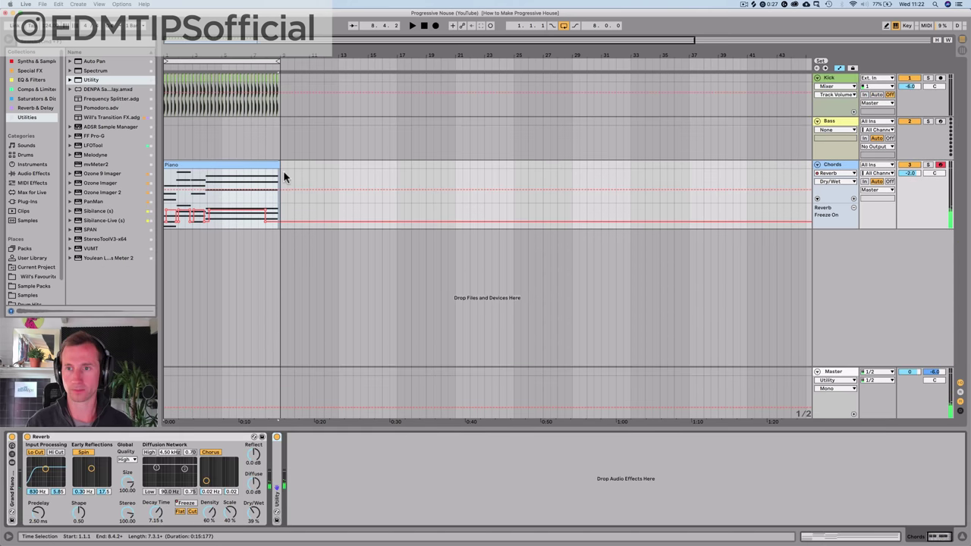
# - Insert an empty eight-bar MIDI clip at the start of the Bass track and name it Bass
pyautogui.moveTo(281, 145); pyautogui.dragTo(115, 139)
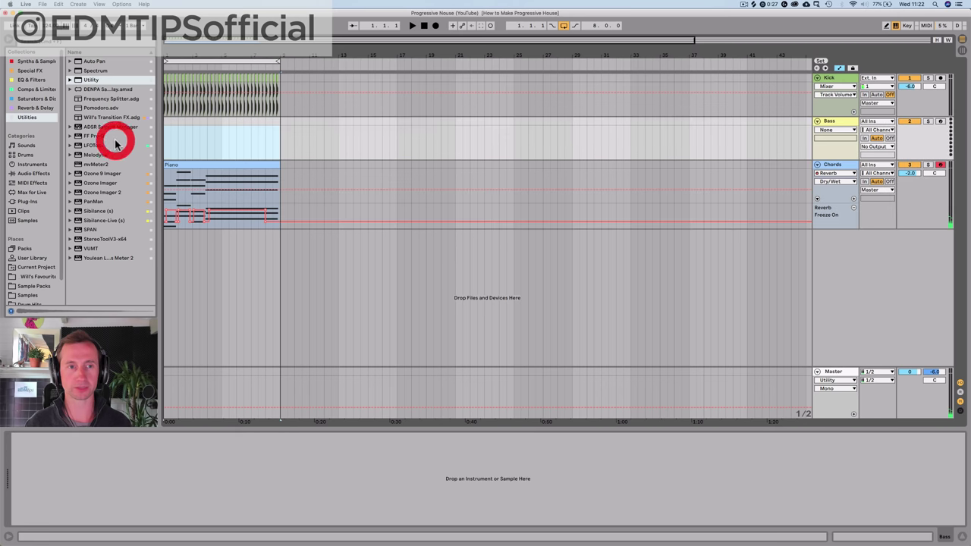
pyautogui.press('super+shift+m')
pyautogui.click(199, 123)
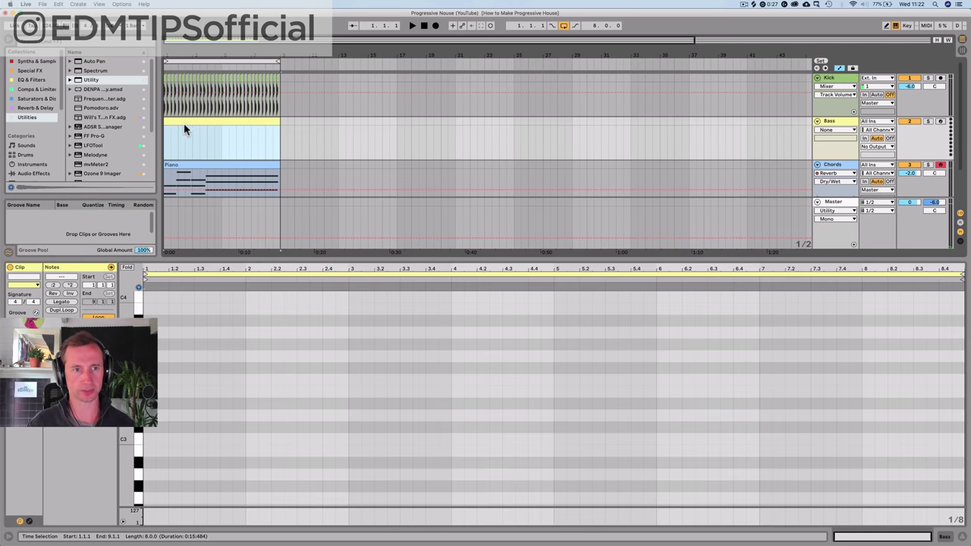
pyautogui.moveTo(177, 55); pyautogui.dragTo(176, 61)
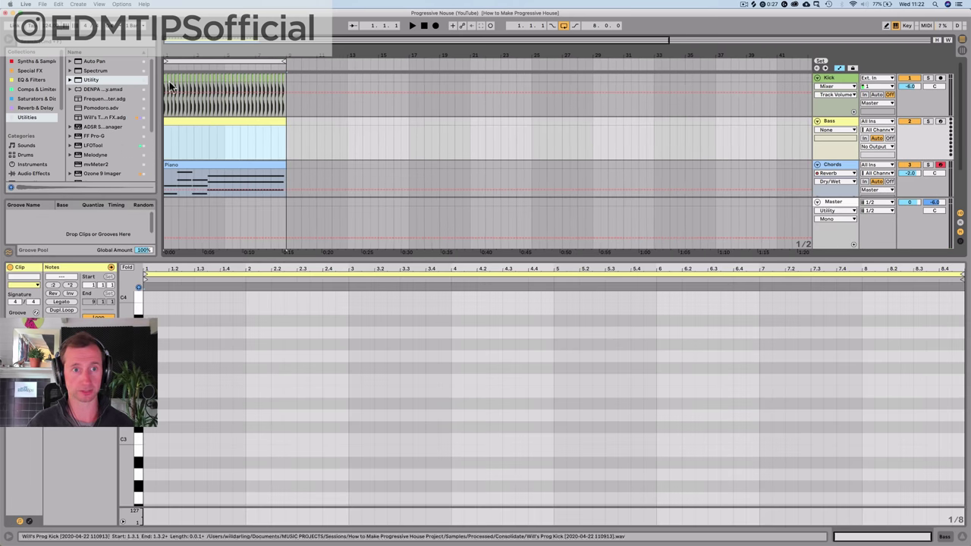
pyautogui.click(176, 122)
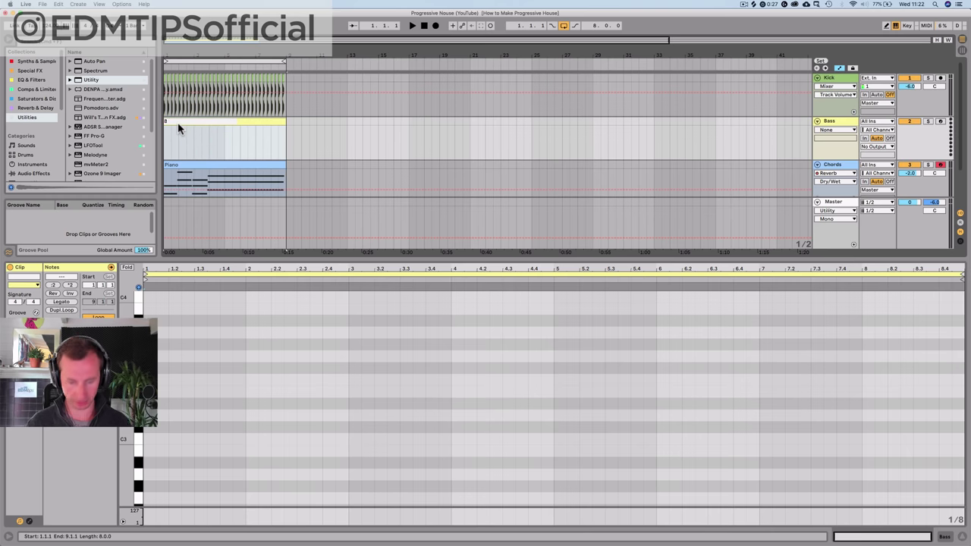
pyautogui.click(162, 138)
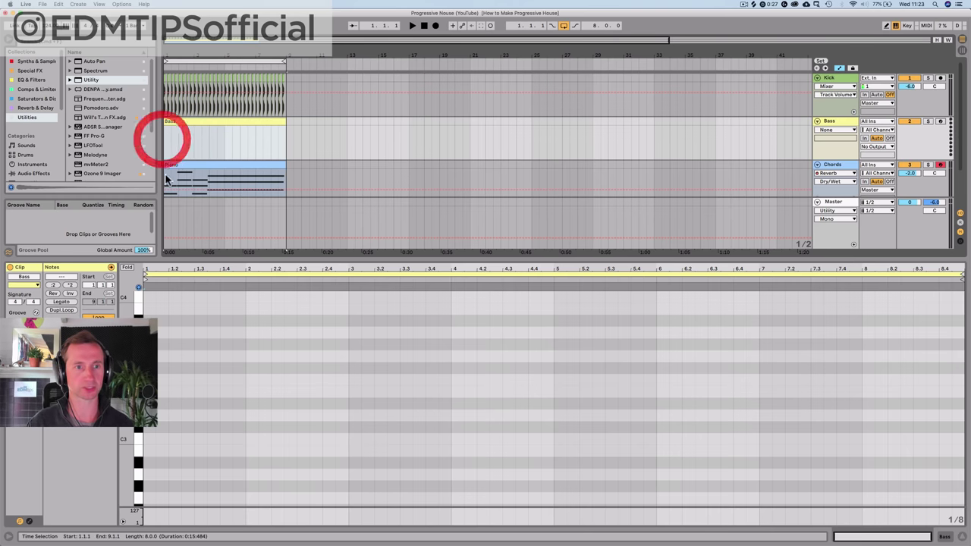
# - Paste the copied lowest chord notes G1, D2, A#1 and C2 into the Bass clip from its start
pyautogui.click(162, 151)
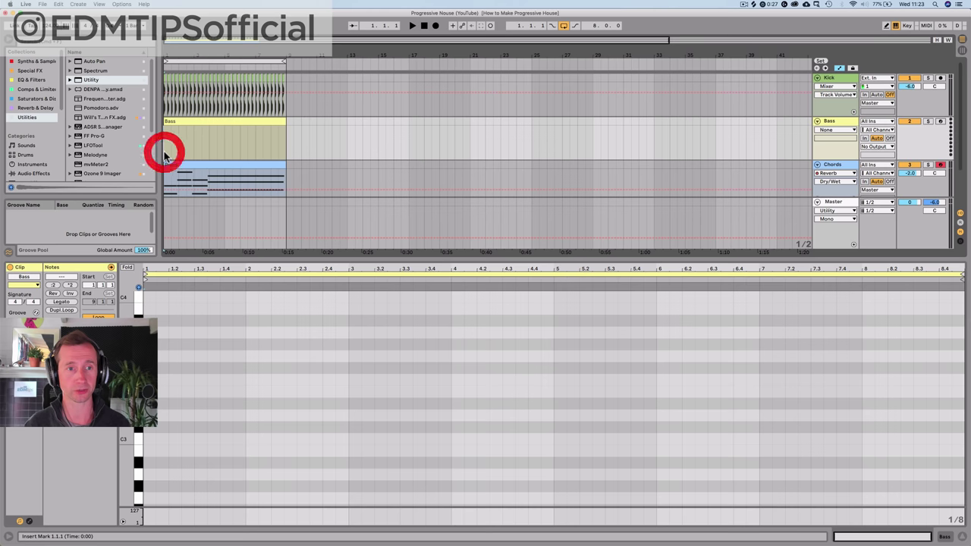
pyautogui.click(165, 365)
pyautogui.press('super+v')
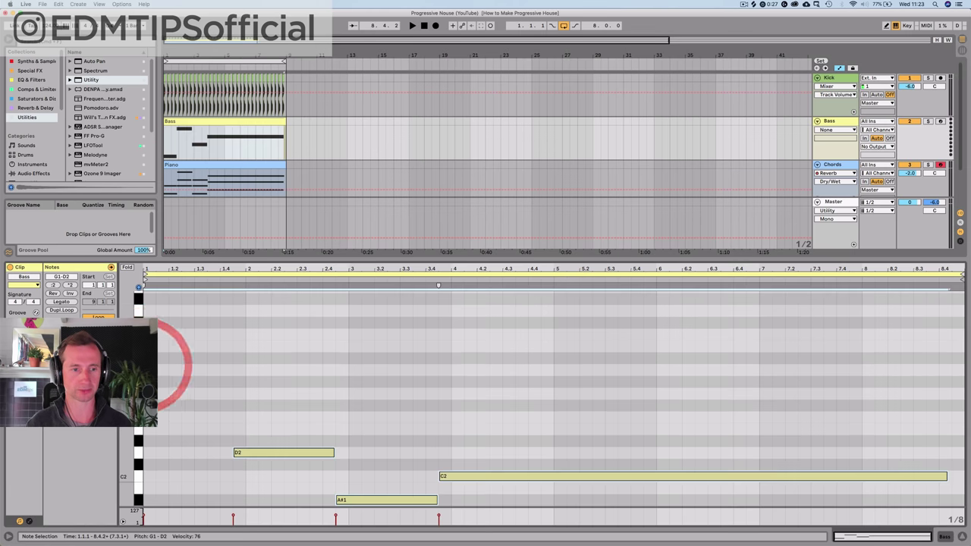
pyautogui.scroll(-3, 296, 334)
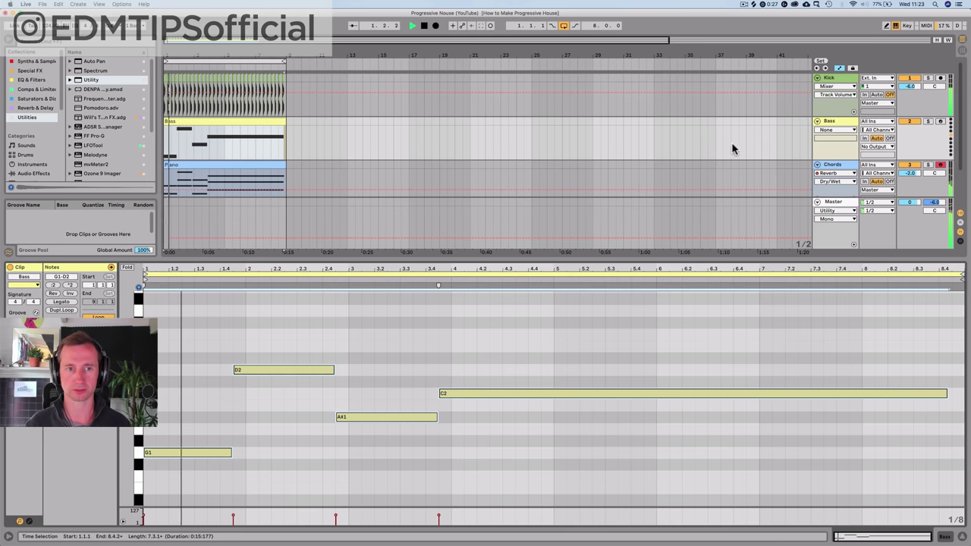
# - Show the synth collection in the browser and switch off the Reverb device on the Chords track
pyautogui.click(843, 122)
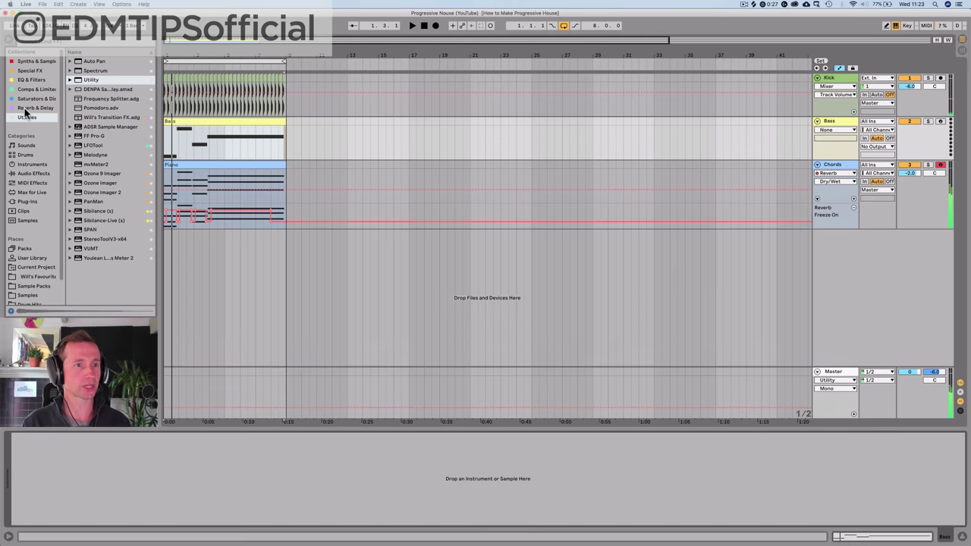
pyautogui.click(35, 62)
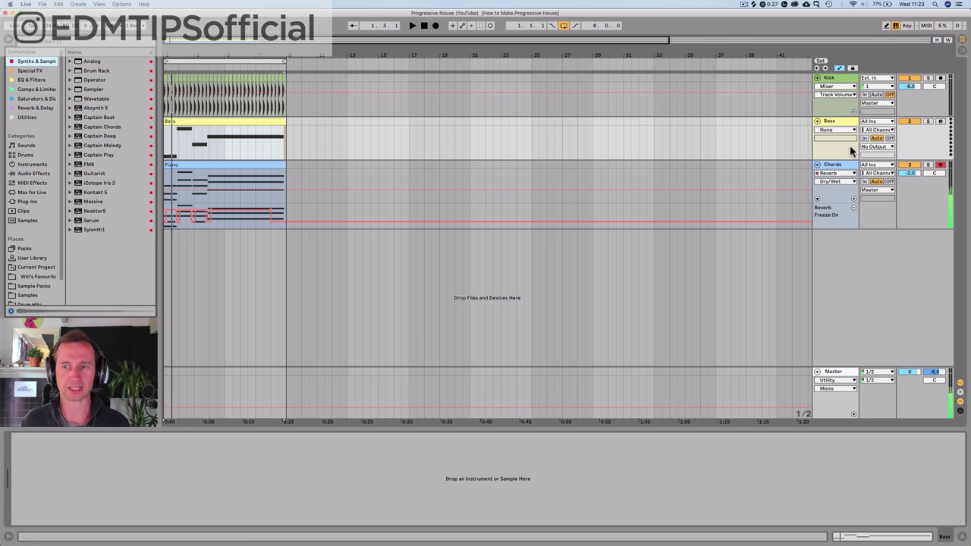
pyautogui.click(843, 171)
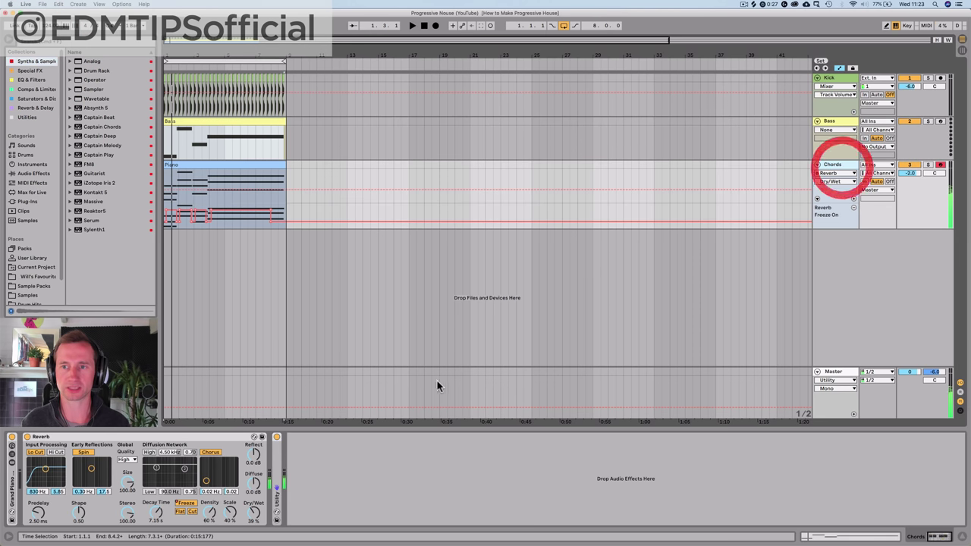
pyautogui.click(27, 437)
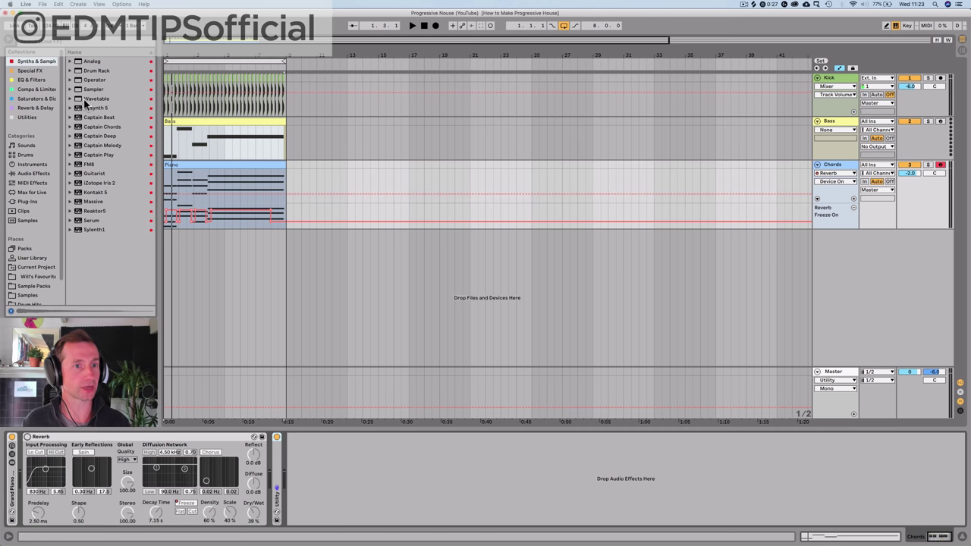
# - Load Wavetable onto the Bass track with the Abdominal Bass preset from its Bass folder
pyautogui.moveTo(85, 100); pyautogui.dragTo(194, 140)
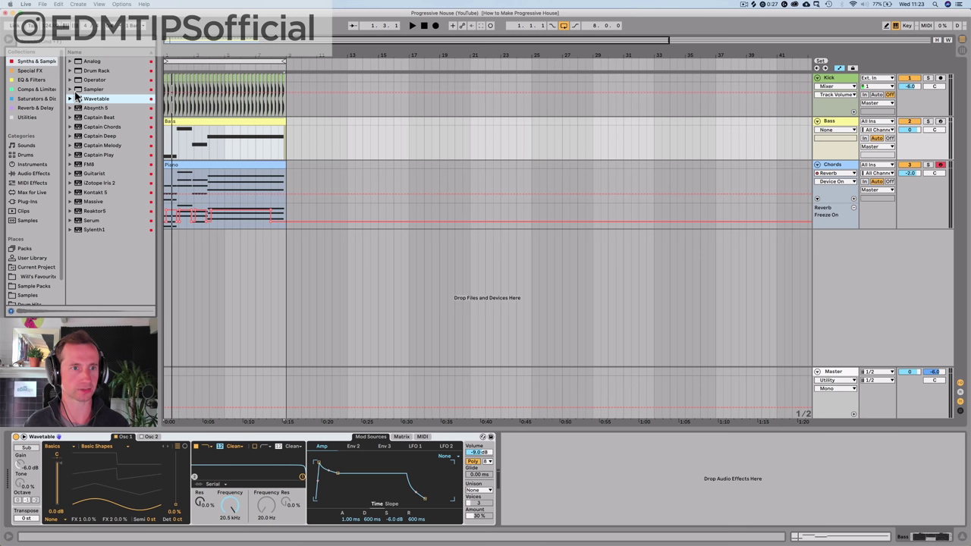
pyautogui.click(71, 99)
pyautogui.click(76, 117)
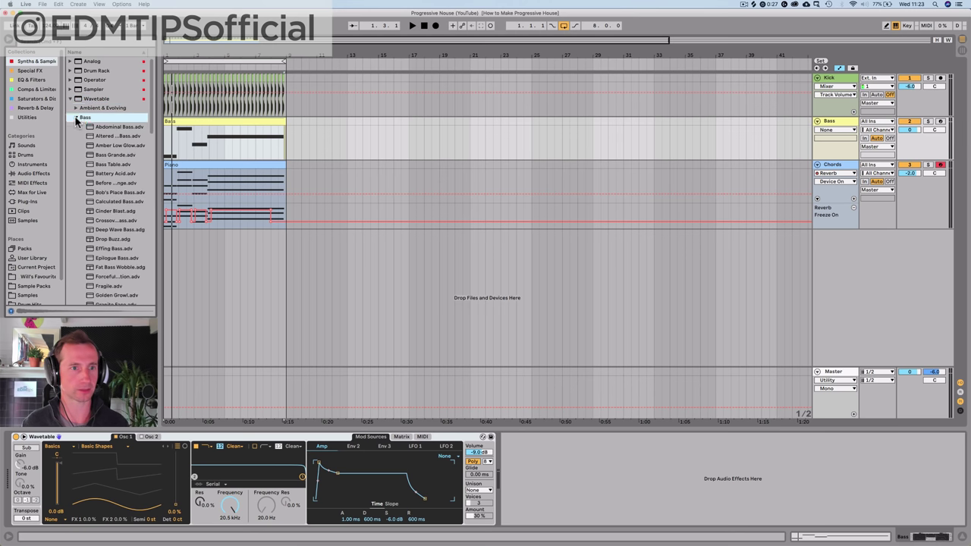
pyautogui.click(115, 127)
pyautogui.moveTo(115, 127); pyautogui.dragTo(103, 476)
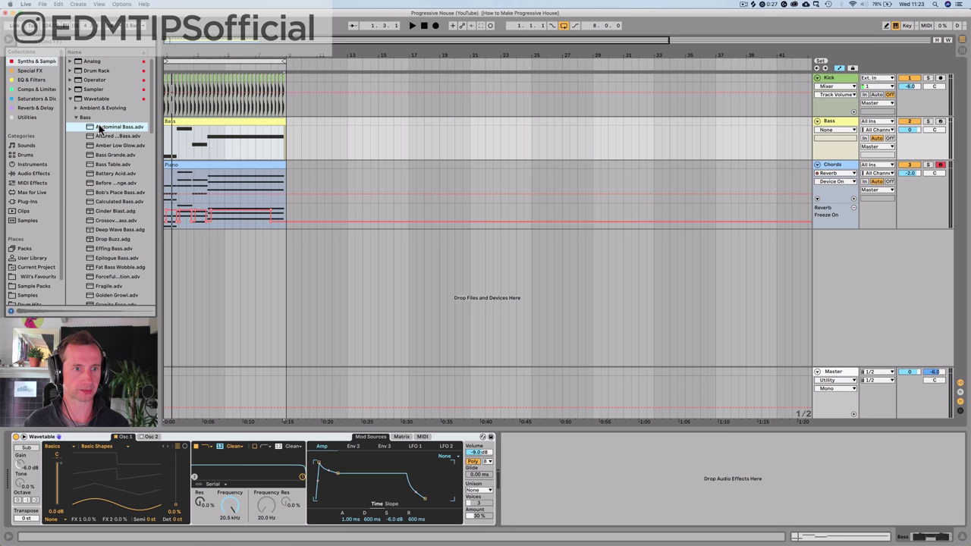
pyautogui.moveTo(212, 433); pyautogui.dragTo(200, 432)
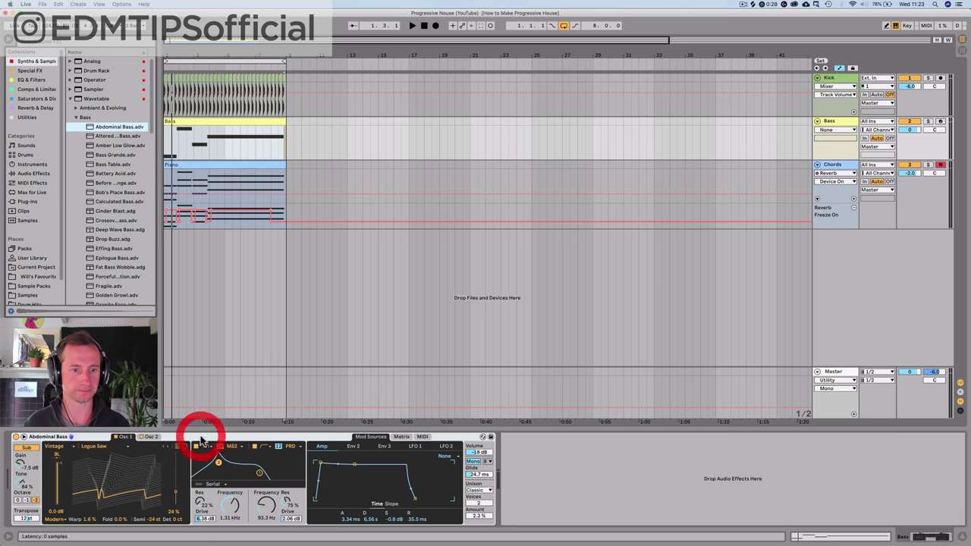
# - Lower the Bass track's volume to -8.6 dB during playback and fold the Chords track
pyautogui.press('space')
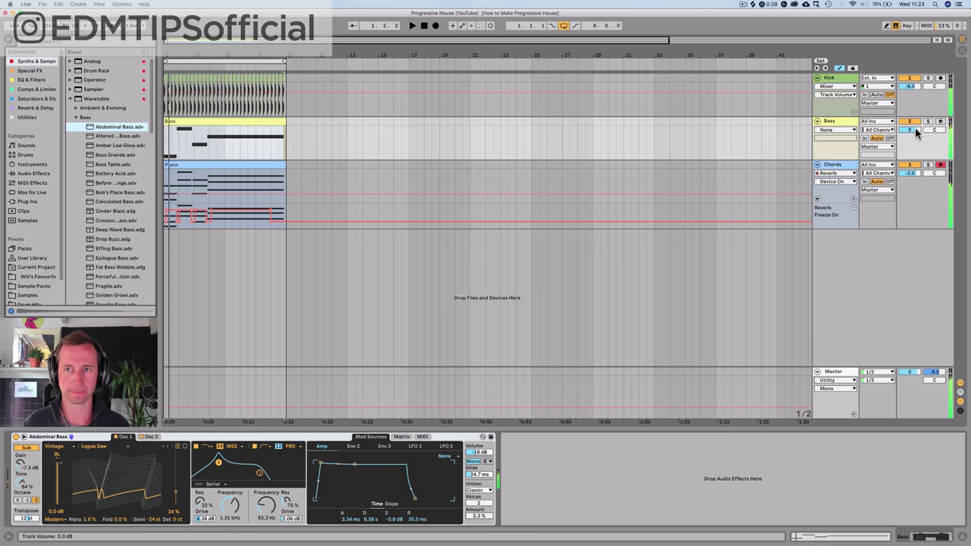
pyautogui.moveTo(912, 129)
pyautogui.mouseDown()
pyautogui.moveTo(912, 228)
pyautogui.moveTo(912, 141)
pyautogui.mouseUp()
pyautogui.click(846, 119)
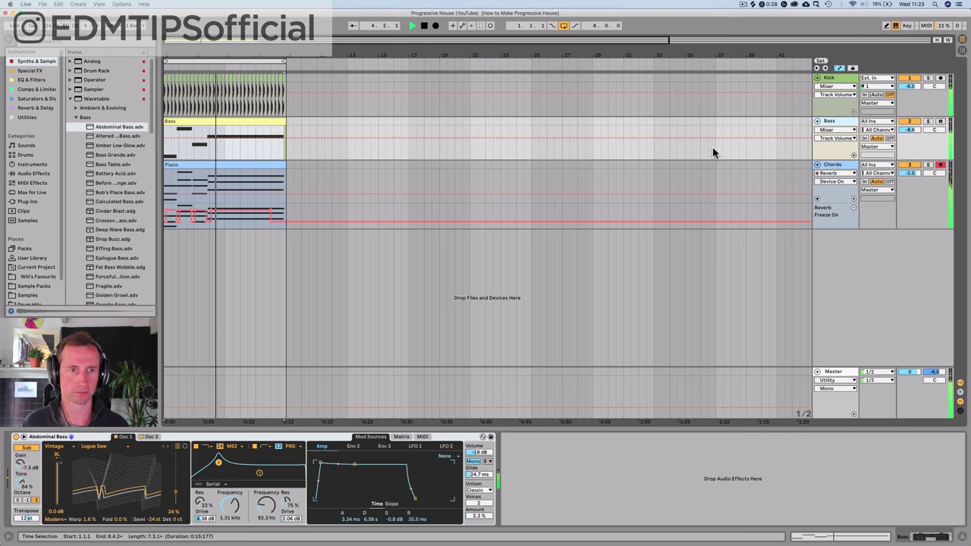
pyautogui.click(817, 164)
pyautogui.press('space')
pyautogui.click(841, 123)
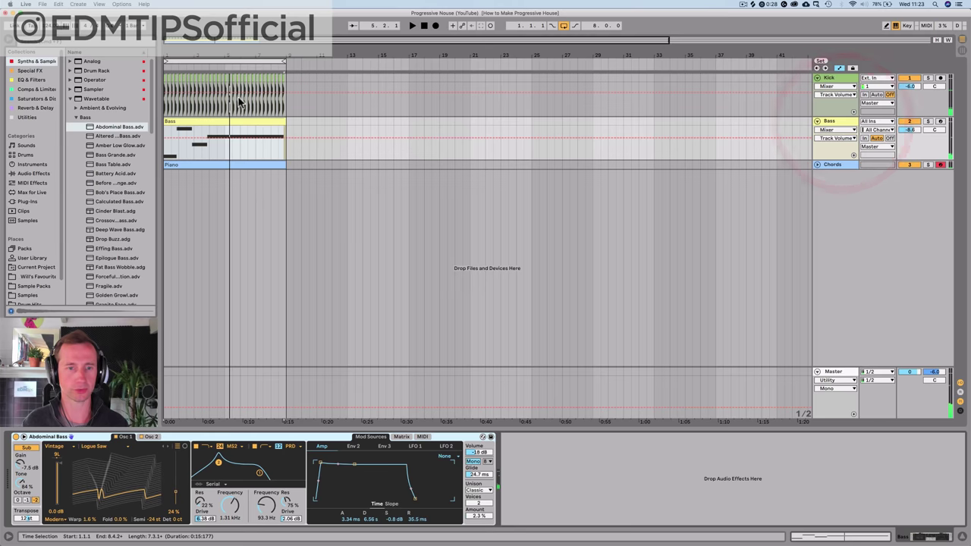
# - Audition all four Bass clip notes one octave lower, then move them back up an octave
pyautogui.doubleClick(194, 123)
pyautogui.click(232, 326)
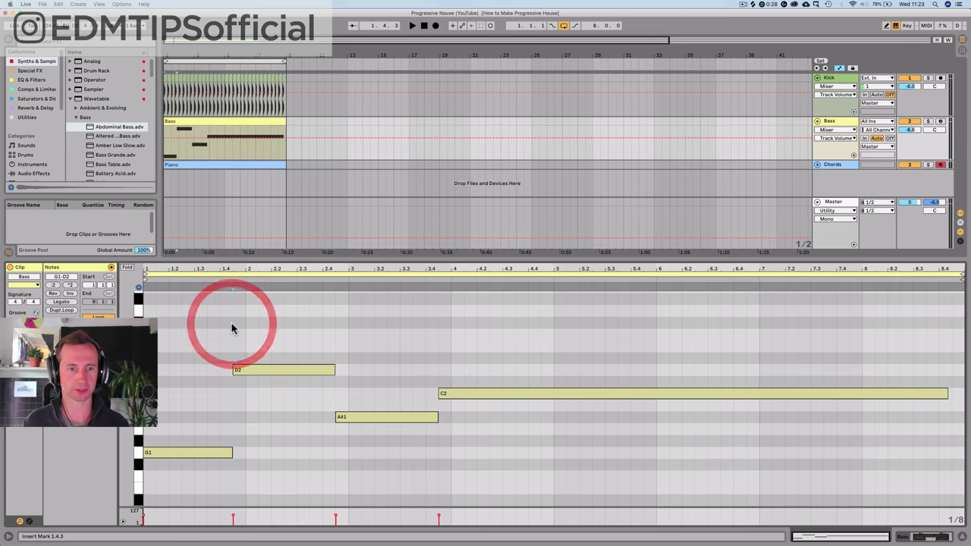
pyautogui.press('super+a')
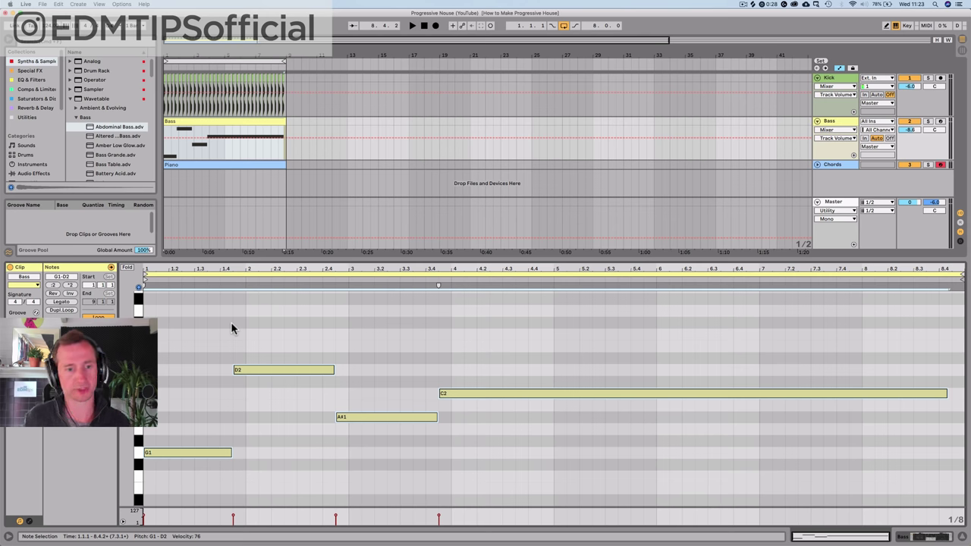
pyautogui.hotkey('shift', 'Down')
pyautogui.press('space')
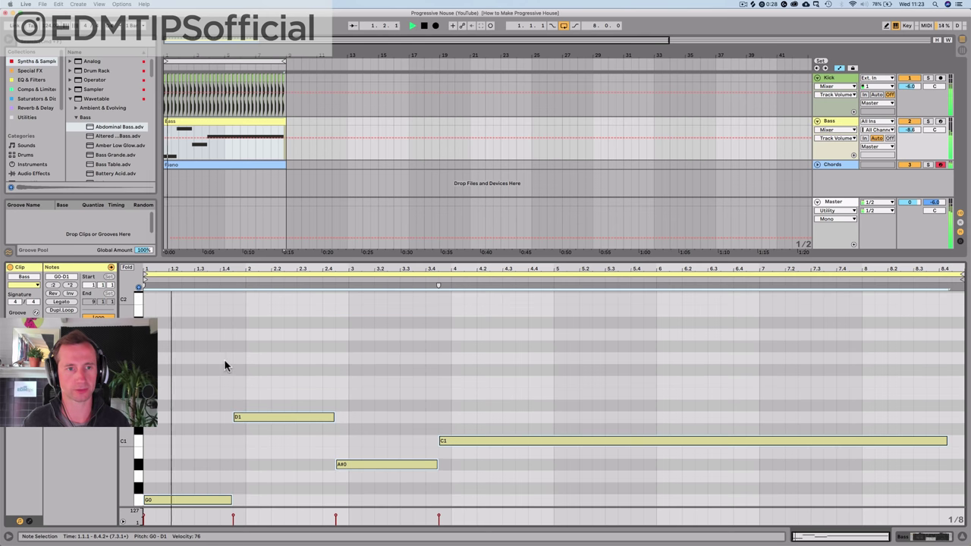
pyautogui.press('space')
pyautogui.hotkey('shift', 'Up')
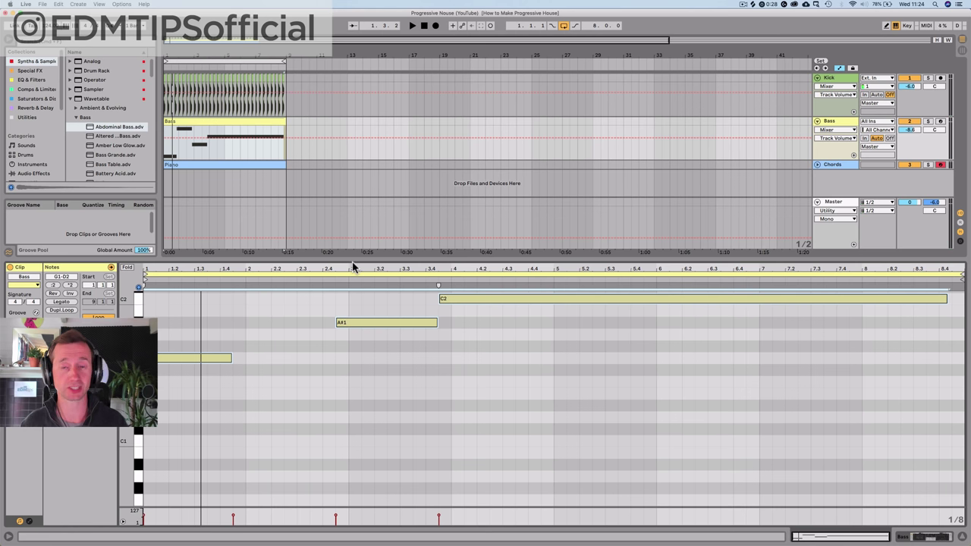
pyautogui.press('space')
pyautogui.scroll(3, 293, 343)
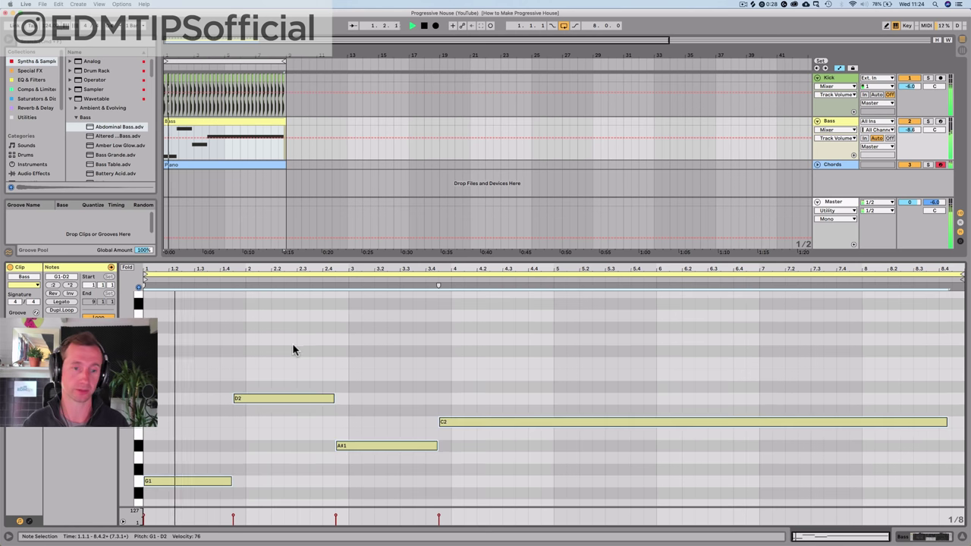
# - Lower the Abdominal Bass patch's filter 1 frequency to 93.3 Hz while listening to the bass
pyautogui.hotkey('shift', 'Tab')
pyautogui.press('space')
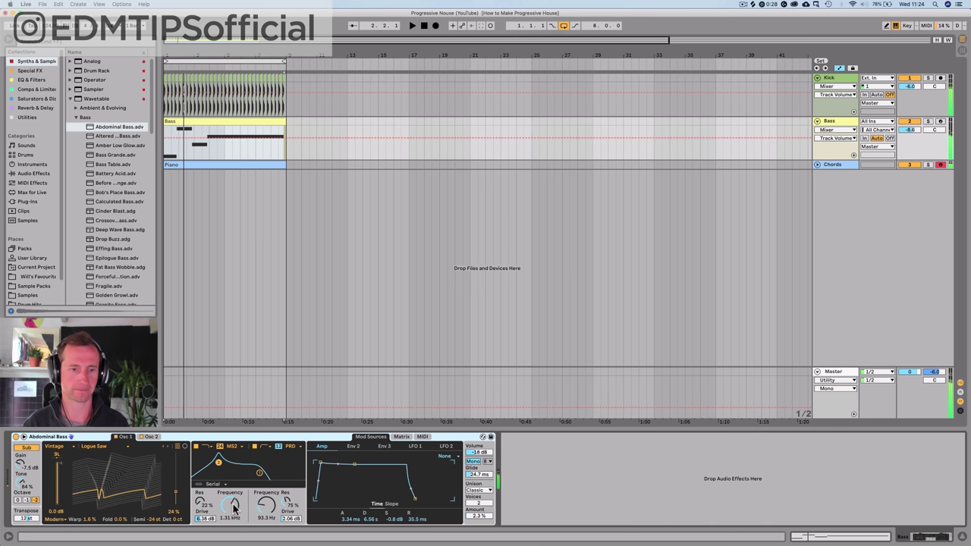
pyautogui.click(232, 505)
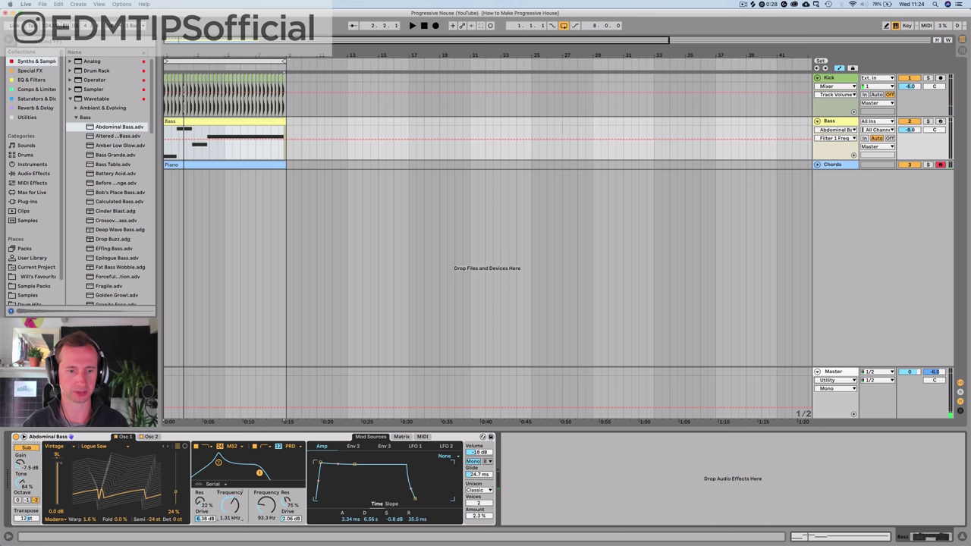
pyautogui.press('space')
pyautogui.moveTo(232, 506); pyautogui.dragTo(232, 545)
pyautogui.moveTo(232, 505); pyautogui.dragTo(232, 543)
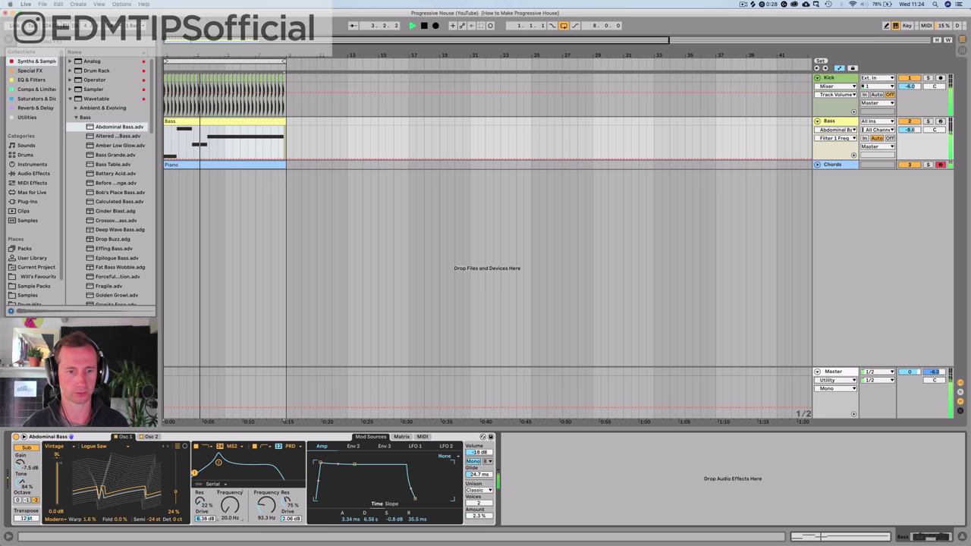
pyautogui.moveTo(232, 508); pyautogui.dragTo(232, 475)
pyautogui.press('space')
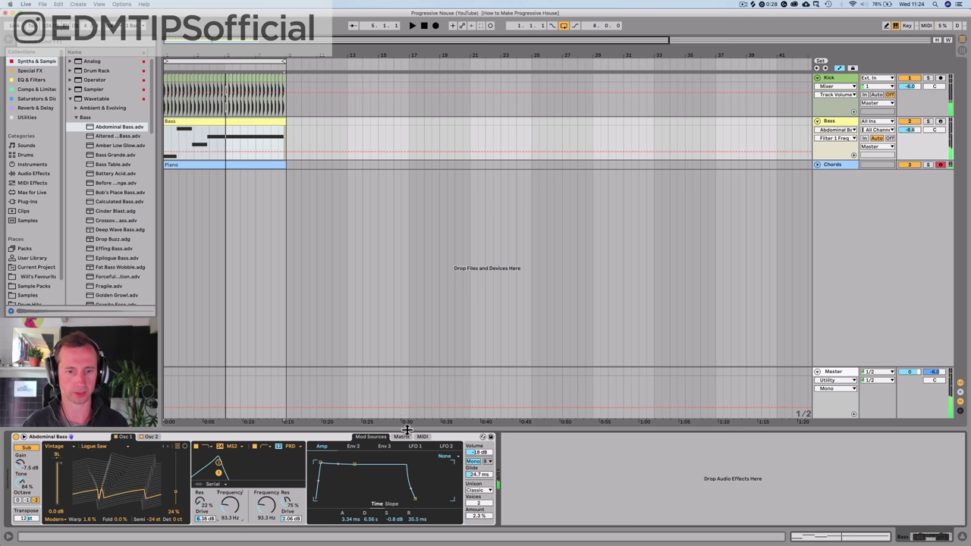
# - Check the matrix and MIDI modulation of Filter 1 Freq, and set the filter 1 frequency to 88.3 Hz
pyautogui.click(402, 437)
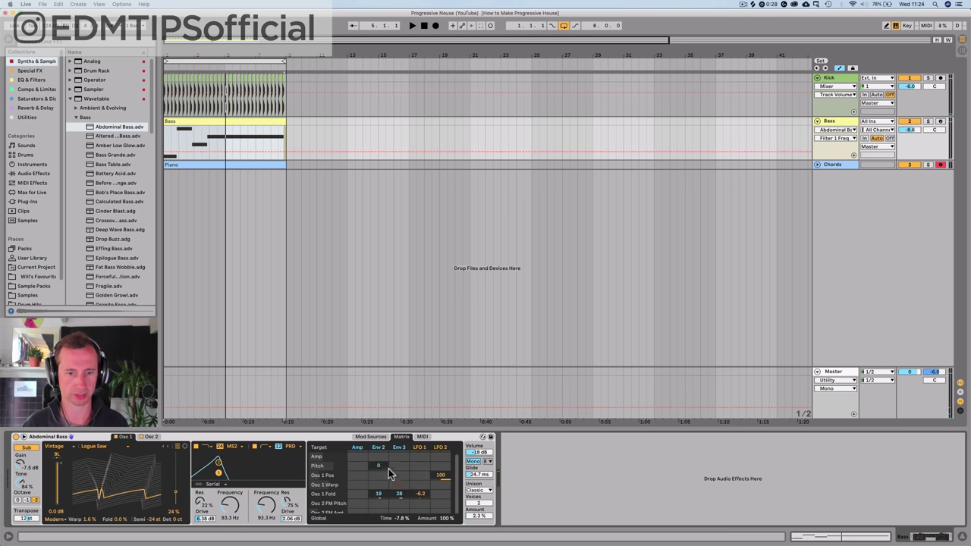
pyautogui.scroll(-5, 388, 473)
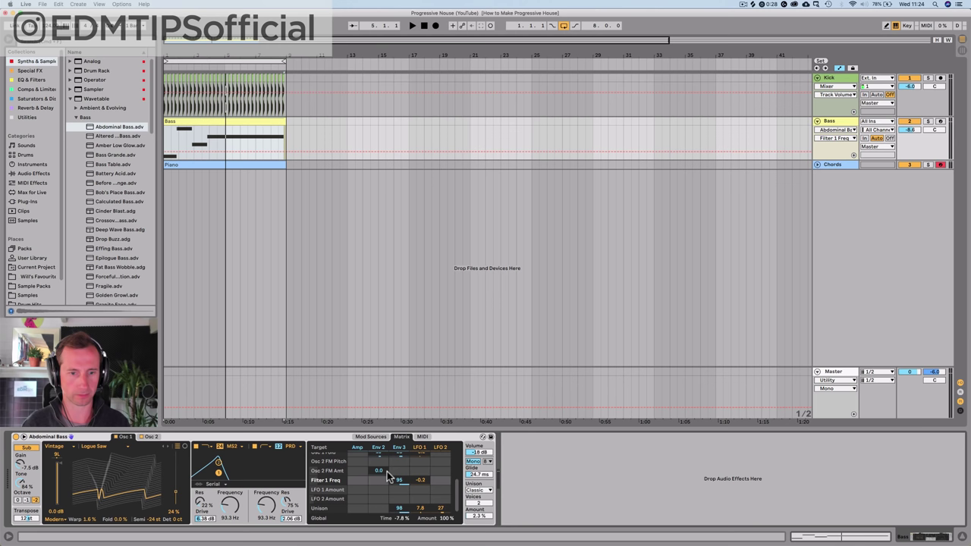
pyautogui.click(422, 436)
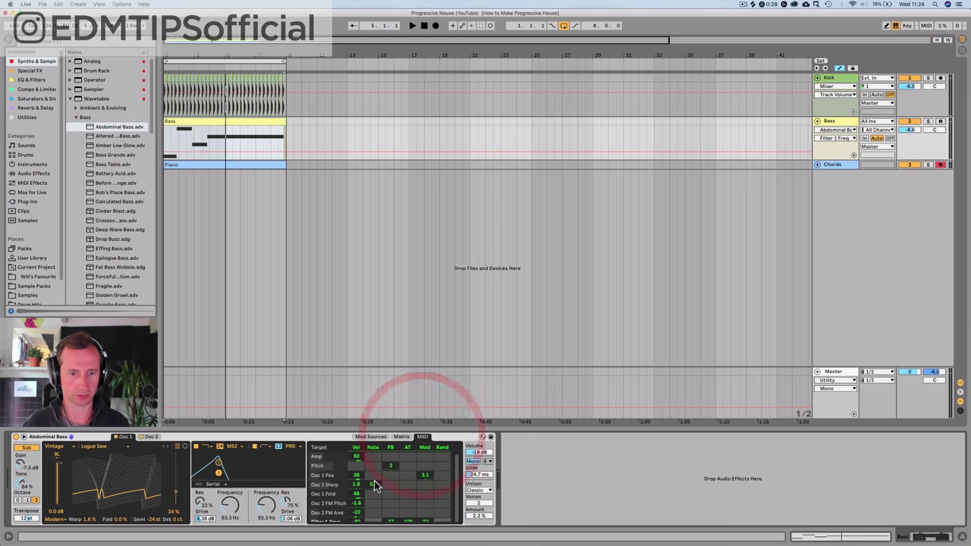
pyautogui.scroll(-5, 375, 485)
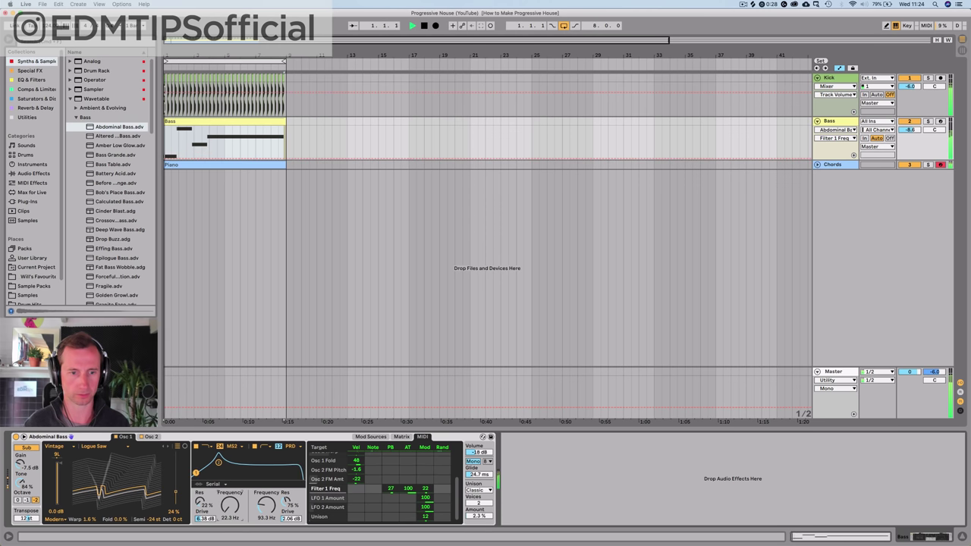
pyautogui.press('space')
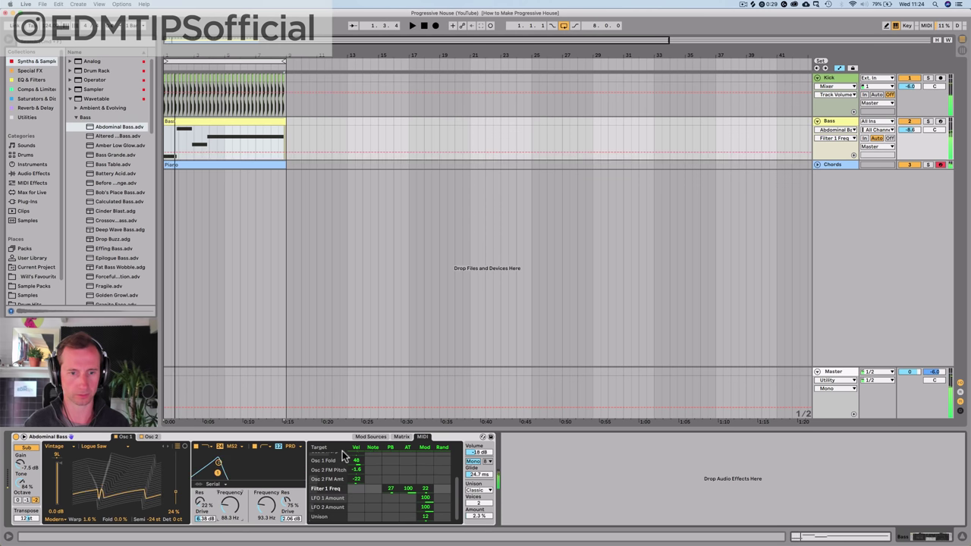
# - Clear the Env 3 modulation amount for Filter 1 Freq in the modulation matrix and start playback
pyautogui.click(402, 437)
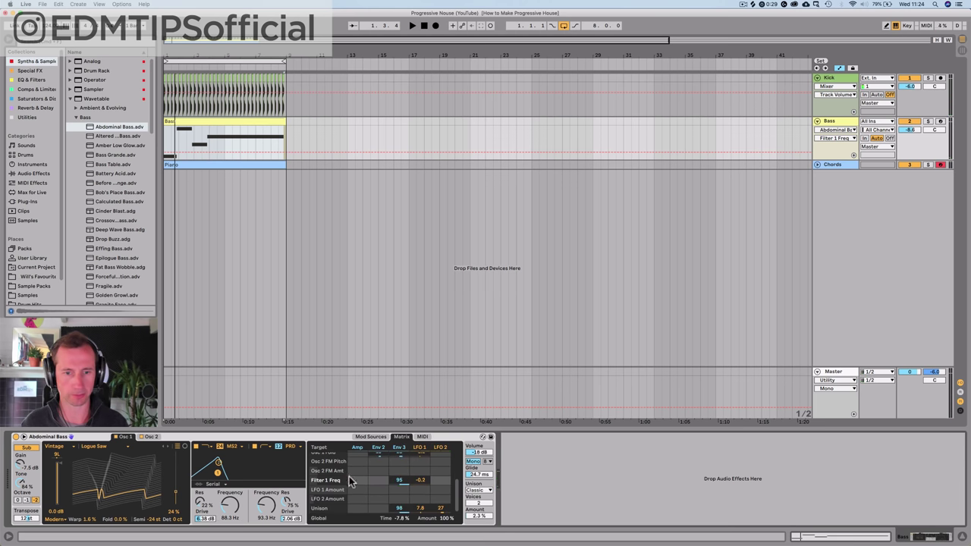
pyautogui.press('space')
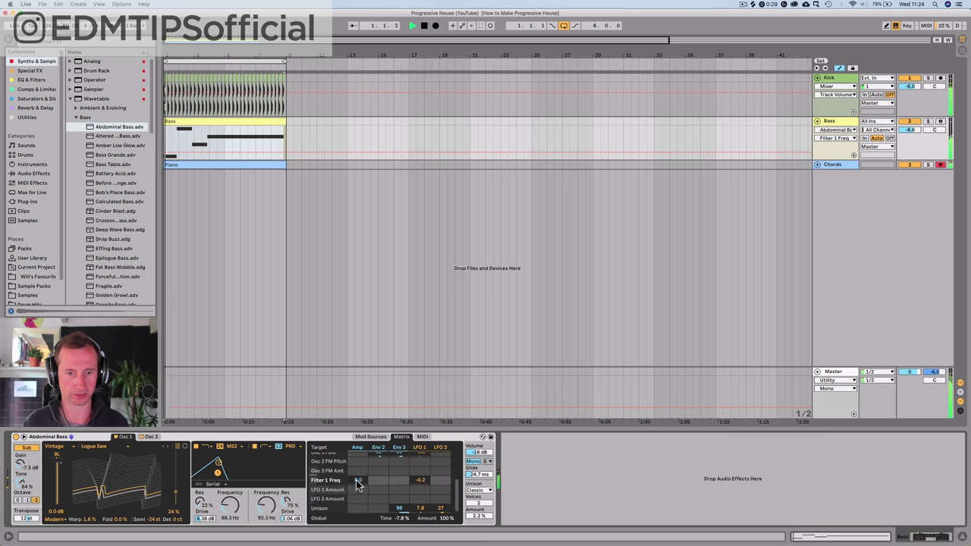
# - Raise the Abdominal Bass patch's filter 1 frequency to 435 Hz while listening to the bass
pyautogui.moveTo(230, 506); pyautogui.dragTo(230, 452)
pyautogui.moveTo(283, 472); pyautogui.dragTo(242, 473)
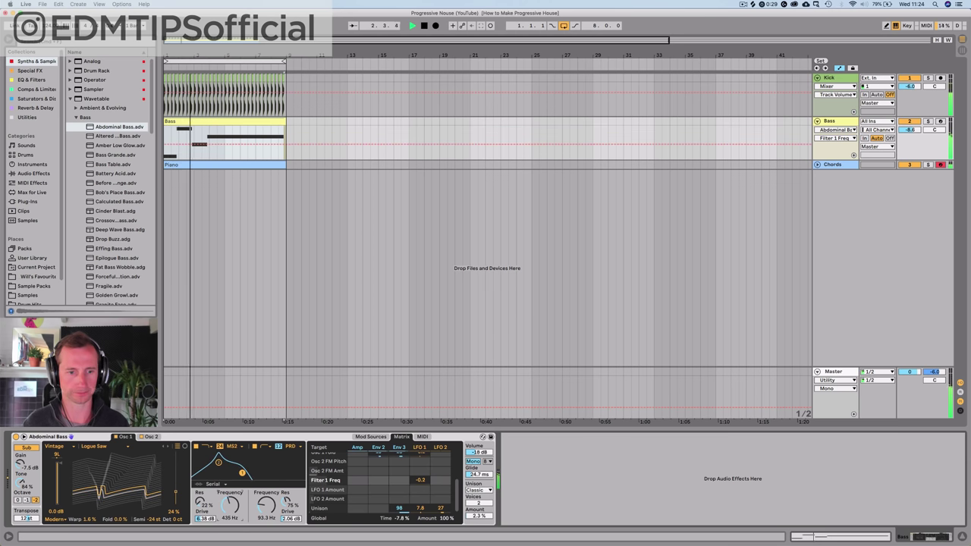
pyautogui.press('space')
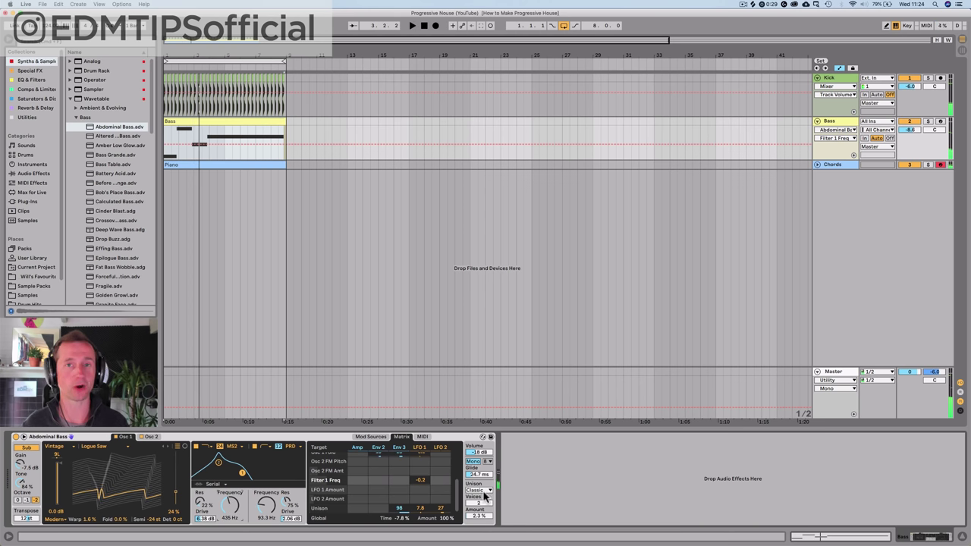
# - Mute the Chords track and audition the bass with the kick
pyautogui.click(907, 166)
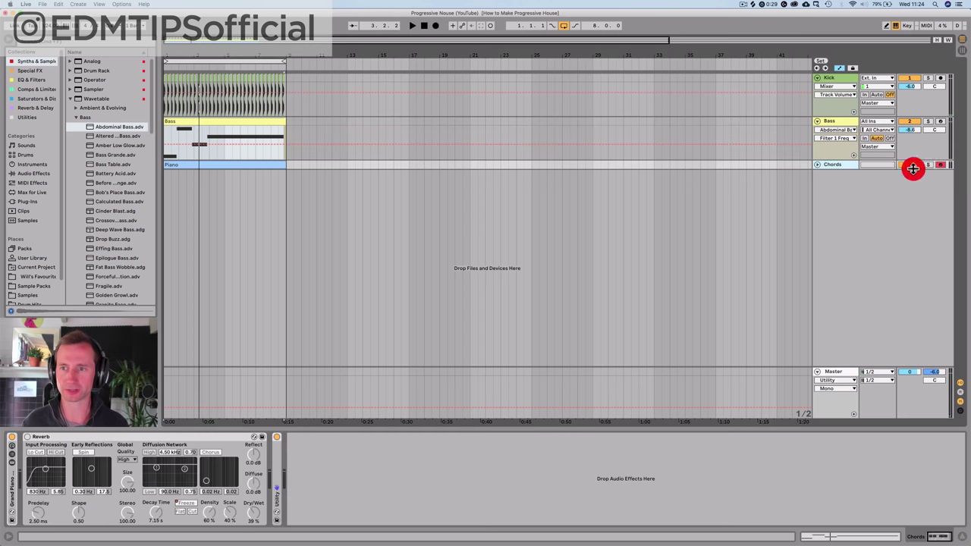
pyautogui.click(844, 123)
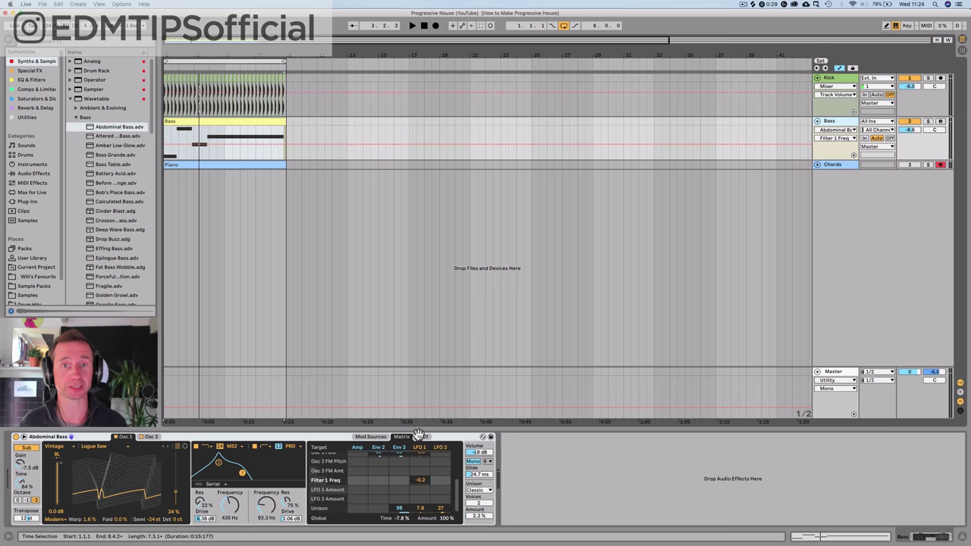
pyautogui.press('space')
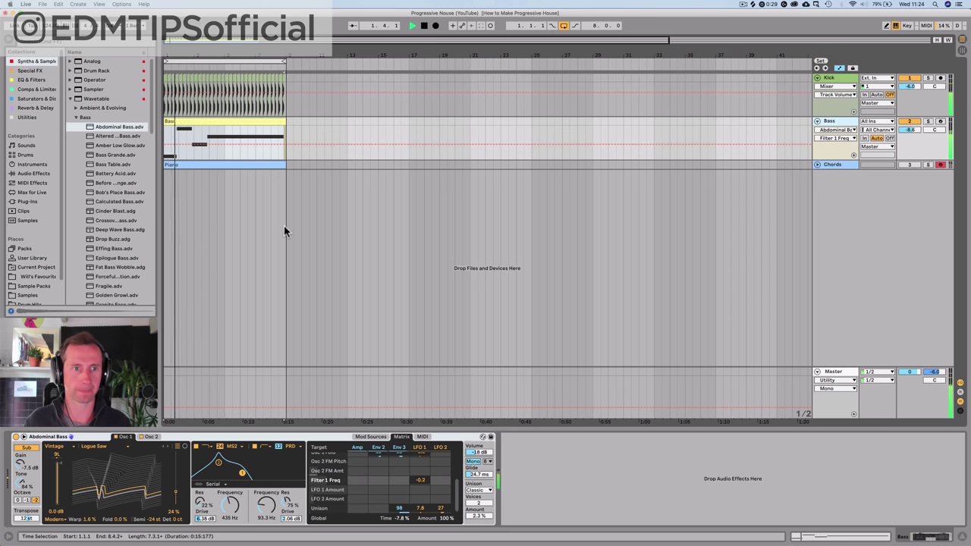
pyautogui.press('space')
# - Lengthen the Bass clip's G1, D2 and A#1 notes to end at bars 2, 3 and 4, overlapping the following notes
pyautogui.doubleClick(210, 121)
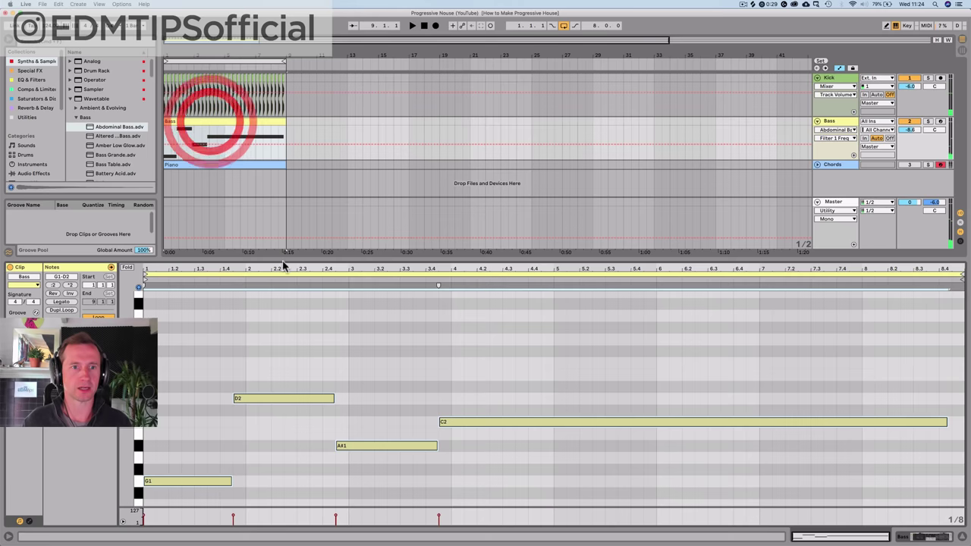
pyautogui.click(265, 407)
pyautogui.moveTo(231, 480); pyautogui.dragTo(244, 481)
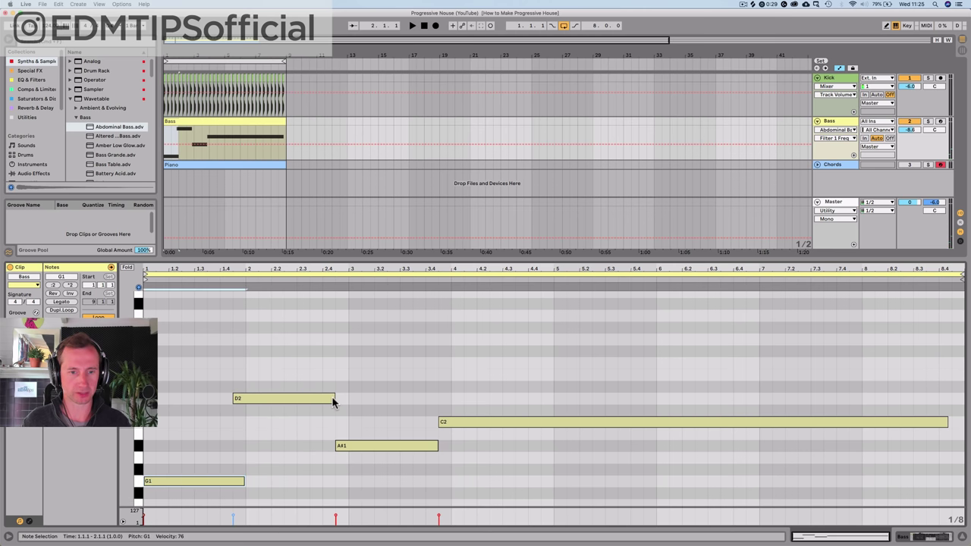
pyautogui.moveTo(335, 397)
pyautogui.mouseDown()
pyautogui.moveTo(359, 398)
pyautogui.moveTo(347, 397)
pyautogui.mouseUp()
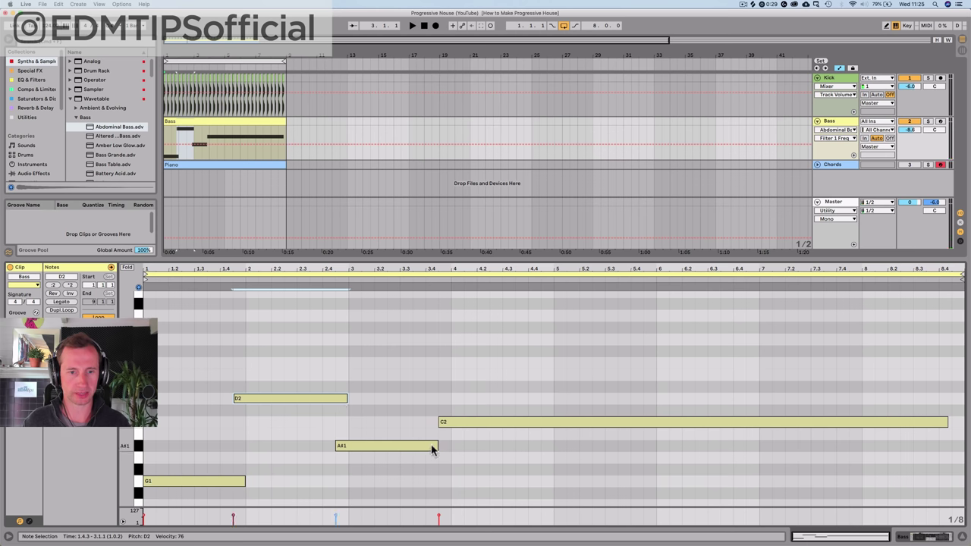
pyautogui.moveTo(436, 446); pyautogui.dragTo(445, 445)
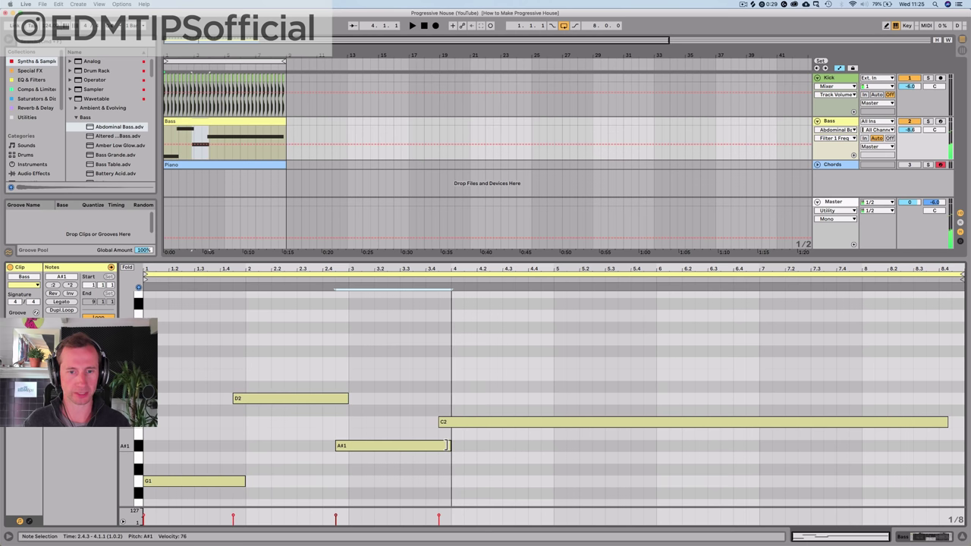
# - Raise the Abdominal Bass patch's glide to 172 ms while listening to the note transitions
pyautogui.hotkey('shift', 'Tab')
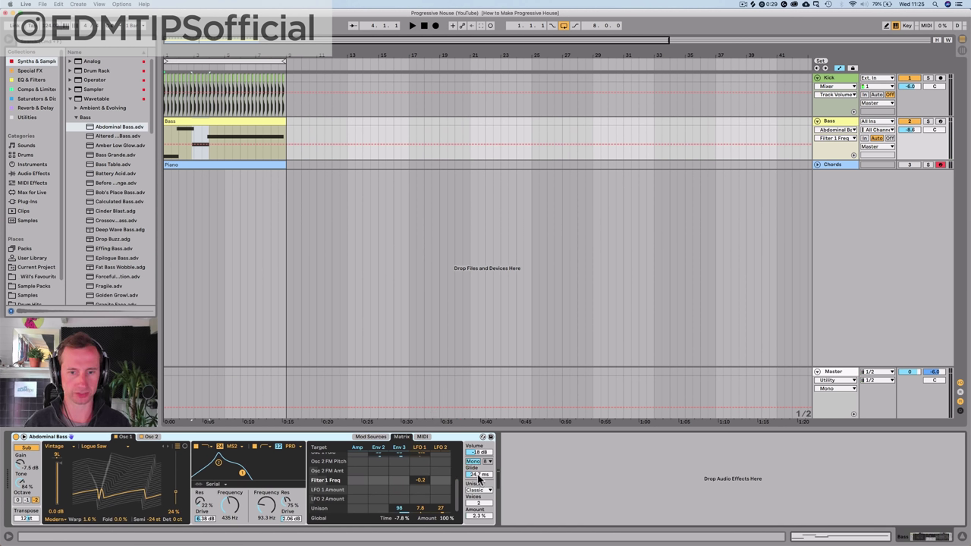
pyautogui.press('space')
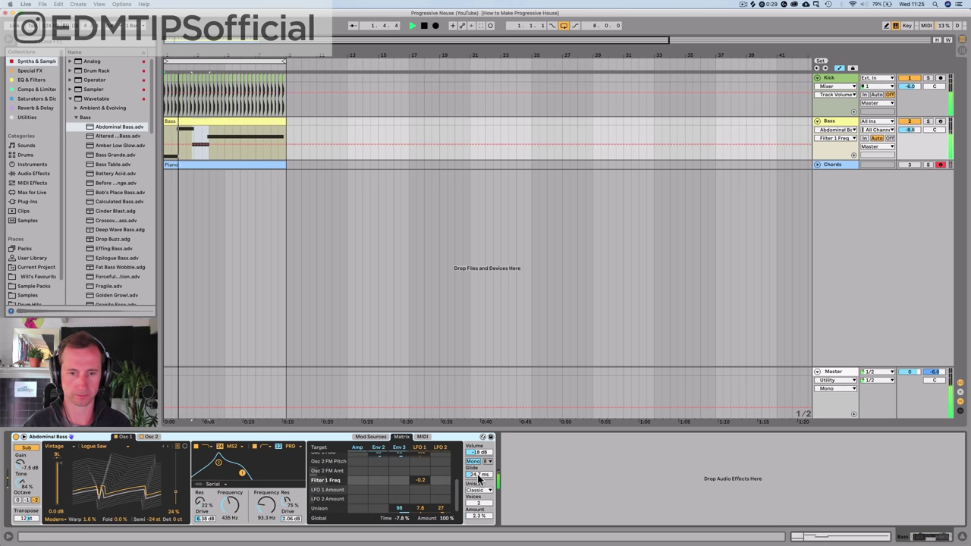
pyautogui.click(478, 474)
pyautogui.moveTo(478, 475); pyautogui.dragTo(478, 452)
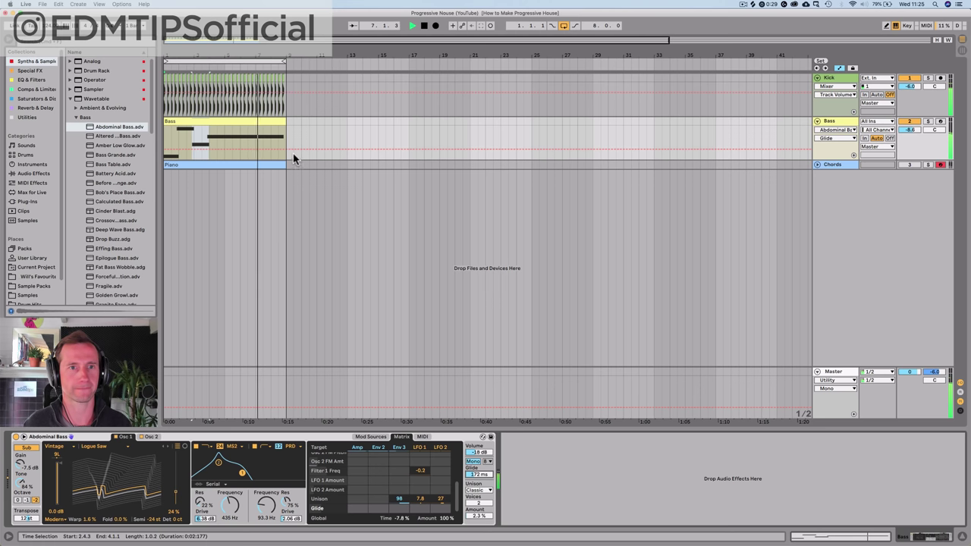
pyautogui.press('space')
# - Show the Bass clip's envelopes and choose the MIDI Ctrl pitch bend envelope
pyautogui.doubleClick(271, 122)
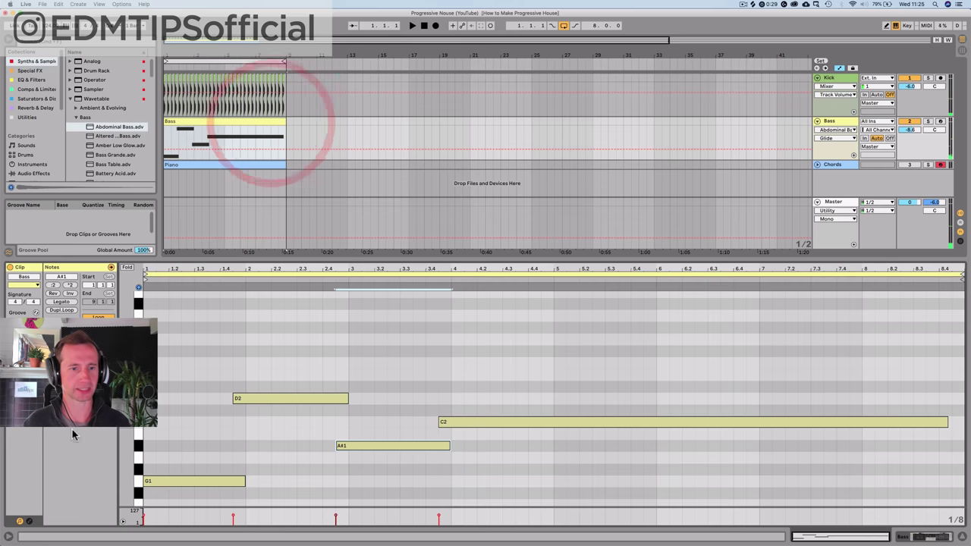
pyautogui.click(30, 521)
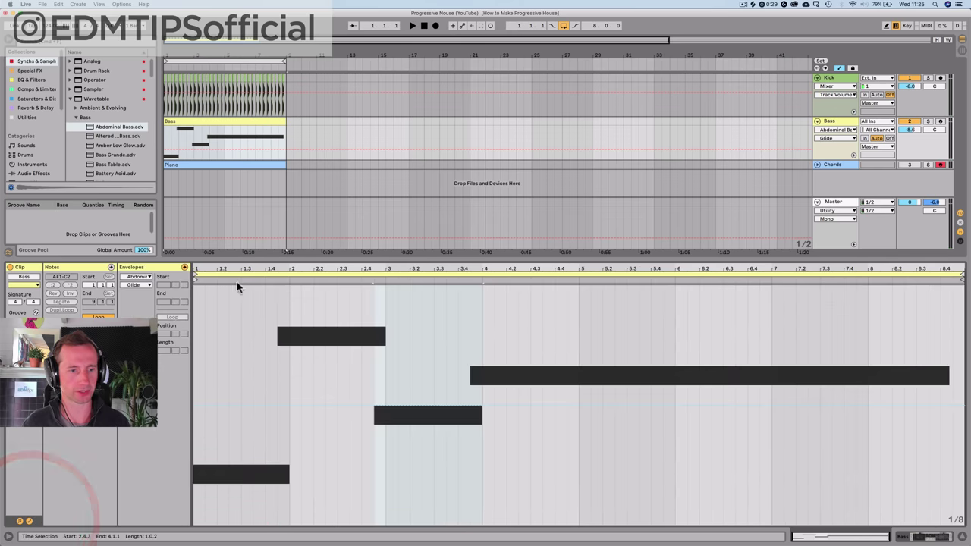
pyautogui.click(139, 276)
pyautogui.click(139, 283)
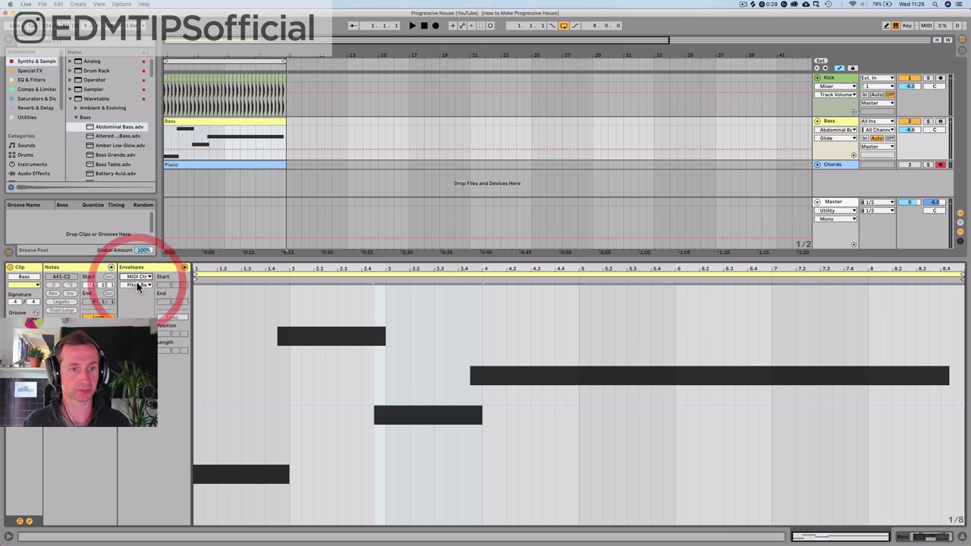
pyautogui.click(135, 285)
pyautogui.click(135, 285)
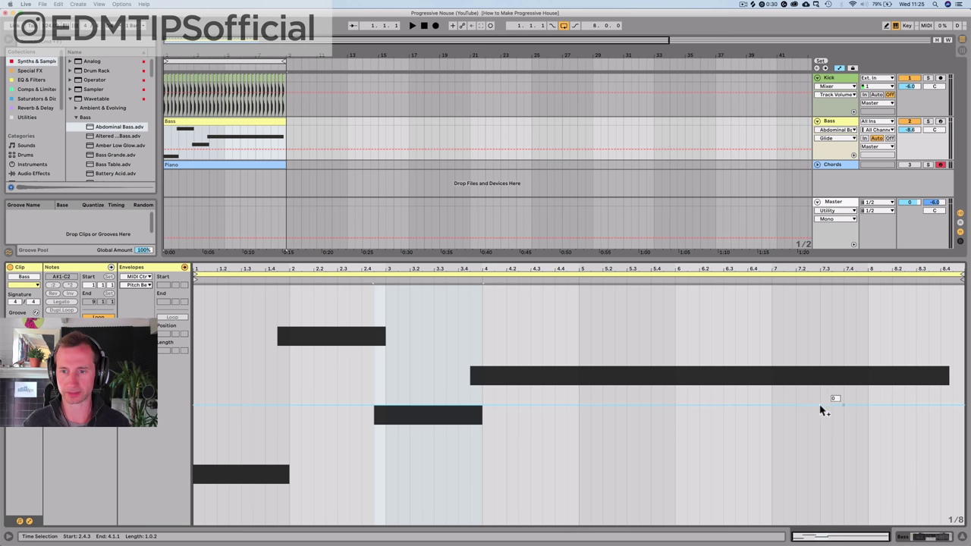
# - Draw a downward pitch bend over the Bass clip's last note, from zero at bar 8 to the lowest value at the note's end
pyautogui.click(779, 406)
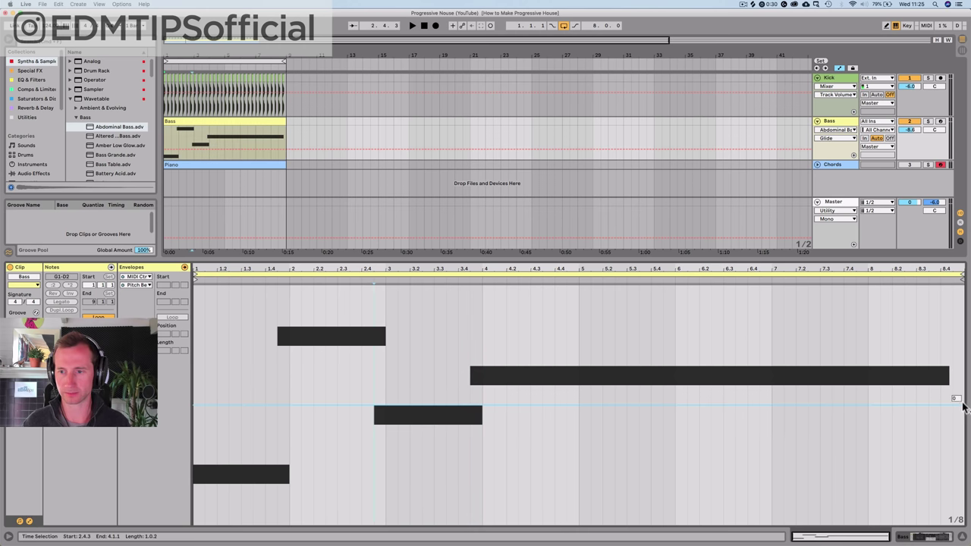
pyautogui.moveTo(955, 407); pyautogui.dragTo(951, 483)
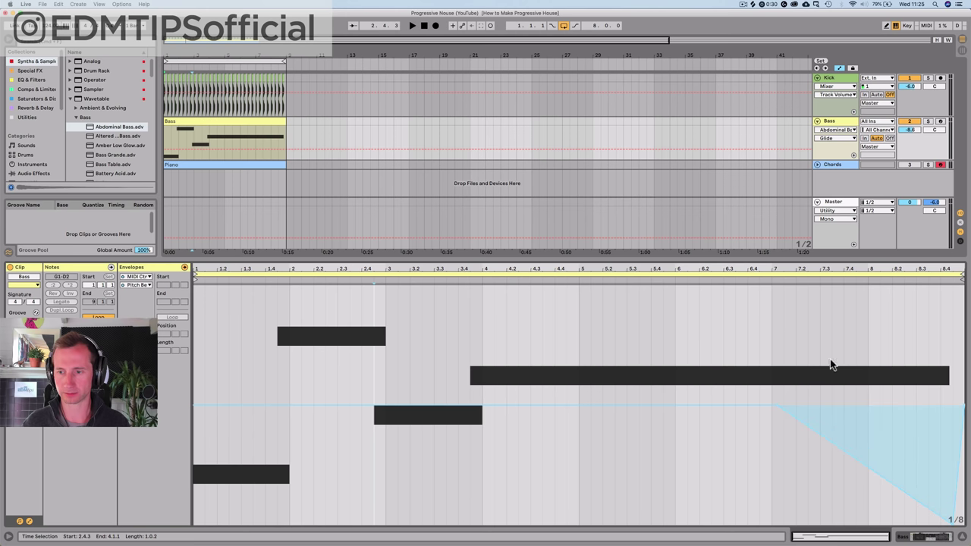
pyautogui.click(721, 276)
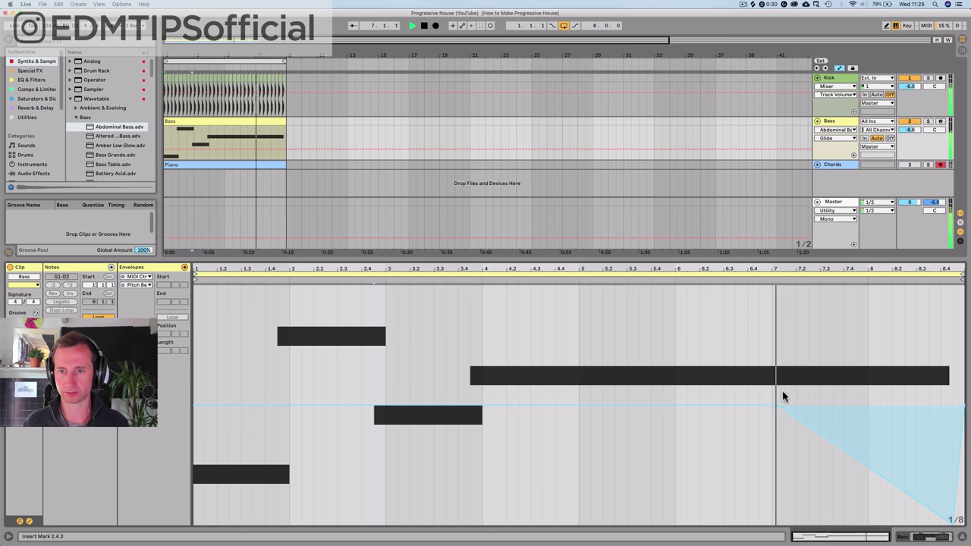
pyautogui.moveTo(778, 406); pyautogui.dragTo(868, 405)
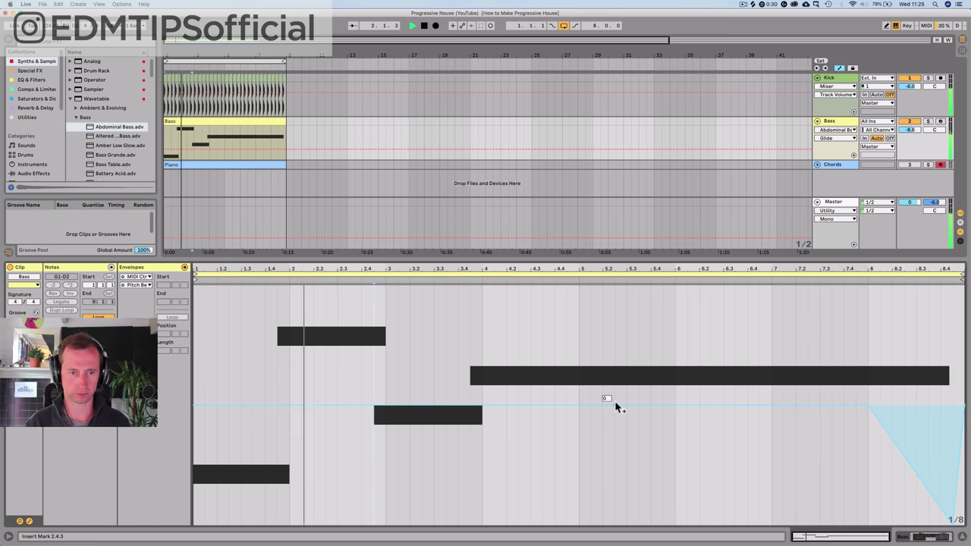
# - Lower the Abdominal Bass patch's glide to 112 ms while listening, and save the set
pyautogui.hotkey('shift', 'Tab')
pyautogui.moveTo(479, 474); pyautogui.dragTo(478, 518)
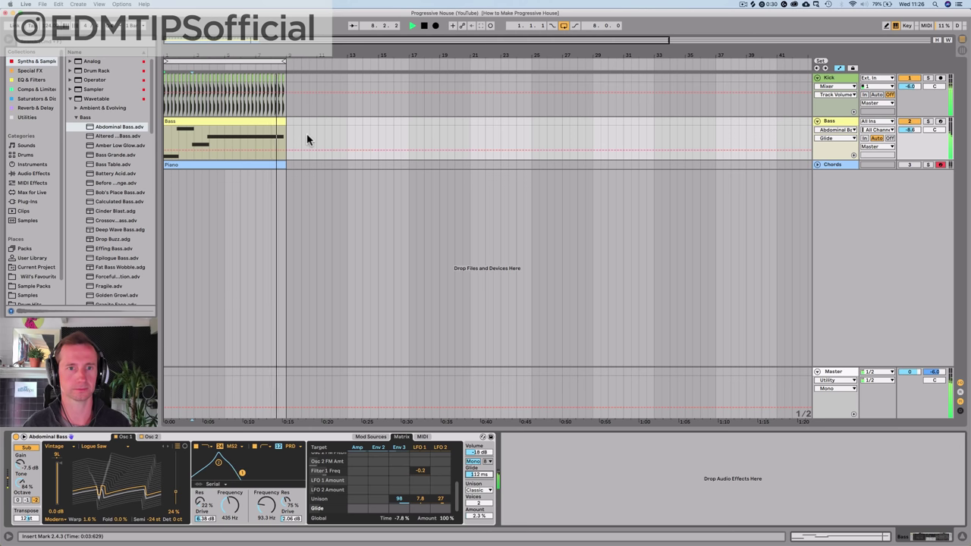
pyautogui.press('space')
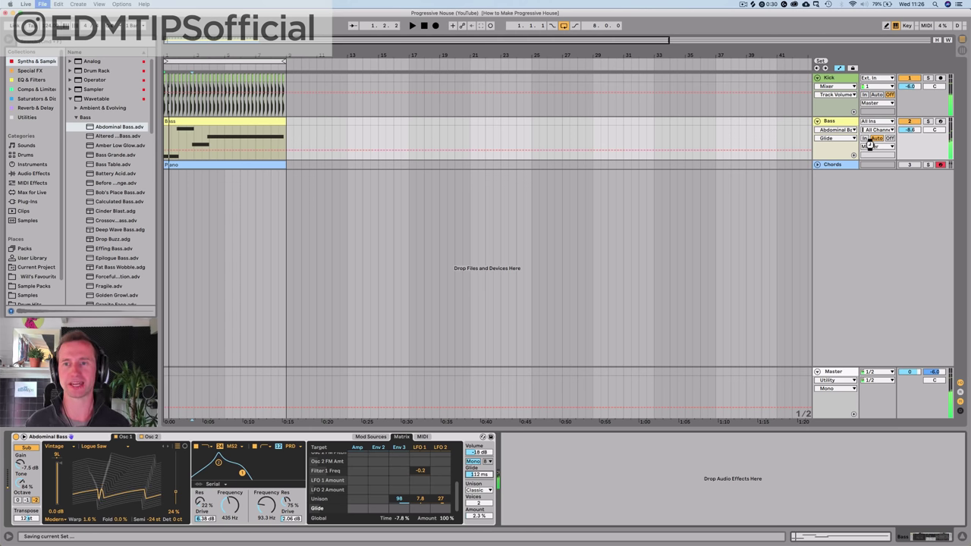
# - Duplicate the Bass track and rename the copy and its clip Sub Bass
pyautogui.click(845, 125)
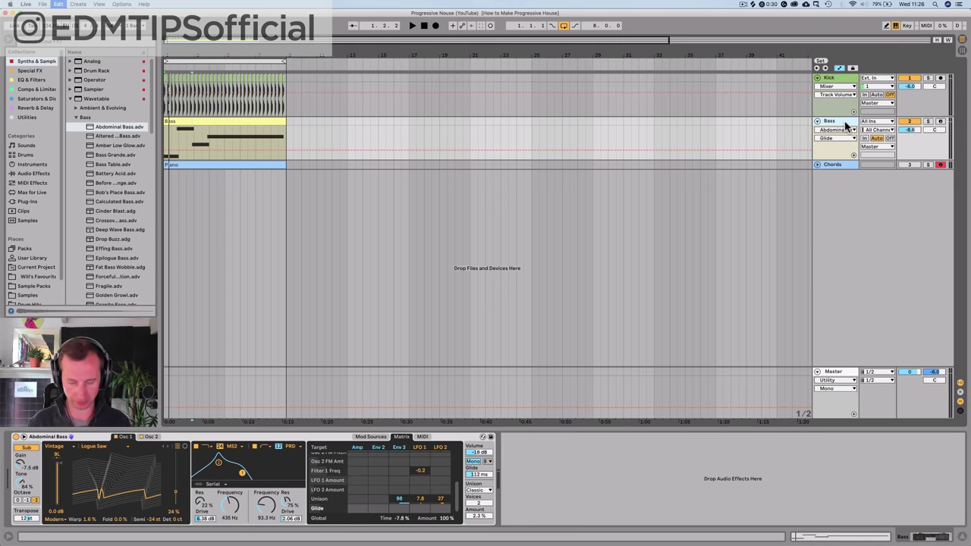
pyautogui.press('super+d')
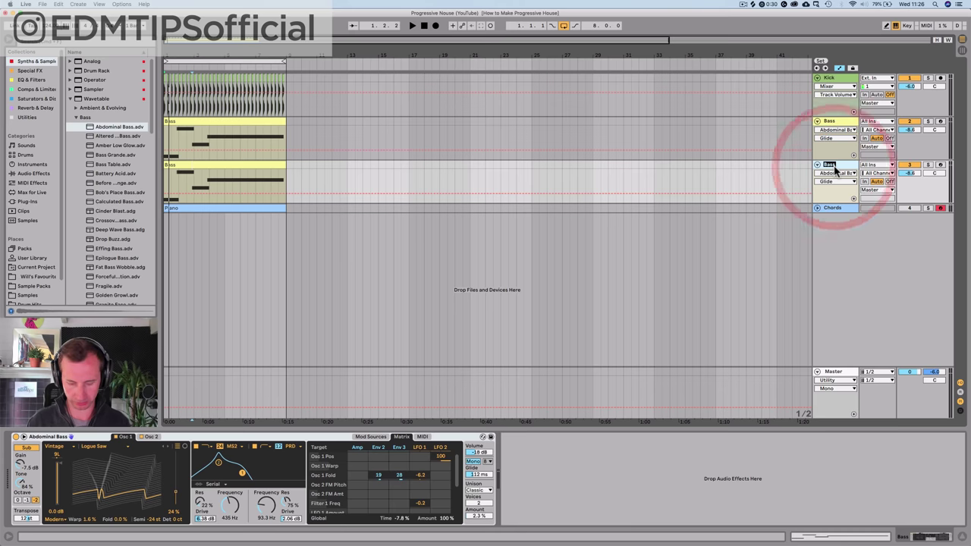
pyautogui.write('Sub')
pyautogui.press('Return')
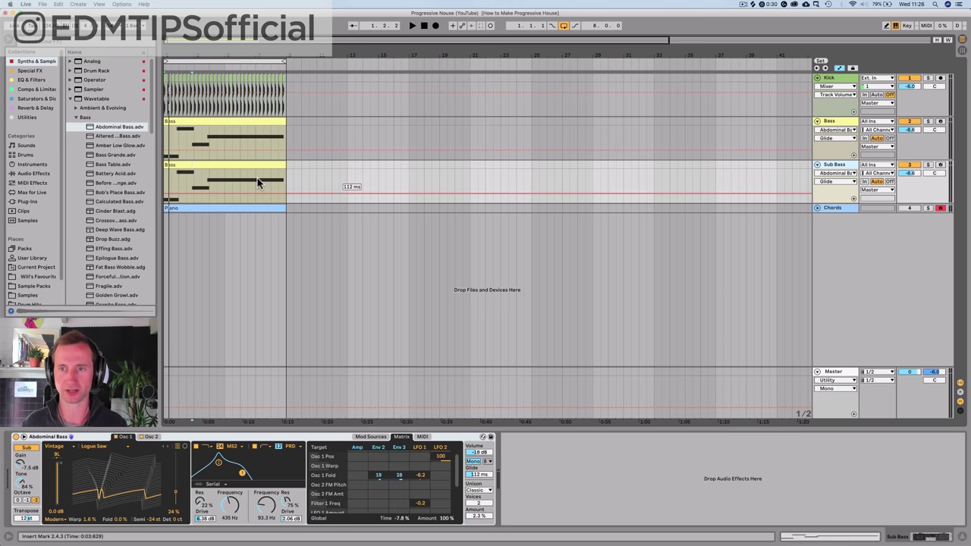
pyautogui.click(206, 166)
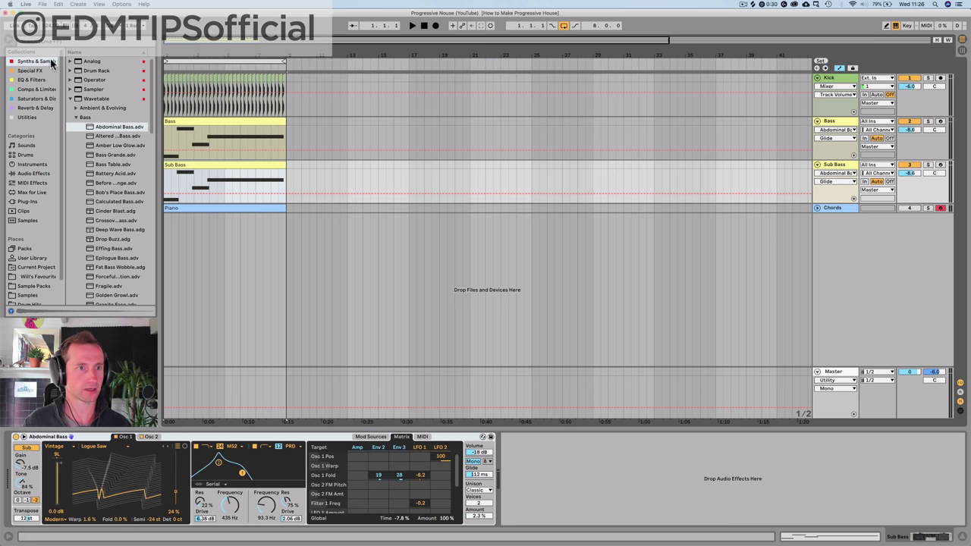
# - Replace the Sub Bass track's Abdominal Bass patch with the default Operator instrument
pyautogui.click(92, 89)
pyautogui.click(80, 100)
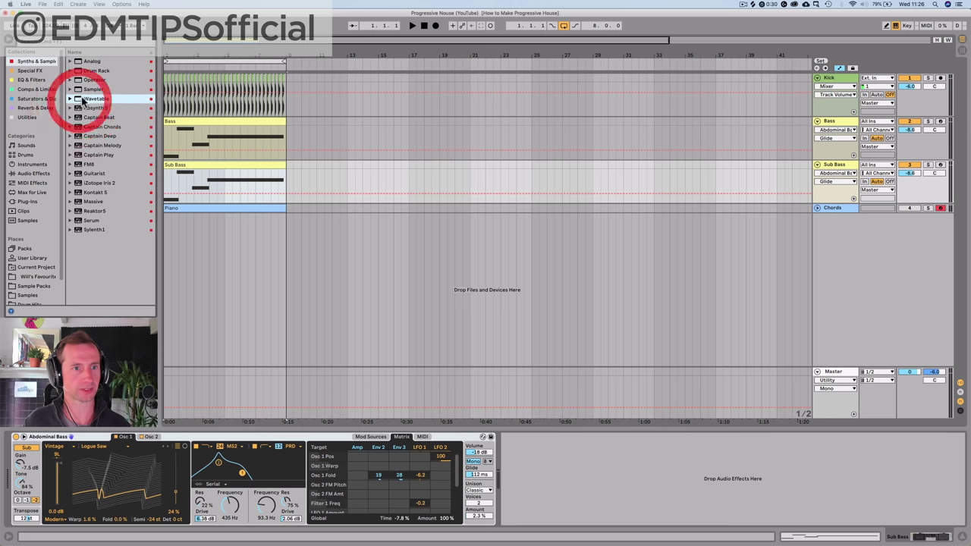
pyautogui.click(99, 82)
pyautogui.moveTo(99, 83); pyautogui.dragTo(201, 164)
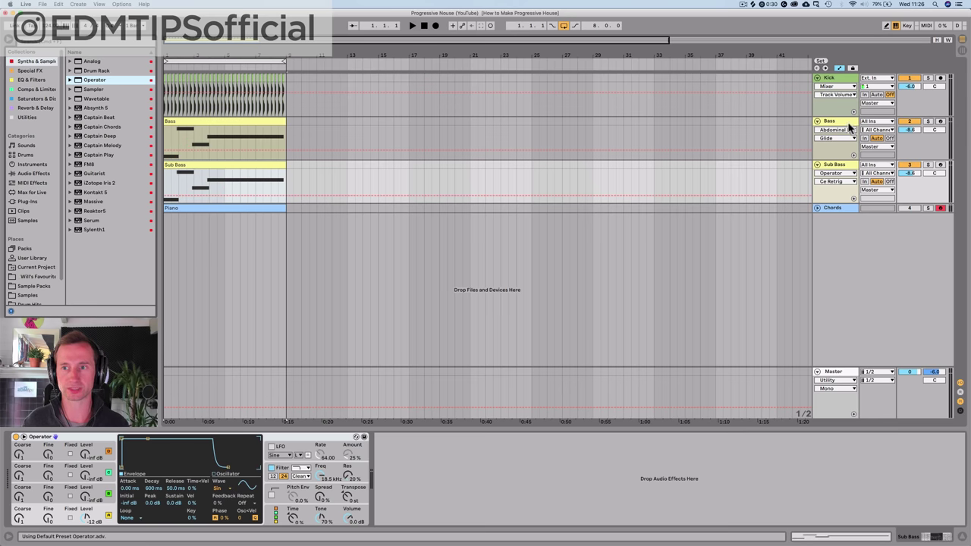
# - Mute the Bass track and audition the Sub Bass with the kick
pyautogui.click(908, 121)
pyautogui.click(844, 165)
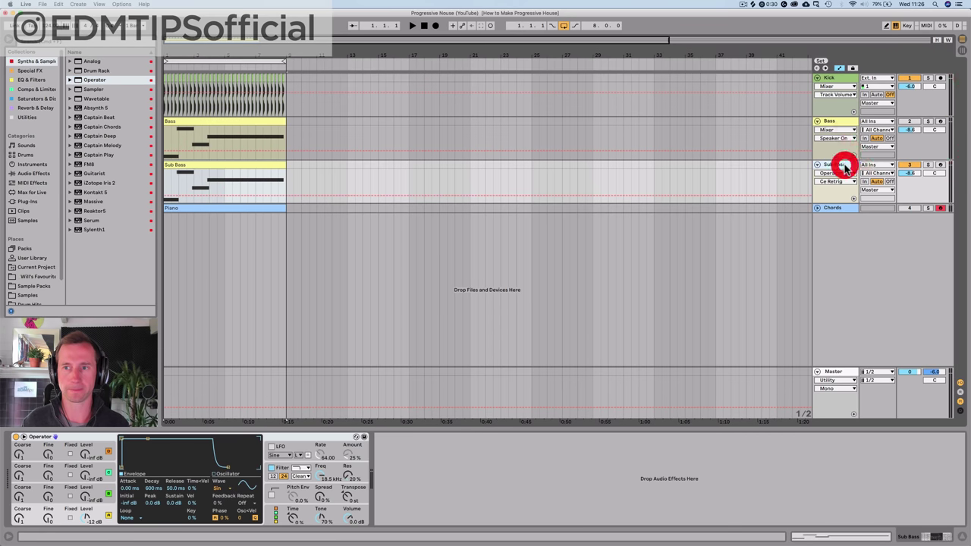
pyautogui.press('space')
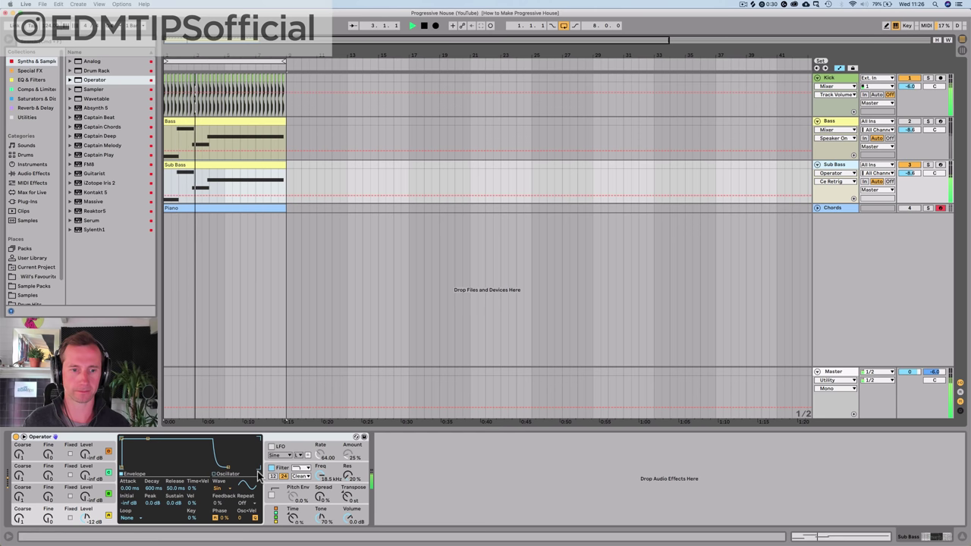
pyautogui.press('space')
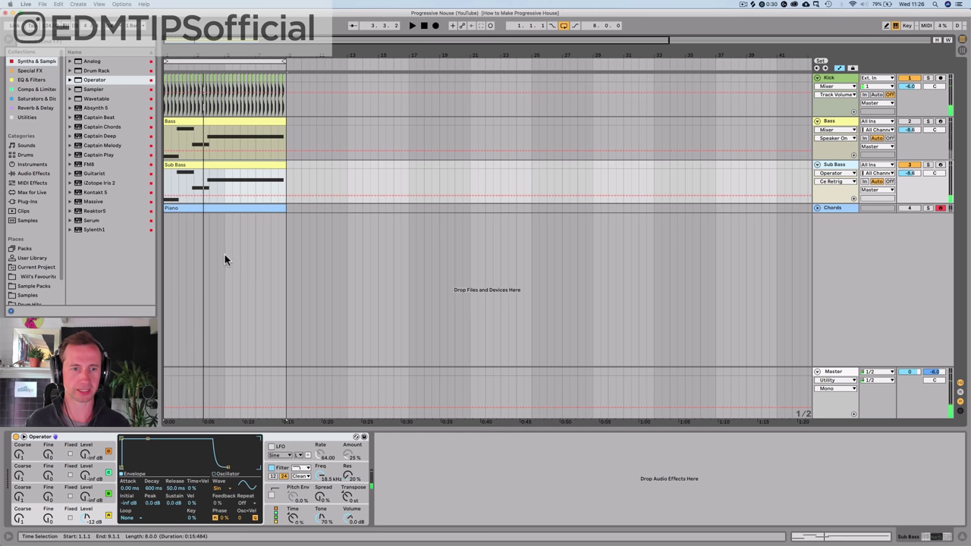
# - Reduce the number of voices in the Sub Bass track's Operator and audition the sub
pyautogui.click(266, 518)
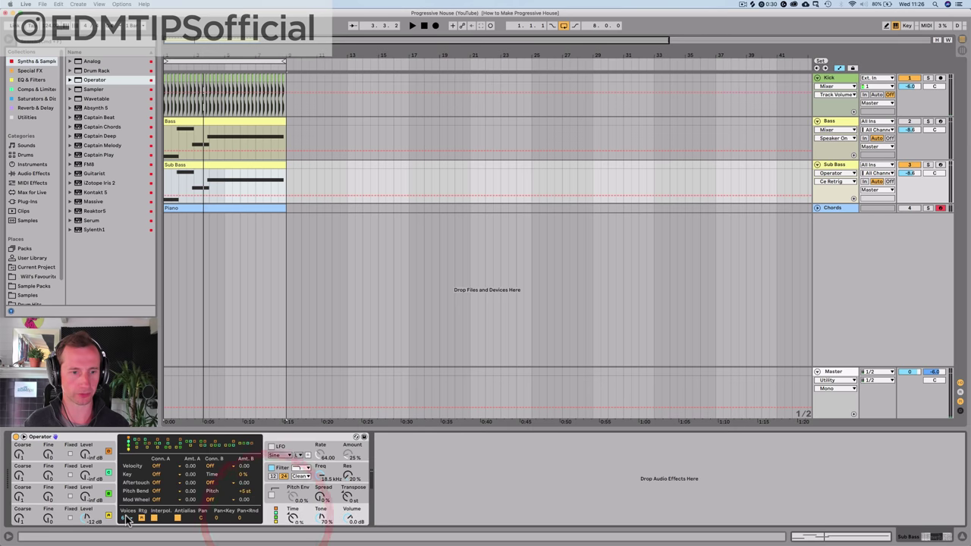
pyautogui.click(125, 518)
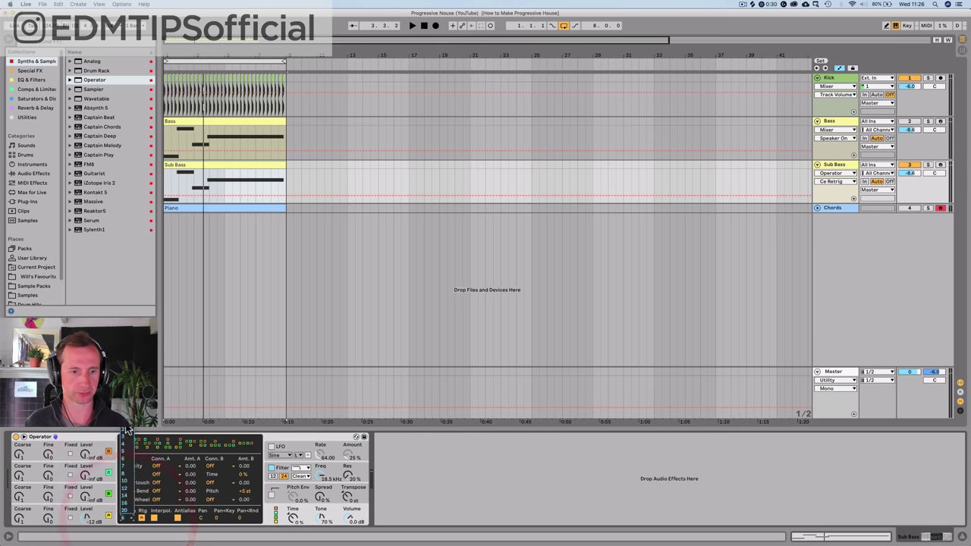
pyautogui.click(125, 430)
pyautogui.press('space')
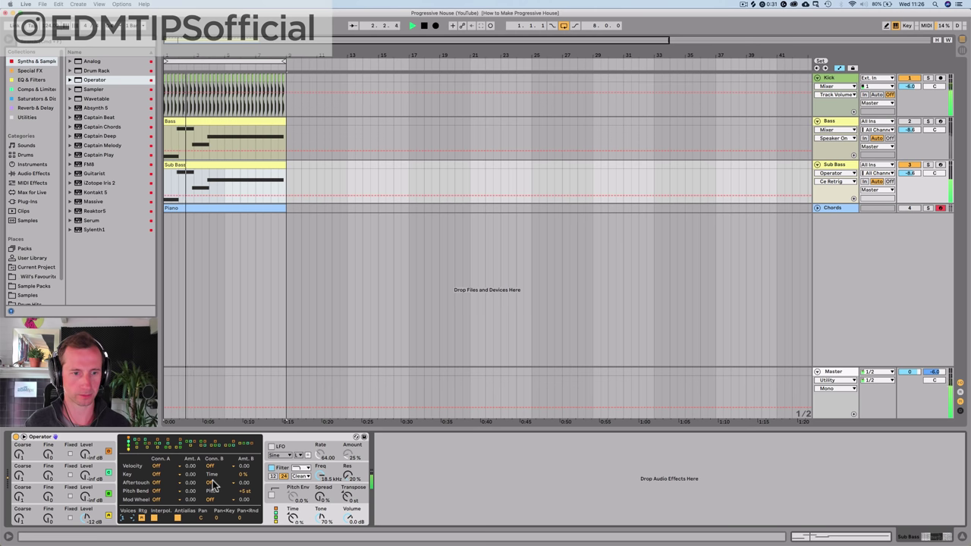
pyautogui.press('space')
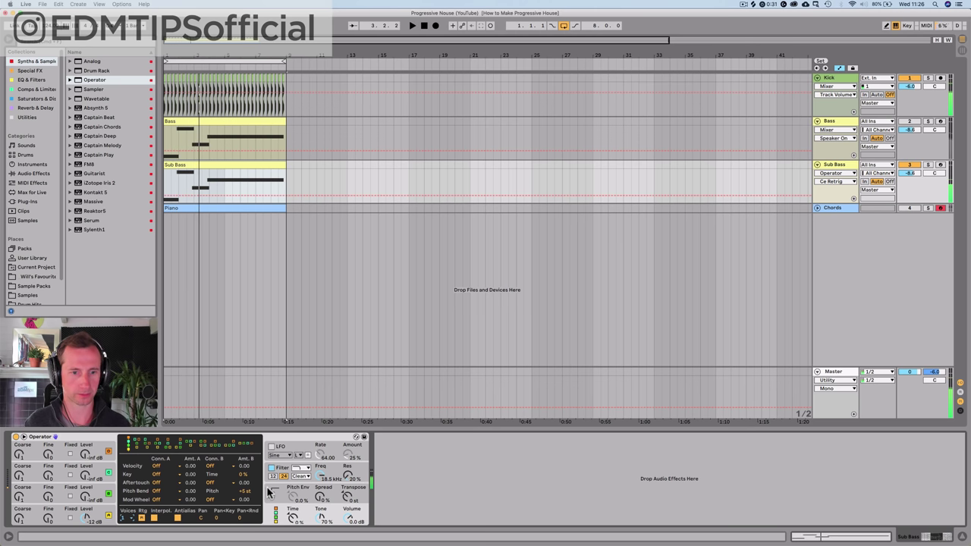
# - Turn on Glide in the Sub Bass track's Operator, lengthen its glide time and audition the result
pyautogui.click(269, 491)
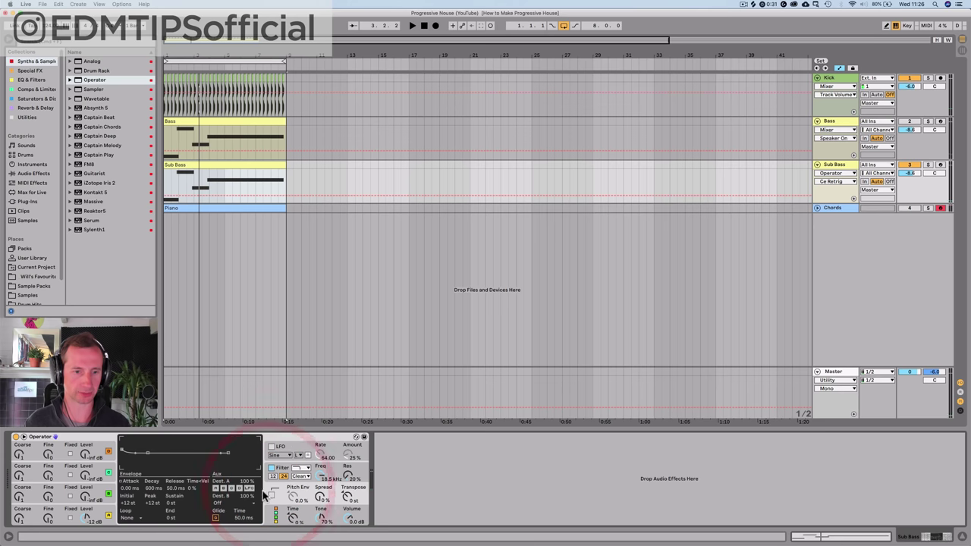
pyautogui.click(217, 519)
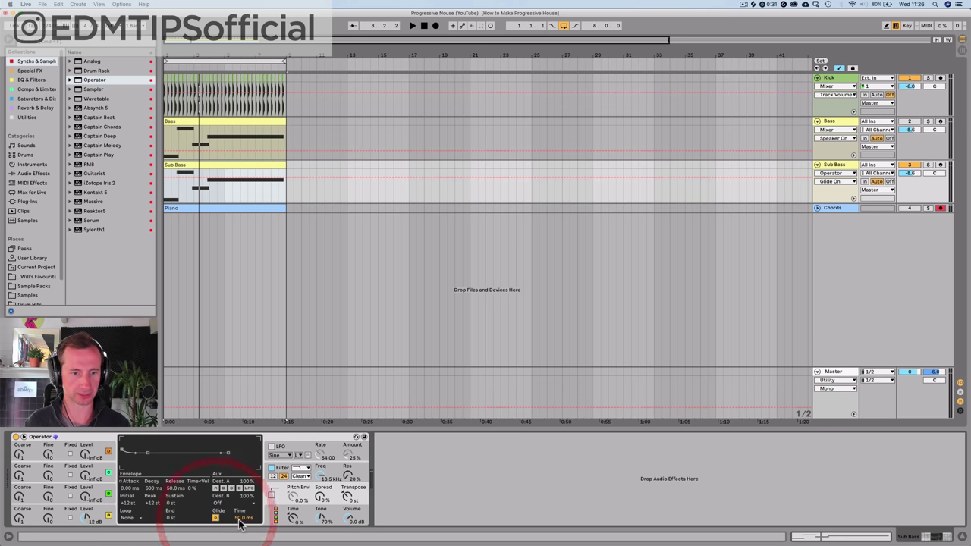
pyautogui.moveTo(243, 523); pyautogui.dragTo(242, 516)
pyautogui.press('space')
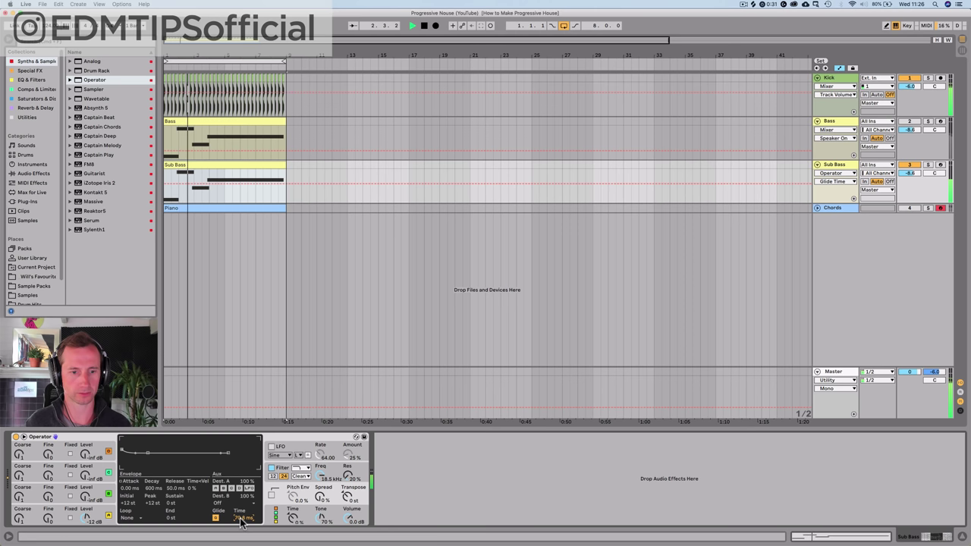
pyautogui.press('space')
# - Match the Sub Bass Operator's glide time to the Bass patch's 112 ms and audition it with the kick
pyautogui.click(853, 127)
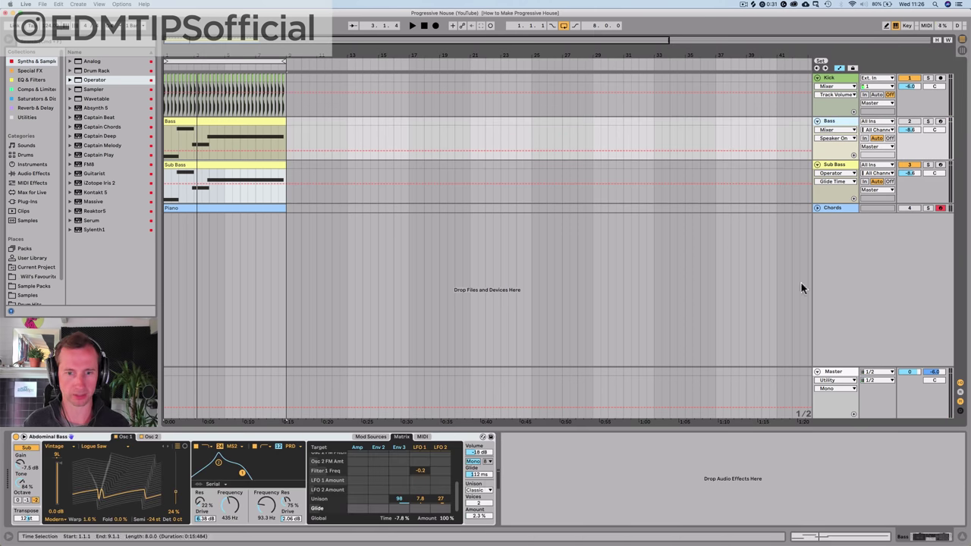
pyautogui.click(851, 167)
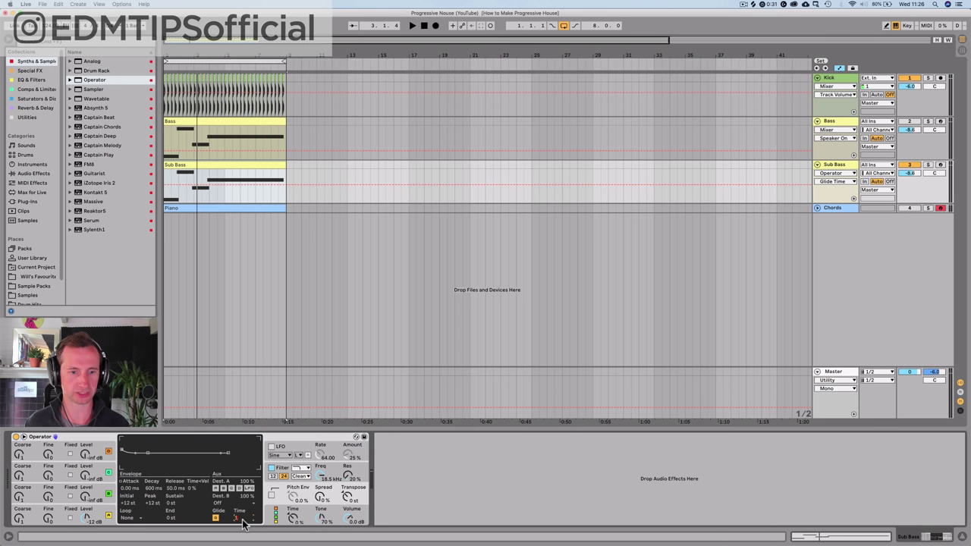
pyautogui.press('space')
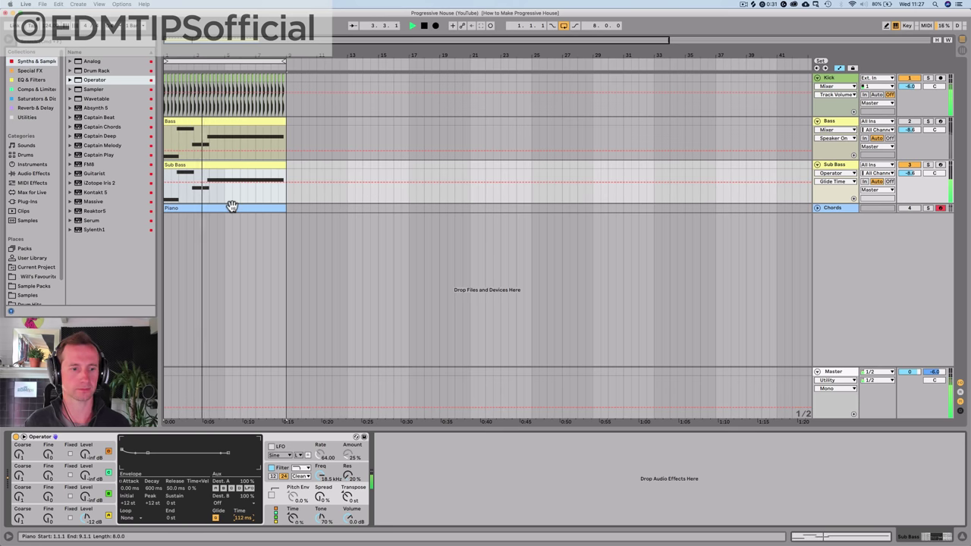
pyautogui.press('space')
# - Show the notes of the Sub Bass clip and transpose each one down an octave to G0, D1, A#0 and C1
pyautogui.doubleClick(194, 164)
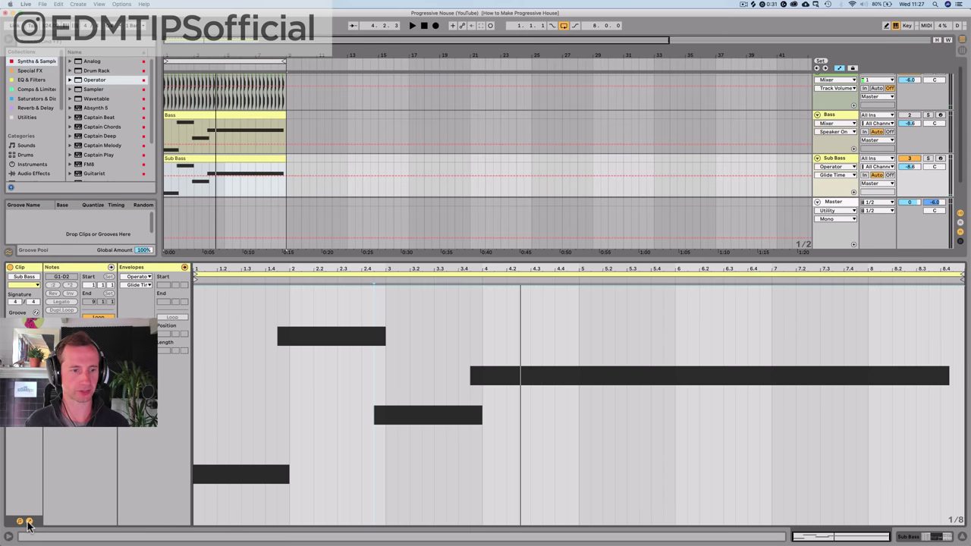
pyautogui.click(29, 526)
pyautogui.click(184, 484)
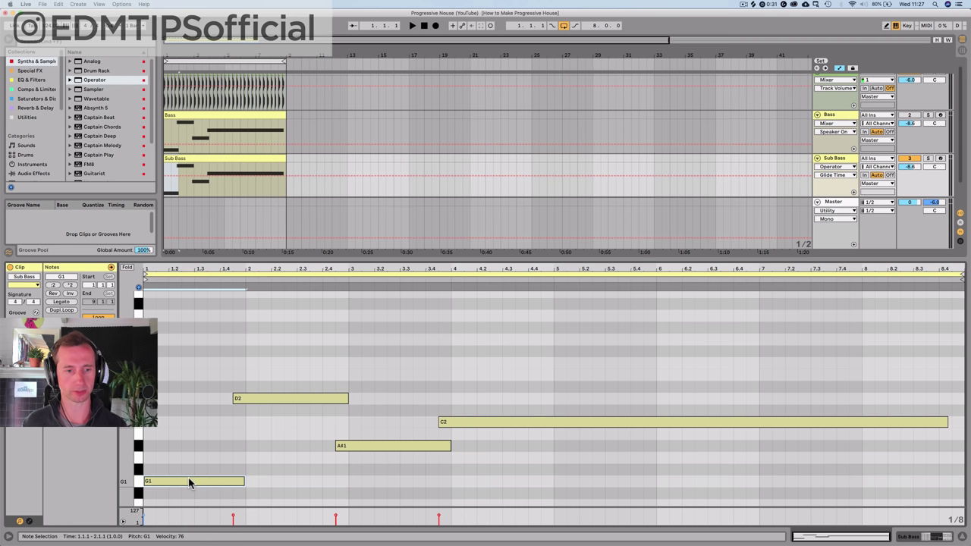
pyautogui.hotkey('shift', 'Down')
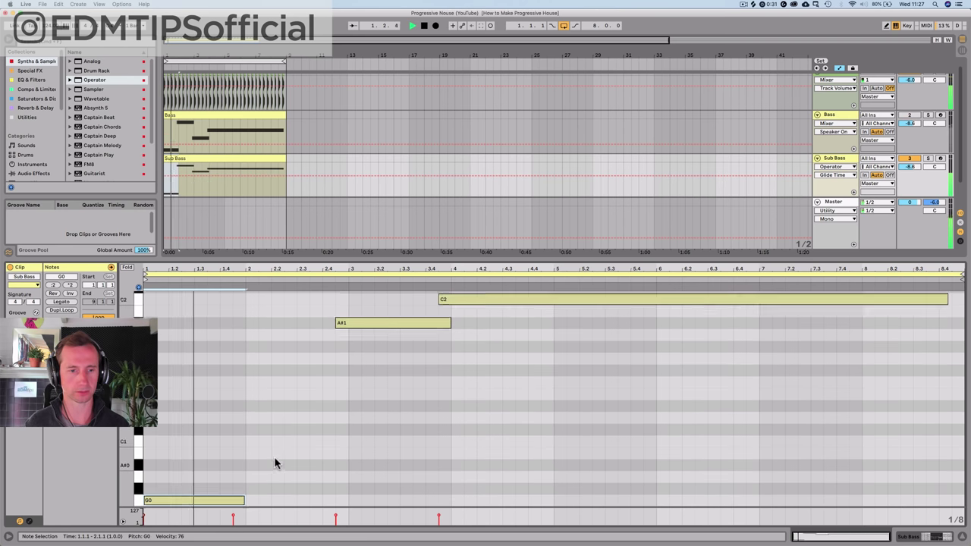
pyautogui.scroll(4, 282, 436)
pyautogui.click(292, 383)
pyautogui.hotkey('shift', 'Down')
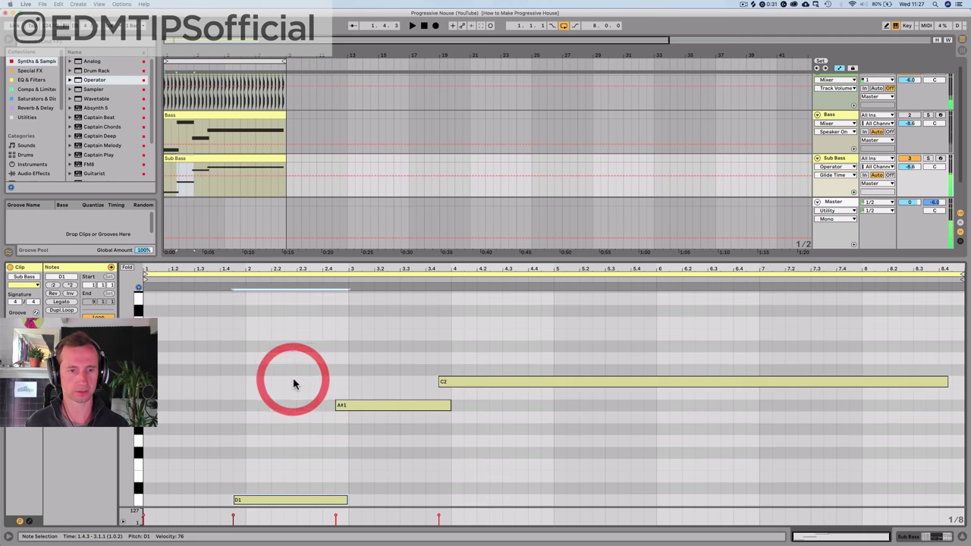
pyautogui.click(367, 404)
pyautogui.hotkey('shift', 'Down')
pyautogui.click(477, 334)
pyautogui.hotkey('shift', 'Down')
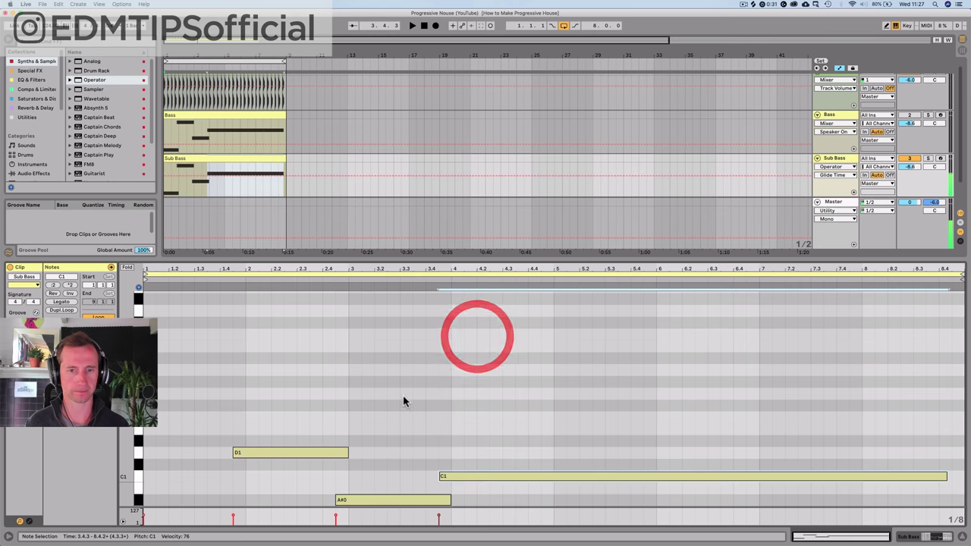
# - Lower the Sub Bass clip's second note another octave to D0, leaving the last note at C1, and audition the line
pyautogui.click(222, 421)
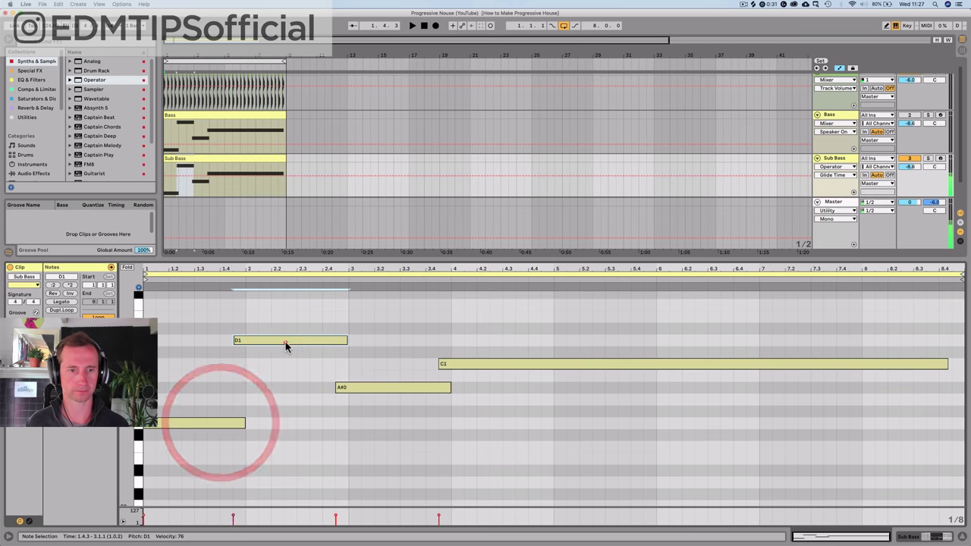
pyautogui.click(286, 342)
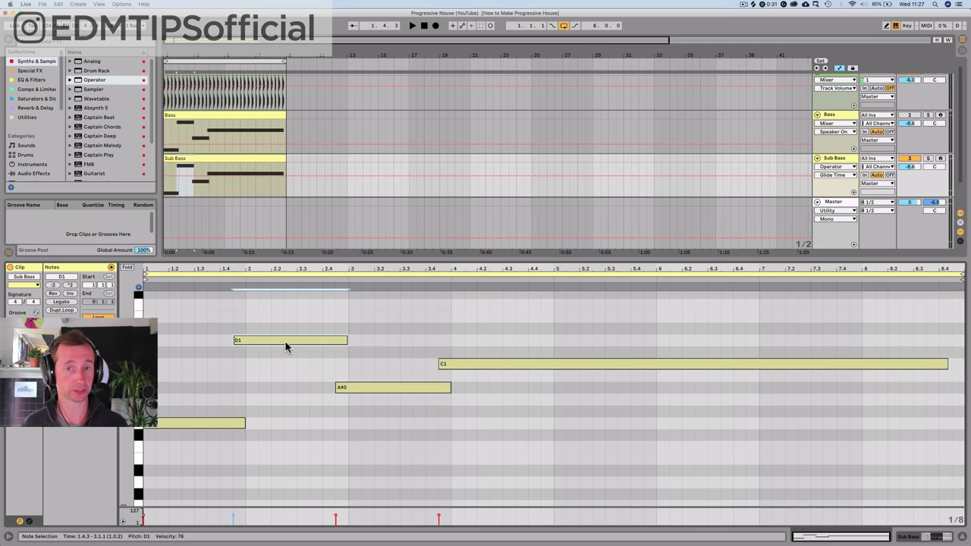
pyautogui.hotkey('shift', 'Down')
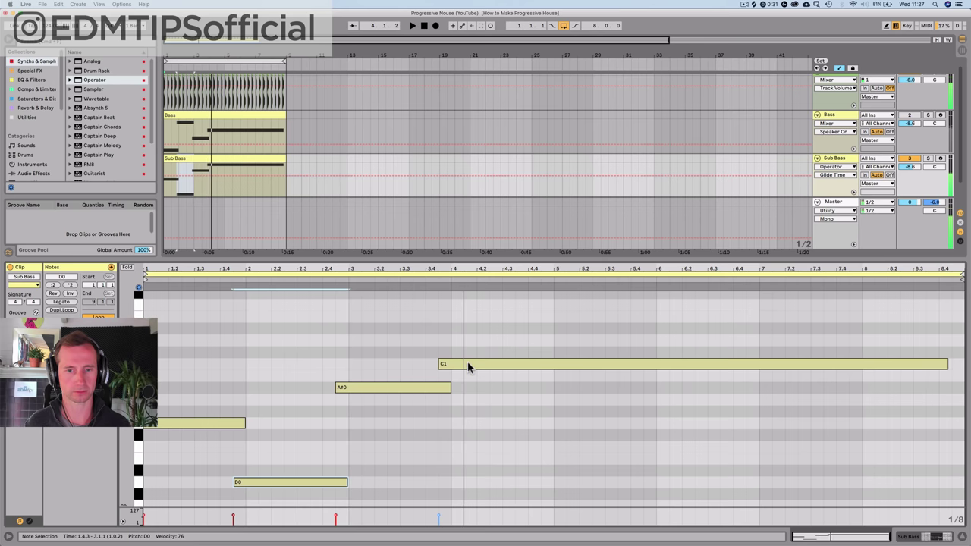
pyautogui.click(467, 365)
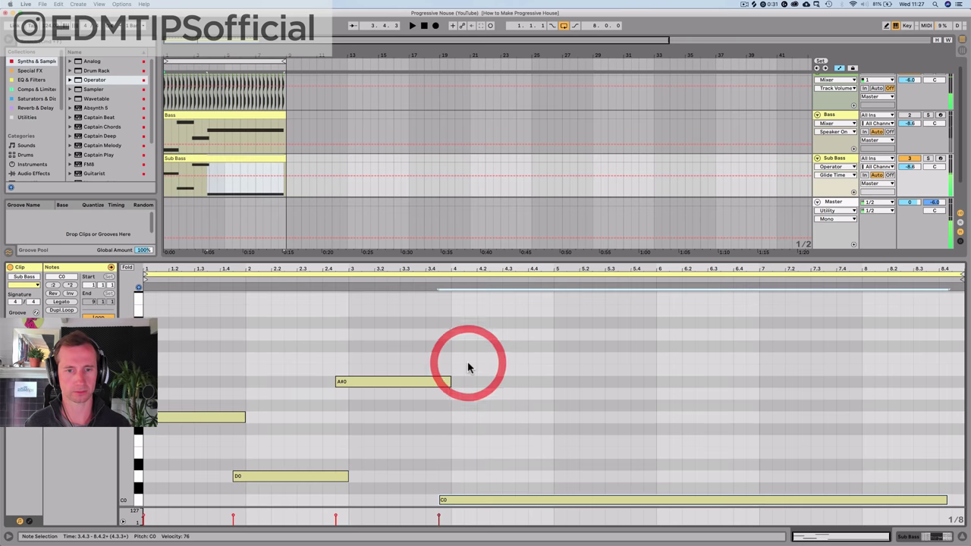
pyautogui.click(294, 480)
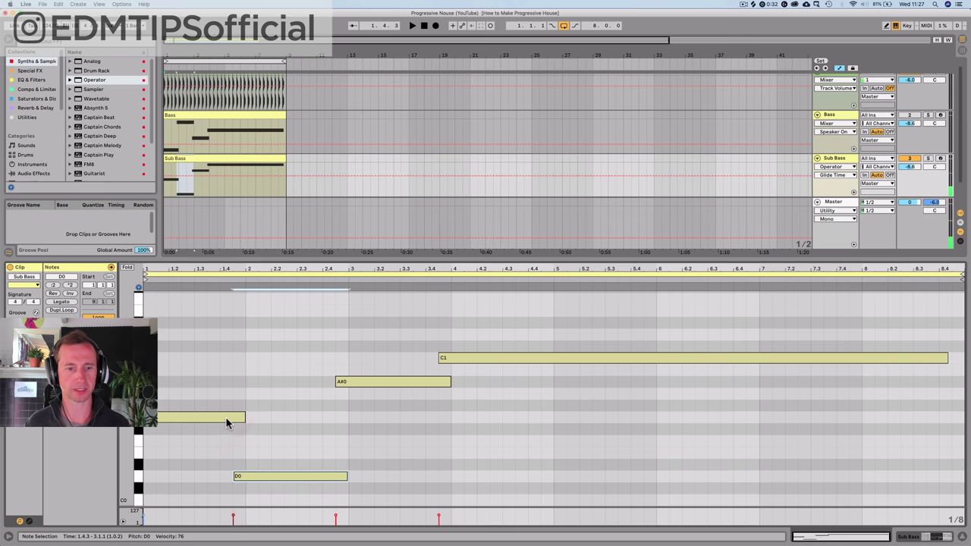
pyautogui.click(226, 418)
pyautogui.click(281, 479)
pyautogui.press('space')
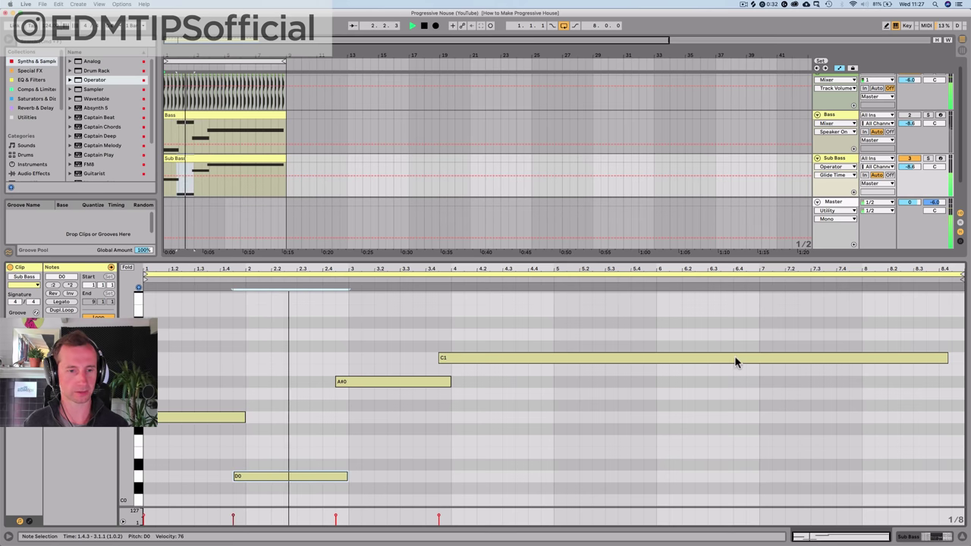
# - Add EQ Eight to the Bass track and, with Bass unmuted and Sub Bass muted, raise its low-cut frequency to 108 Hz
pyautogui.click(844, 118)
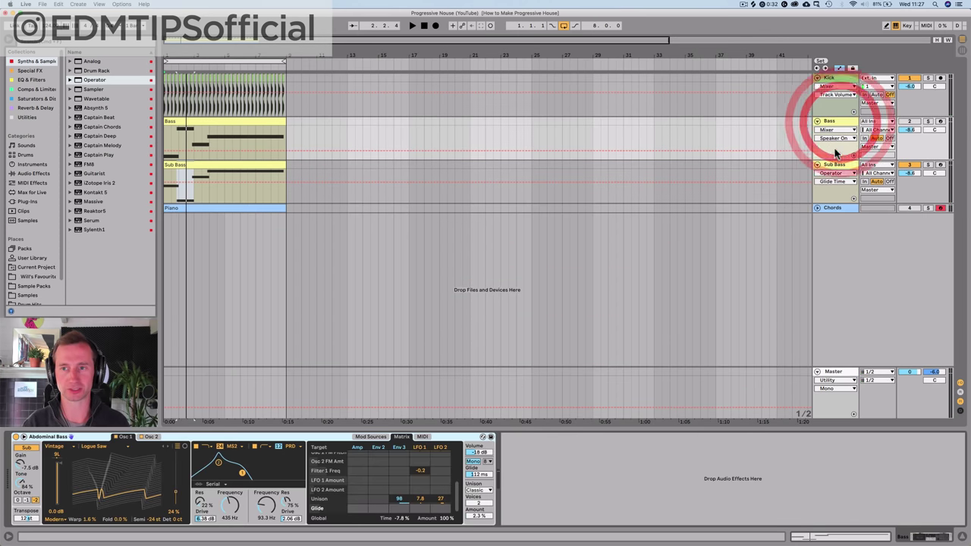
pyautogui.click(28, 79)
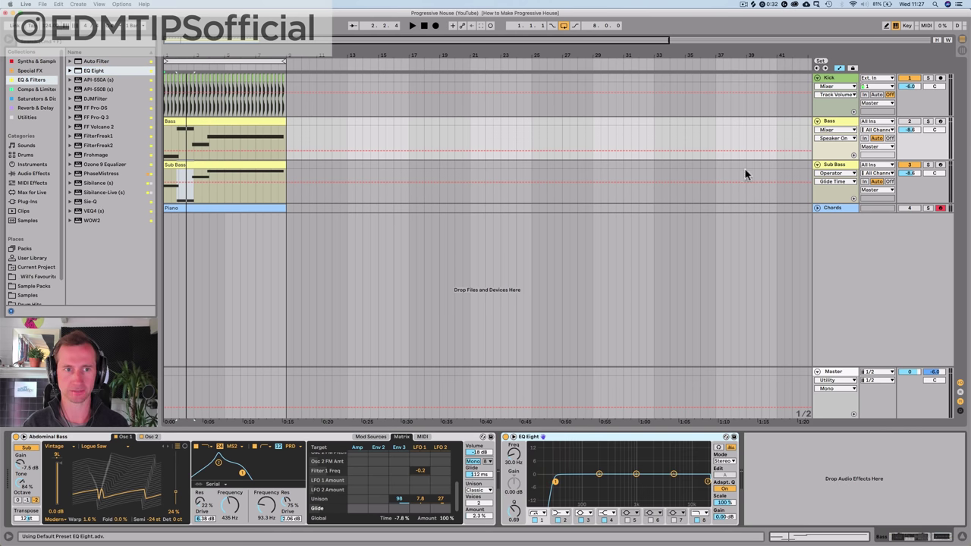
pyautogui.press('space')
pyautogui.moveTo(513, 455); pyautogui.dragTo(513, 444)
pyautogui.click(909, 166)
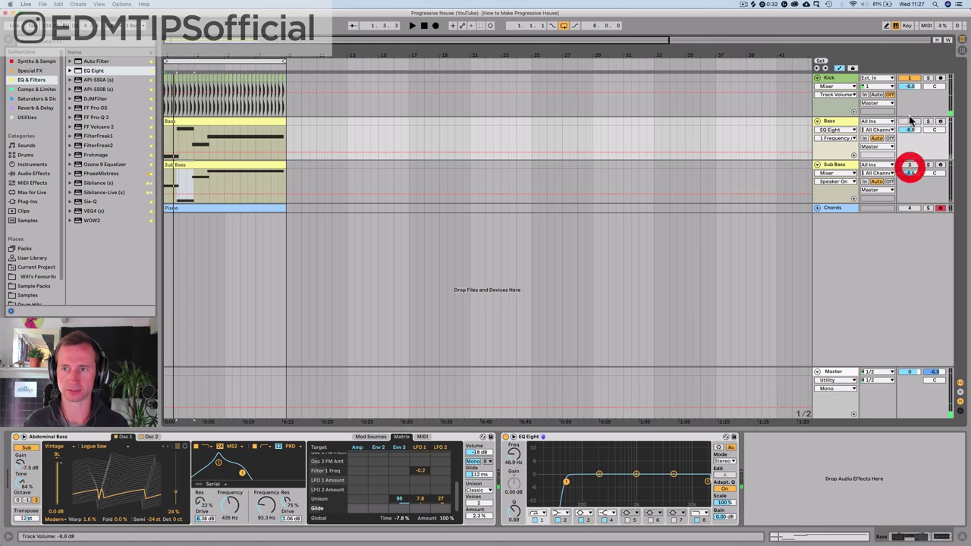
pyautogui.click(908, 121)
pyautogui.press('space')
pyautogui.moveTo(514, 455)
pyautogui.mouseDown()
pyautogui.moveTo(514, 473)
pyautogui.moveTo(513, 355)
pyautogui.moveTo(513, 448)
pyautogui.mouseUp()
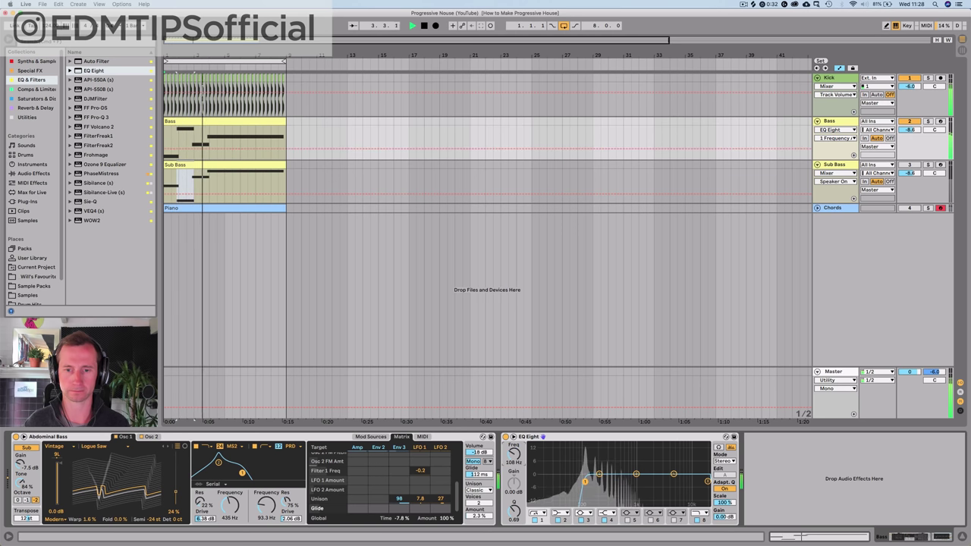
# - Unmute the Sub Bass track and raise its volume to 1.2 dB while auditioning it with the kick and Bass
pyautogui.click(908, 165)
pyautogui.press('space')
pyautogui.press('space')
pyautogui.click(844, 167)
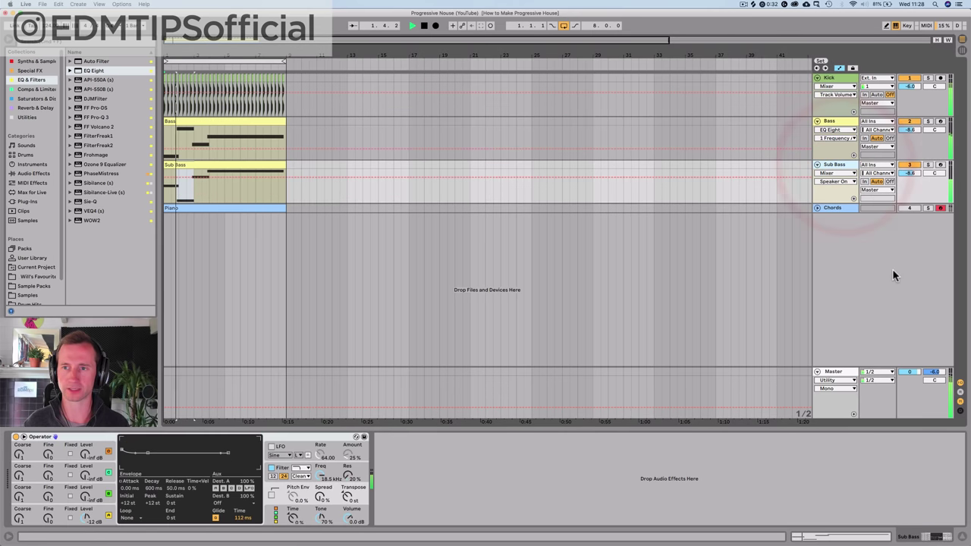
pyautogui.moveTo(908, 173)
pyautogui.mouseDown()
pyautogui.moveTo(908, 141)
pyautogui.moveTo(907, 156)
pyautogui.mouseUp()
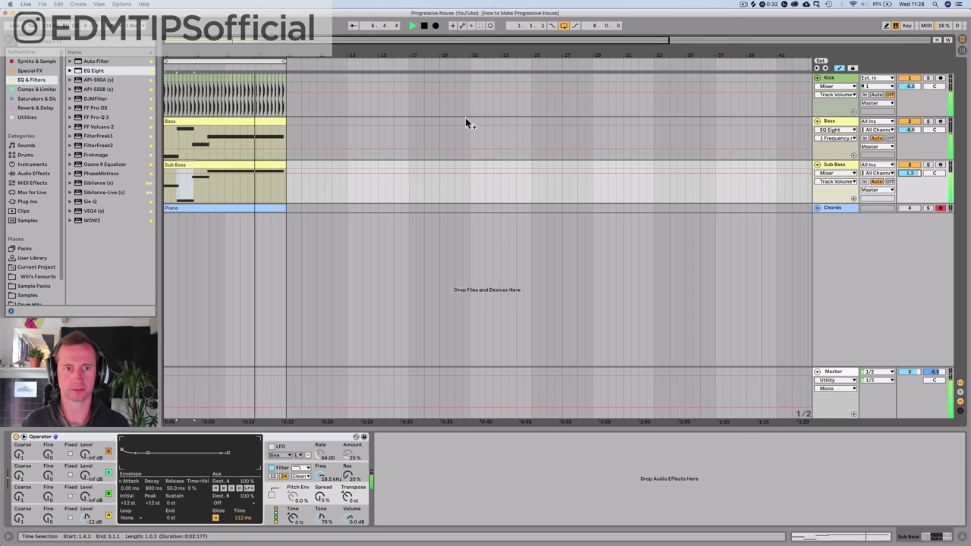
pyautogui.press('space')
# - Match the Sub Bass Operator's pitch bend range to the Bass patch's MIDI pitch bend amount by setting it to 2 semitones
pyautogui.click(843, 123)
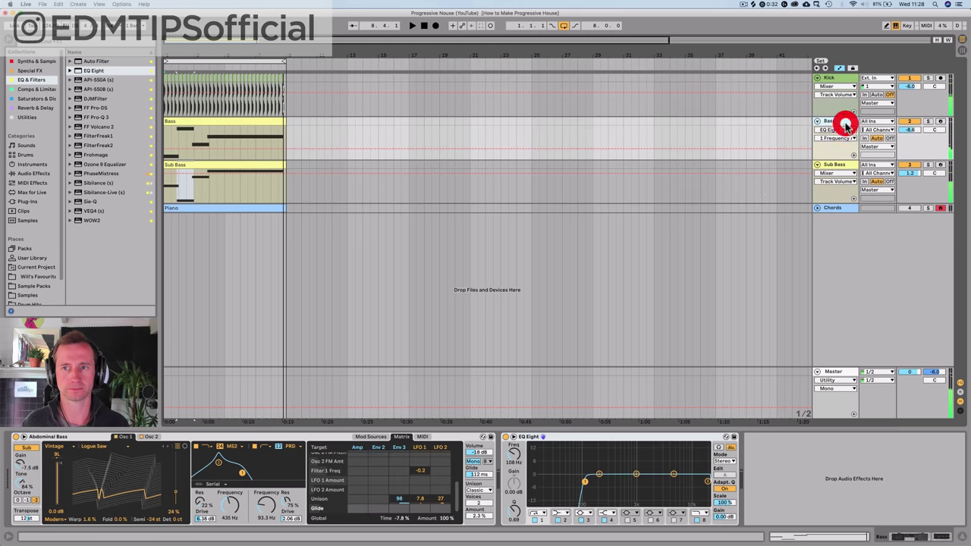
pyautogui.click(423, 437)
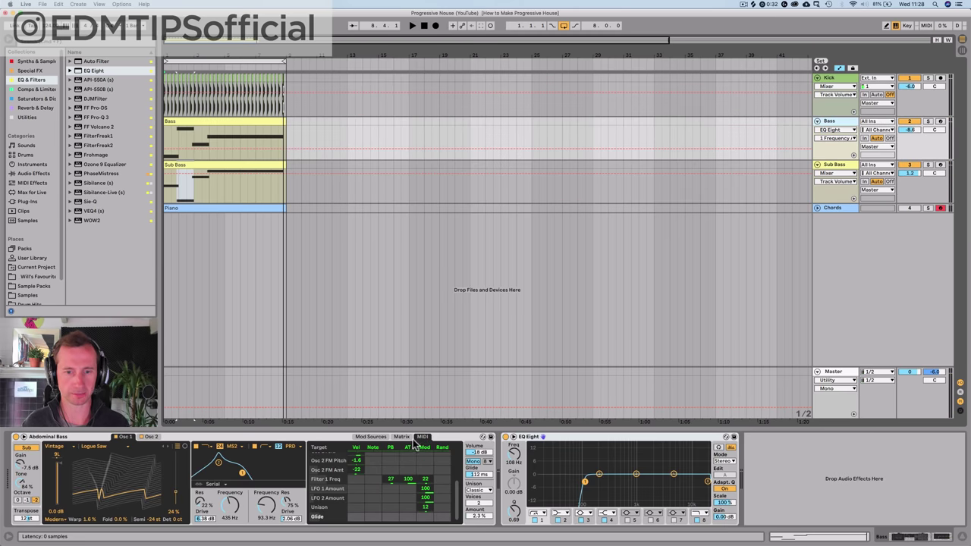
pyautogui.click(403, 438)
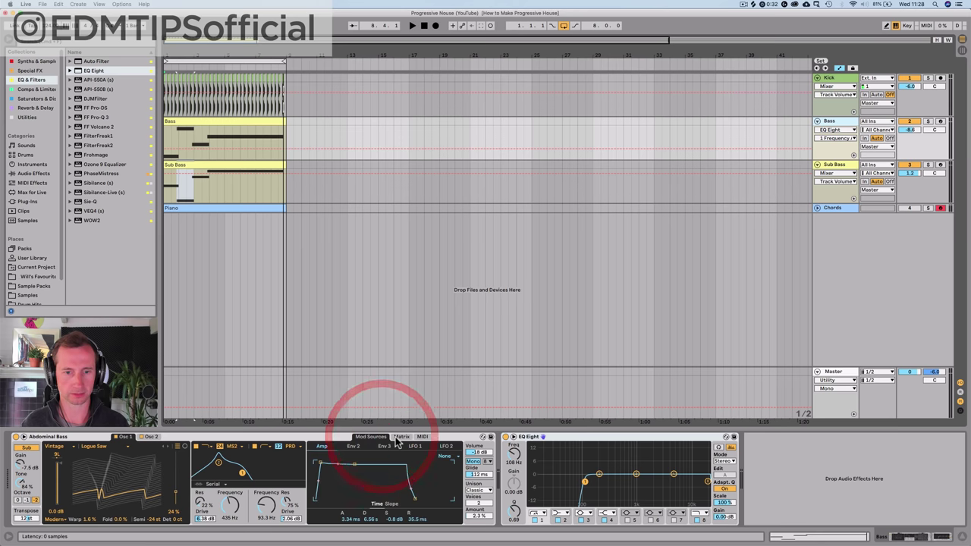
pyautogui.click(367, 438)
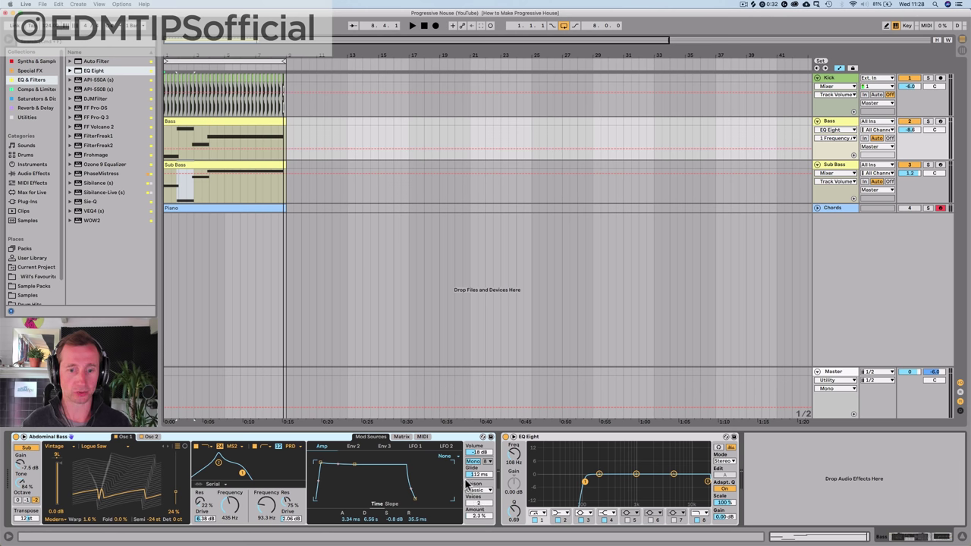
pyautogui.click(424, 437)
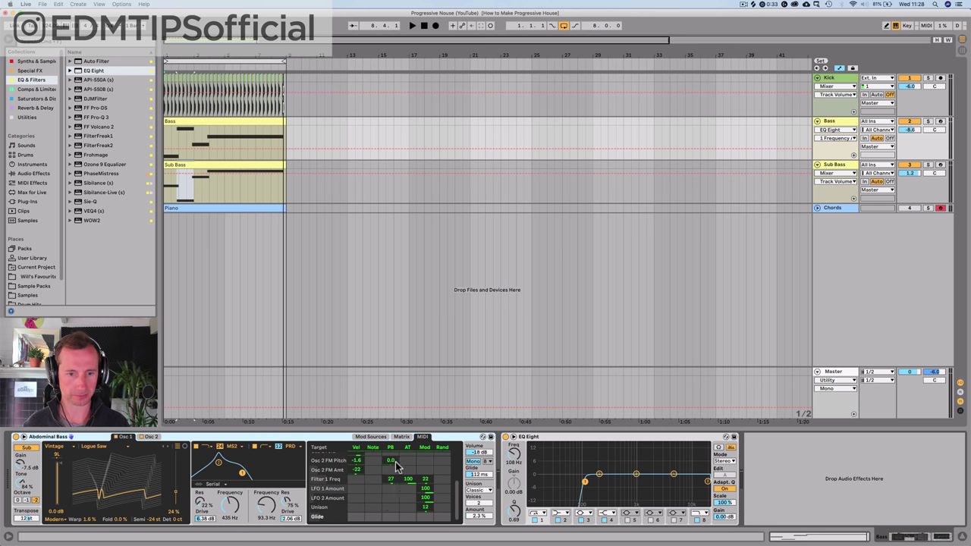
pyautogui.scroll(3, 395, 466)
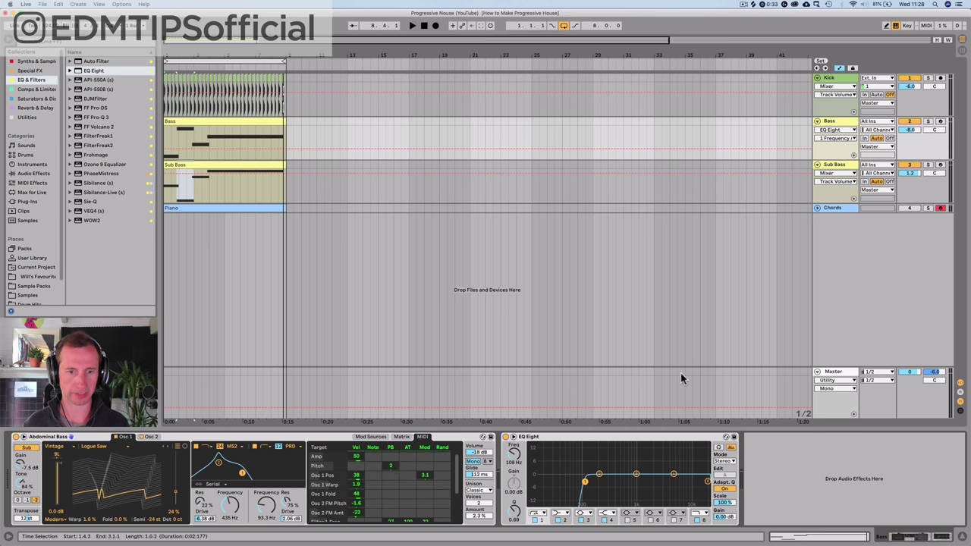
pyautogui.click(840, 166)
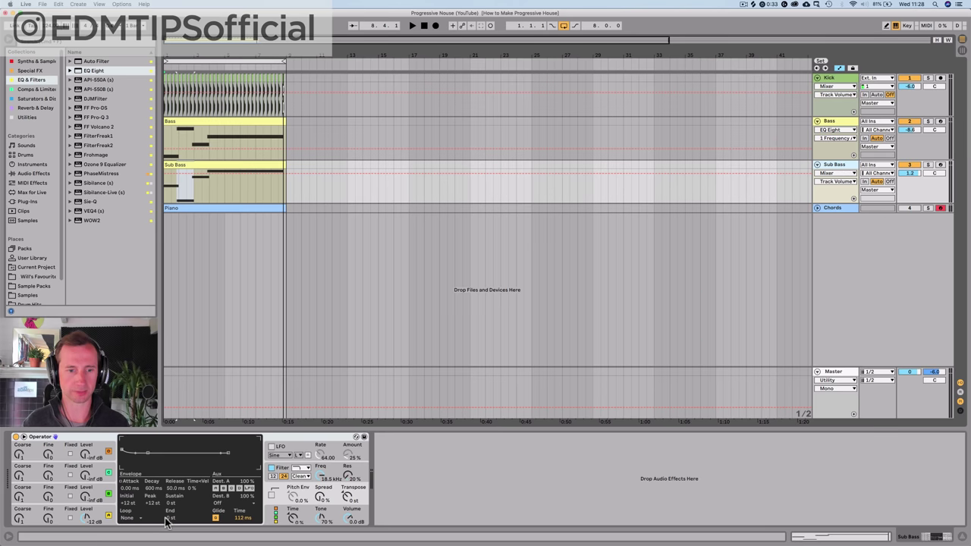
pyautogui.click(267, 504)
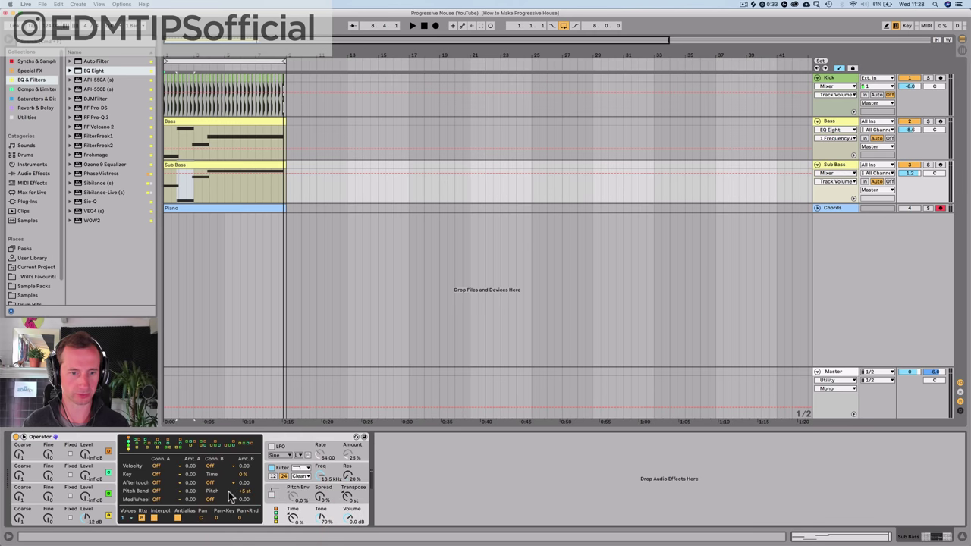
pyautogui.click(242, 493)
pyautogui.write('2')
pyautogui.press('Return')
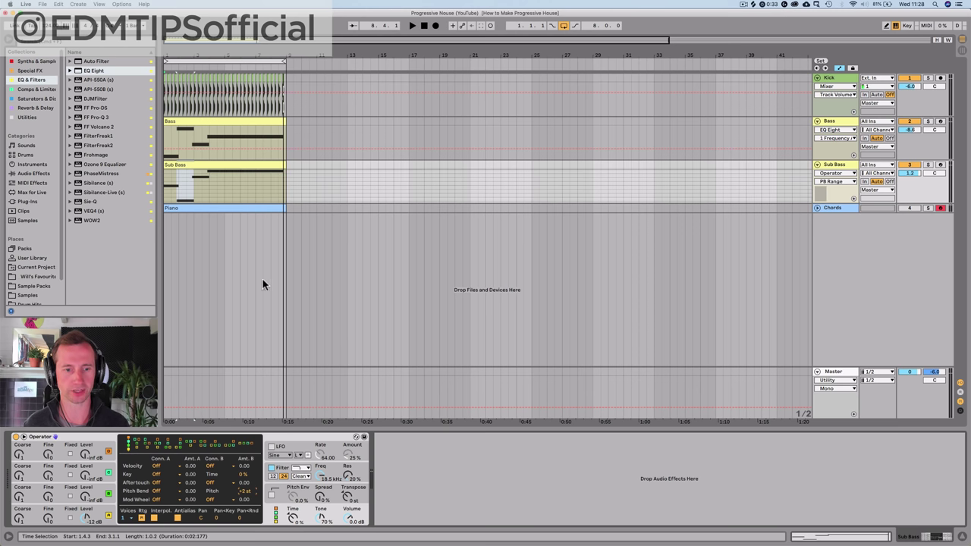
# - Audition the kick with both basses and group the Bass and Sub Bass tracks
pyautogui.click(248, 66)
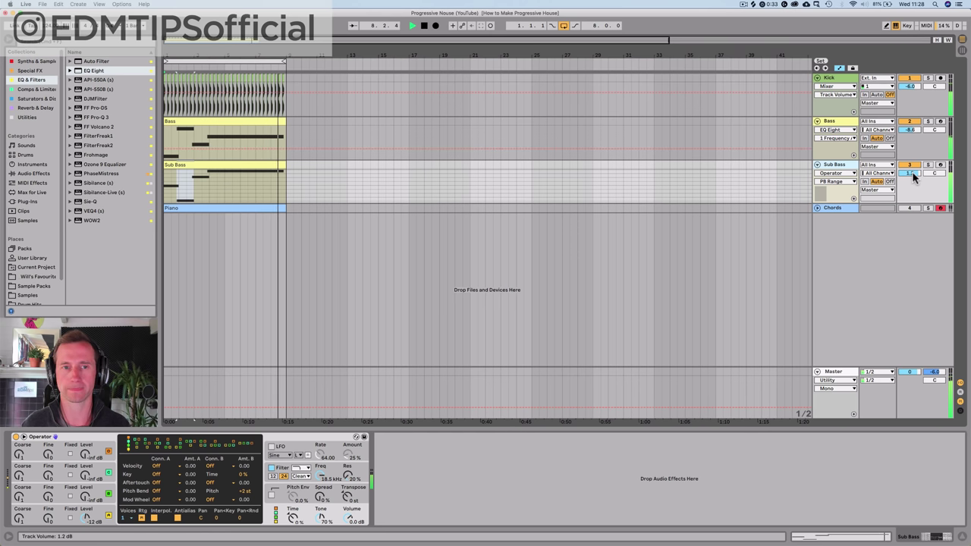
pyautogui.press('space')
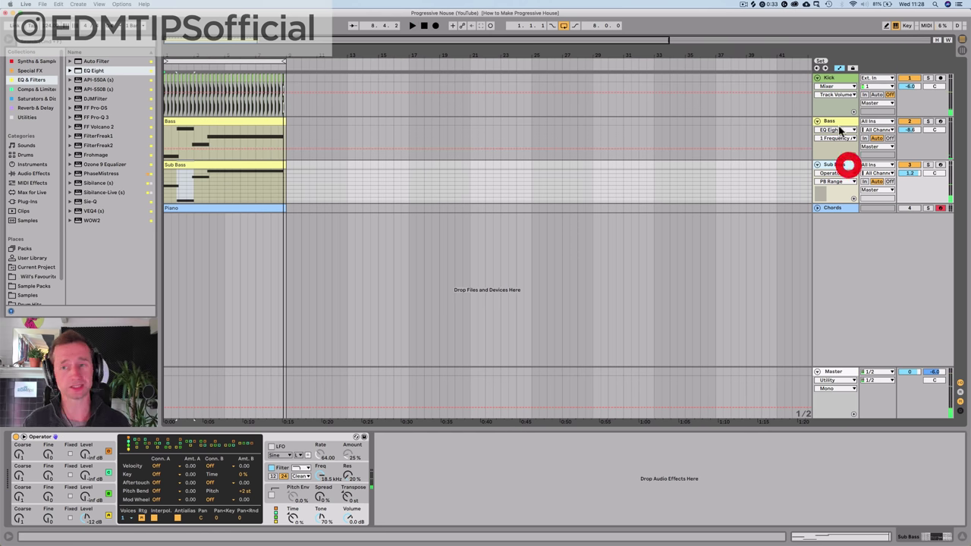
pyautogui.press('super+g')
pyautogui.click(838, 123)
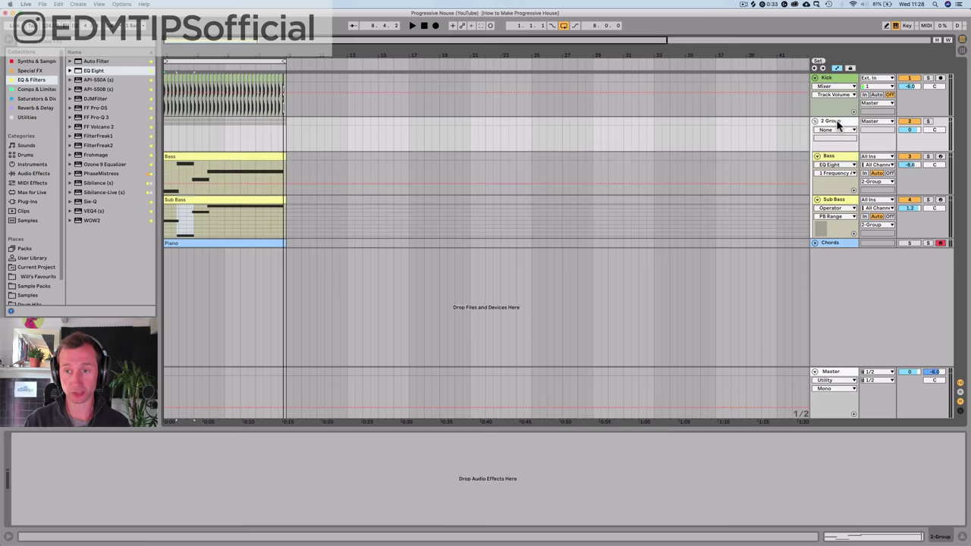
# - Rename the group containing the Bass and Sub Bass tracks as BASS and colour it dark yellow
pyautogui.click(837, 121)
pyautogui.press('super+r')
pyautogui.write('B')
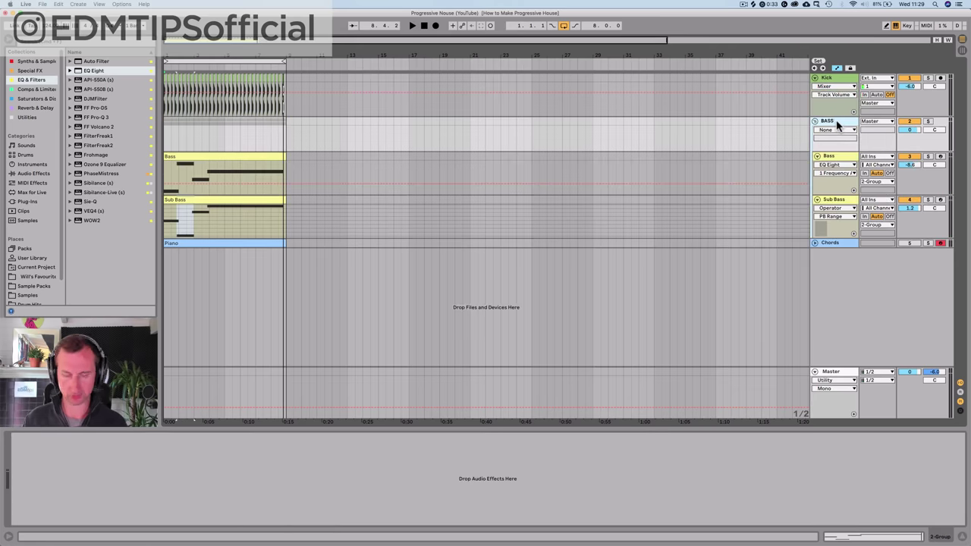
pyautogui.rightClick(837, 126)
pyautogui.click(848, 247)
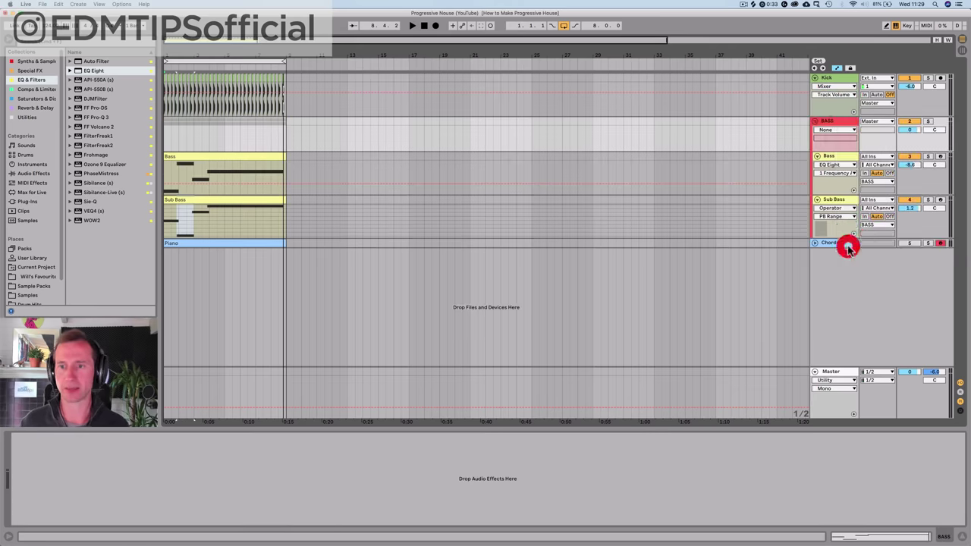
pyautogui.rightClick(841, 123)
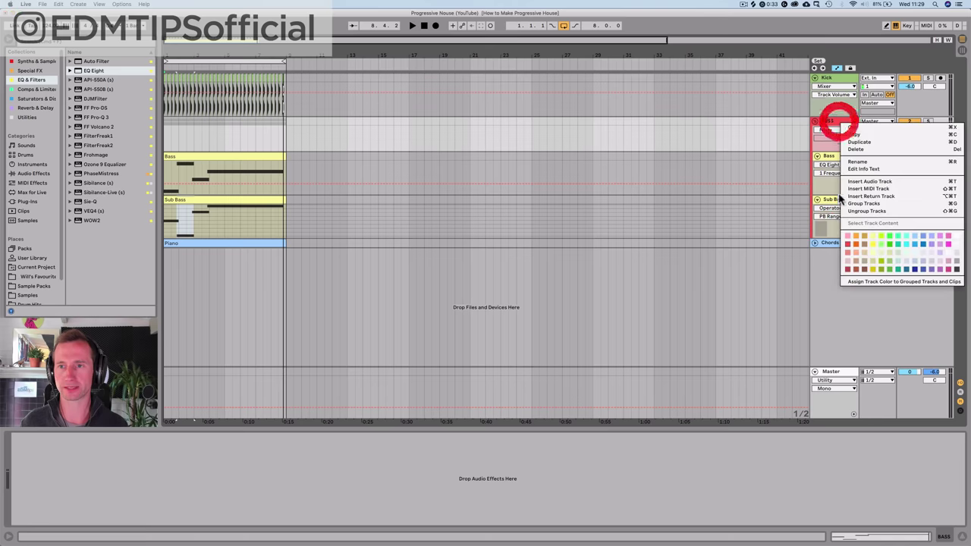
pyautogui.click(872, 271)
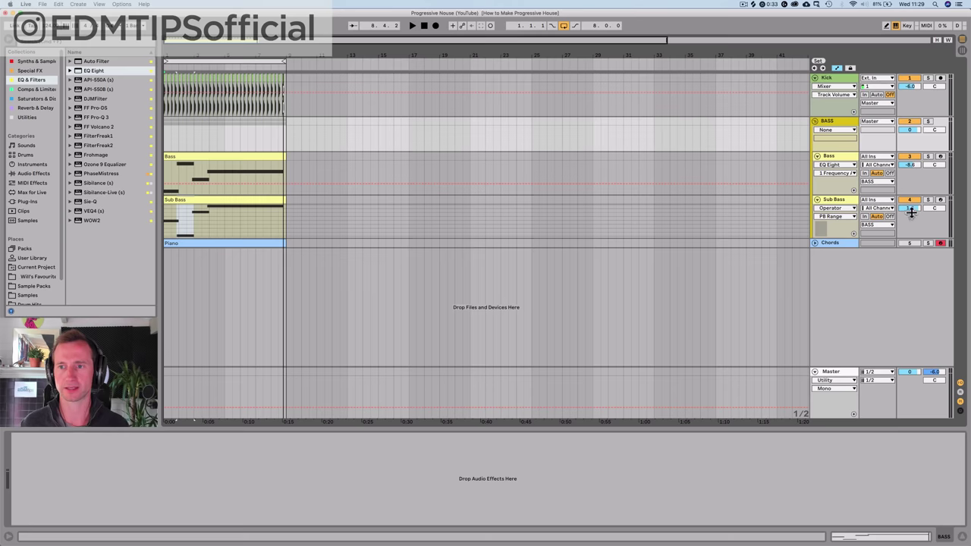
# - Lower the Sub Bass track's volume to 0.3 dB
pyautogui.moveTo(911, 213); pyautogui.dragTo(910, 209)
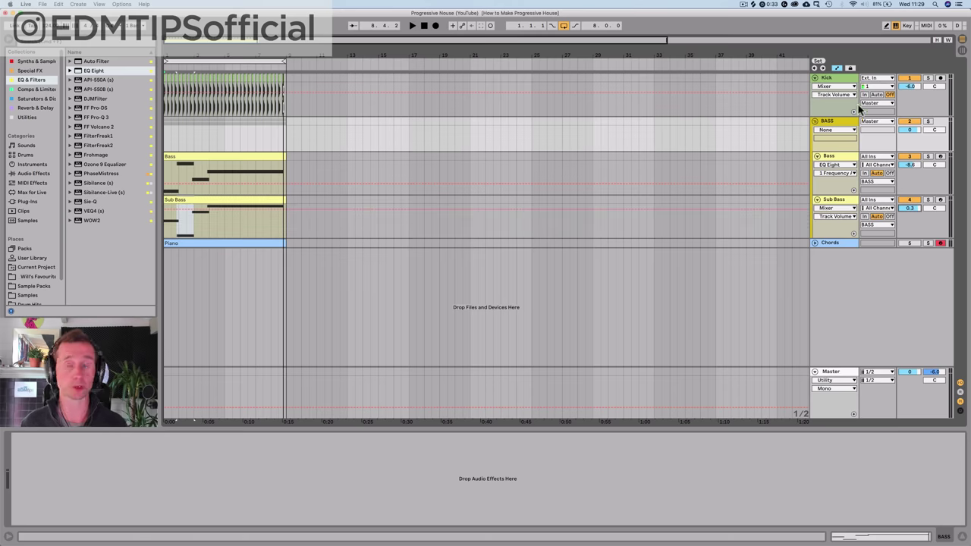
# - Add a Compressor from the Comps & Limiters collection to the BASS group
pyautogui.click(832, 125)
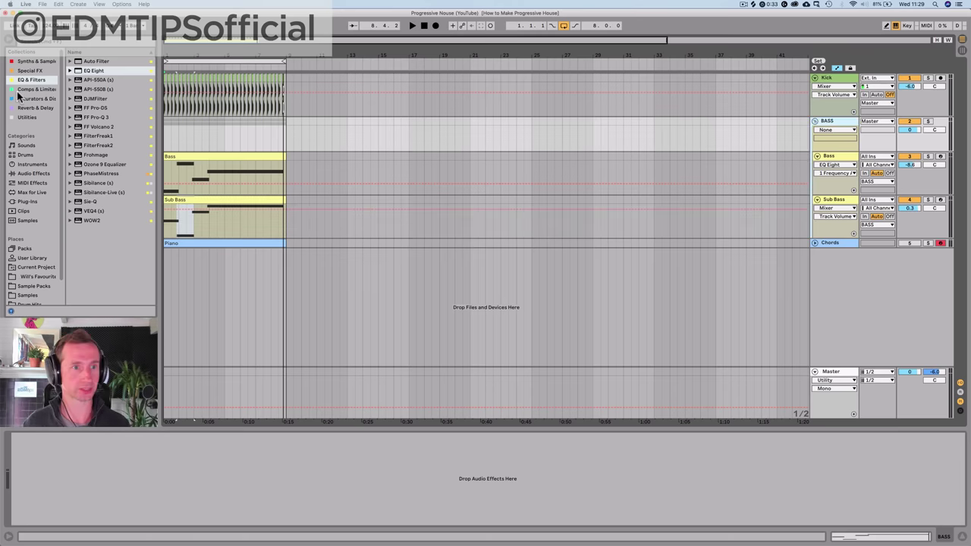
pyautogui.click(23, 89)
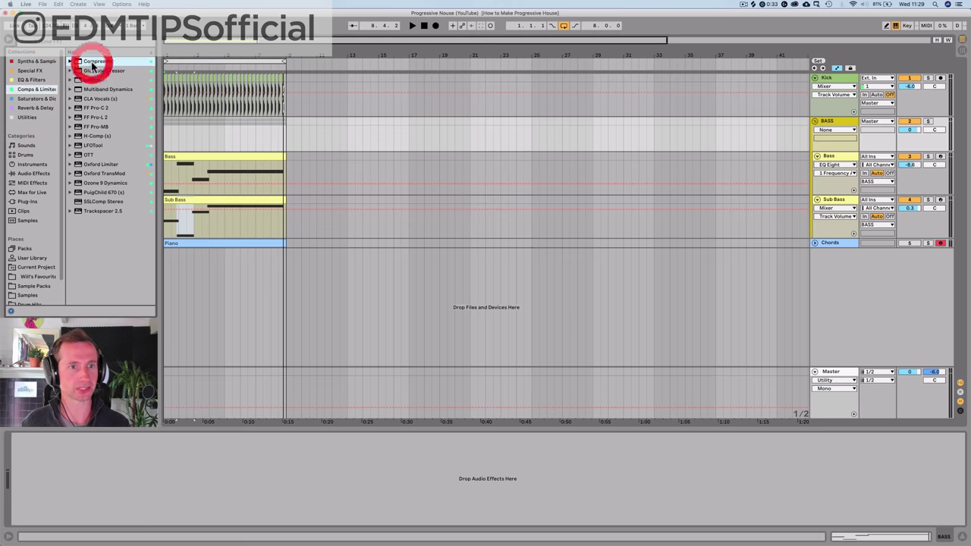
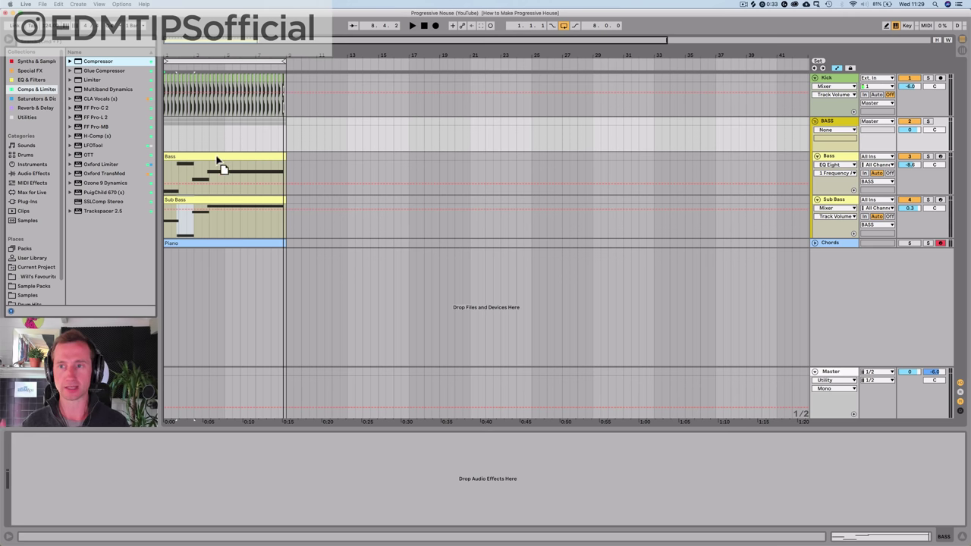
# - Add a Compressor to the BASS group, rename it Pump COMP, and expand its sidechain settings
pyautogui.moveTo(213, 144); pyautogui.dragTo(211, 144)
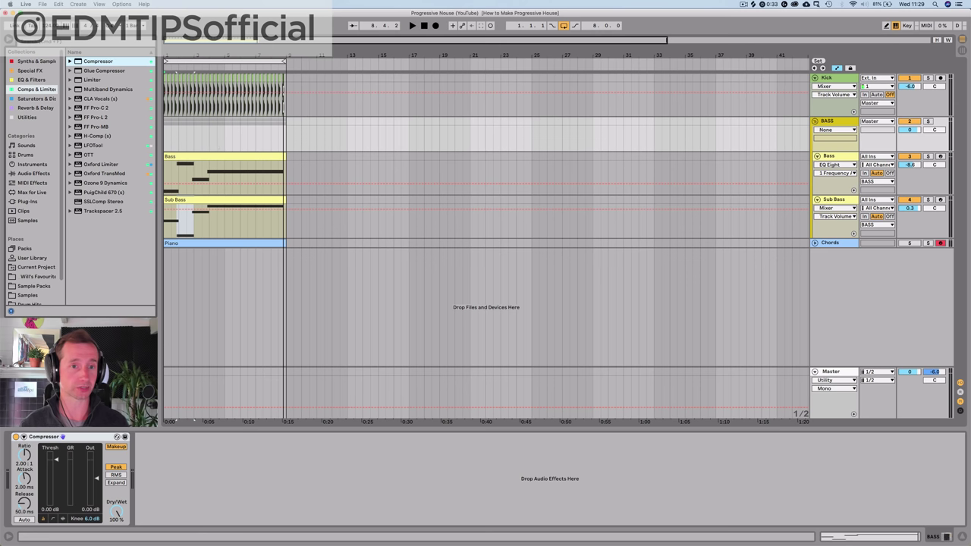
pyautogui.click(41, 438)
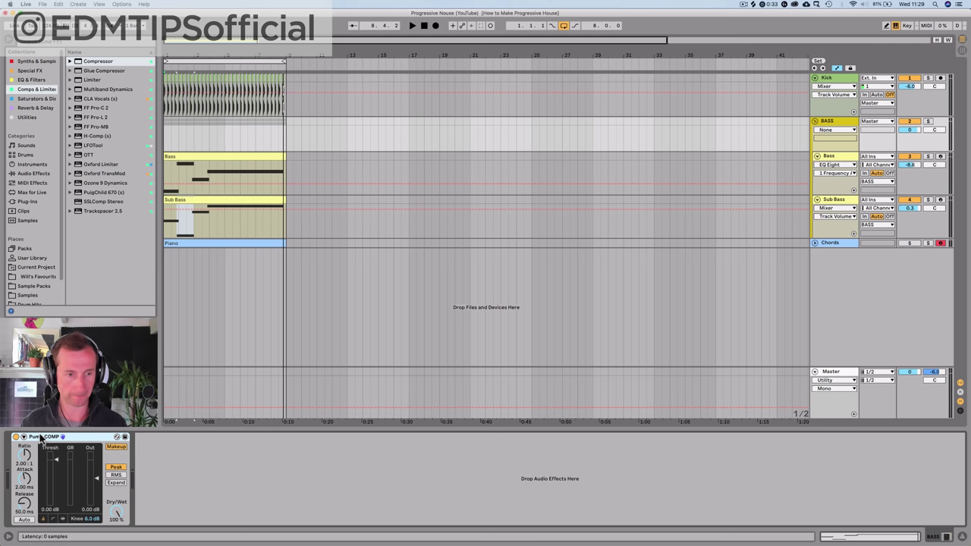
pyautogui.click(24, 437)
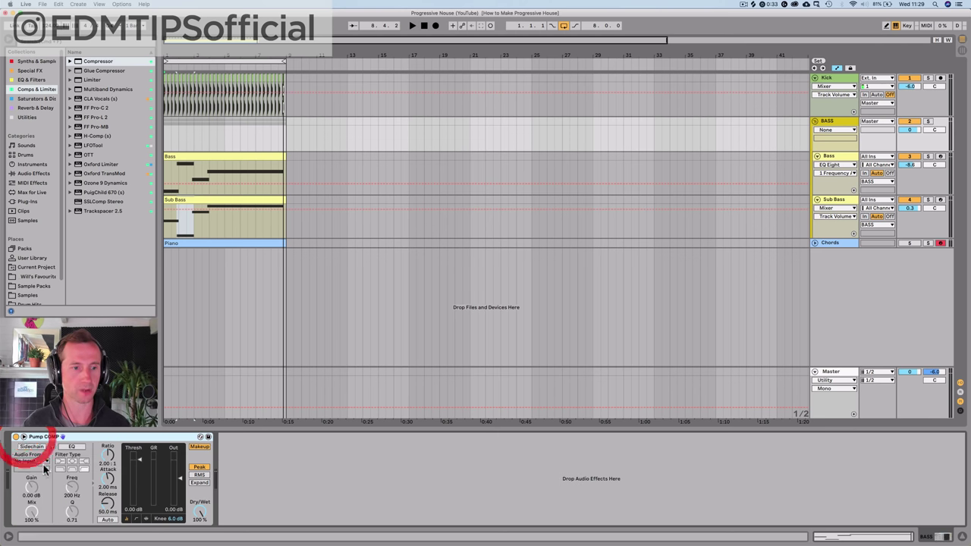
# - Create a new MIDI track above the Kick track and name it SC
pyautogui.click(845, 79)
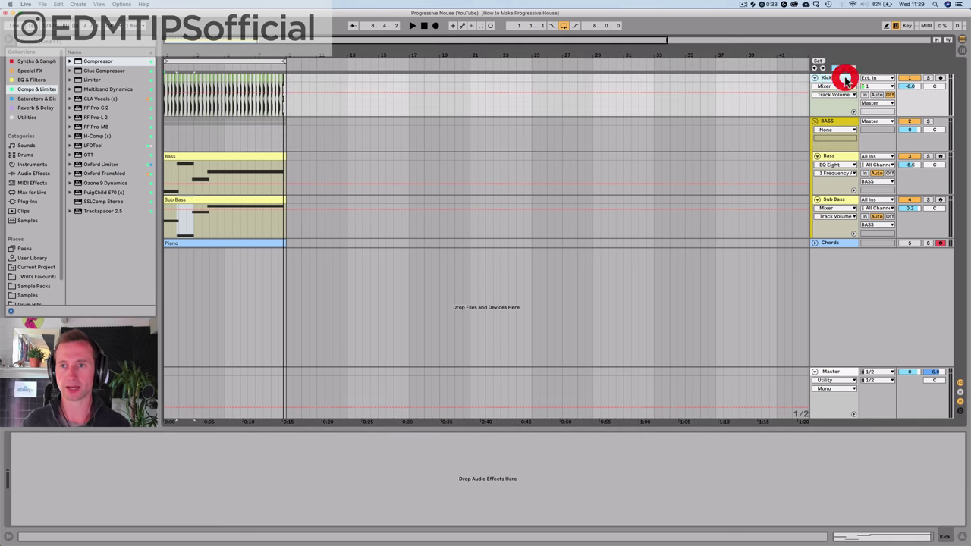
pyautogui.press('super+shift+t')
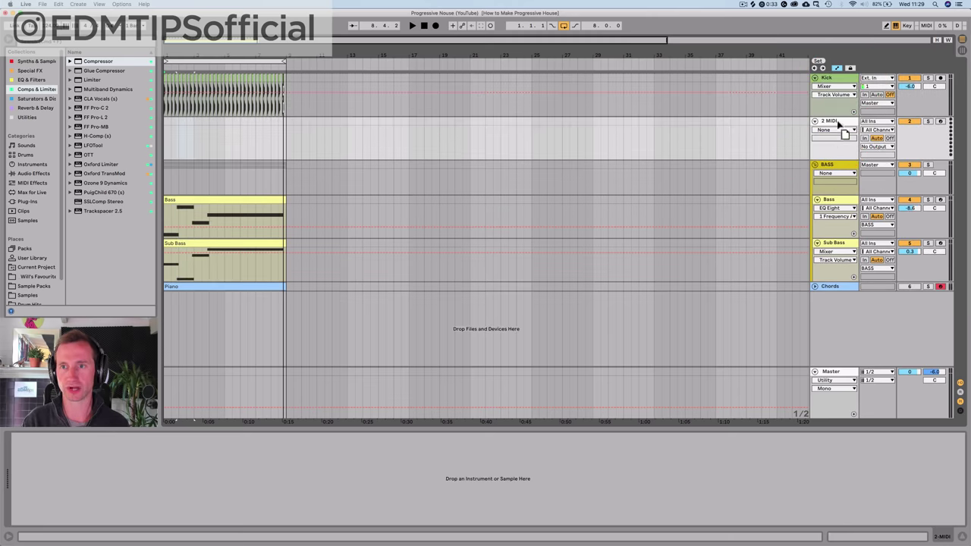
pyautogui.moveTo(837, 122); pyautogui.dragTo(834, 84)
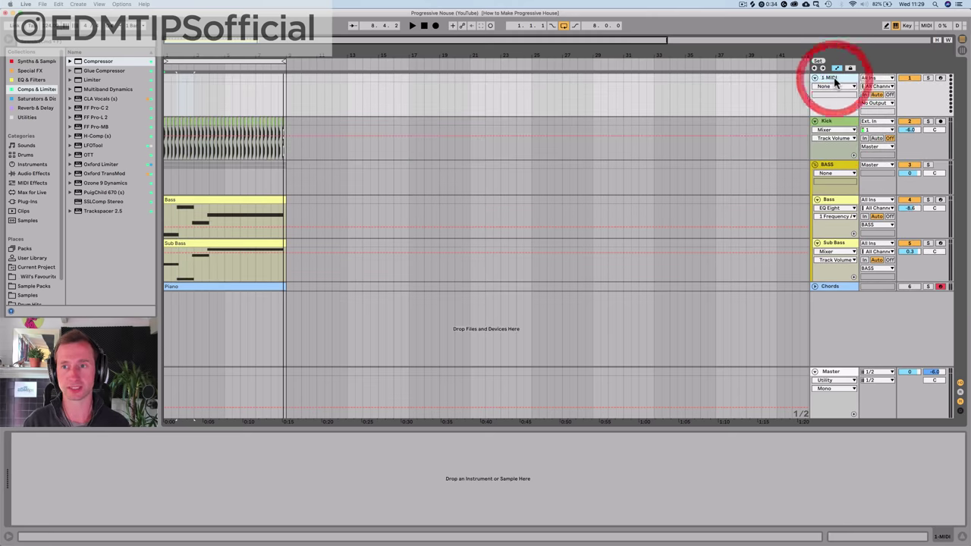
pyautogui.press('super+r')
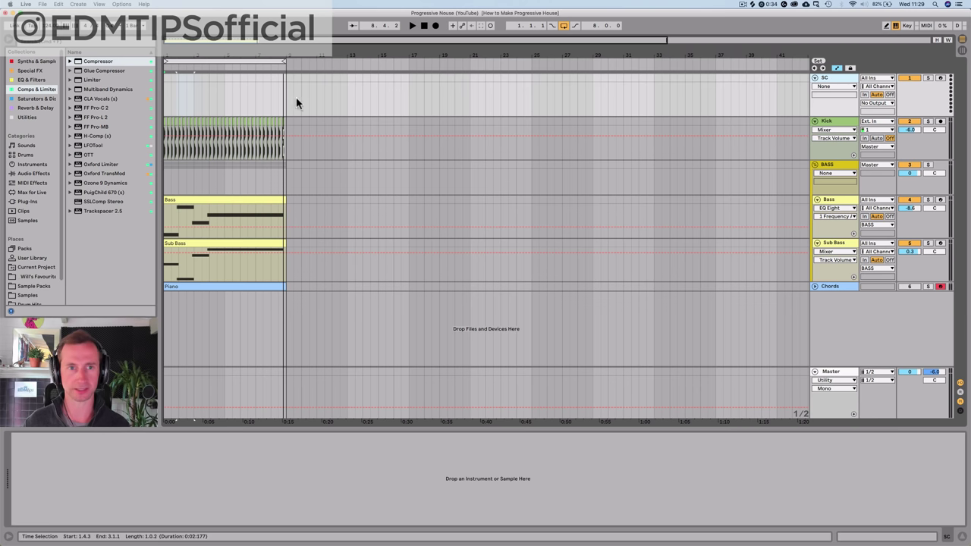
# - Insert an empty eight-bar MIDI clip on the SC track from bar 1 to bar 9 and return to its device view
pyautogui.moveTo(287, 102); pyautogui.dragTo(186, 98)
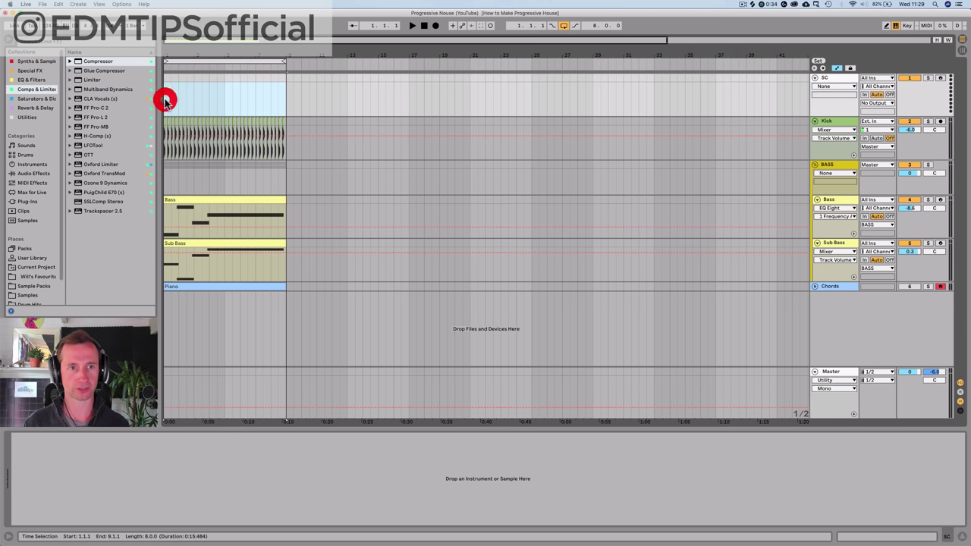
pyautogui.press('super+shift+m')
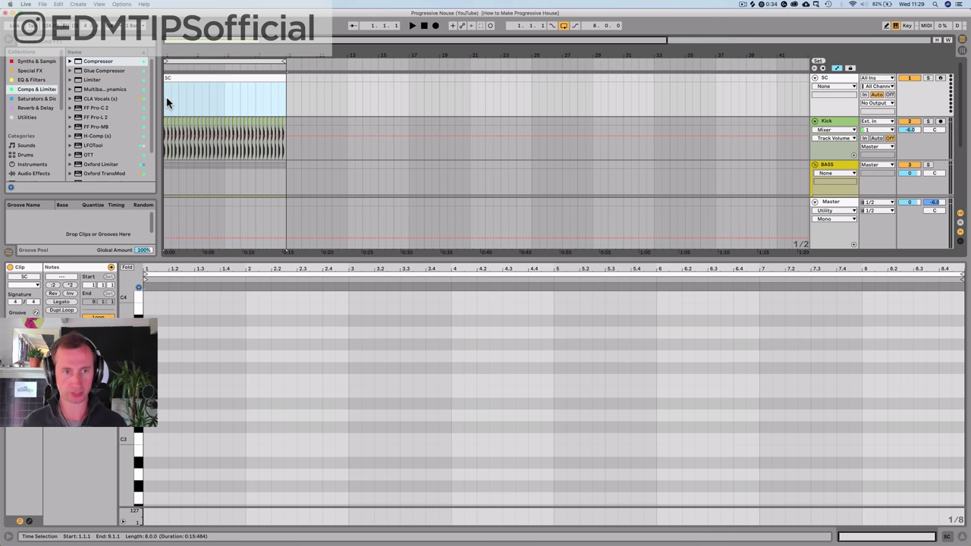
pyautogui.hotkey('shift', 'Tab')
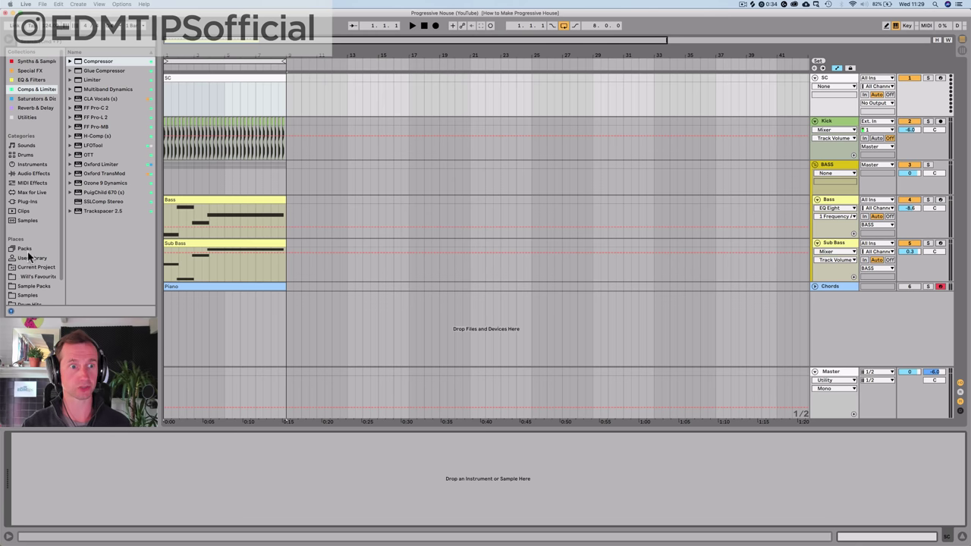
# - Audition the 808_CL2.wav sample in the Hi Hats (Closed) folder of Drum Hits
pyautogui.click(25, 295)
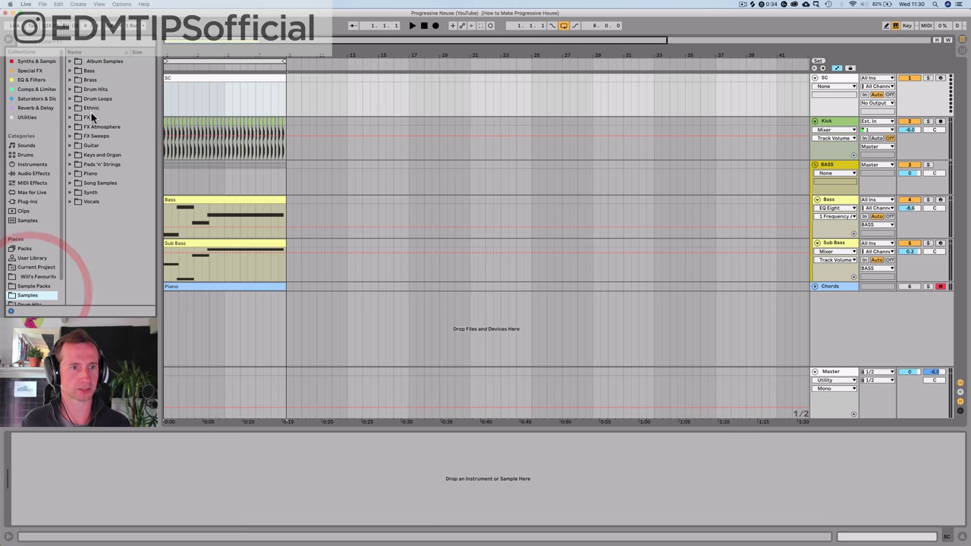
pyautogui.scroll(-2, 28, 243)
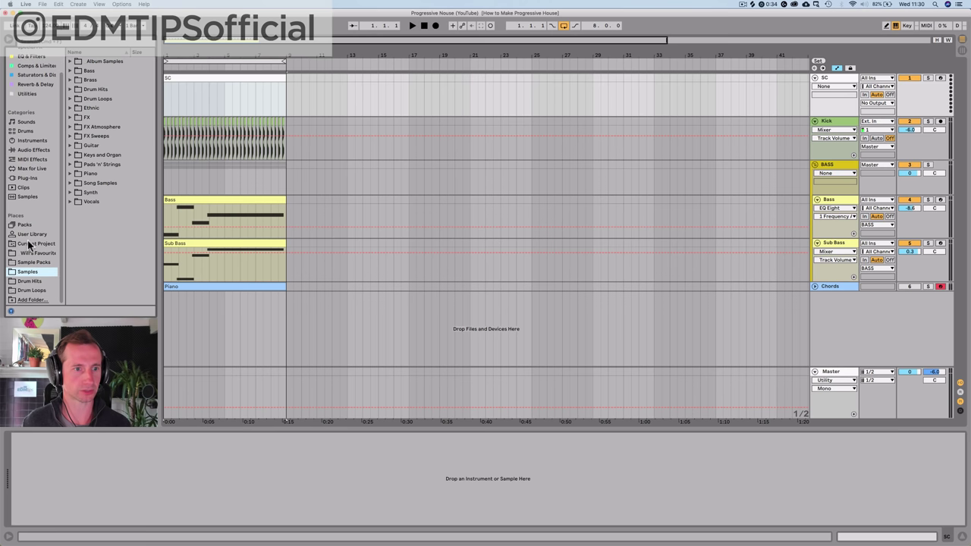
pyautogui.click(21, 282)
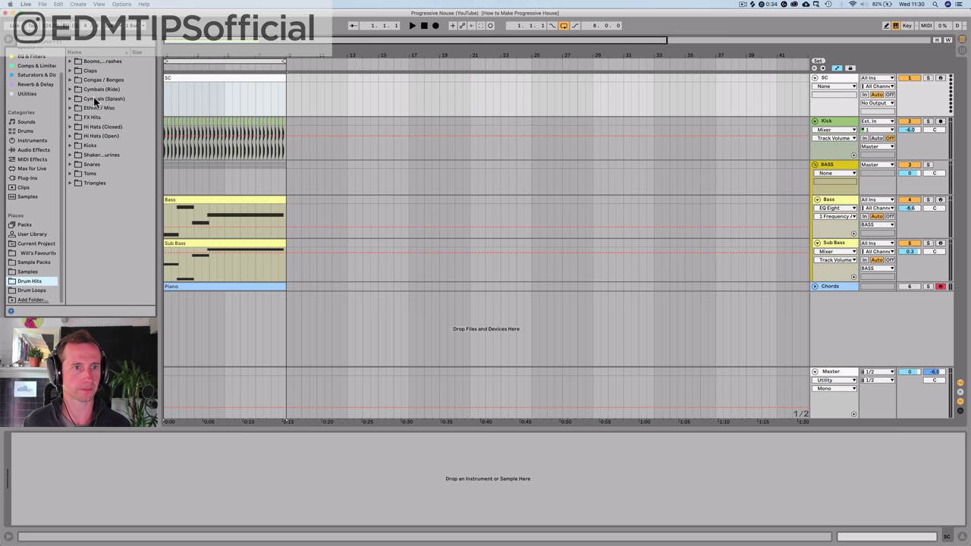
pyautogui.click(91, 128)
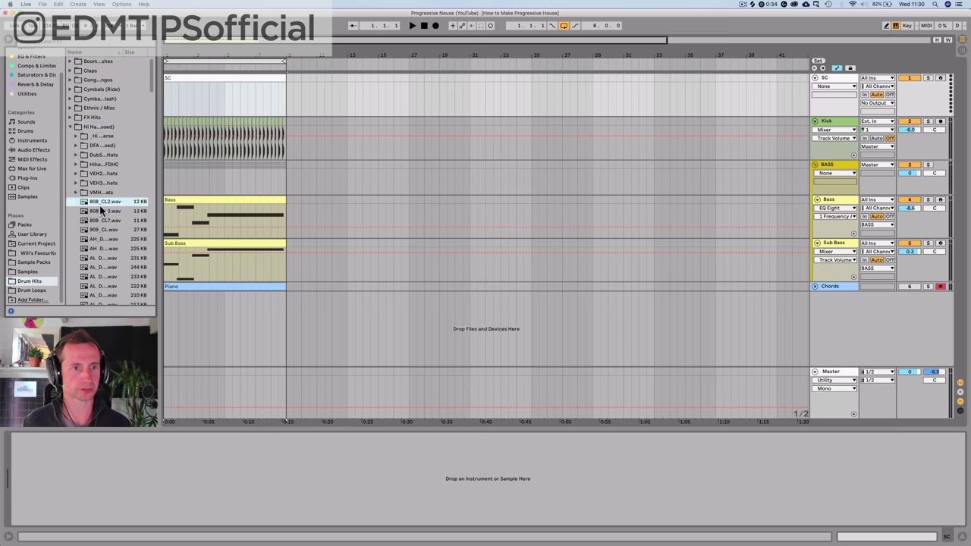
pyautogui.click(101, 210)
pyautogui.press('Up')
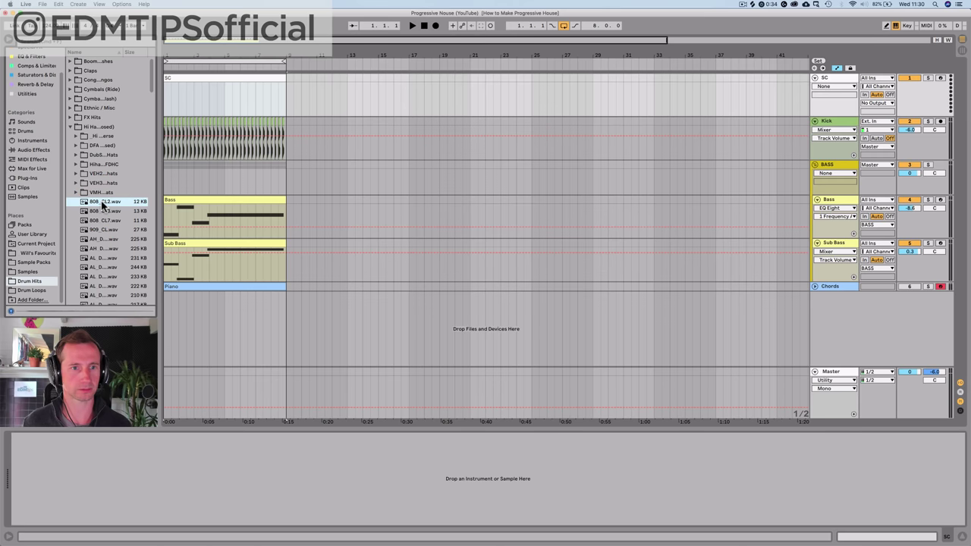
pyautogui.scroll(2, 39, 98)
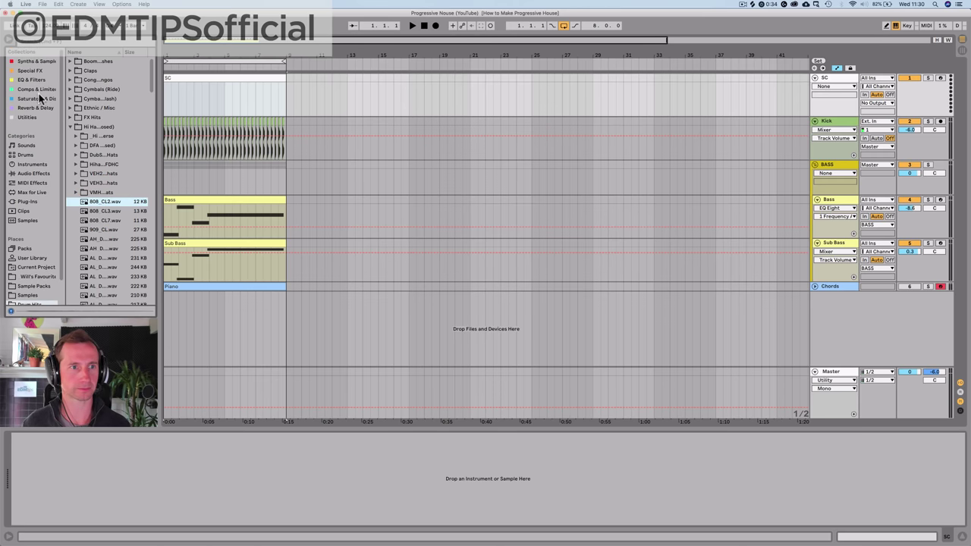
# - Load Sampler from the Synths & Samplers collection onto the SC track and convert it to Simpler
pyautogui.click(38, 63)
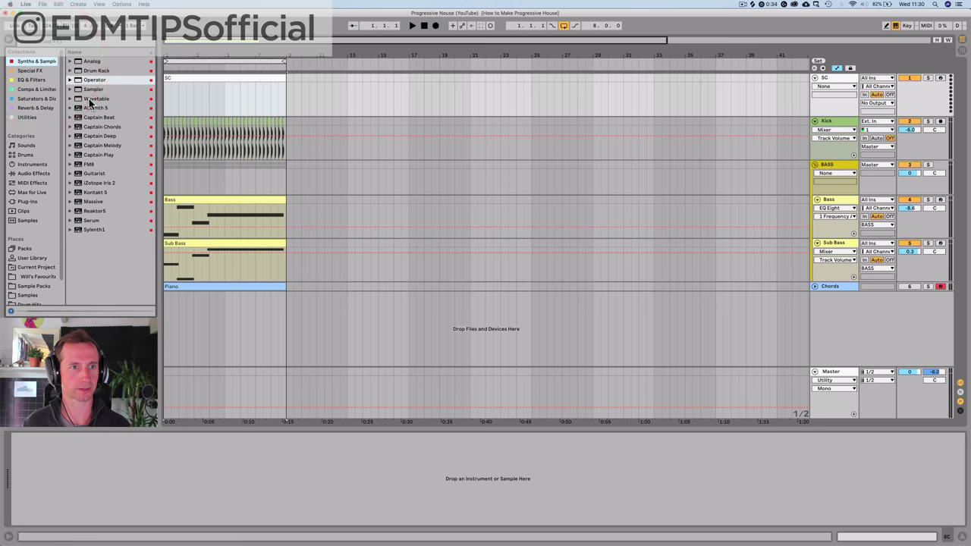
pyautogui.click(22, 71)
pyautogui.click(26, 64)
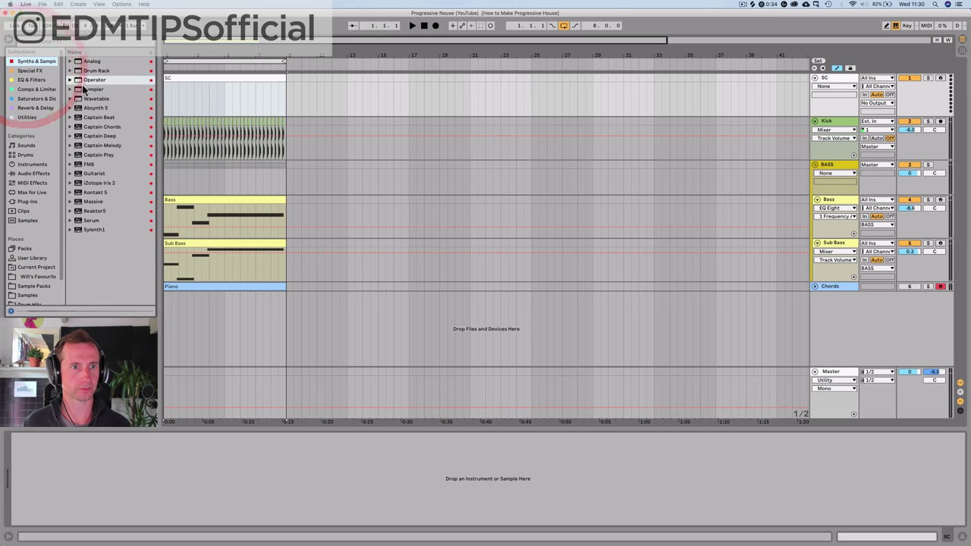
pyautogui.moveTo(87, 90); pyautogui.dragTo(106, 91)
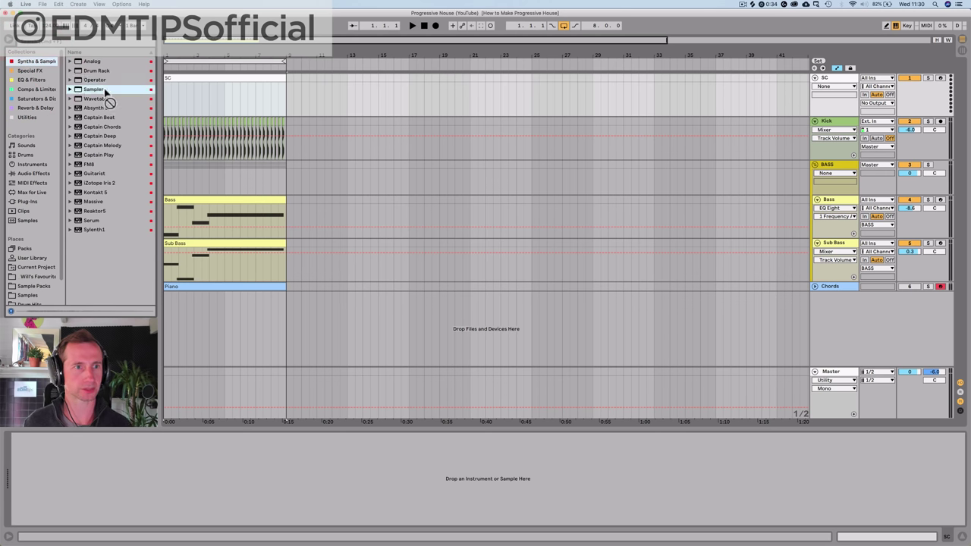
pyautogui.moveTo(90, 306); pyautogui.dragTo(58, 488)
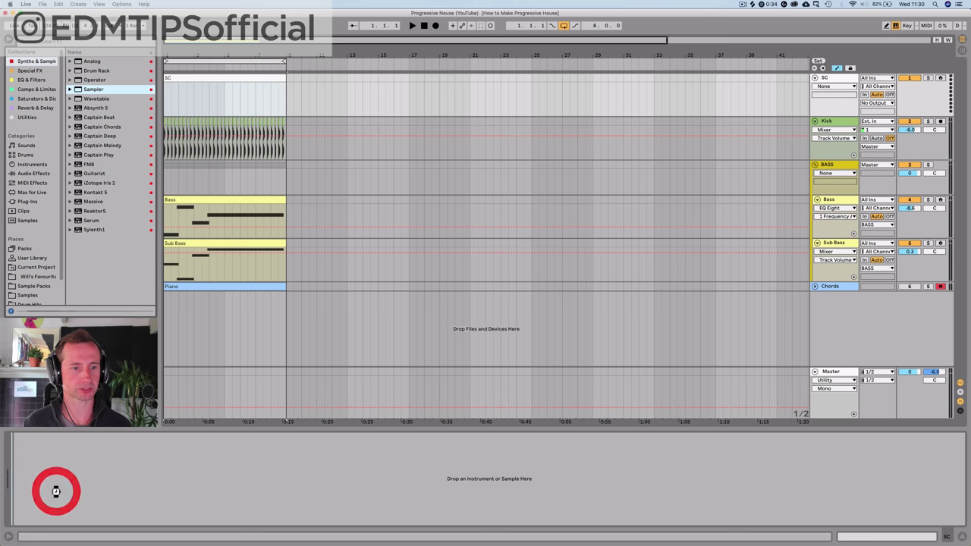
pyautogui.rightClick(70, 438)
pyautogui.click(91, 432)
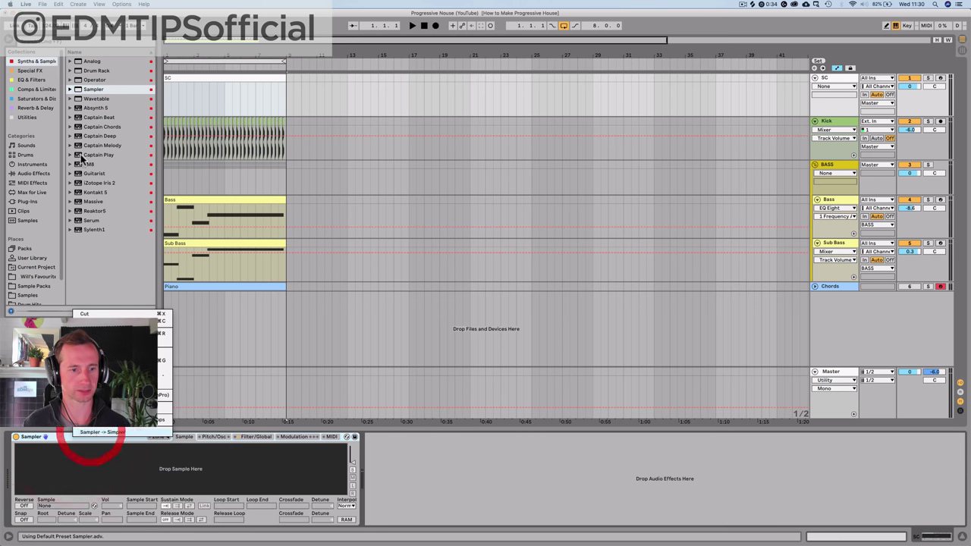
# - Load 808_CL2.wav from Drum Hits into the Simpler and move the sample start to the onset of the sound
pyautogui.click(24, 296)
pyautogui.scroll(-1, 30, 288)
pyautogui.click(30, 280)
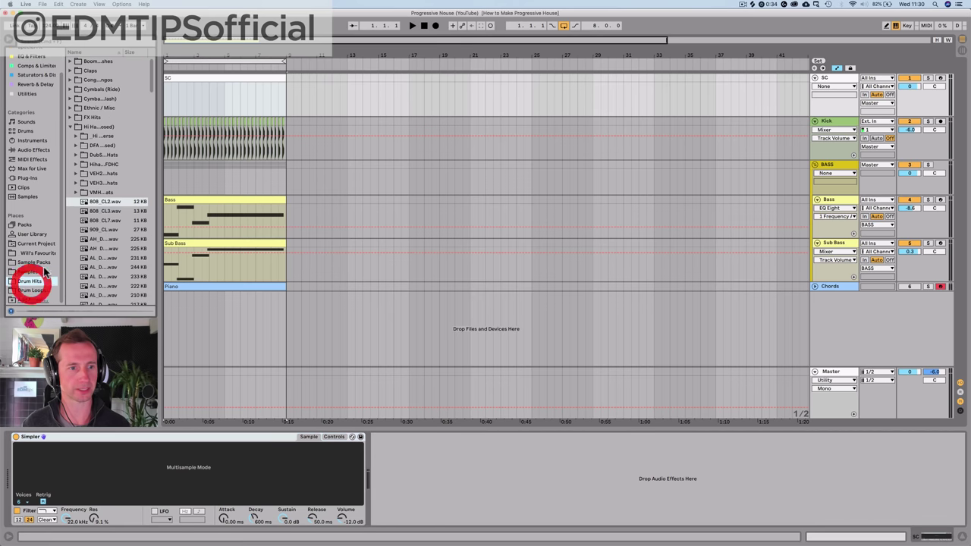
pyautogui.moveTo(113, 202); pyautogui.dragTo(96, 463)
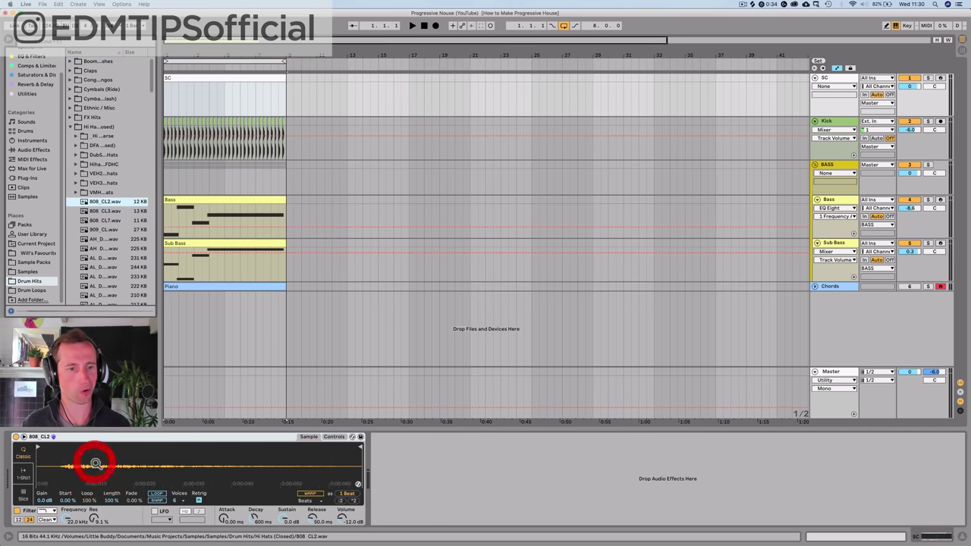
pyautogui.moveTo(38, 447); pyautogui.dragTo(62, 449)
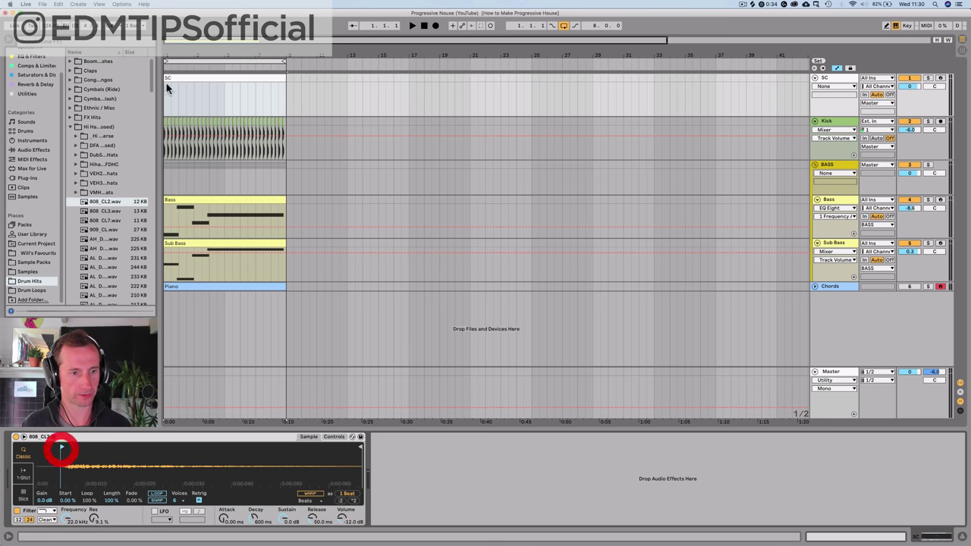
# - Add C3 eighth notes to the SC clip on the first two beats of bar 1
pyautogui.doubleClick(184, 78)
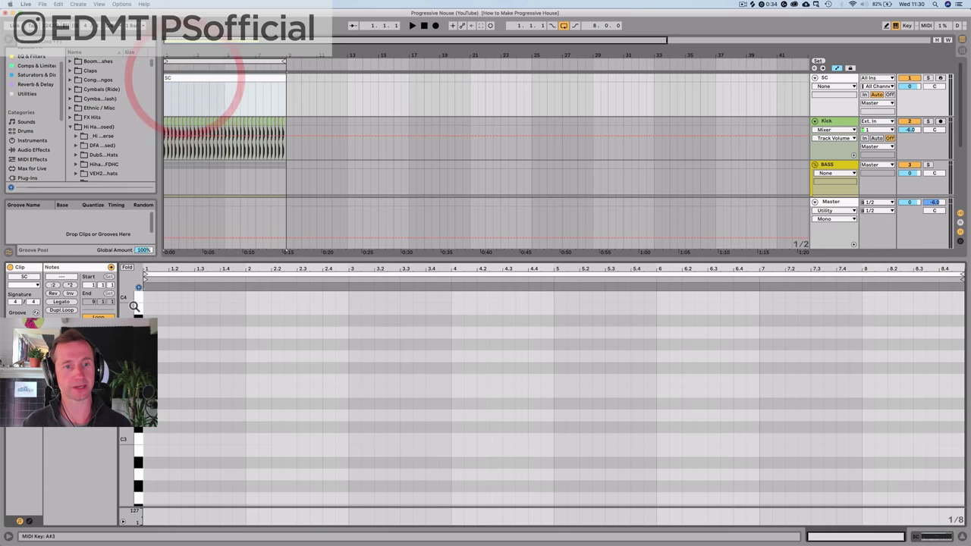
pyautogui.click(137, 440)
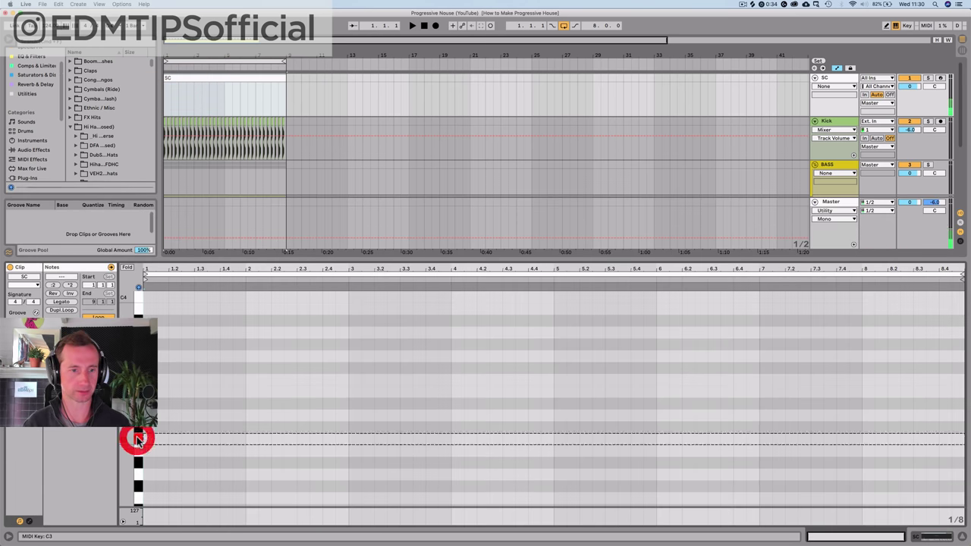
pyautogui.doubleClick(144, 439)
pyautogui.press('space')
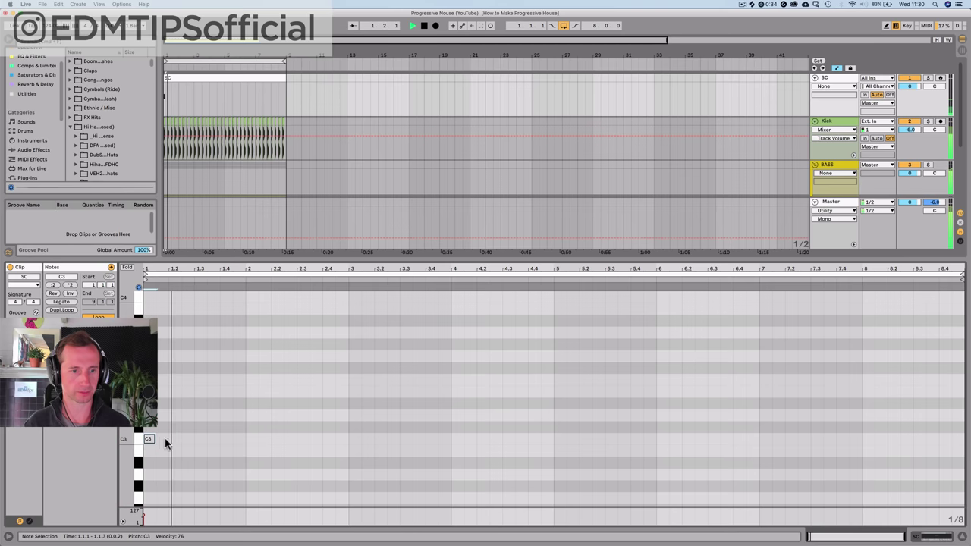
pyautogui.press('space')
pyautogui.doubleClick(175, 441)
pyautogui.moveTo(192, 441); pyautogui.dragTo(174, 437)
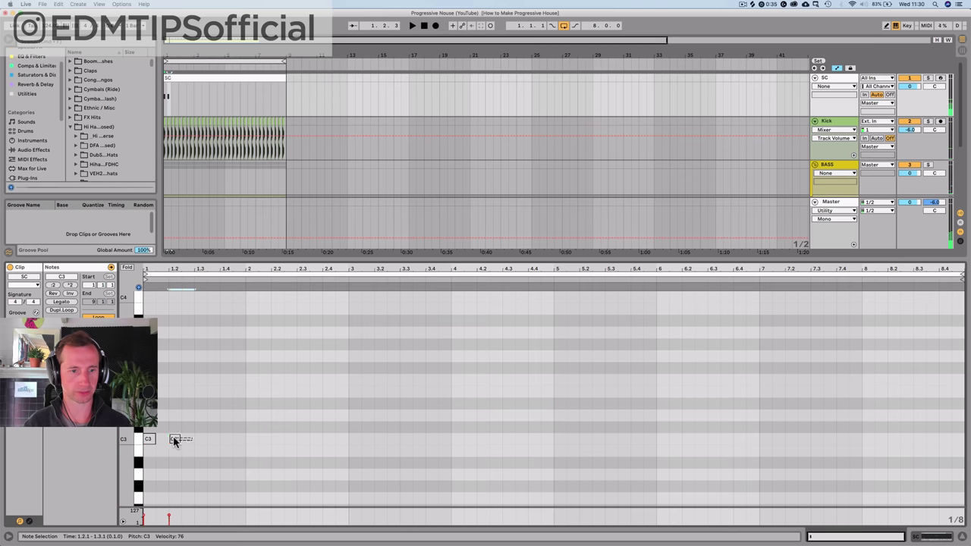
# - Duplicate the second C3 note onto every following beat until the end of bar 8
pyautogui.click(173, 438)
pyautogui.press('super+d')
pyautogui.press('super+d')
pyautogui.press('super+d')
pyautogui.press('super+d')
pyautogui.press('super+d')
pyautogui.press('super+d')
pyautogui.press('super+d')
pyautogui.press('super+d')
pyautogui.press('super+d')
pyautogui.press('super+d')
pyautogui.press('super+d')
pyautogui.press('super+d')
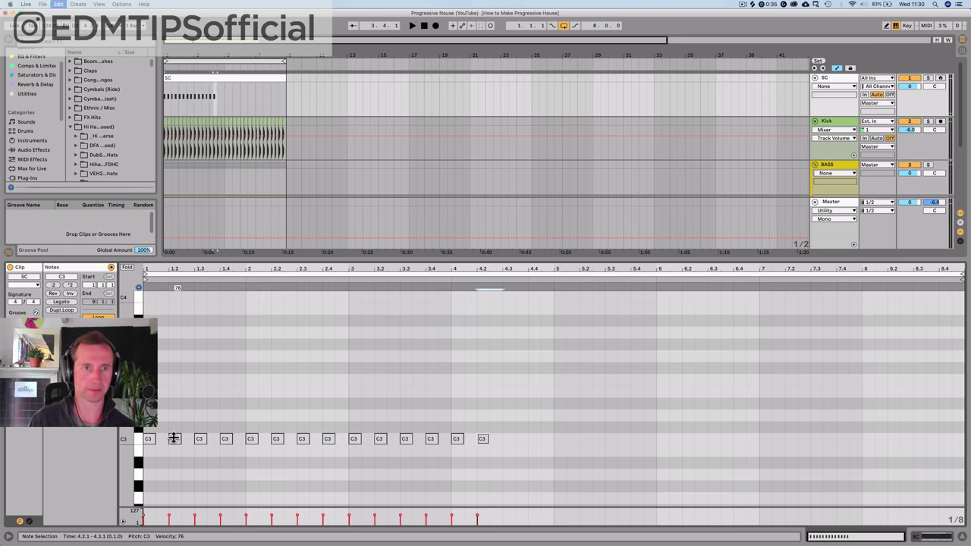
pyautogui.press('super+d')
pyautogui.press('super+d')
pyautogui.press('super+d')
pyautogui.press('super+d')
pyautogui.press('super+d')
pyautogui.press('super+d')
pyautogui.press('super+d')
pyautogui.press('super+d')
pyautogui.press('super+d')
pyautogui.press('super+d')
pyautogui.press('super+d')
pyautogui.press('super+d')
pyautogui.press('super+d')
pyautogui.press('super+d')
pyautogui.press('super+d')
pyautogui.press('super+d')
pyautogui.press('super+d')
pyautogui.press('super+d')
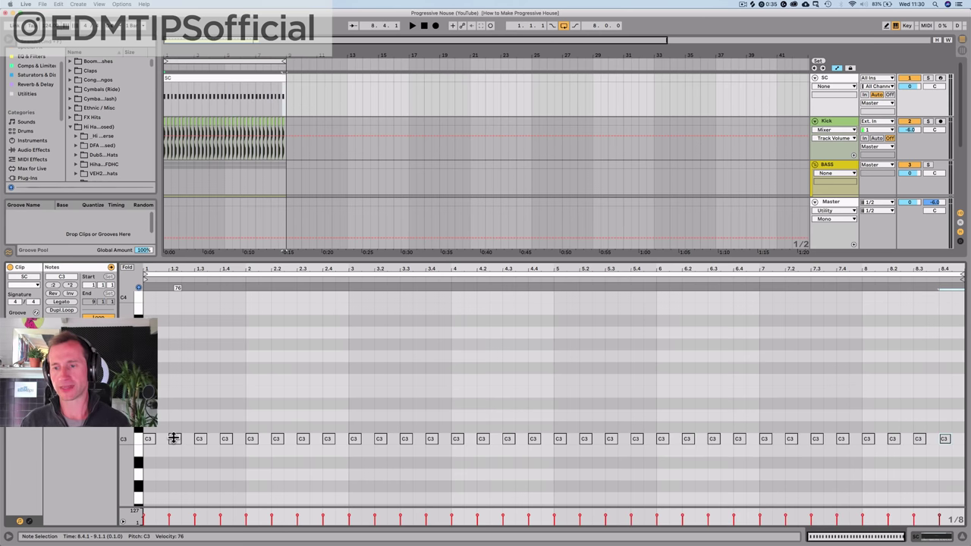
# - During playback, route the SC track's output to Sends Only, fold the track, and stop playback
pyautogui.press('space')
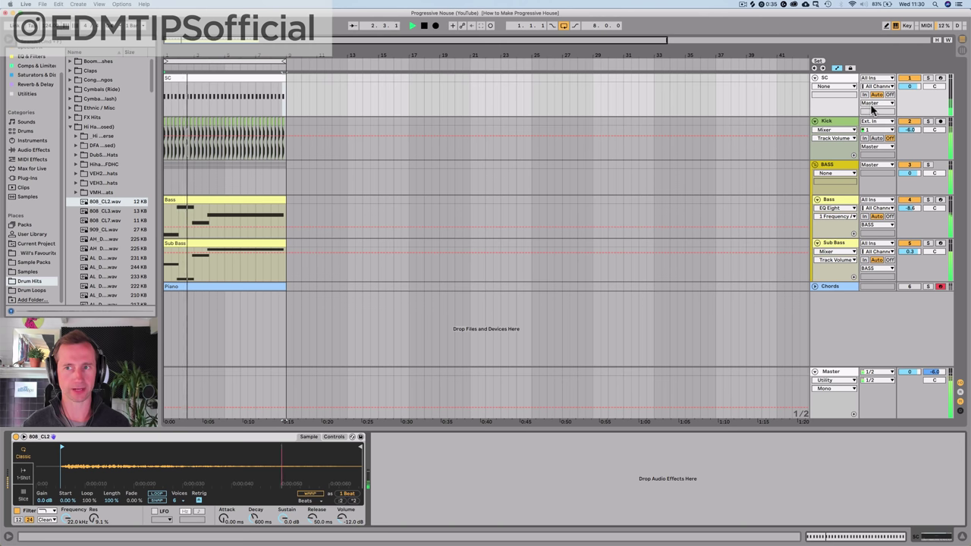
pyautogui.click(871, 103)
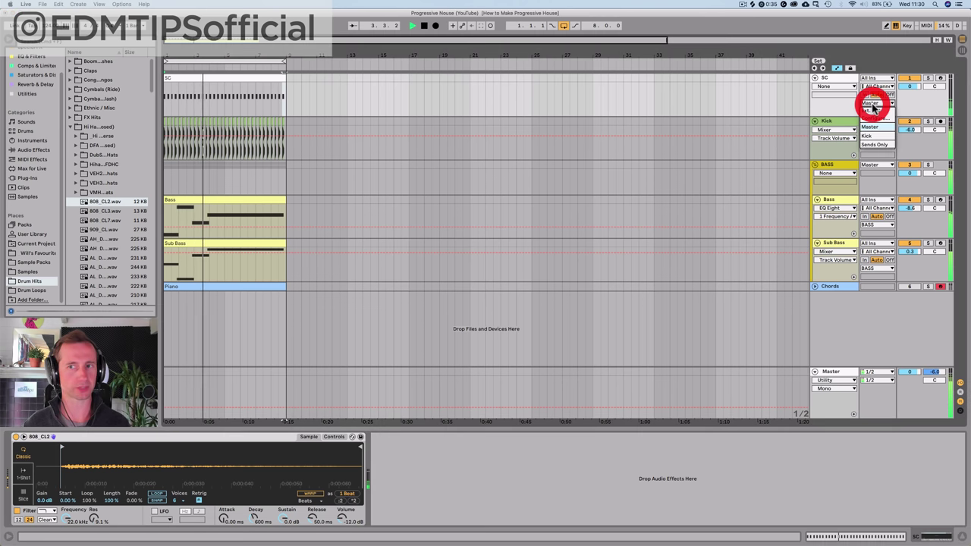
pyautogui.click(871, 144)
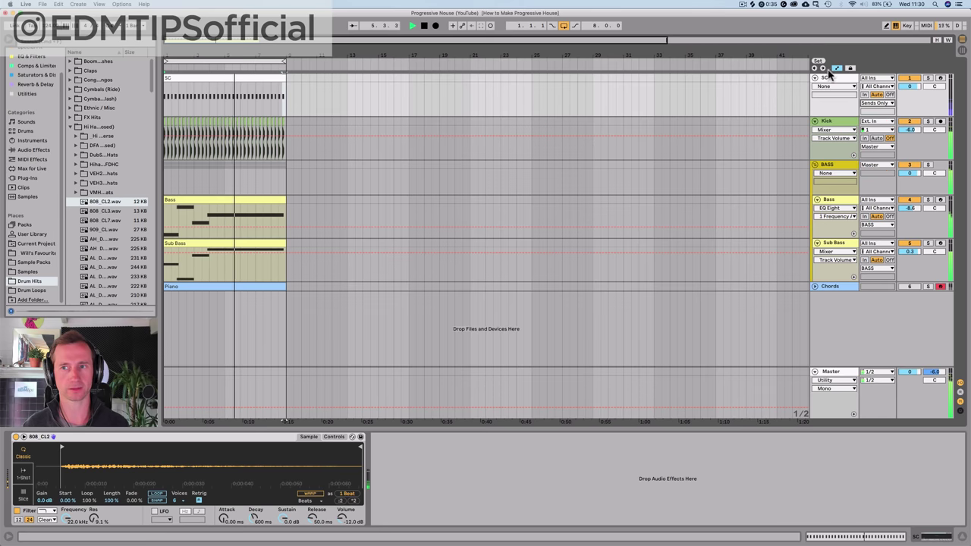
pyautogui.click(815, 77)
pyautogui.press('space')
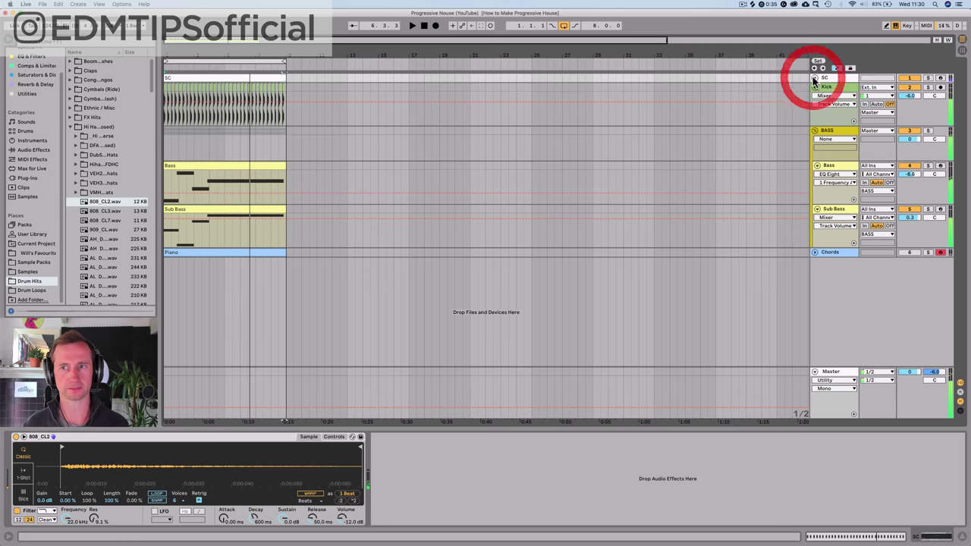
pyautogui.click(834, 253)
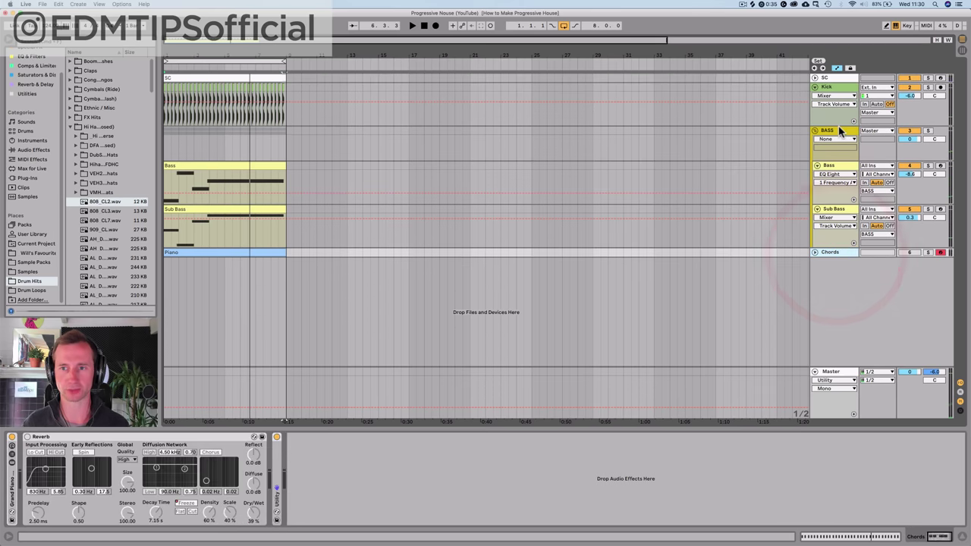
# - Turn on Sidechain in the BASS group's Pump COMP and set its Audio From source to SC
pyautogui.click(837, 127)
pyautogui.click(32, 446)
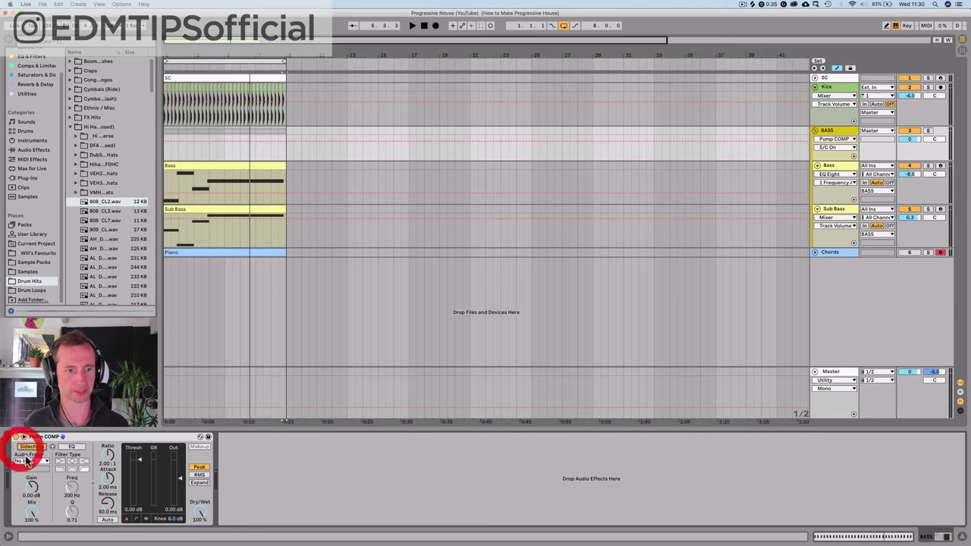
pyautogui.click(29, 461)
pyautogui.click(23, 469)
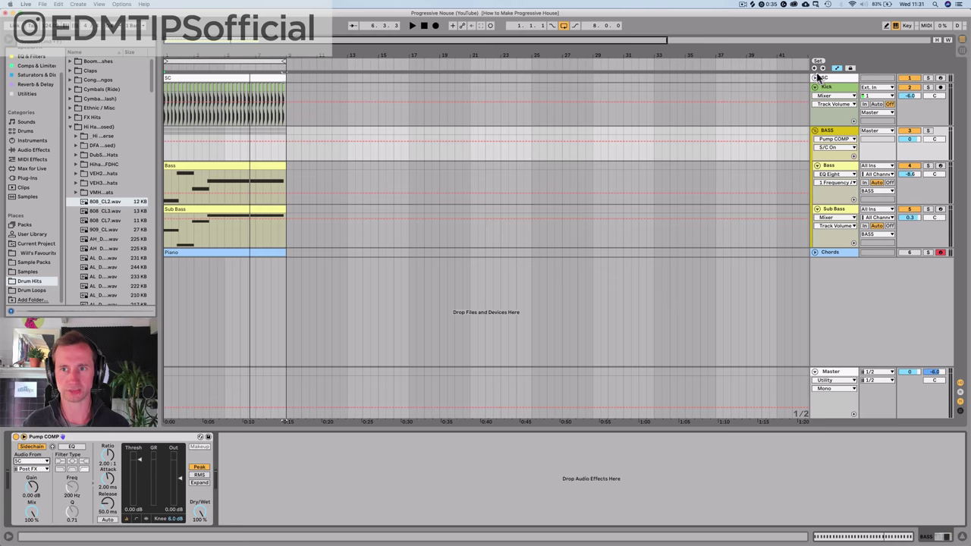
# - During playback, set Pump COMP's threshold to -inf dB, ratio to inf : 1, attack to 0.02 ms and release to 37.4 ms
pyautogui.moveTo(138, 459); pyautogui.dragTo(139, 505)
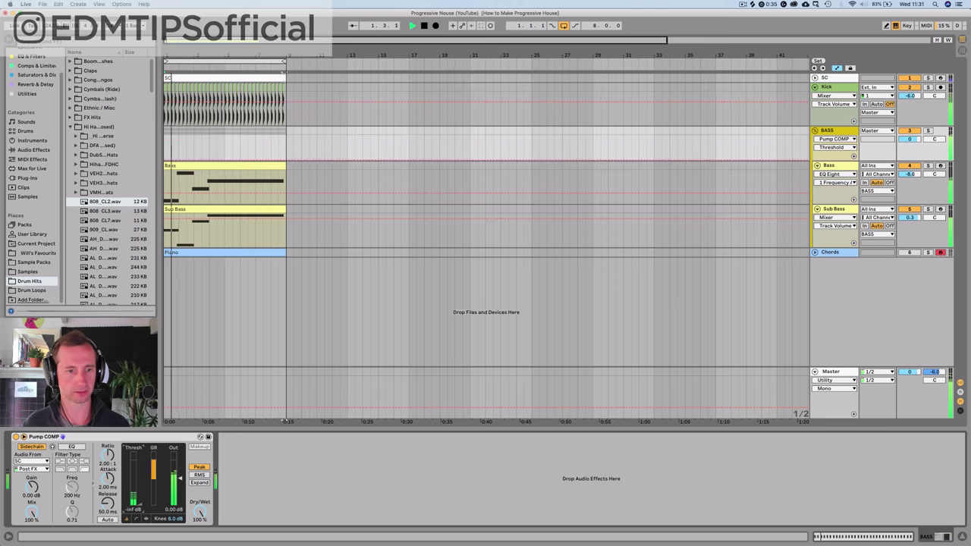
pyautogui.click(108, 455)
pyautogui.moveTo(108, 455); pyautogui.dragTo(108, 413)
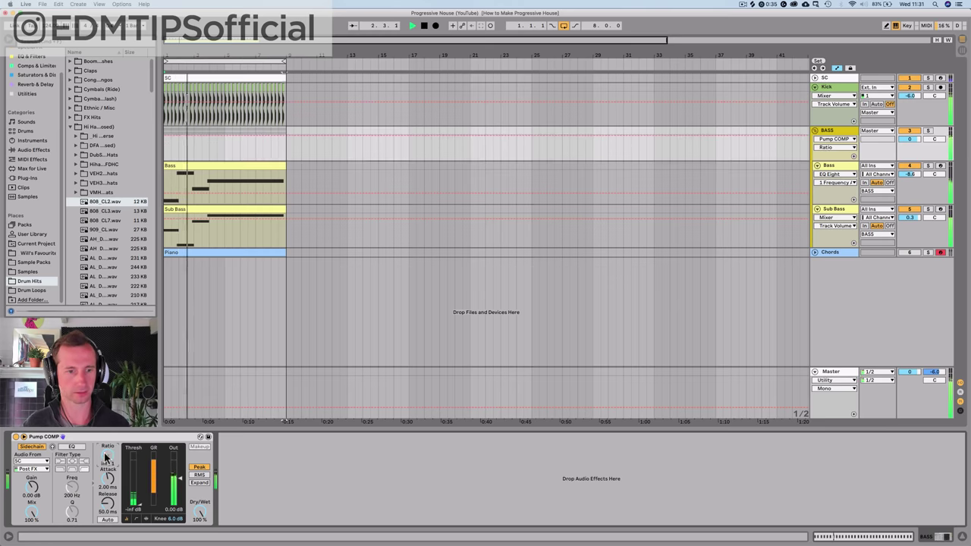
pyautogui.moveTo(109, 481); pyautogui.dragTo(108, 531)
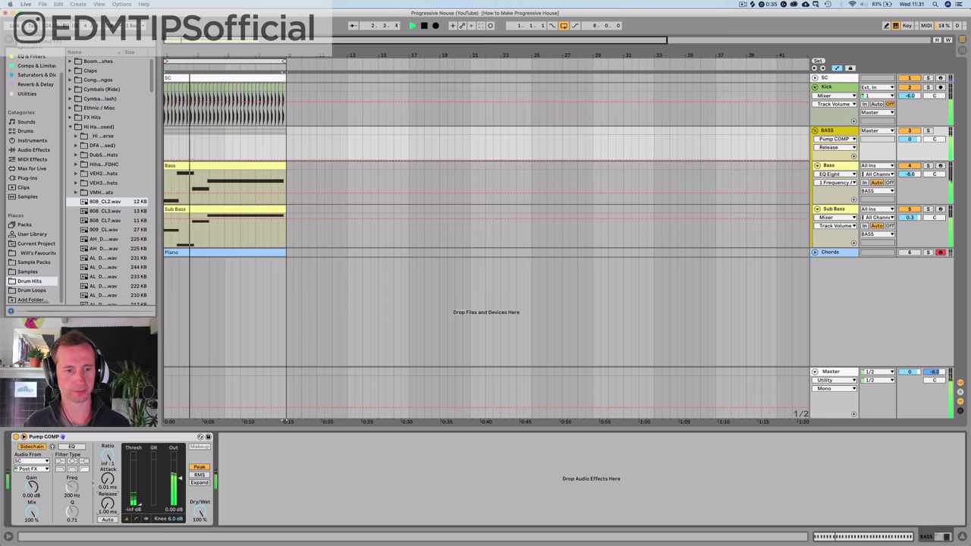
pyautogui.moveTo(107, 502); pyautogui.dragTo(107, 478)
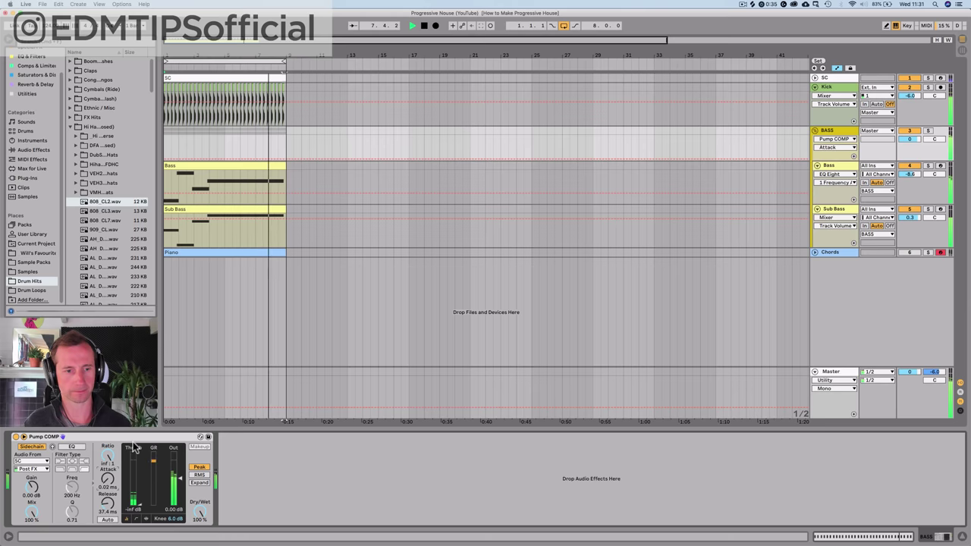
pyautogui.press('space')
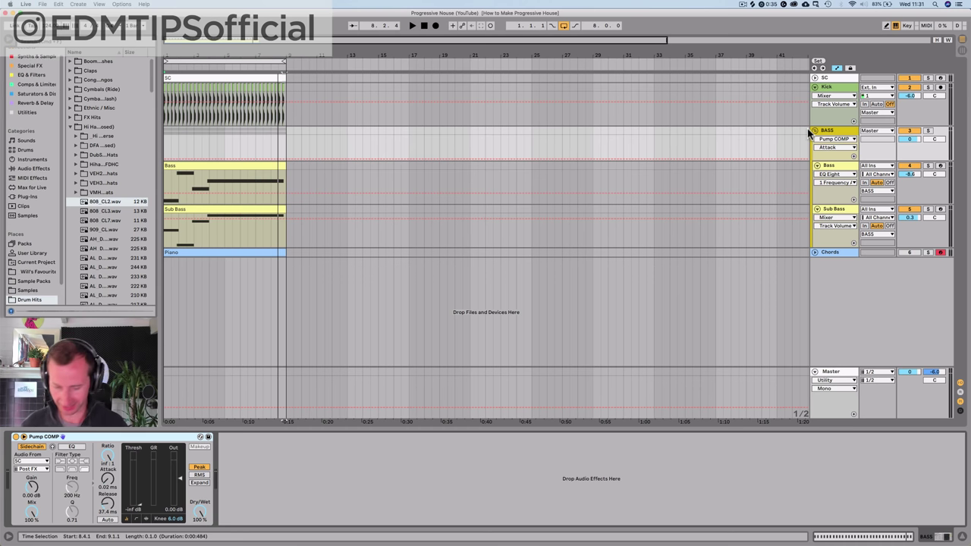
# - Fold the BASS group and insert a MIDI track below the Kick track
pyautogui.click(812, 131)
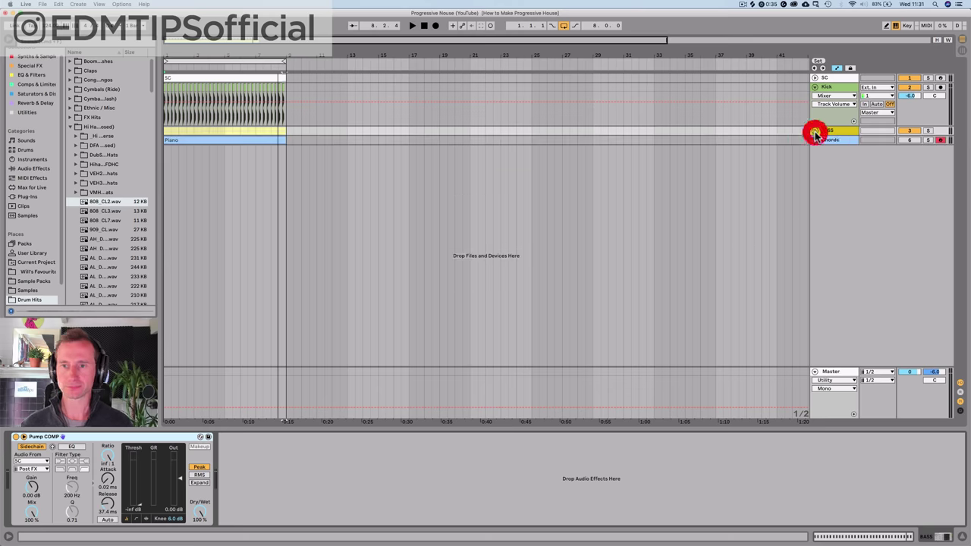
pyautogui.click(835, 87)
pyautogui.press('super+shift+t')
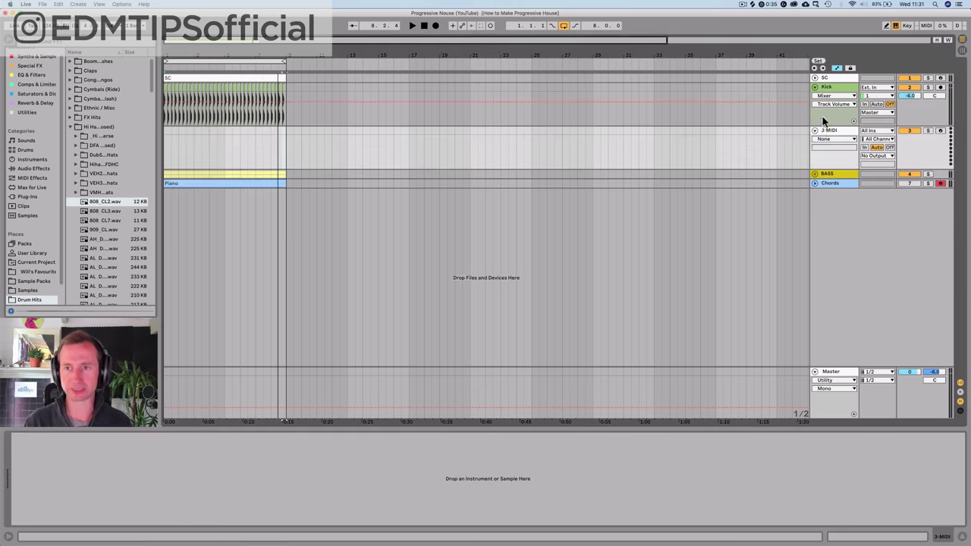
# - Rename the new MIDI track as Drums and colour it green
pyautogui.click(823, 133)
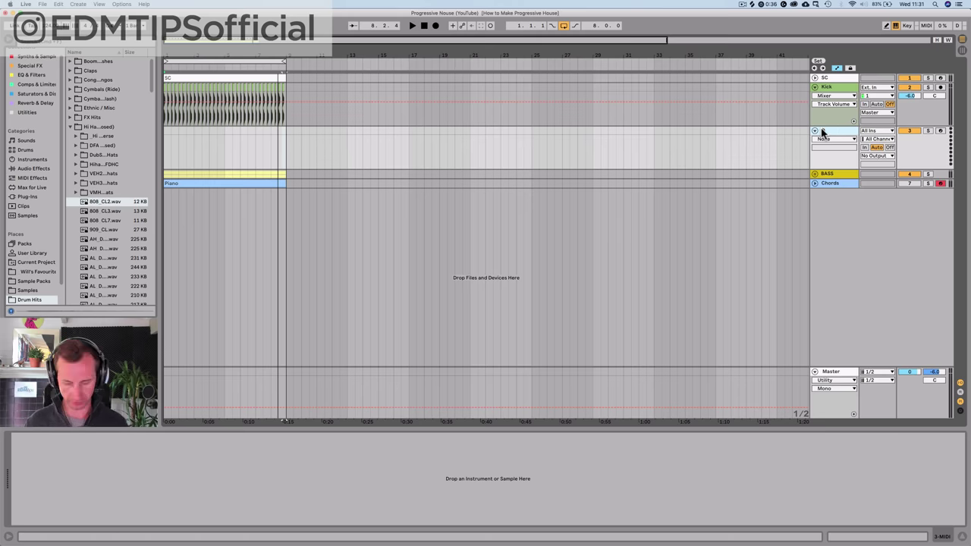
pyautogui.rightClick(822, 133)
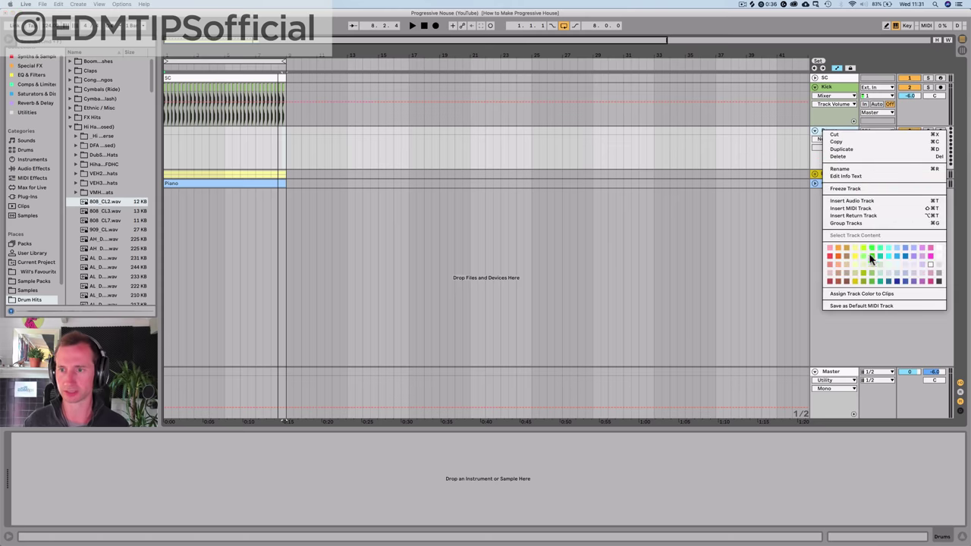
pyautogui.click(871, 274)
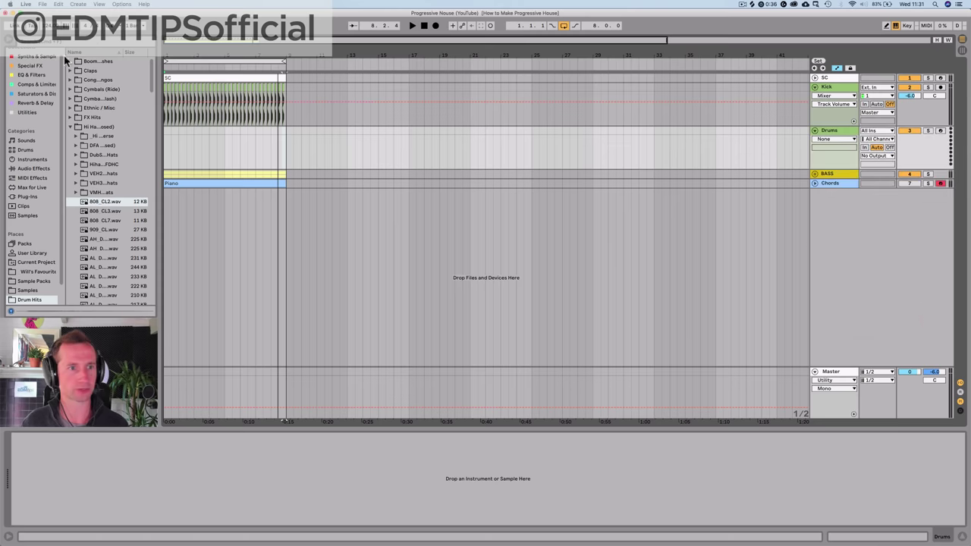
# - Load a Drum Rack from Synths & Samplers onto the Drums track and rename the rack as Drums
pyautogui.click(37, 62)
pyautogui.moveTo(95, 70); pyautogui.dragTo(192, 155)
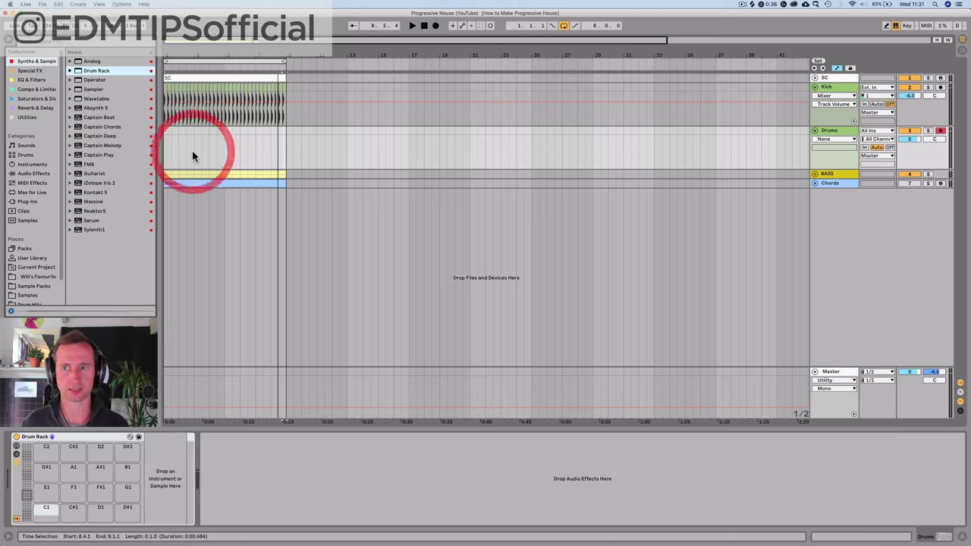
pyautogui.click(28, 439)
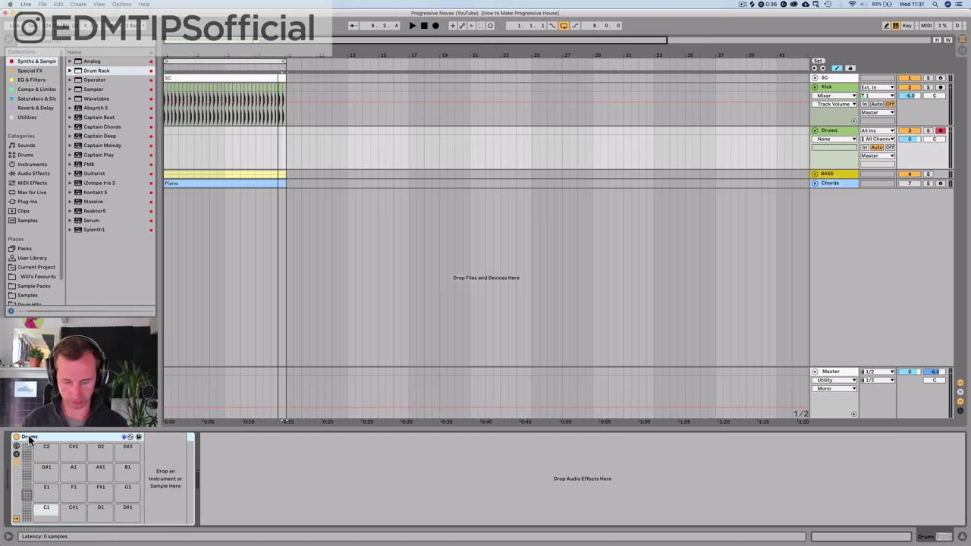
# - Play the arrangement briefly, then create an empty eight-bar MIDI clip on the Drums track from bar 1
pyautogui.press('space')
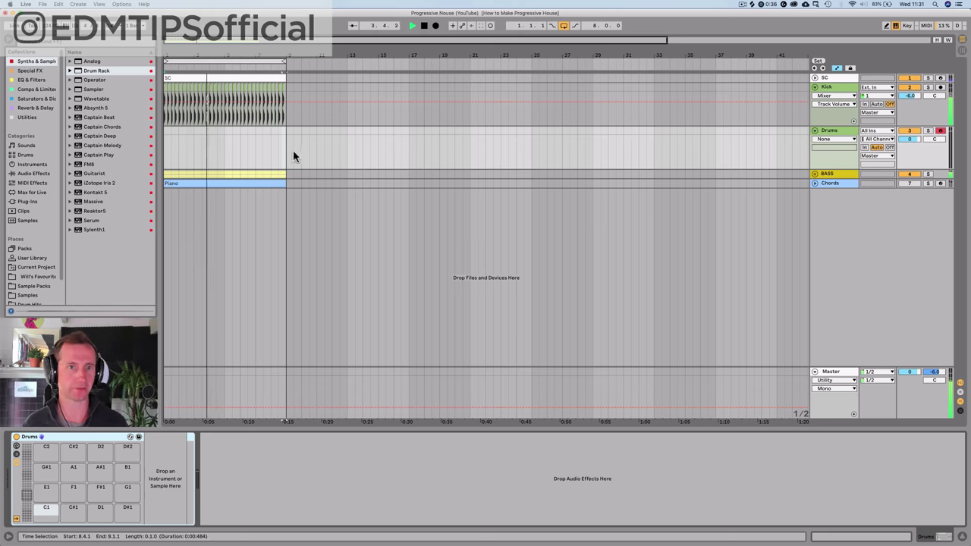
pyautogui.press('space')
pyautogui.moveTo(284, 144); pyautogui.dragTo(175, 145)
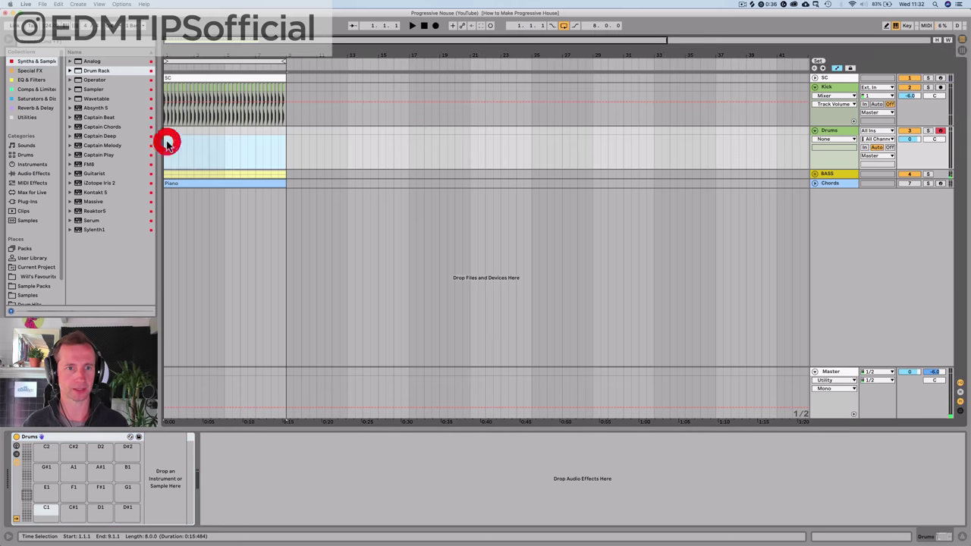
pyautogui.press('super+shift+m')
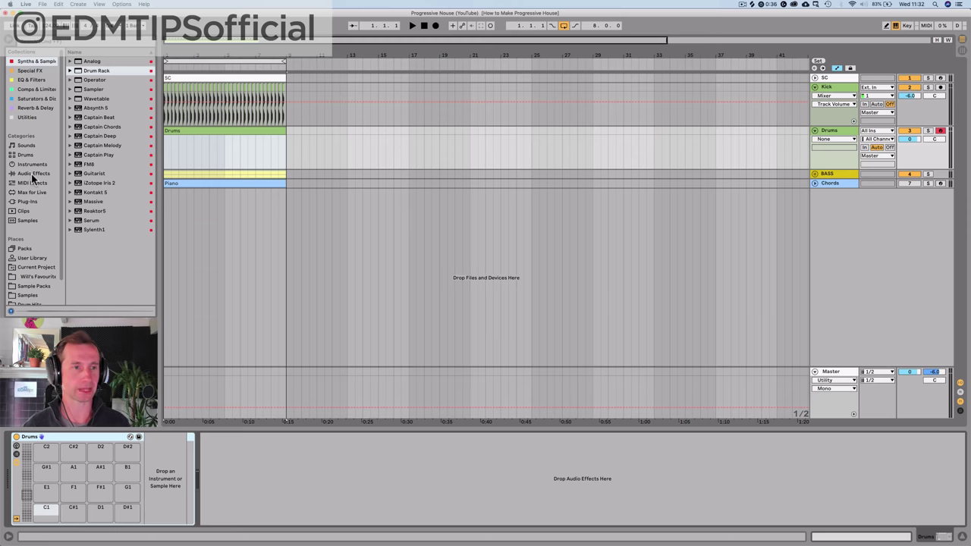
# - In Drum Hits, collapse the Hi Hats (Closed) folder and expand the Claps folder
pyautogui.scroll(-2, 30, 288)
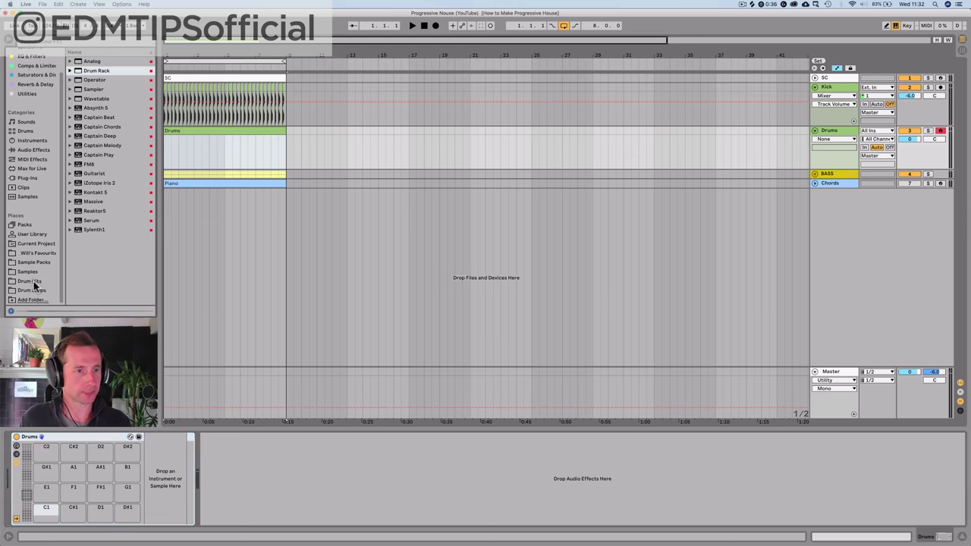
pyautogui.click(31, 281)
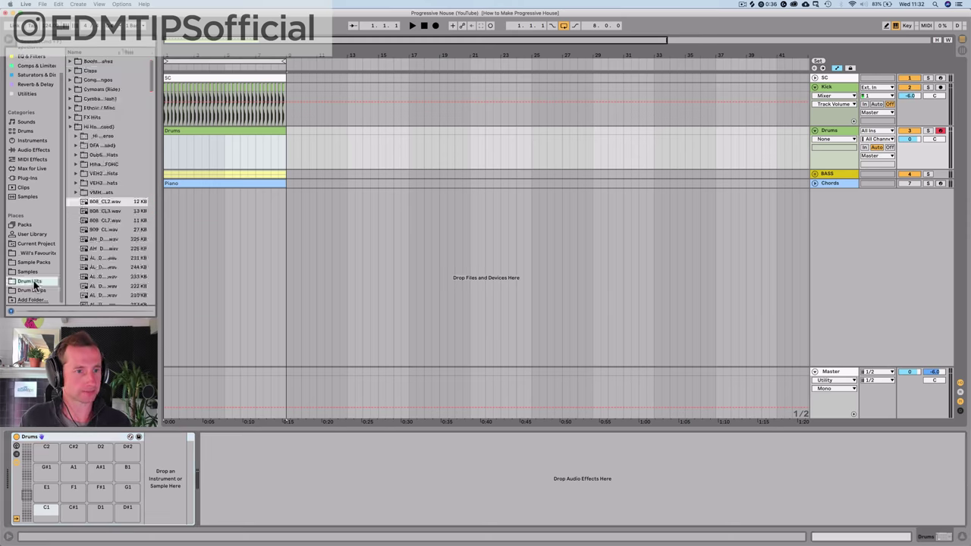
pyautogui.click(73, 128)
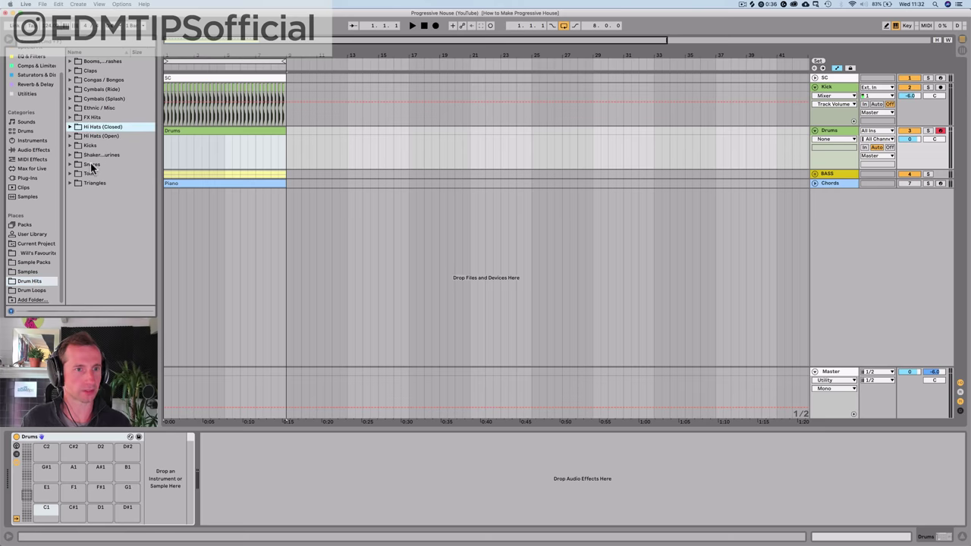
pyautogui.click(91, 71)
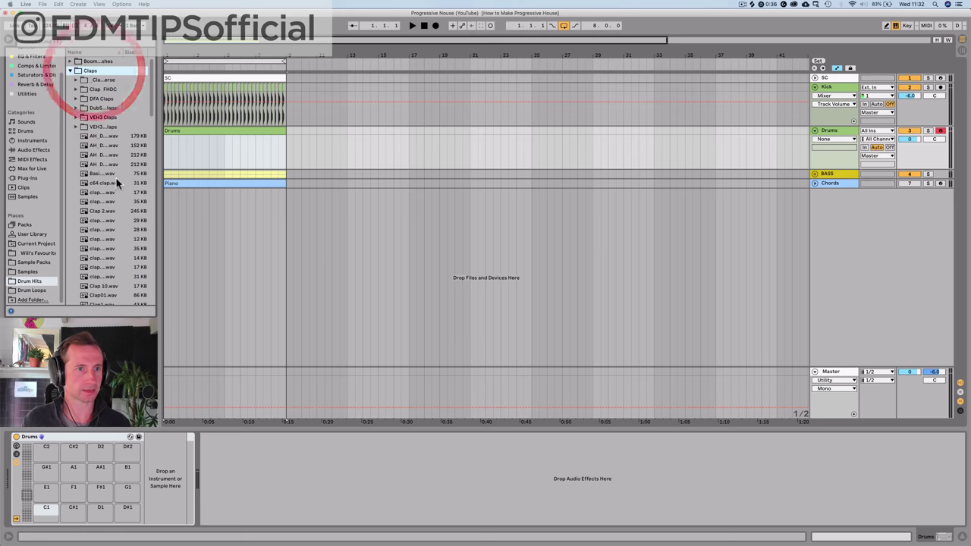
# - Audition several clap samples in the Claps folder, from the Clap files down to the KAS files
pyautogui.scroll(-5, 114, 209)
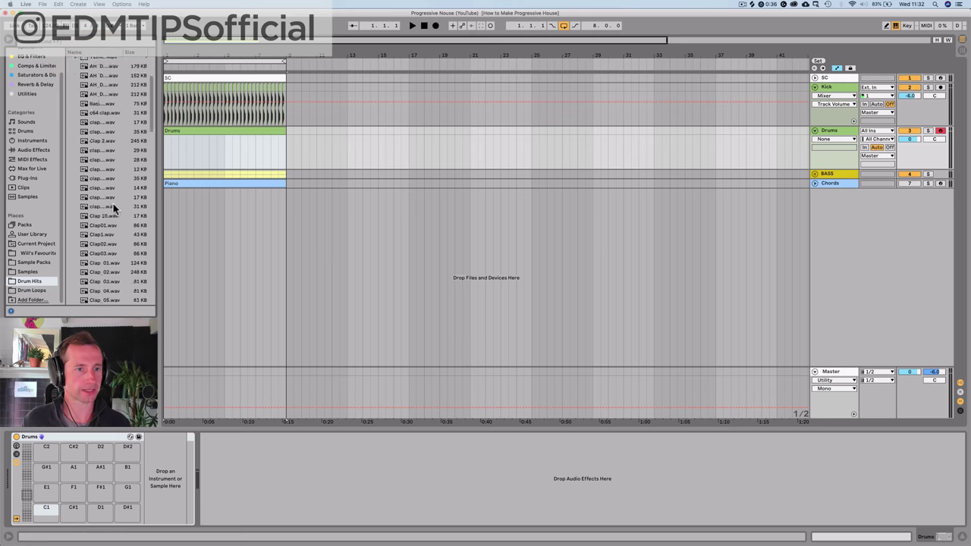
pyautogui.click(107, 216)
pyautogui.scroll(-5, 108, 217)
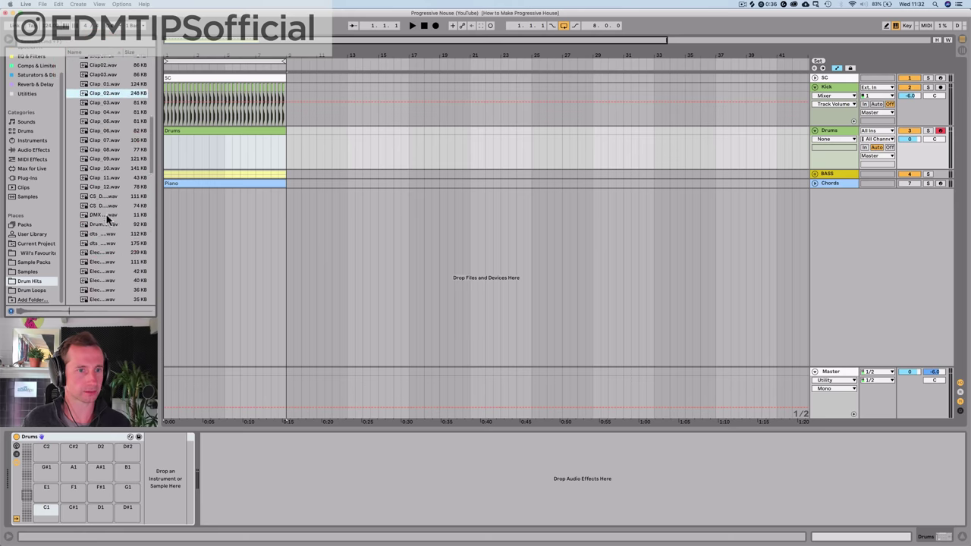
pyautogui.click(103, 214)
pyautogui.press('Down')
pyautogui.press('Down')
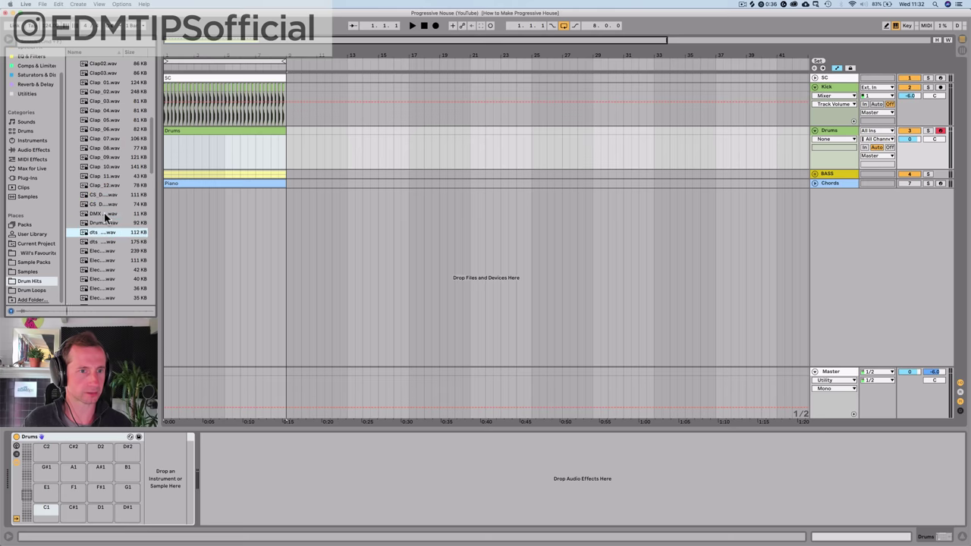
pyautogui.scroll(-3, 104, 216)
pyautogui.click(99, 231)
pyautogui.press('Down')
pyautogui.press('Down')
pyautogui.press('Down')
pyautogui.press('Down')
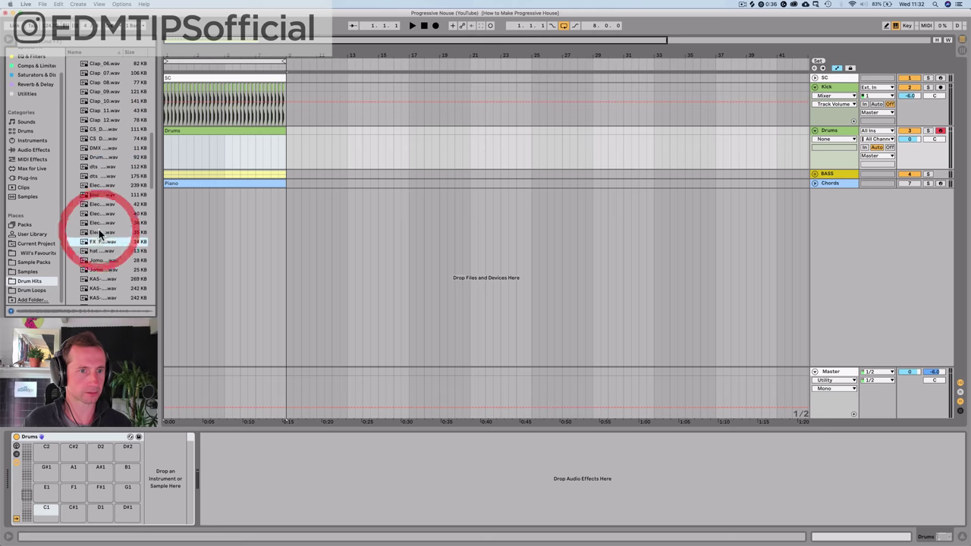
pyautogui.scroll(-3, 99, 233)
pyautogui.click(99, 231)
pyautogui.scroll(-4, 99, 232)
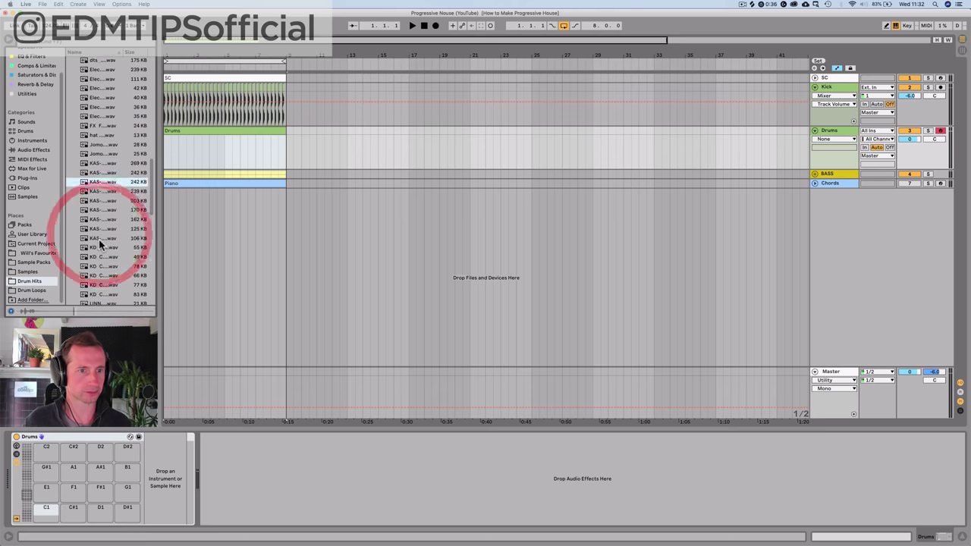
# - Compare the neighbouring KD, LINN and MPC claps and load LINN clap onto the Drum Rack's C1 pad
pyautogui.click(99, 244)
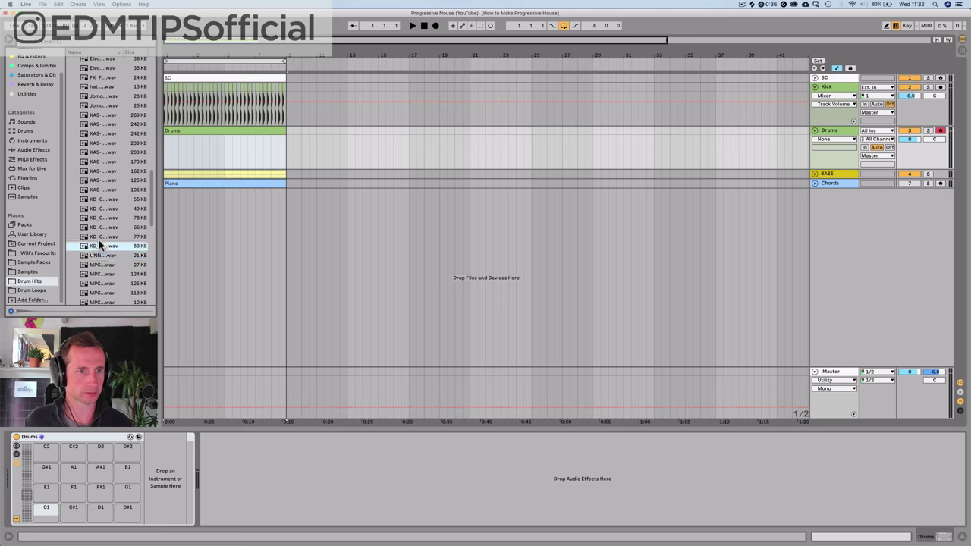
pyautogui.press('Down')
pyautogui.press('Down')
pyautogui.press('Up')
pyautogui.press('Up')
pyautogui.press('Down')
pyautogui.press('Down')
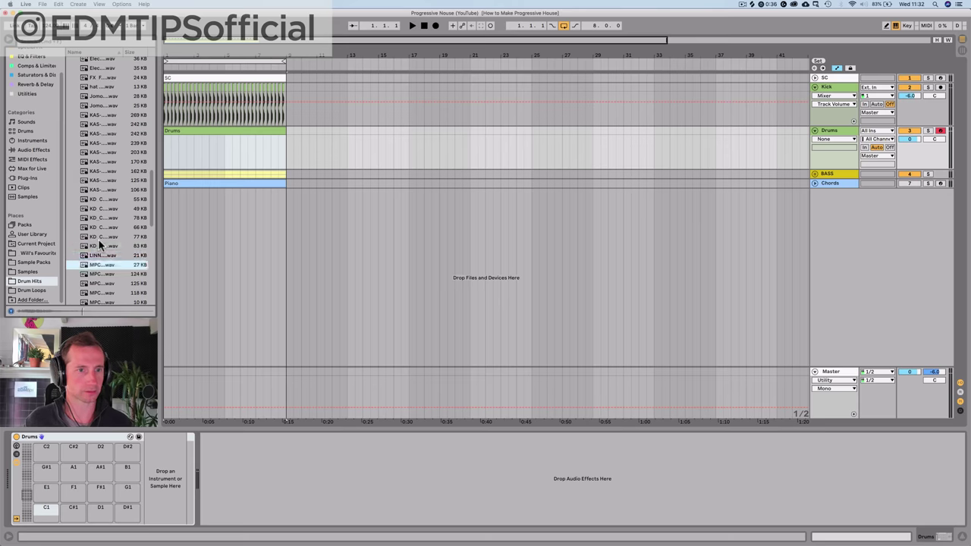
pyautogui.press('Down')
pyautogui.press('Up')
pyautogui.press('Up')
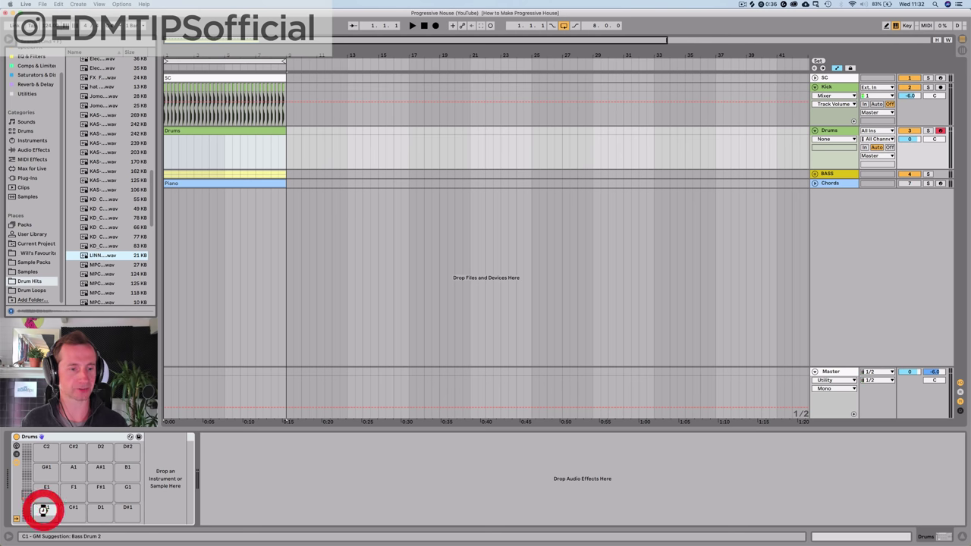
pyautogui.moveTo(43, 510); pyautogui.dragTo(43, 509)
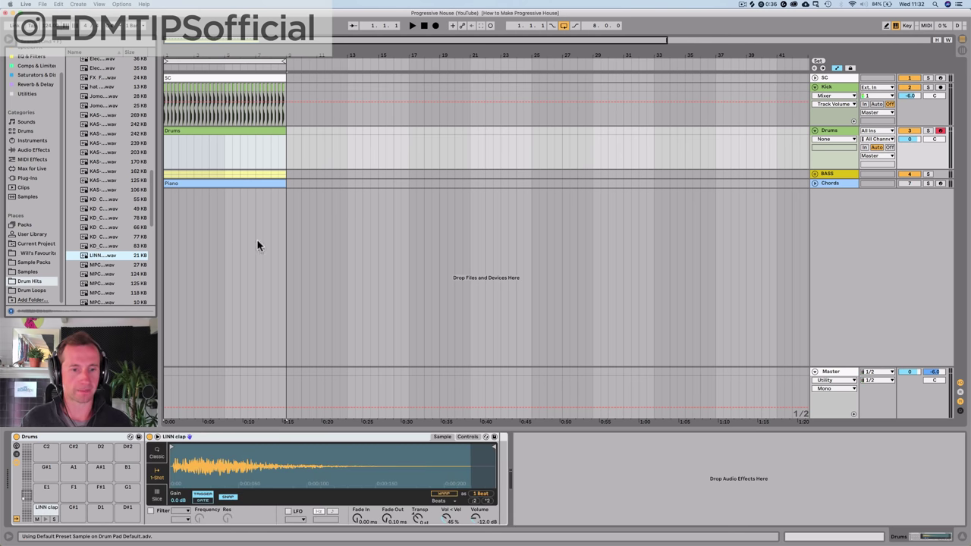
# - Open the Drums clip for note editing and add an eighth-note LINN clap on beat 1.2
pyautogui.doubleClick(175, 129)
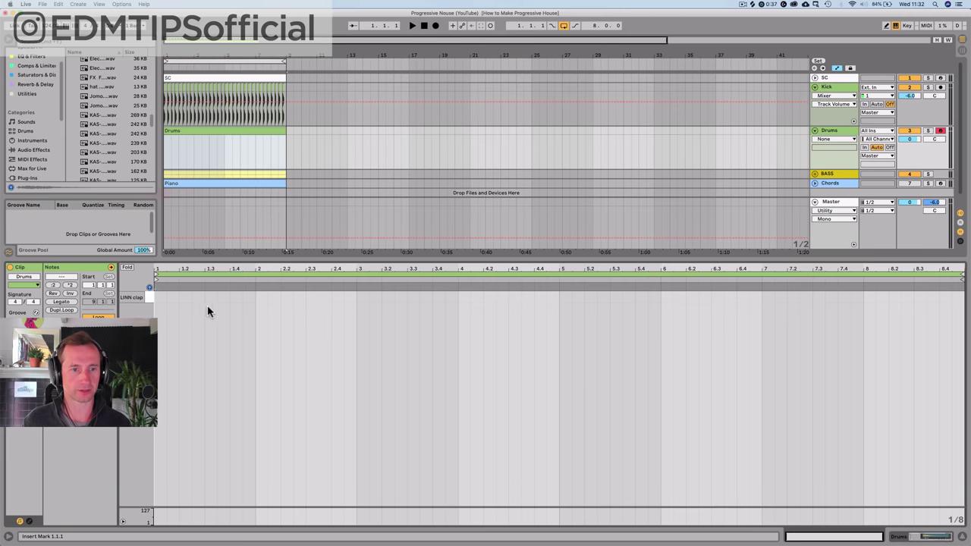
pyautogui.press('space')
pyautogui.press('space')
pyautogui.doubleClick(184, 297)
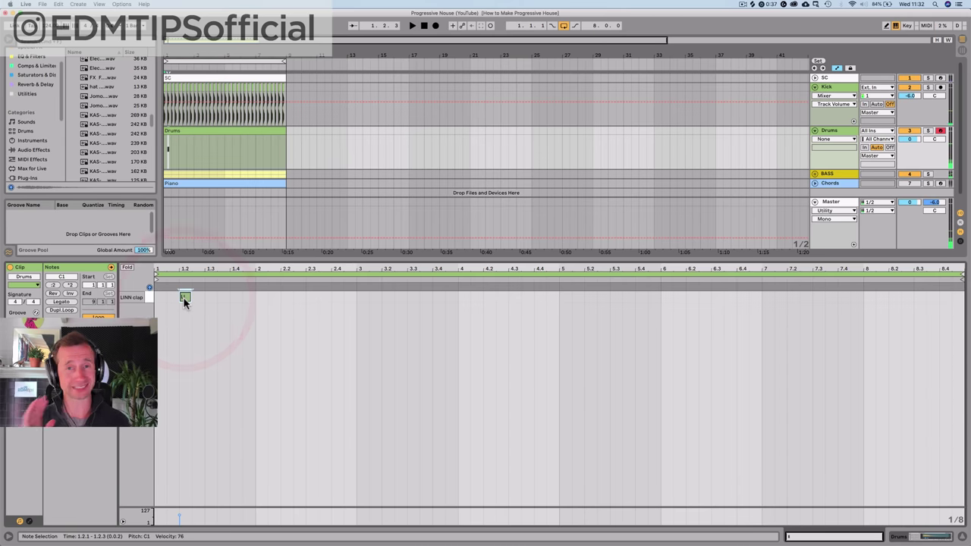
# - Duplicate the first two beats with the clap note repeatedly until the end of bar 8
pyautogui.moveTo(173, 298); pyautogui.dragTo(198, 298)
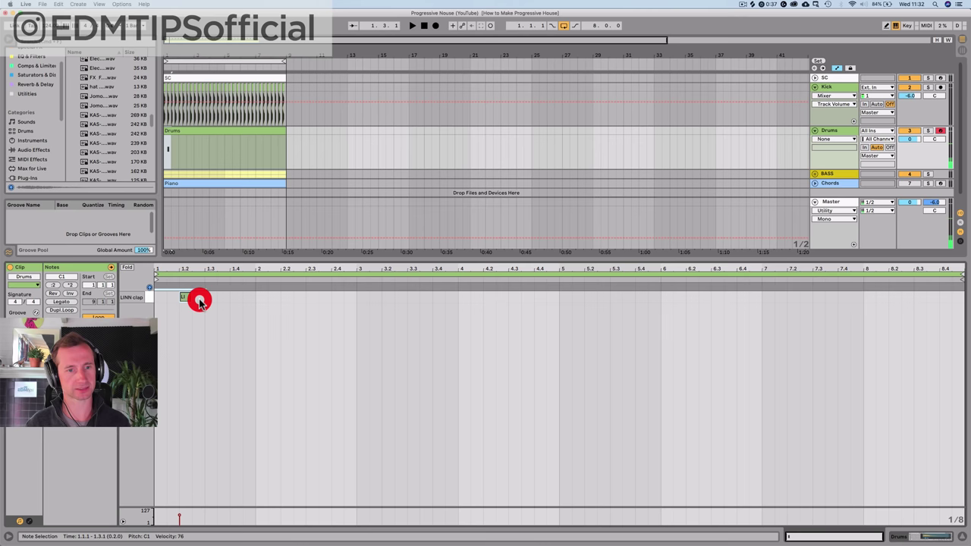
pyautogui.press('super+d')
pyautogui.press('super+d')
pyautogui.press('super+d')
pyautogui.press('super+d')
pyautogui.press('super+d')
pyautogui.press('super+d')
pyautogui.press('super+d')
pyautogui.press('super+d')
pyautogui.press('super+d')
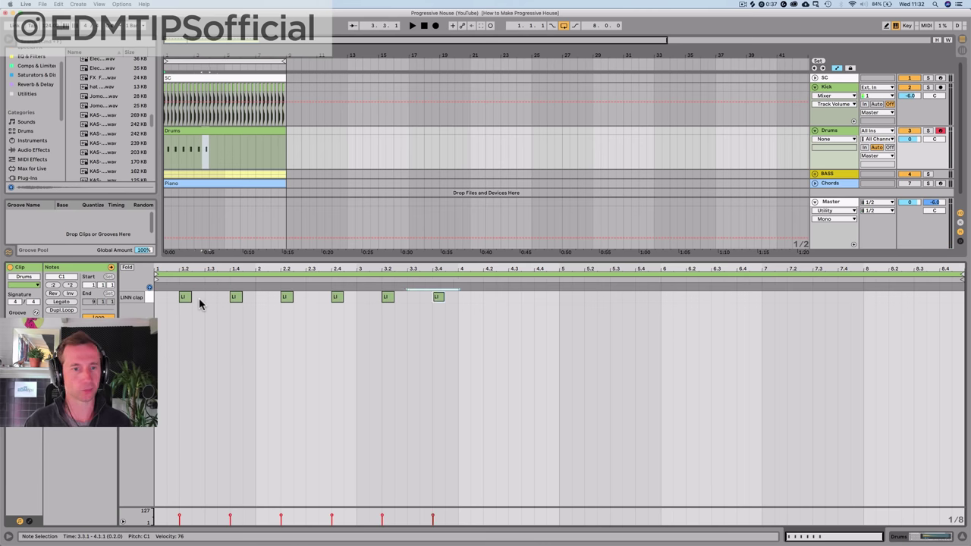
pyautogui.press('super+d')
pyautogui.press('super+d')
pyautogui.press('super+d')
pyautogui.press('super+d')
pyautogui.press('super+d')
pyautogui.press('super+d')
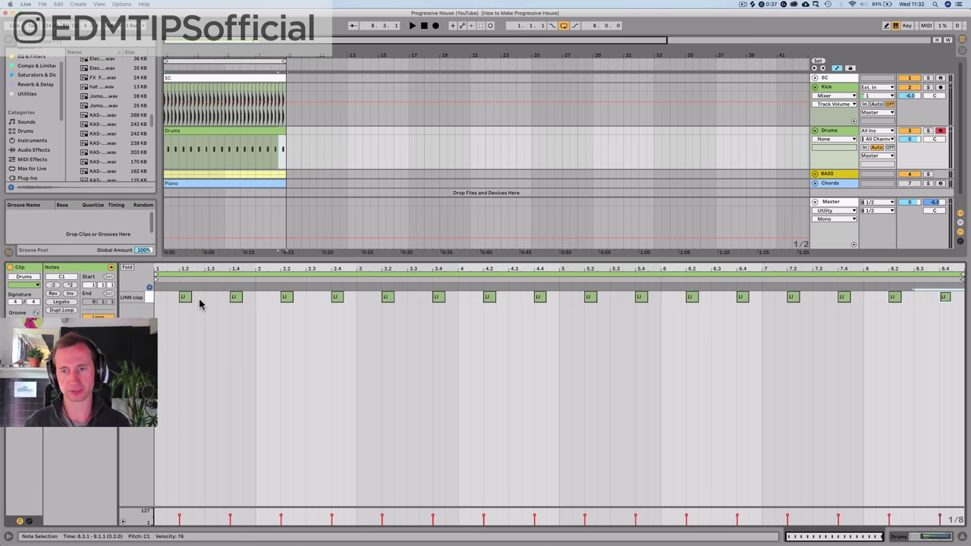
# - Hot-swap the C1 clap through the neighbouring KD_Clap_Orig samples during playback and return to LINN clap
pyautogui.hotkey('shift', 'Tab')
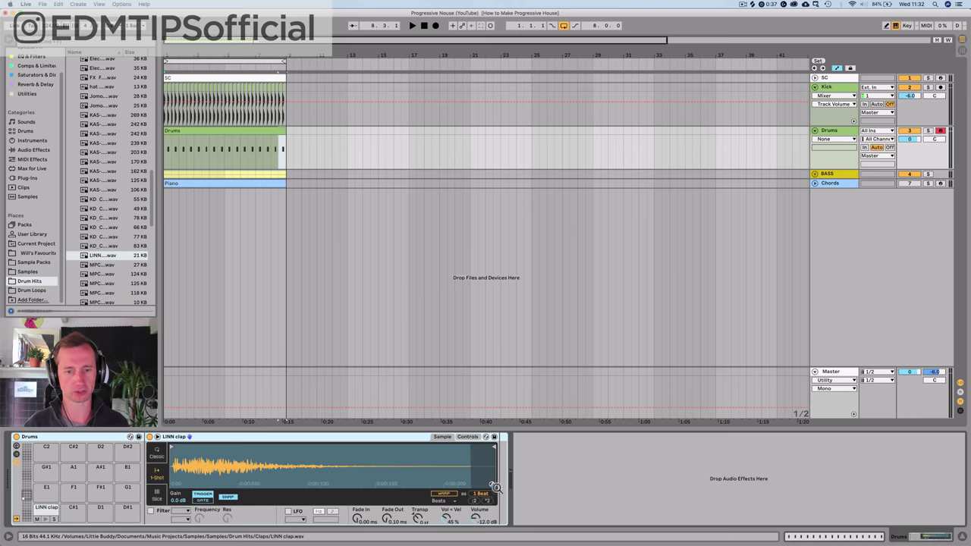
pyautogui.press('space')
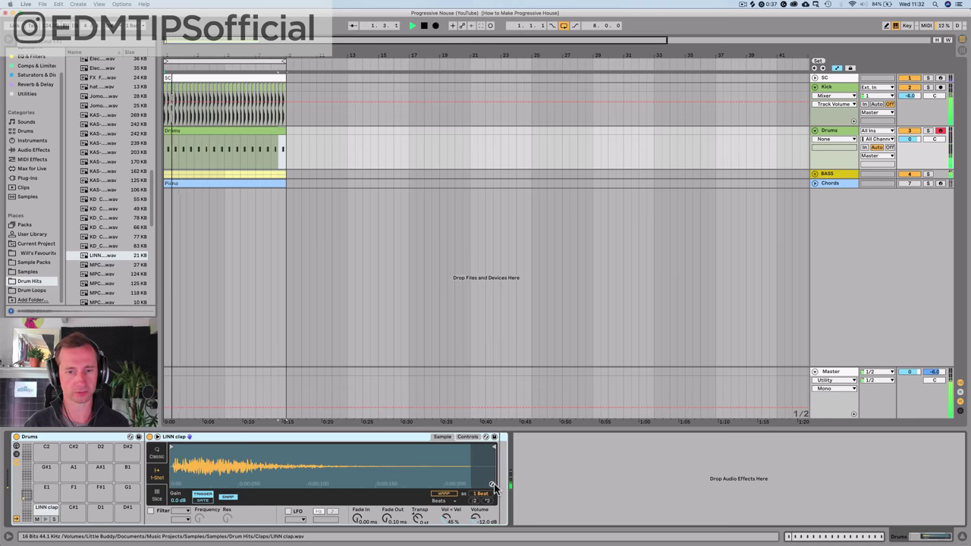
pyautogui.click(492, 485)
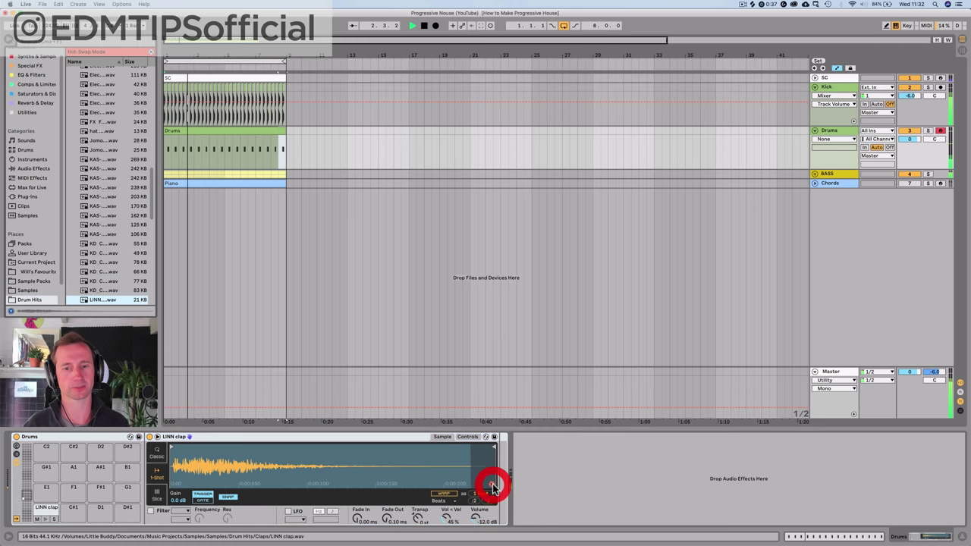
pyautogui.press('Up')
pyautogui.press('Up')
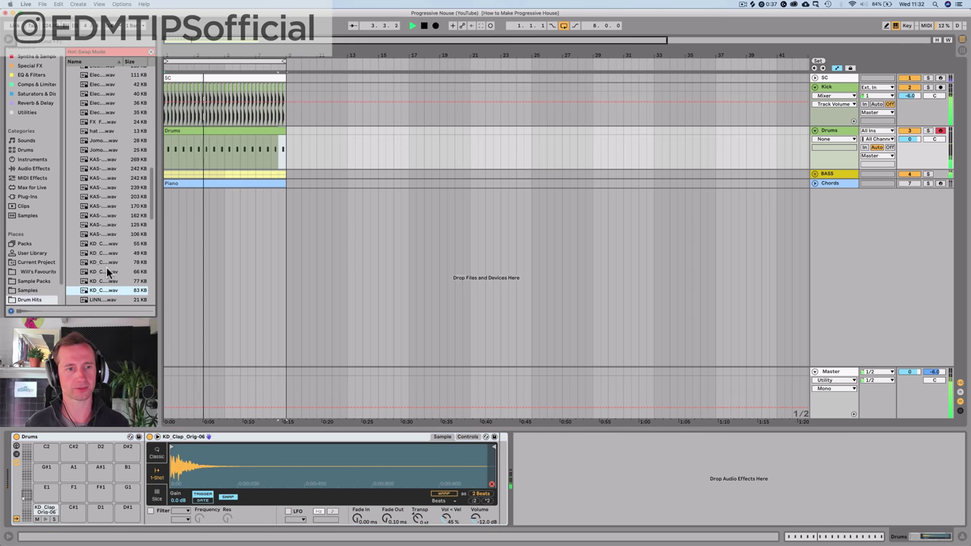
pyautogui.press('Up')
pyautogui.press('Up')
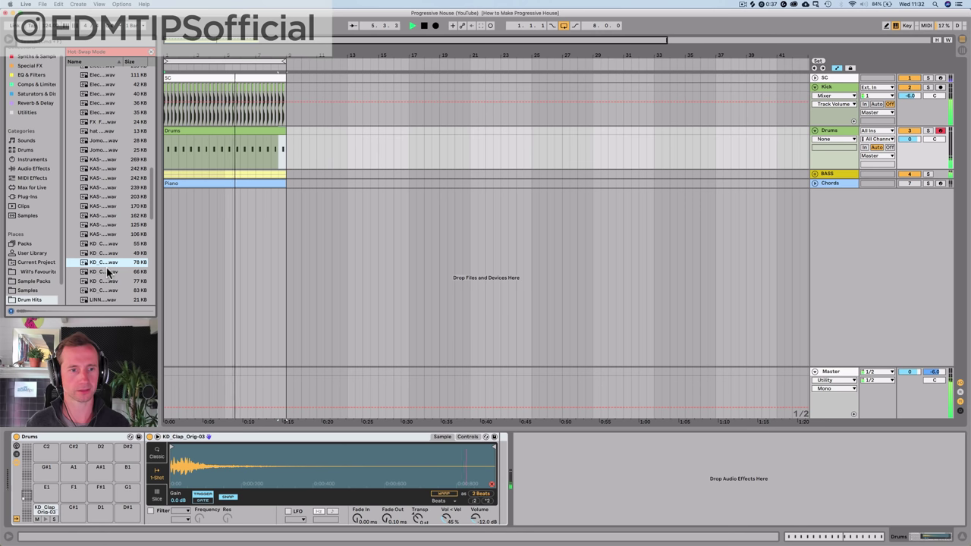
pyautogui.press('Down')
pyautogui.press('Down')
pyautogui.press('Down')
pyautogui.press('Down')
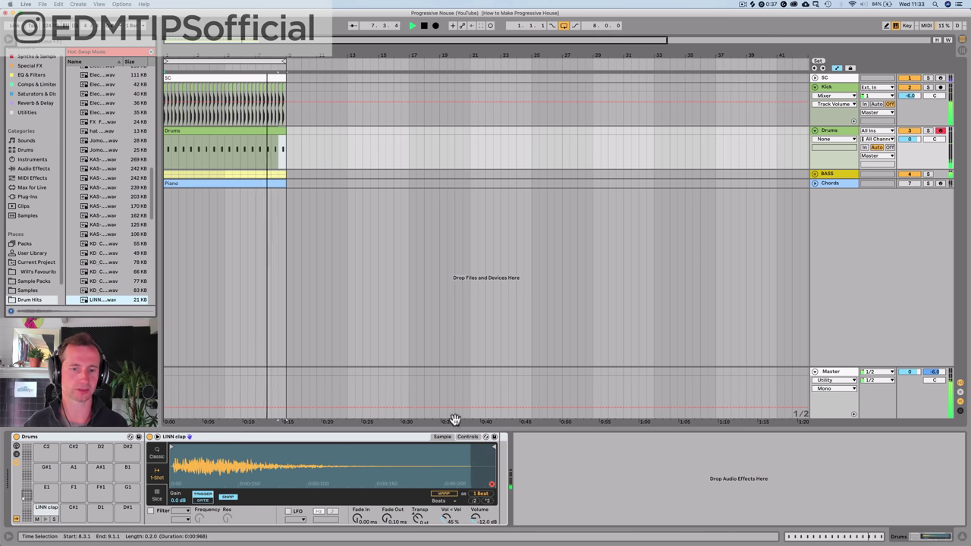
pyautogui.click(489, 489)
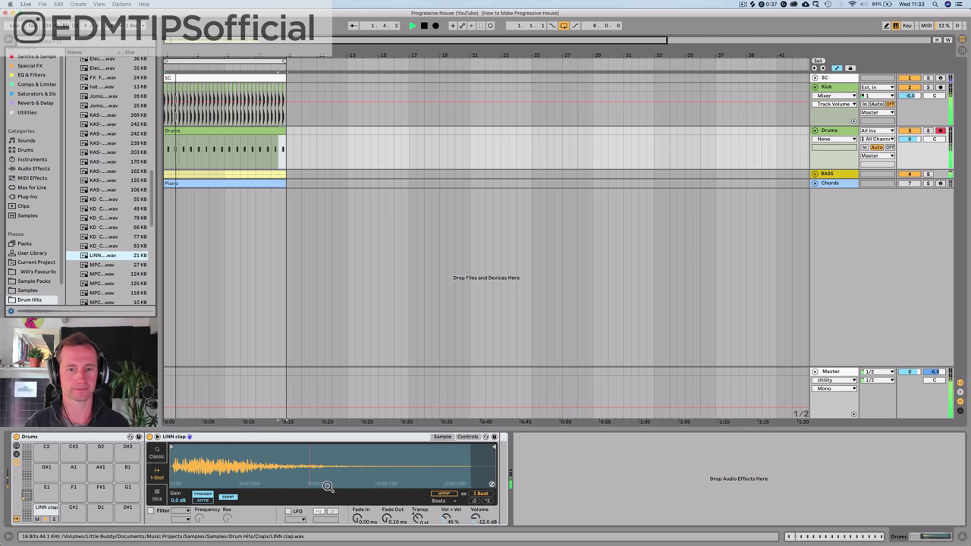
# - Turn off Snap for the LINN clap sample, stop playback and save the project
pyautogui.click(226, 498)
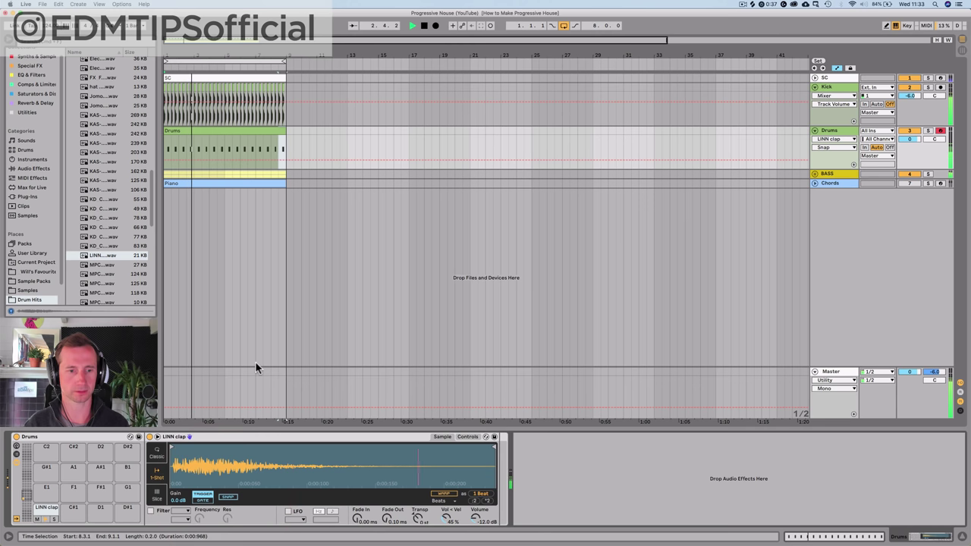
pyautogui.press('space')
pyautogui.press('super+s')
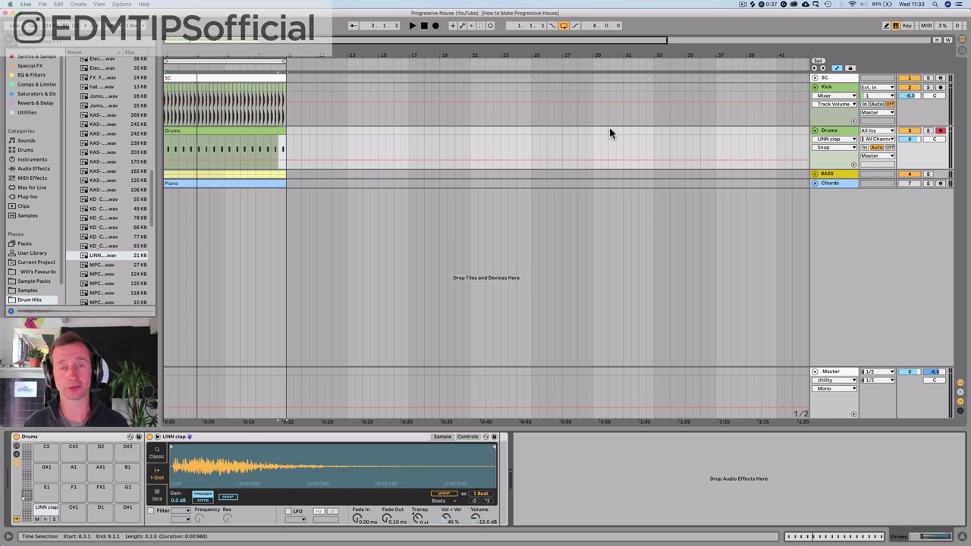
# - Create a return track beside the Master and rename it Room
pyautogui.press('Tab')
pyautogui.click(929, 40)
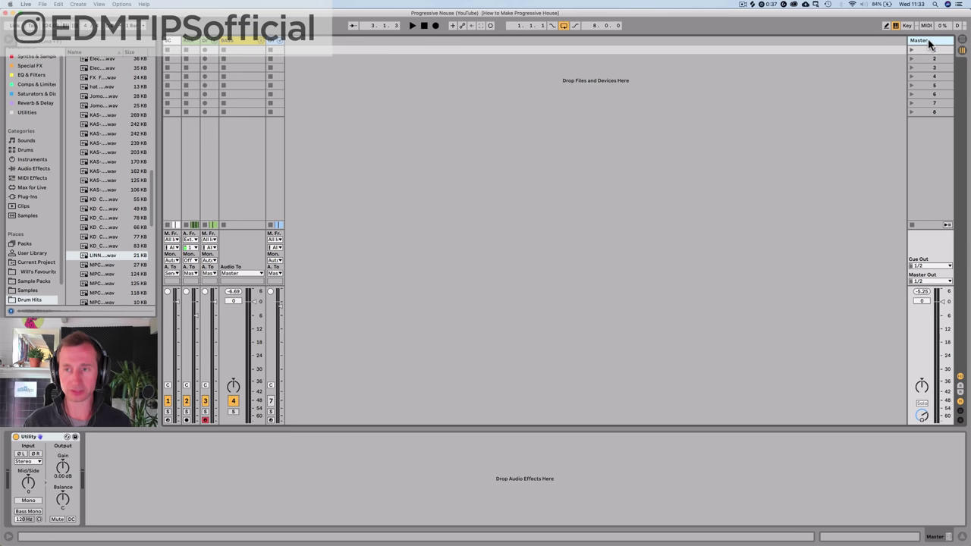
pyautogui.press('super+alt+t')
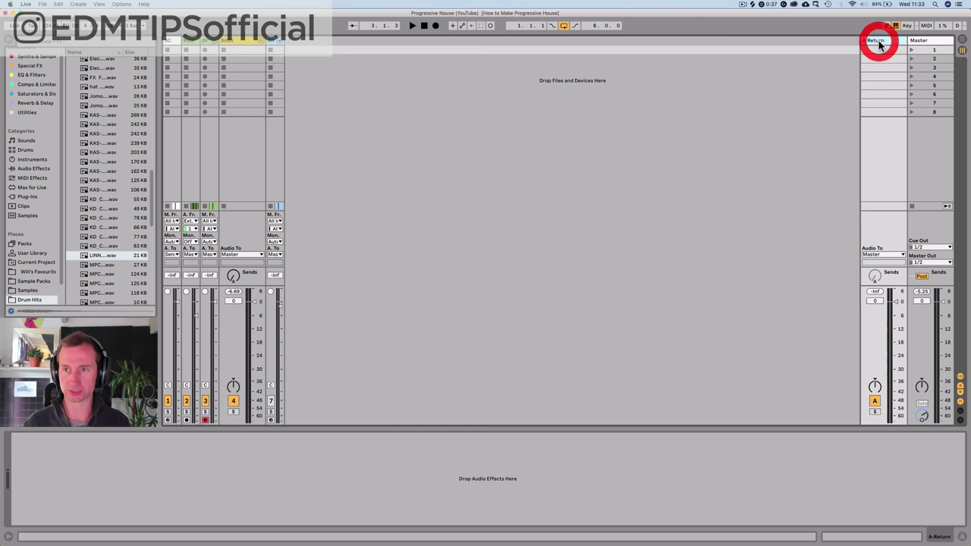
pyautogui.press('super+r')
pyautogui.write('R')
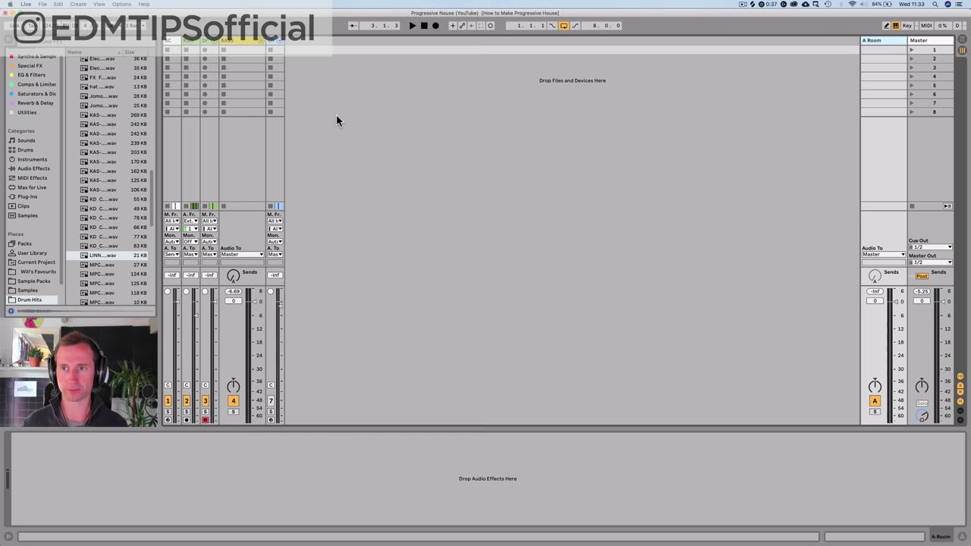
# - Load the Reverb effect from the Reverb & Delay collection onto the Room return track
pyautogui.click(32, 102)
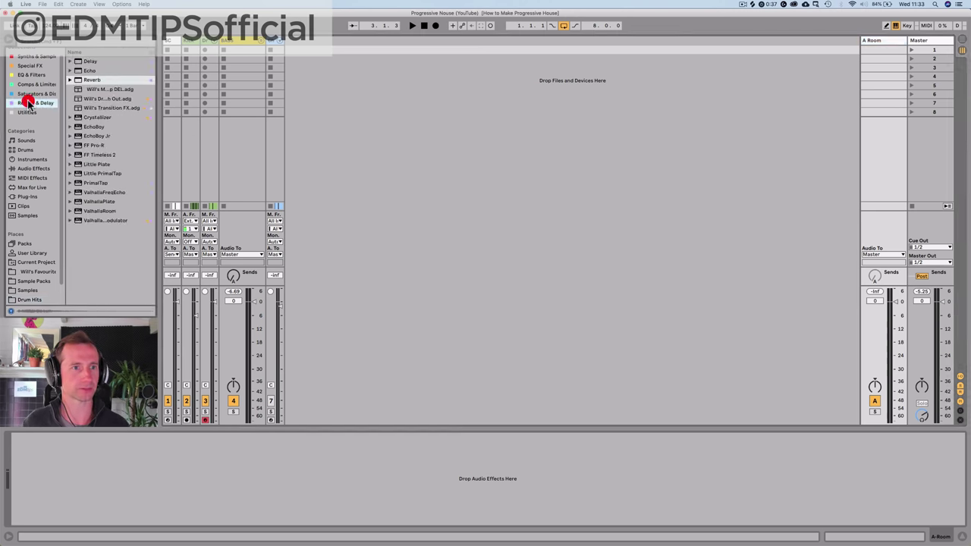
pyautogui.click(89, 71)
pyautogui.click(89, 79)
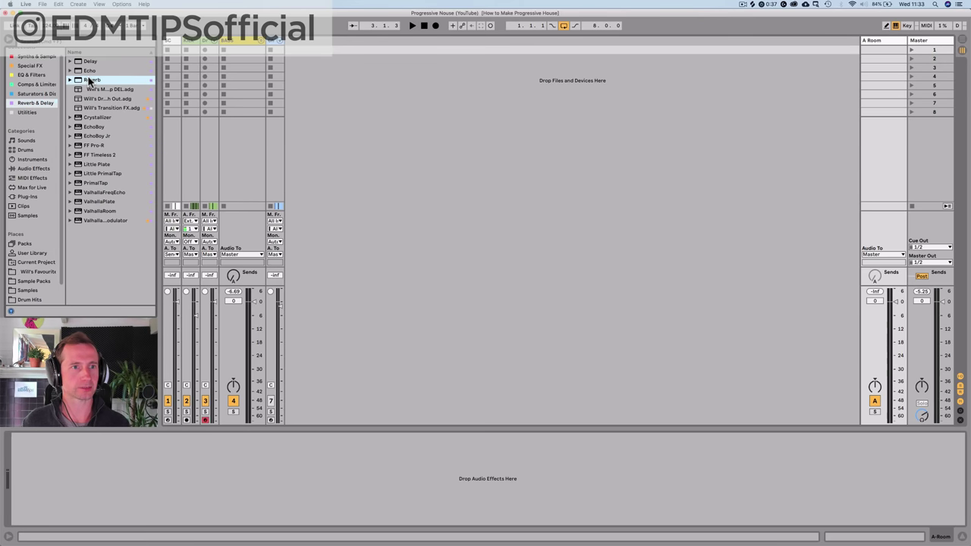
pyautogui.moveTo(64, 461); pyautogui.dragTo(65, 462)
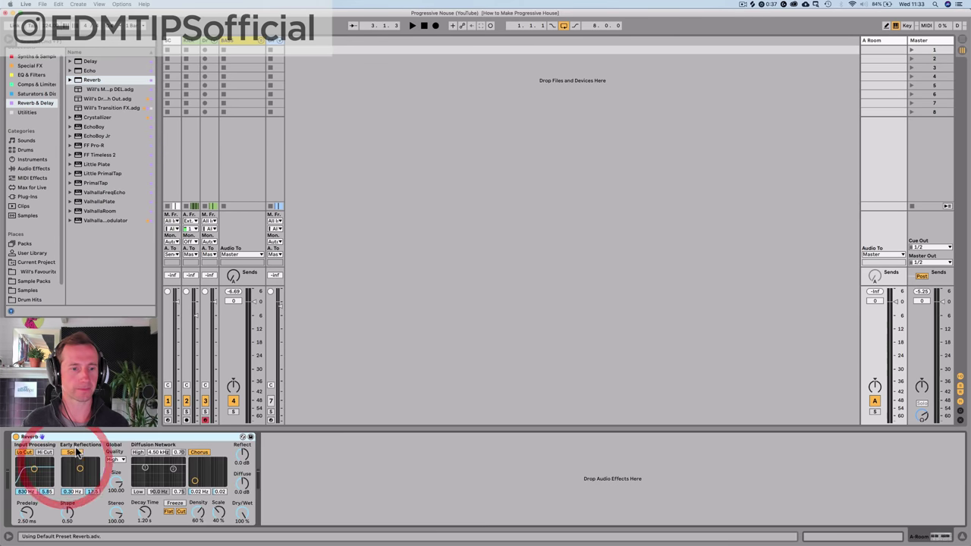
# - Show the chain list, input/output routing and return chains of the Drums track's Drum Rack
pyautogui.press('Tab')
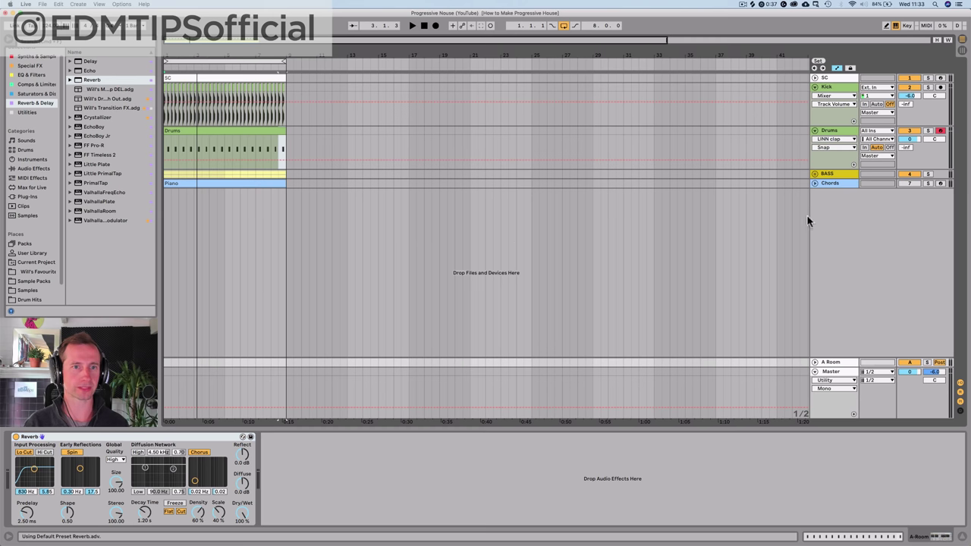
pyautogui.click(843, 131)
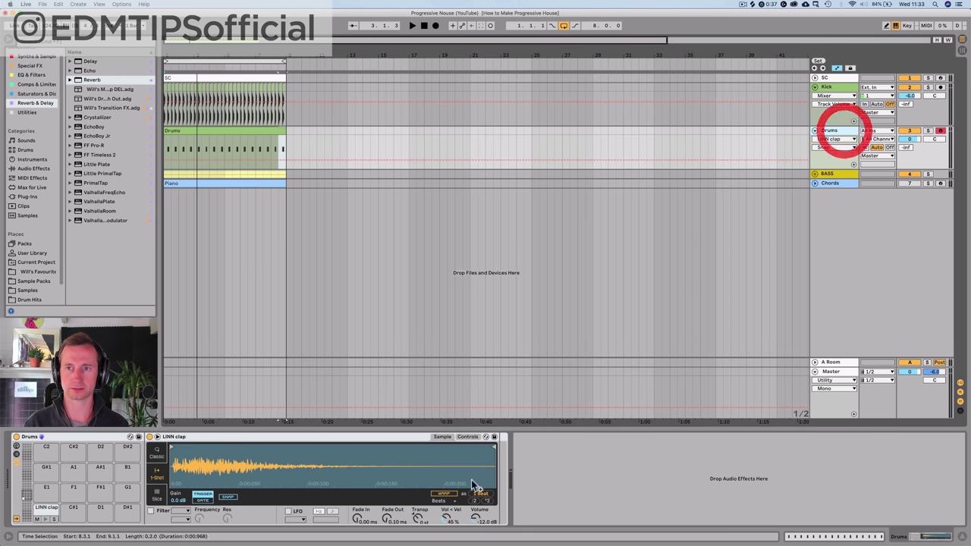
pyautogui.click(16, 455)
pyautogui.click(16, 455)
pyautogui.click(16, 455)
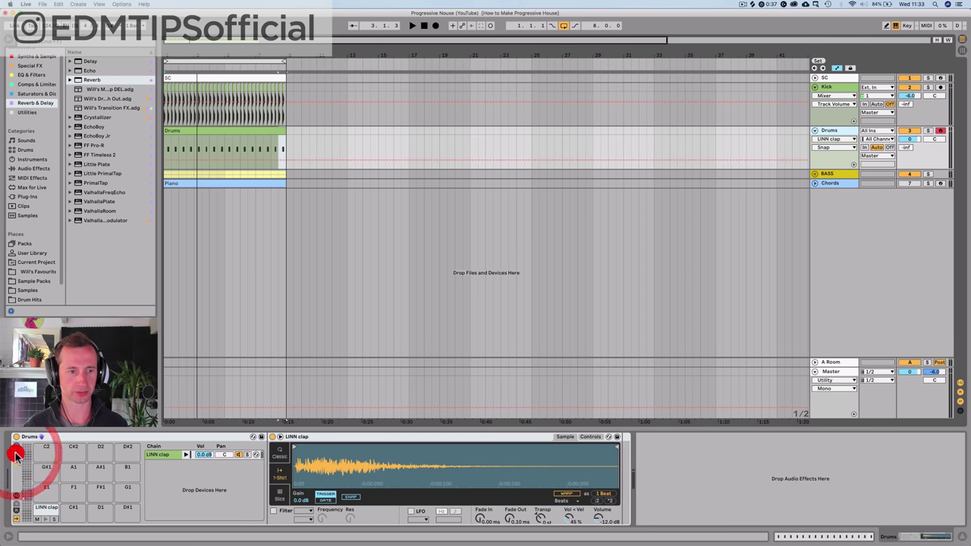
pyautogui.click(17, 499)
pyautogui.click(17, 513)
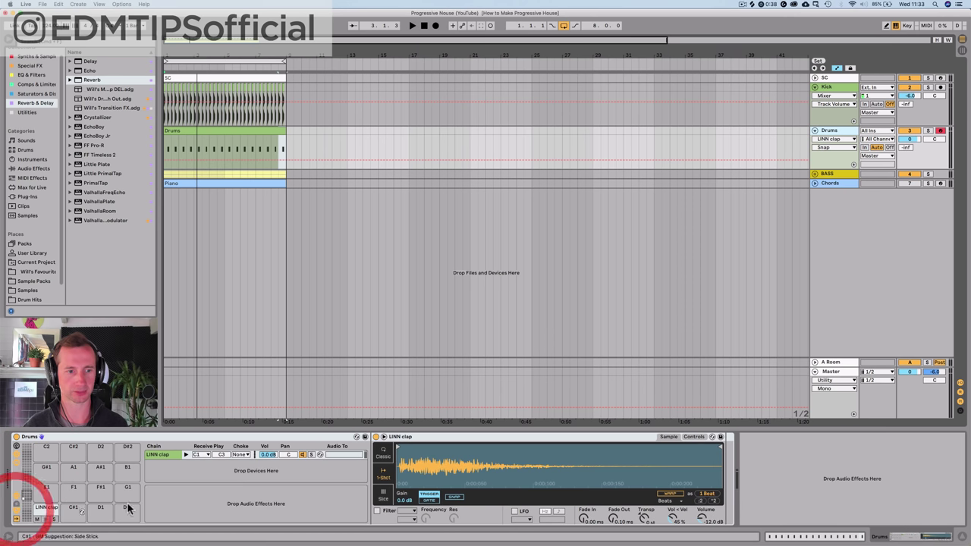
# - Create a return chain inside the Drum Rack and route its audio output to the A-Room return track
pyautogui.rightClick(221, 501)
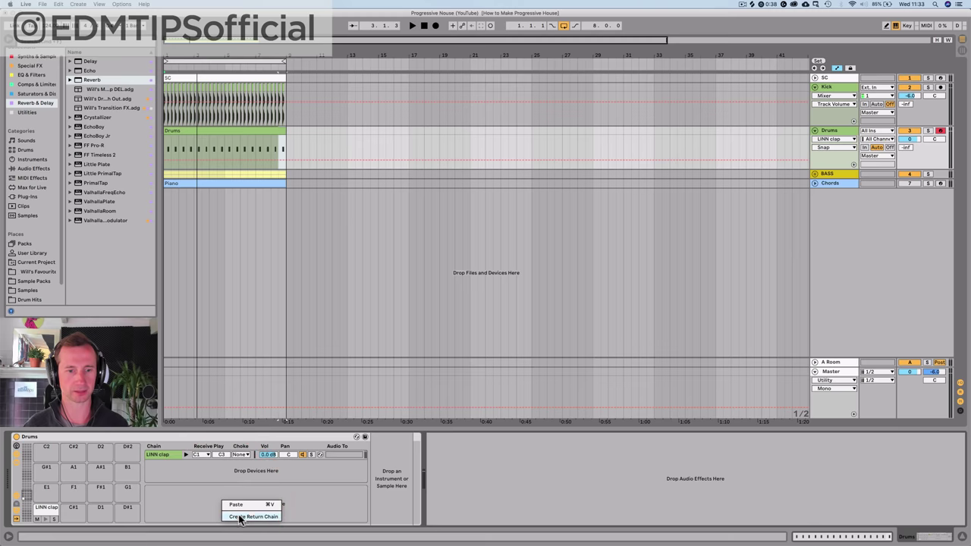
pyautogui.click(239, 518)
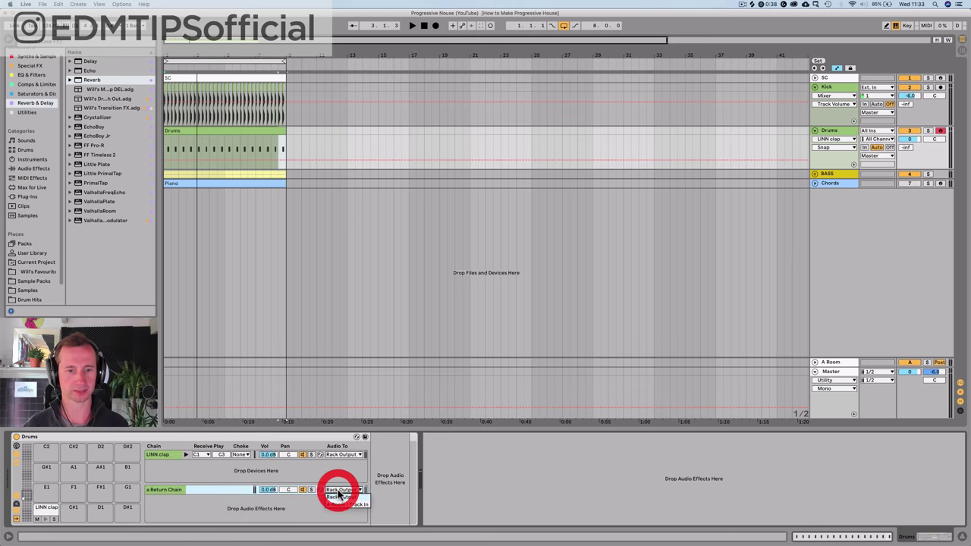
pyautogui.click(342, 505)
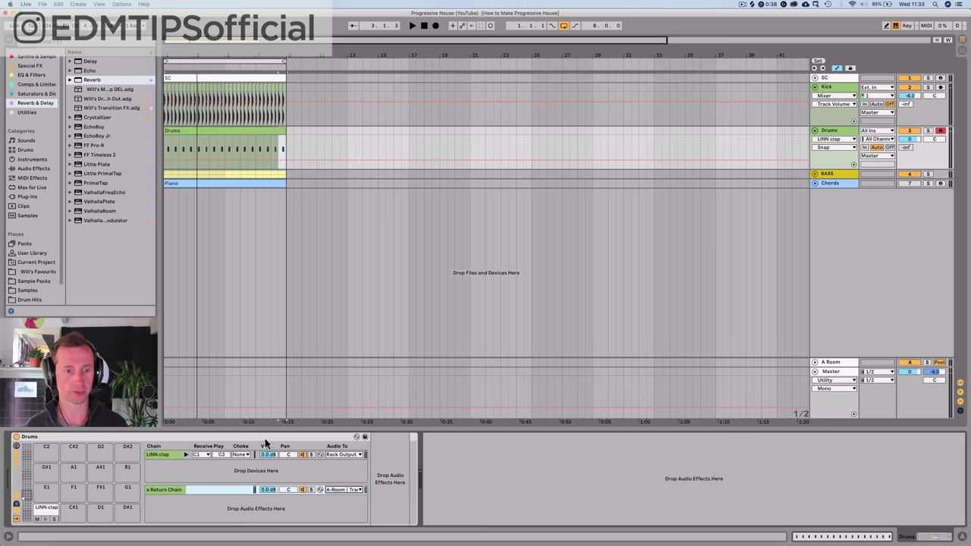
# - Hide the rack's return chains and routing, show its sends, and raise the LINN clap's Send-a to 0.0 dB during playback
pyautogui.click(16, 511)
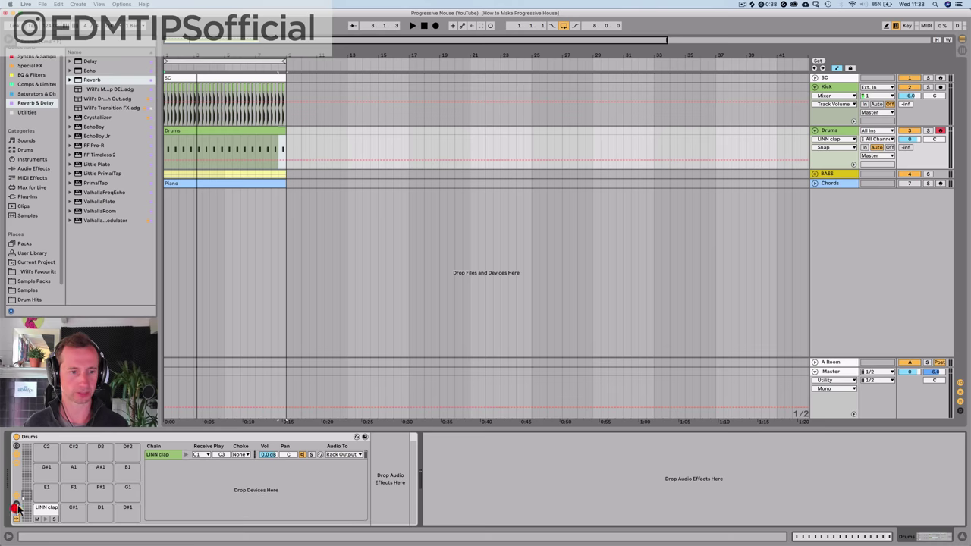
pyautogui.click(16, 496)
pyautogui.click(16, 504)
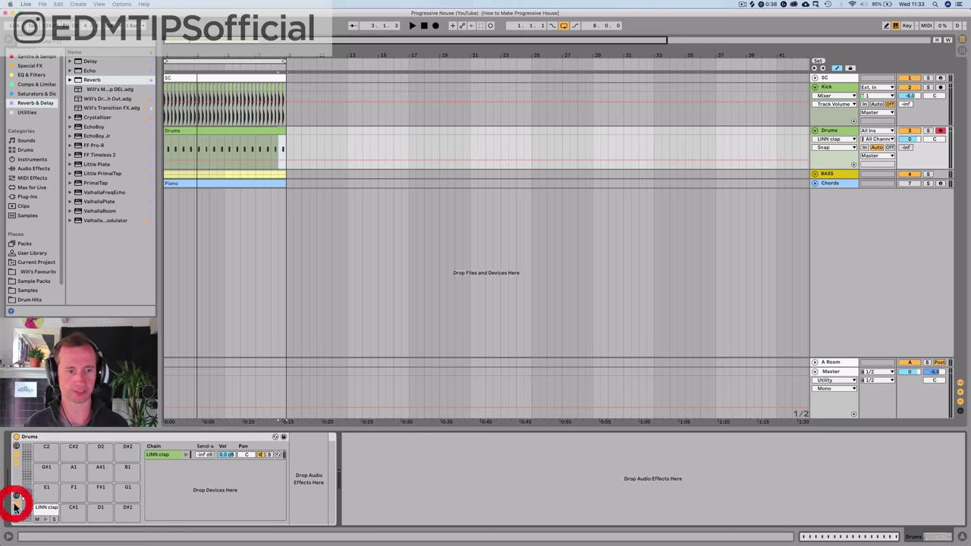
pyautogui.press('space')
pyautogui.click(201, 453)
pyautogui.moveTo(201, 454); pyautogui.dragTo(201, 380)
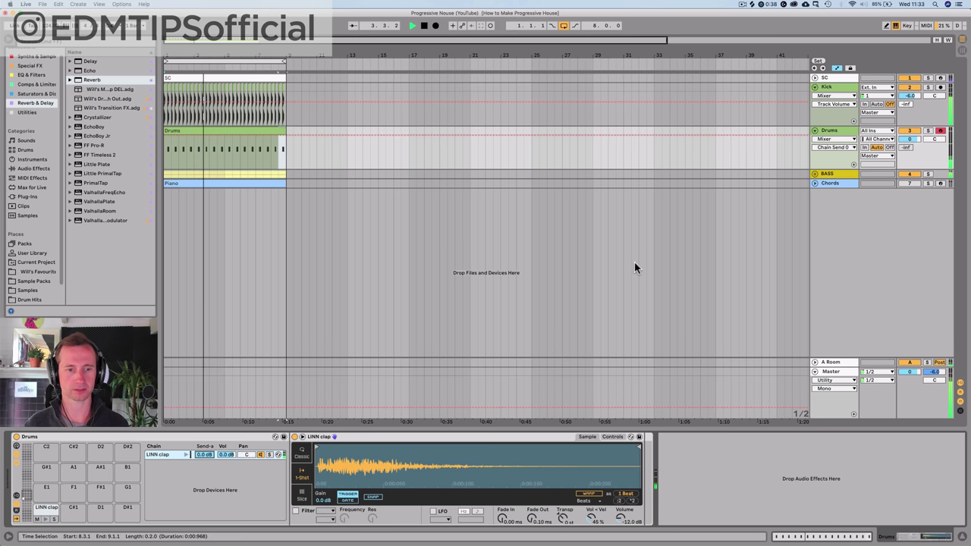
# - On the Room return's Reverb, set Decay Time to 851 ms and enable the diffusion High filter at 912 Hz with 0.57
pyautogui.press('Tab')
pyautogui.click(892, 43)
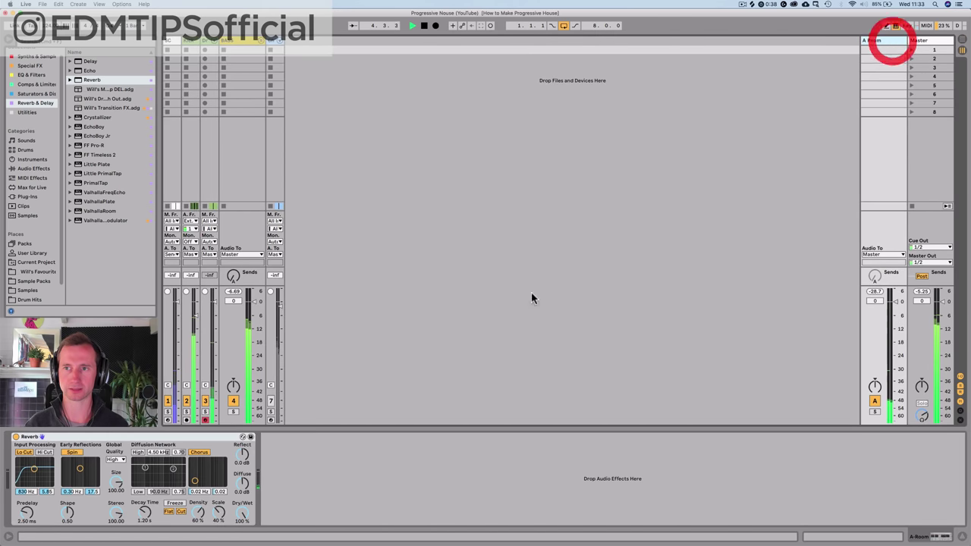
pyautogui.moveTo(147, 507); pyautogui.dragTo(147, 508)
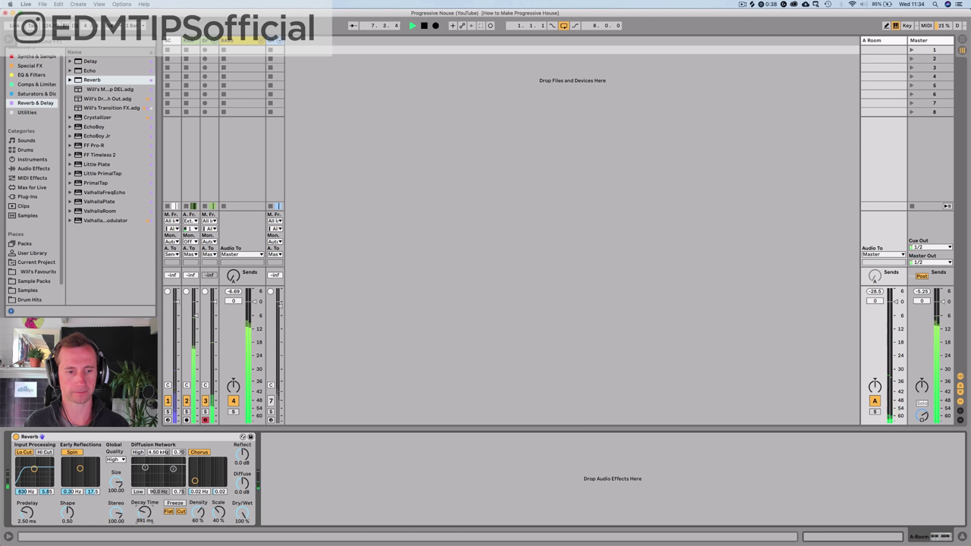
pyautogui.click(138, 452)
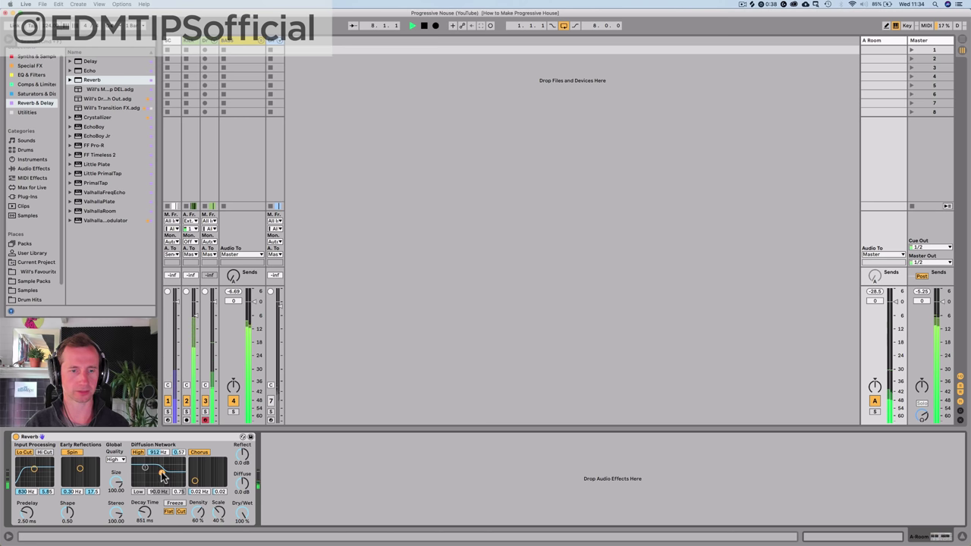
pyautogui.press('space')
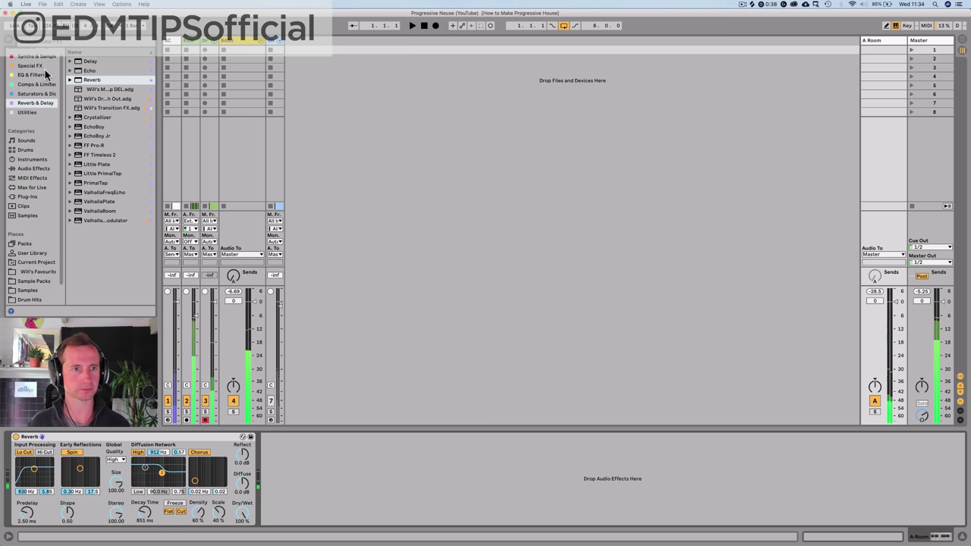
# - Add EQ Eight after the Reverb on the Room return and move its low-cut band to 138 Hz, checking it in playback
pyautogui.click(31, 75)
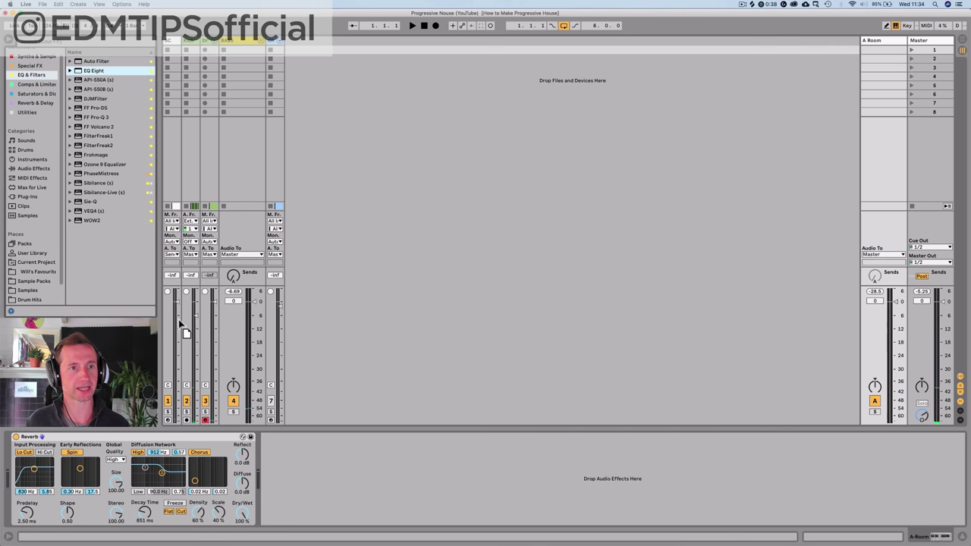
pyautogui.moveTo(327, 531)
pyautogui.moveTo(326, 531); pyautogui.dragTo(350, 481)
pyautogui.press('space')
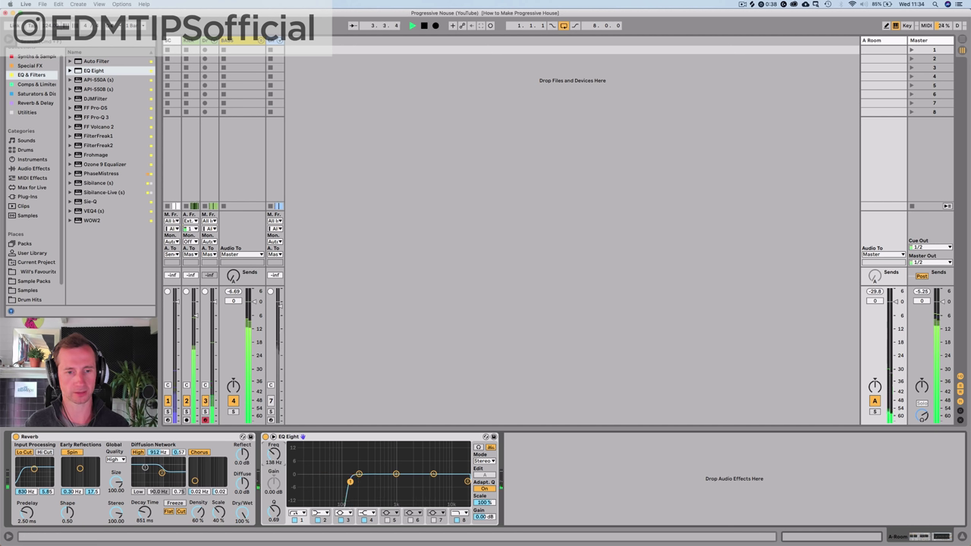
pyautogui.press('space')
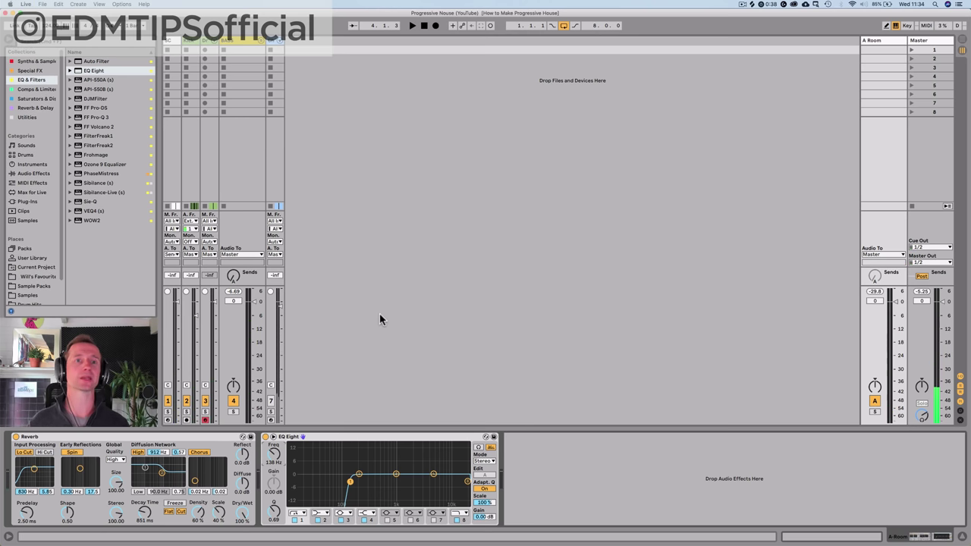
# - Find VEH3 Ride 11.wav among the current project's imported samples and add it to the Drum Rack
pyautogui.press('Tab')
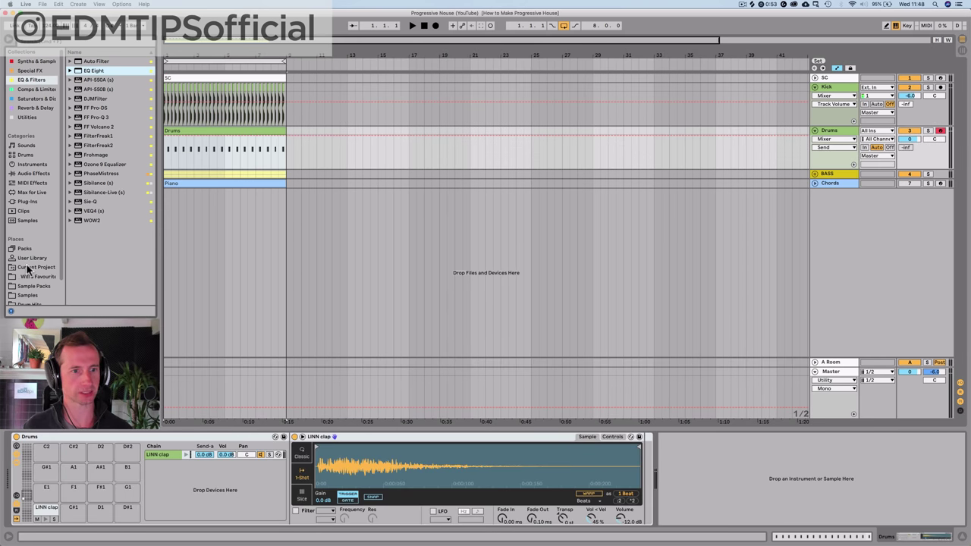
pyautogui.click(27, 267)
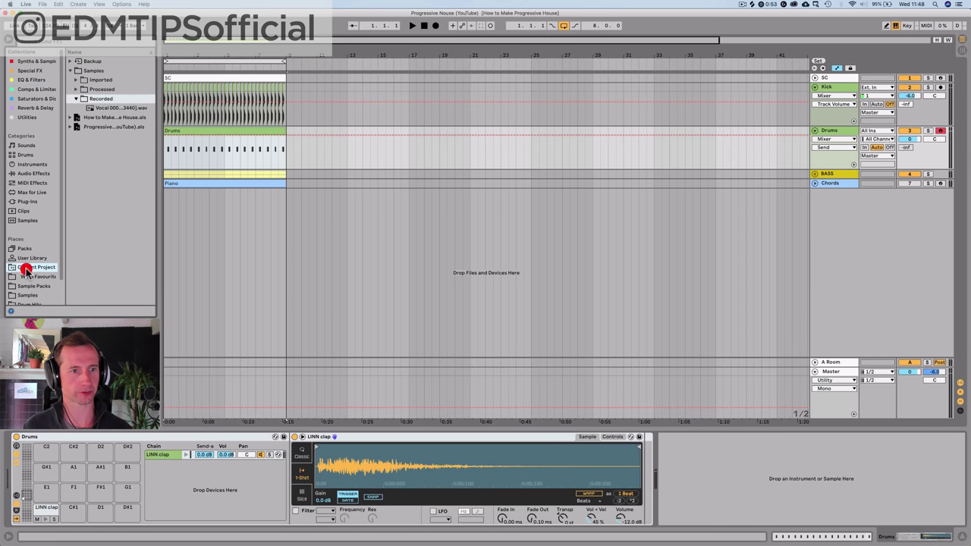
pyautogui.click(97, 84)
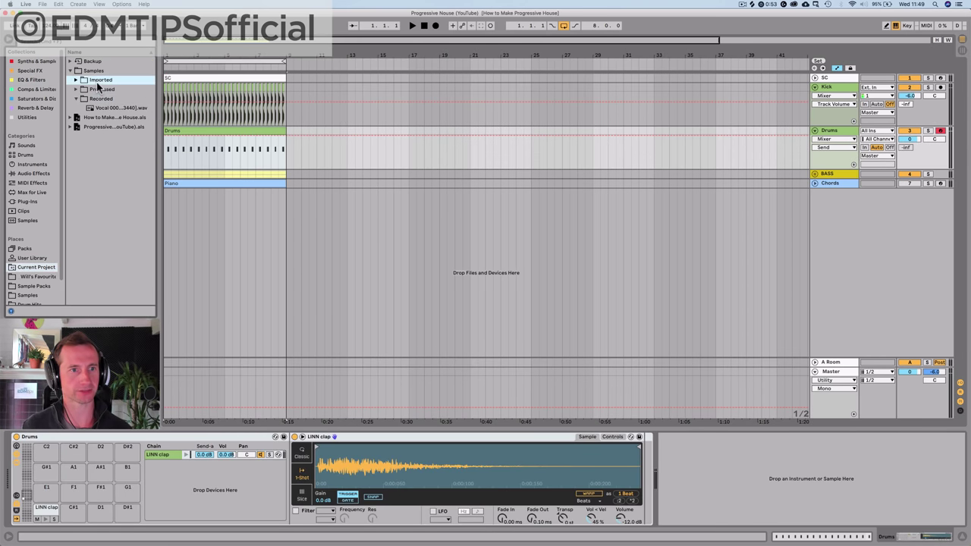
pyautogui.press('Right')
pyautogui.press('Down')
pyautogui.press('Down')
pyautogui.press('Down')
pyautogui.press('Down')
pyautogui.press('Down')
pyautogui.press('Down')
pyautogui.press('Down')
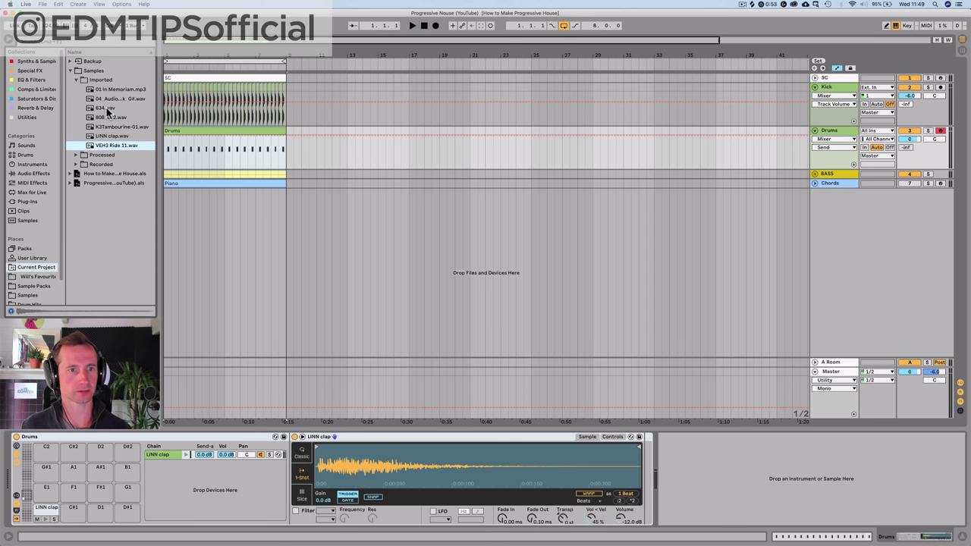
pyautogui.moveTo(109, 148); pyautogui.dragTo(167, 464)
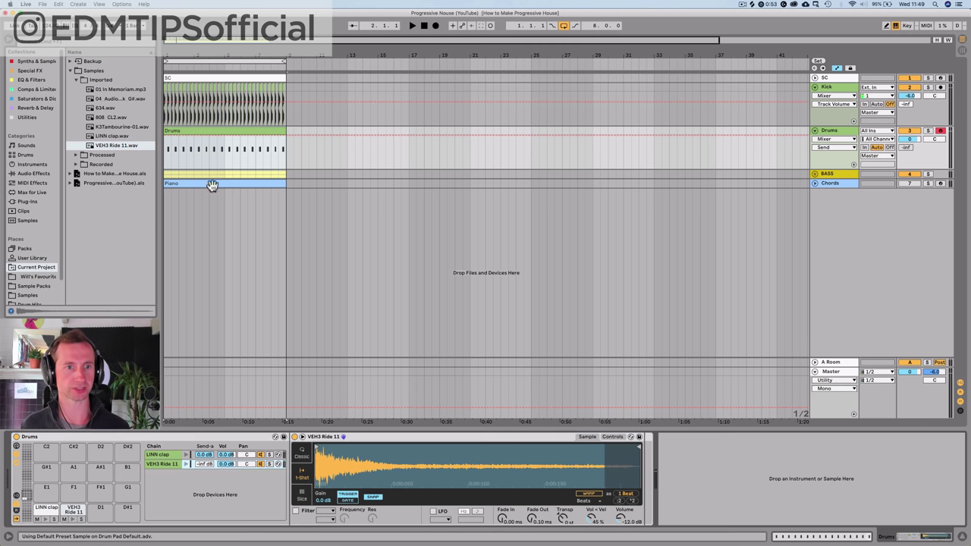
# - Rename the Drum Rack's VEH3 Ride 11 chain as Hat
pyautogui.doubleClick(193, 129)
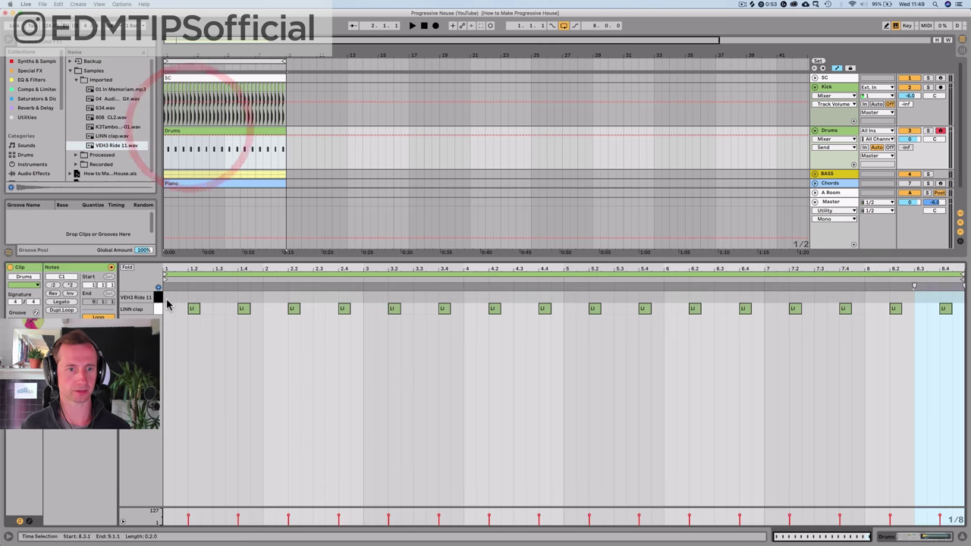
pyautogui.moveTo(170, 267); pyautogui.dragTo(171, 319)
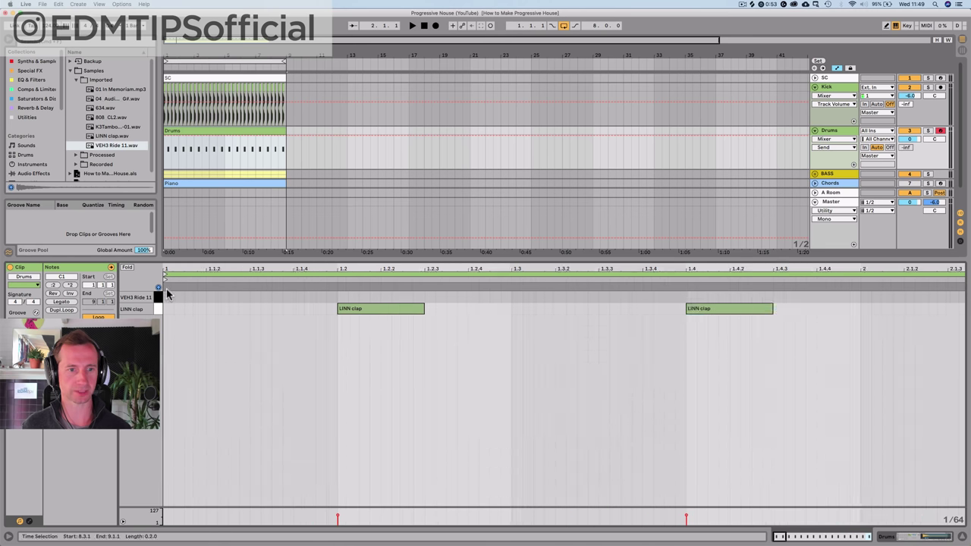
pyautogui.hotkey('shift', 'Tab')
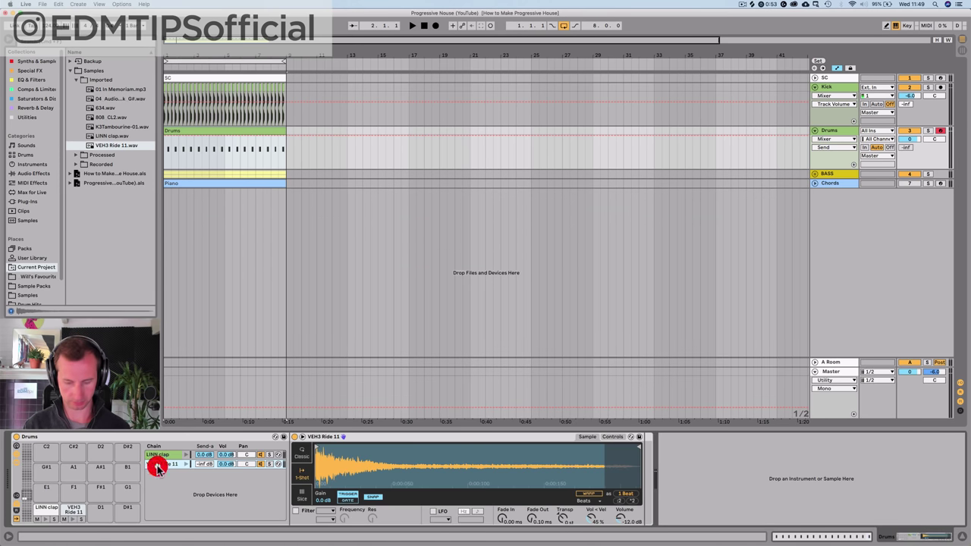
pyautogui.press('super+r')
pyautogui.write('H')
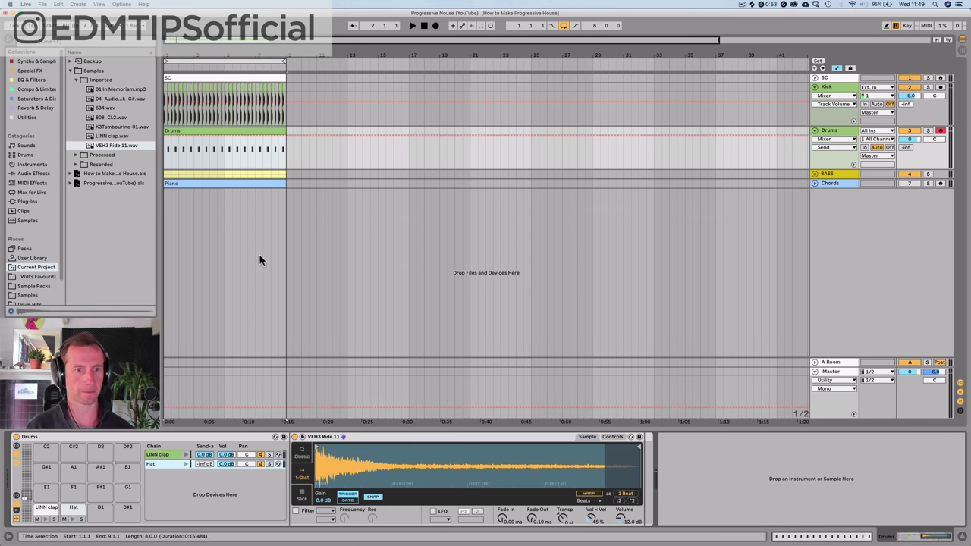
# - Add a sixteenth-length Hat note at 1.1.2 in the Drums clip and duplicate it to 1.1.3 and 1.1.4
pyautogui.doubleClick(200, 130)
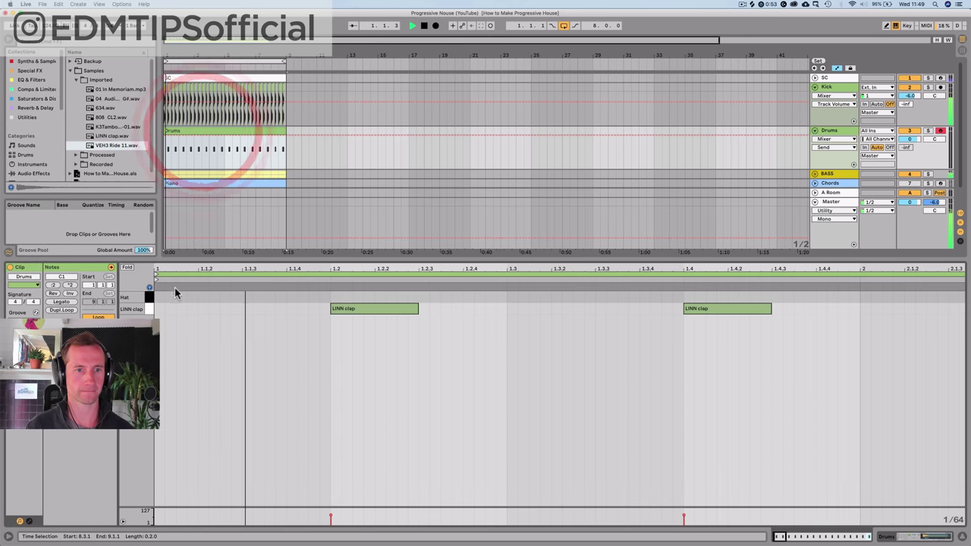
pyautogui.doubleClick(201, 297)
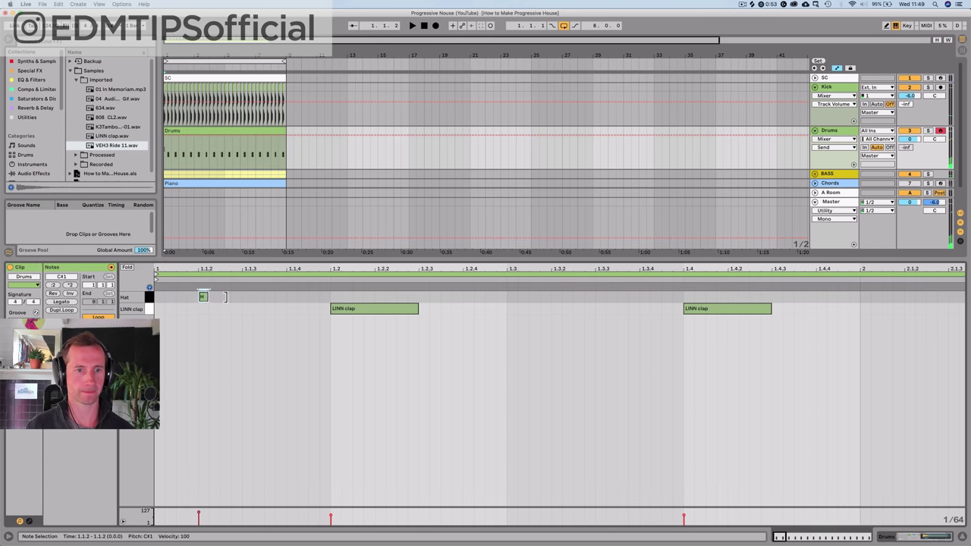
pyautogui.moveTo(238, 296); pyautogui.dragTo(241, 296)
pyautogui.press('super+d')
pyautogui.press('super+d')
pyautogui.click(156, 298)
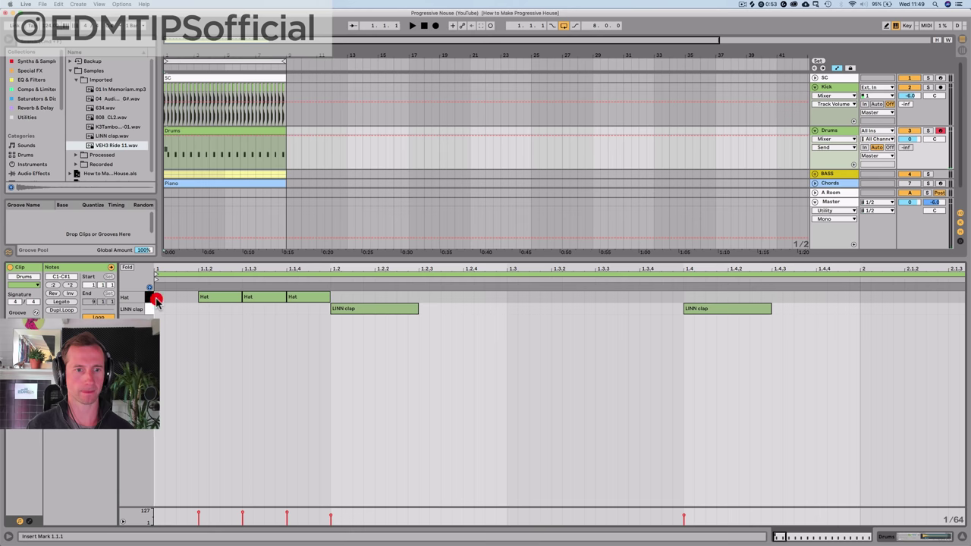
pyautogui.press('space')
pyautogui.press('space')
# - Repeat the first beat's three-note hat pattern through the whole eight-bar Drums clip and play it back
pyautogui.moveTo(157, 301); pyautogui.dragTo(326, 306)
pyautogui.press('super+d')
pyautogui.press('super+d')
pyautogui.press('super+d')
pyautogui.press('super+d')
pyautogui.moveTo(367, 269); pyautogui.dragTo(197, 270)
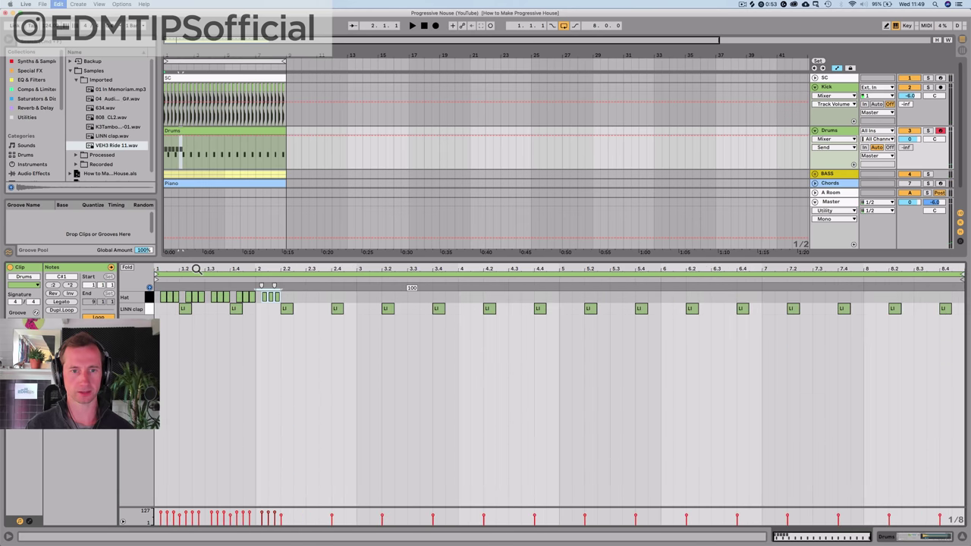
pyautogui.press('super+d')
pyautogui.press('super+d')
pyautogui.press('super+d')
pyautogui.press('super+d')
pyautogui.press('super+d')
pyautogui.press('super+d')
pyautogui.press('super+d')
pyautogui.press('super+d')
pyautogui.press('super+d')
pyautogui.press('super+d')
pyautogui.press('super+d')
pyautogui.press('super+d')
pyautogui.press('super+d')
pyautogui.press('super+d')
pyautogui.press('super+d')
pyautogui.press('super+d')
pyautogui.press('super+d')
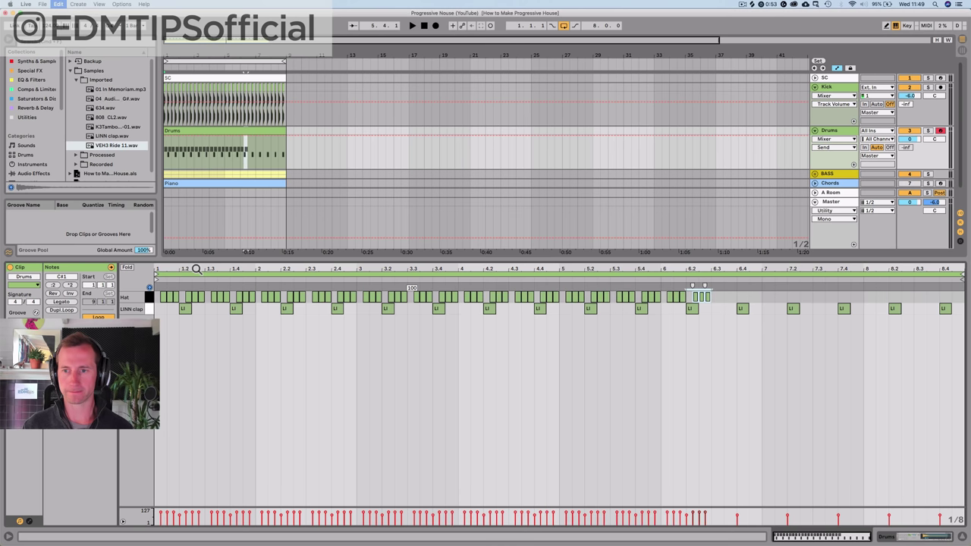
pyautogui.press('super+d')
pyautogui.press('super+d')
pyautogui.press('super+d')
pyautogui.press('super+d')
pyautogui.press('super+d')
pyautogui.press('super+d')
pyautogui.press('super+d')
pyautogui.press('super+d')
pyautogui.press('super+d')
pyautogui.press('space')
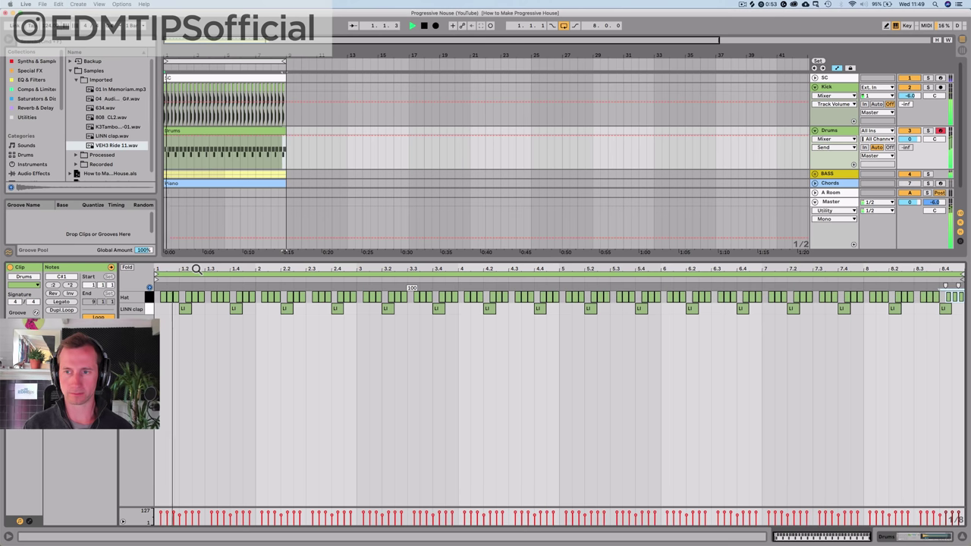
# - Lower the Hat chain's volume to -9.0 dB and set its sampler to Classic mode with 1 voice and 7.82 ms attack
pyautogui.hotkey('shift', 'Tab')
pyautogui.moveTo(226, 463); pyautogui.dragTo(226, 472)
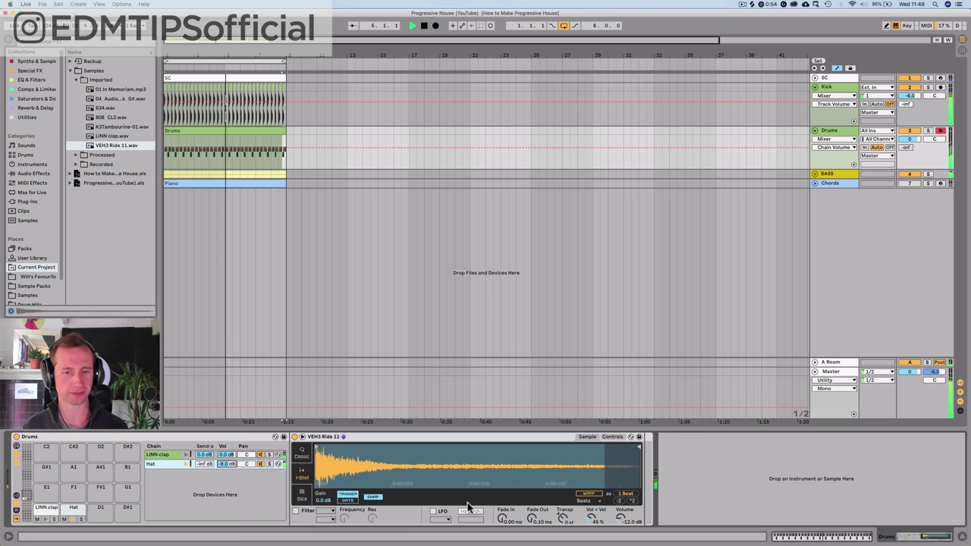
pyautogui.click(301, 450)
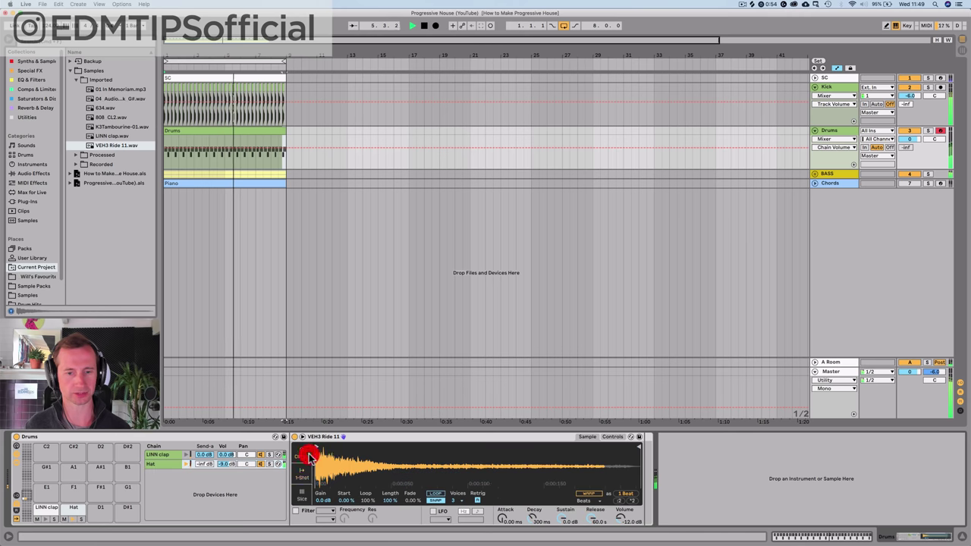
pyautogui.click(458, 501)
pyautogui.click(457, 392)
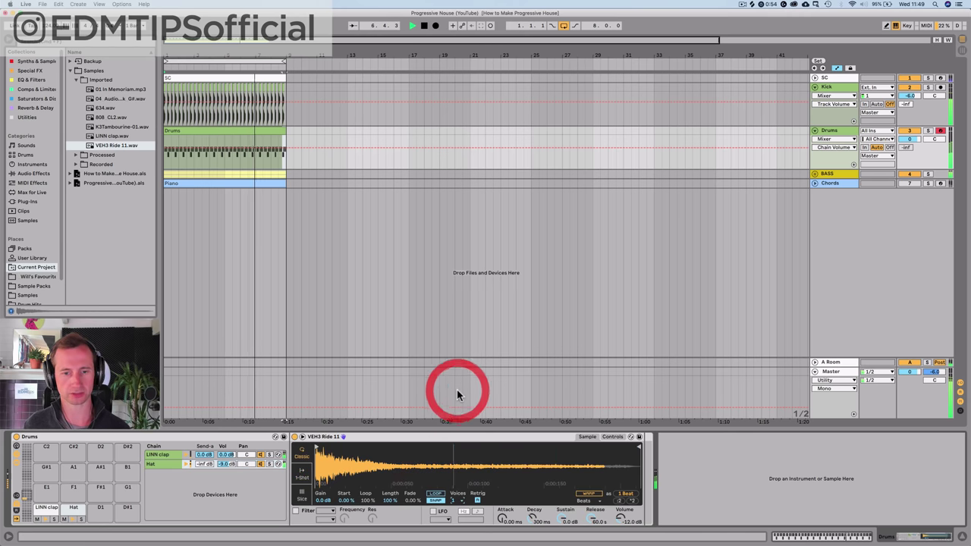
pyautogui.click(435, 500)
pyautogui.moveTo(502, 519)
pyautogui.mouseDown()
pyautogui.moveTo(501, 540)
pyautogui.moveTo(501, 514)
pyautogui.mouseUp()
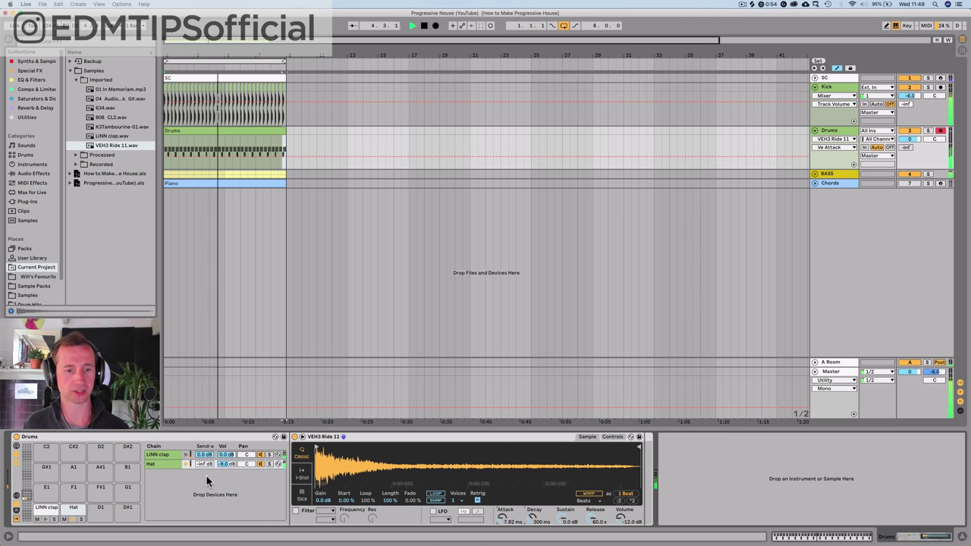
# - Raise the Hat's Send-a to 0.0 dB and, with the Room return soloed temporarily, move its EQ Eight low cut to 212 Hz
pyautogui.moveTo(204, 464); pyautogui.dragTo(204, 447)
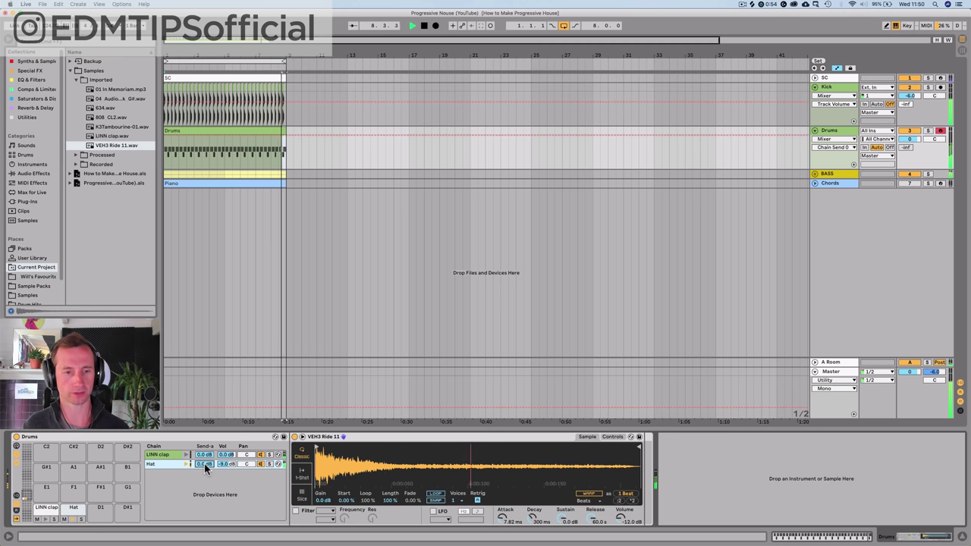
pyautogui.press('Tab')
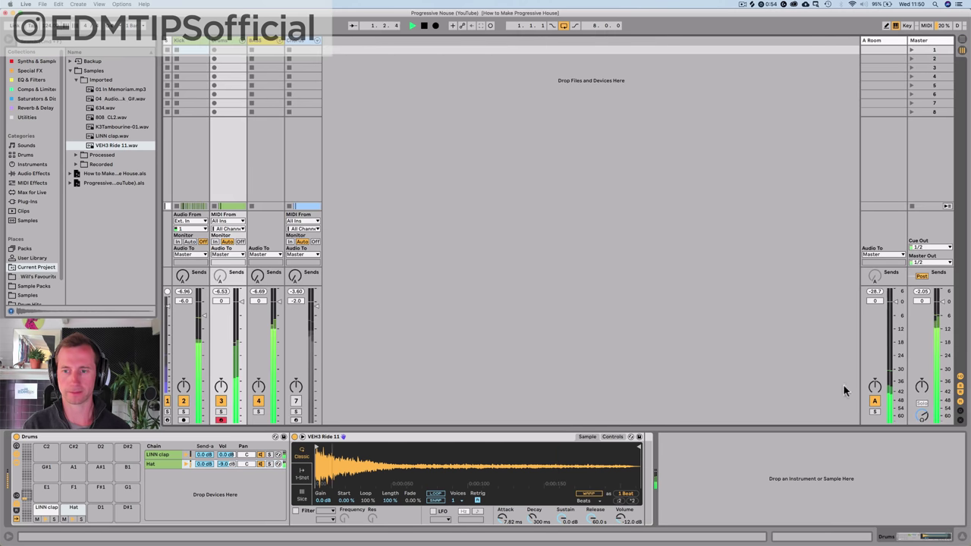
pyautogui.click(874, 412)
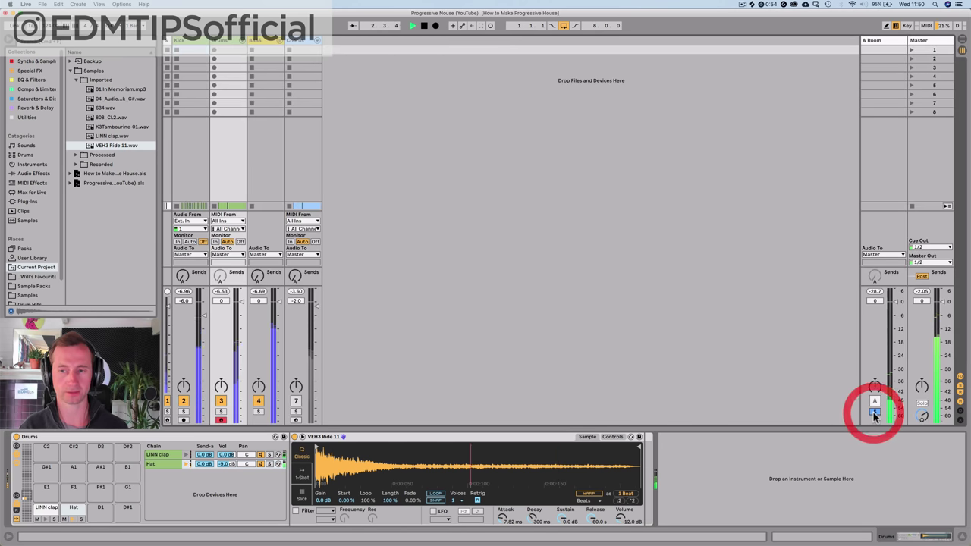
pyautogui.click(897, 43)
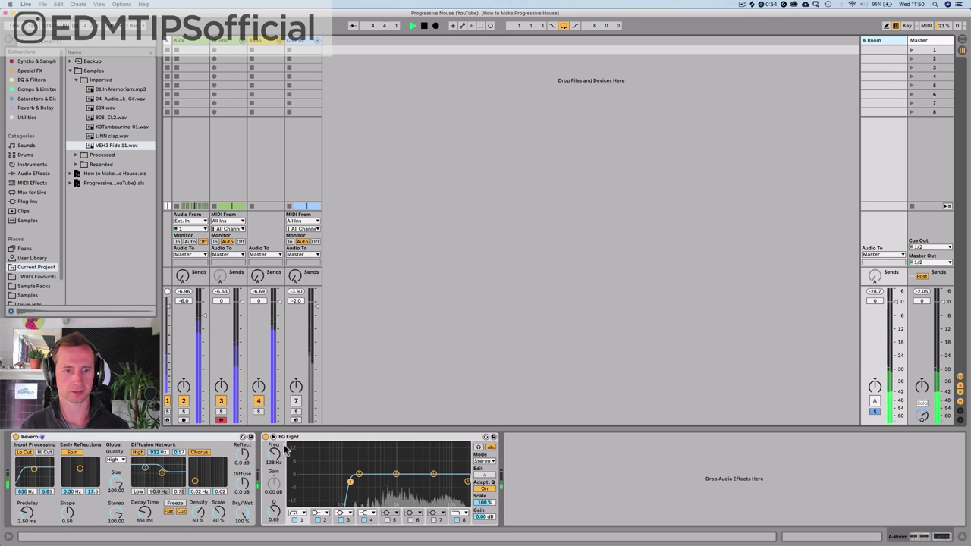
pyautogui.moveTo(275, 454); pyautogui.dragTo(275, 444)
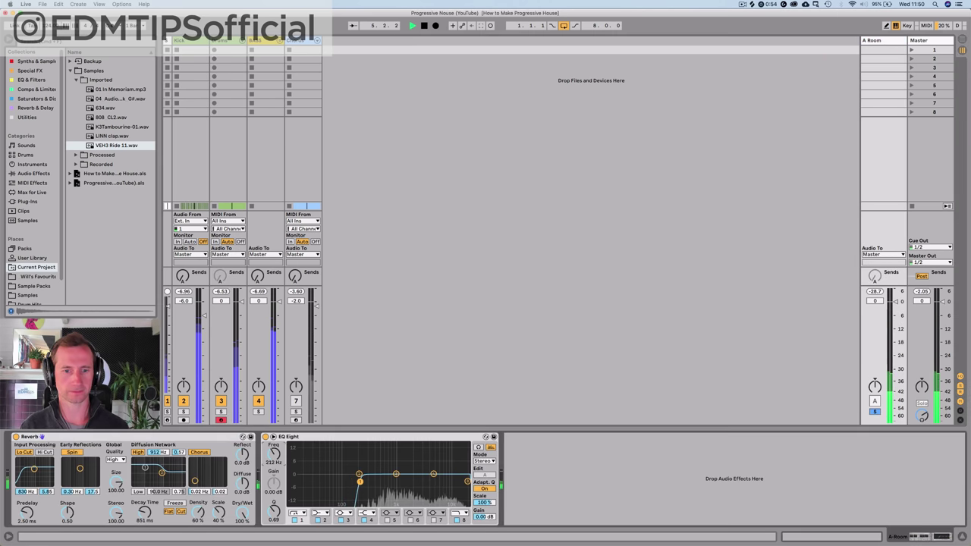
pyautogui.click(875, 412)
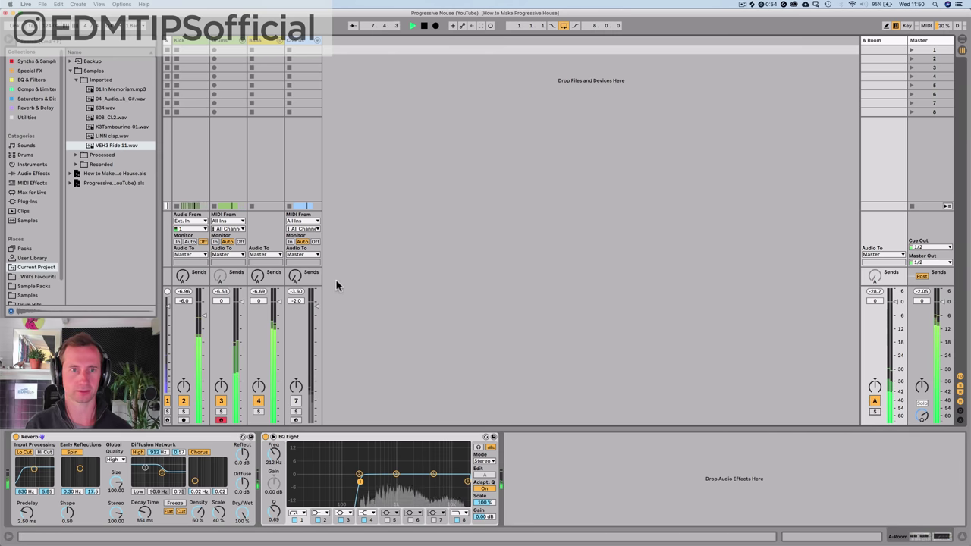
# - Audition the project's imported samples and add K3Tambourine-01.wav to the Drums track's Drum Rack
pyautogui.press('Tab')
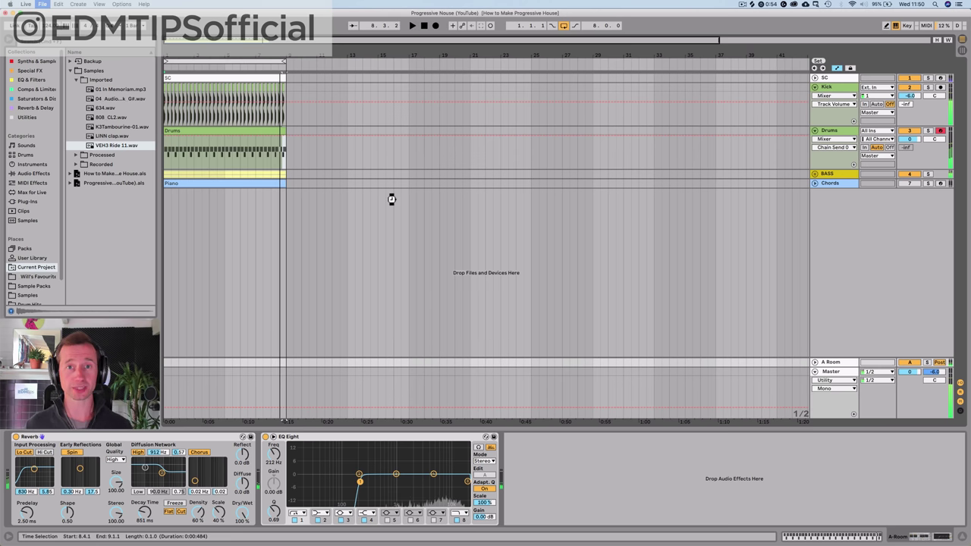
pyautogui.click(111, 89)
pyautogui.press('Down')
pyautogui.press('Down')
pyautogui.press('Down')
pyautogui.press('Down')
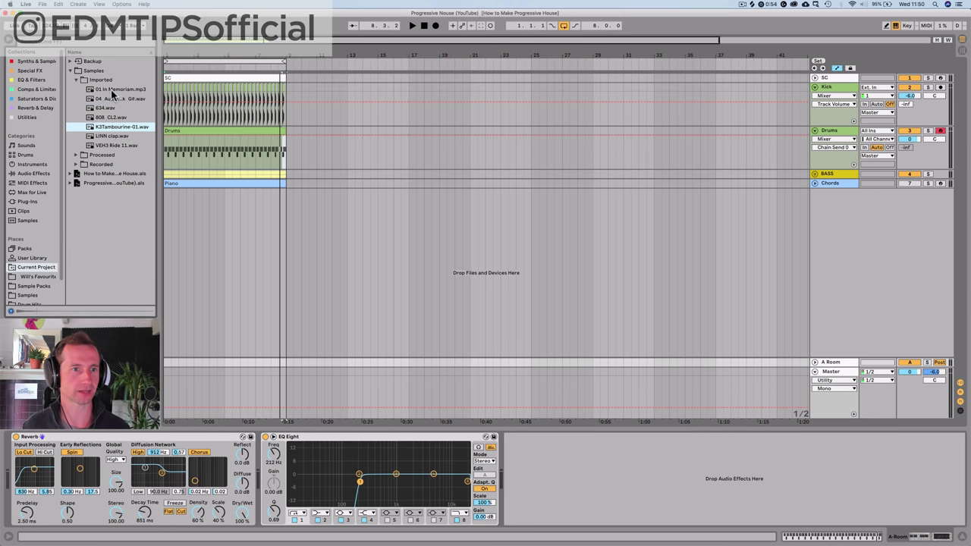
pyautogui.press('Down')
pyautogui.click(101, 124)
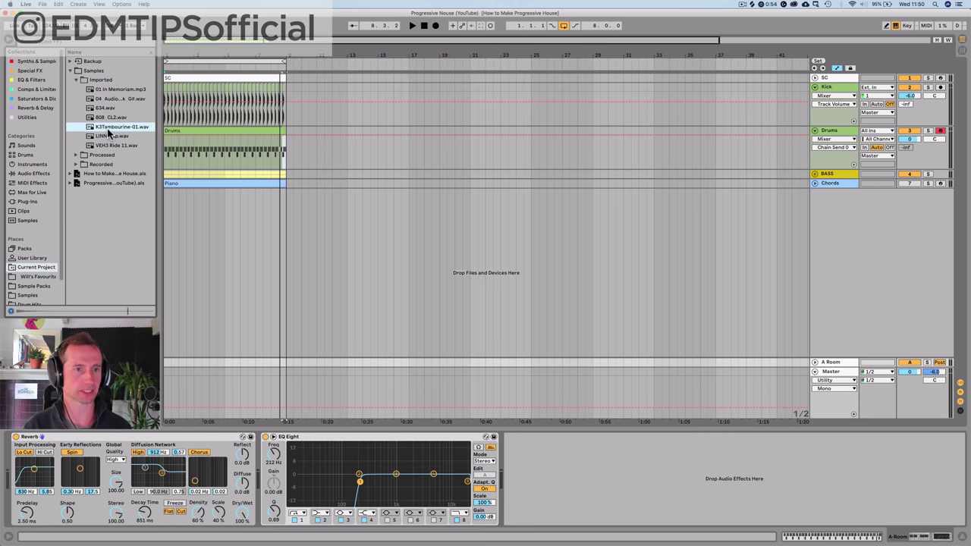
pyautogui.hotkey('shift', 'Tab')
pyautogui.click(109, 128)
pyautogui.press('Tab')
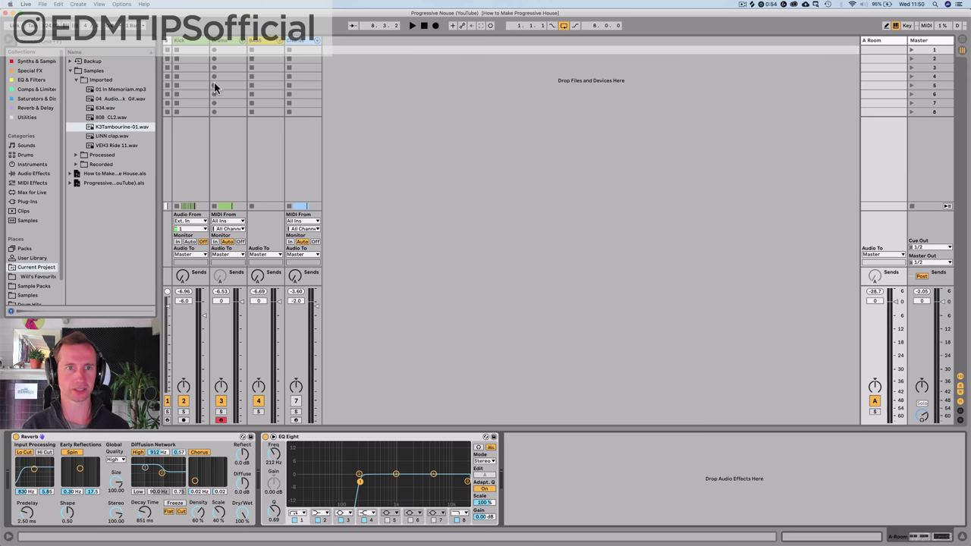
pyautogui.press('Tab')
pyautogui.click(830, 131)
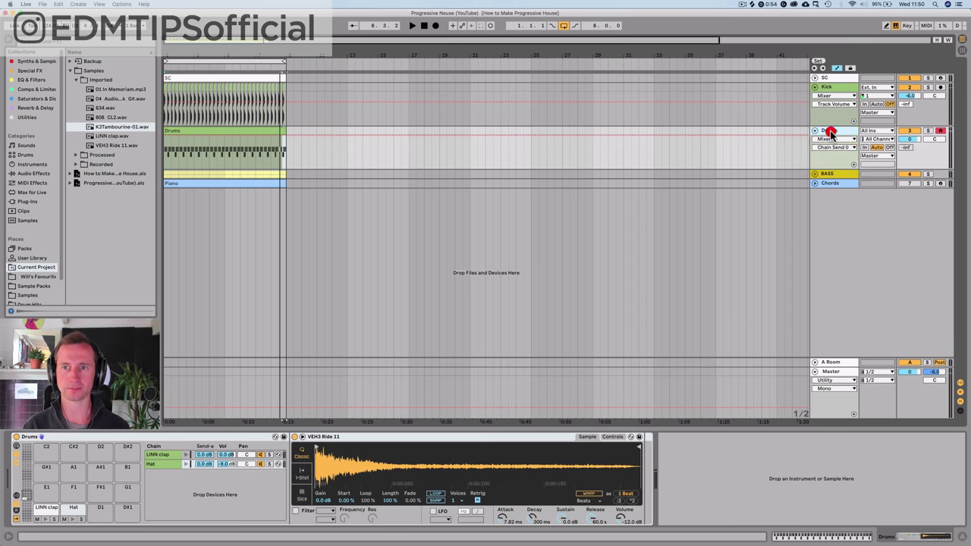
pyautogui.moveTo(202, 324); pyautogui.dragTo(158, 484)
# - Rename the new K3Tambourine-01 chain as Tamb
pyautogui.press('super+r')
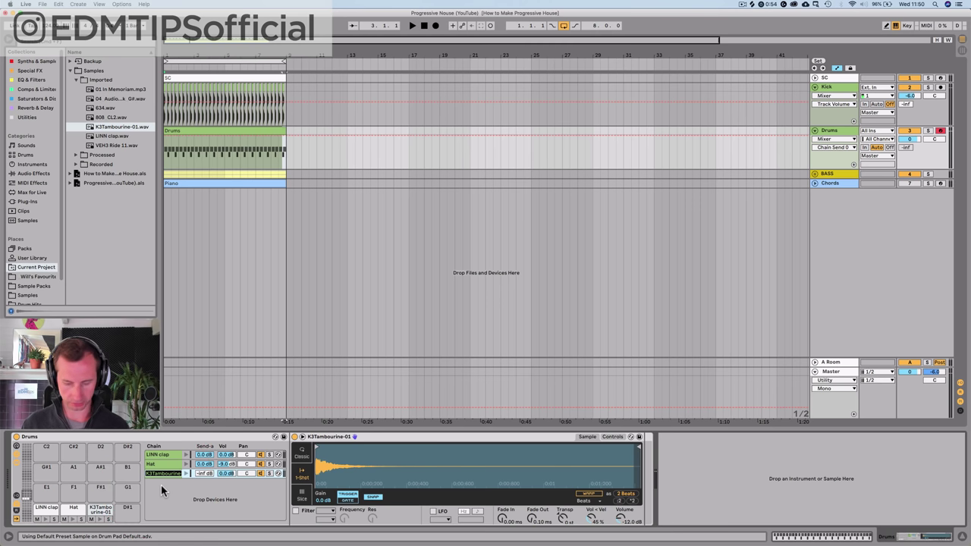
pyautogui.write('Tamb')
pyautogui.press('Return')
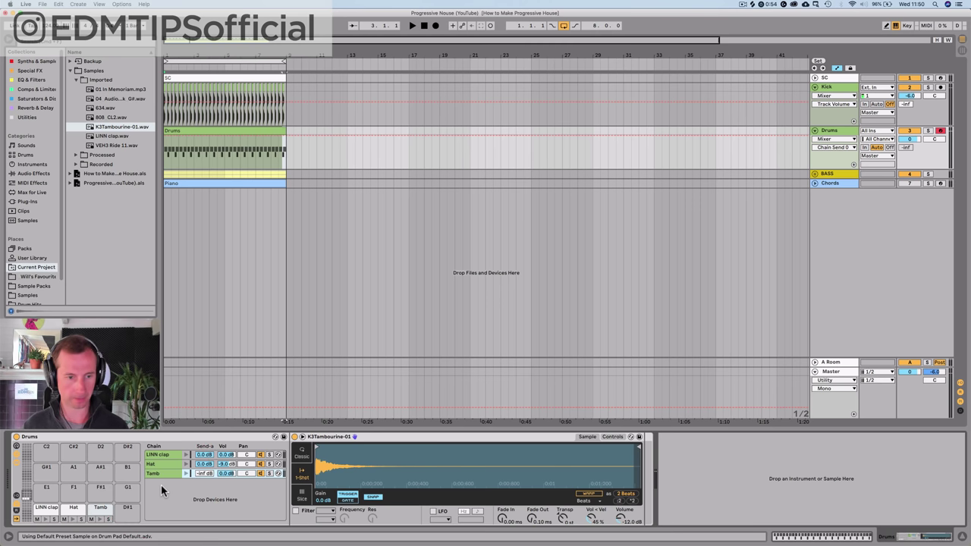
# - Open the Drums MIDI clip and add Tamb notes at 1.1.3, 1.2.4 and 1.3.3, playing back the pattern between placements
pyautogui.doubleClick(180, 144)
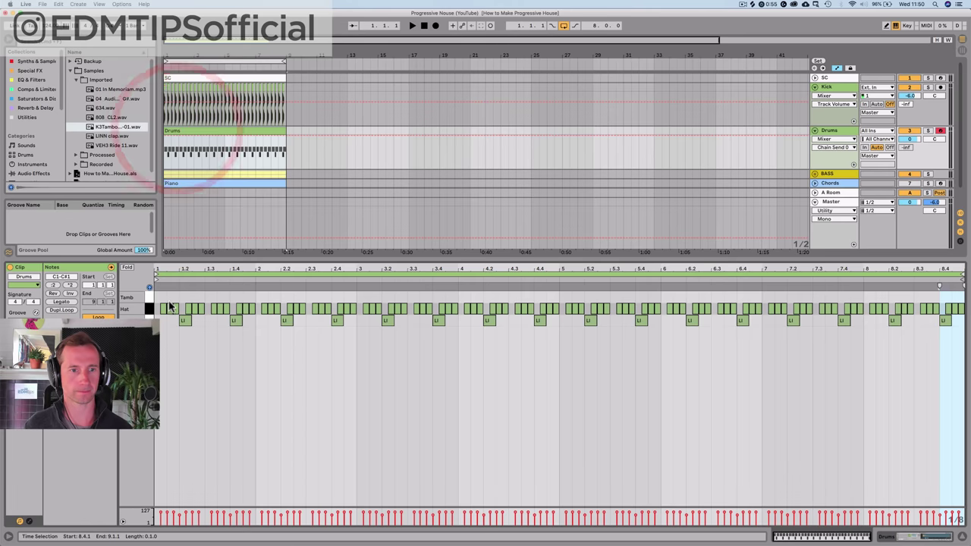
pyautogui.doubleClick(173, 297)
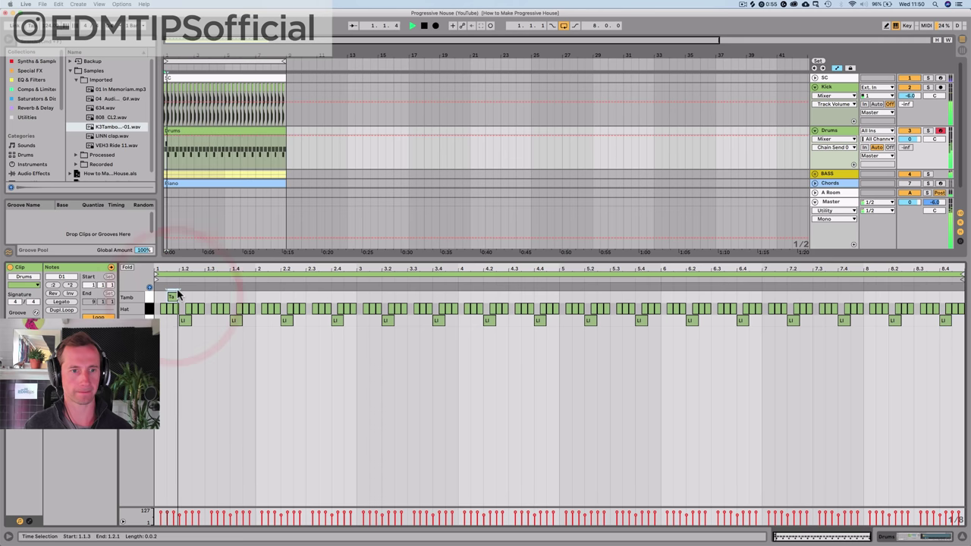
pyautogui.moveTo(197, 269); pyautogui.dragTo(197, 307)
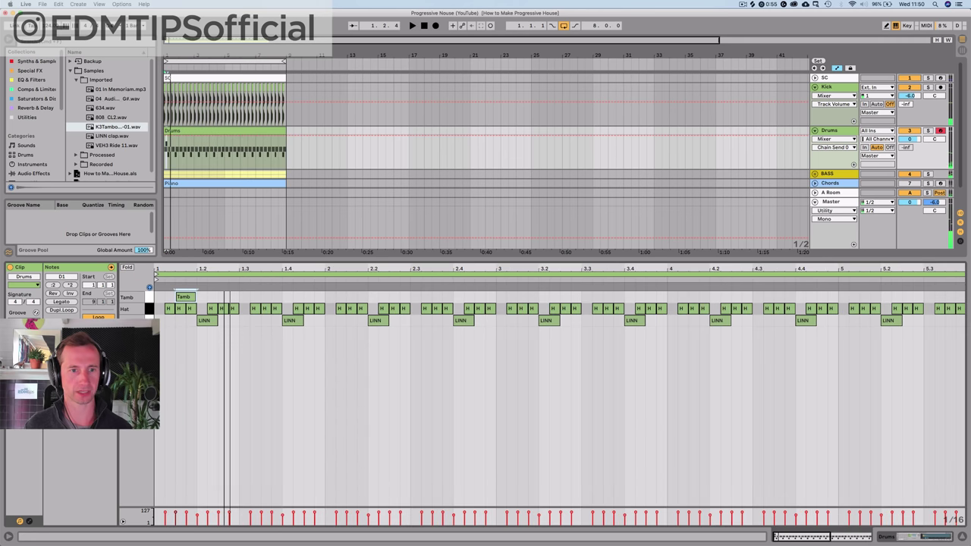
pyautogui.doubleClick(232, 298)
pyautogui.press('space')
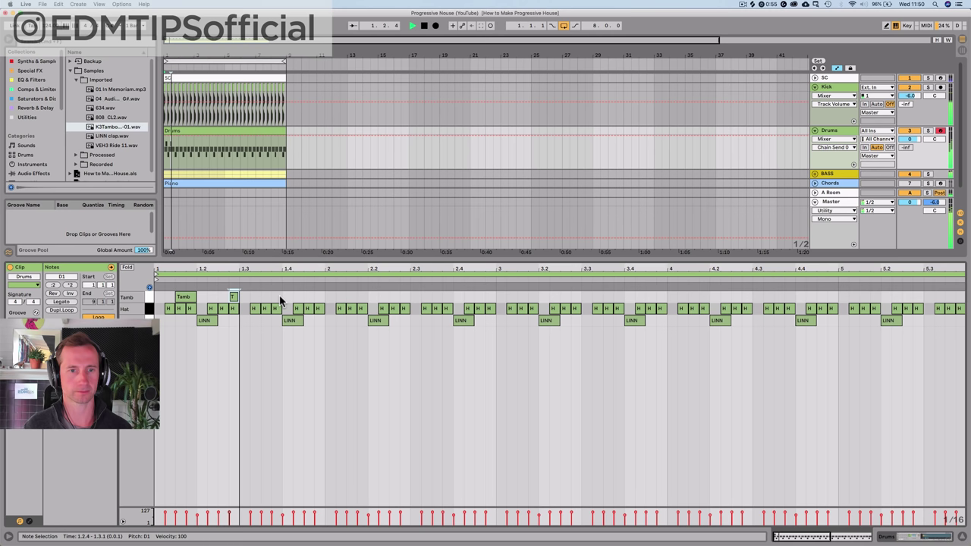
pyautogui.press('space')
pyautogui.doubleClick(266, 298)
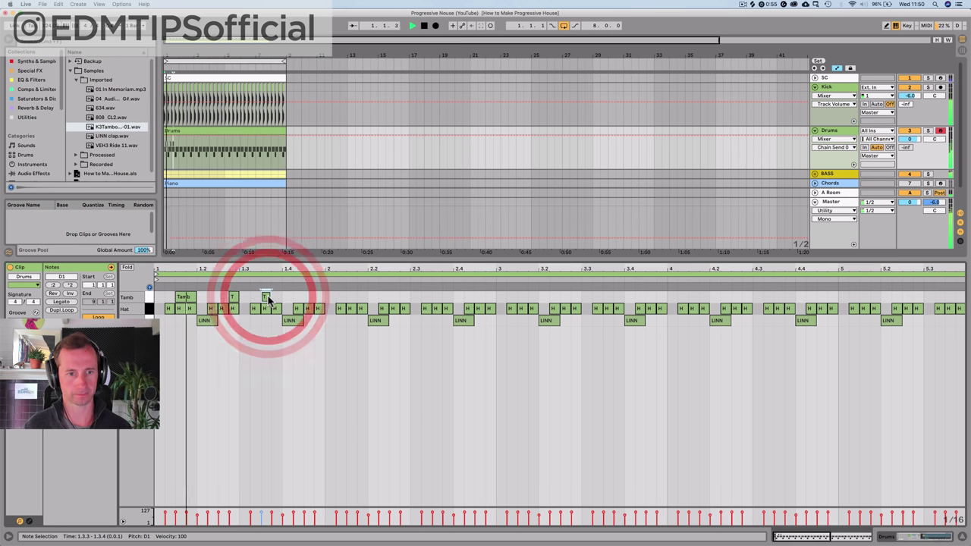
pyautogui.press('space')
pyautogui.press('space')
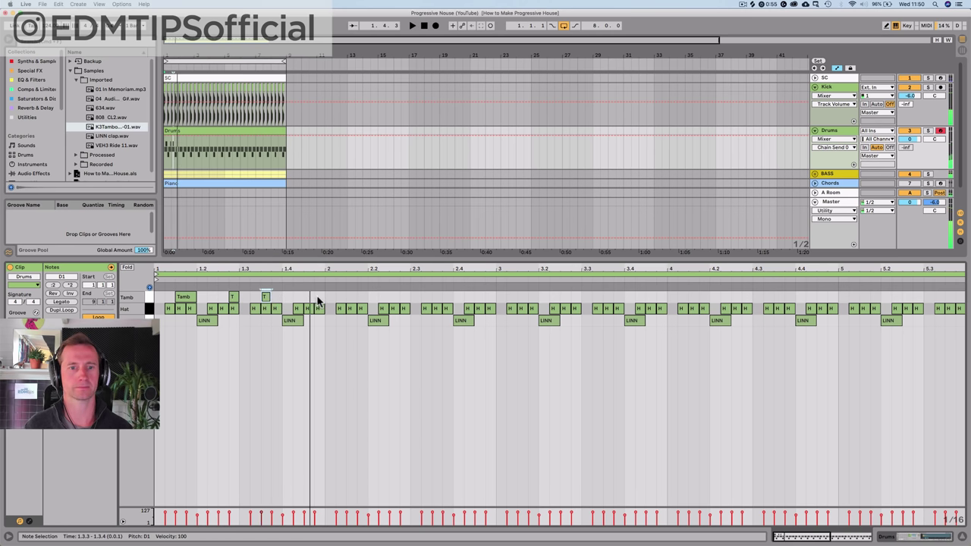
# - Continue the tambourine rhythm with Tamb notes at 1.4.4, 2.1.3, 2.2.4 and 2.3.3, auditioning the groove
pyautogui.doubleClick(317, 298)
pyautogui.doubleClick(351, 298)
pyautogui.press('space')
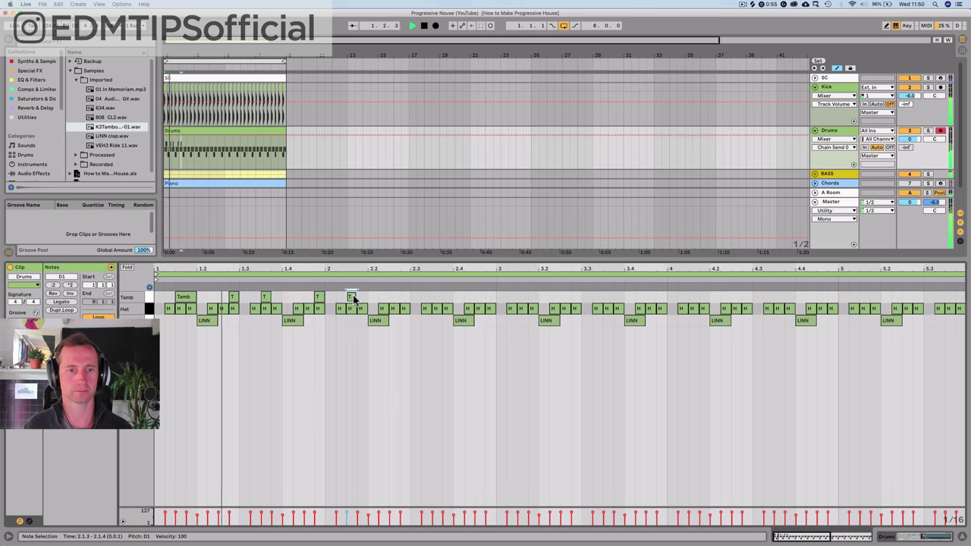
pyautogui.press('space')
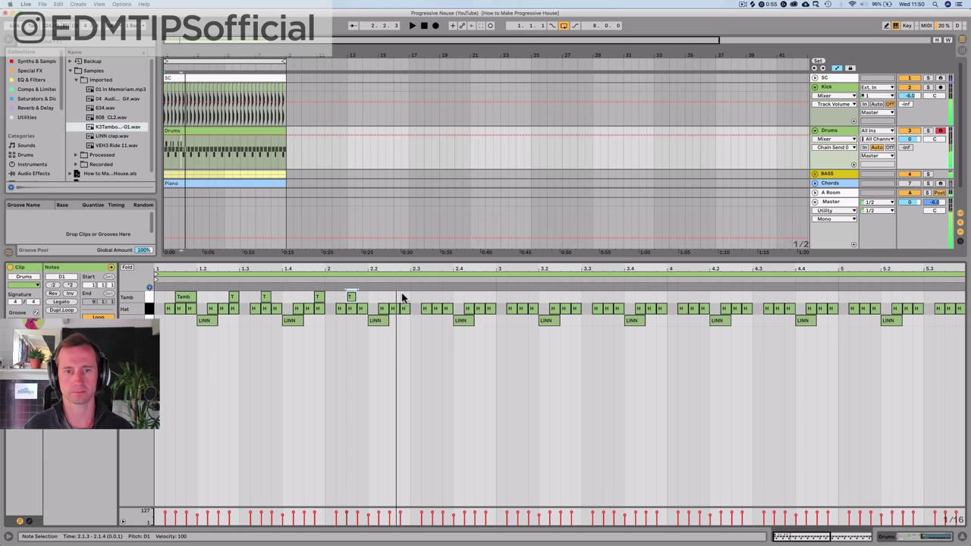
pyautogui.doubleClick(403, 297)
pyautogui.doubleClick(446, 298)
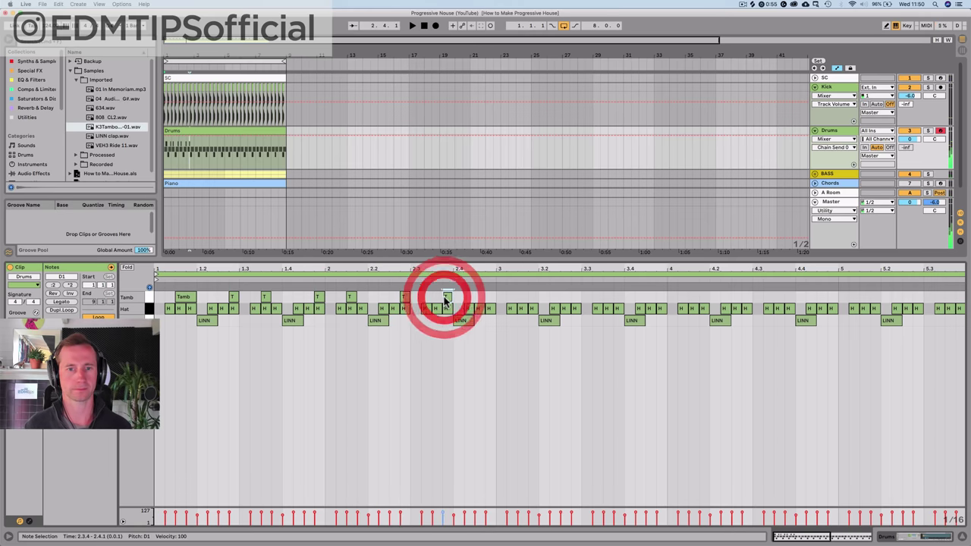
pyautogui.moveTo(447, 298); pyautogui.dragTo(436, 298)
pyautogui.press('space')
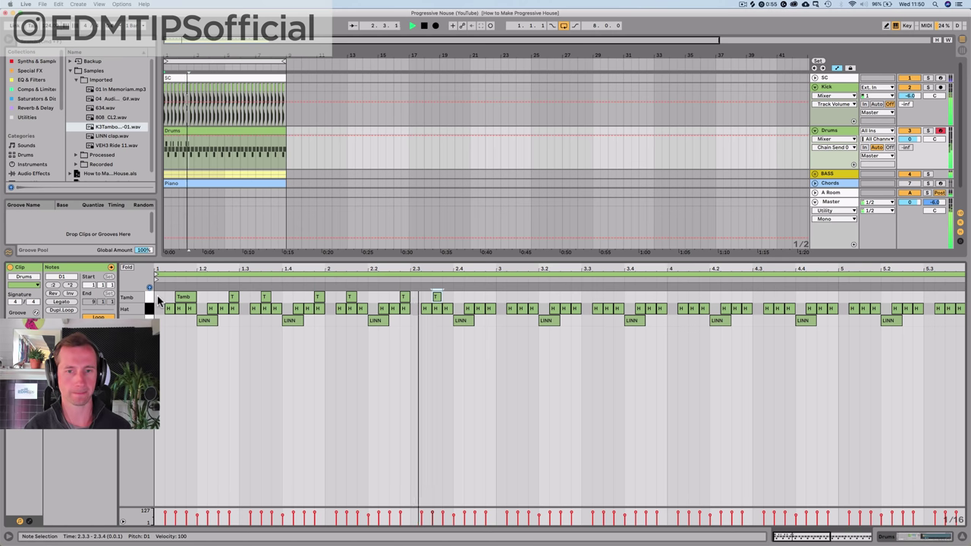
pyautogui.press('space')
# - Duplicate the Tamb notes of bars 1–2 into bars 3–4 and play back the transition
pyautogui.moveTo(158, 292); pyautogui.dragTo(358, 301)
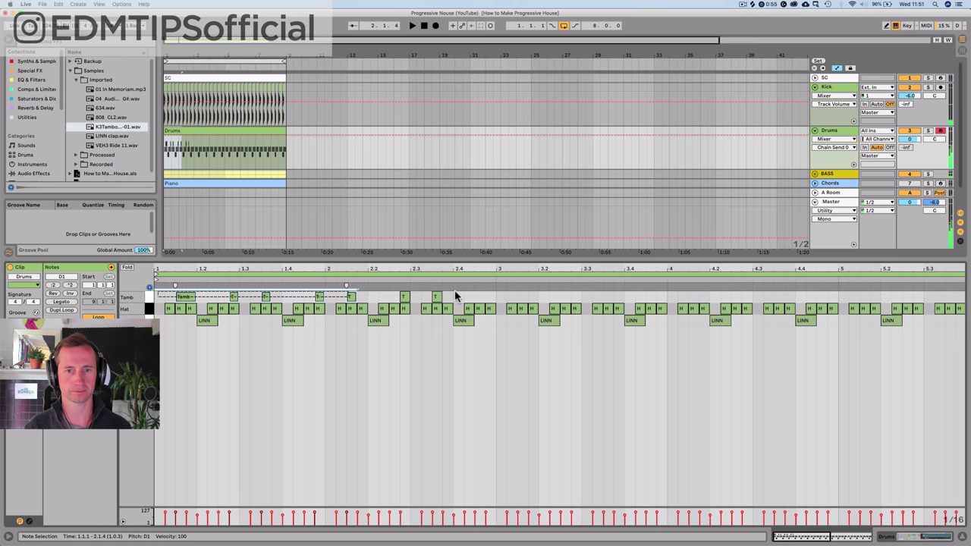
pyautogui.moveTo(455, 290); pyautogui.dragTo(492, 297)
pyautogui.press('super+d')
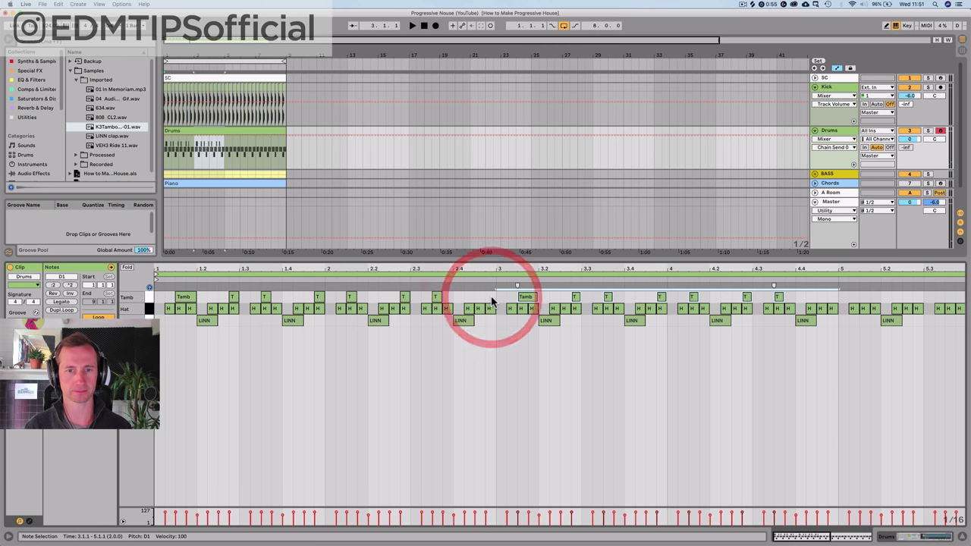
pyautogui.press('space')
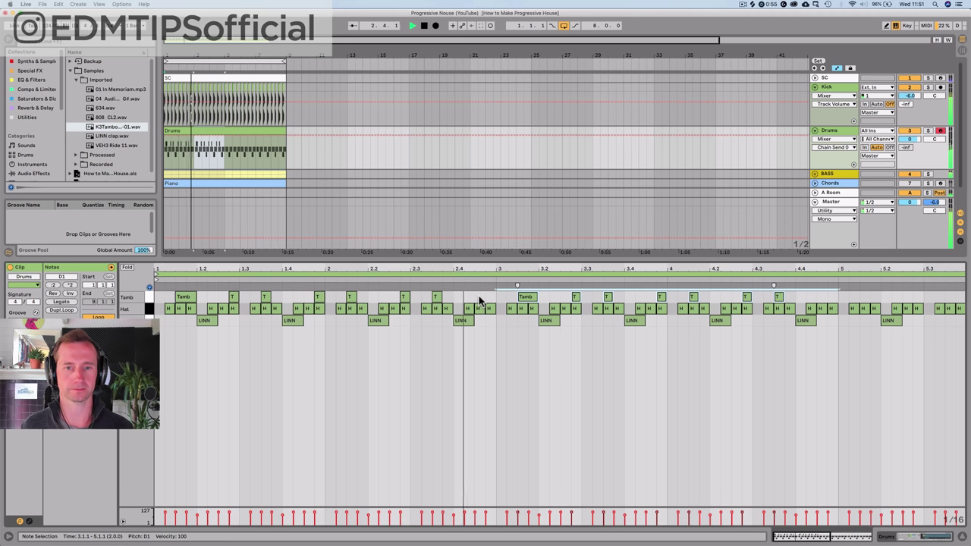
pyautogui.press('space')
# - Add a Tamb note at 2.4.3 and duplicate the two-bar Tamb pattern three times to fill the eight-bar clip
pyautogui.doubleClick(478, 296)
pyautogui.moveTo(496, 298); pyautogui.dragTo(157, 298)
pyautogui.press('super+d')
pyautogui.press('super+d')
pyautogui.press('super+d')
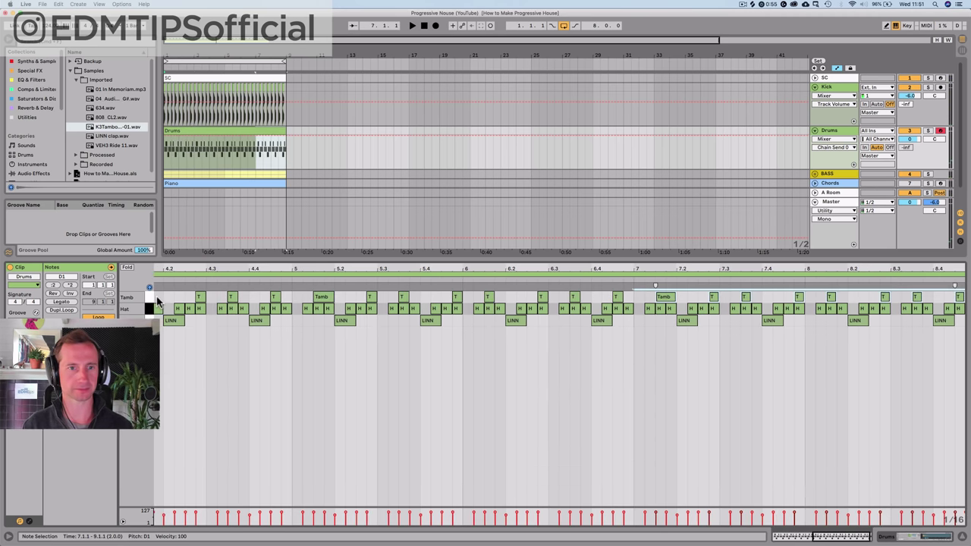
# - Add a Delay after the Tamb chain's sampler, turn on Ping Pong and set its feedback to 0.0 %
pyautogui.hotkey('shift', 'Tab')
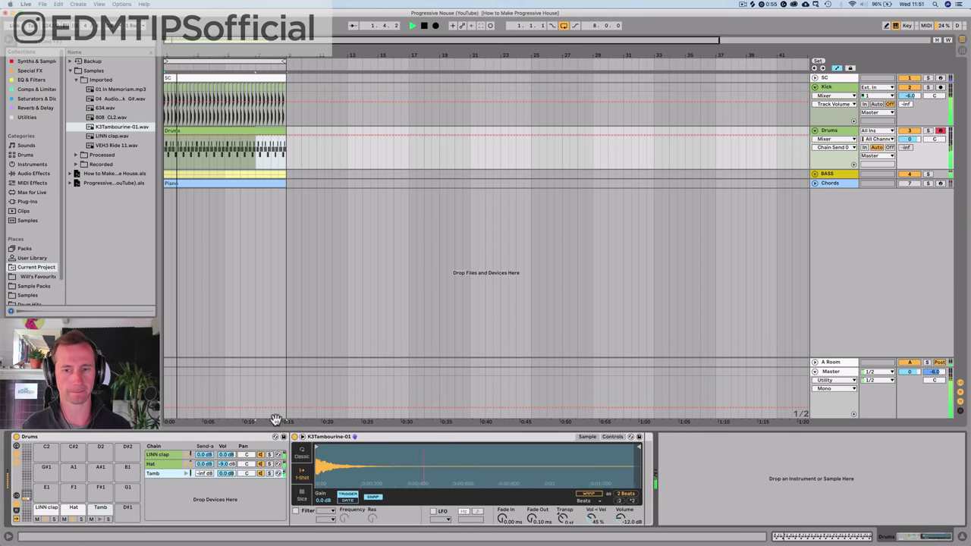
pyautogui.press('space')
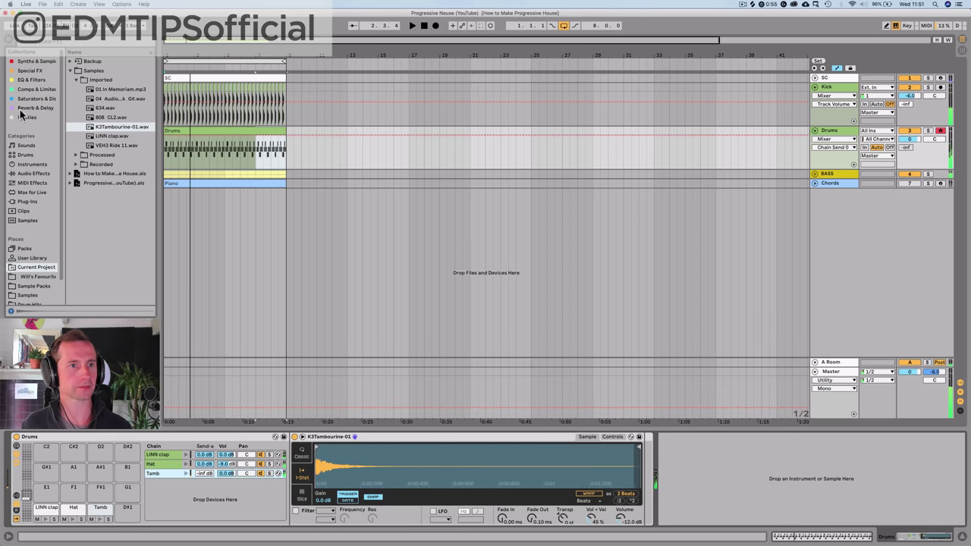
pyautogui.click(26, 107)
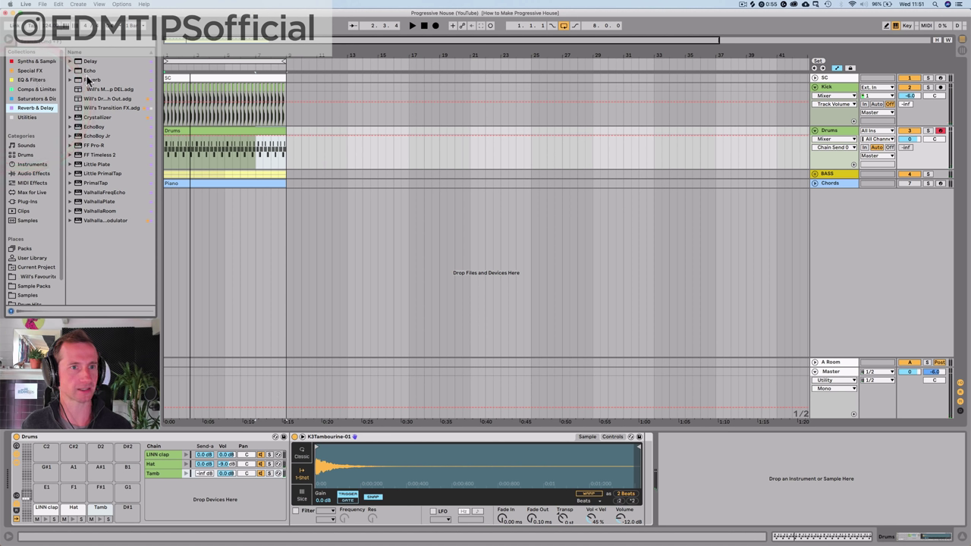
pyautogui.moveTo(633, 348); pyautogui.dragTo(647, 446)
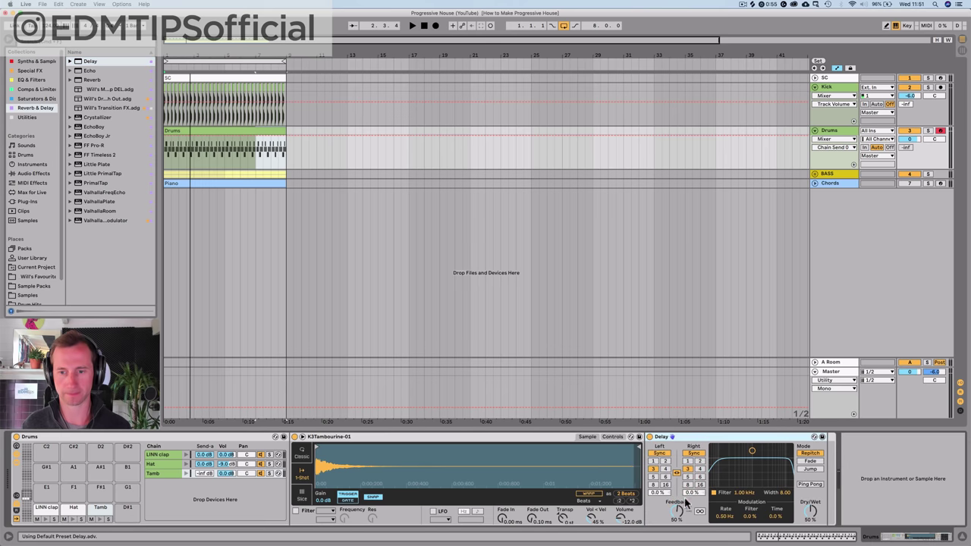
pyautogui.click(808, 484)
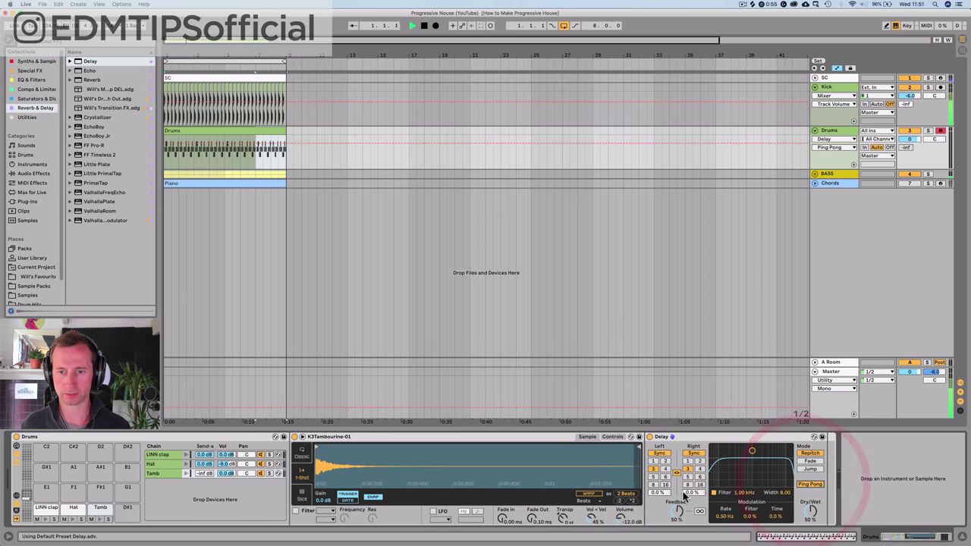
pyautogui.moveTo(677, 510); pyautogui.dragTo(677, 538)
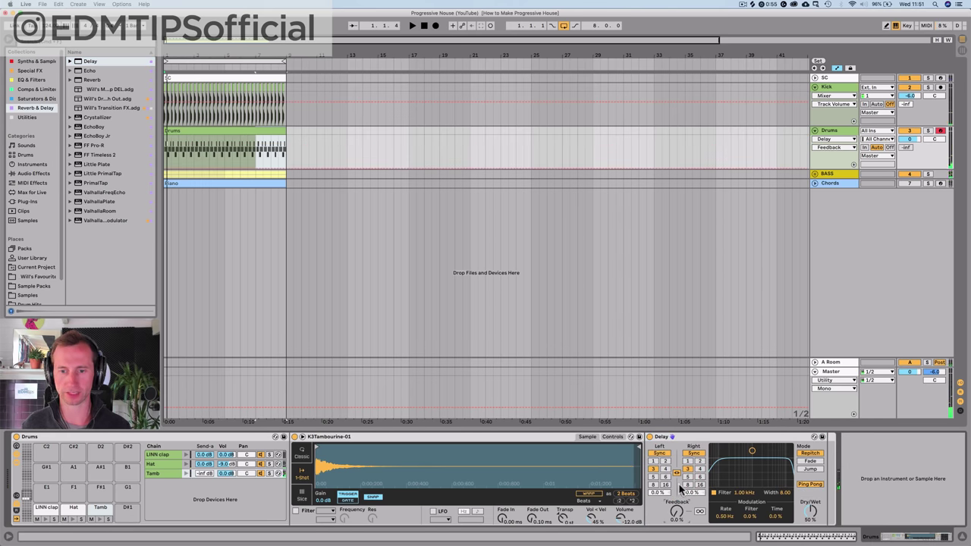
pyautogui.press('space')
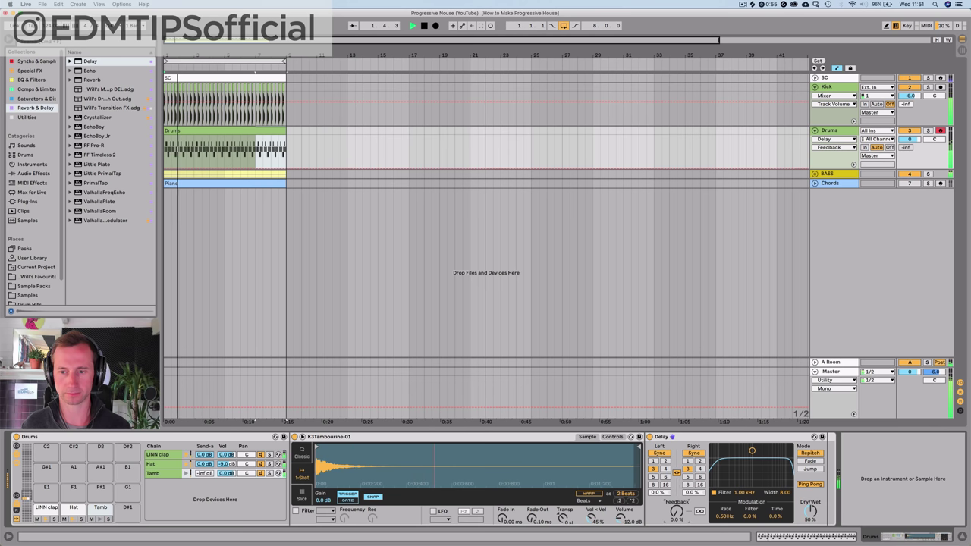
# - Unlink the Delay's channels, set the left to 2 sixteenths and the right to 1, with Dry/Wet at 34 %
pyautogui.click(699, 462)
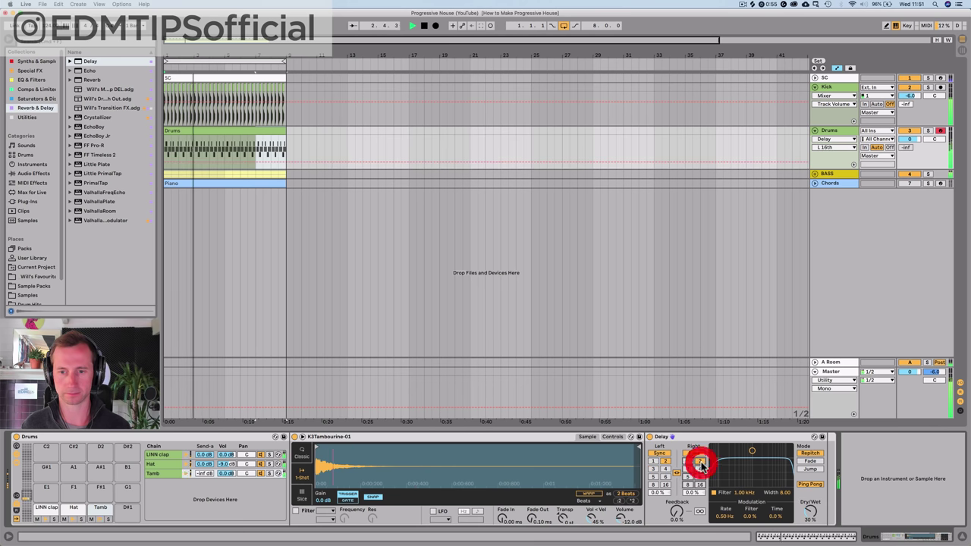
pyautogui.click(676, 471)
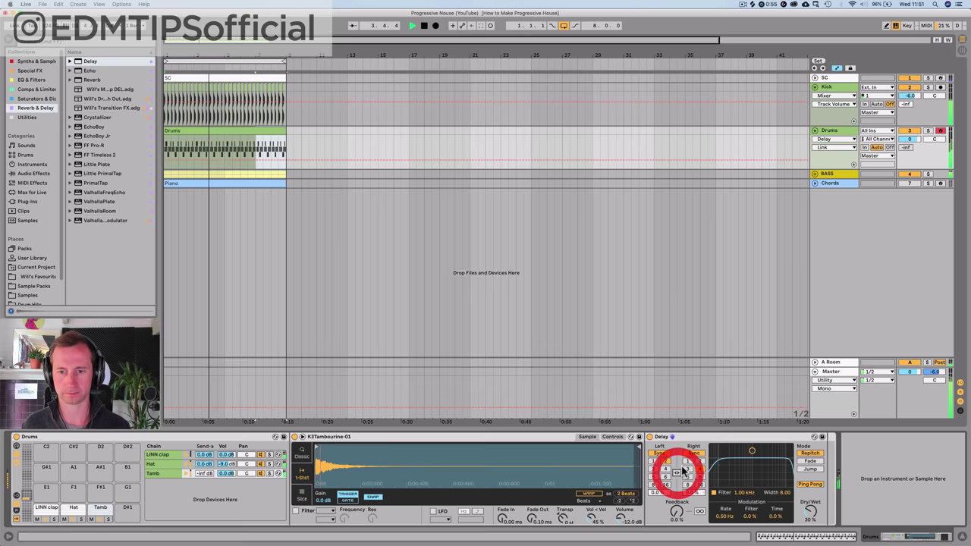
pyautogui.click(687, 462)
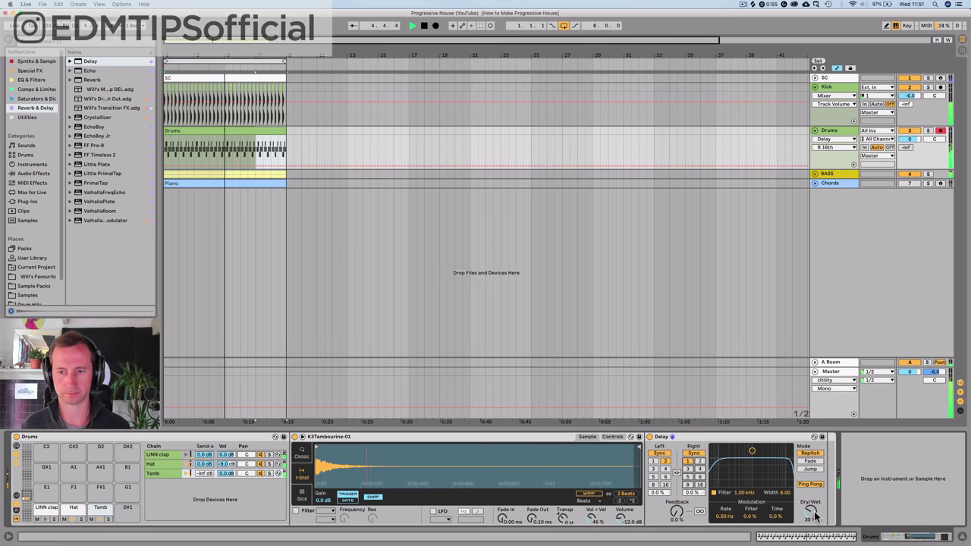
pyautogui.moveTo(814, 511); pyautogui.dragTo(814, 505)
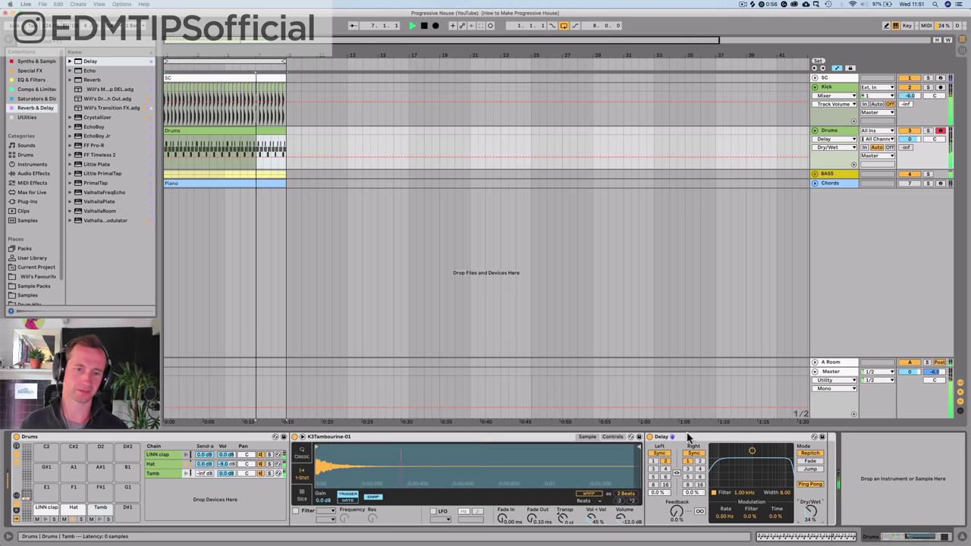
# - Insert EQ Eight between the Tamb sampler and the Delay, raise its low-cut frequency during playback, and fold the device
pyautogui.click(33, 80)
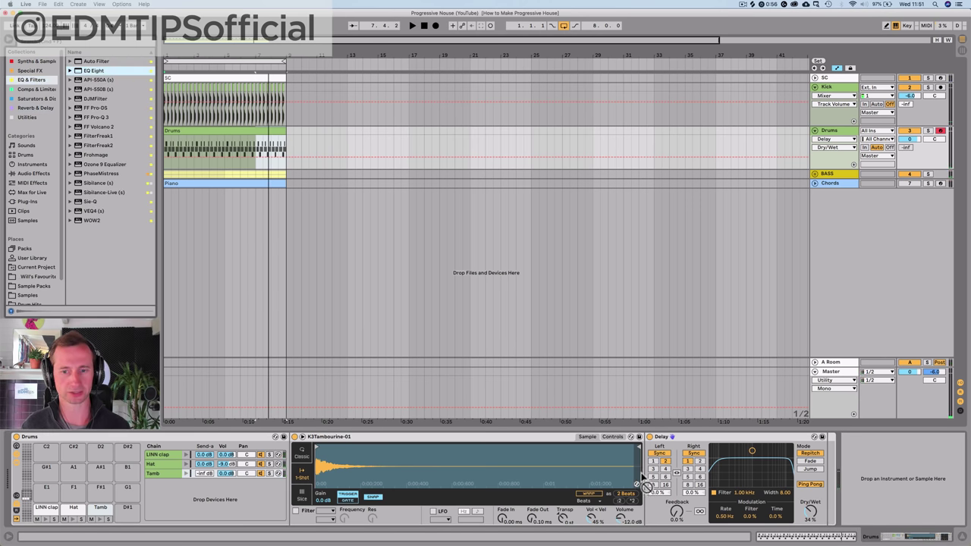
pyautogui.moveTo(642, 473); pyautogui.dragTo(646, 475)
pyautogui.press('space')
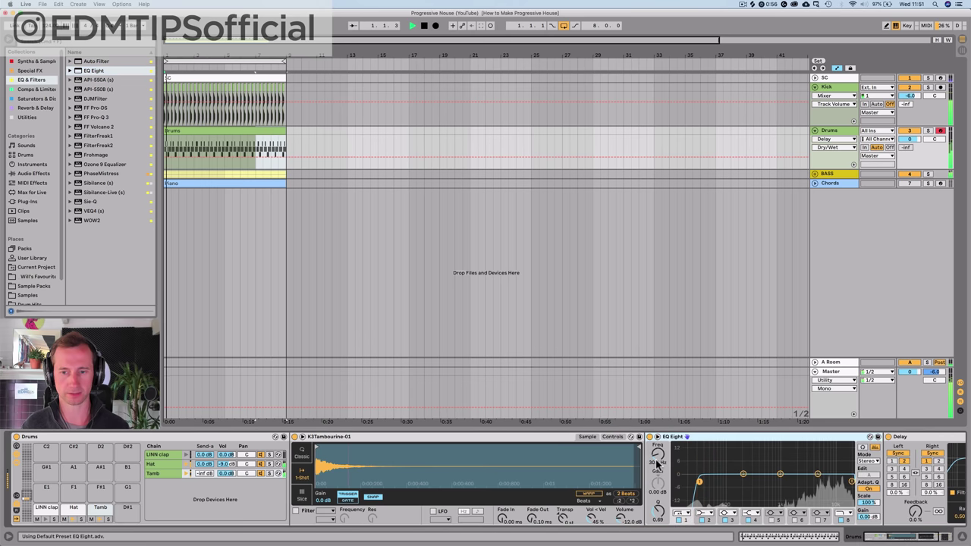
pyautogui.moveTo(721, 480); pyautogui.dragTo(789, 481)
pyautogui.doubleClick(693, 437)
pyautogui.press('space')
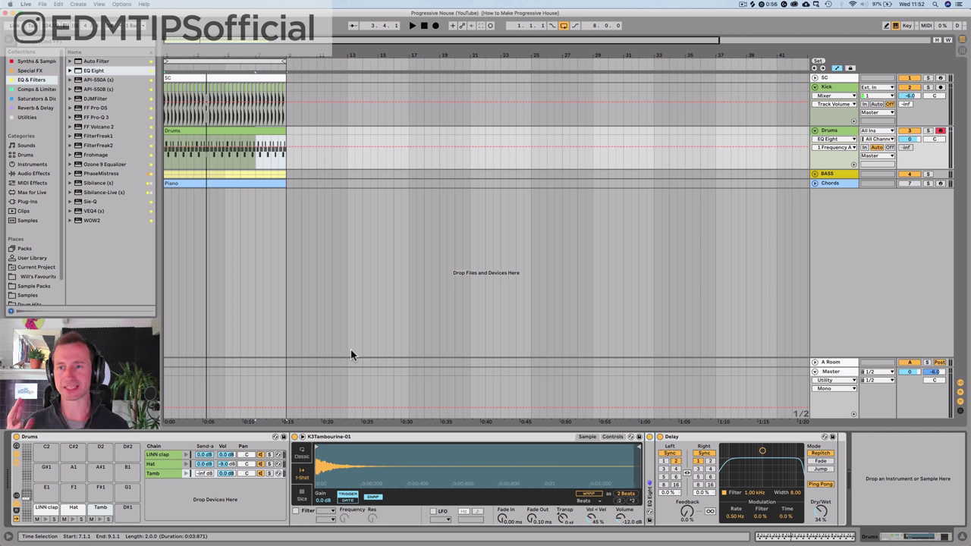
# - Insert a MIDI track below Chords, name it Arpeggio and colour it turquoise
pyautogui.click(849, 130)
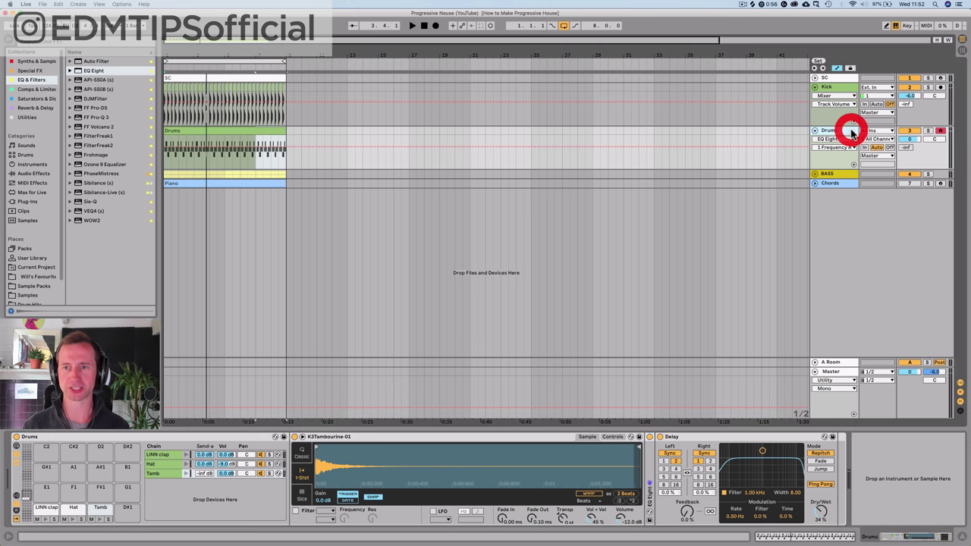
pyautogui.click(821, 184)
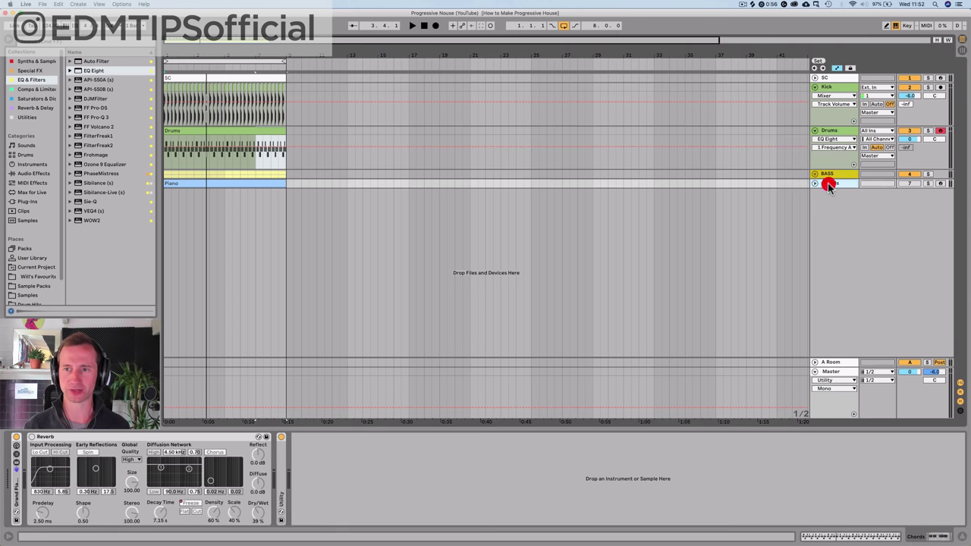
pyautogui.press('super+shift+t')
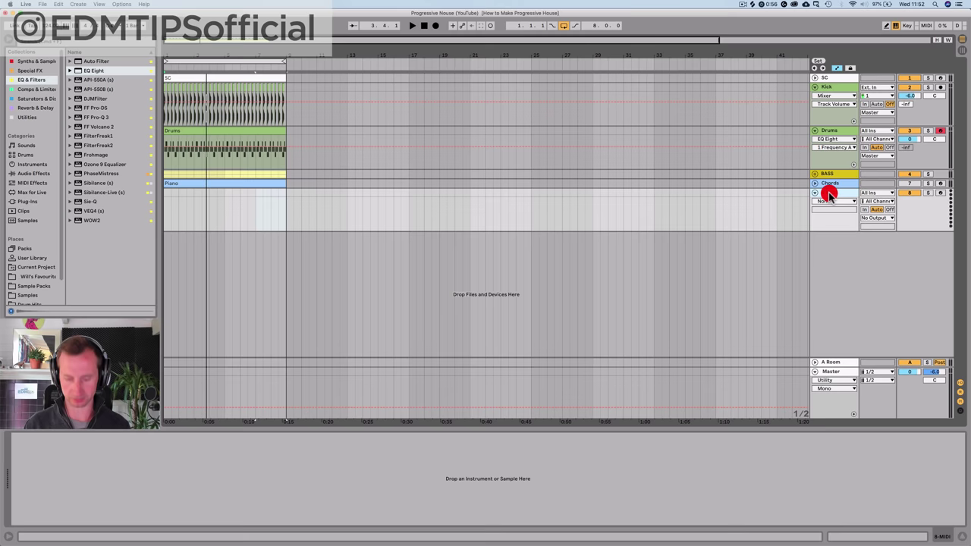
pyautogui.write('Arpeggio')
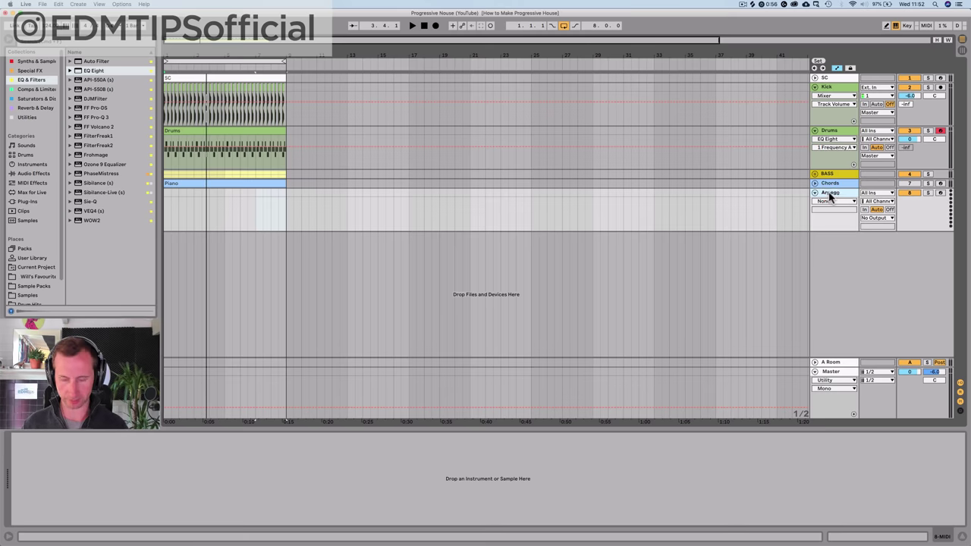
pyautogui.press('Return')
pyautogui.rightClick(829, 194)
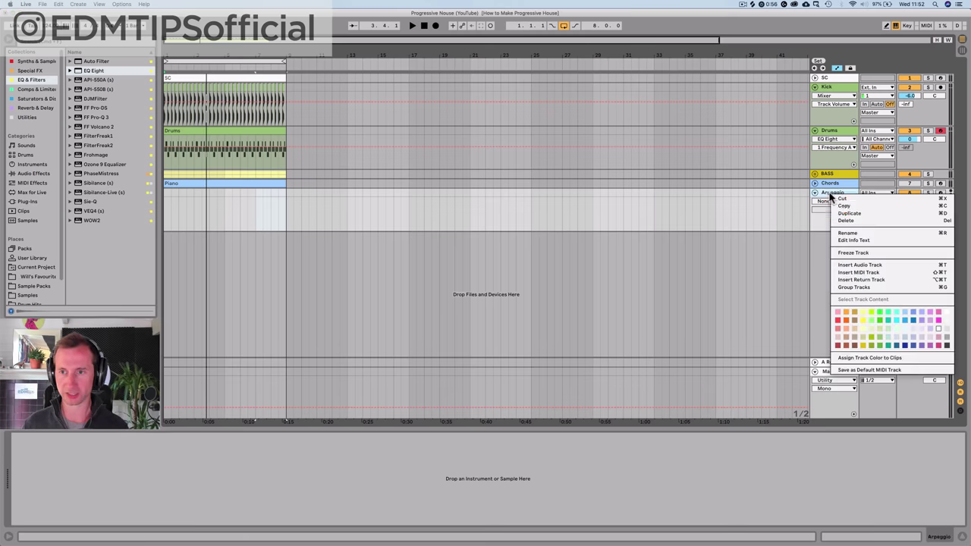
pyautogui.click(899, 312)
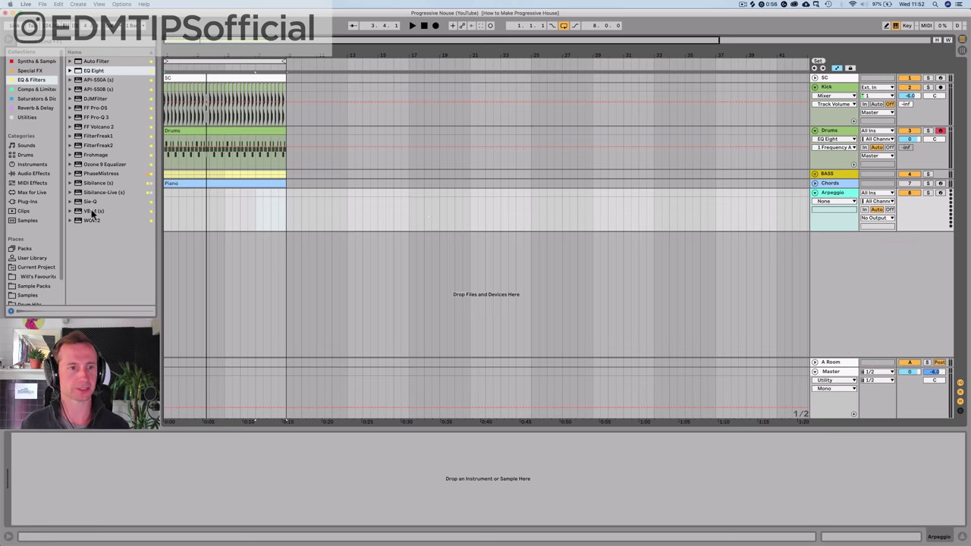
# - Load a Simpler instrument onto the Arpeggio track
pyautogui.click(29, 163)
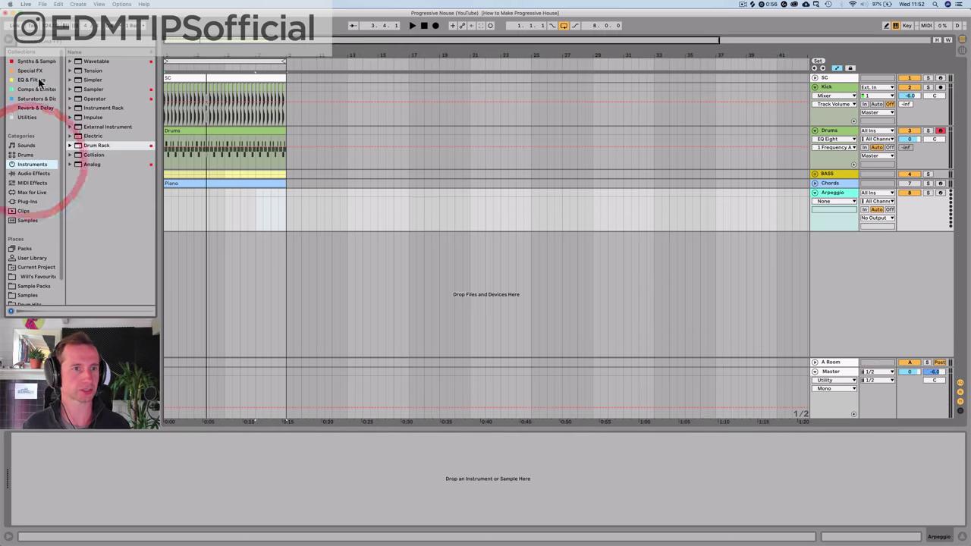
pyautogui.click(94, 81)
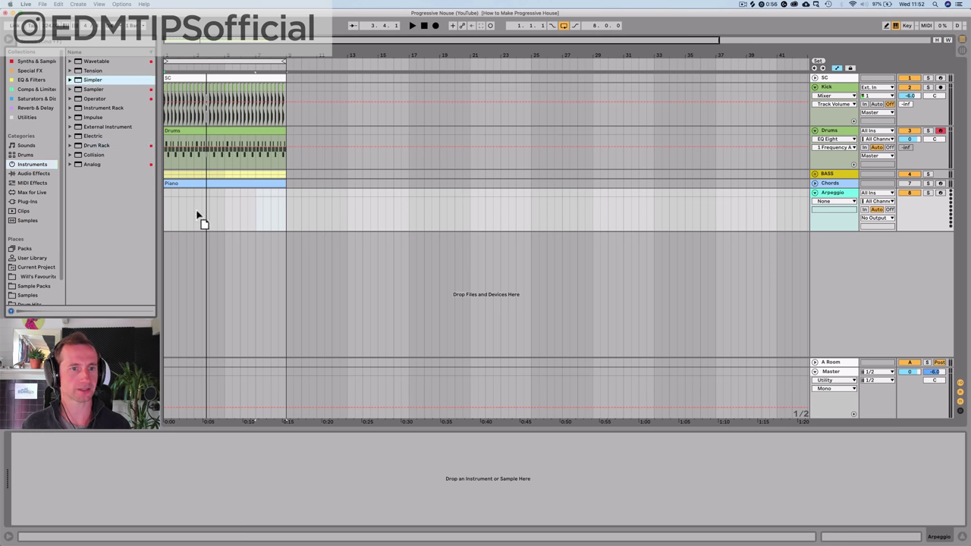
pyautogui.moveTo(196, 214); pyautogui.dragTo(194, 212)
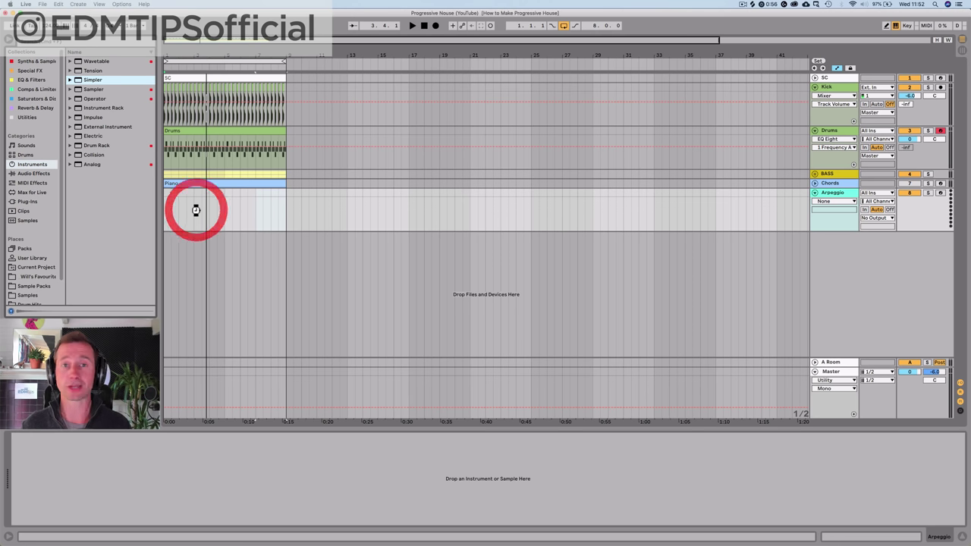
# - Audition the current project's imported samples and load 634.wav into the Arpeggio track's Simpler
pyautogui.click(29, 278)
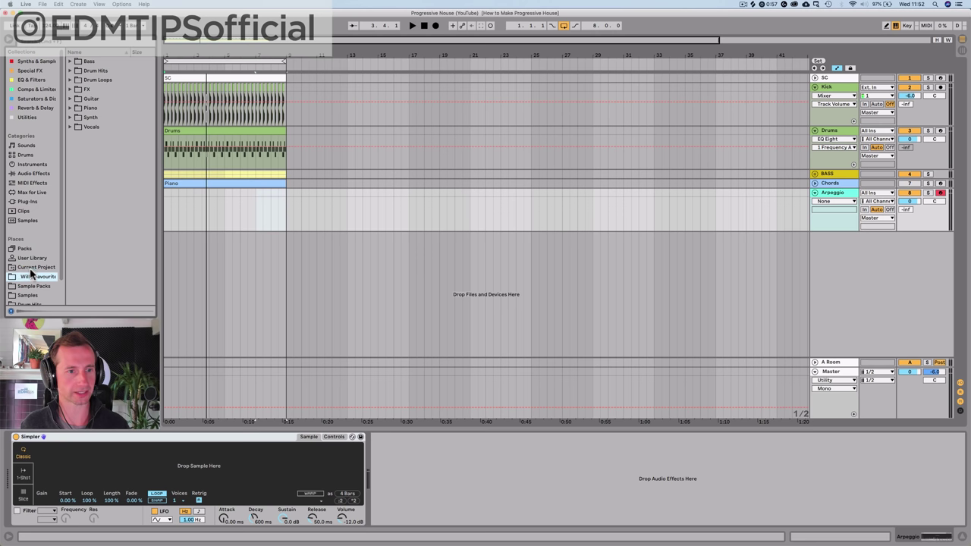
pyautogui.click(31, 267)
pyautogui.click(104, 132)
pyautogui.click(108, 100)
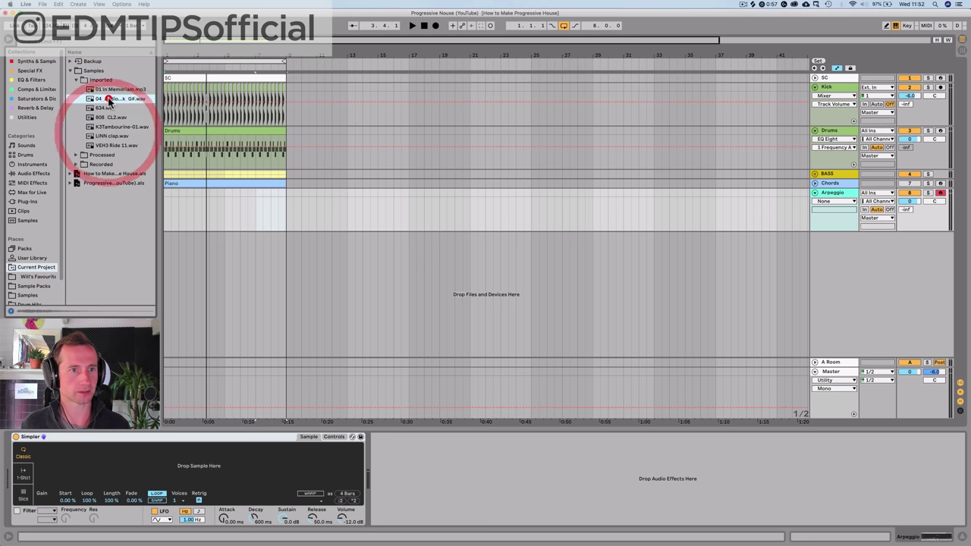
pyautogui.press('Down')
pyautogui.press('Down')
pyautogui.press('Down')
pyautogui.press('Down')
pyautogui.press('Down')
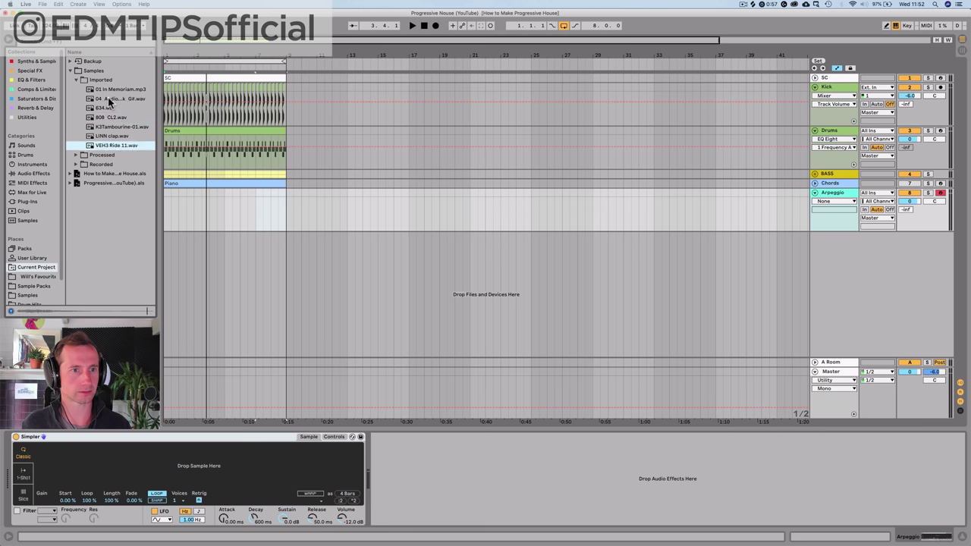
pyautogui.press('Up')
pyautogui.press('Up')
pyautogui.press('Up')
pyautogui.press('Up')
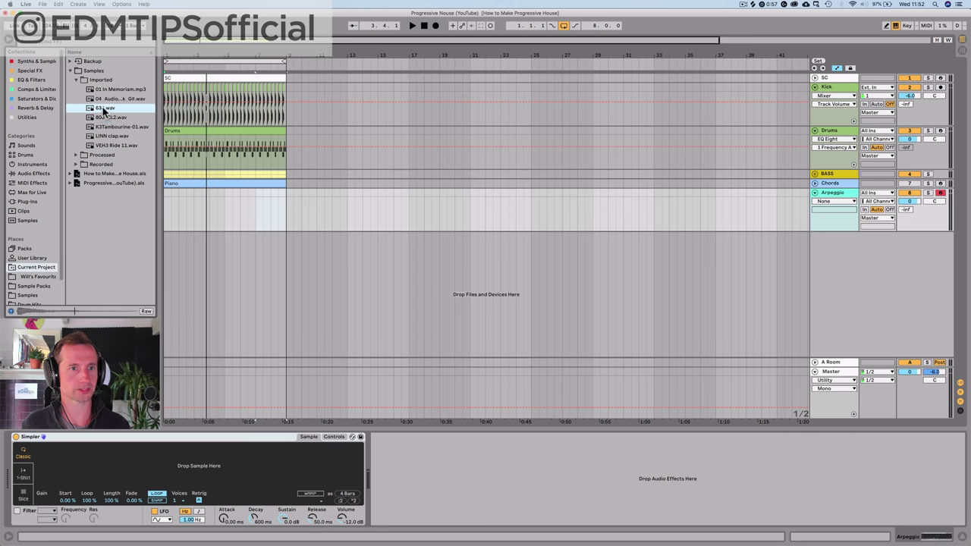
pyautogui.moveTo(103, 110); pyautogui.dragTo(104, 455)
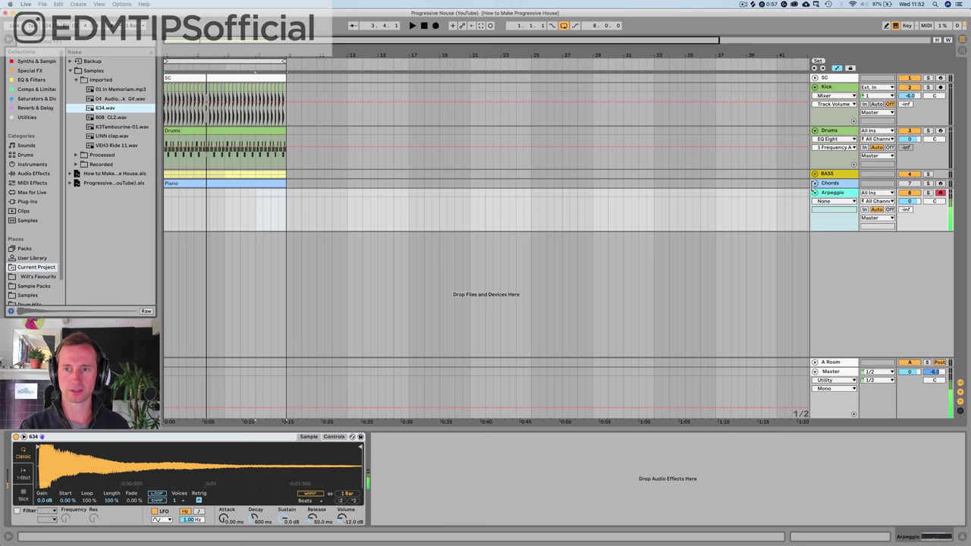
# - Unfold the Chords track, arm it to play its sound, and re-arm Arpeggio to compare the tuning of the two
pyautogui.click(913, 183)
pyautogui.click(815, 183)
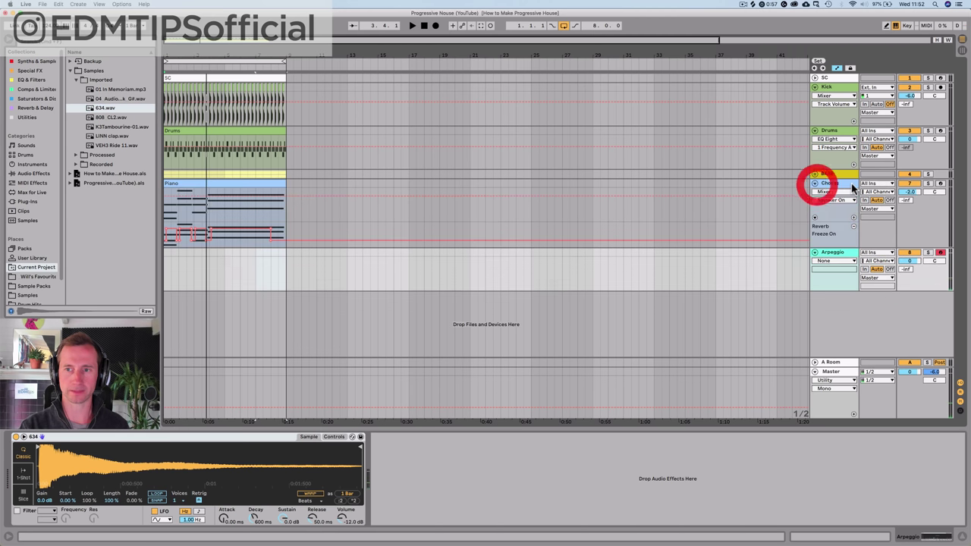
pyautogui.click(851, 183)
pyautogui.click(940, 183)
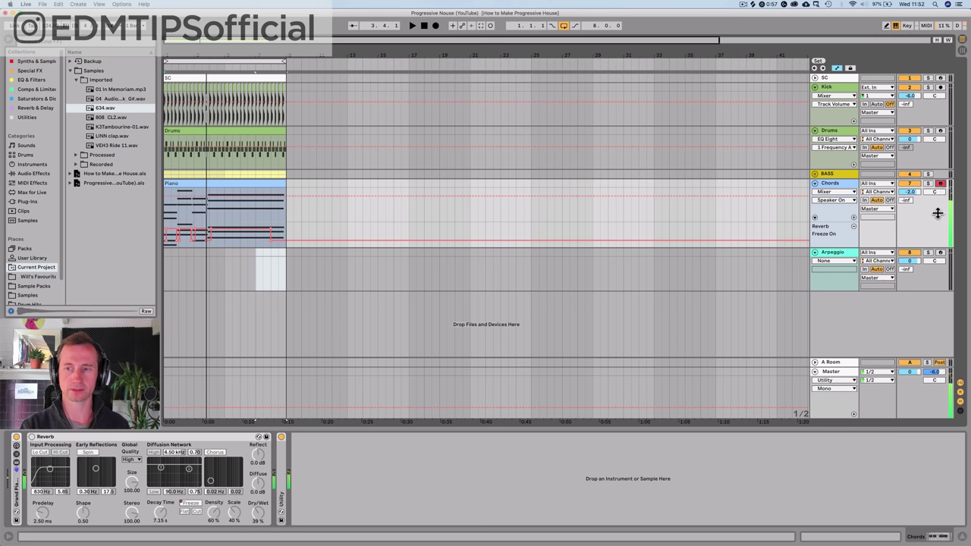
pyautogui.click(940, 253)
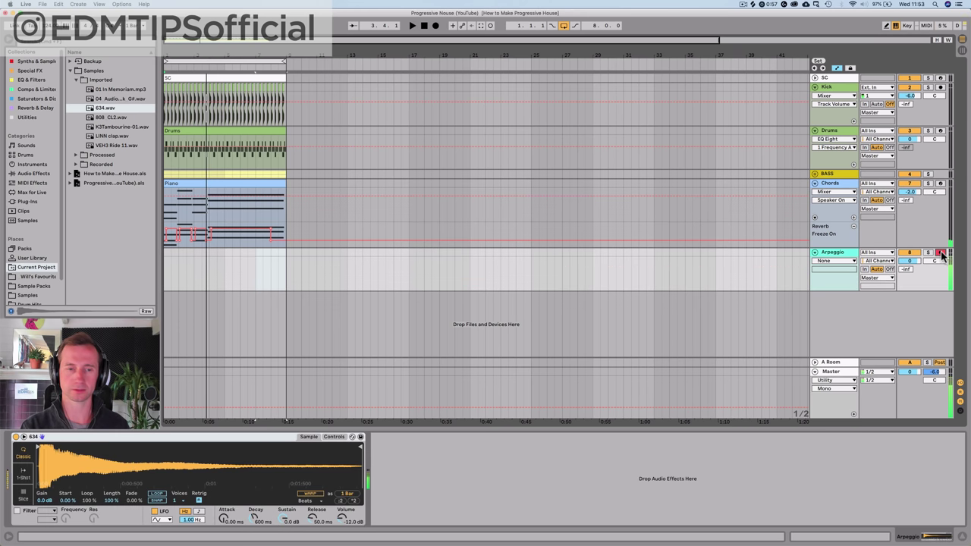
# - Detune the Arpeggio Simpler by +6 ct, check it against the armed Chords track, and disarm Chords
pyautogui.click(334, 437)
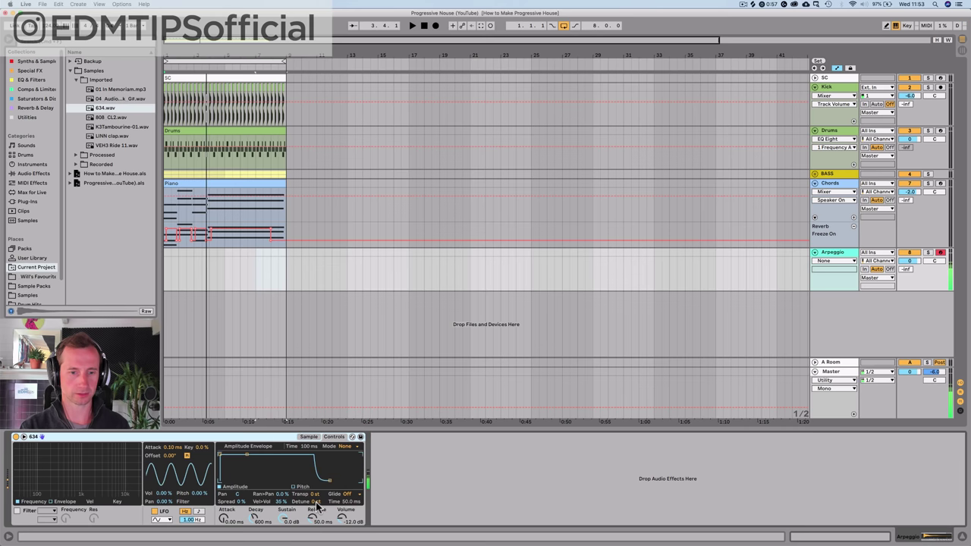
pyautogui.moveTo(316, 502); pyautogui.dragTo(316, 499)
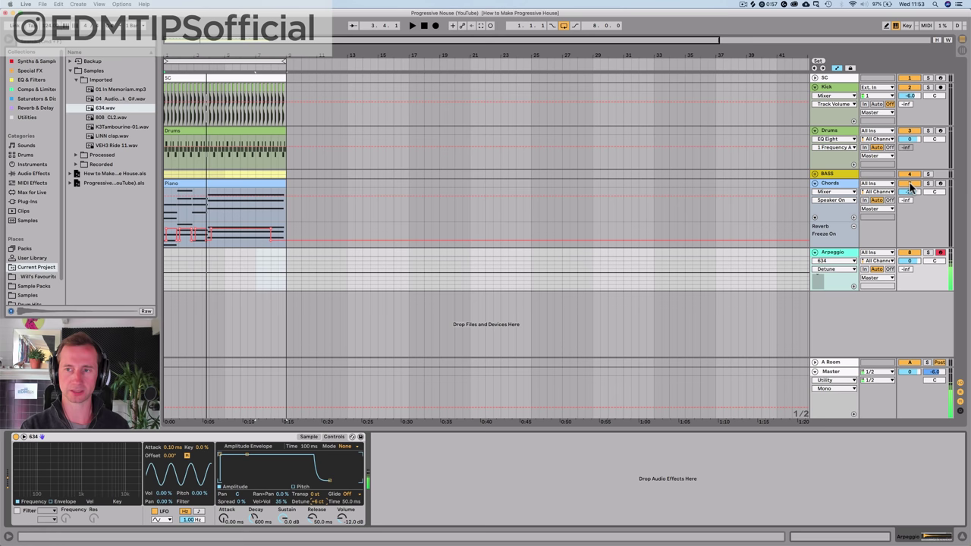
pyautogui.click(938, 183)
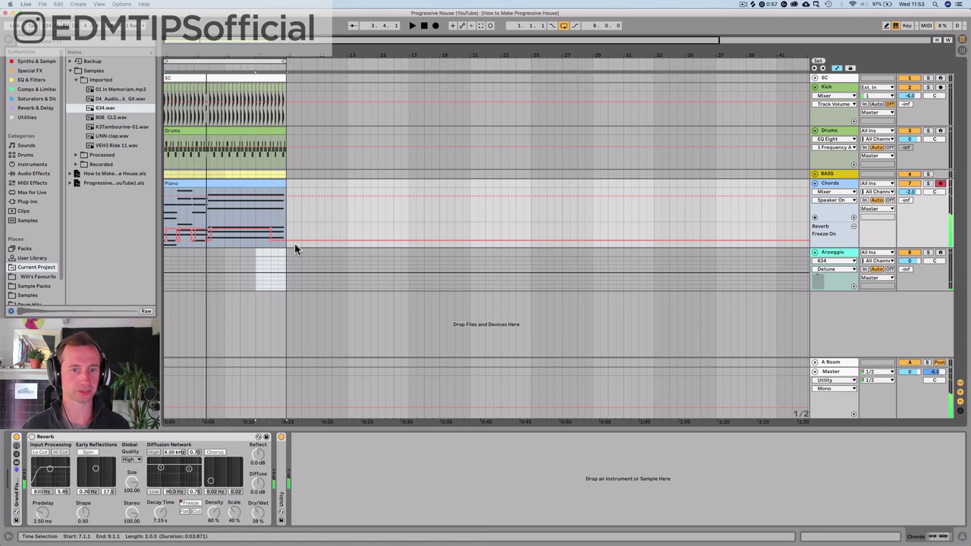
pyautogui.click(940, 184)
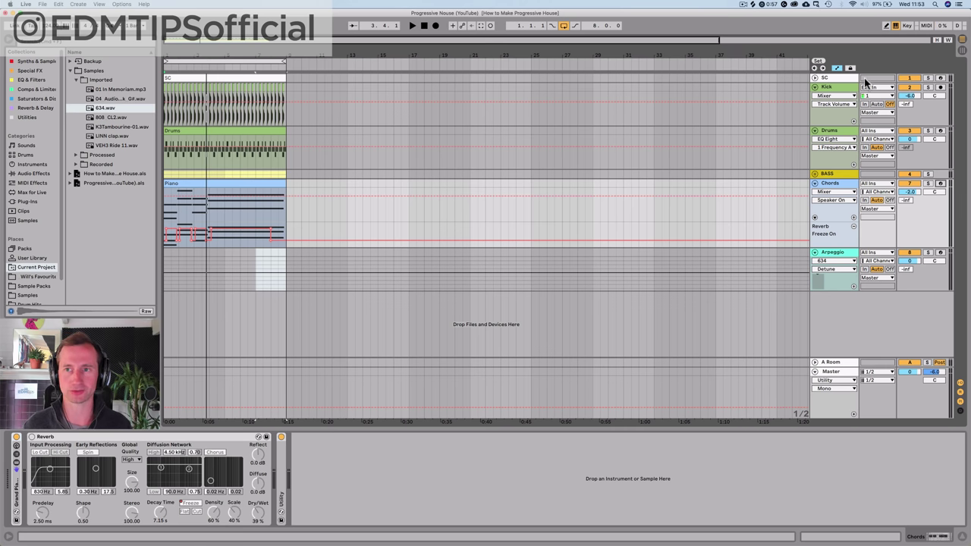
# - Hide the automation lanes and insert an eight-bar MIDI clip named Arpeggio at the start of the Arpeggio track
pyautogui.click(844, 69)
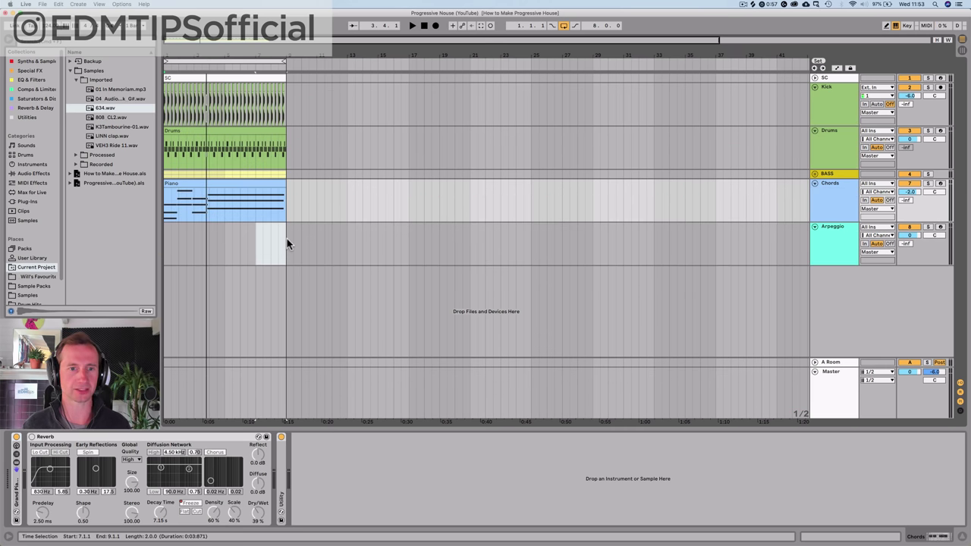
pyautogui.moveTo(285, 239); pyautogui.dragTo(147, 238)
pyautogui.press('super+shift+m')
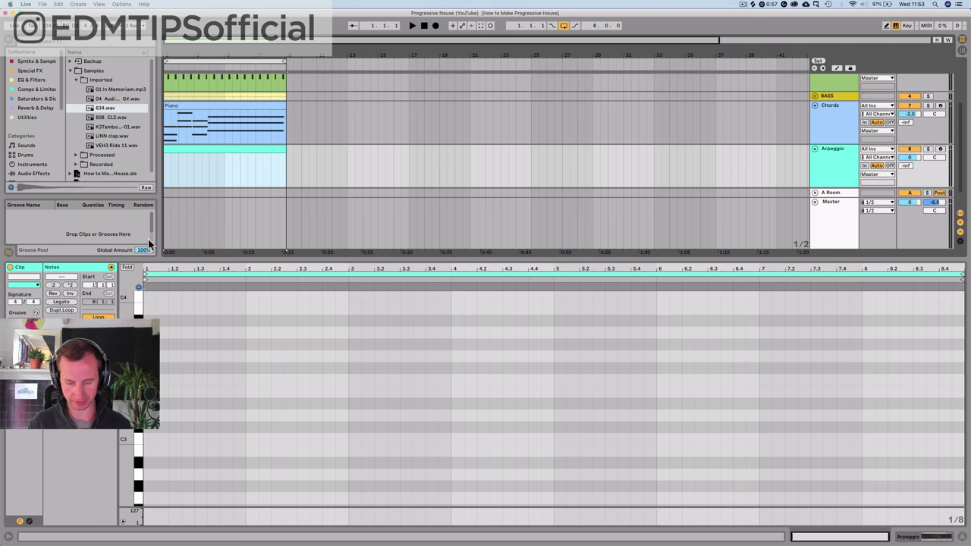
pyautogui.write('Arpeggio')
pyautogui.press('Return')
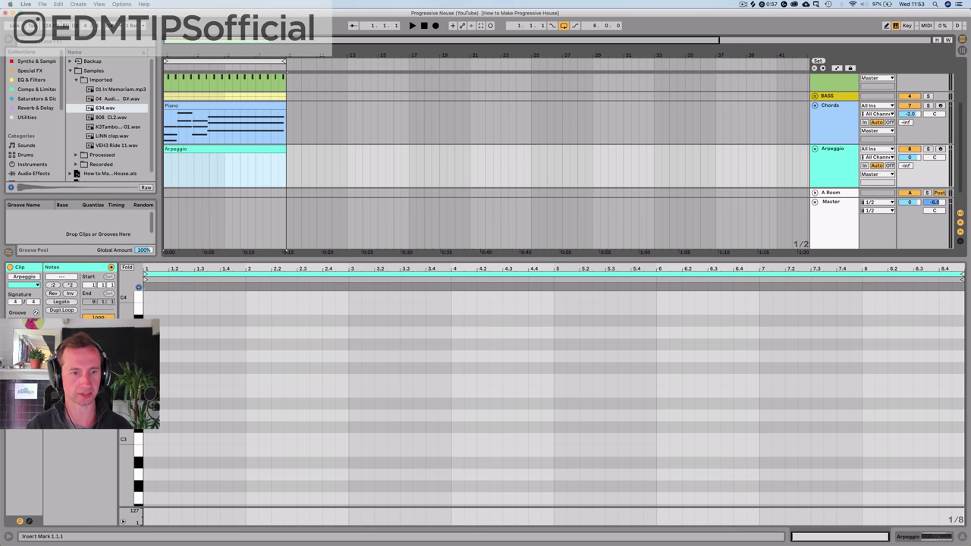
# - Draw an eighth-note G3 at 1.1.1 in the Arpeggio clip, plus short A#3, C#4 and D4 notes at 1.1.4, 1.2.1 and 1.2.2
pyautogui.doubleClick(163, 349)
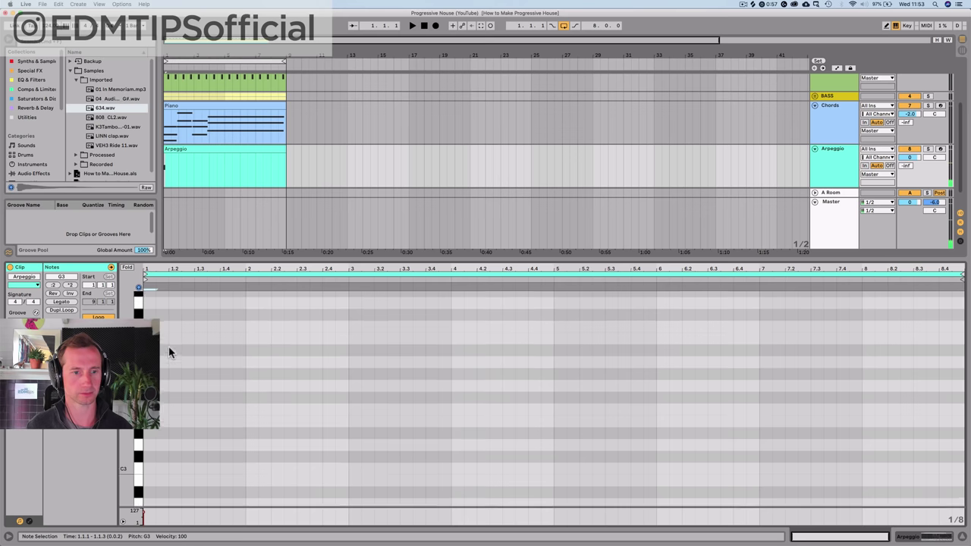
pyautogui.scroll(2, 168, 346)
pyautogui.press('space')
pyautogui.press('space')
pyautogui.scroll(2, 168, 346)
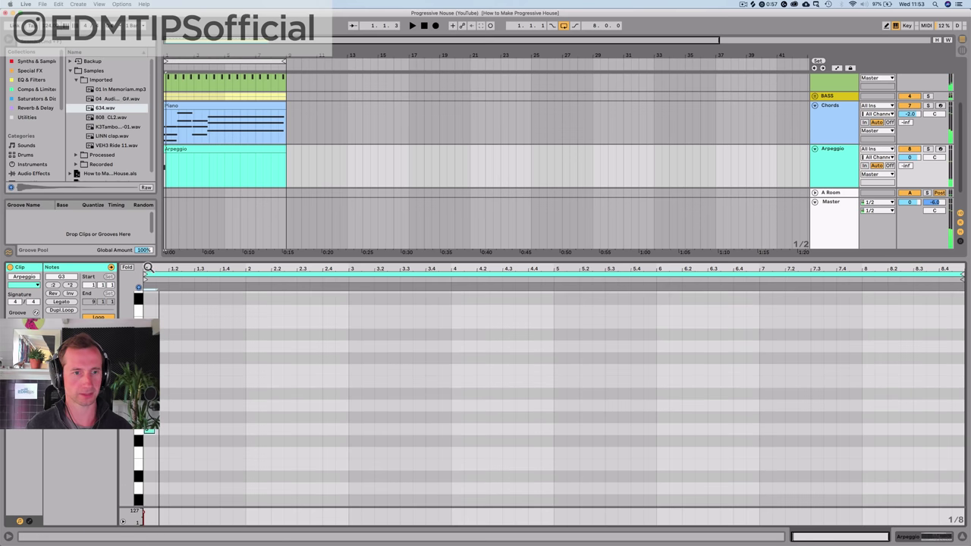
pyautogui.moveTo(144, 268); pyautogui.dragTo(144, 322)
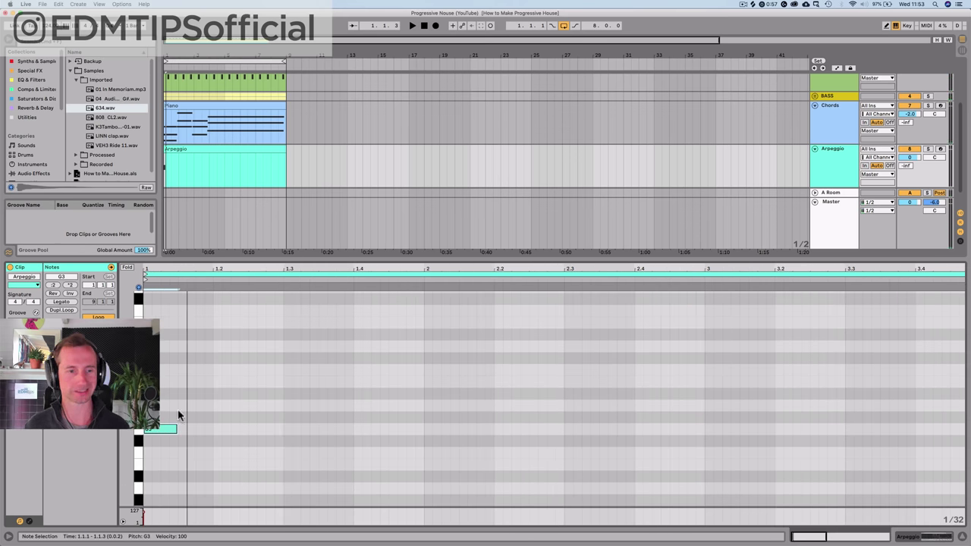
pyautogui.doubleClick(201, 389)
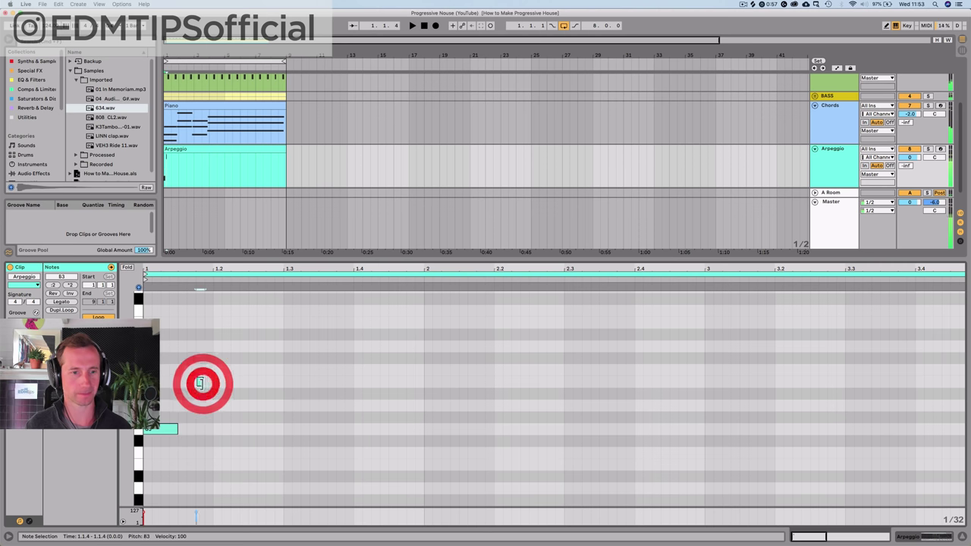
pyautogui.doubleClick(216, 357)
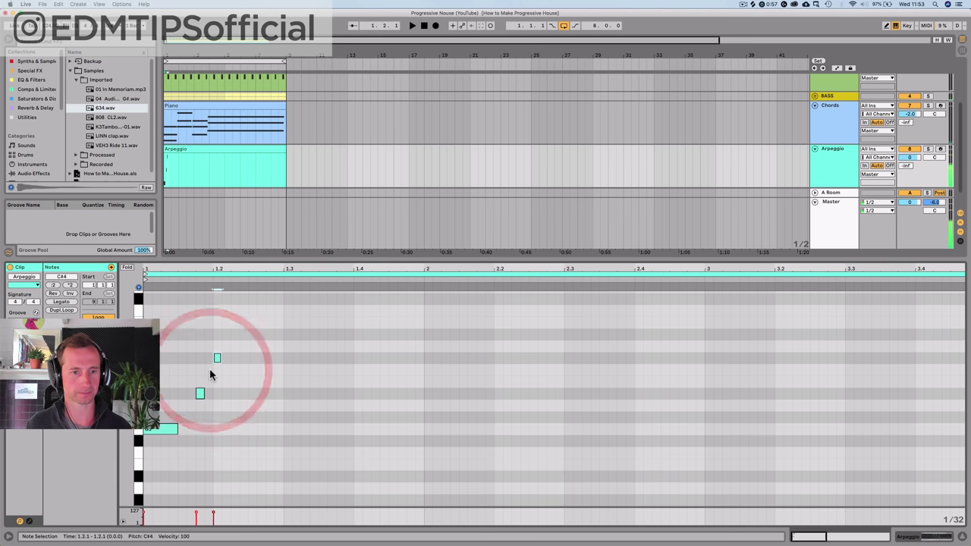
pyautogui.doubleClick(234, 345)
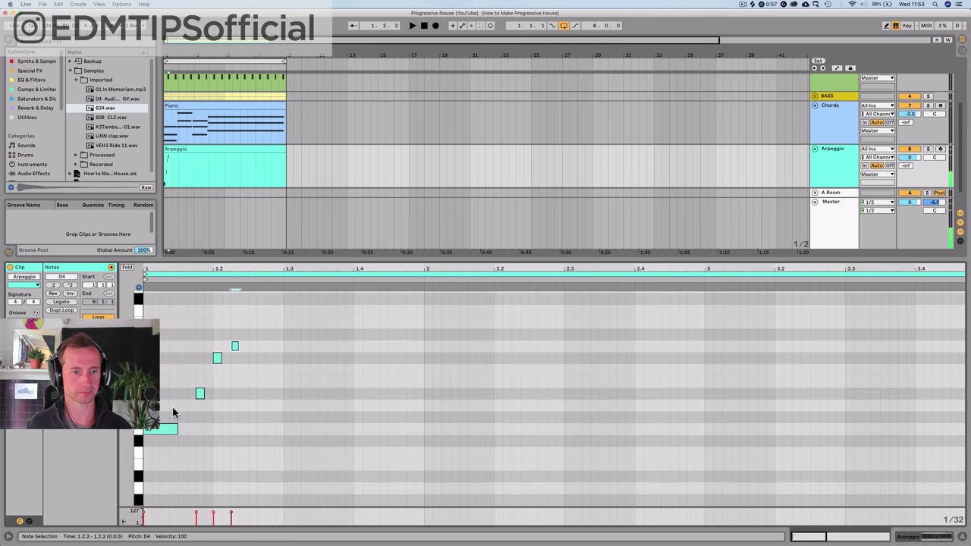
# - Transpose the note at 1.2.1 up to D4 and the note at 1.2.2 up to F4
pyautogui.click(200, 392)
pyautogui.click(218, 359)
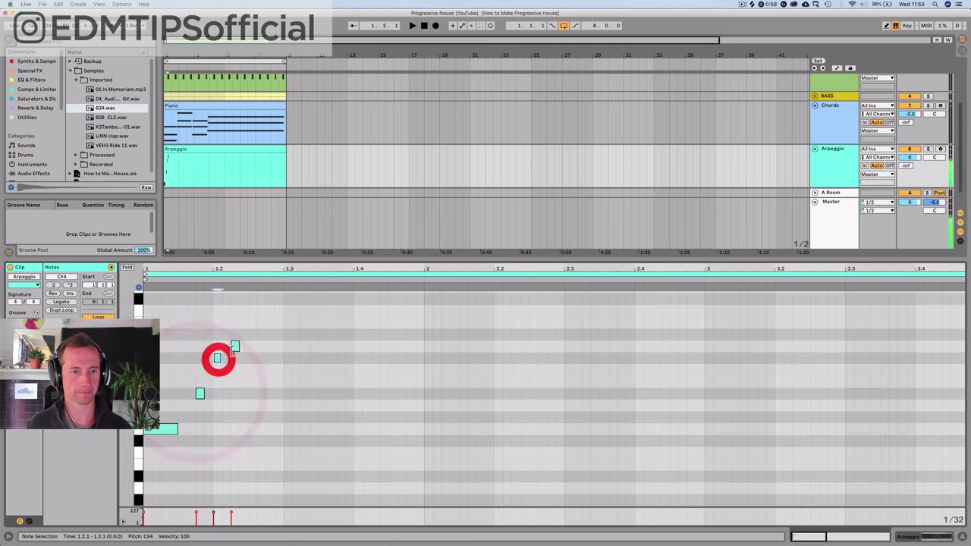
pyautogui.press('Up')
pyautogui.click(235, 346)
pyautogui.press('Up')
pyautogui.press('Up')
pyautogui.press('Up')
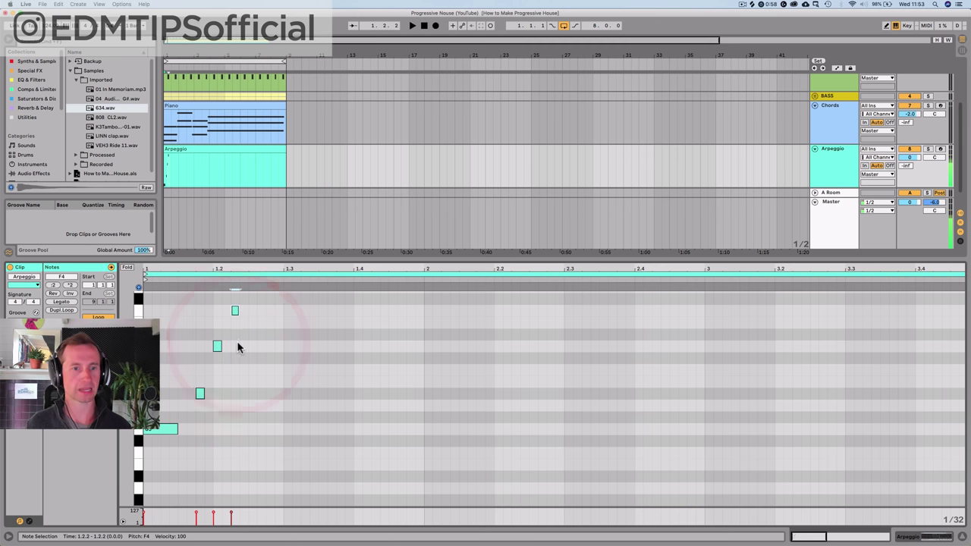
# - Open the Piano clip on the Chords track and examine the notes of its opening chord
pyautogui.click(173, 106)
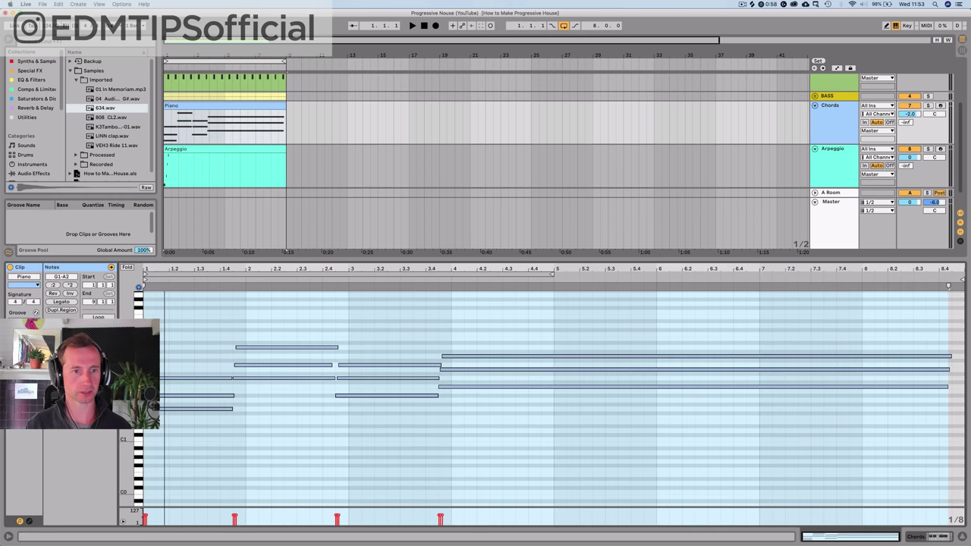
pyautogui.click(146, 296)
pyautogui.moveTo(157, 271)
pyautogui.mouseDown()
pyautogui.moveTo(156, 341)
pyautogui.moveTo(156, 271)
pyautogui.mouseUp()
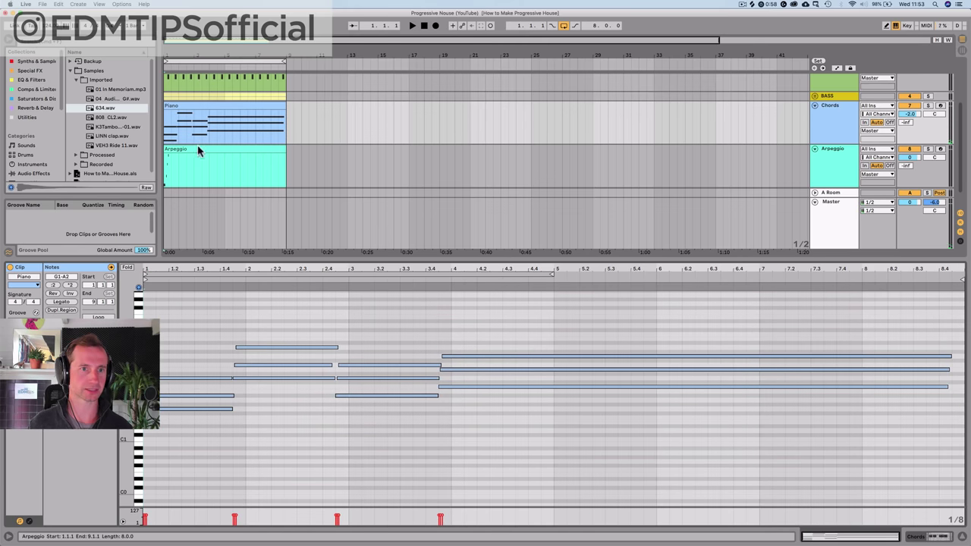
pyautogui.scroll(3, 184, 172)
pyautogui.scroll(-3, 181, 172)
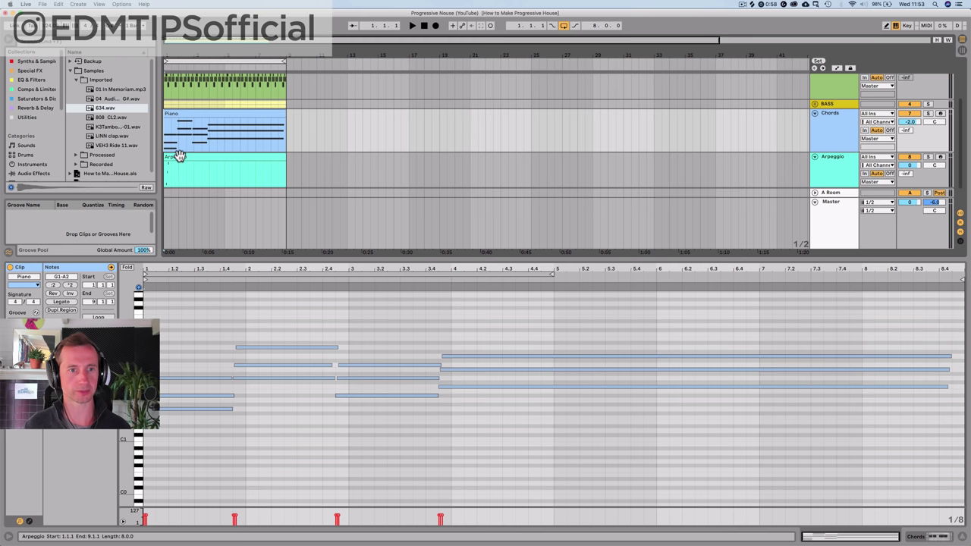
# - Reopen the Arpeggio clip and audition its G3, D4 and F4 notes against the arrangement
pyautogui.click(180, 156)
pyautogui.click(169, 416)
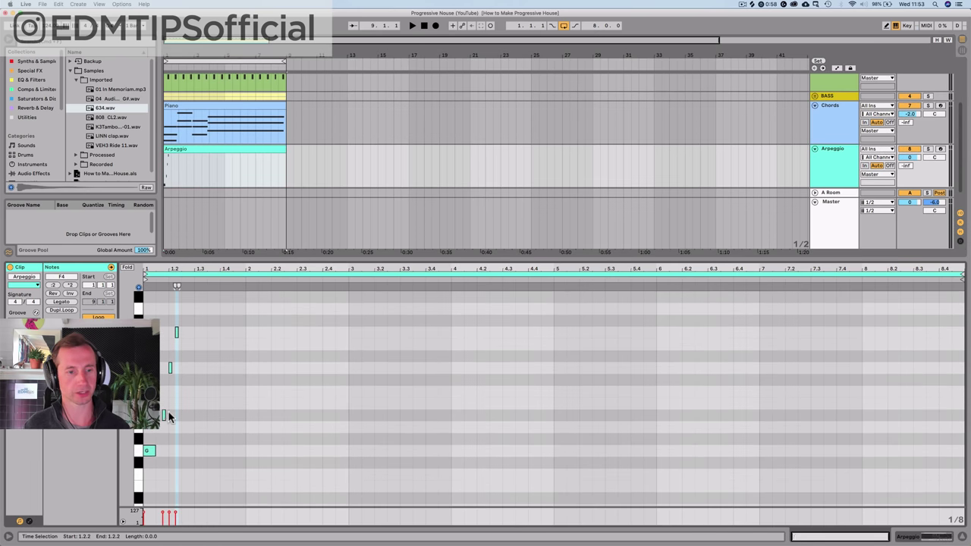
pyautogui.scroll(1, 172, 339)
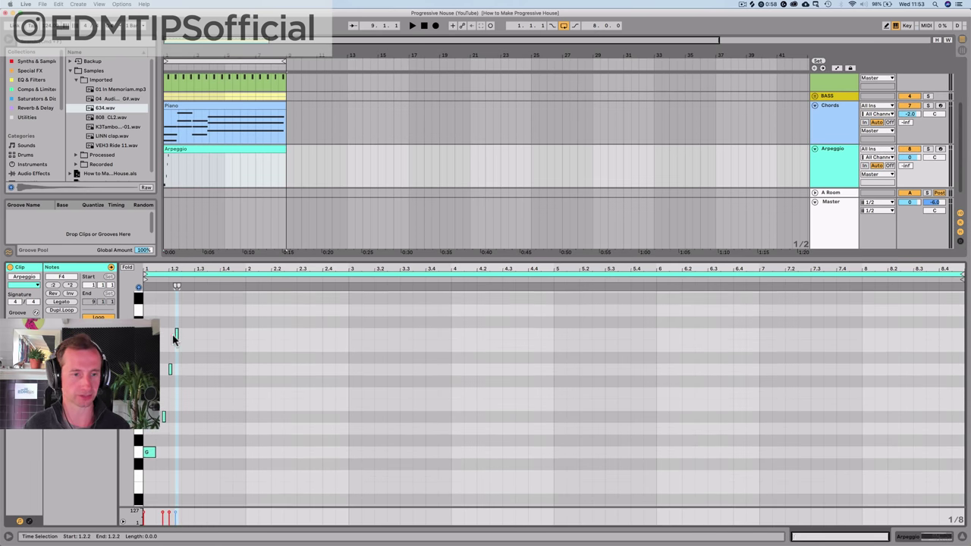
pyautogui.click(149, 453)
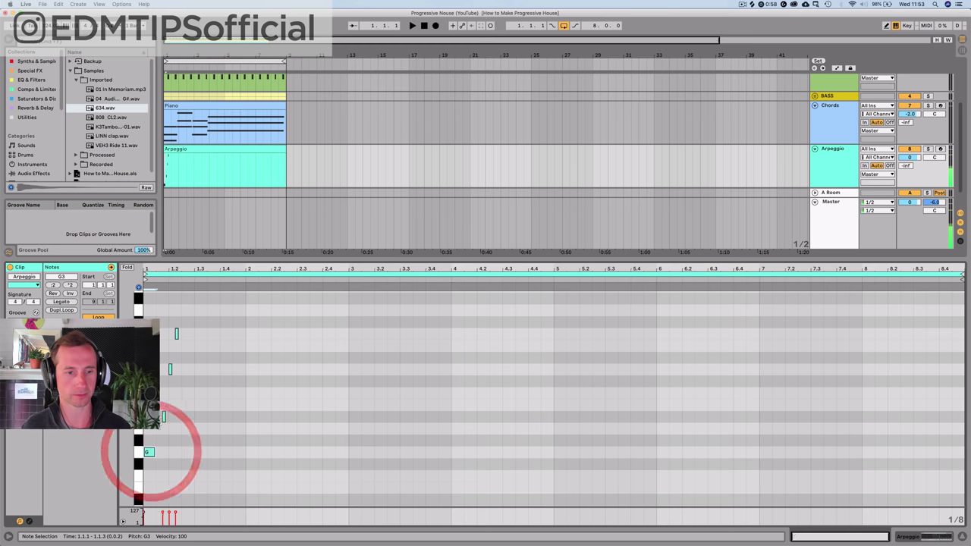
pyautogui.click(170, 369)
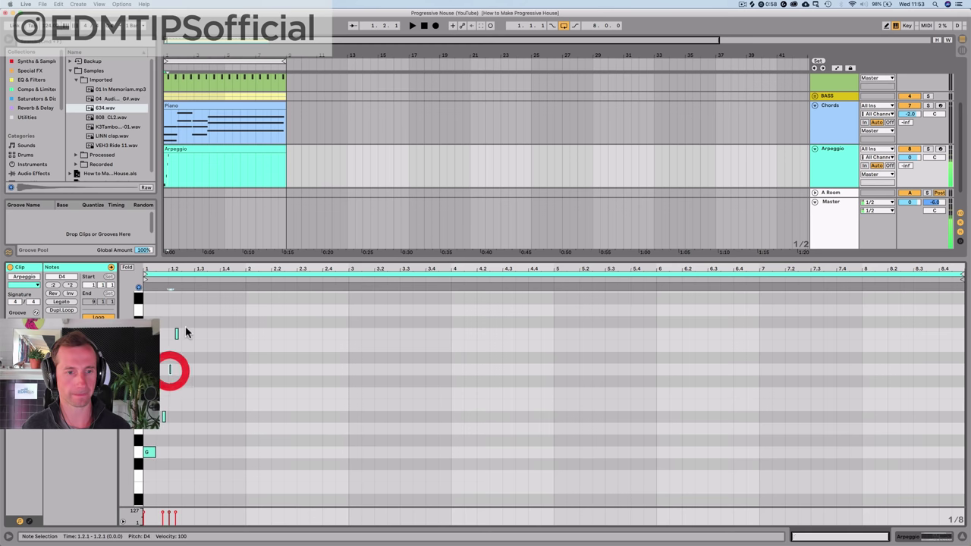
pyautogui.click(176, 331)
pyautogui.press('space')
pyautogui.press('space')
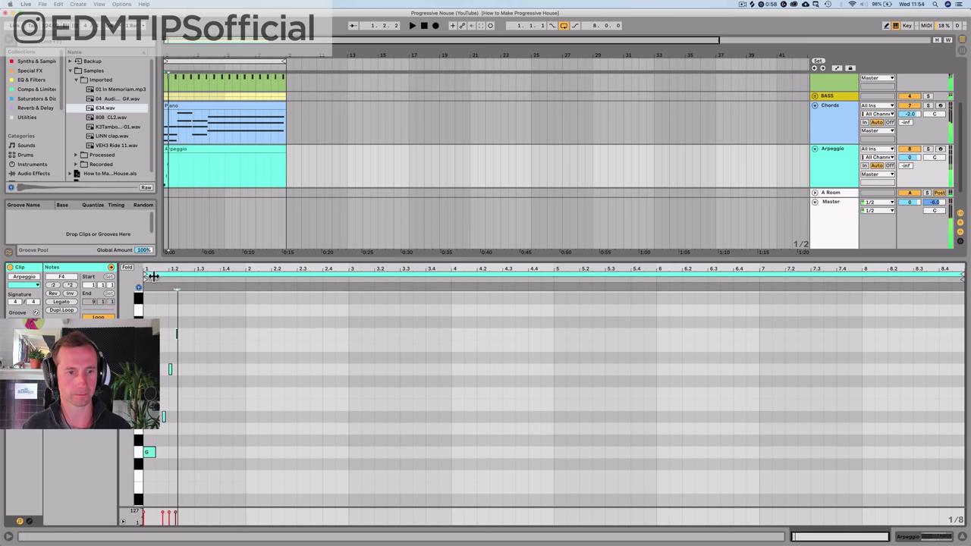
pyautogui.moveTo(155, 273); pyautogui.dragTo(208, 320)
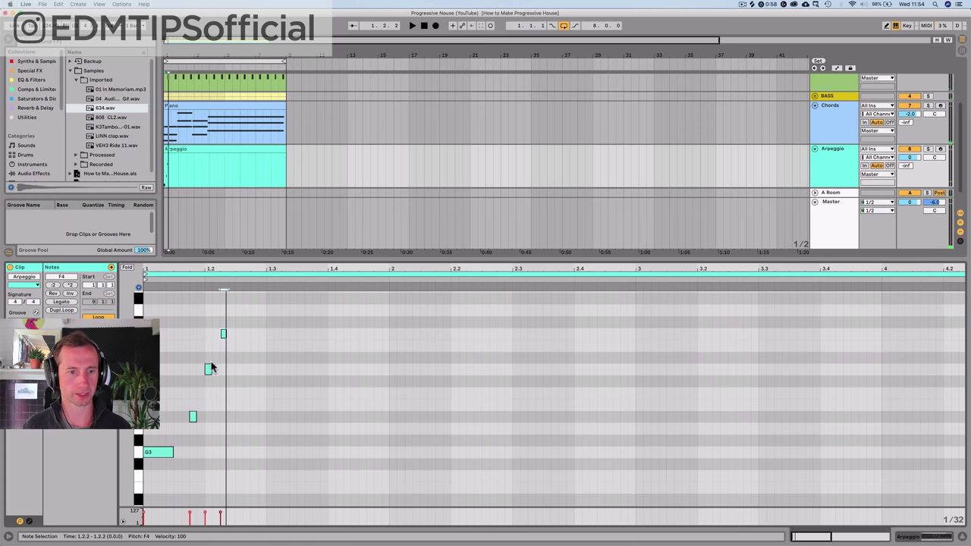
# - Move the D4 note one 1/32 step earlier and the F4 note two 1/32 steps earlier to 1.2.1
pyautogui.click(210, 369)
pyautogui.press('Left')
pyautogui.click(221, 335)
pyautogui.press('Left')
pyautogui.press('Left')
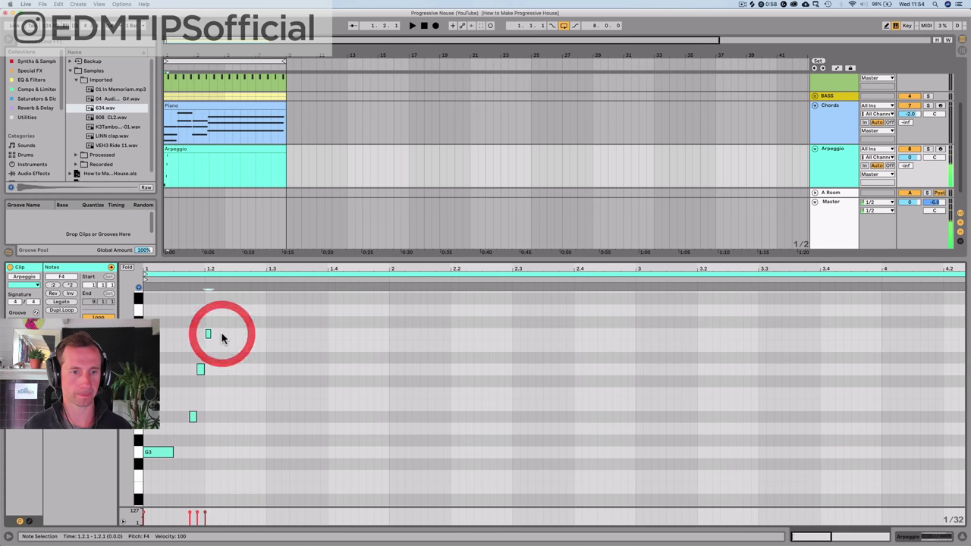
pyautogui.press('space')
# - Shift the A#3, D4 and F4 notes together one 1/32 step earlier and audition the phrase
pyautogui.moveTo(204, 416); pyautogui.dragTo(178, 320)
pyautogui.click(205, 418)
pyautogui.moveTo(211, 423); pyautogui.dragTo(165, 333)
pyautogui.press('Left')
pyautogui.press('space')
pyautogui.press('space')
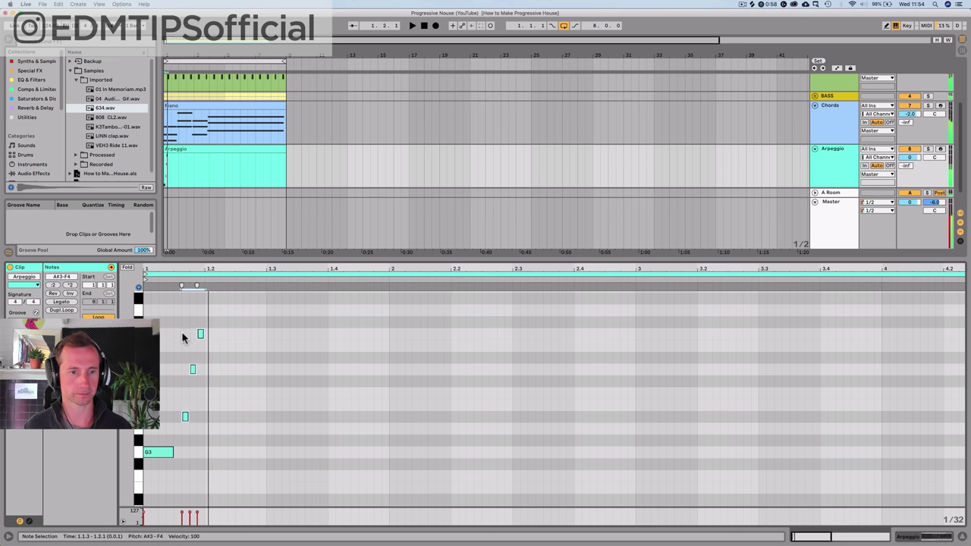
# - Copy the F4 note up to A4 and A#4 at the same time position and audition the result
pyautogui.click(200, 335)
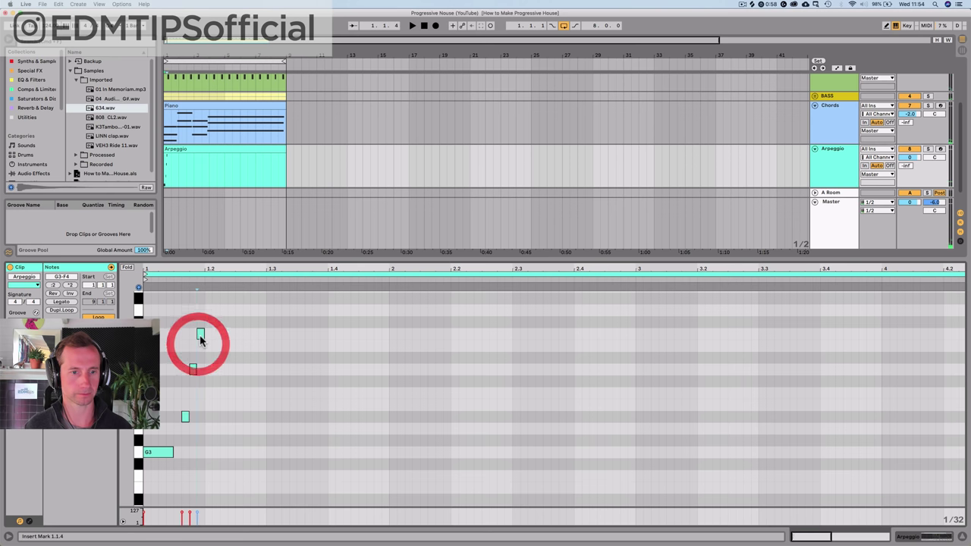
pyautogui.moveTo(201, 335); pyautogui.dragTo(201, 288)
pyautogui.click(201, 330)
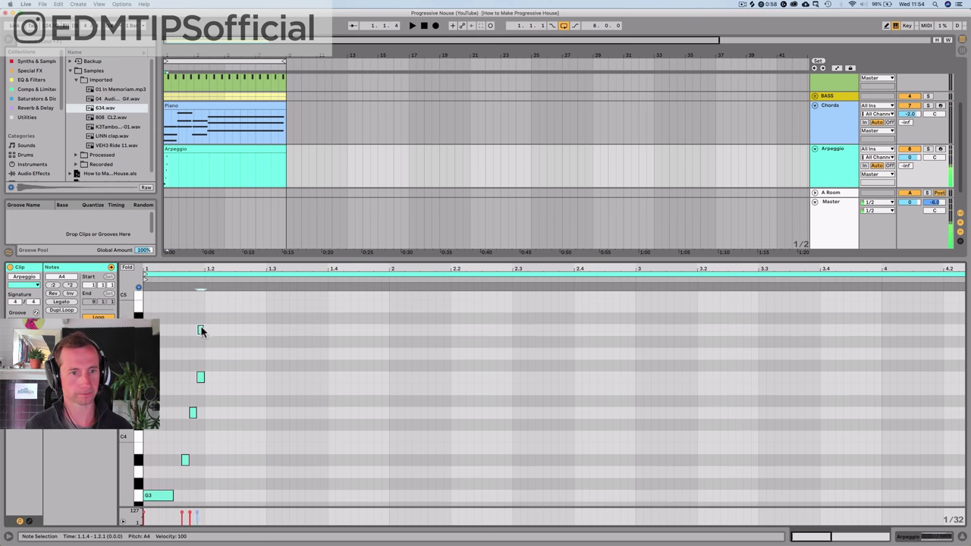
pyautogui.moveTo(200, 322); pyautogui.dragTo(200, 319)
pyautogui.press('space')
pyautogui.press('space')
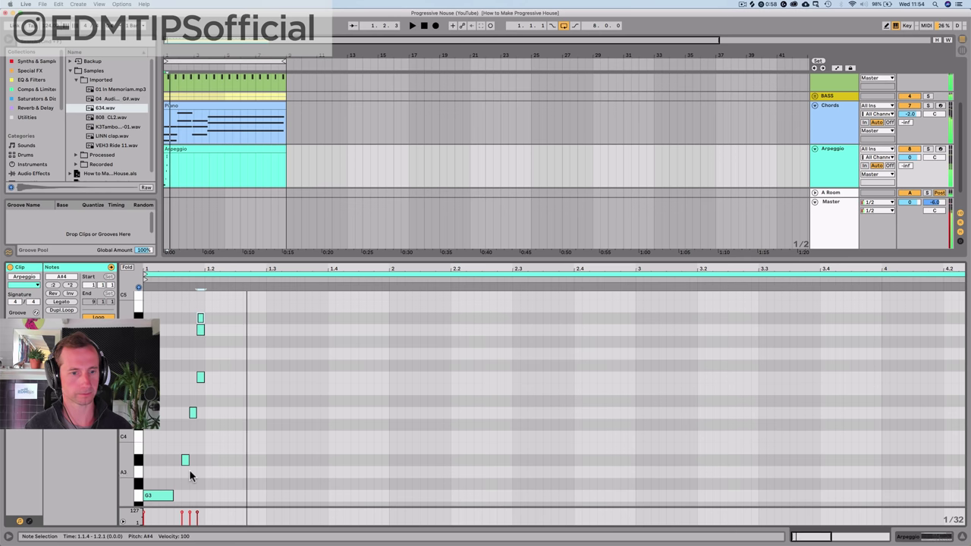
# - Shift all five short notes from A#3 to A#4 two 1/32 steps earlier
pyautogui.click(186, 459)
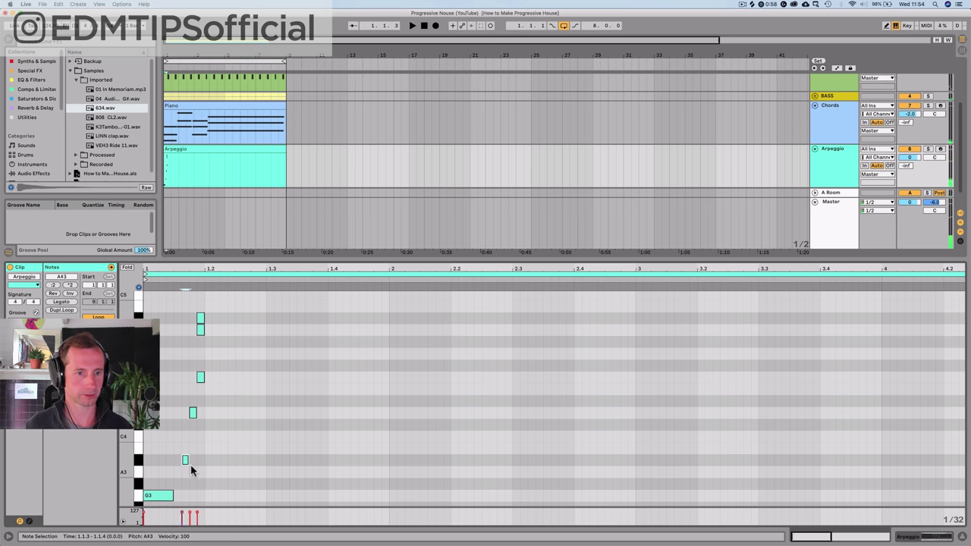
pyautogui.moveTo(206, 469); pyautogui.dragTo(159, 334)
pyautogui.press('Left')
pyautogui.press('Left')
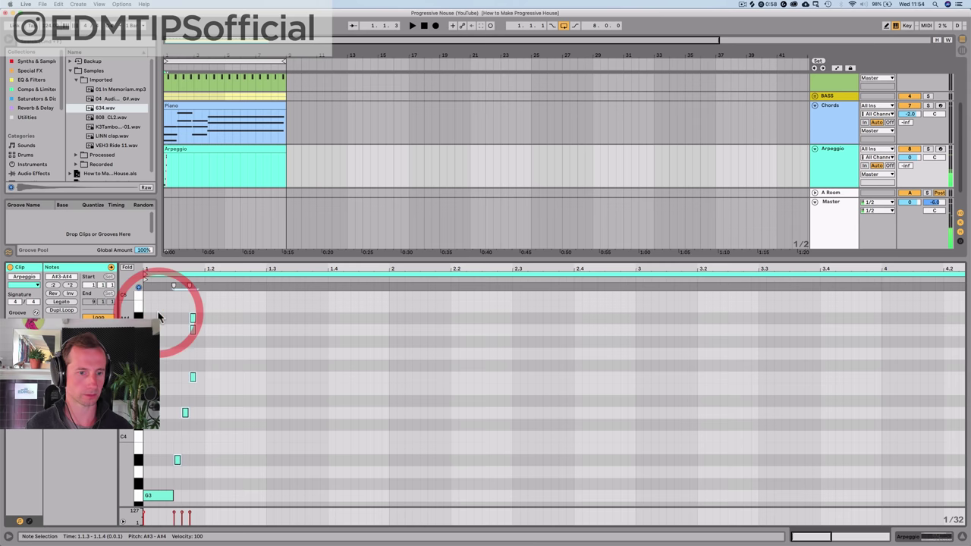
# - Stagger the top notes by moving A4 one 1/32 step and A#4 two 1/32 steps later, and audition the run
pyautogui.click(201, 331)
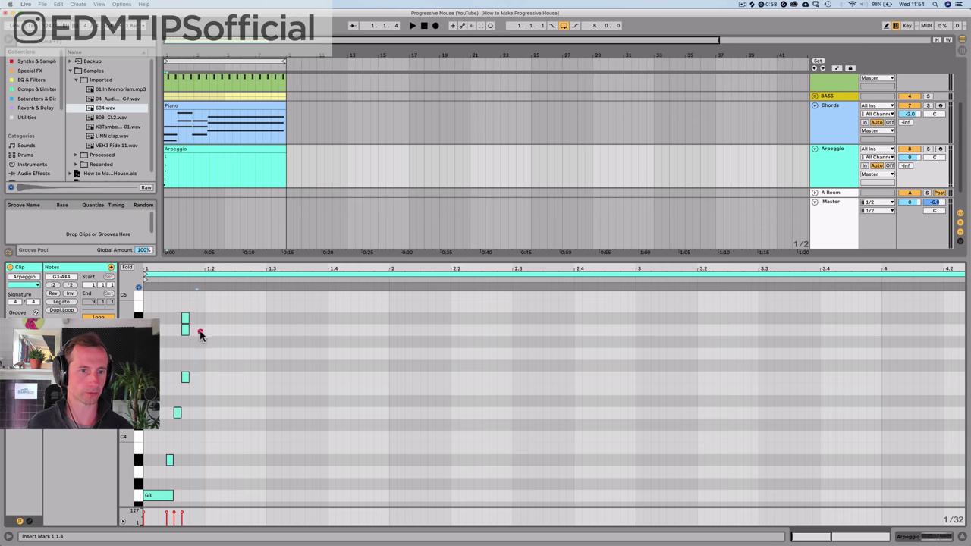
pyautogui.click(187, 330)
pyautogui.press('Right')
pyautogui.click(186, 319)
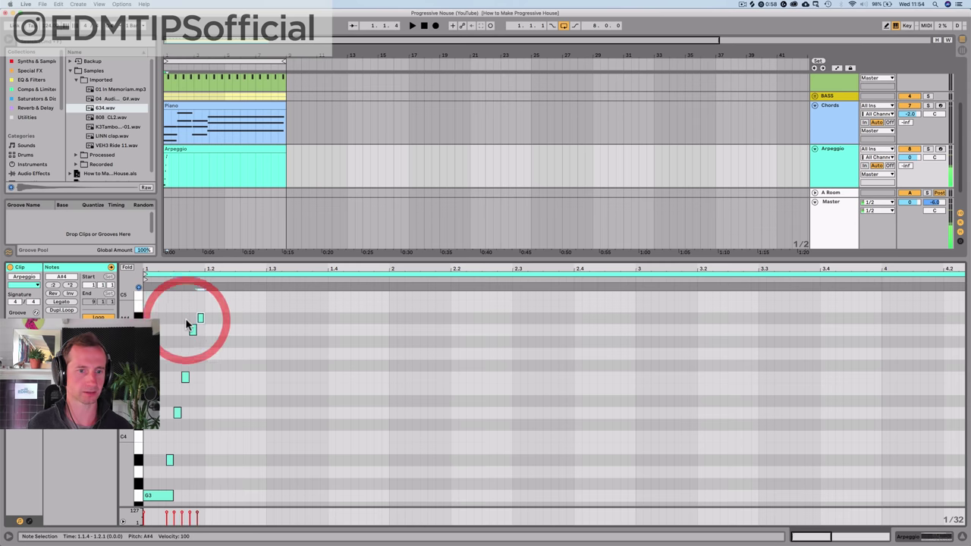
pyautogui.press('Right')
pyautogui.press('space')
pyautogui.press('space')
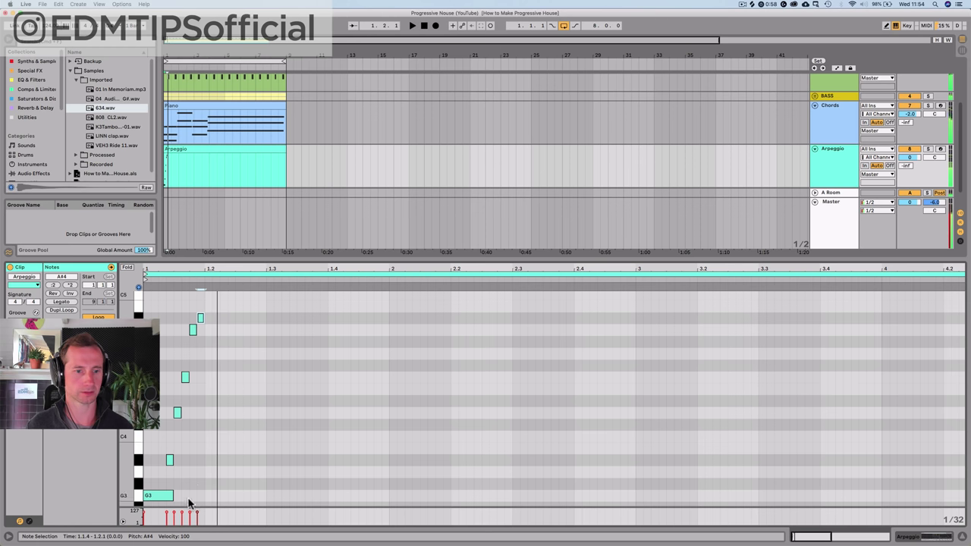
# - Duplicate the one-beat G3 to A#4 arpeggio pattern repeatedly until it fills the eight-bar clip
pyautogui.moveTo(172, 498); pyautogui.dragTo(204, 311)
pyautogui.press('super+d')
pyautogui.press('super+d')
pyautogui.press('super+d')
pyautogui.press('super+d')
pyautogui.press('super+d')
pyautogui.press('super+d')
pyautogui.press('super+d')
pyautogui.press('super+d')
pyautogui.press('super+d')
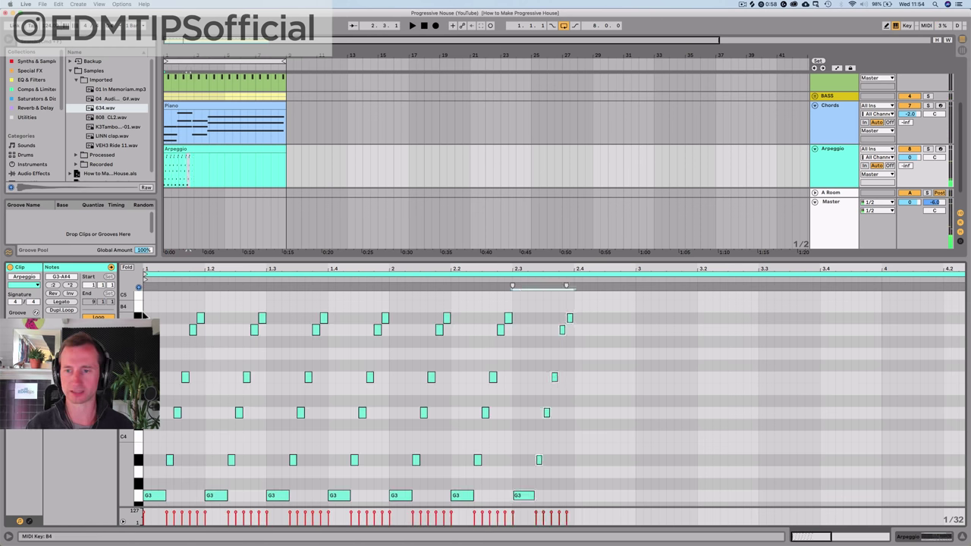
pyautogui.press('super+d')
pyautogui.press('super+d')
pyautogui.press('super+d')
pyautogui.press('super+d')
pyautogui.press('super+d')
pyautogui.press('super+d')
pyautogui.press('super+d')
pyautogui.press('super+d')
pyautogui.press('super+d')
pyautogui.press('super+d')
pyautogui.press('super+d')
pyautogui.press('super+d')
pyautogui.press('super+d')
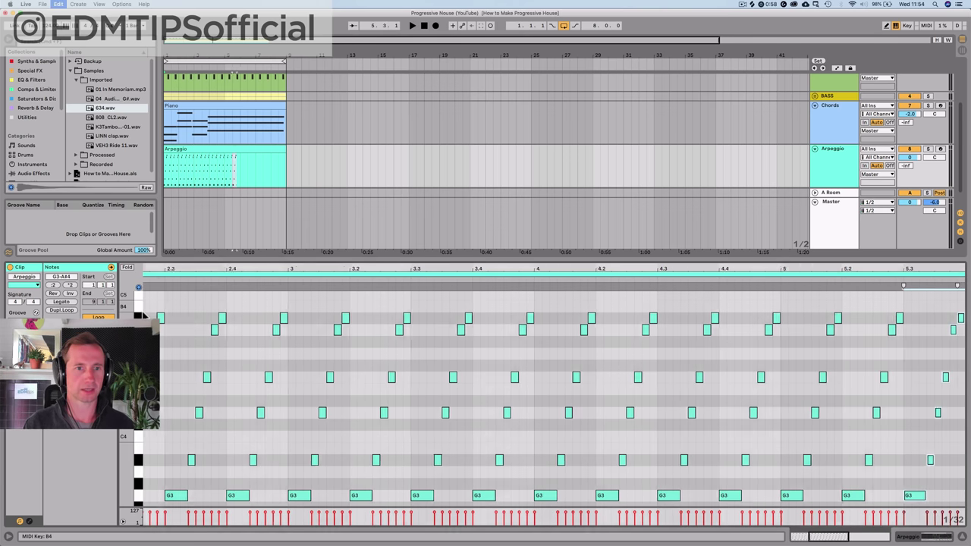
pyautogui.press('super+d')
pyautogui.press('super+d')
pyautogui.press('super+d')
pyautogui.press('super+d')
pyautogui.press('super+d')
pyautogui.press('super+d')
pyautogui.press('super+d')
pyautogui.press('super+d')
pyautogui.press('super+d')
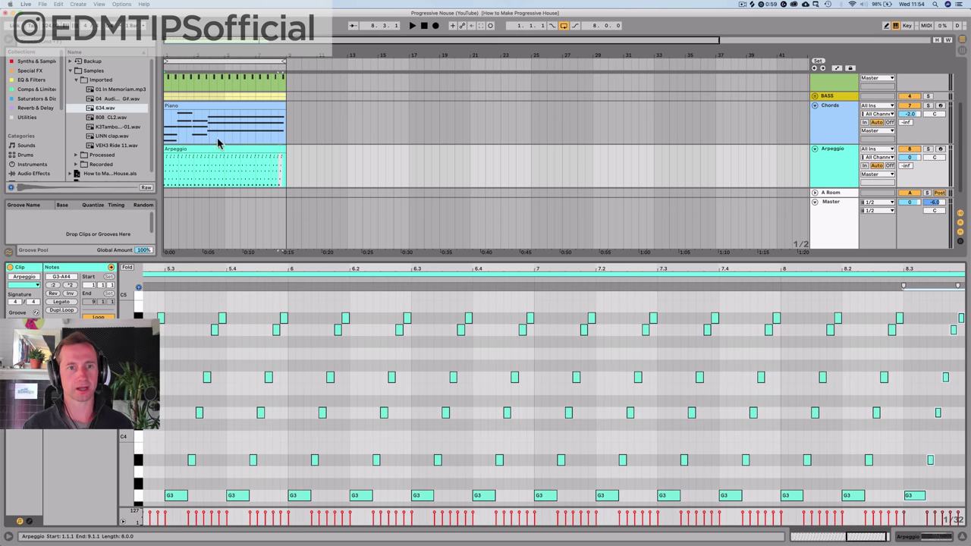
# - Set the Arpeggio track's volume to -30 dB and show its Simpler device
pyautogui.moveTo(910, 162); pyautogui.dragTo(910, 212)
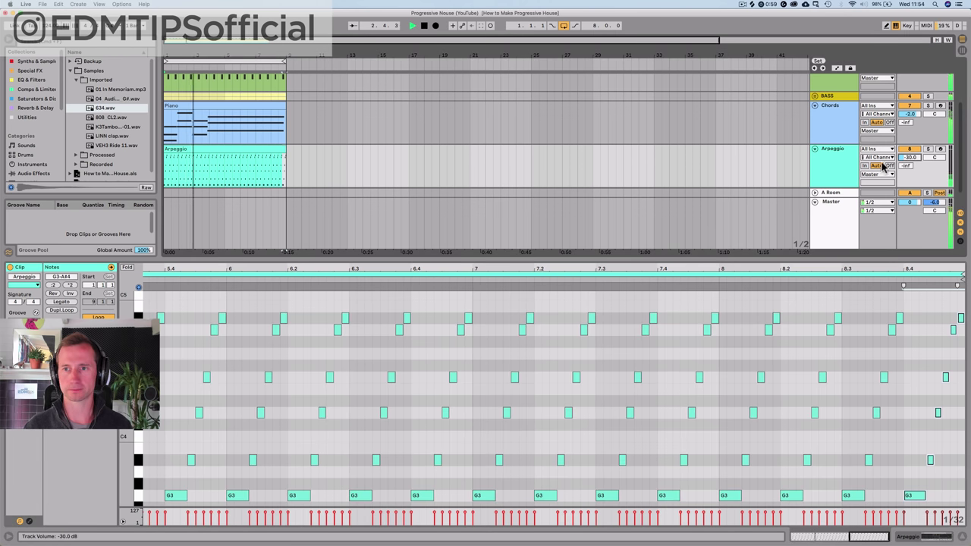
pyautogui.click(834, 165)
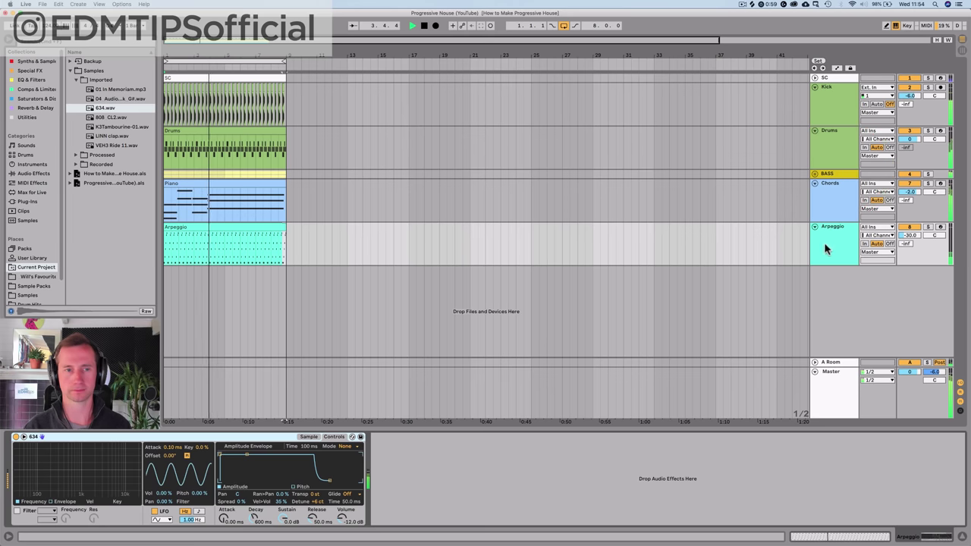
pyautogui.click(825, 243)
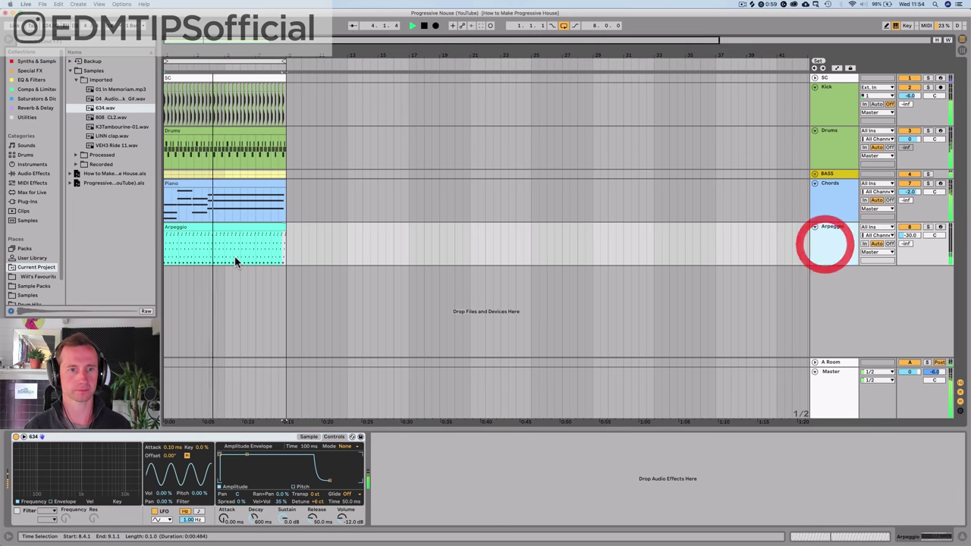
# - In the Piano clip, lower the E2 note of the final chord at 3.4.3 to D#2 and audition the change
pyautogui.doubleClick(219, 178)
pyautogui.click(450, 371)
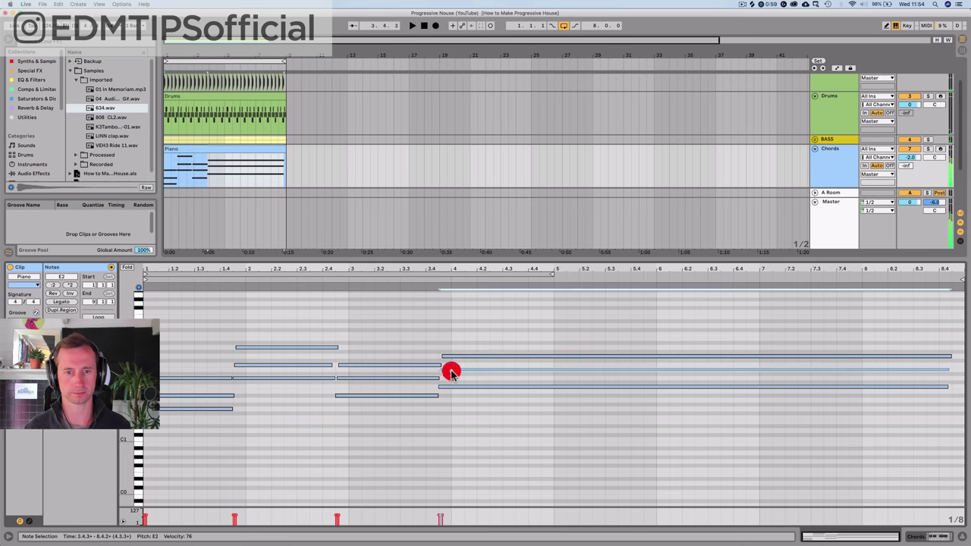
pyautogui.moveTo(450, 372); pyautogui.dragTo(452, 376)
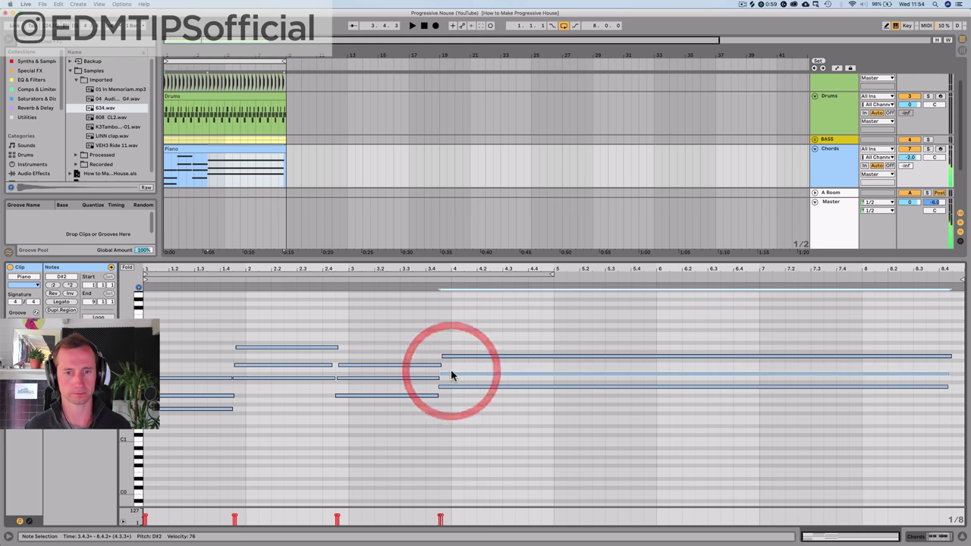
pyautogui.click(326, 278)
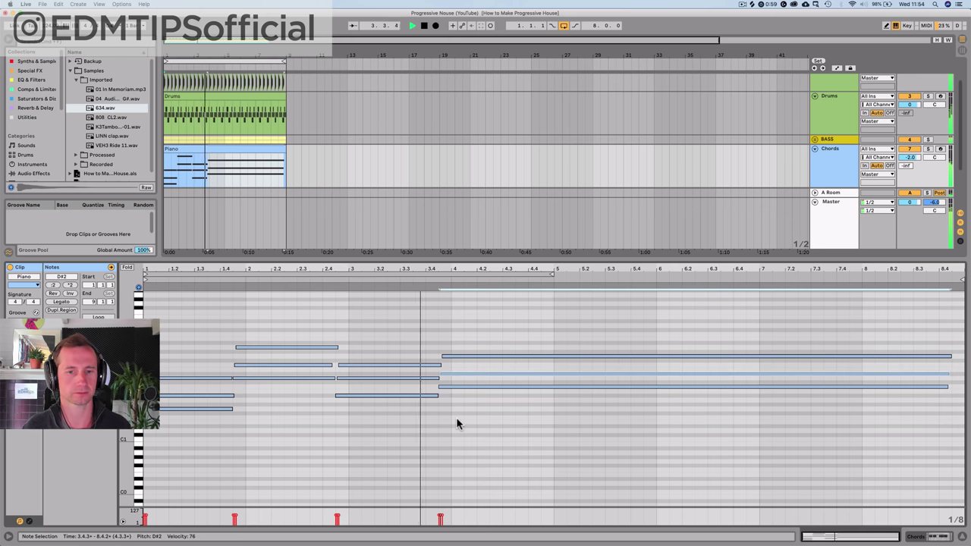
pyautogui.press('space')
pyautogui.click(471, 377)
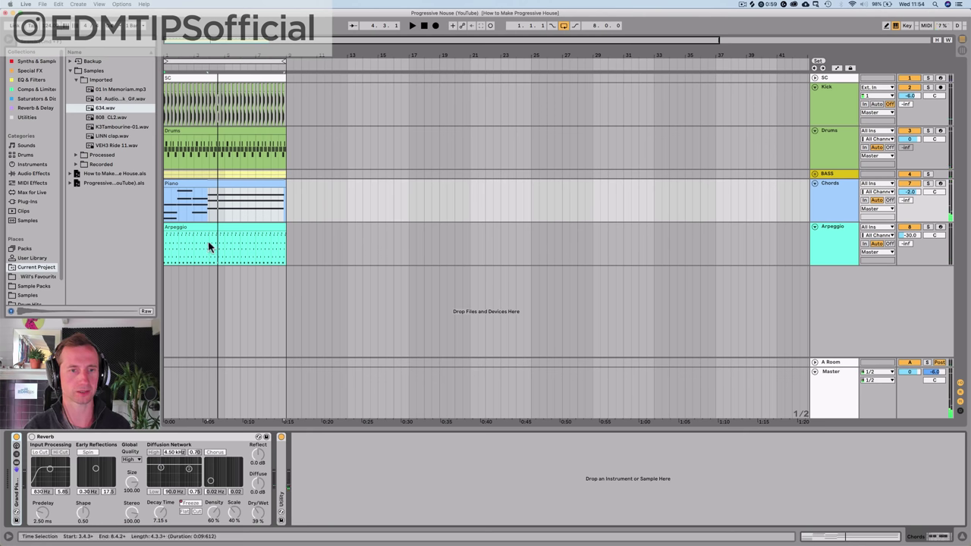
# - Solo the Arpeggio track and audition it with its A-Room send at 0 dB, returning that send to -inf
pyautogui.click(837, 239)
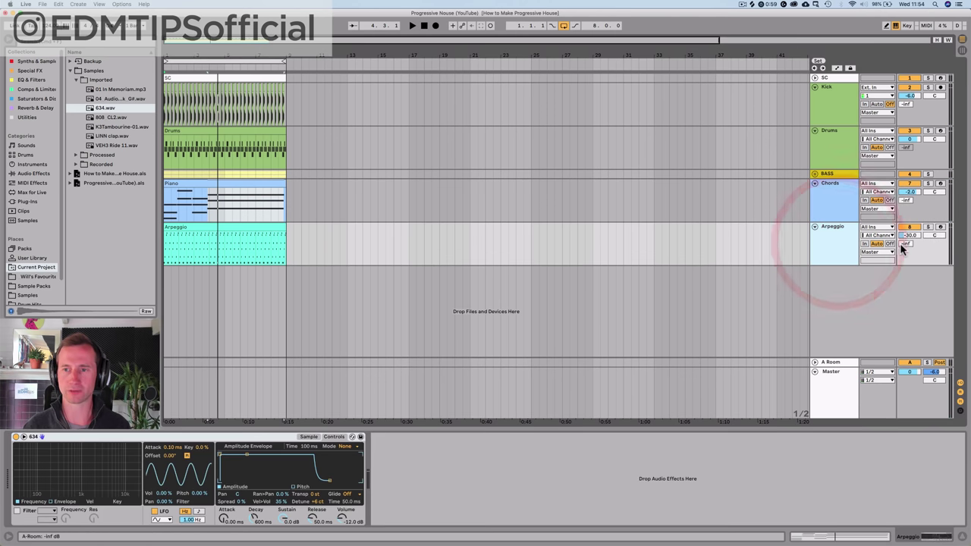
pyautogui.click(928, 227)
pyautogui.press('space')
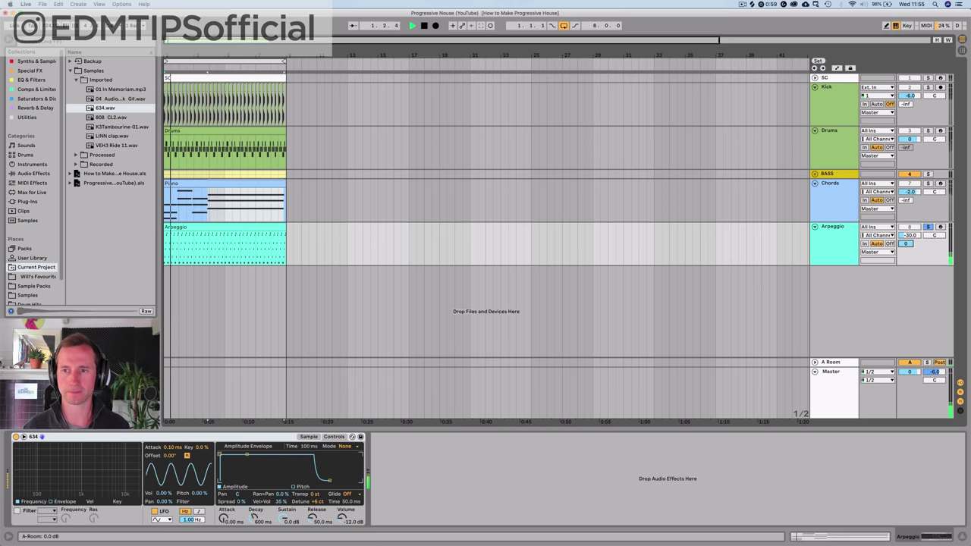
pyautogui.moveTo(907, 244); pyautogui.dragTo(907, 199)
pyautogui.moveTo(908, 245); pyautogui.dragTo(908, 289)
pyautogui.press('space')
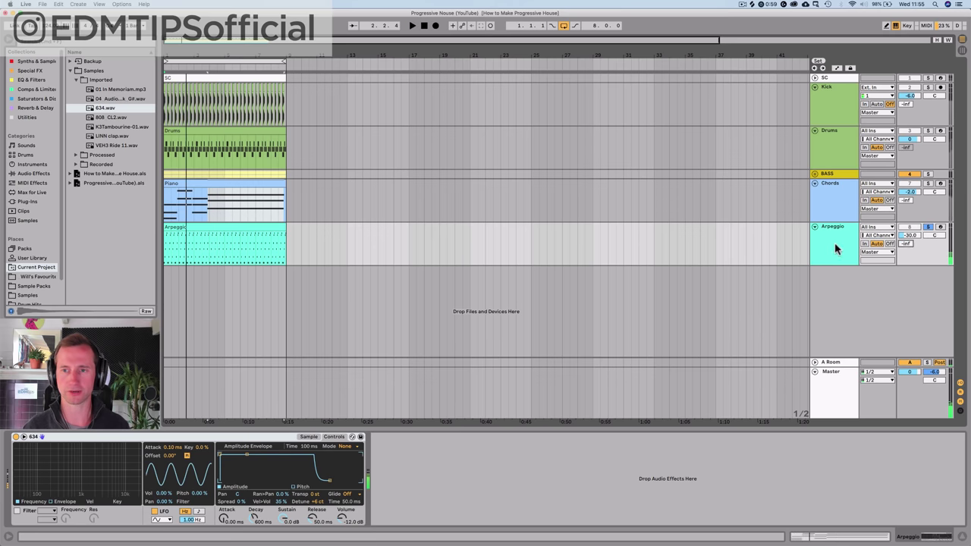
pyautogui.click(835, 245)
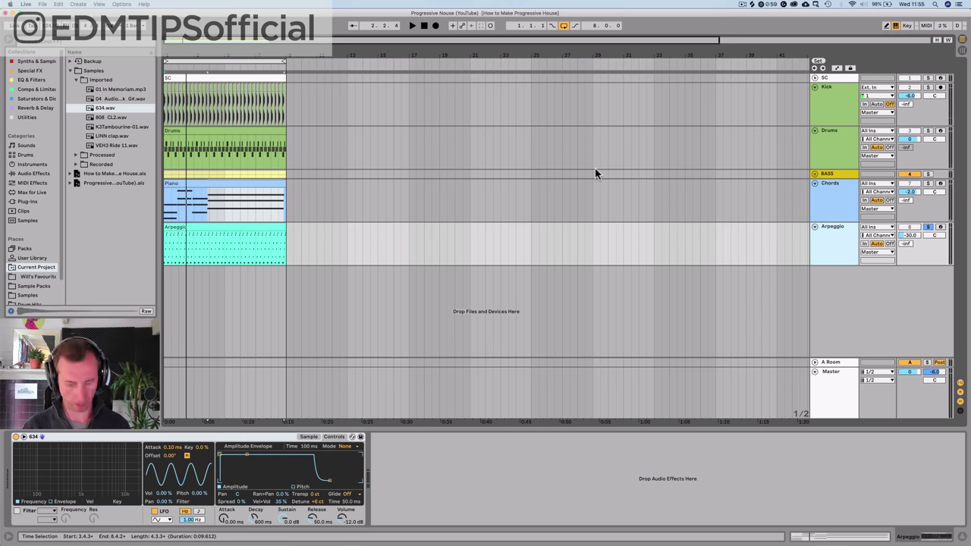
# - Add a second return track in Session View and name it Hall
pyautogui.press('Tab')
pyautogui.click(878, 44)
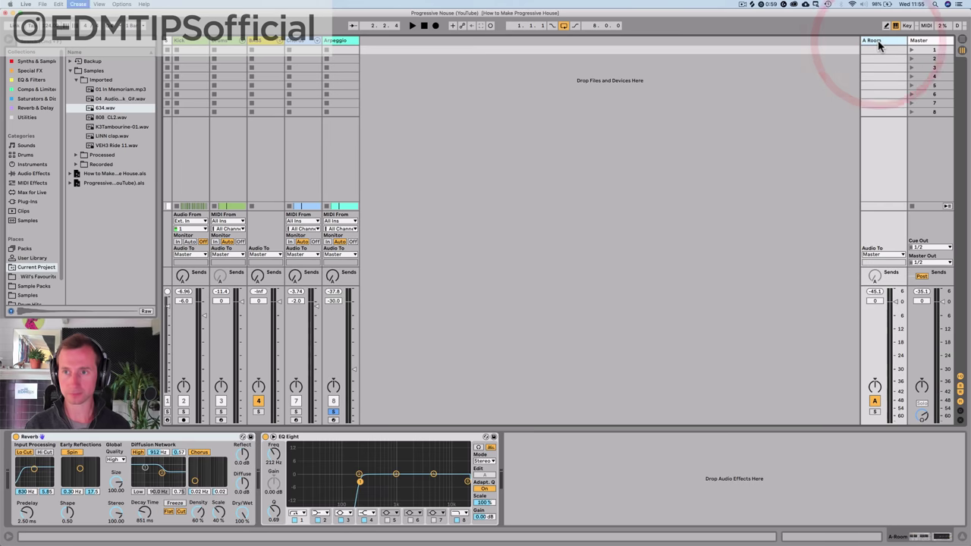
pyautogui.press('super+alt+t')
pyautogui.click(878, 42)
pyautogui.press('super+r')
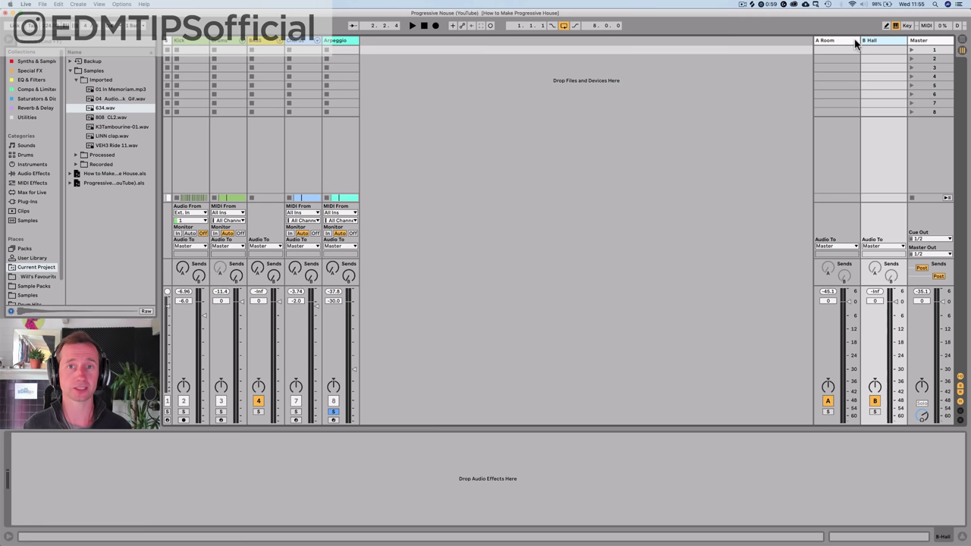
# - Copy the Reverb and EQ Eight devices from the Room return onto the Hall return
pyautogui.click(848, 43)
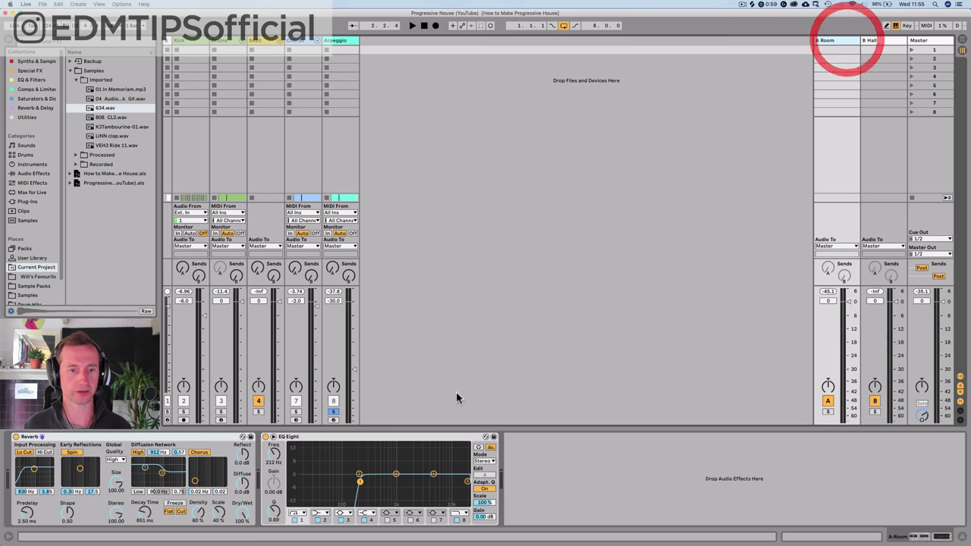
pyautogui.click(133, 437)
pyautogui.keyDown('shift'); pyautogui.click(315, 436); pyautogui.keyUp('shift')
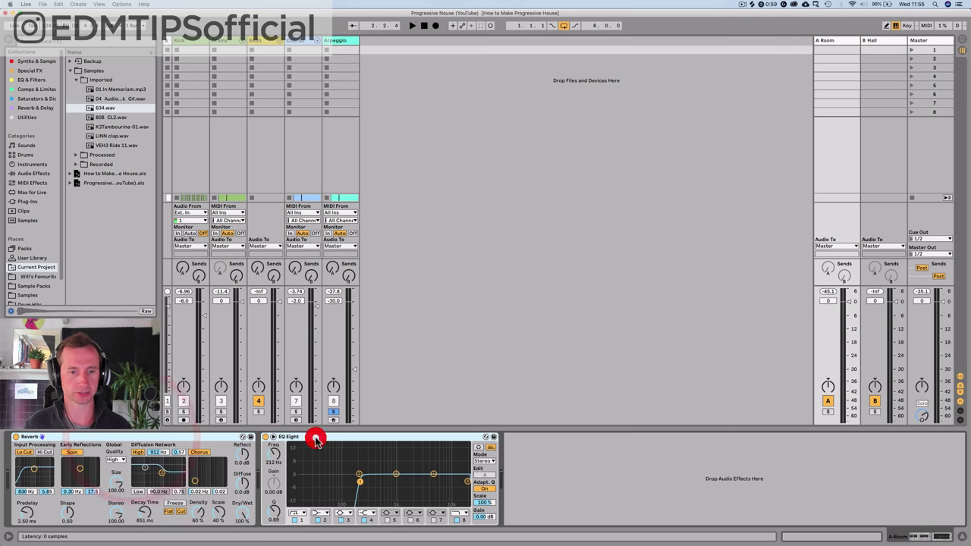
pyautogui.click(890, 39)
pyautogui.click(292, 470)
pyautogui.press('super+v')
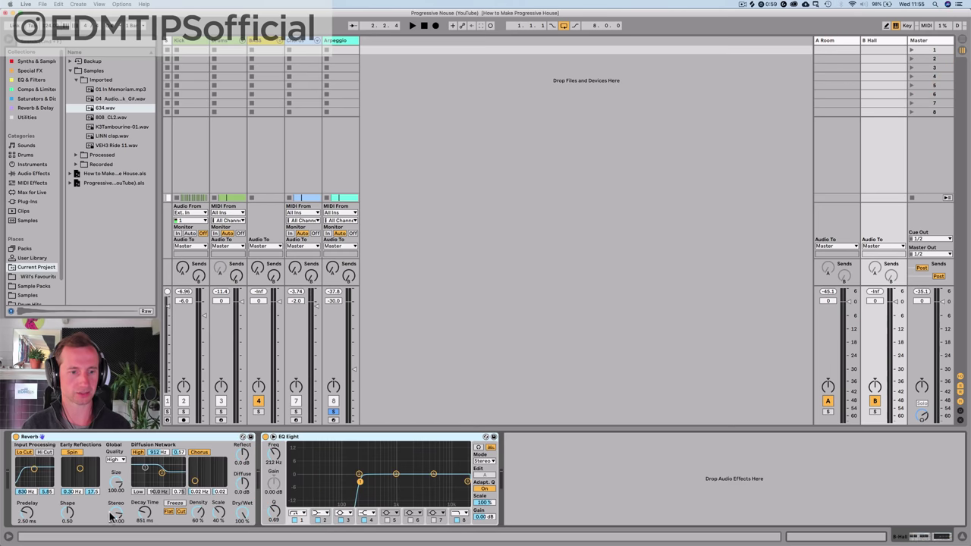
# - Raise the Arpeggio track's send to the Hall return and audition it with the reverb
pyautogui.click(97, 516)
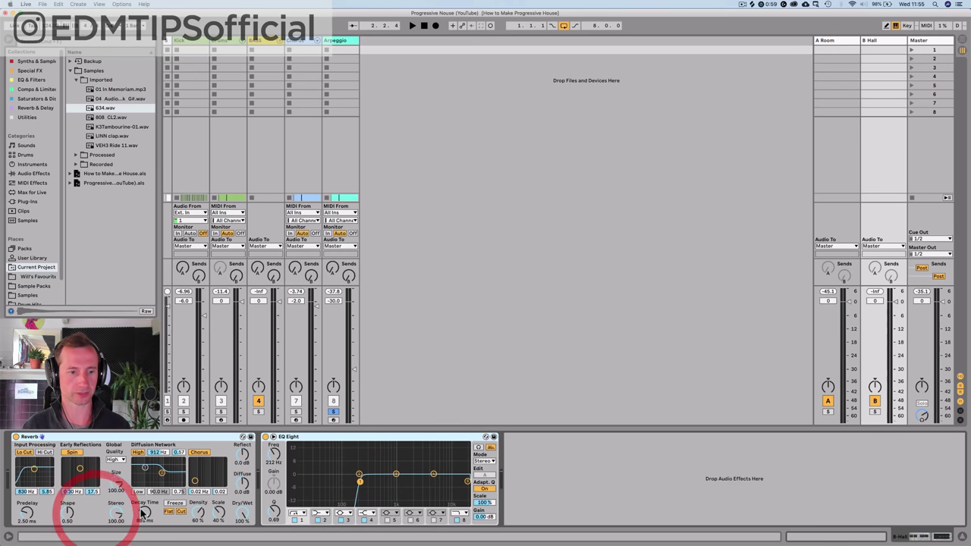
pyautogui.click(536, 467)
pyautogui.click(418, 438)
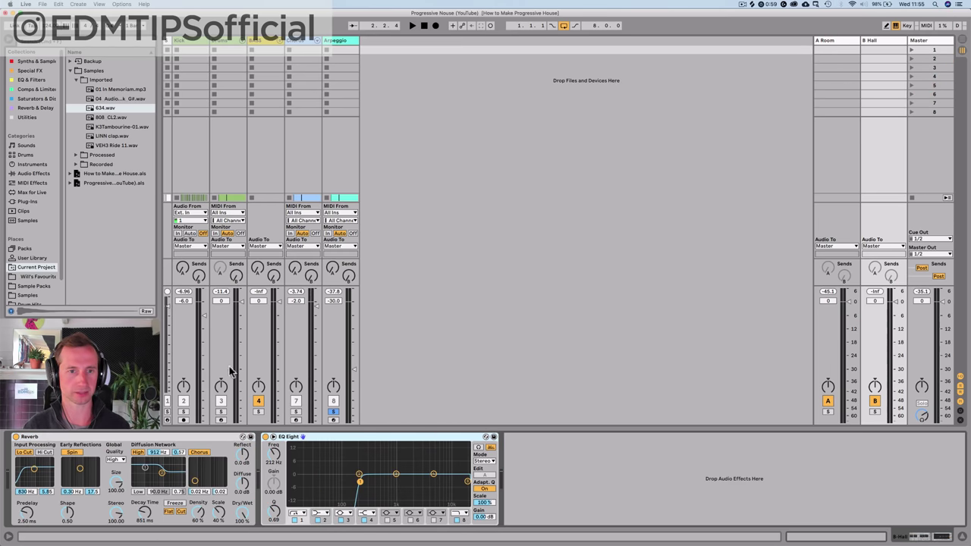
pyautogui.press('space')
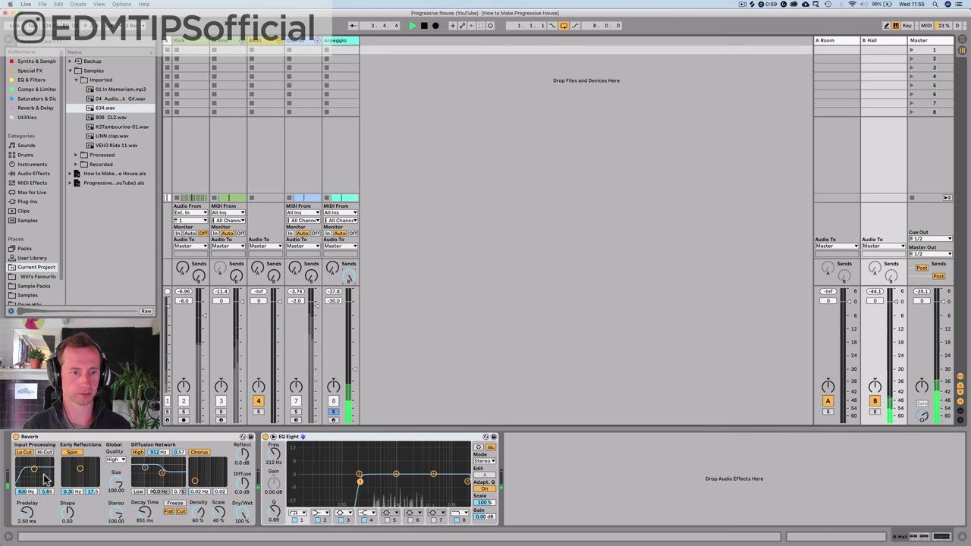
pyautogui.press('space')
# - Turn off the high filter in the Hall reverb's diffusion network and set the decay time to 2.01 s
pyautogui.click(139, 452)
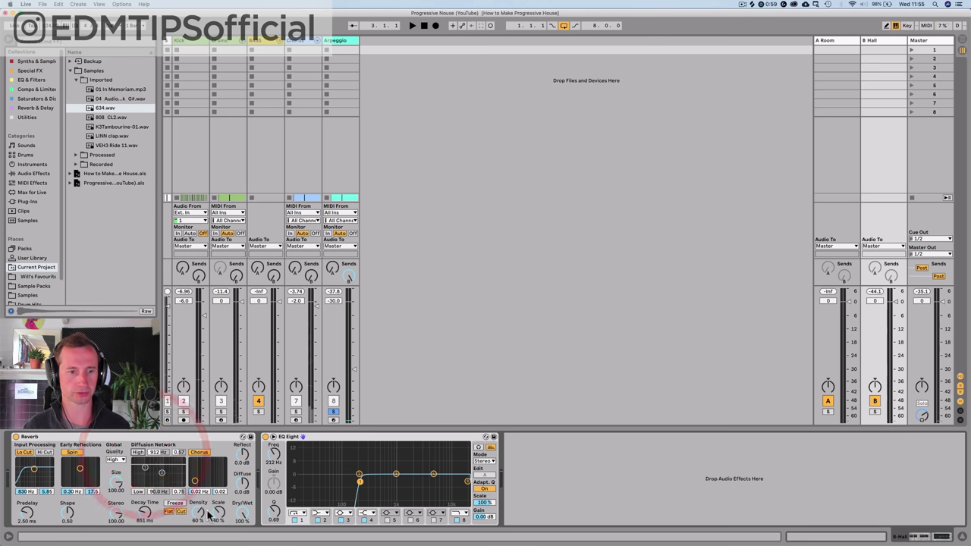
pyautogui.press('space')
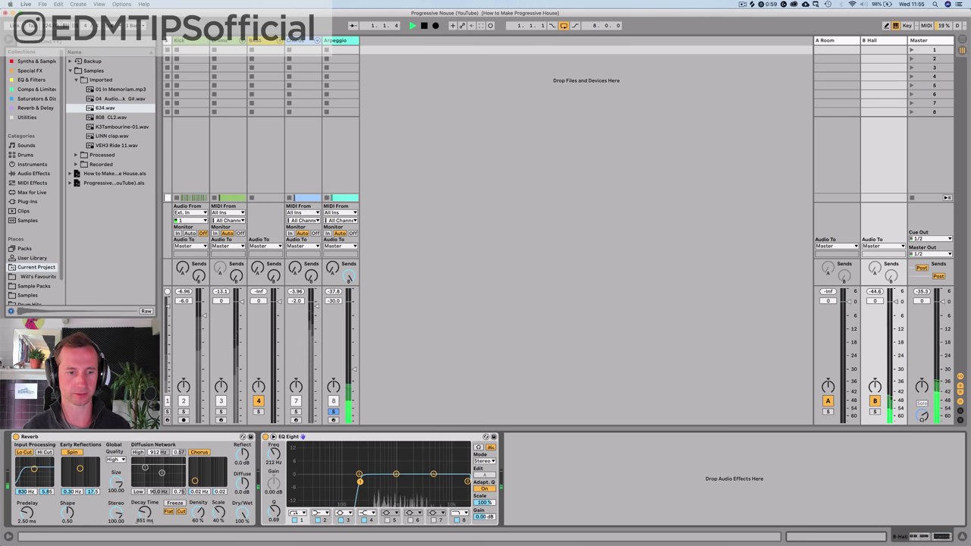
pyautogui.press('space')
# - Insert a Utility with 10.0 dB gain between the Hall return's Reverb and EQ Eight, and set the reverb decay time to 2.41 s
pyautogui.click(29, 117)
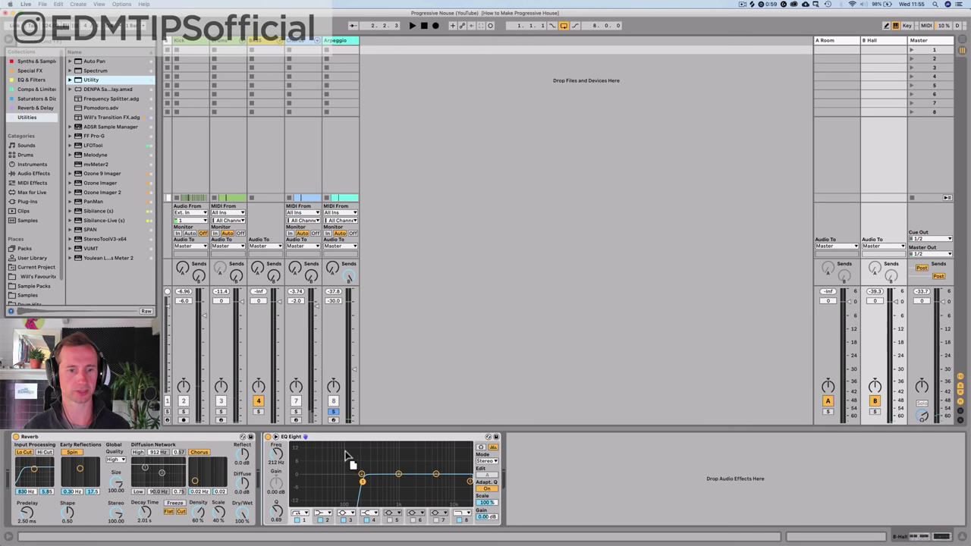
pyautogui.moveTo(263, 466); pyautogui.dragTo(269, 466)
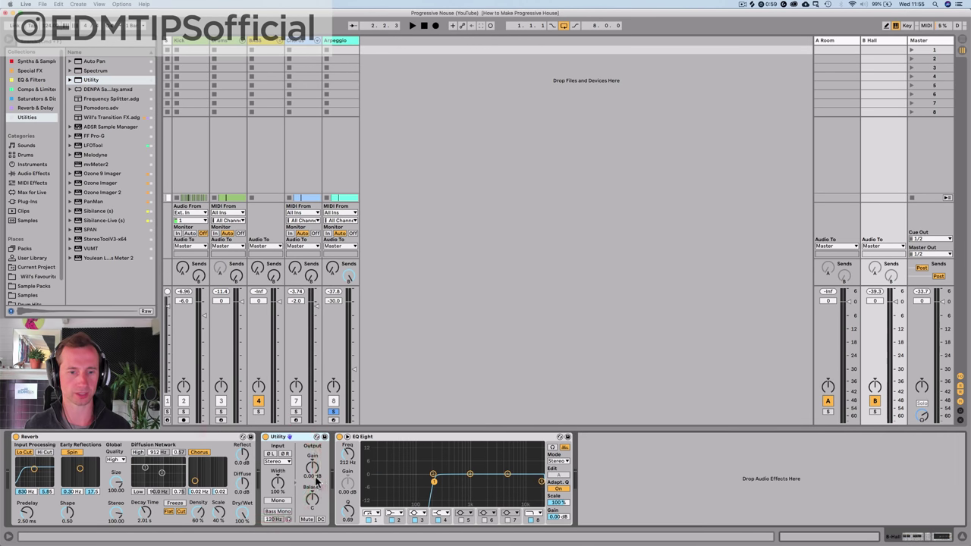
pyautogui.press('space')
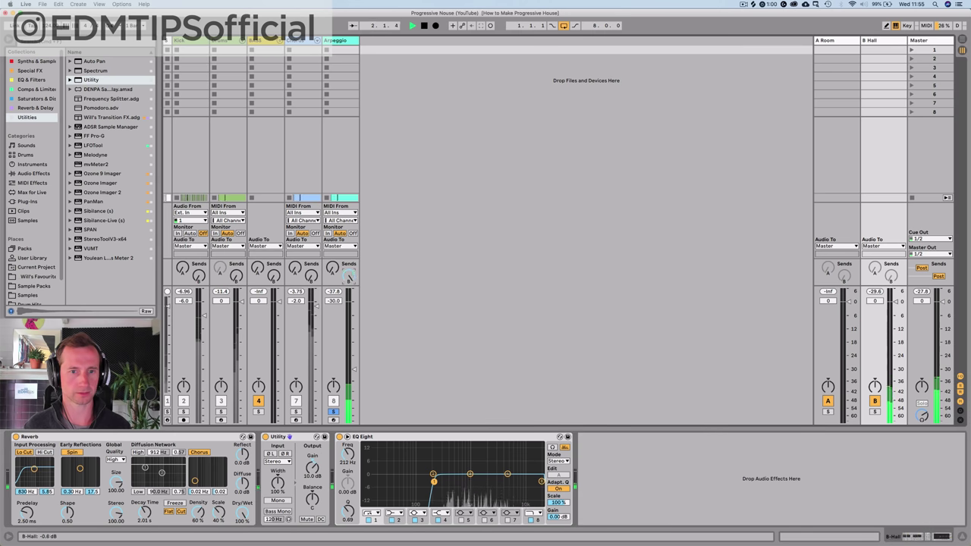
pyautogui.moveTo(147, 511); pyautogui.dragTo(146, 505)
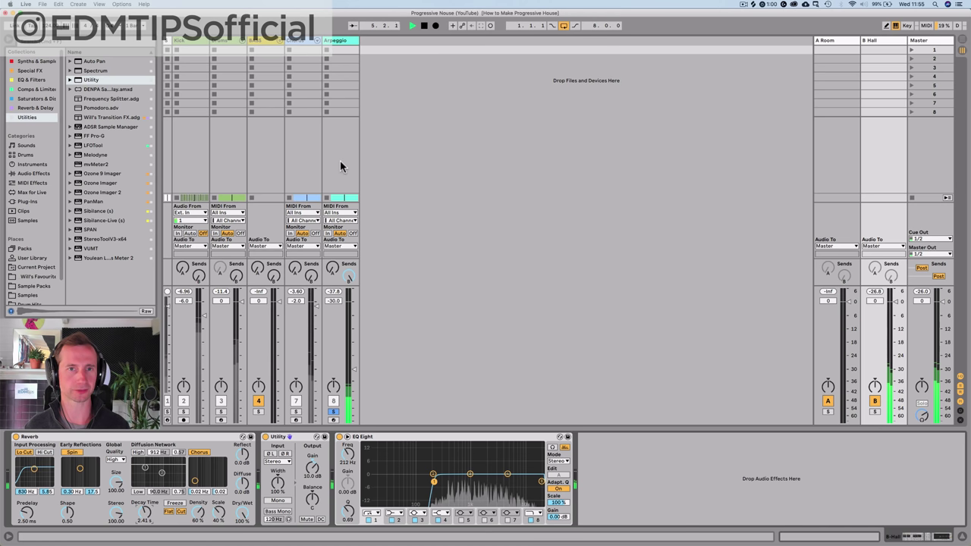
# - Set the Arpeggio sampler's attack to 40.6 ms and the Hall reverb's decay time to 2.20 s
pyautogui.click(341, 41)
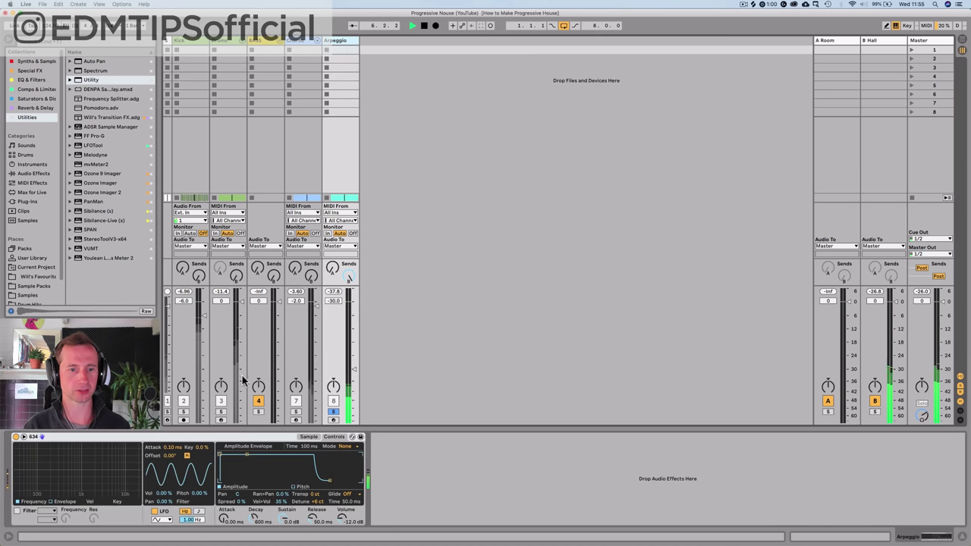
pyautogui.click(306, 438)
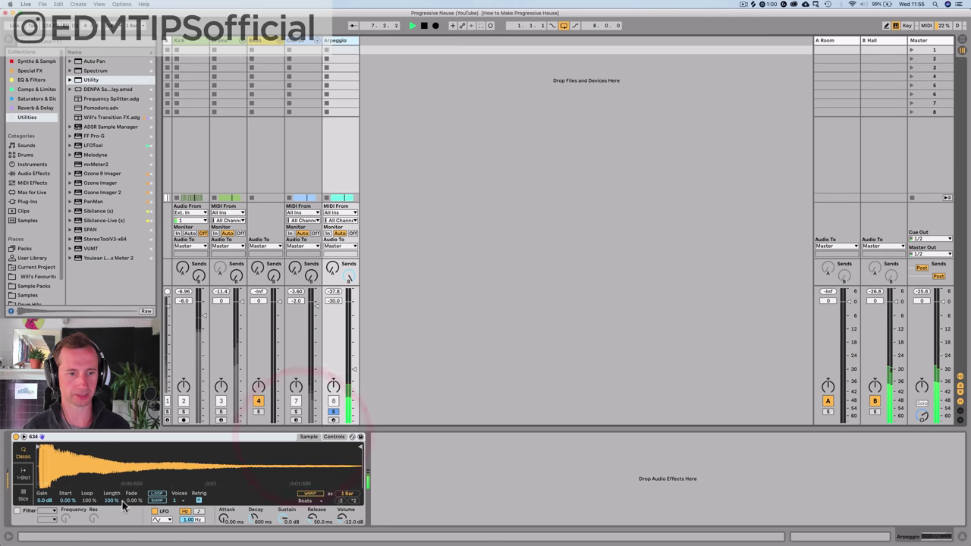
pyautogui.moveTo(223, 518); pyautogui.dragTo(223, 513)
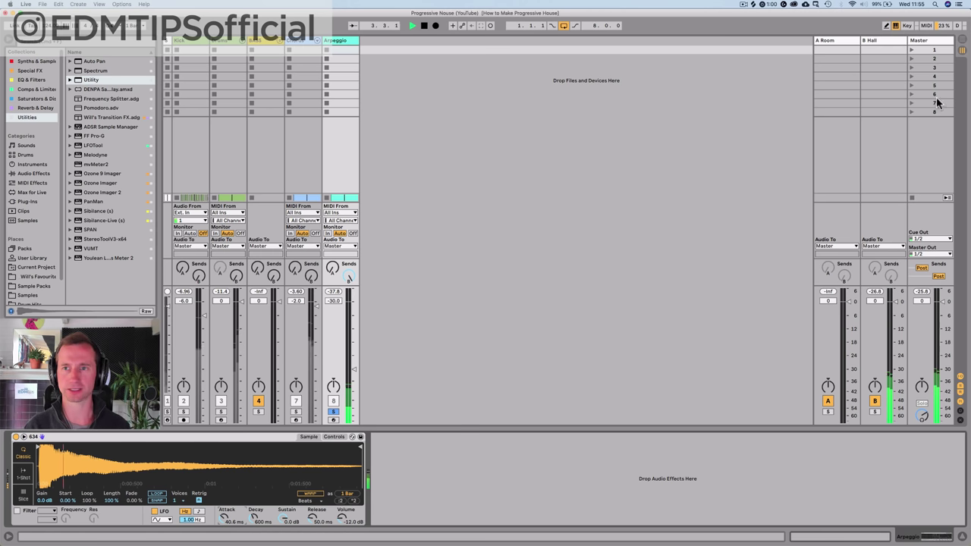
pyautogui.click(878, 43)
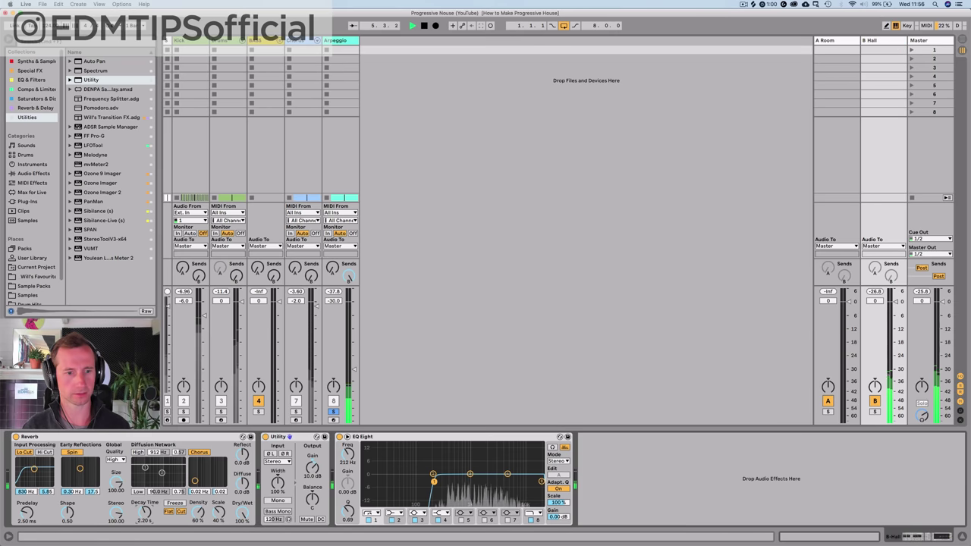
# - Add an Auto Pan to the Arpeggio track with a 79.4 % amount and a 1.68 Hz rate
pyautogui.click(343, 34)
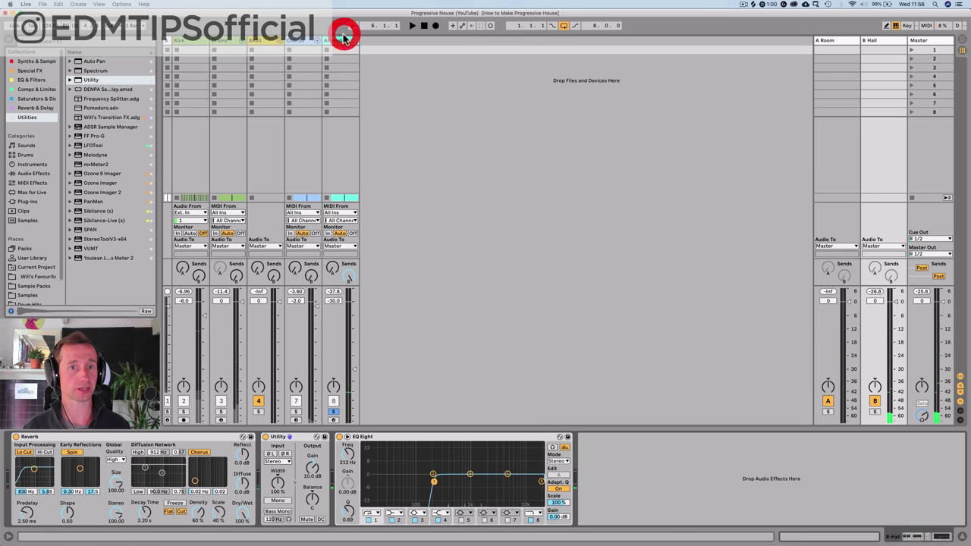
pyautogui.click(23, 118)
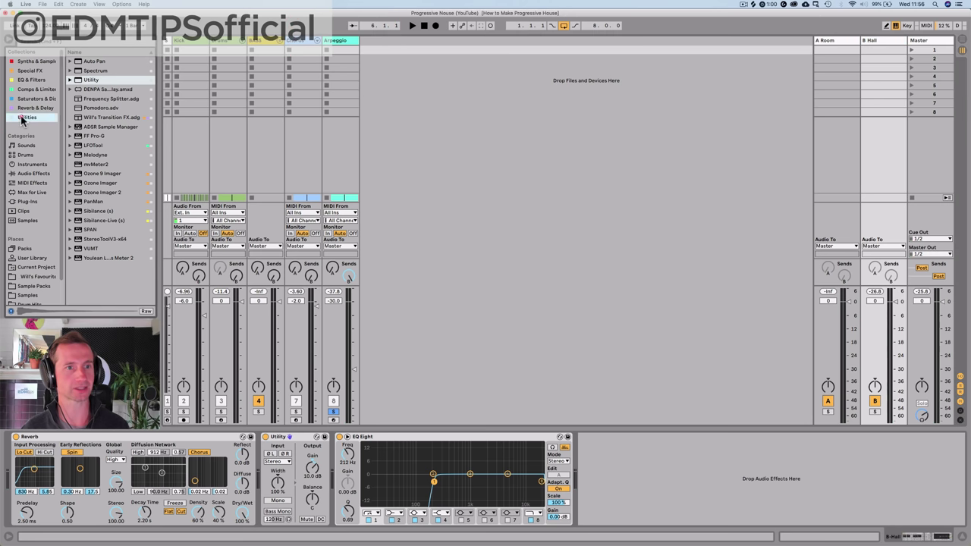
pyautogui.click(322, 39)
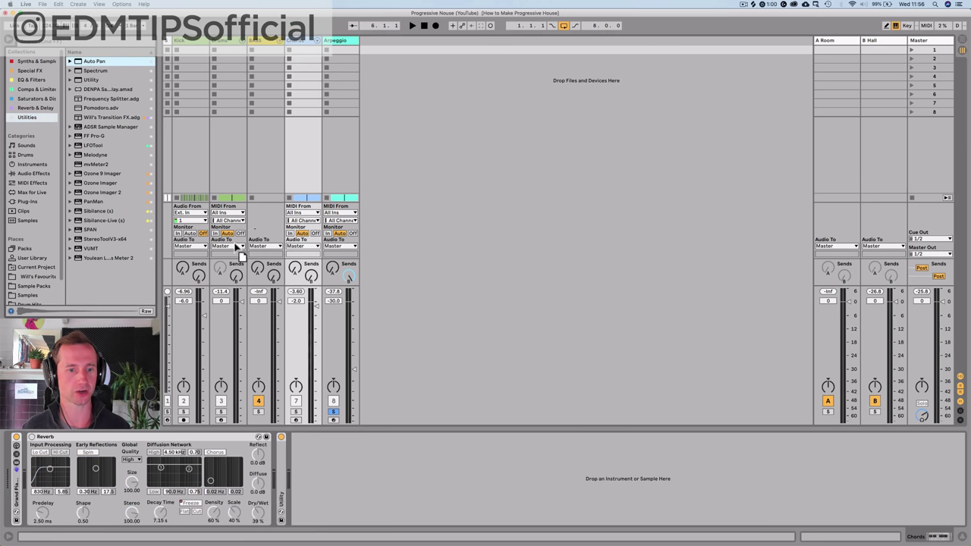
pyautogui.click(346, 43)
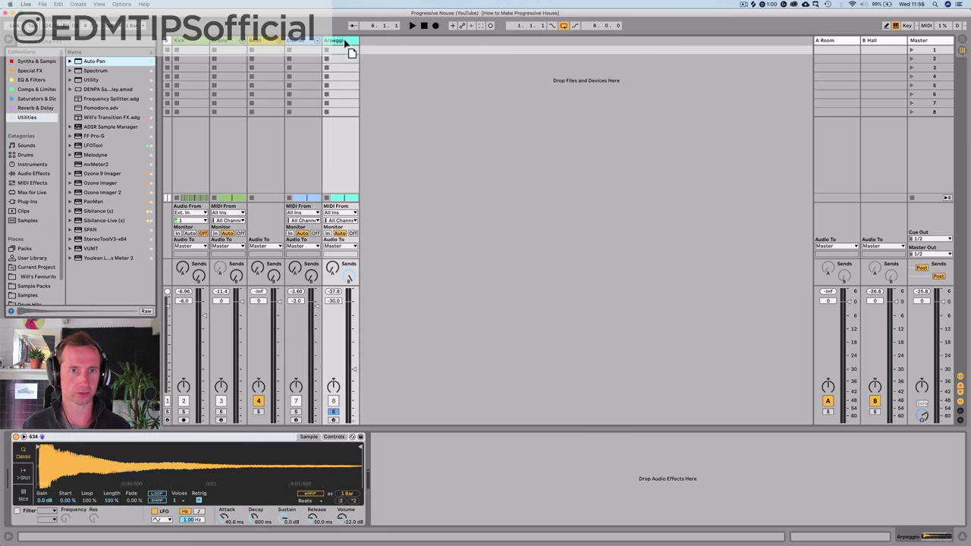
pyautogui.moveTo(425, 462); pyautogui.dragTo(372, 440)
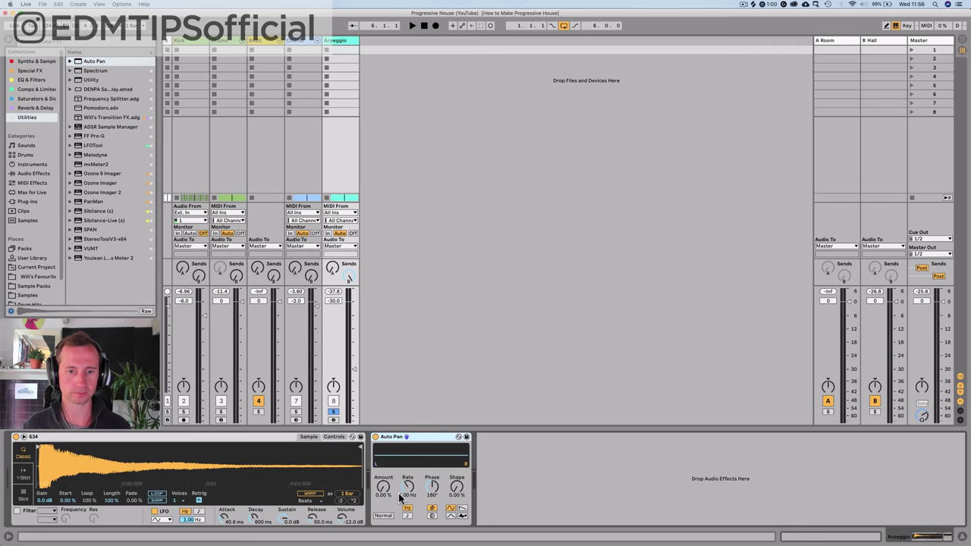
pyautogui.press('space')
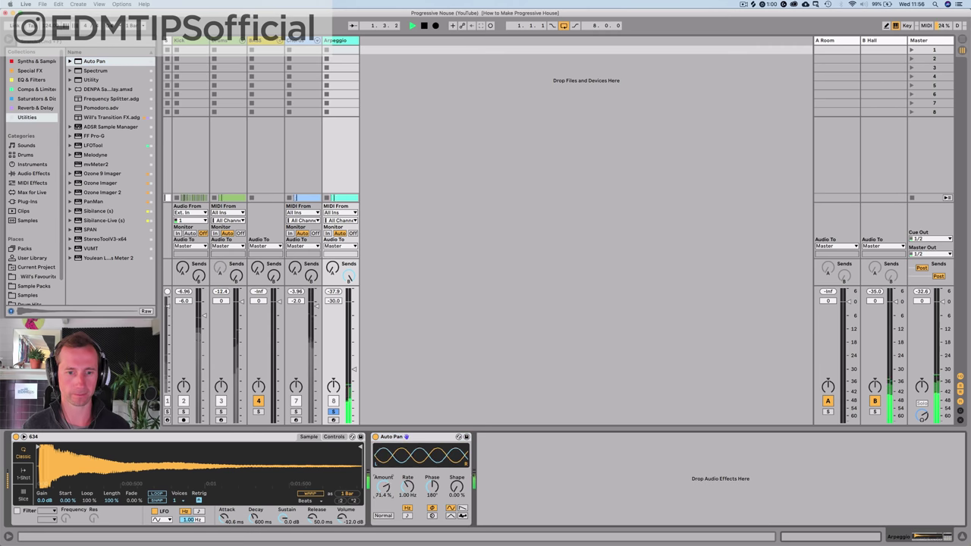
pyautogui.moveTo(410, 492)
pyautogui.mouseDown()
pyautogui.moveTo(410, 452)
pyautogui.moveTo(410, 483)
pyautogui.mouseUp()
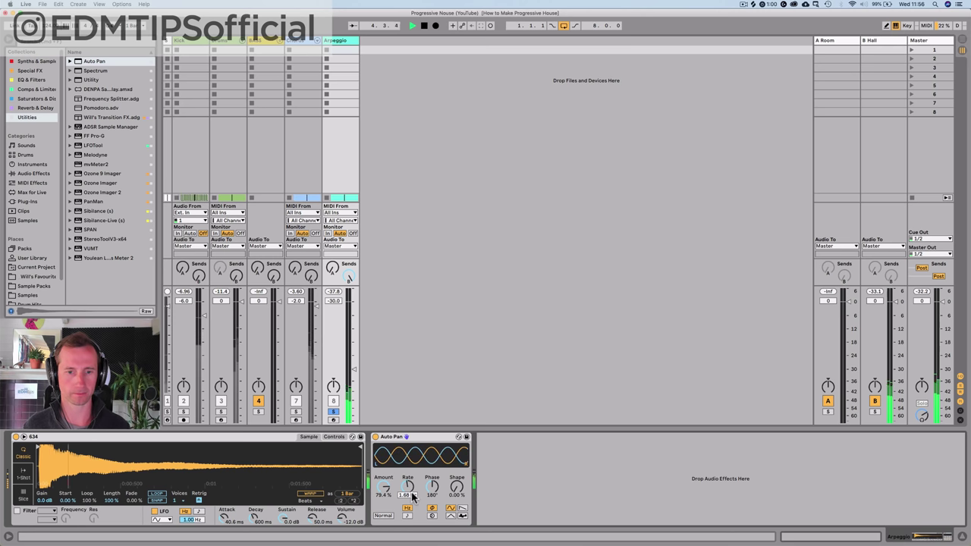
# - Copy the Pump COMP sidechain compressor from the BASS group to the end of the Arpeggio device chain and play it back
pyautogui.click(256, 42)
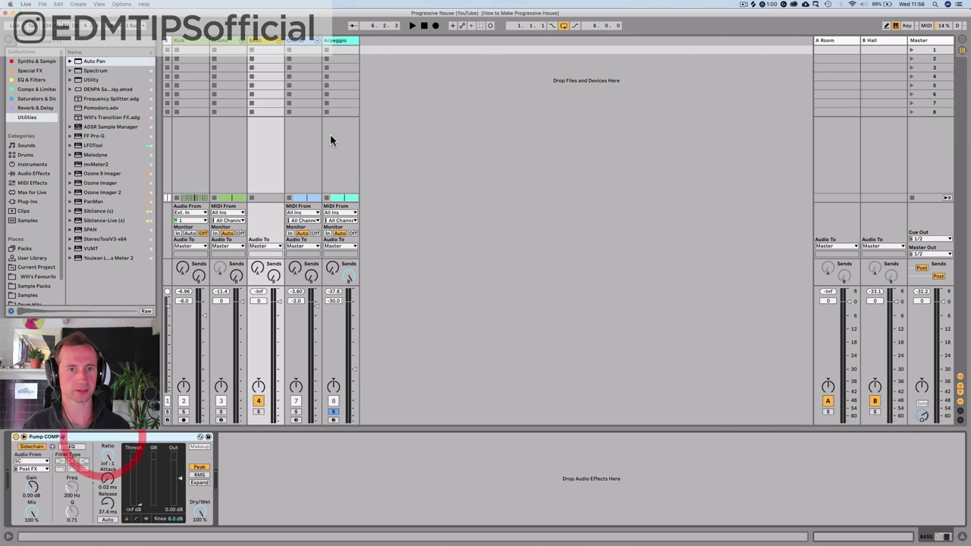
pyautogui.click(339, 42)
pyautogui.click(497, 459)
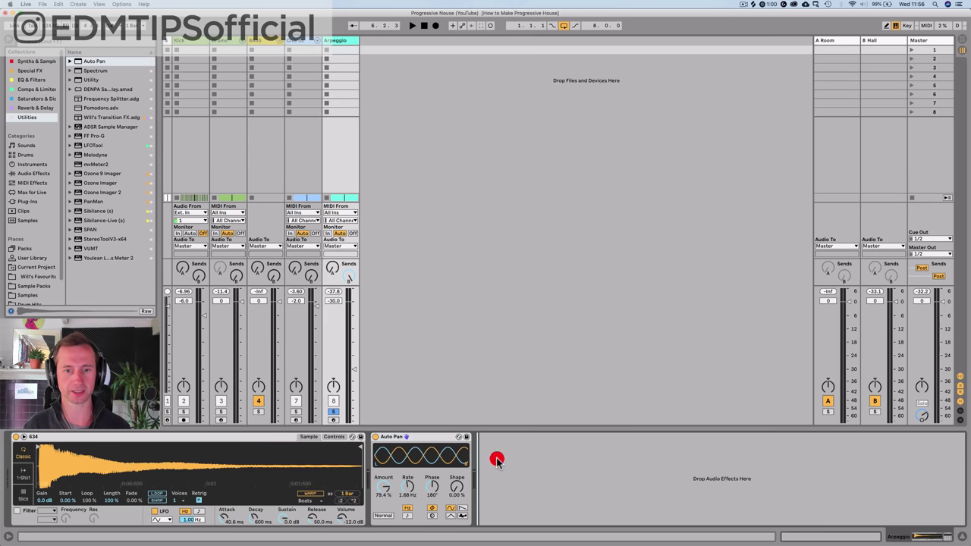
pyautogui.press('super+v')
pyautogui.press('space')
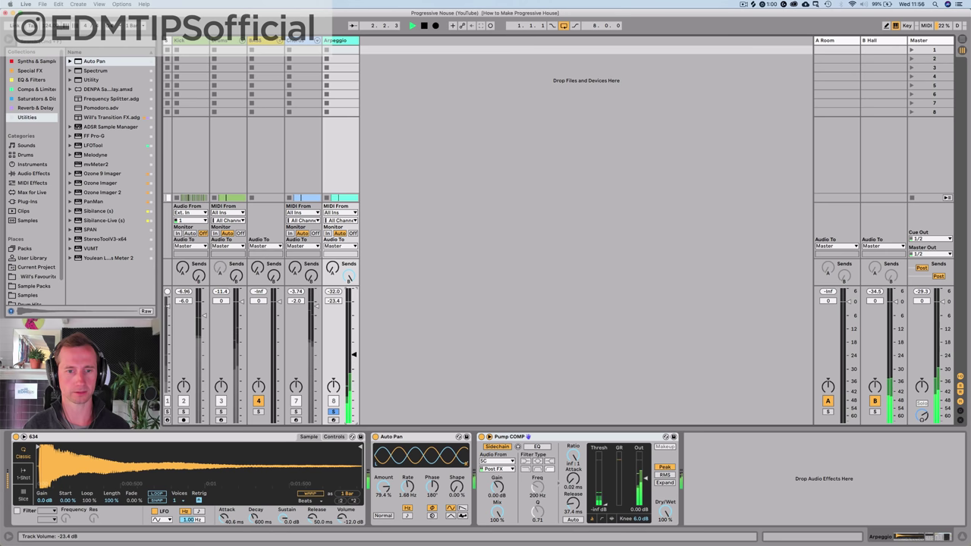
# - Unsolo the Arpeggio track, set its volume to -24.8 dB and audition the mix with the Chords track muted
pyautogui.moveTo(352, 354); pyautogui.dragTo(353, 421)
pyautogui.click(334, 412)
pyautogui.moveTo(352, 372); pyautogui.dragTo(353, 363)
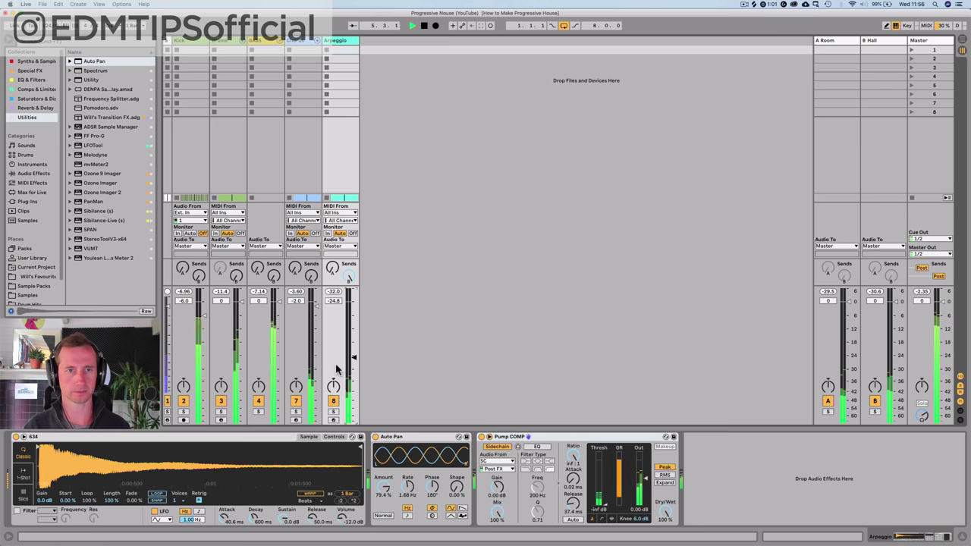
pyautogui.click(297, 401)
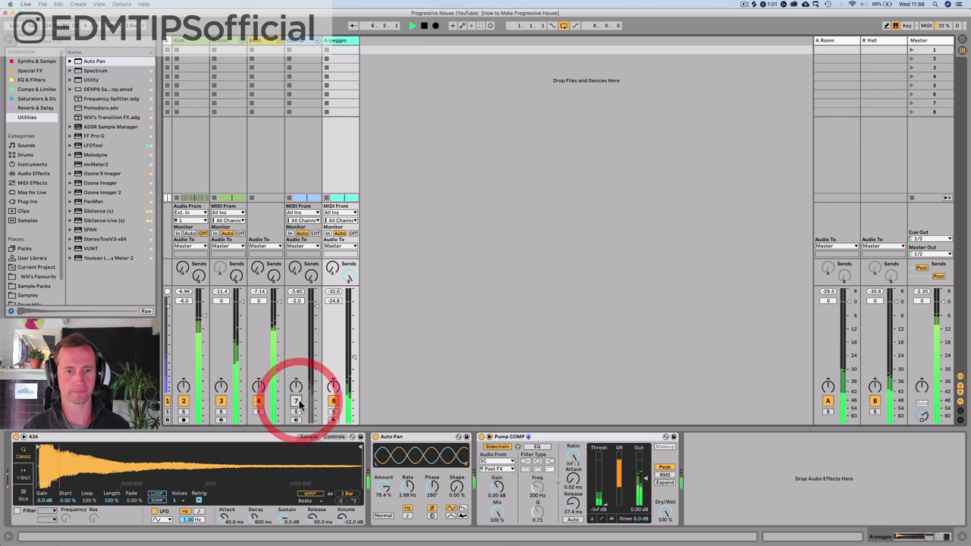
# - Set the BASS group's volume to -1.7 dB, and save the set with playback stopped in Arrangement View
pyautogui.click(271, 45)
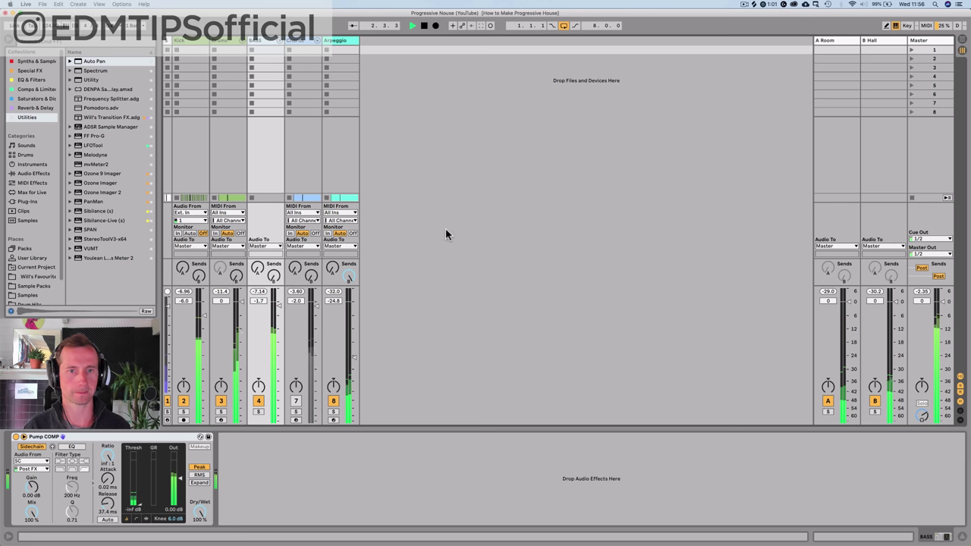
pyautogui.press('Tab')
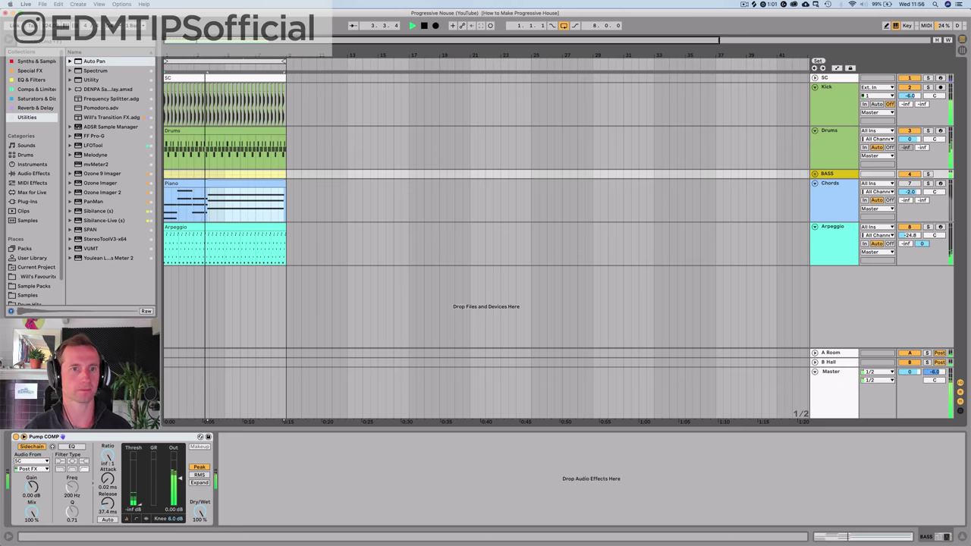
pyautogui.press('-')
pyautogui.press('-')
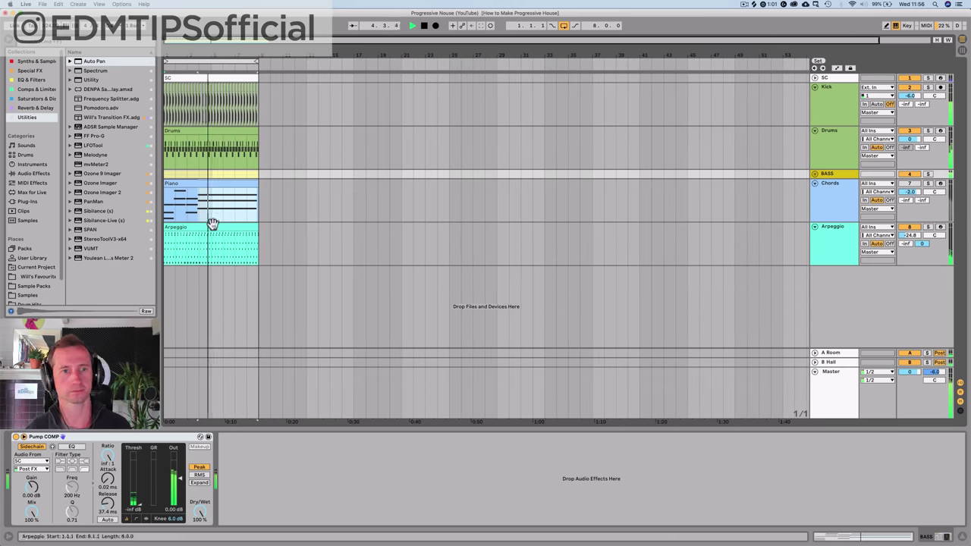
pyautogui.press('space')
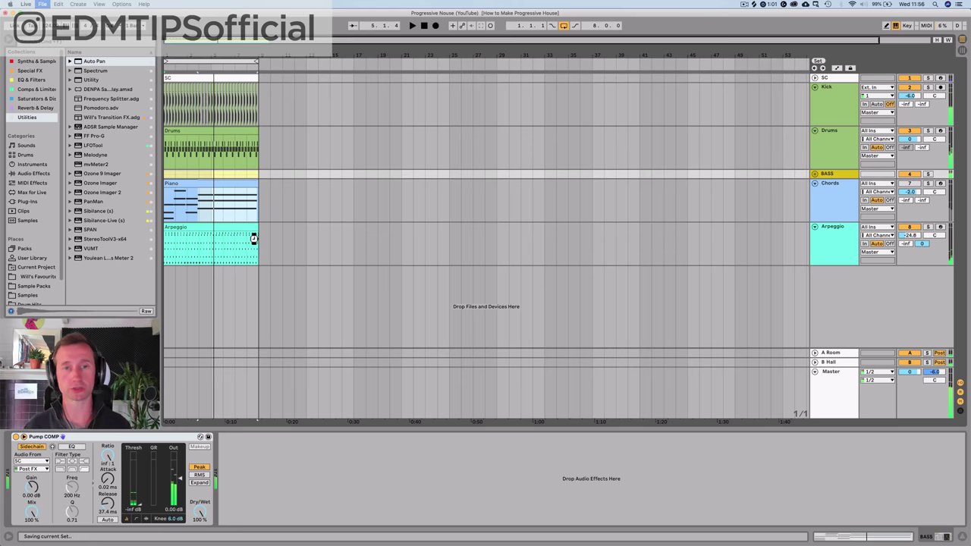
# - Insert an audio track below Drums, name it Jungle and colour it white
pyautogui.click(833, 149)
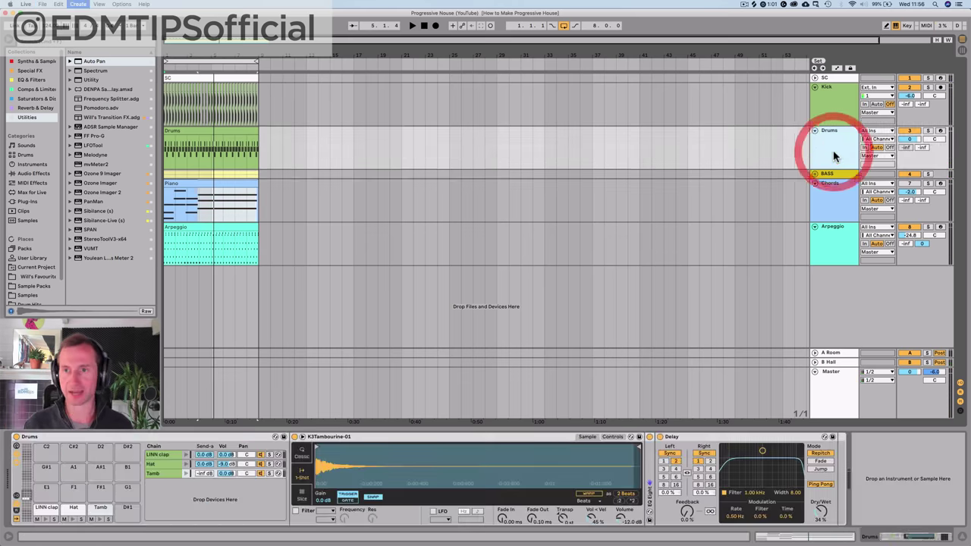
pyautogui.press('super+t')
pyautogui.click(829, 180)
pyautogui.press('super+r')
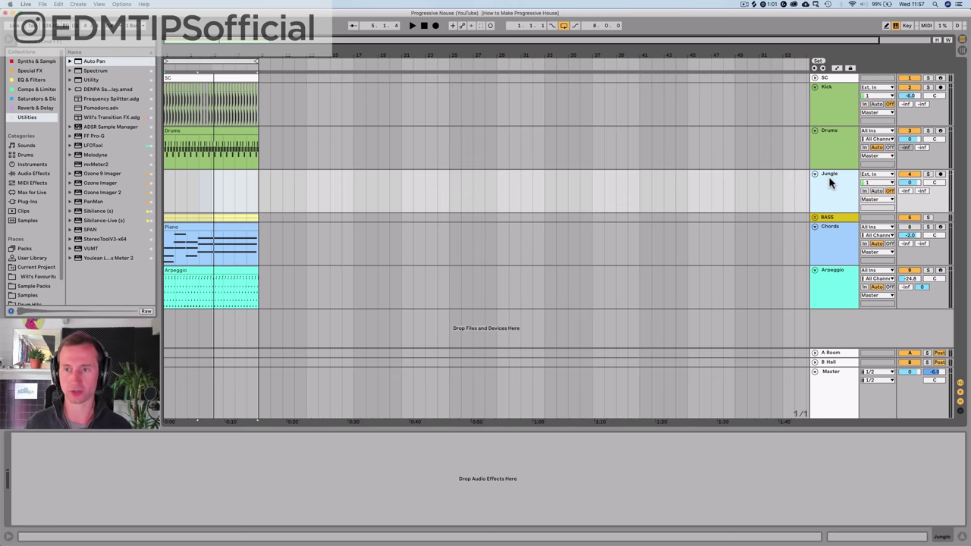
pyautogui.rightClick(828, 176)
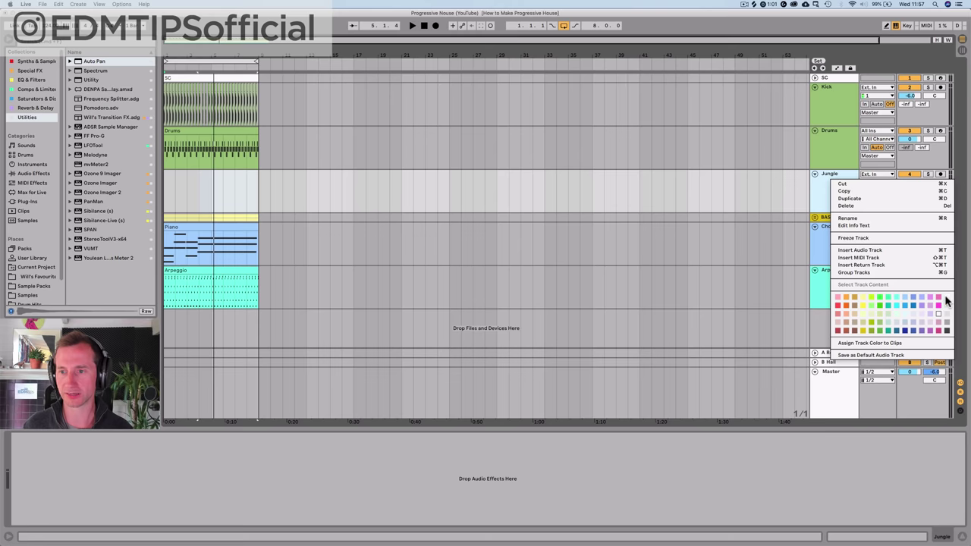
pyautogui.click(946, 301)
pyautogui.click(840, 195)
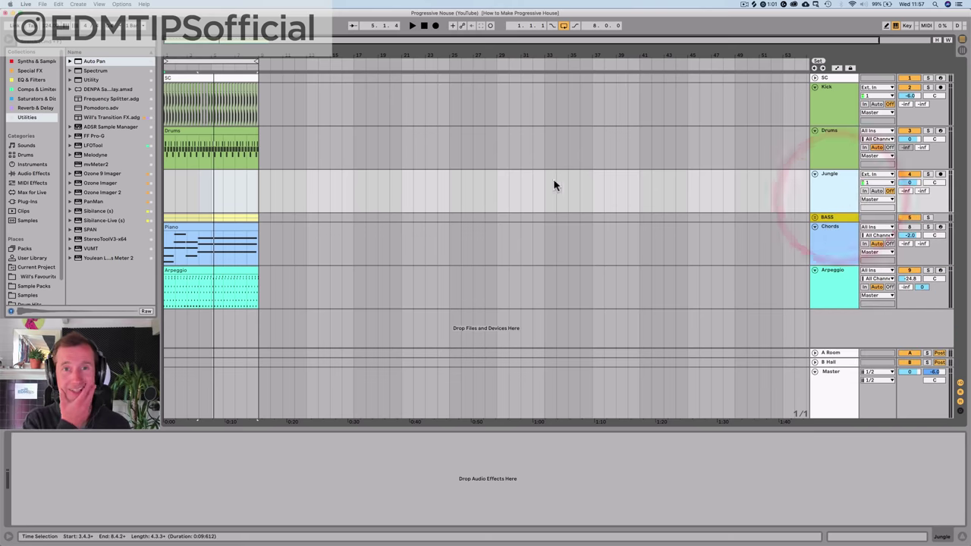
# - Look through the sample folders and the current project's imported samples for a jungle sound
pyautogui.click(28, 289)
pyautogui.click(27, 294)
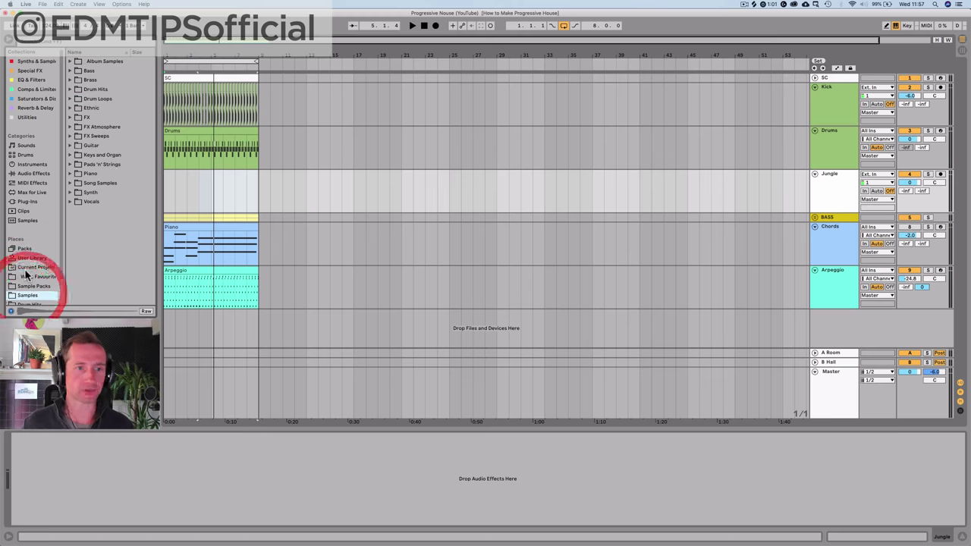
pyautogui.click(31, 268)
pyautogui.click(37, 258)
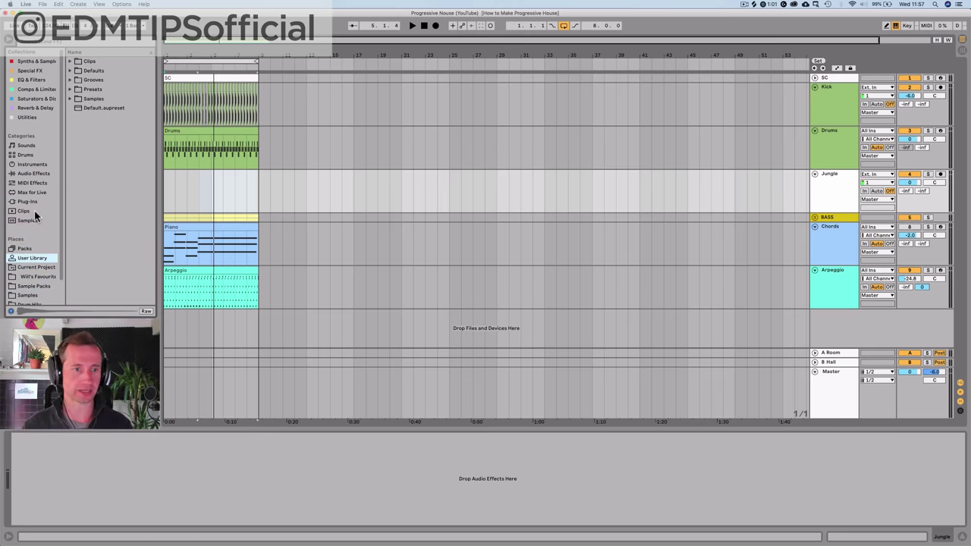
pyautogui.click(29, 267)
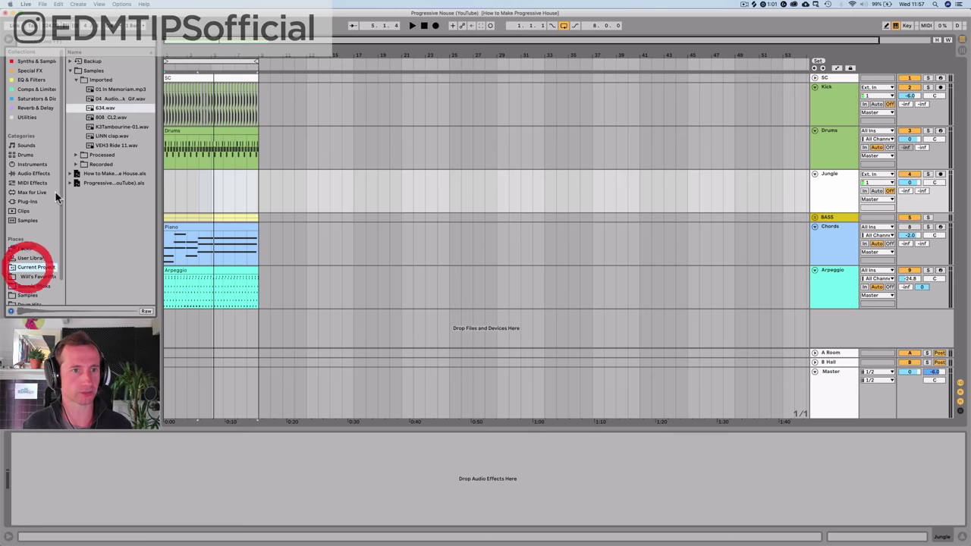
pyautogui.click(88, 88)
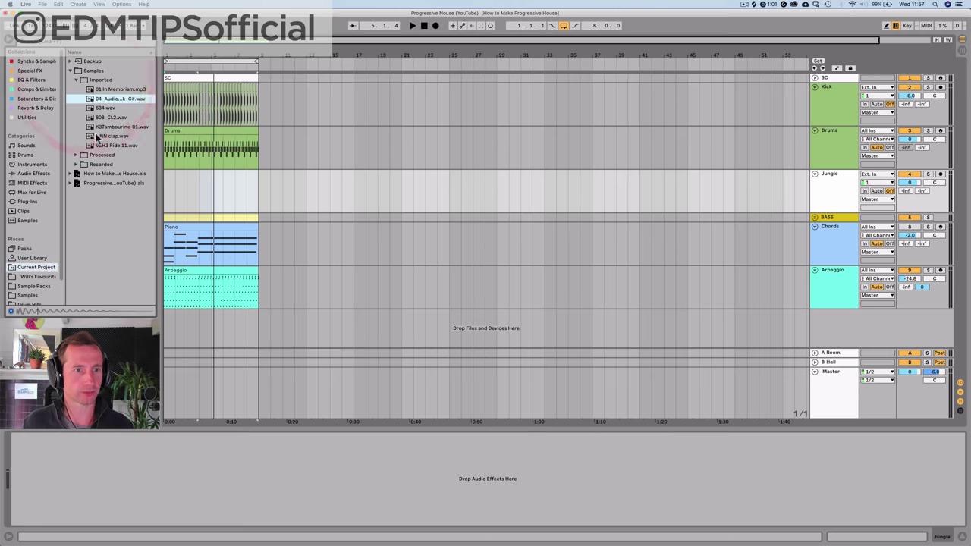
pyautogui.press('Down')
pyautogui.press('Down')
pyautogui.press('Down')
pyautogui.press('Down')
pyautogui.press('Down')
pyautogui.press('Down')
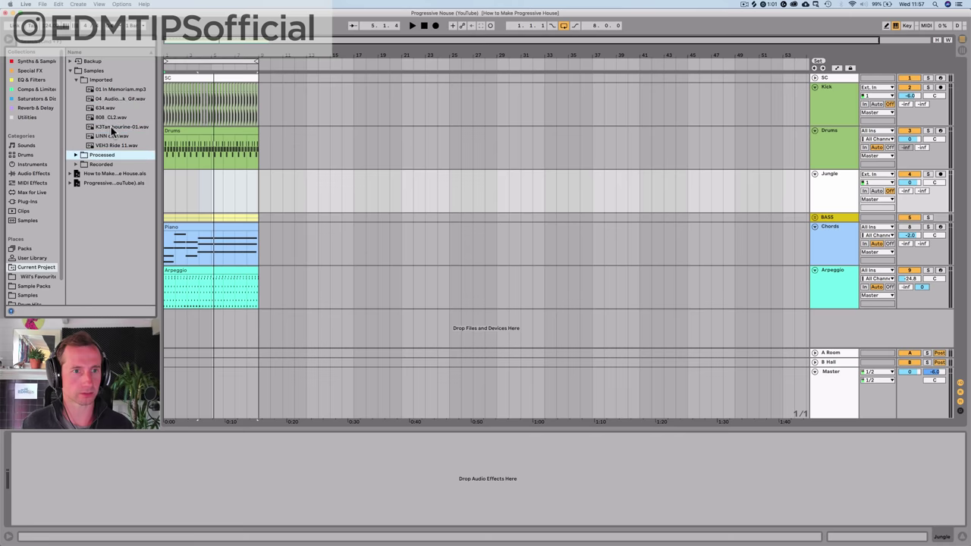
# - Place the Jungle sample from the project's Processed > Consolidate folder at the start of the Jungle track
pyautogui.press('Right')
pyautogui.press('Down')
pyautogui.press('Right')
pyautogui.press('Down')
pyautogui.press('Down')
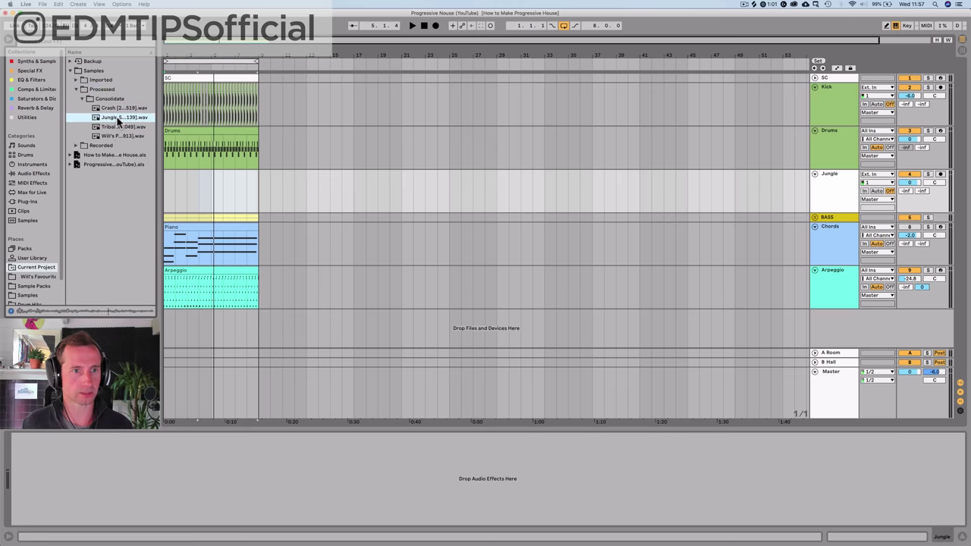
pyautogui.moveTo(117, 121); pyautogui.dragTo(164, 187)
pyautogui.press('+')
pyautogui.press('+')
pyautogui.press('+')
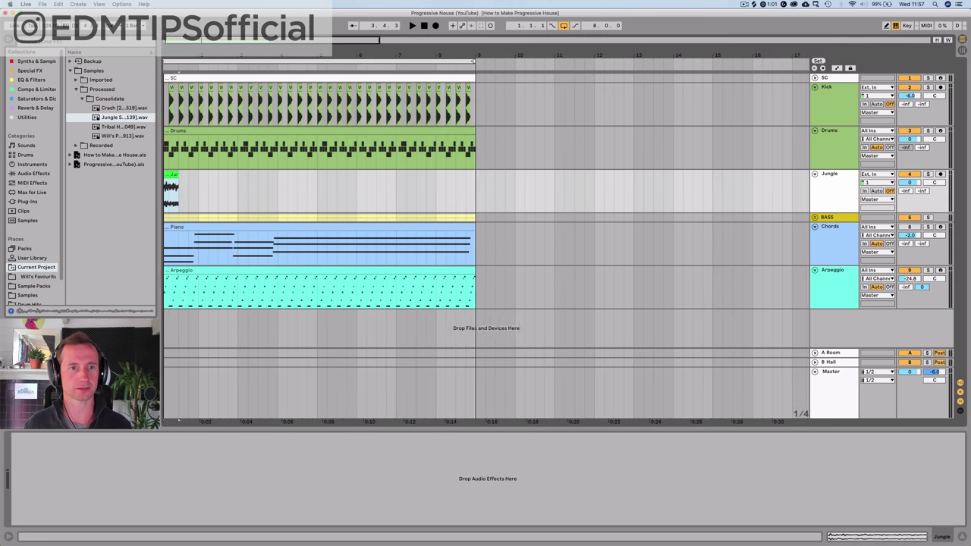
# - Solo the Jungle track, audition it, and duplicate its clip back to back until it fills the loop up to bar 9
pyautogui.click(930, 174)
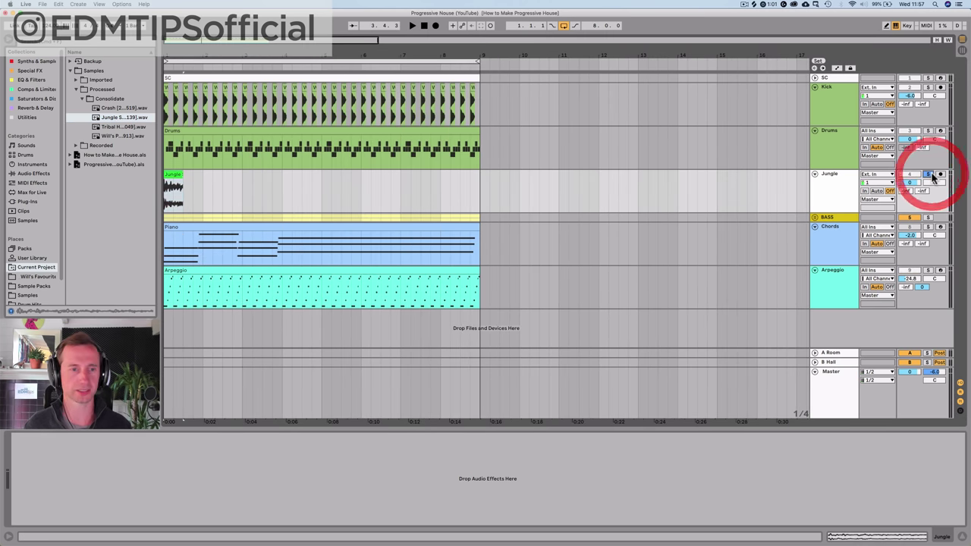
pyautogui.press('space')
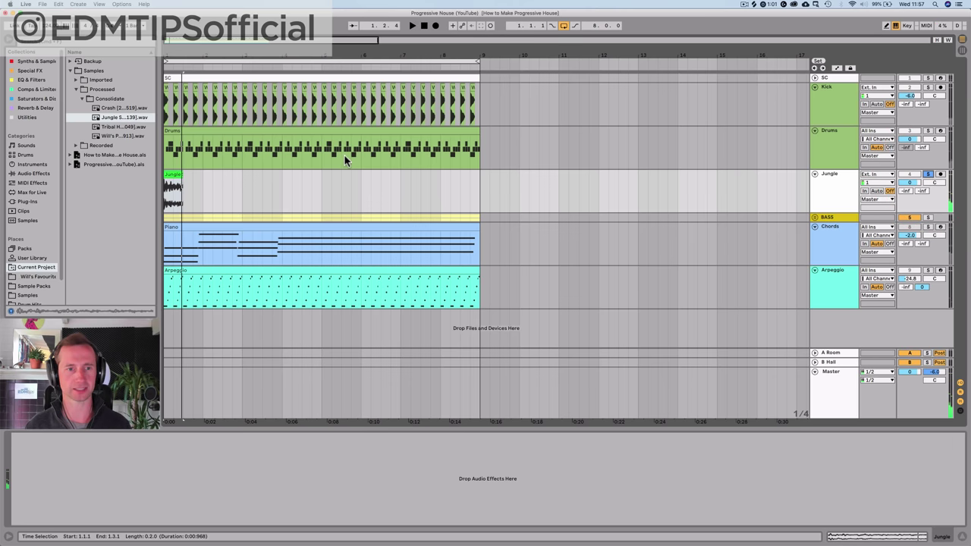
pyautogui.click(173, 179)
pyautogui.press('super+d')
pyautogui.press('super+d')
pyautogui.press('super+d')
pyautogui.press('super+d')
pyautogui.press('super+d')
pyautogui.press('super+d')
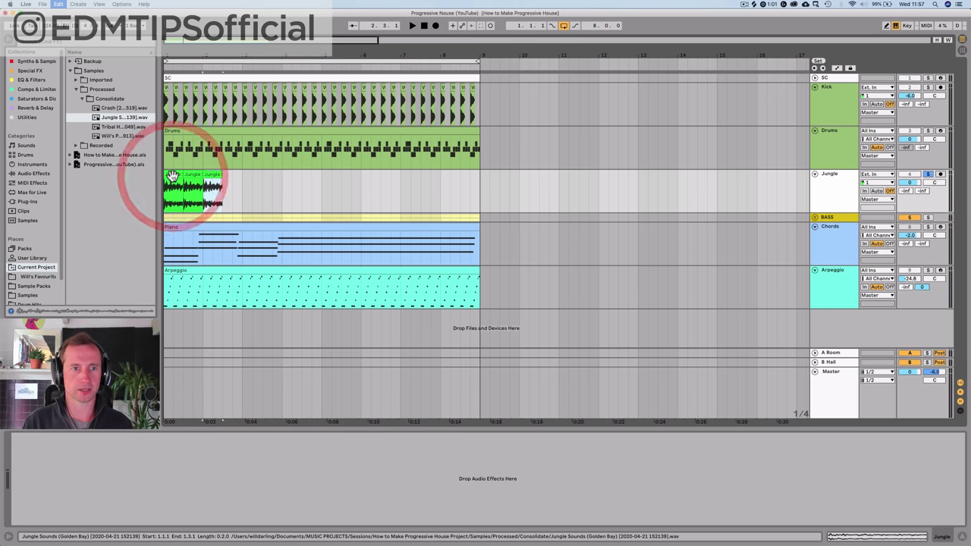
pyautogui.press('super+d')
pyautogui.press('super+d')
pyautogui.press('super+d')
pyautogui.press('super+d')
pyautogui.press('super+d')
pyautogui.press('super+d')
pyautogui.press('super+d')
pyautogui.press('super+d')
pyautogui.press('super+d')
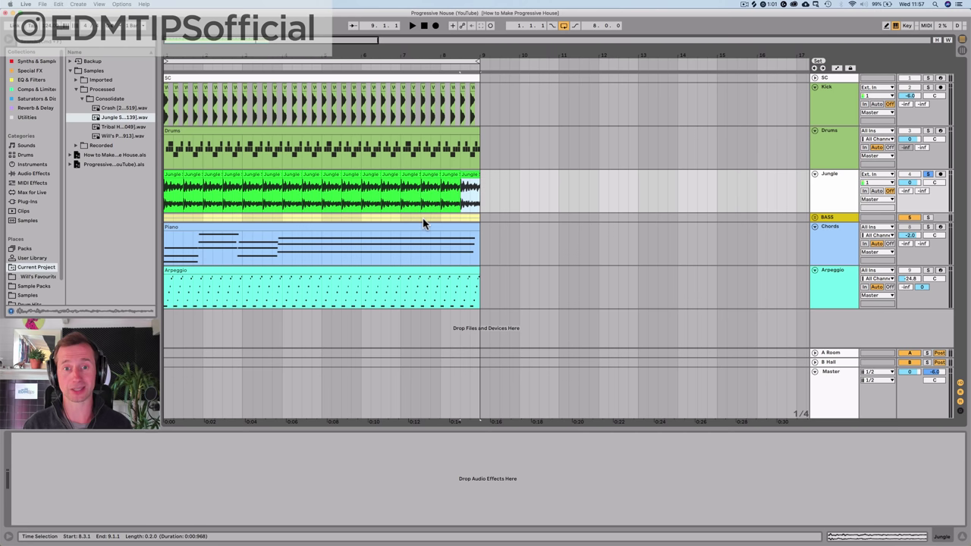
pyautogui.click(491, 176)
pyautogui.press('Delete')
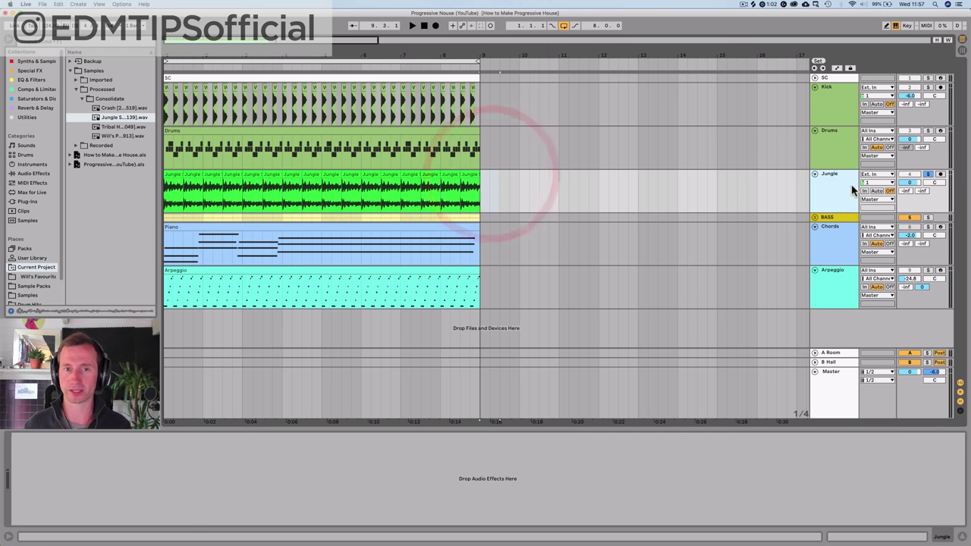
# - Change the Jungle track's colour to bright green
pyautogui.rightClick(827, 186)
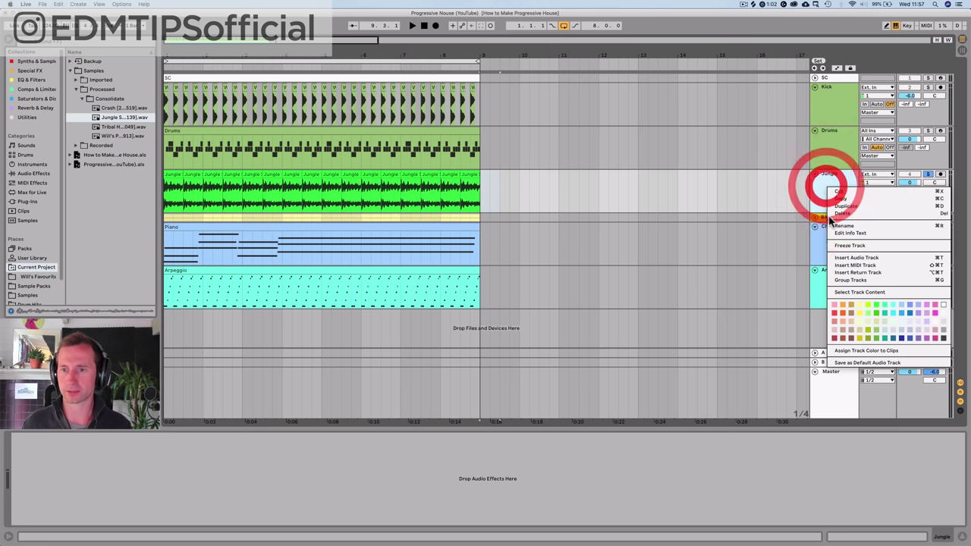
pyautogui.click(876, 305)
pyautogui.click(841, 210)
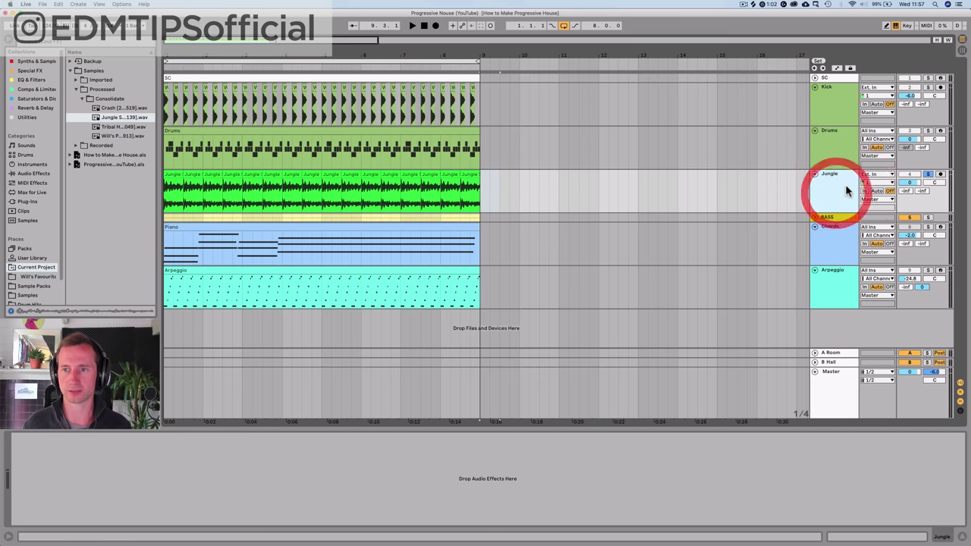
# - Play the Jungle track from the start of the arrangement and solo the Chords track alongside it
pyautogui.press('space')
pyautogui.press('space')
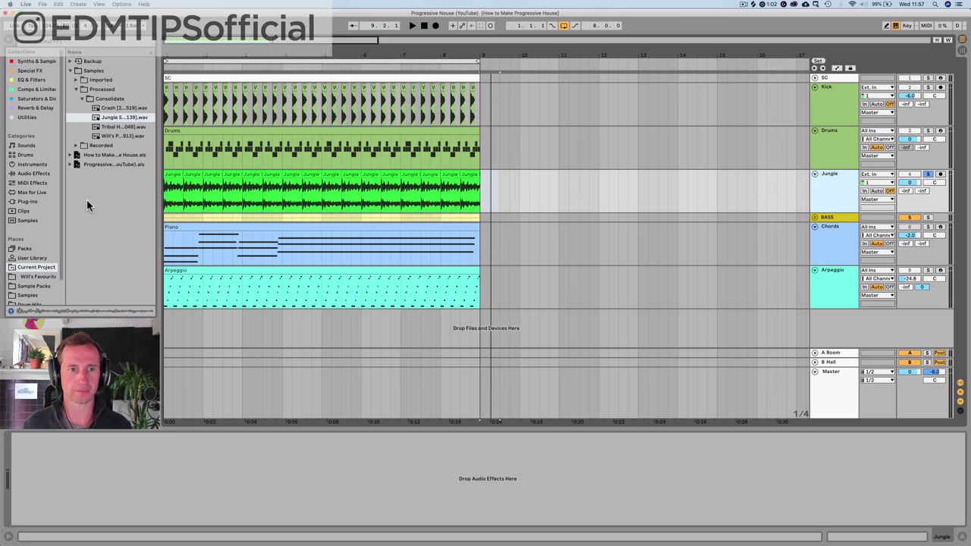
pyautogui.click(165, 198)
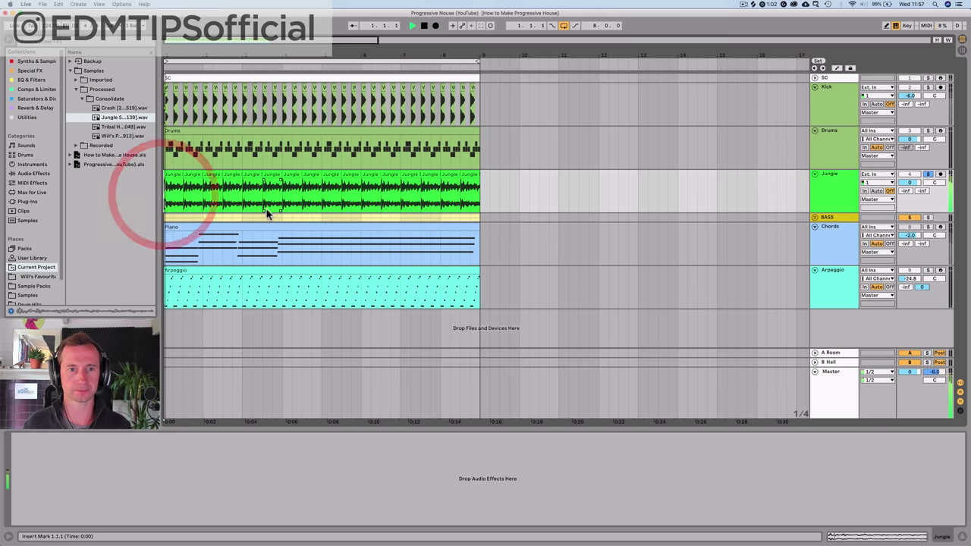
pyautogui.press('space')
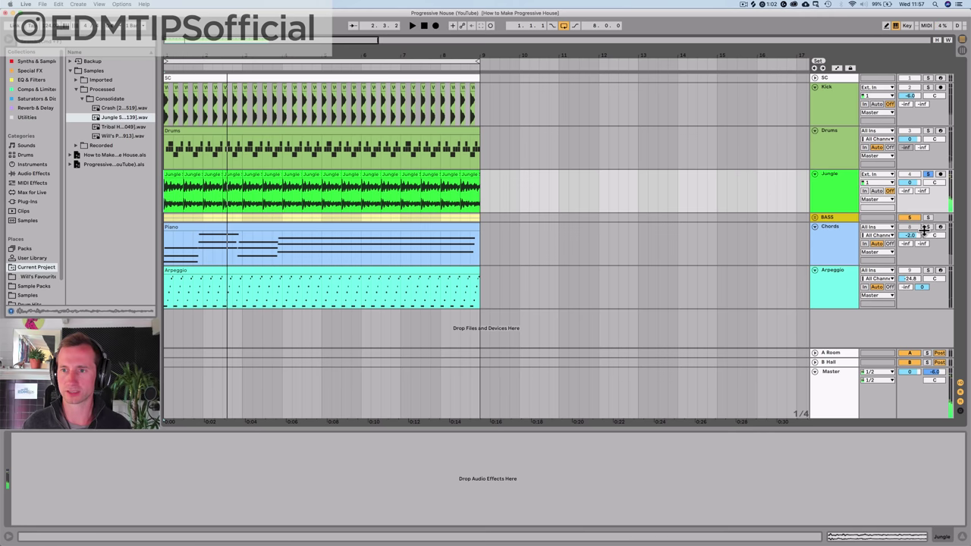
pyautogui.press('space')
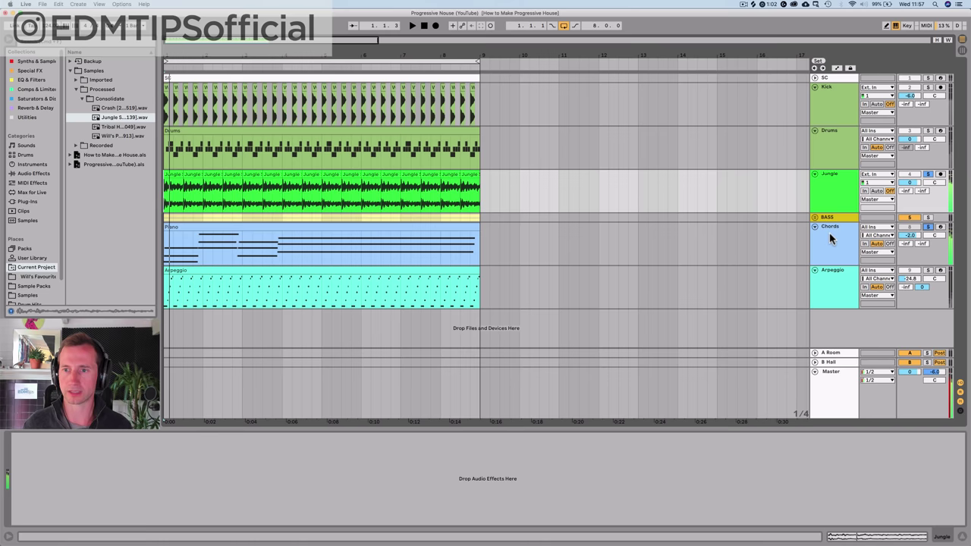
# - Switch on the Reverb device on the Chords track and play it together with the jungle sound
pyautogui.click(828, 236)
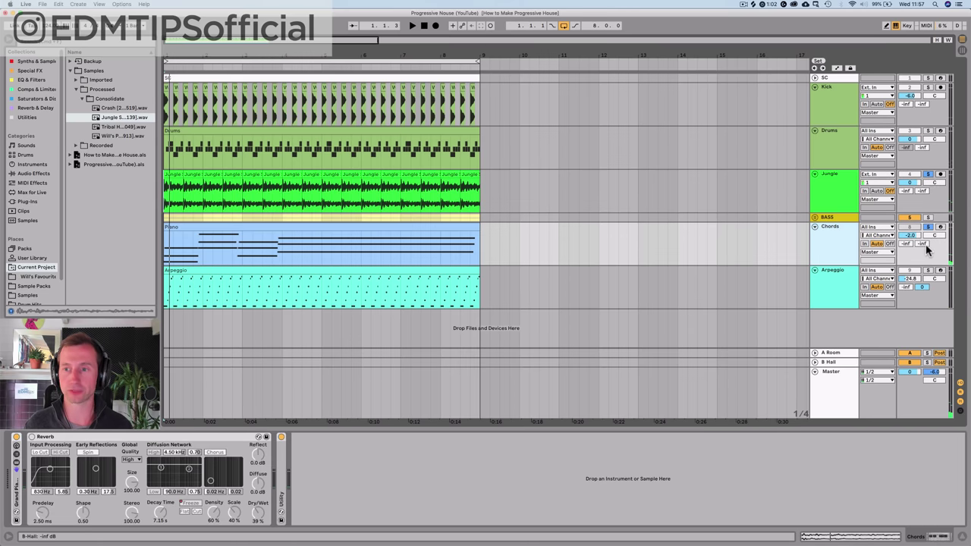
pyautogui.click(32, 437)
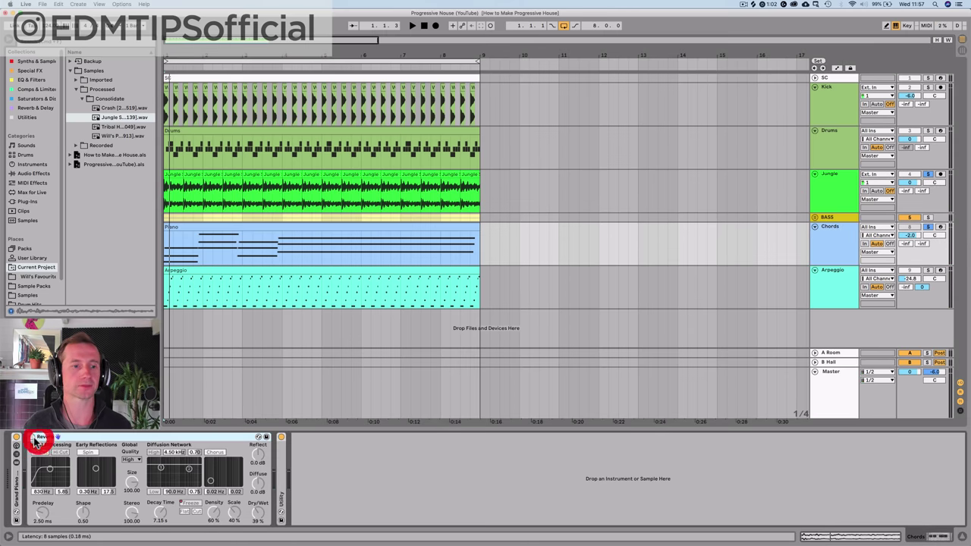
pyautogui.press('space')
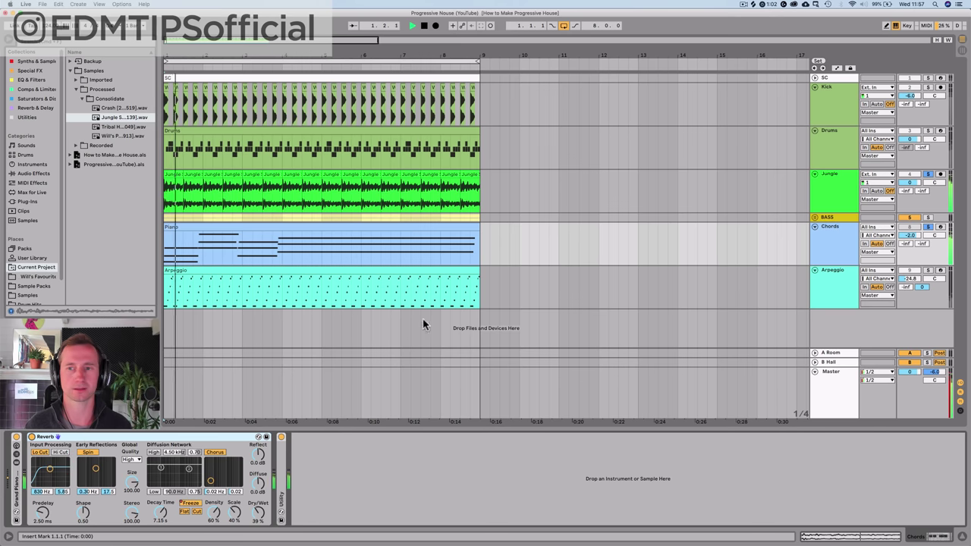
# - Show the EQ & Filters collection for the Jungle track and select all its clips from bar 1 to bar 9
pyautogui.click(834, 194)
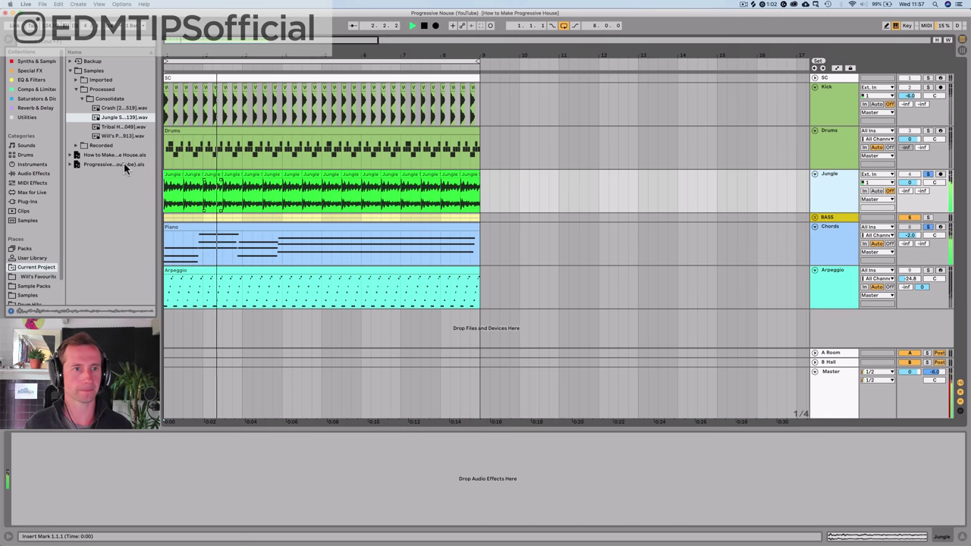
pyautogui.click(23, 79)
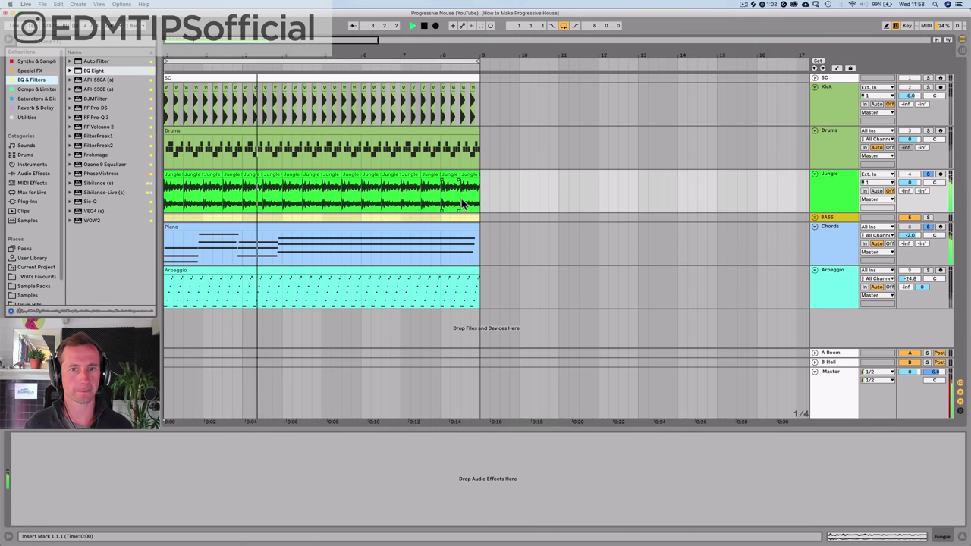
pyautogui.moveTo(480, 197); pyautogui.dragTo(169, 189)
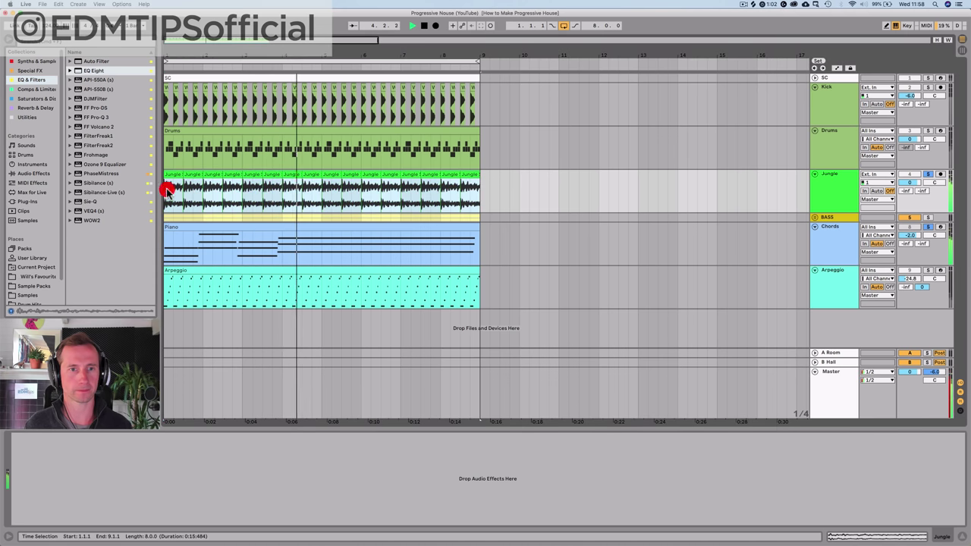
# - Select all the clips on the Jungle track and set their coarse transposition to 2 st
pyautogui.doubleClick(179, 183)
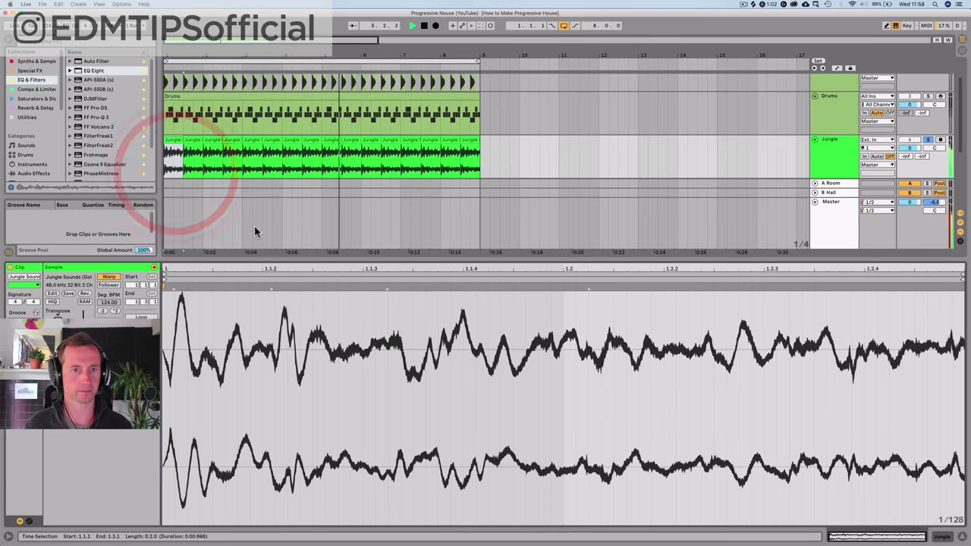
pyautogui.keyDown('shift'); pyautogui.click(470, 151); pyautogui.keyUp('shift')
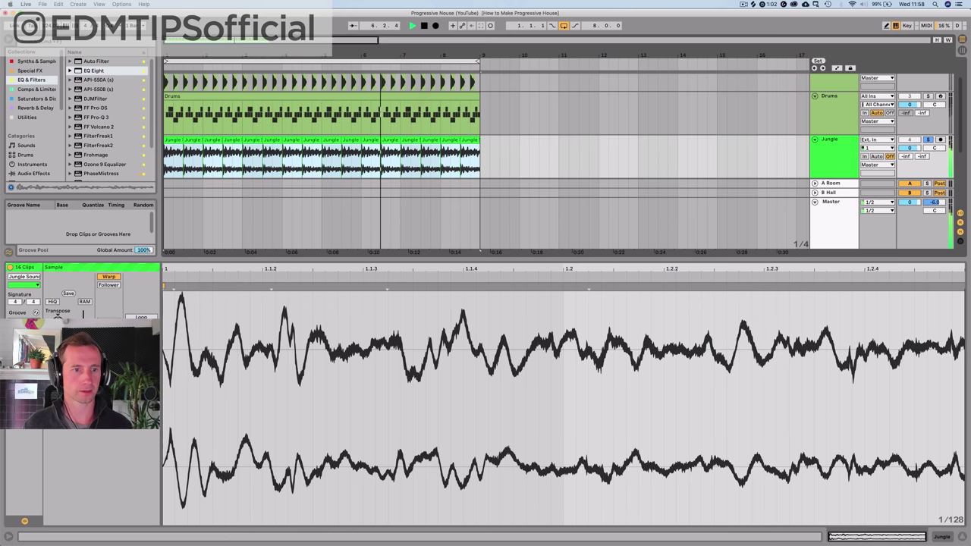
pyautogui.moveTo(58, 316); pyautogui.dragTo(58, 311)
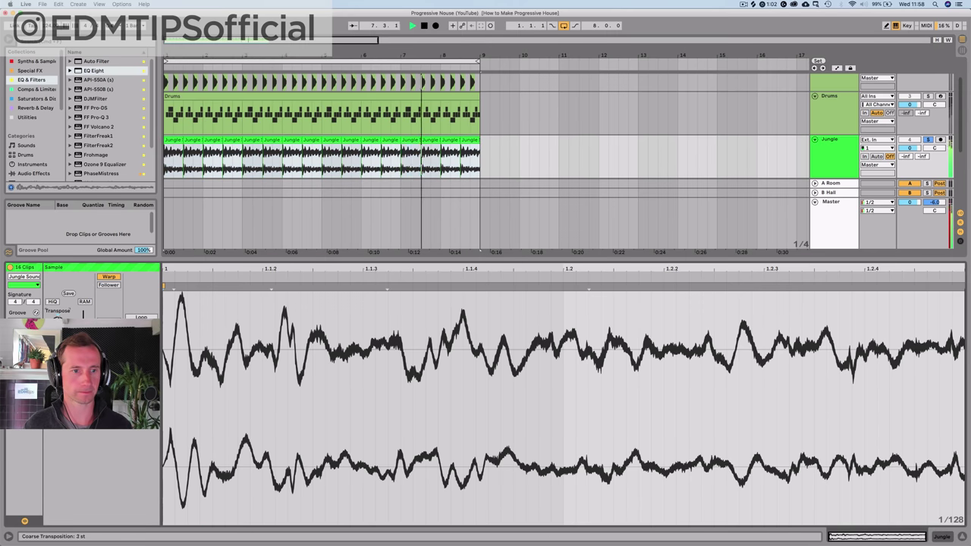
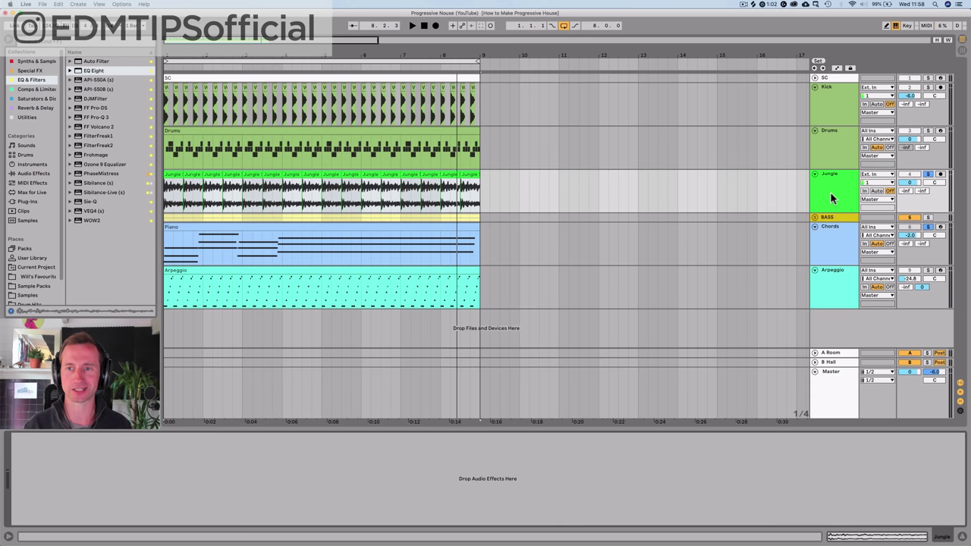
# - Add EQ Eight to the Jungle track and raise its low-cut frequency to 1.41 kHz
pyautogui.click(830, 192)
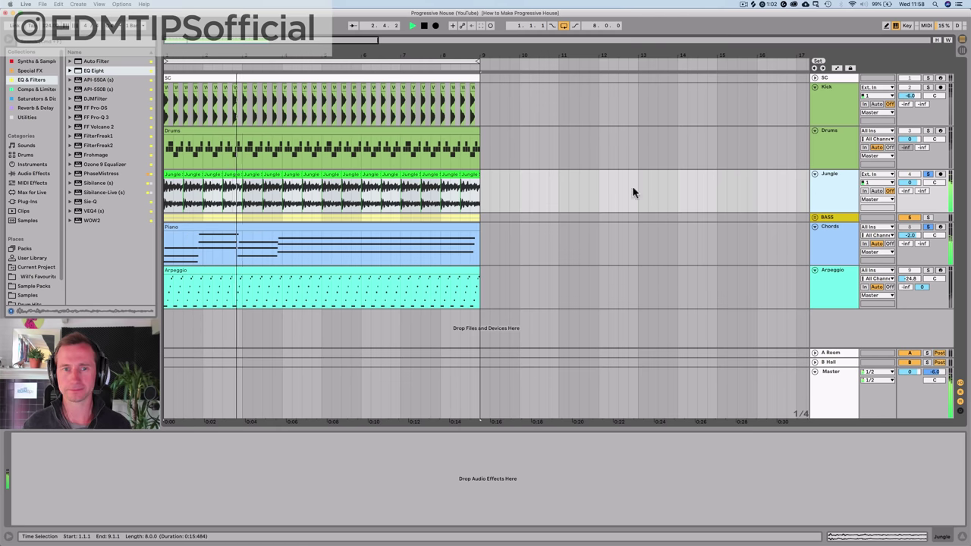
pyautogui.moveTo(87, 70); pyautogui.dragTo(817, 195)
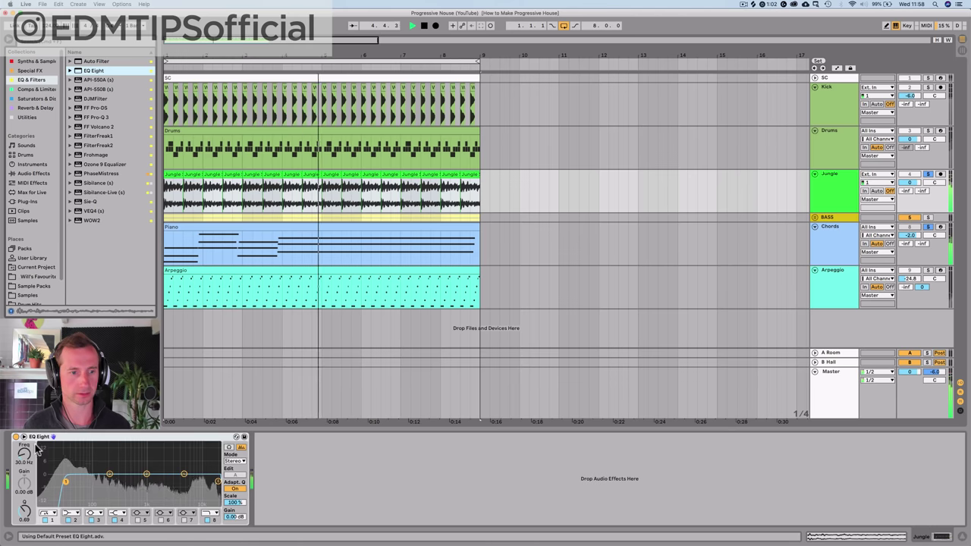
pyautogui.moveTo(25, 453); pyautogui.dragTo(24, 414)
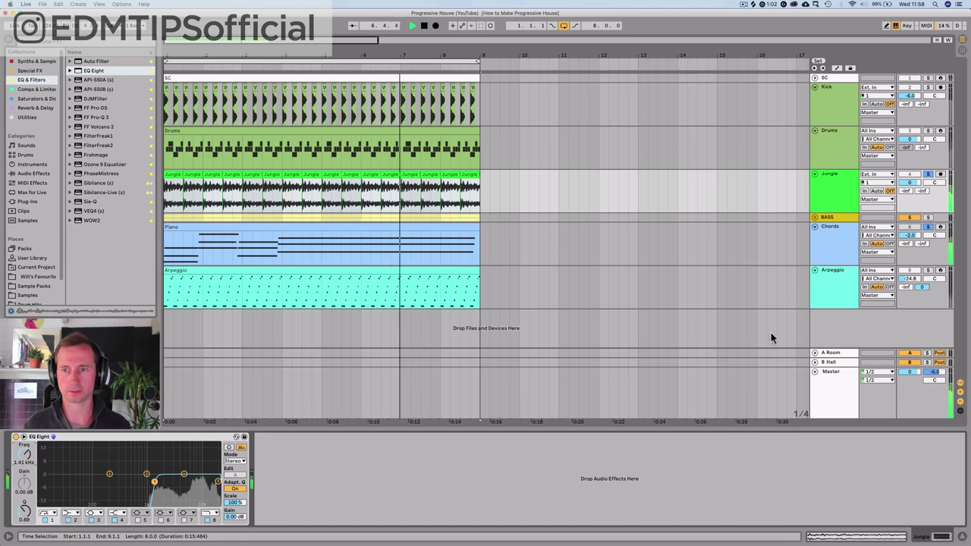
# - Copy the Pump COMP compressor from the BASS group to the Jungle track, placing it after EQ Eight
pyautogui.click(848, 218)
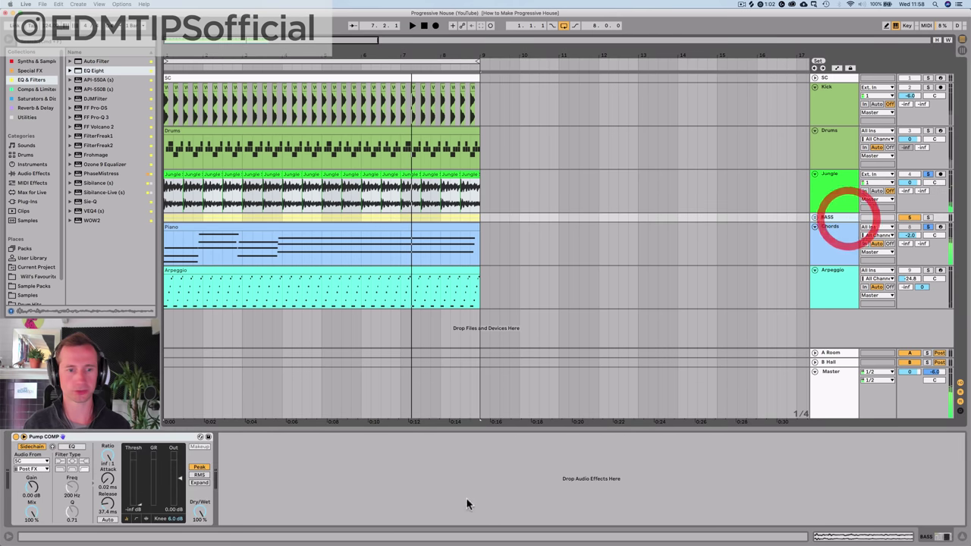
pyautogui.click(99, 438)
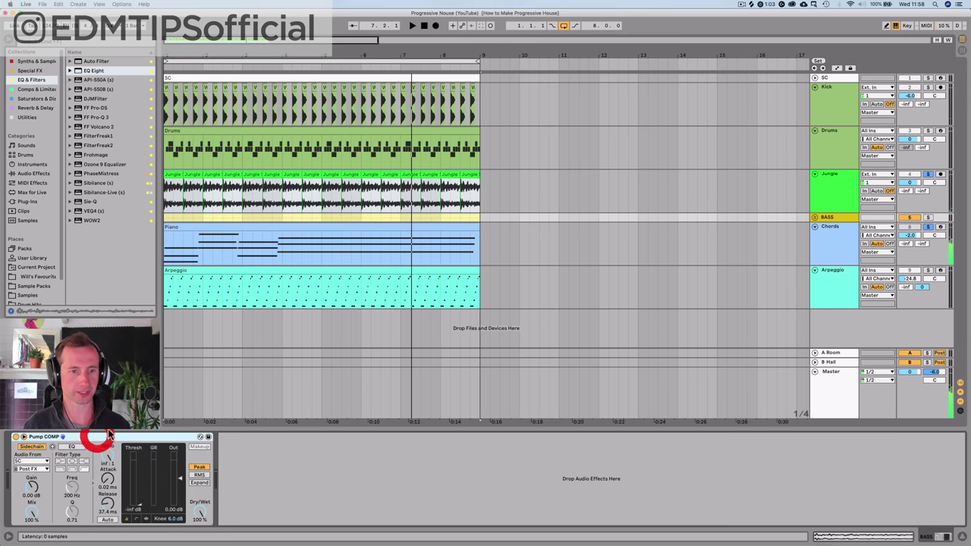
pyautogui.click(842, 184)
pyautogui.click(512, 491)
pyautogui.press('super+v')
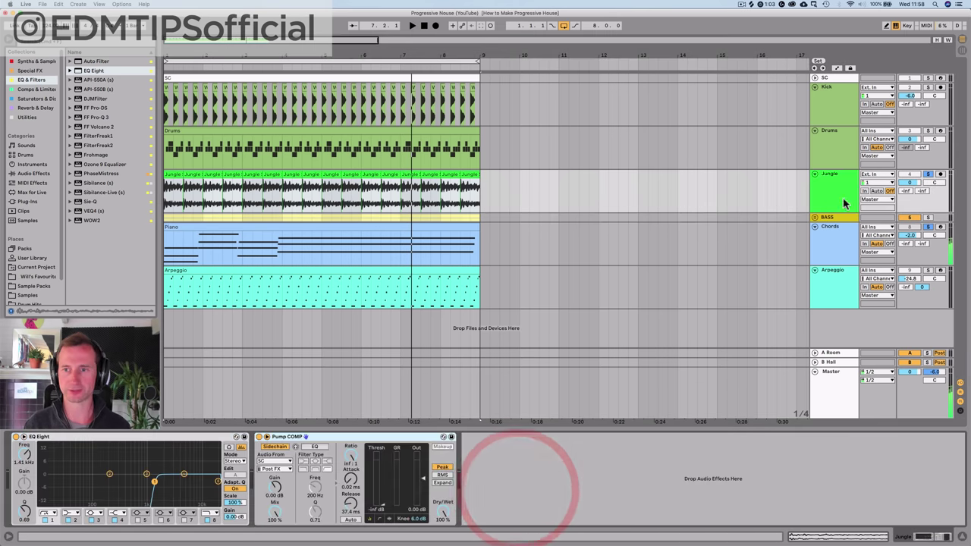
# - Play the arrangement, turn off the solos and lower the Jungle track's volume to -6.7 dB
pyautogui.press('space')
pyautogui.click(928, 175)
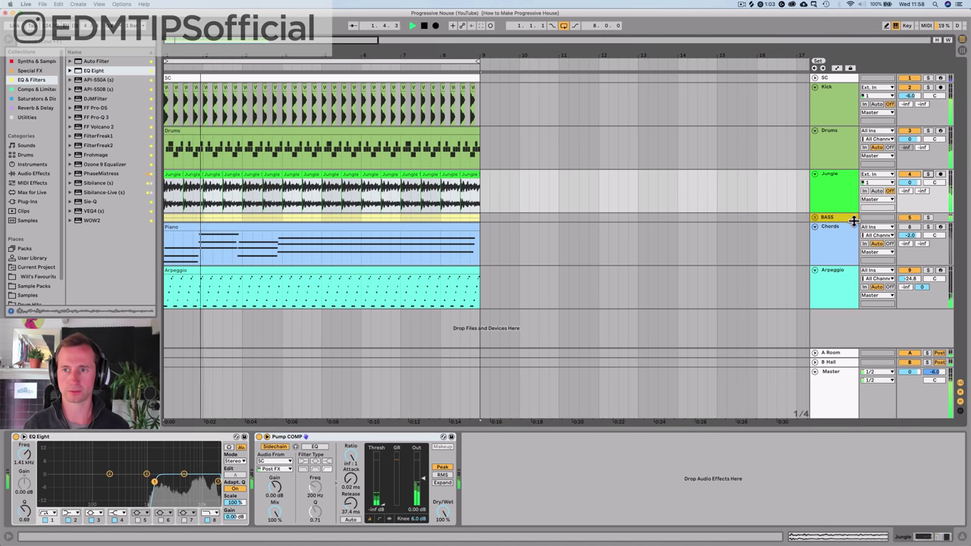
pyautogui.moveTo(905, 183)
pyautogui.mouseDown()
pyautogui.moveTo(905, 228)
pyautogui.moveTo(904, 201)
pyautogui.mouseUp()
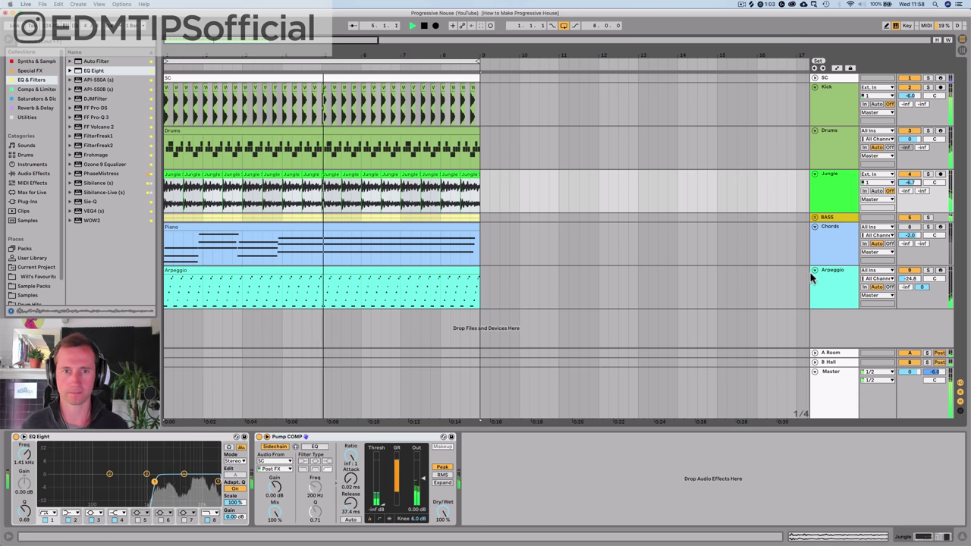
# - Transpose all the notes in the Arpeggio clip down one octave, audition them and return to the track's devices
pyautogui.click(834, 244)
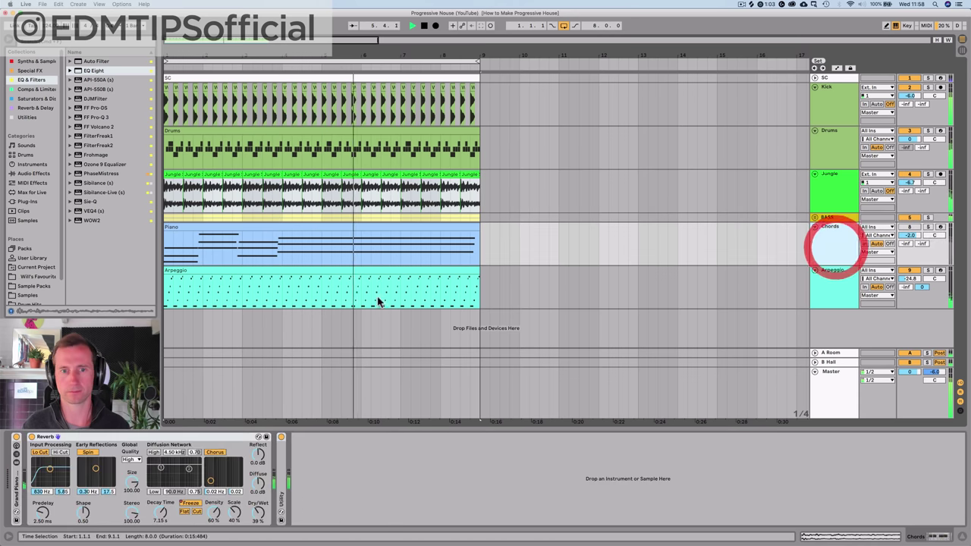
pyautogui.doubleClick(251, 271)
pyautogui.press('space')
pyautogui.click(291, 356)
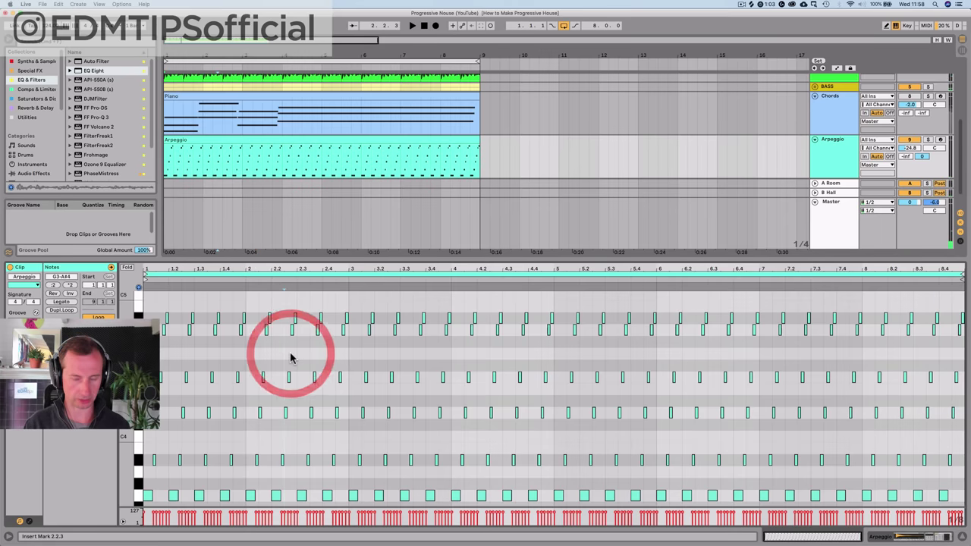
pyautogui.press('super+a')
pyautogui.hotkey('shift', 'Down')
pyautogui.press('space')
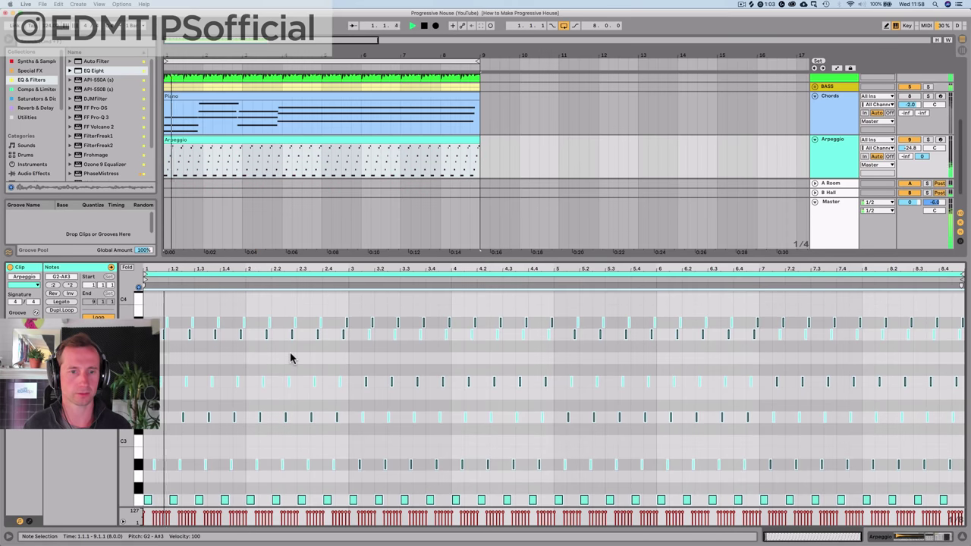
pyautogui.hotkey('shift', 'Tab')
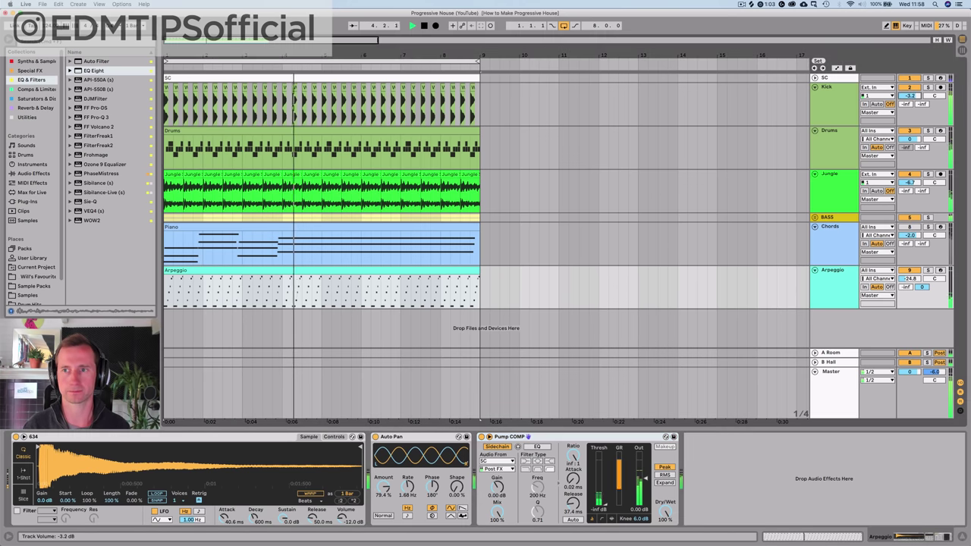
# - Unfold the BASS group and add Decapitator after its Pump COMP, moving the plug-in window clear of the browser
pyautogui.click(814, 217)
pyautogui.click(829, 218)
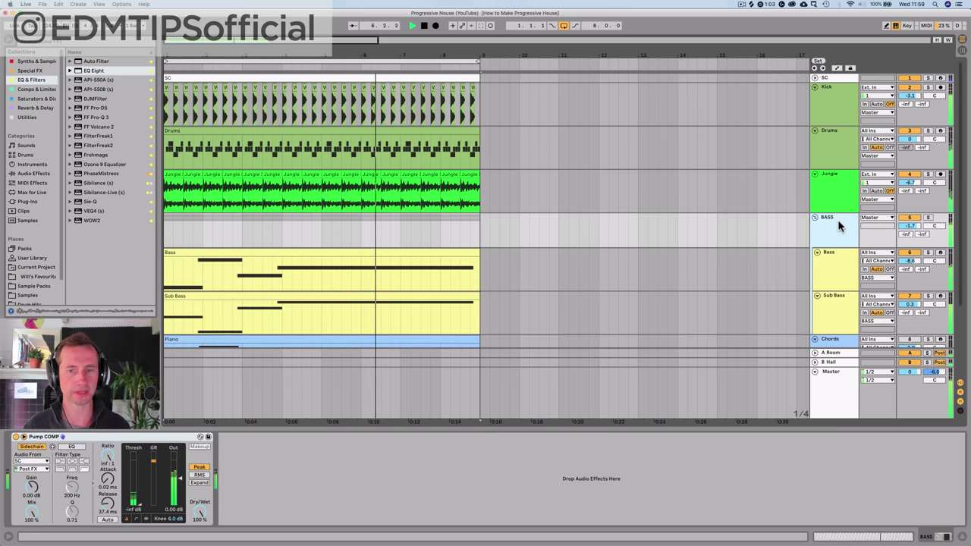
pyautogui.click(837, 219)
pyautogui.press('space')
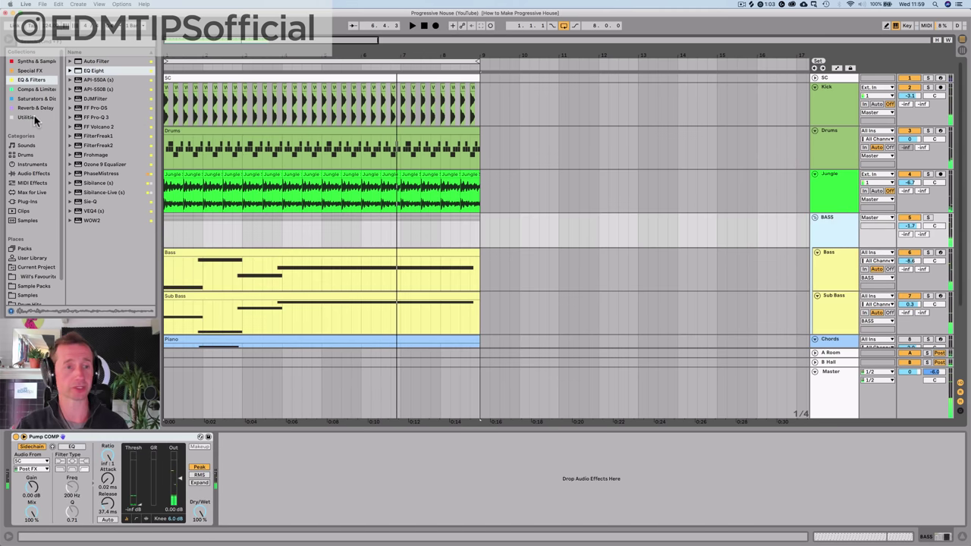
pyautogui.click(32, 99)
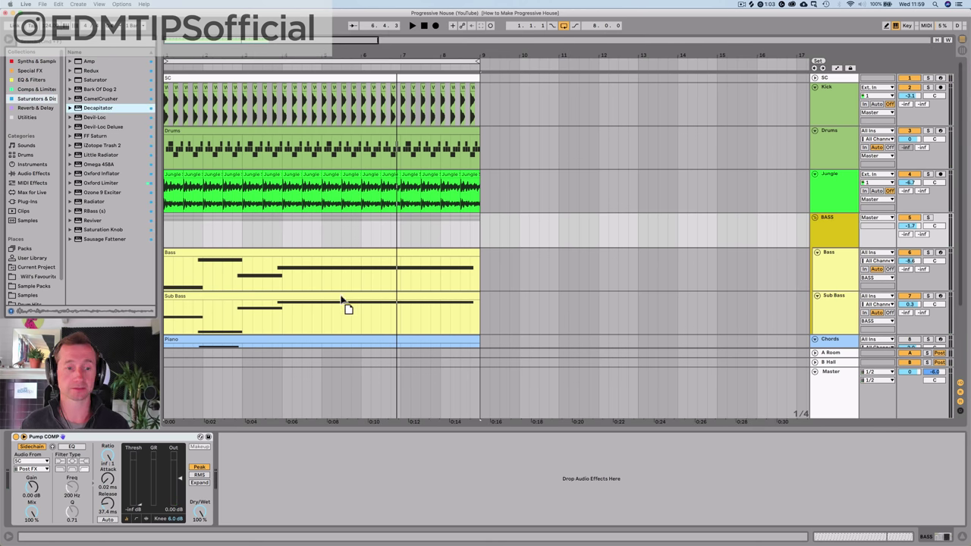
pyautogui.moveTo(329, 466); pyautogui.dragTo(329, 465)
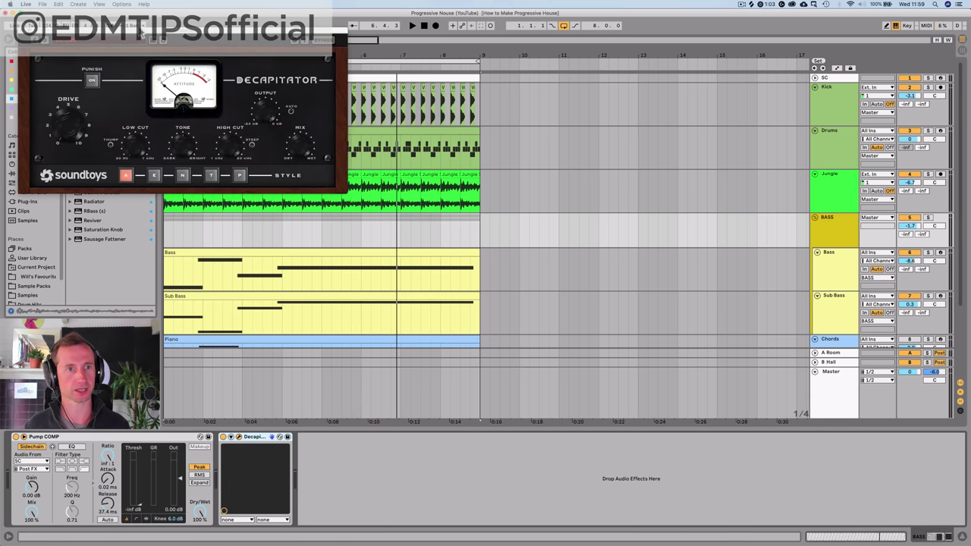
pyautogui.moveTo(144, 36); pyautogui.dragTo(569, 313)
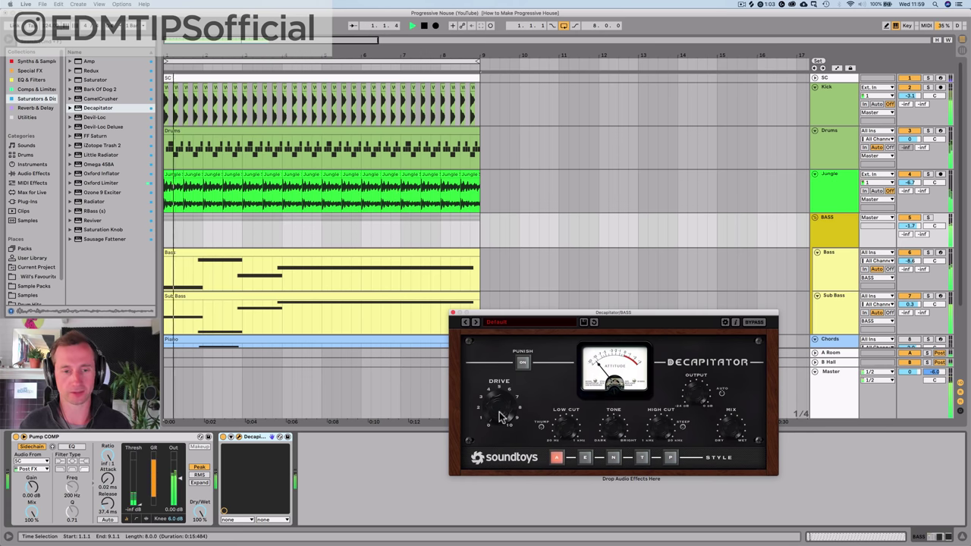
# - Increase Decapitator's Drive on the BASS group, compare it with the bypassed sound and close the plug-in window
pyautogui.moveTo(500, 413)
pyautogui.mouseDown()
pyautogui.moveTo(508, 388)
pyautogui.moveTo(506, 400)
pyautogui.mouseUp()
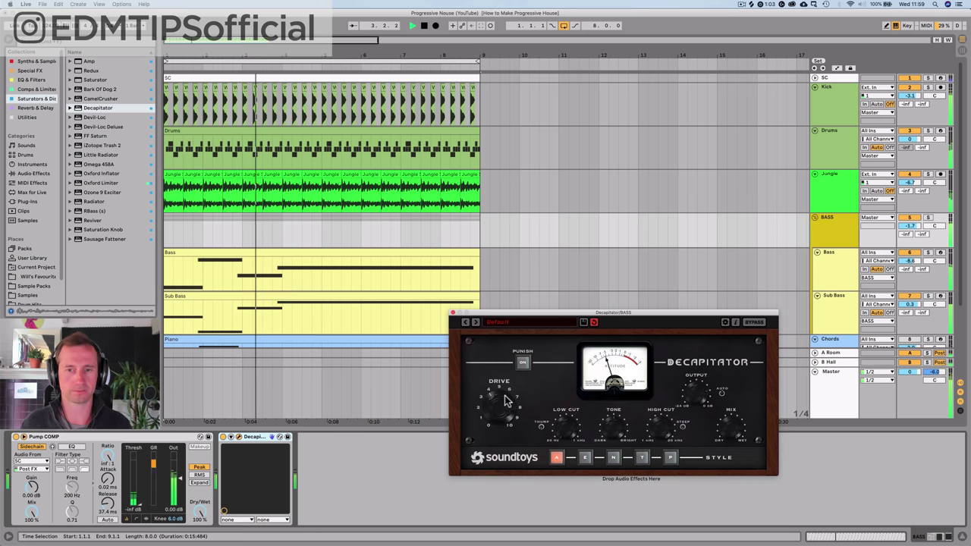
pyautogui.click(224, 437)
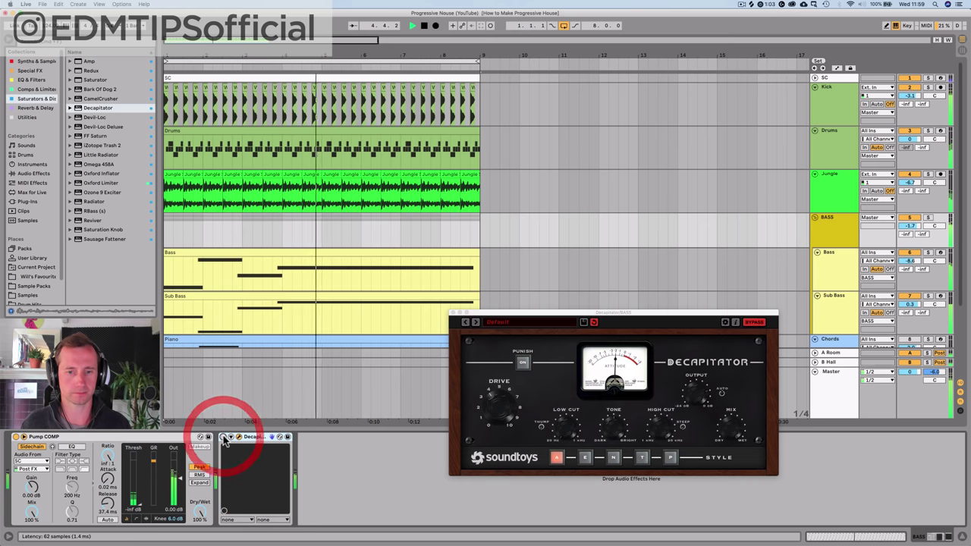
pyautogui.click(454, 313)
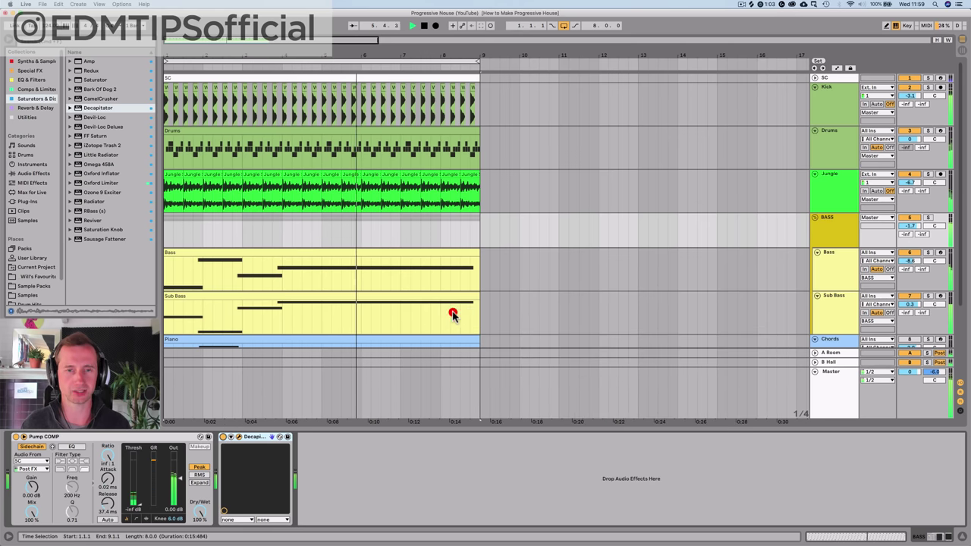
# - Stop playback and group the BASS group and the Kick track together
pyautogui.press('space')
pyautogui.click(827, 226)
pyautogui.click(840, 100)
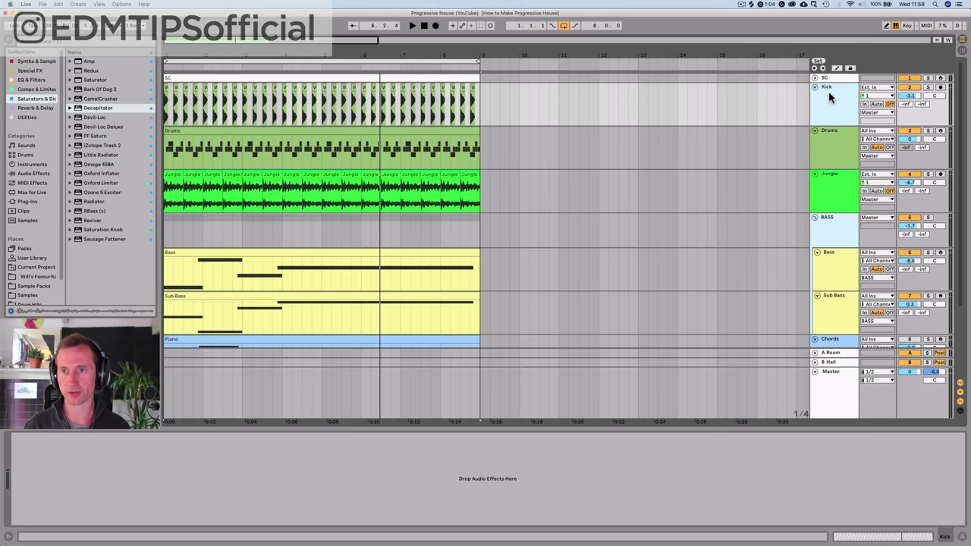
pyautogui.press('super+g')
# - Rename the new kick and bass group K + B and colour it red
pyautogui.click(830, 93)
pyautogui.press('super+r')
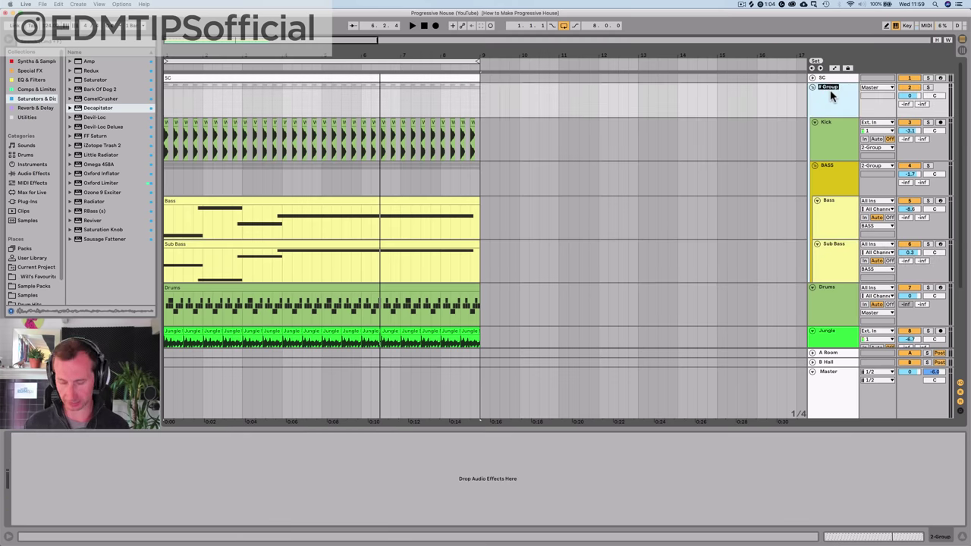
pyautogui.rightClick(830, 93)
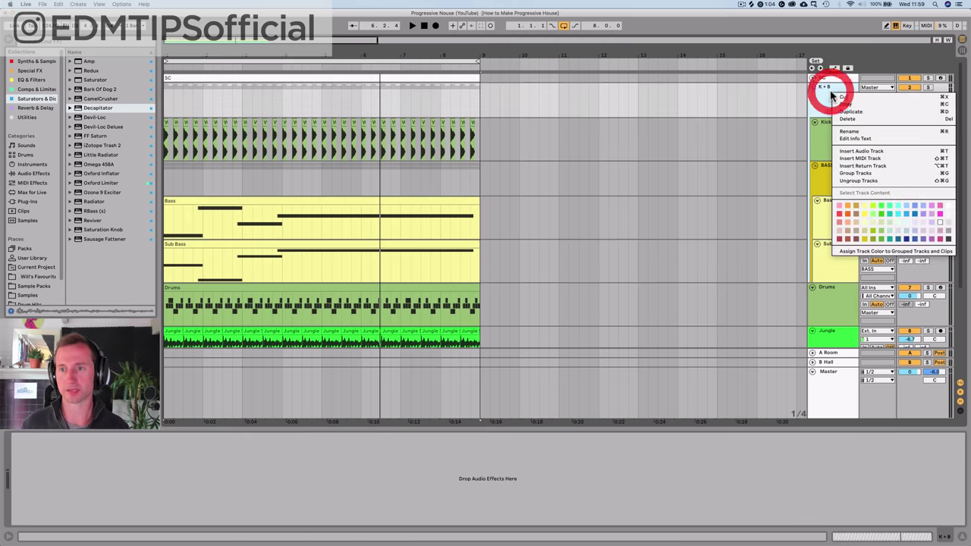
pyautogui.click(838, 217)
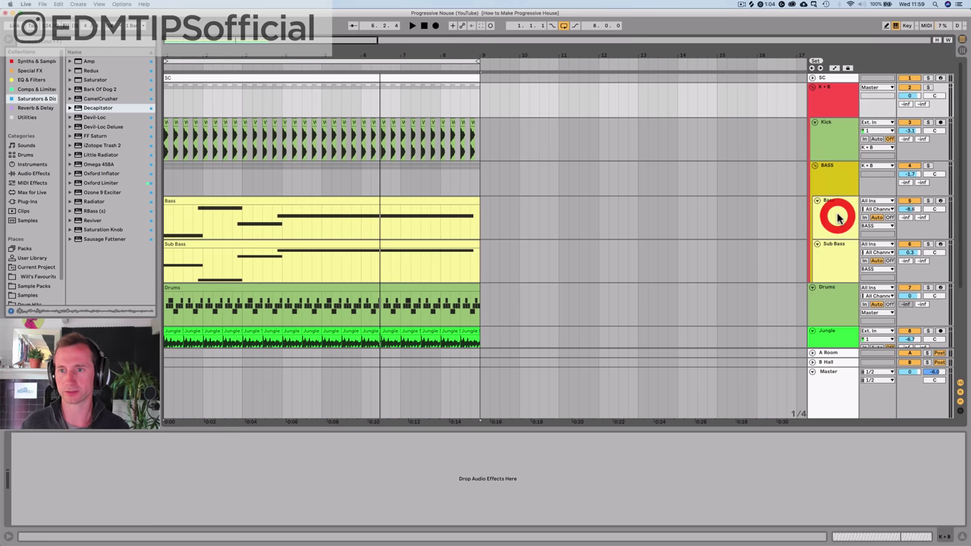
# - Review the K + B group's structure, going through Kick, BASS and its nested Bass and Sub Bass tracks
pyautogui.click(831, 101)
pyautogui.click(826, 141)
pyautogui.click(827, 179)
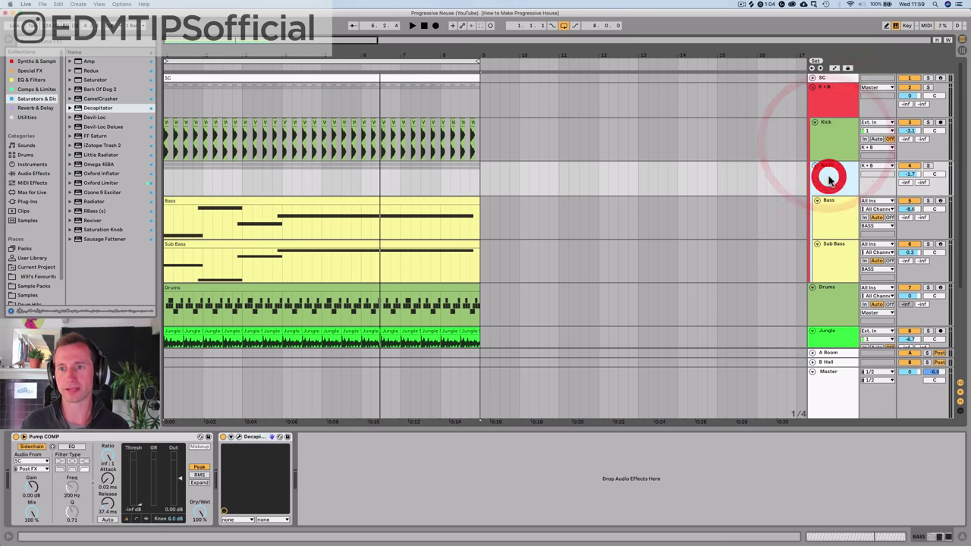
pyautogui.click(834, 148)
pyautogui.click(832, 186)
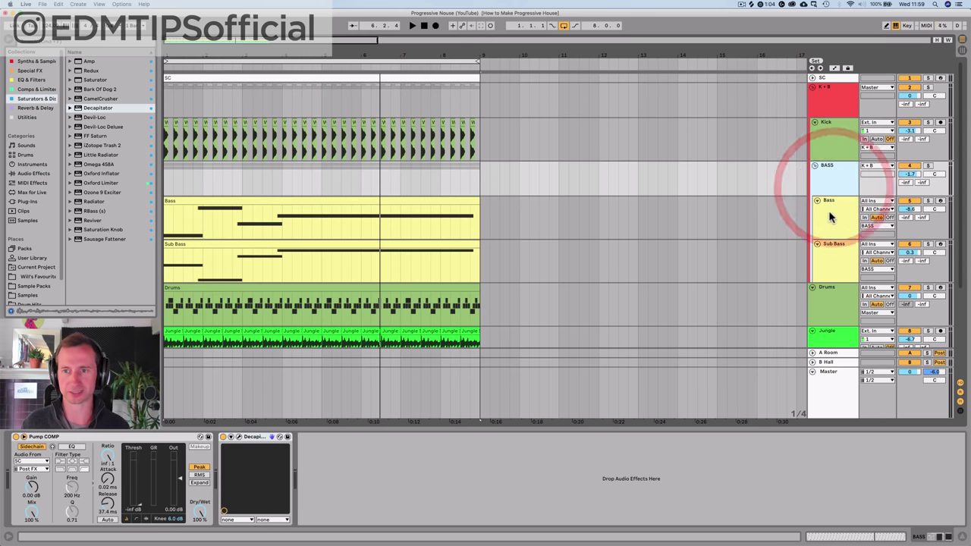
pyautogui.click(835, 217)
pyautogui.click(834, 251)
pyautogui.click(836, 220)
pyautogui.click(835, 182)
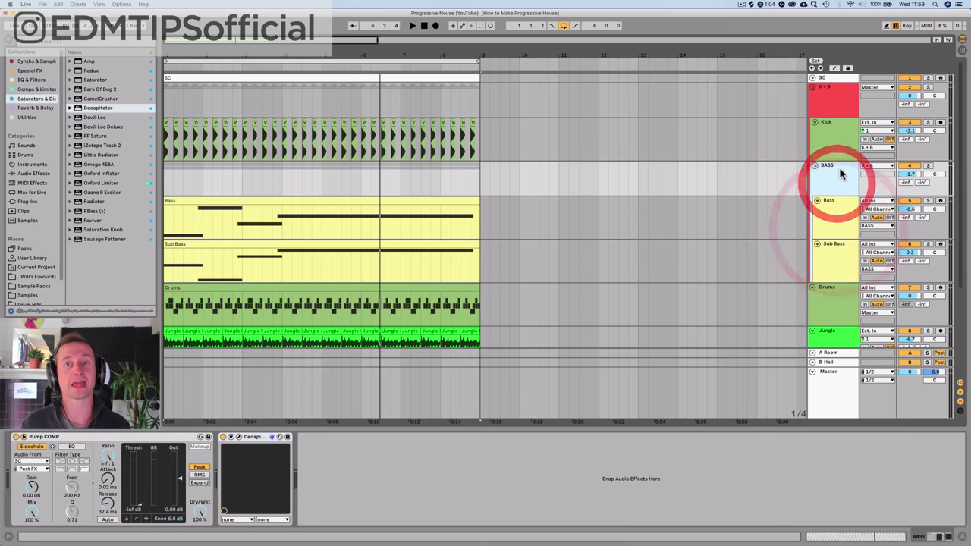
pyautogui.click(833, 88)
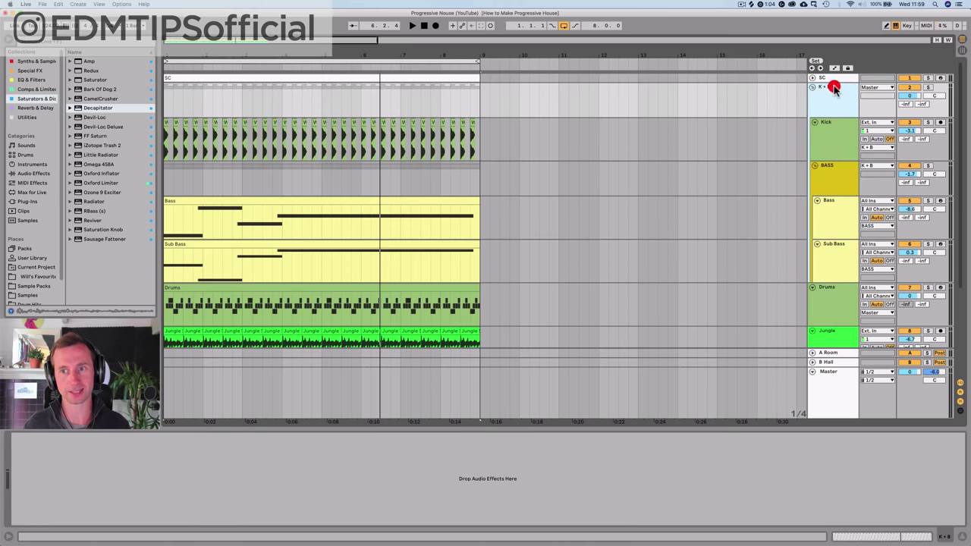
pyautogui.click(838, 168)
pyautogui.click(815, 166)
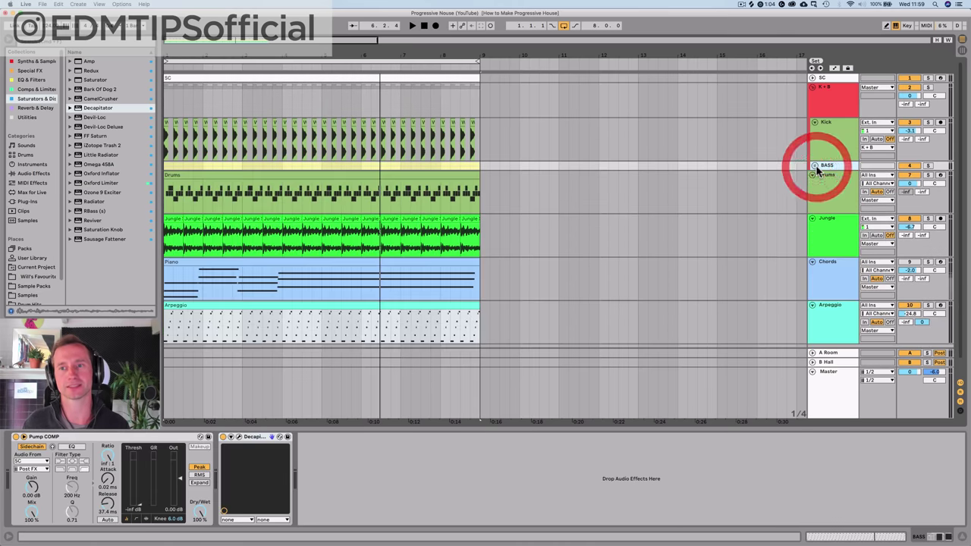
pyautogui.click(816, 166)
# - Solo the K + B group during playback and insert Decapitator on it
pyautogui.click(836, 97)
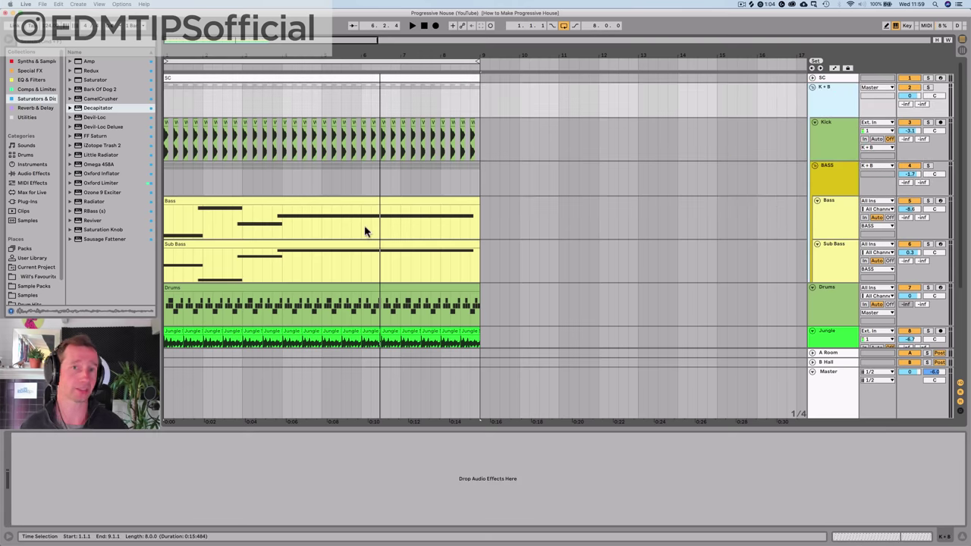
pyautogui.press('space')
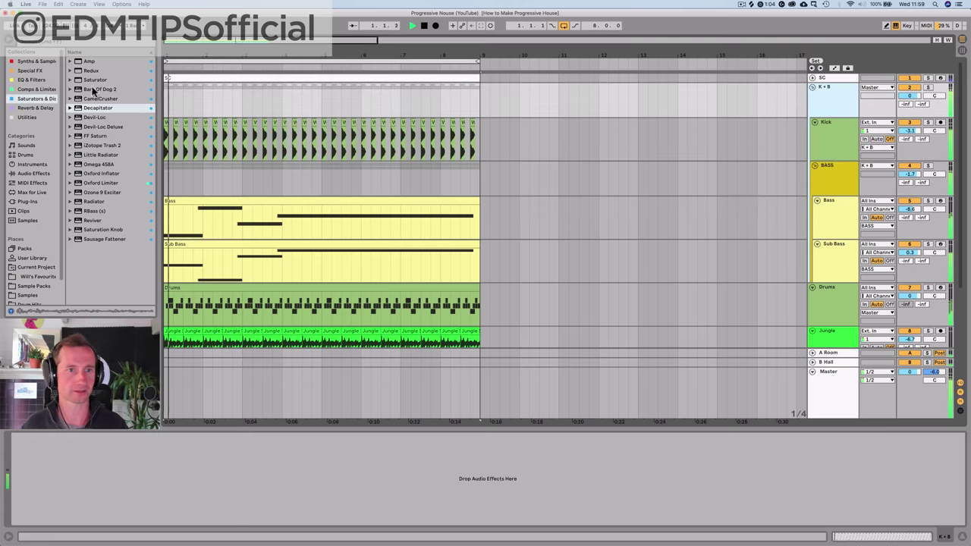
pyautogui.click(926, 87)
pyautogui.click(822, 95)
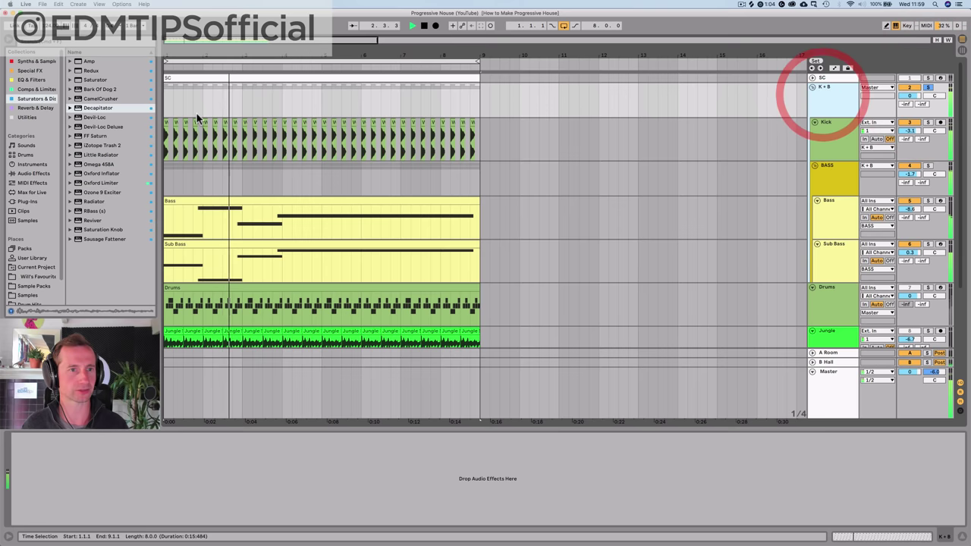
pyautogui.click(89, 108)
pyautogui.click(74, 488)
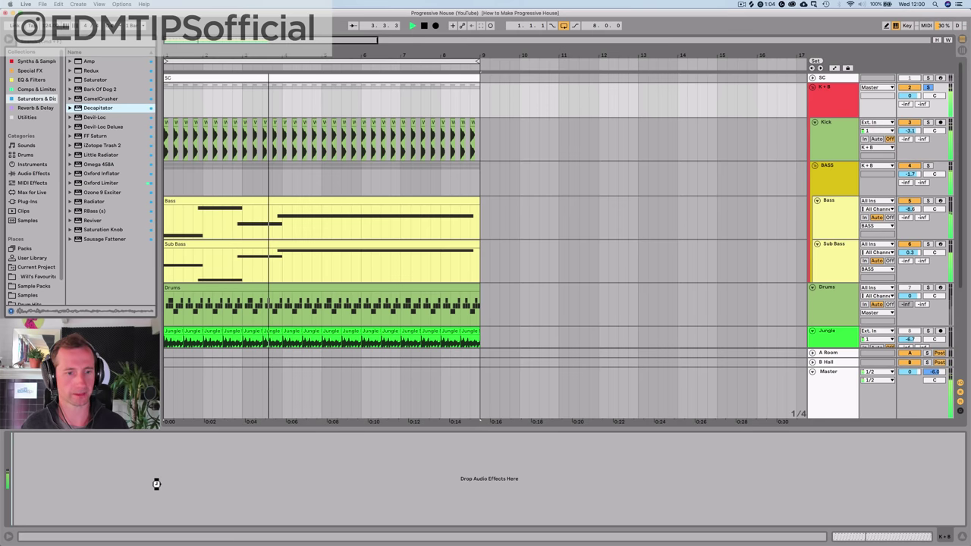
pyautogui.moveTo(151, 484); pyautogui.dragTo(152, 486)
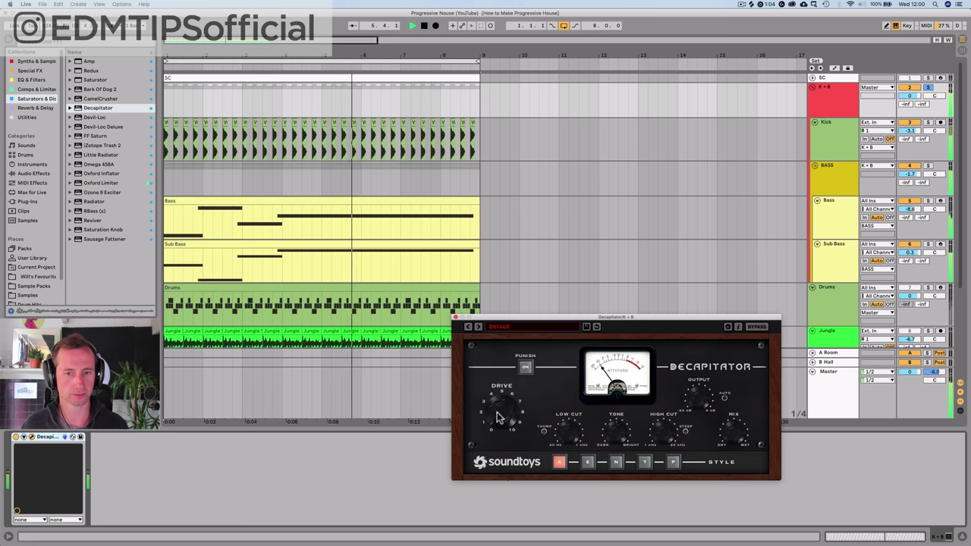
# - Raise Decapitator's Drive on the K + B group and audition styles E, N, T and P, ending on style A
pyautogui.moveTo(498, 400); pyautogui.dragTo(513, 442)
pyautogui.click(587, 462)
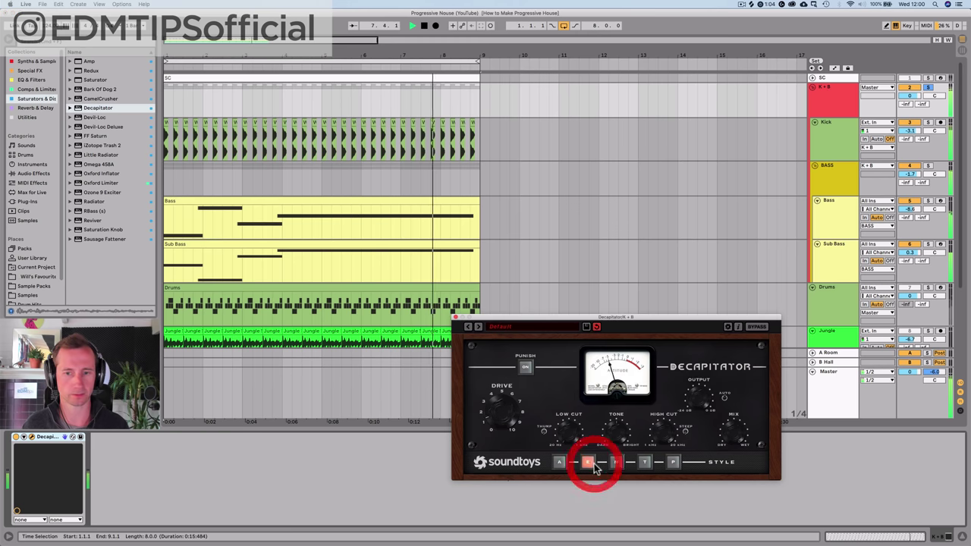
pyautogui.click(616, 464)
pyautogui.click(644, 462)
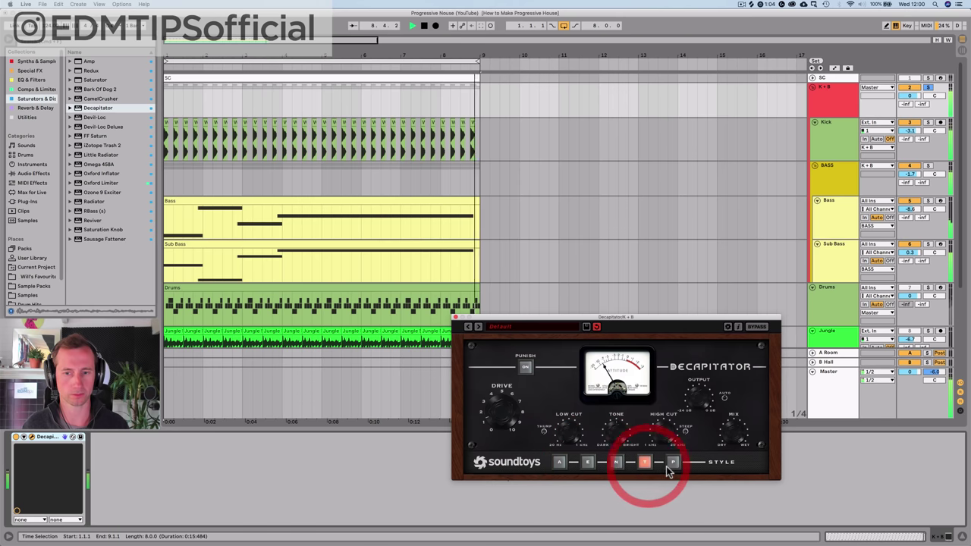
pyautogui.click(673, 463)
pyautogui.click(559, 462)
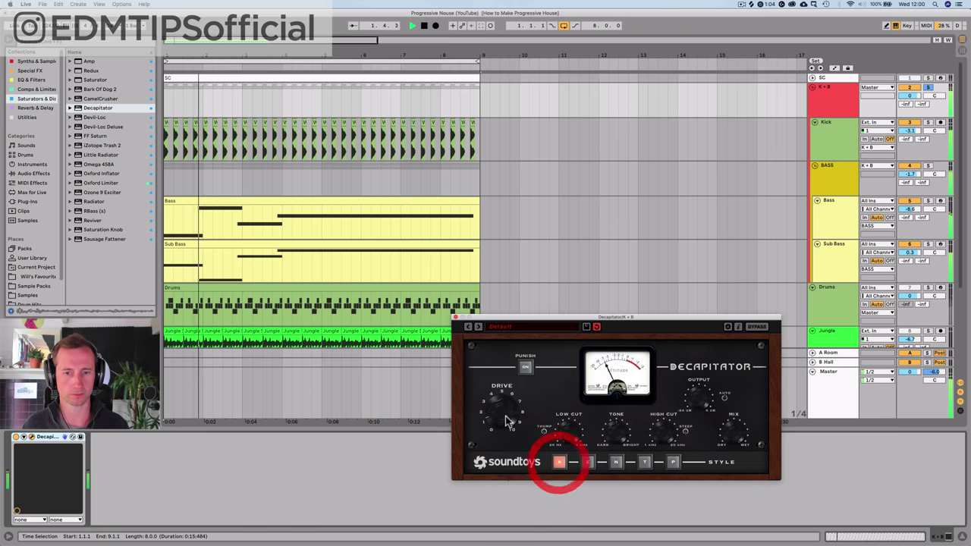
# - Fine-tune Decapitator's Drive on the K + B group, stop playback and close the plug-in window
pyautogui.click(512, 446)
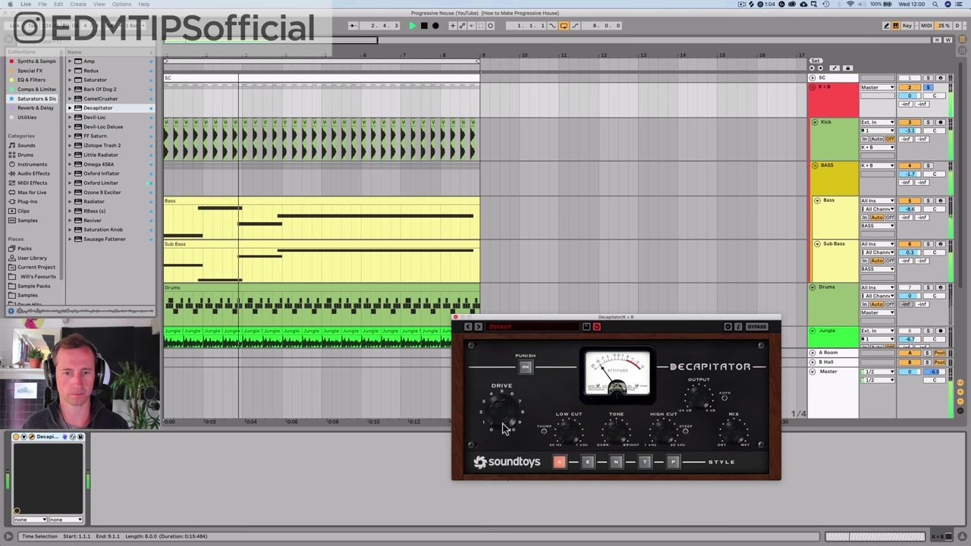
pyautogui.click(503, 421)
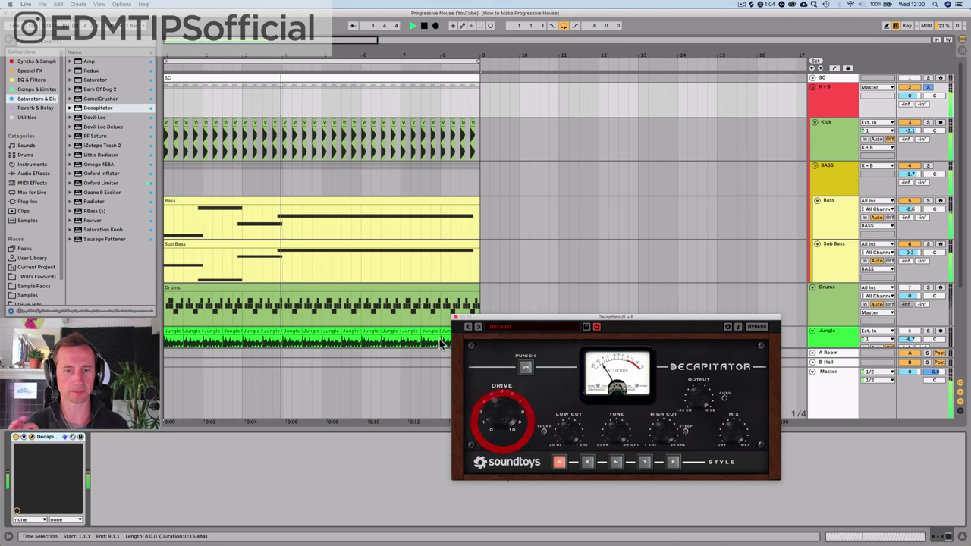
pyautogui.click(455, 317)
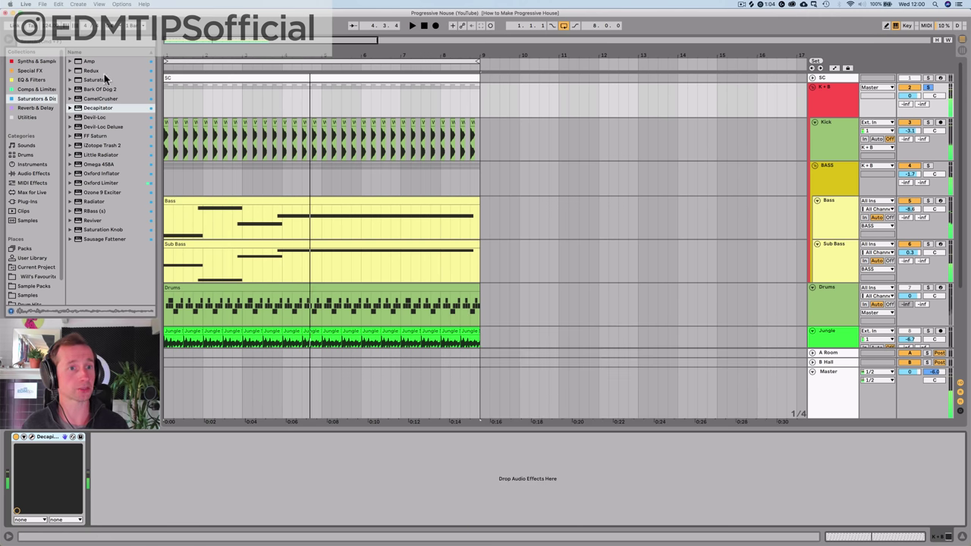
# - Insert Bark Of Dog 2 after Decapitator on K + B and raise its Boost to 14.7 dB during playback
pyautogui.moveTo(98, 91); pyautogui.dragTo(134, 445)
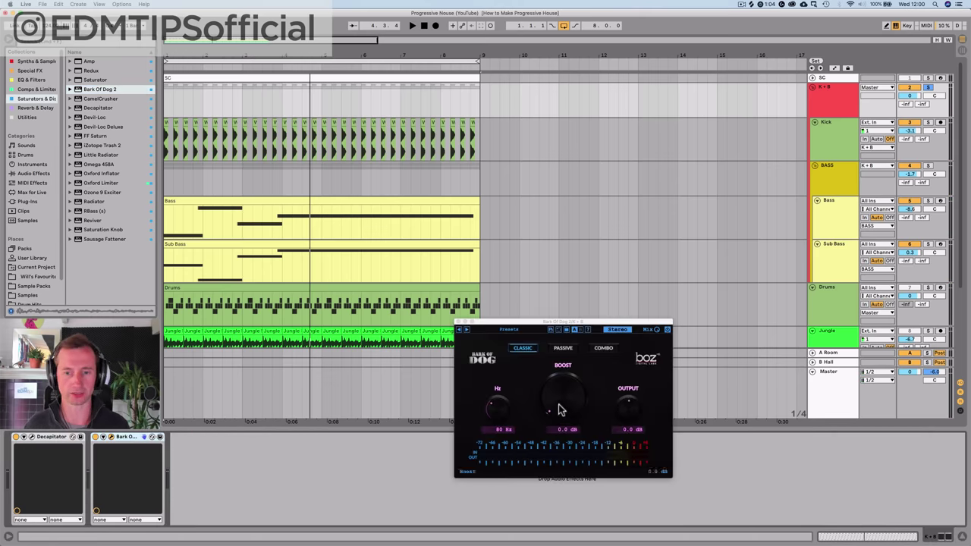
pyautogui.press('space')
pyautogui.moveTo(558, 410); pyautogui.dragTo(559, 390)
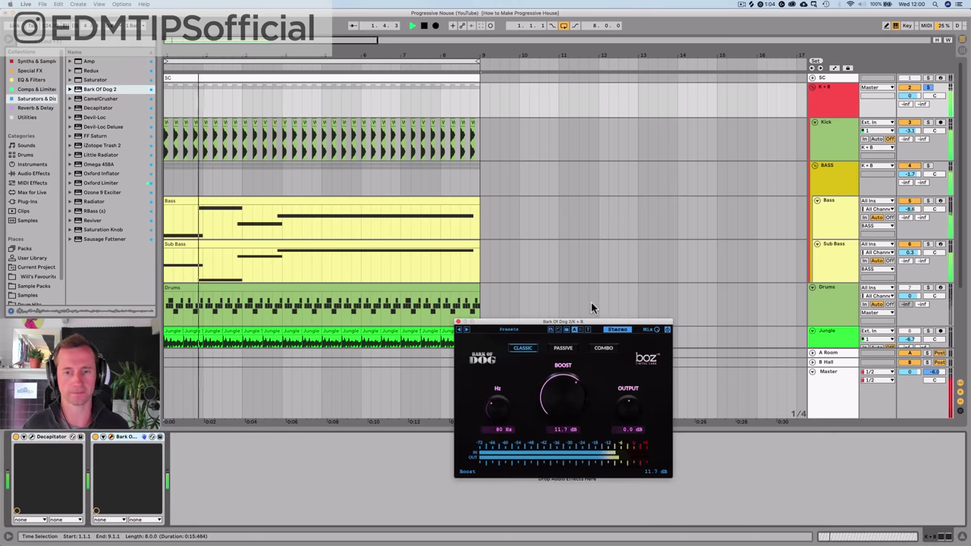
pyautogui.moveTo(590, 302); pyautogui.dragTo(606, 278)
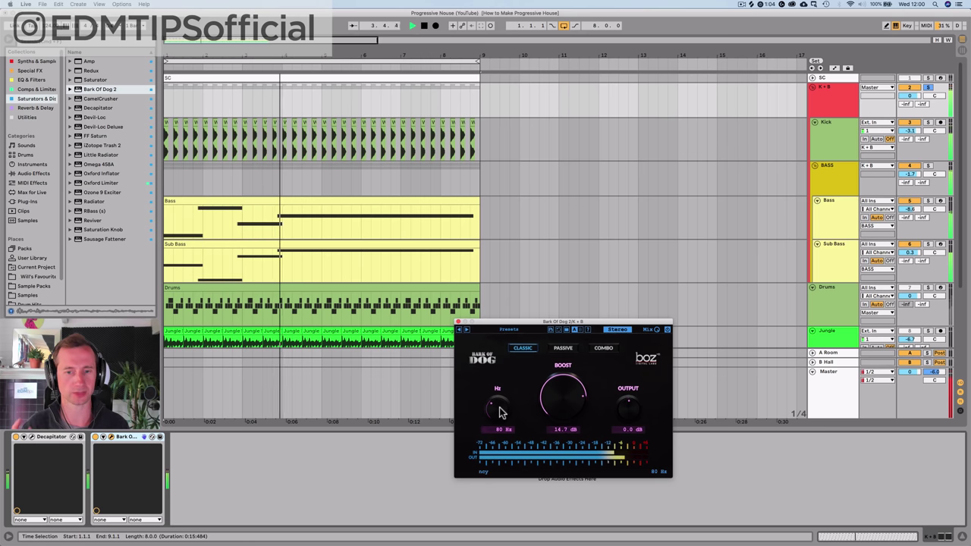
# - Set Bark Of Dog 2's frequency to 60 Hz, then reset its Boost and raise it to 6.5 dB
pyautogui.moveTo(500, 414)
pyautogui.mouseDown()
pyautogui.moveTo(502, 430)
pyautogui.moveTo(502, 414)
pyautogui.mouseUp()
pyautogui.press('space')
pyautogui.moveTo(562, 393); pyautogui.dragTo(533, 545)
pyautogui.click(531, 543)
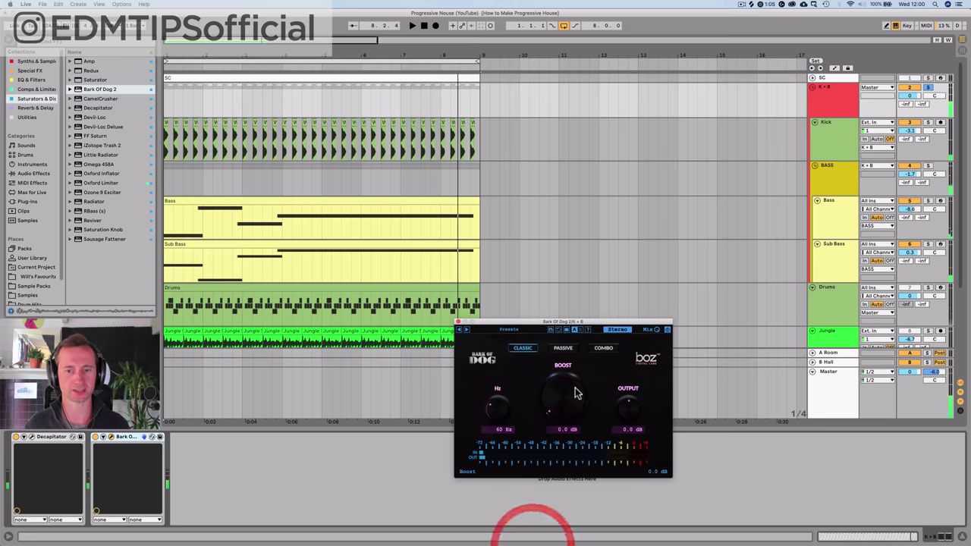
pyautogui.press('space')
pyautogui.moveTo(564, 392); pyautogui.dragTo(571, 333)
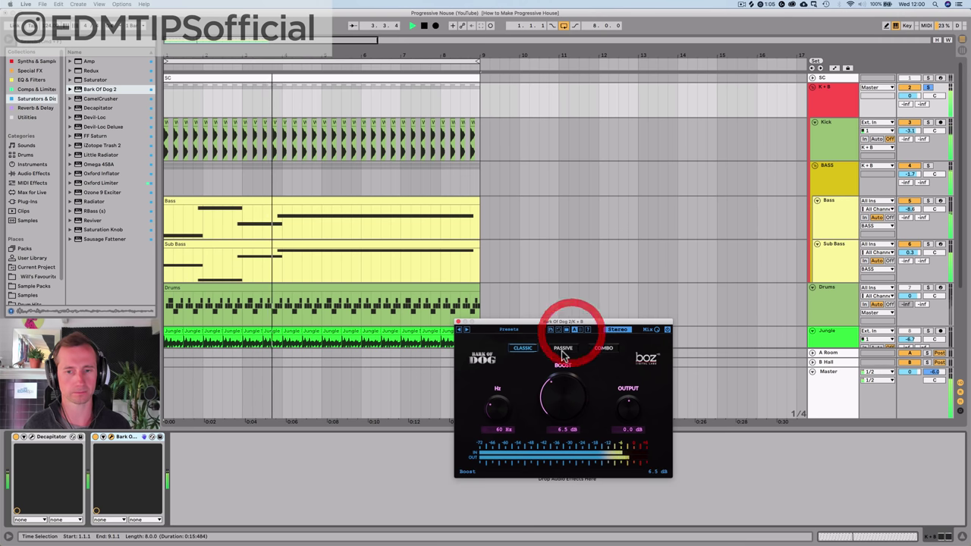
# - Group Decapitator and Bark Of Dog 2 into one rack, compare it bypassed and active, and close the plug-in window
pyautogui.click(122, 438)
pyautogui.keyDown('shift'); pyautogui.click(44, 438); pyautogui.keyUp('shift')
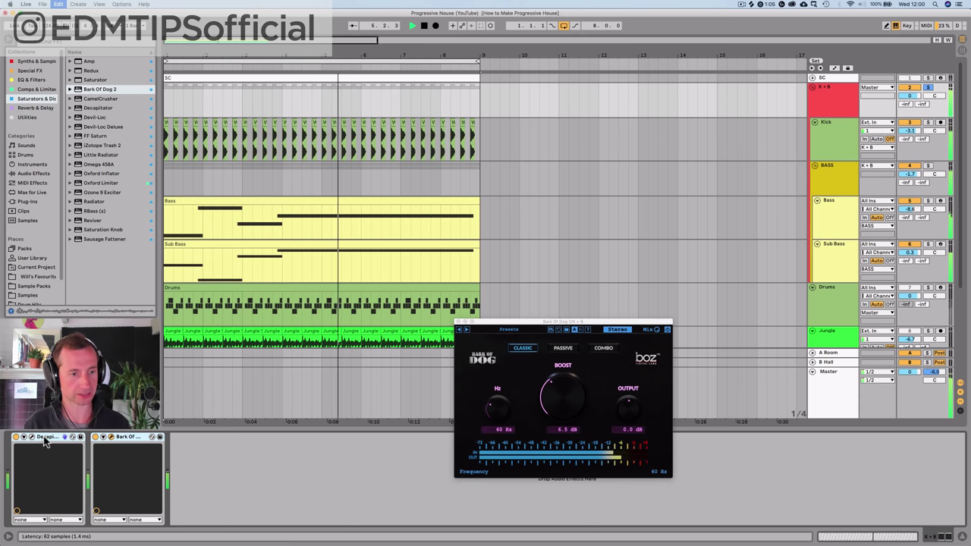
pyautogui.press('super+g')
pyautogui.click(16, 438)
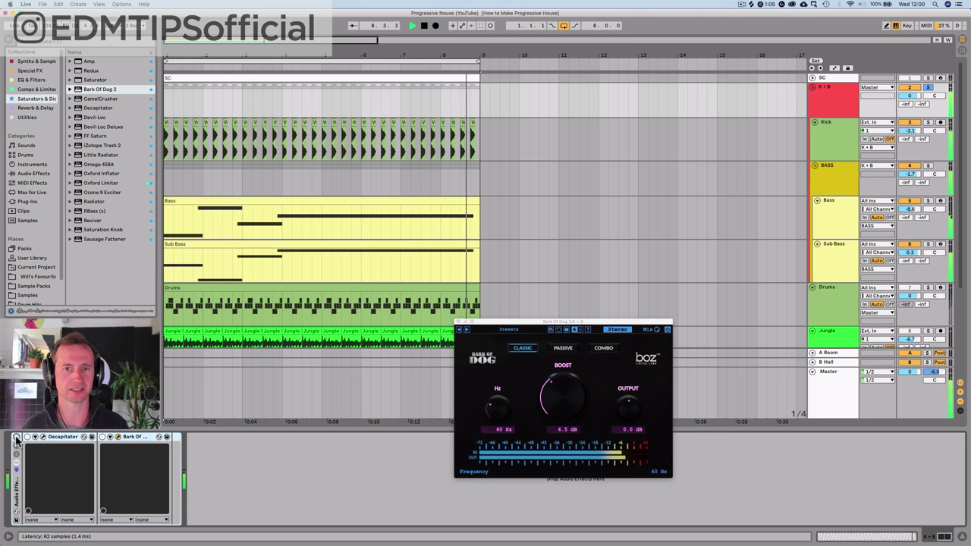
pyautogui.click(17, 438)
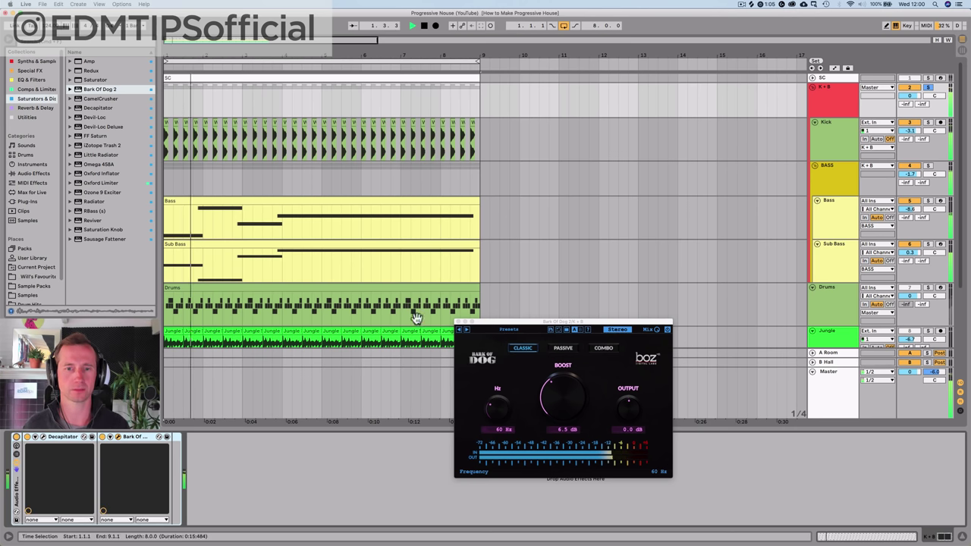
pyautogui.click(458, 322)
# - Try widening the Bass track with Ozone Imager 2 after EQ Eight, setting its Width to 35%
pyautogui.click(826, 220)
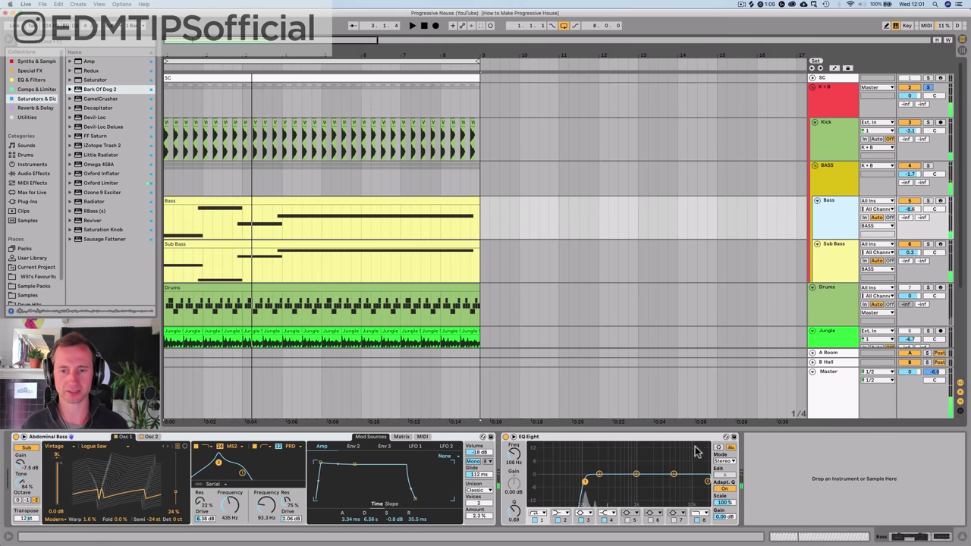
pyautogui.click(28, 89)
pyautogui.click(27, 117)
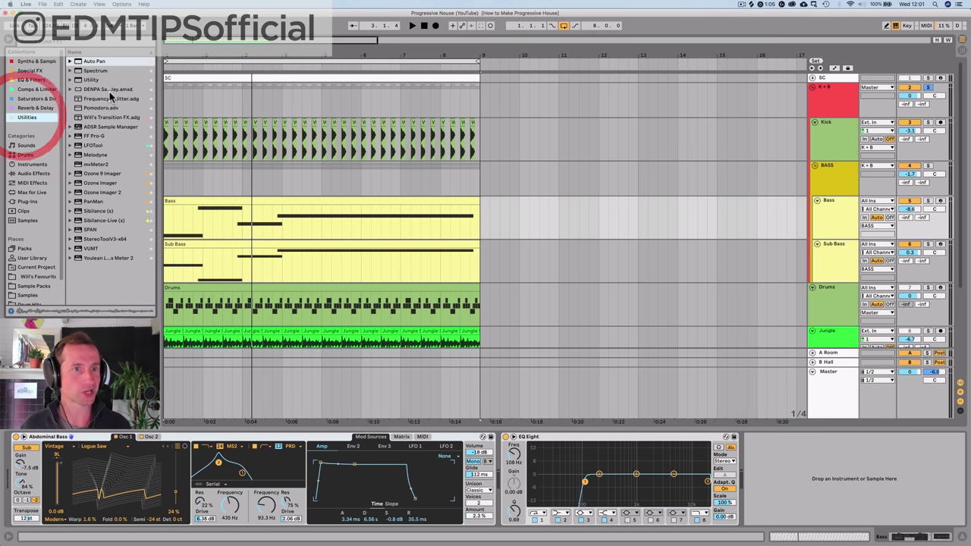
pyautogui.click(99, 192)
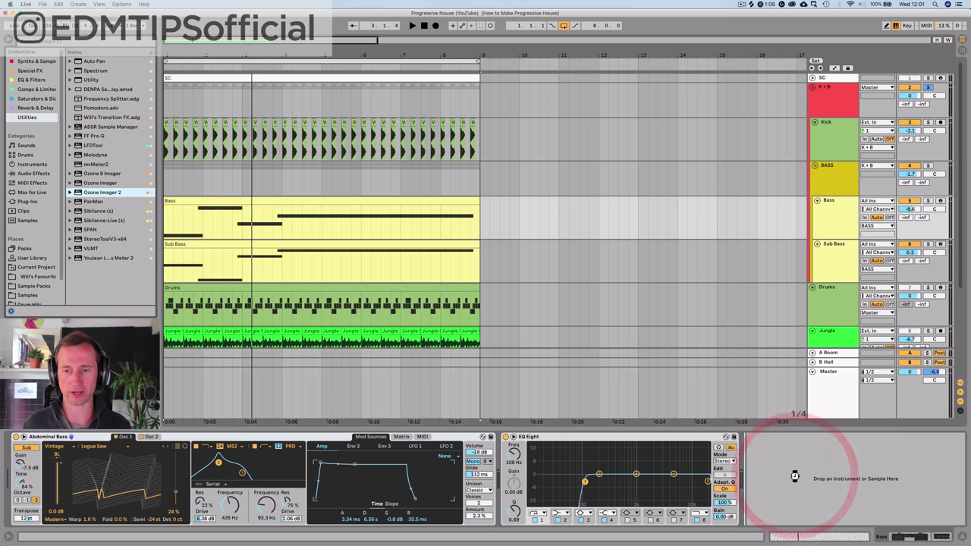
pyautogui.press('space')
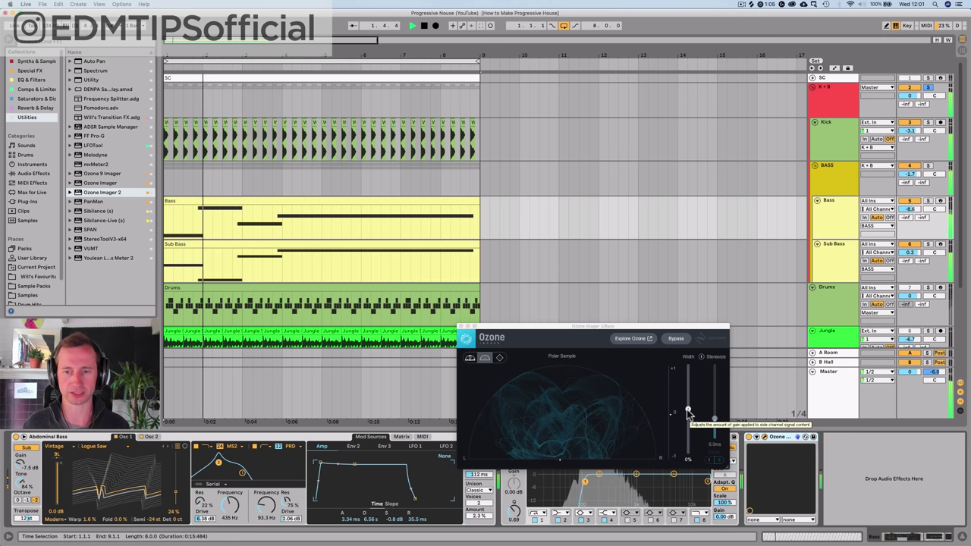
pyautogui.moveTo(687, 411)
pyautogui.mouseDown()
pyautogui.moveTo(689, 370)
pyautogui.moveTo(690, 396)
pyautogui.mouseUp()
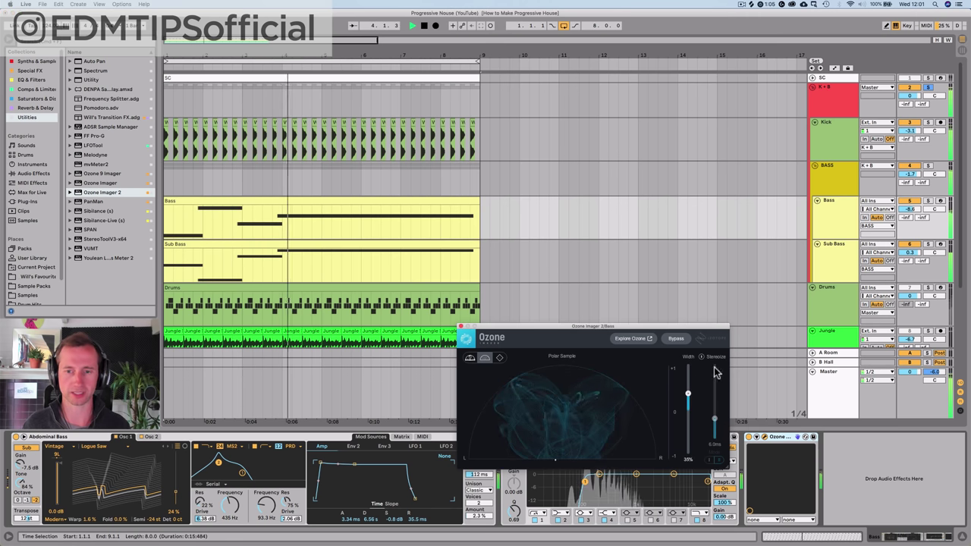
# - Bypass Ozone Imager 2 on the Bass track for comparison and delete it
pyautogui.click(748, 438)
pyautogui.click(776, 439)
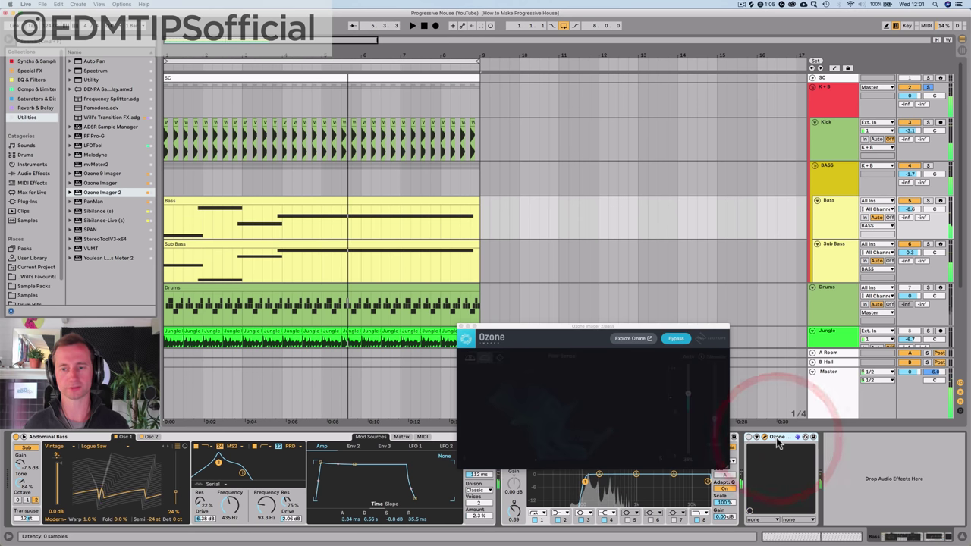
pyautogui.press('Delete')
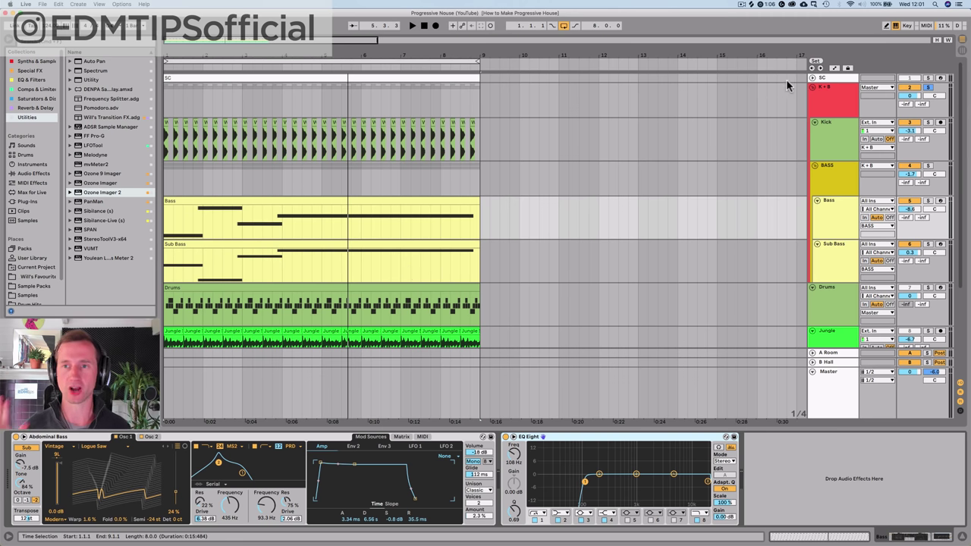
# - Collapse the K + B group, insert a MIDI track below Arpeggio and rename it Strings
pyautogui.click(811, 88)
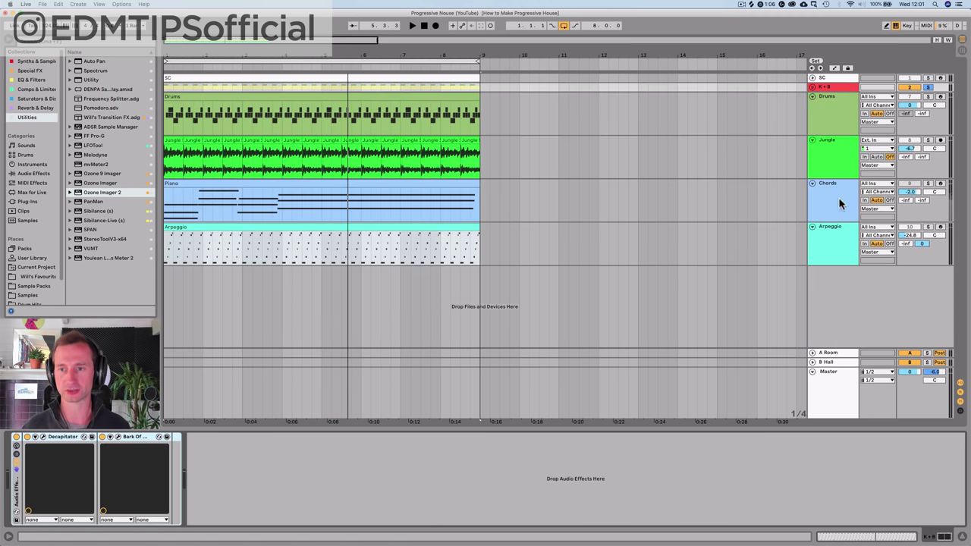
pyautogui.click(829, 246)
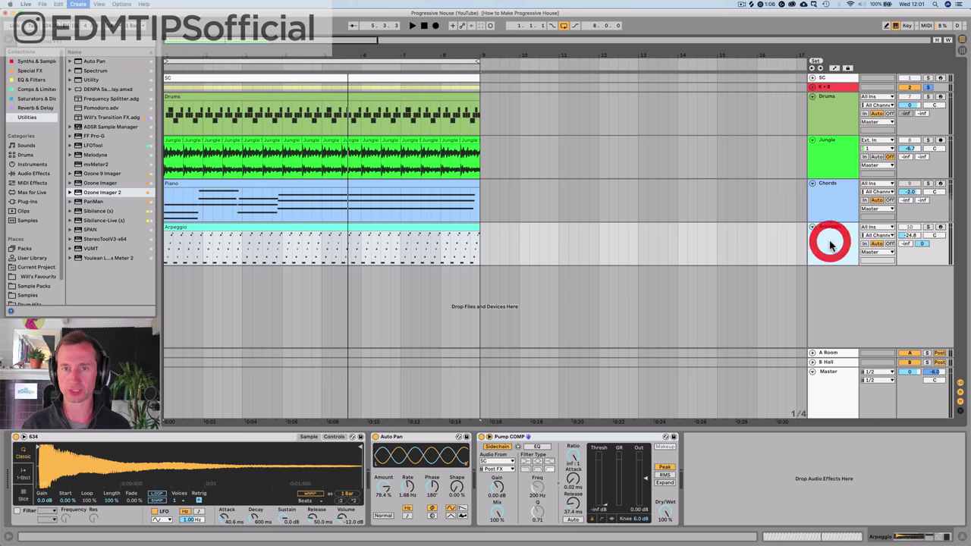
pyautogui.press('super+shift+t')
pyautogui.click(826, 265)
pyautogui.click(824, 279)
pyautogui.press('super+r')
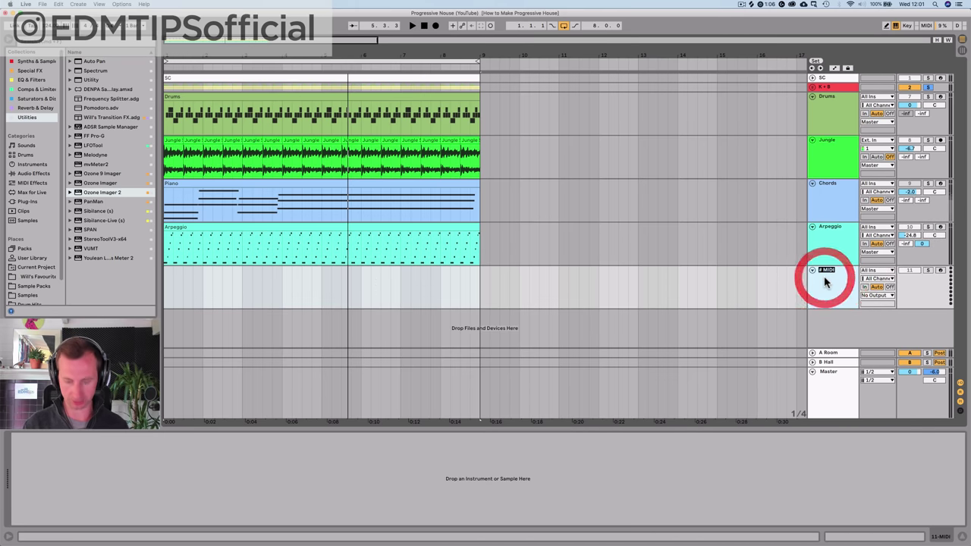
pyautogui.write('Strings')
pyautogui.press('Return')
# - Colour the Strings track light blue to match the Chords track
pyautogui.rightClick(827, 276)
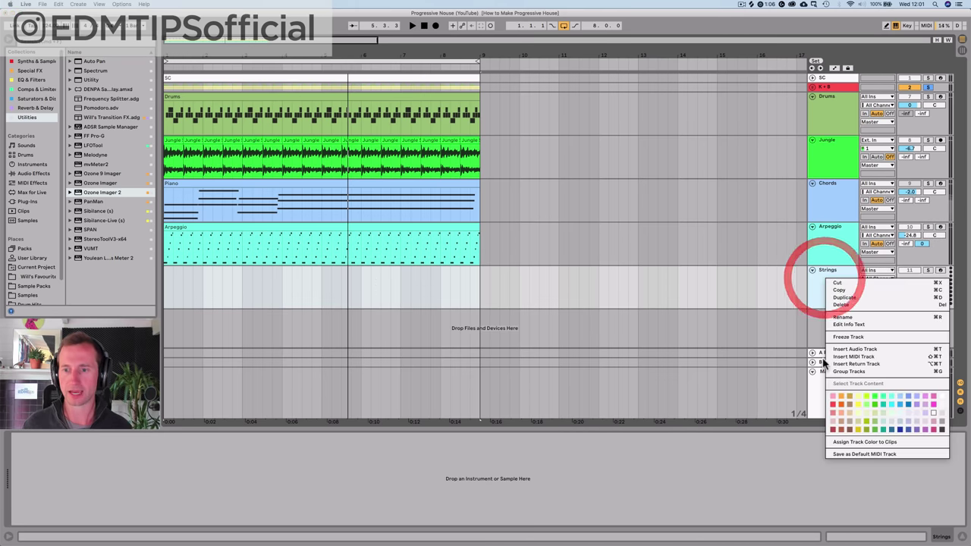
pyautogui.click(856, 398)
pyautogui.rightClick(818, 303)
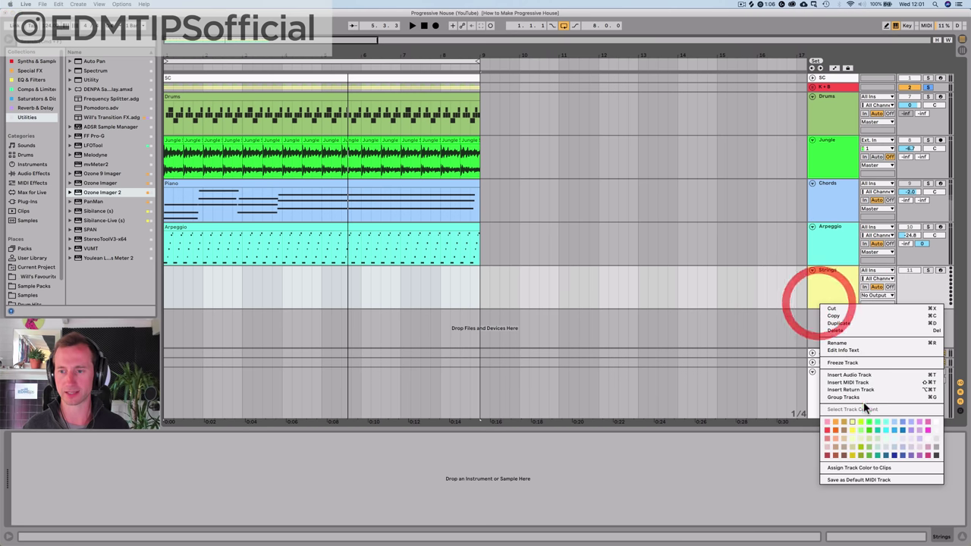
pyautogui.click(896, 423)
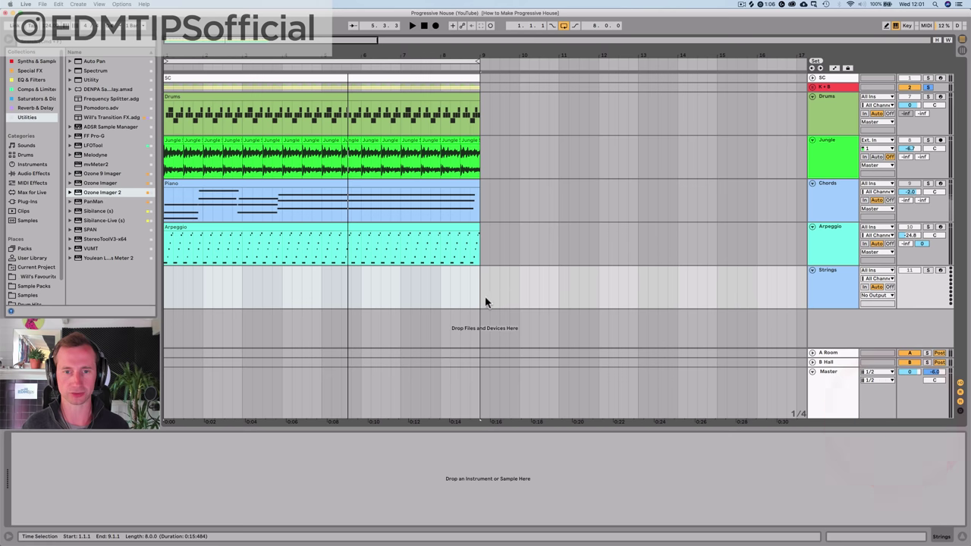
# - Create an empty eight-bar MIDI clip at the start of the Strings track and move the track between Chords and Arpeggio
pyautogui.moveTo(477, 297); pyautogui.dragTo(138, 280)
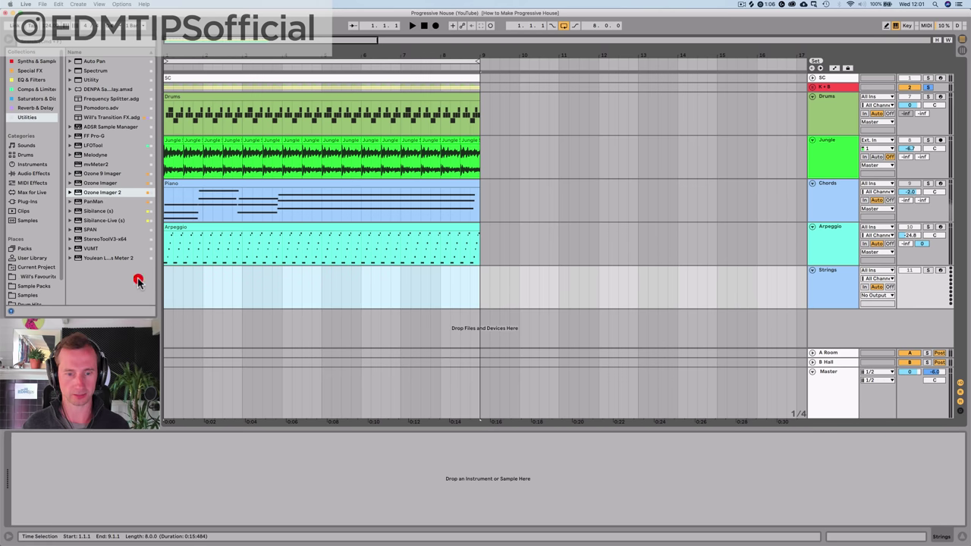
pyautogui.press('super+shift+m')
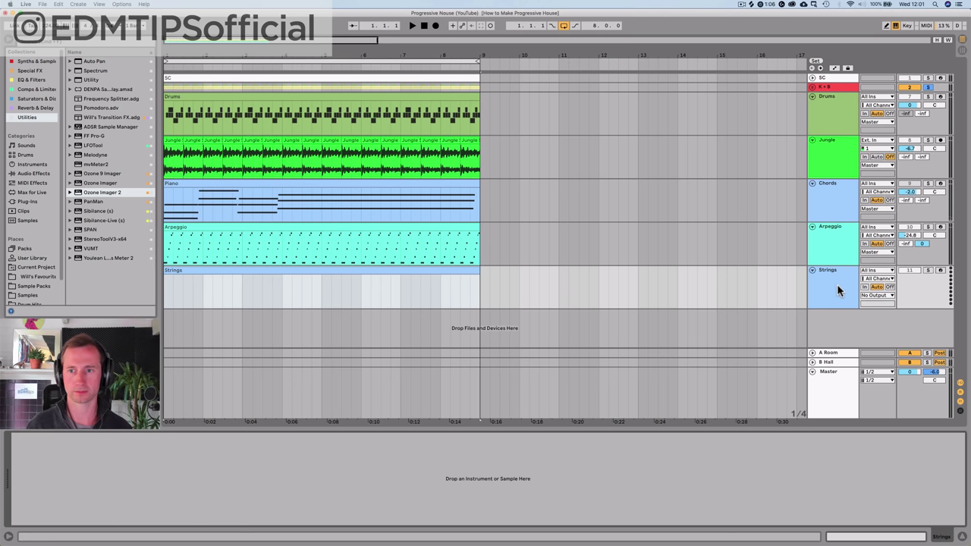
pyautogui.moveTo(836, 283); pyautogui.dragTo(834, 227)
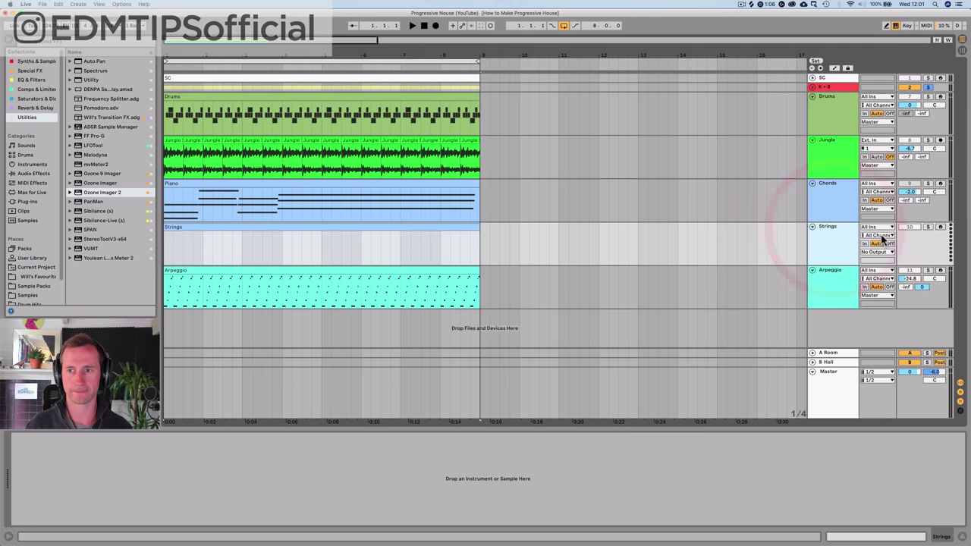
# - Unsolo the K + B group and look through the built-in instruments for a strings sound
pyautogui.click(827, 250)
pyautogui.click(929, 88)
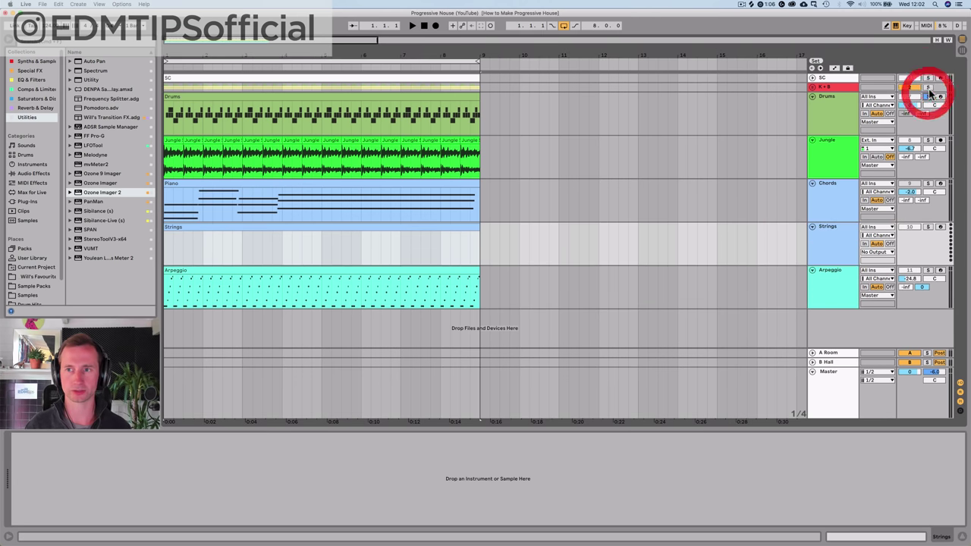
pyautogui.click(26, 163)
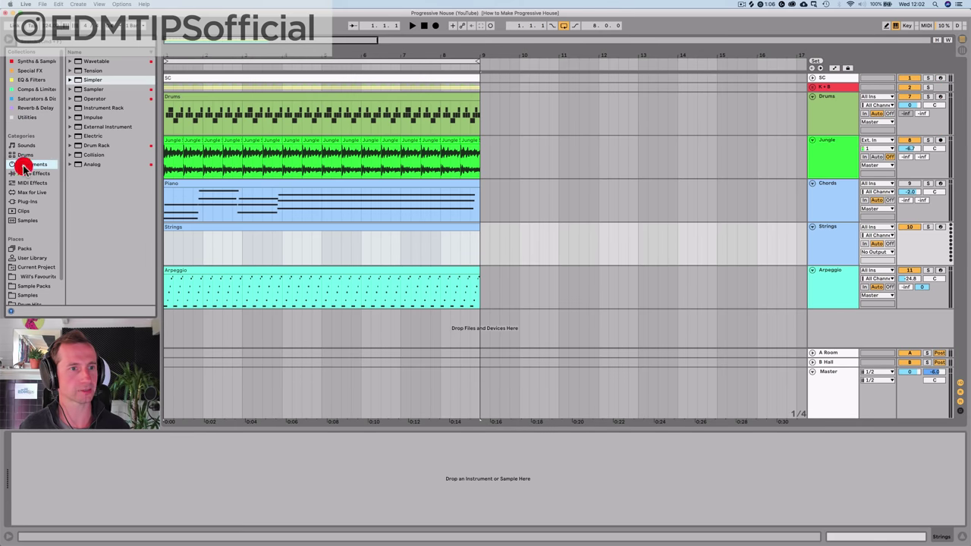
pyautogui.click(96, 109)
pyautogui.press('Up')
pyautogui.press('Up')
pyautogui.press('Up')
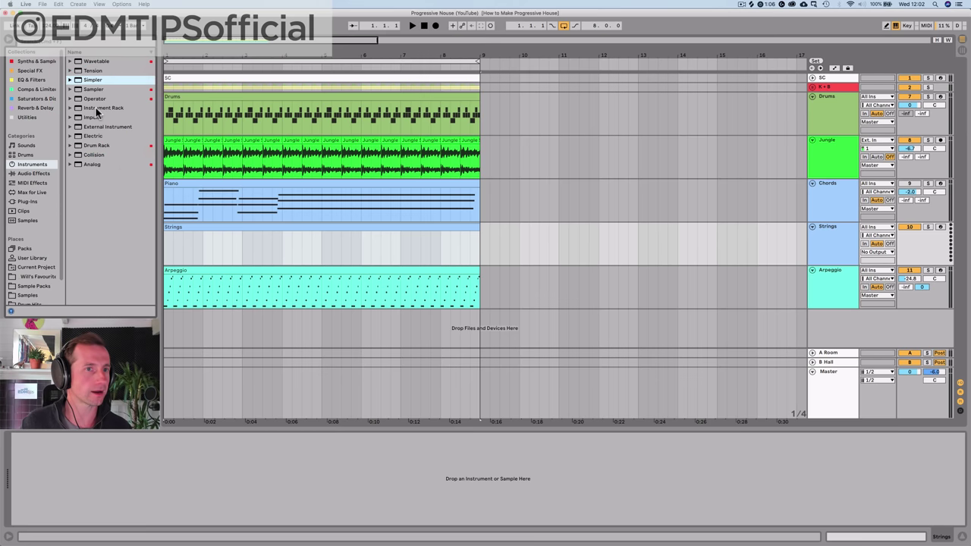
# - Load the Strings Ensemble.adg preset from the Strings sounds onto the Strings track and arm the track
pyautogui.click(26, 145)
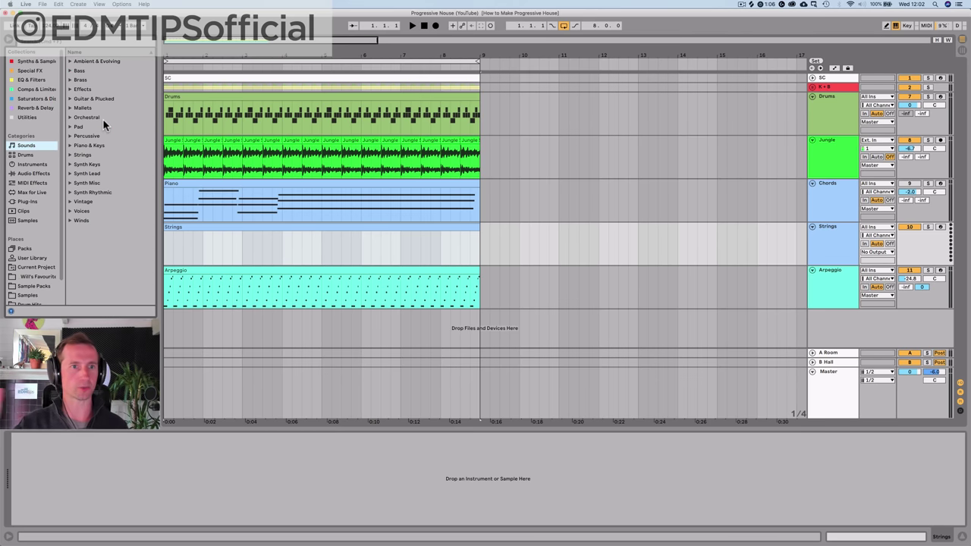
pyautogui.click(98, 99)
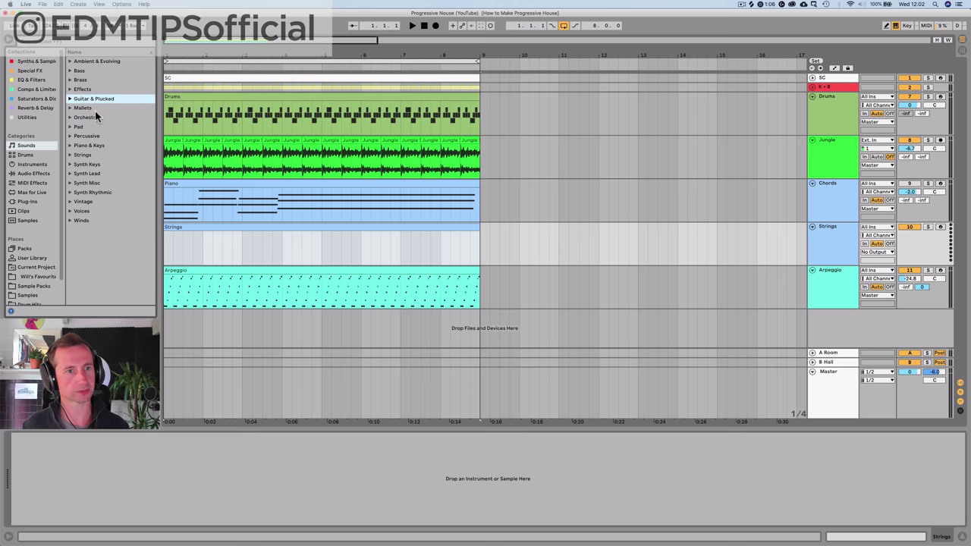
pyautogui.click(83, 147)
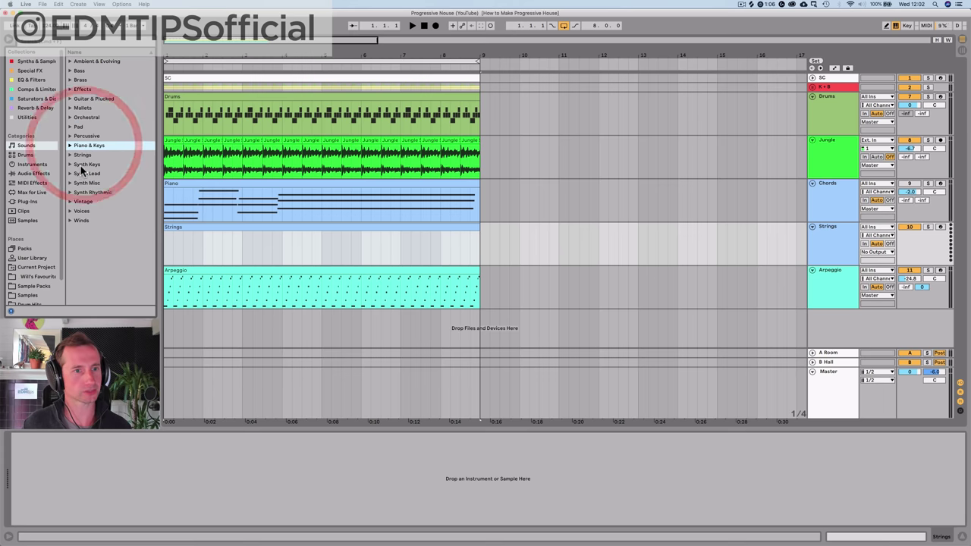
pyautogui.click(93, 157)
pyautogui.scroll(-5, 120, 217)
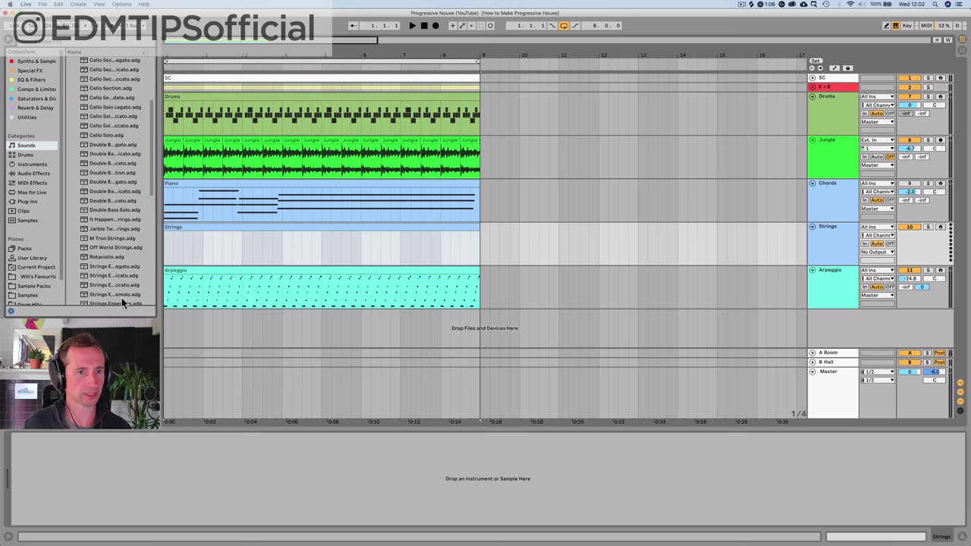
pyautogui.scroll(-4, 129, 285)
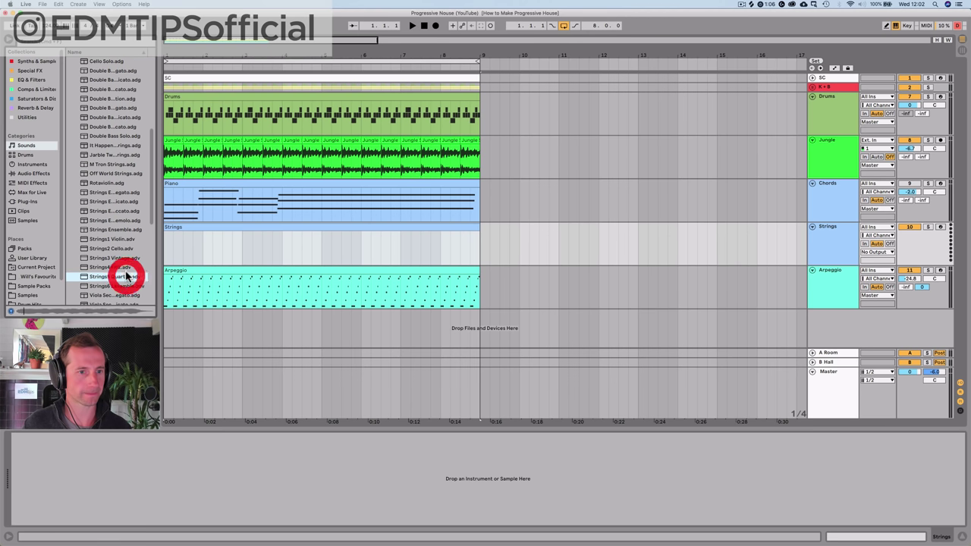
pyautogui.click(117, 242)
pyautogui.press('Up')
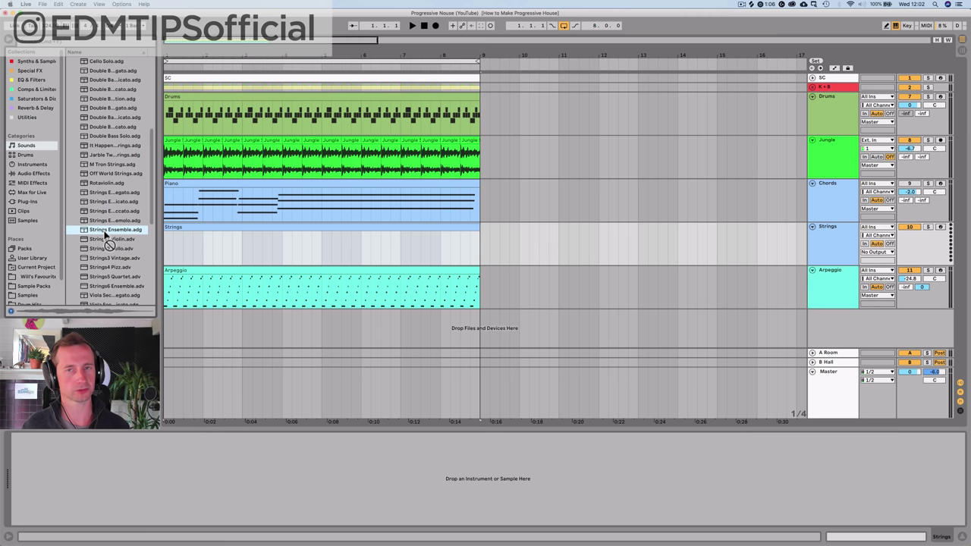
pyautogui.moveTo(190, 231); pyautogui.dragTo(188, 227)
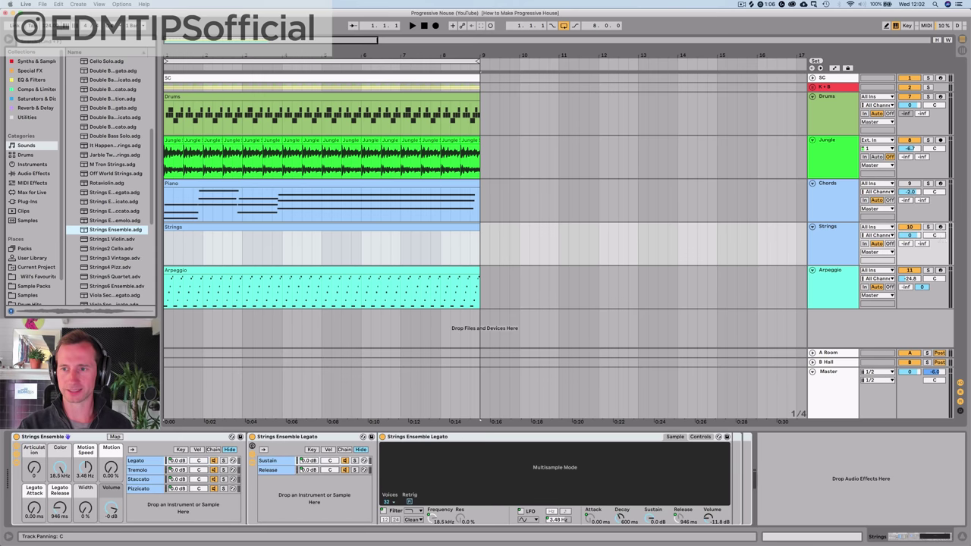
pyautogui.click(940, 226)
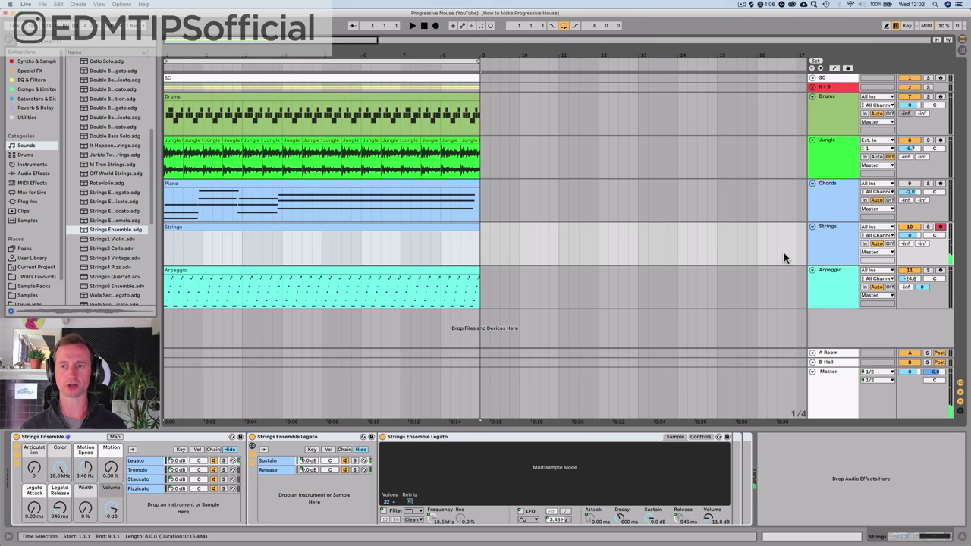
# - Add an EQ Eight after Utility at the end of the Chords track's device chain
pyautogui.click(906, 184)
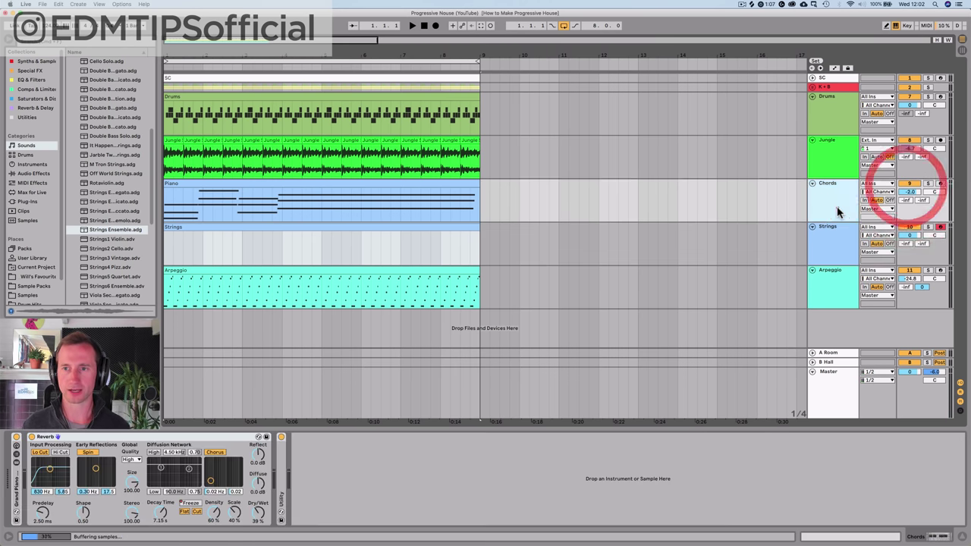
pyautogui.click(834, 205)
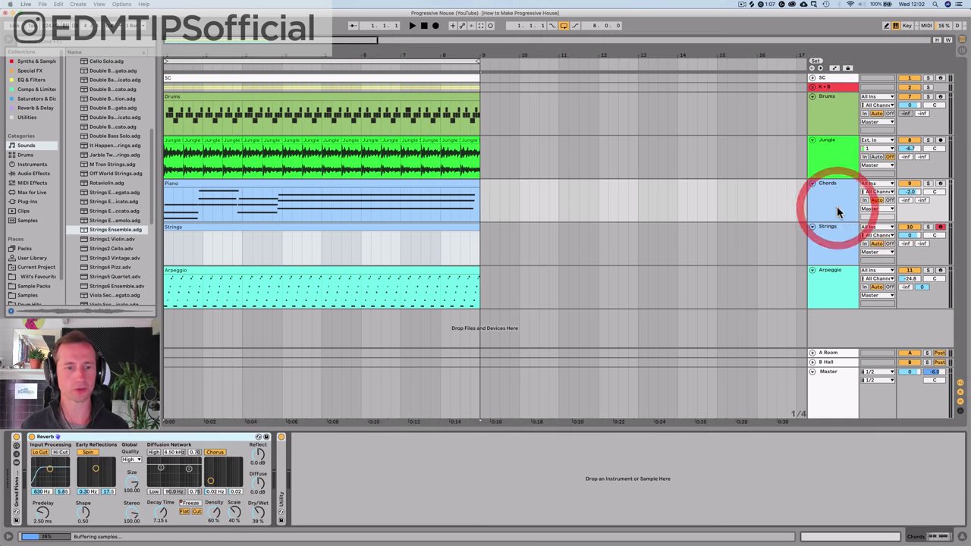
pyautogui.click(32, 80)
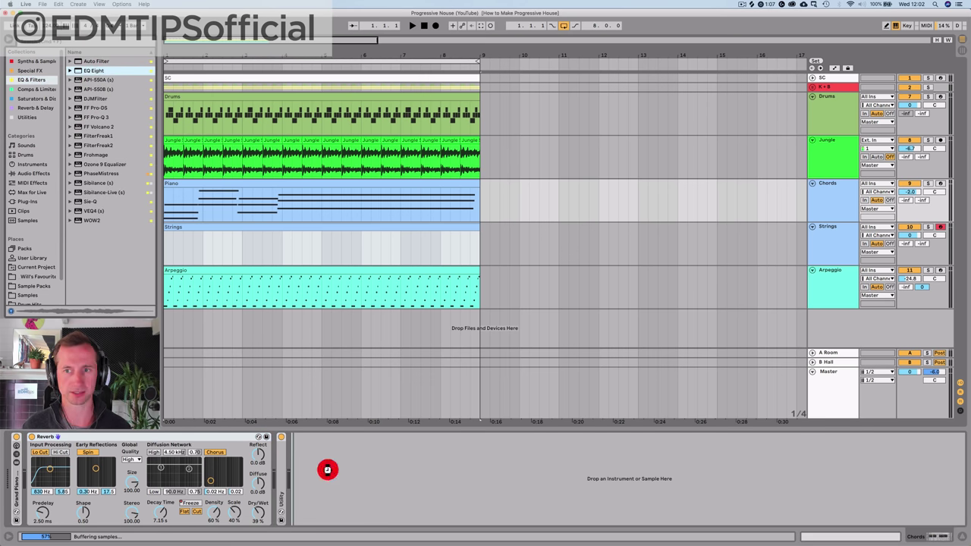
pyautogui.moveTo(327, 469); pyautogui.dragTo(325, 467)
pyautogui.click(830, 206)
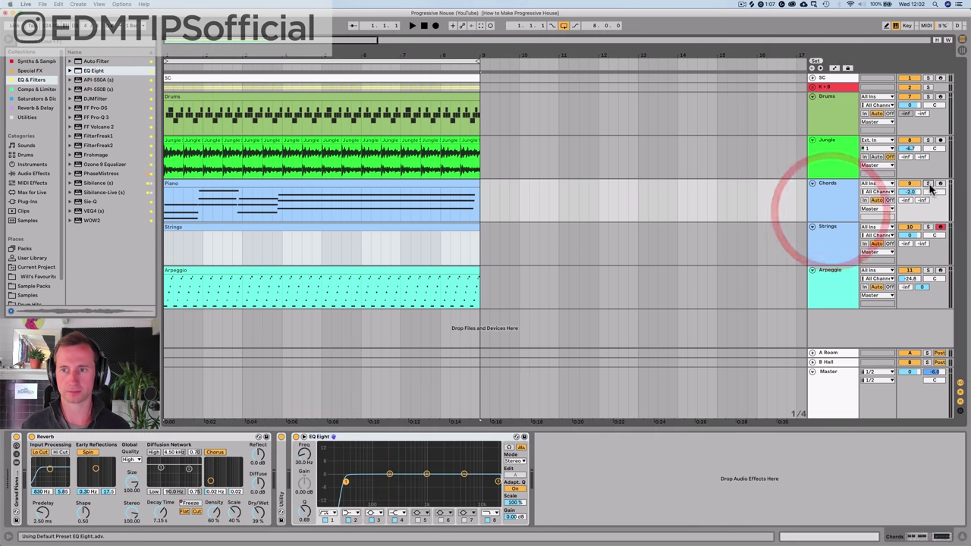
# - Solo the Chords track and, during playback, set its EQ Eight low-cut frequency to 79.8 Hz
pyautogui.click(927, 185)
pyautogui.press('space')
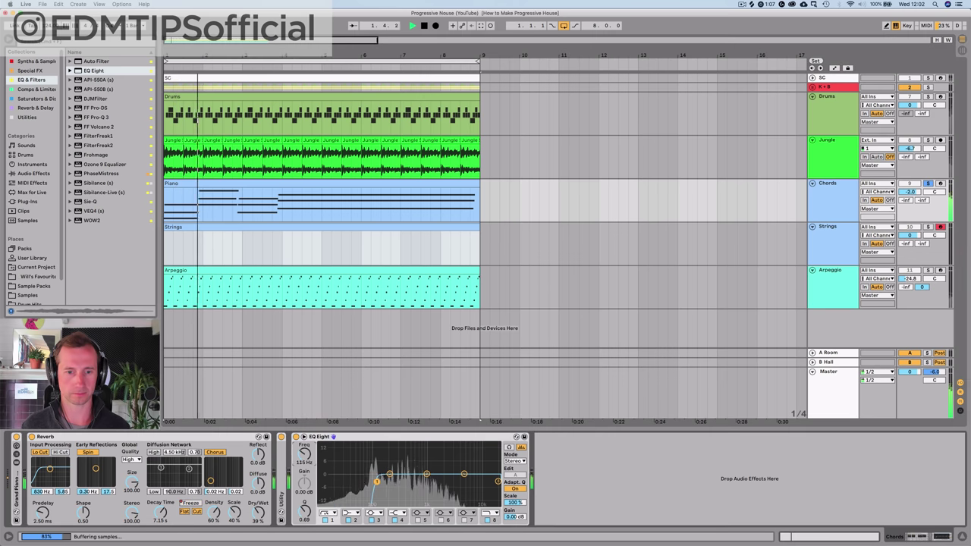
pyautogui.moveTo(306, 454); pyautogui.dragTo(310, 456)
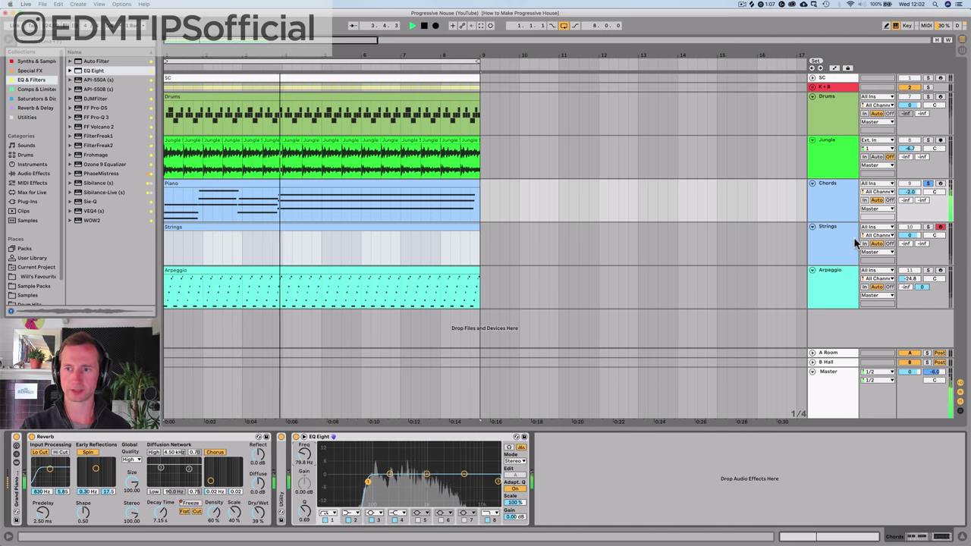
# - Solo the Strings track together with Chords and play the loop from the start
pyautogui.click(928, 228)
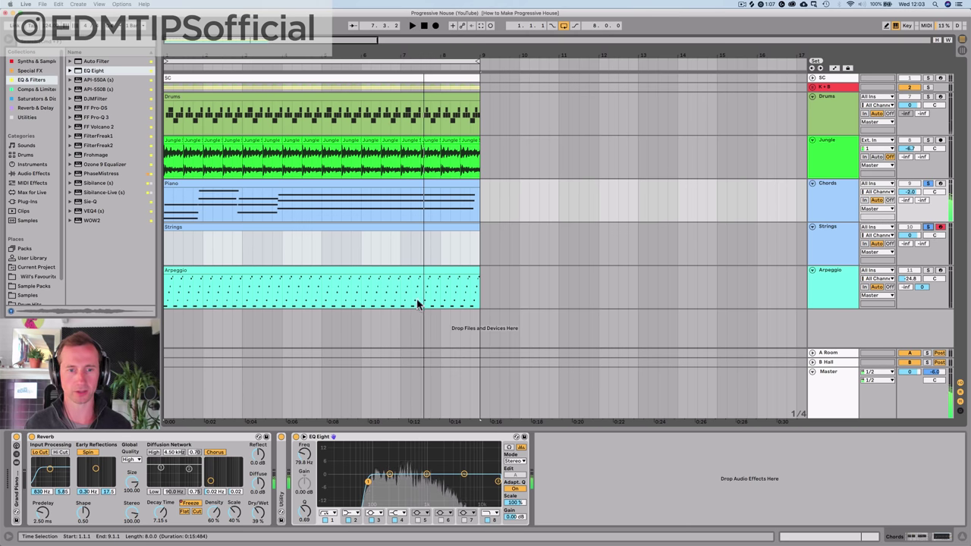
pyautogui.click(838, 195)
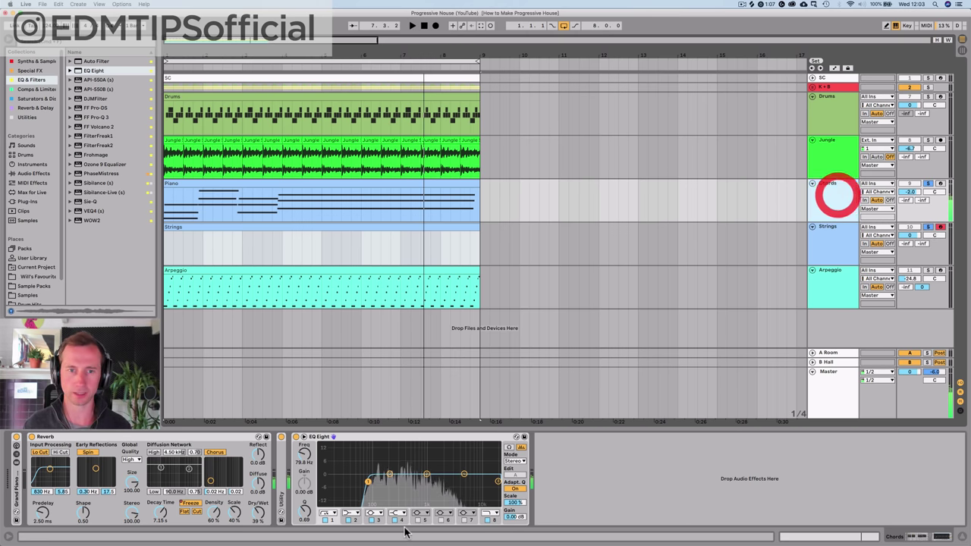
pyautogui.click(476, 66)
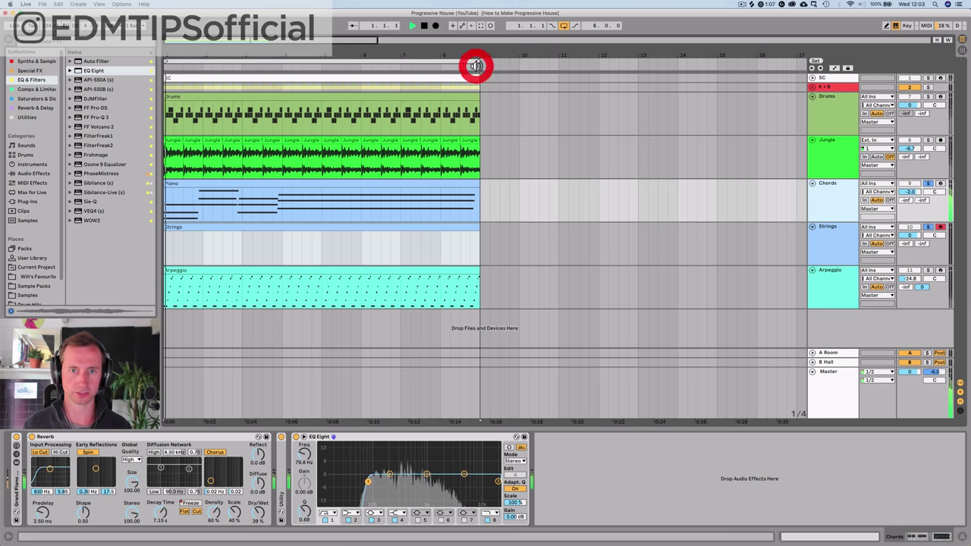
# - Cut the Strings clip down to bars 5 to 8 and open it for note editing
pyautogui.click(325, 241)
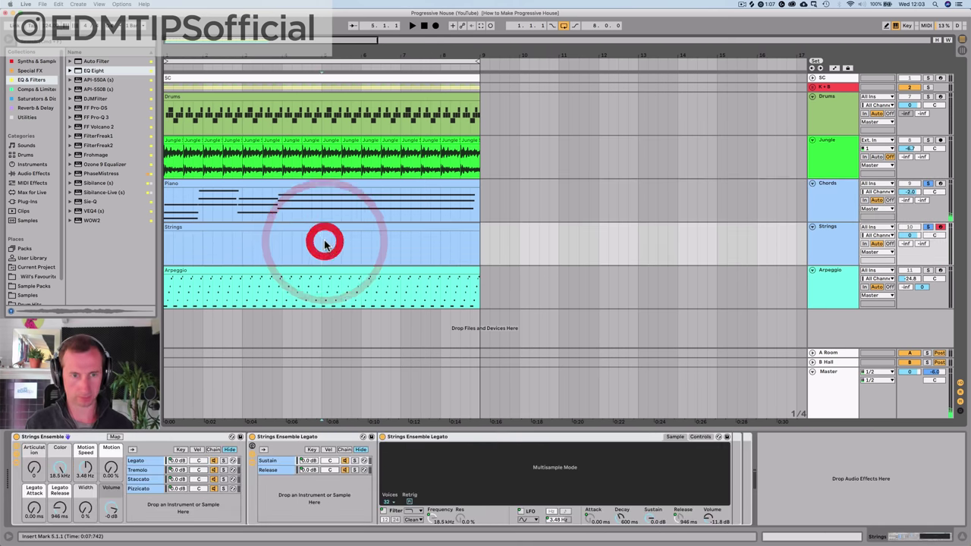
pyautogui.doubleClick(348, 227)
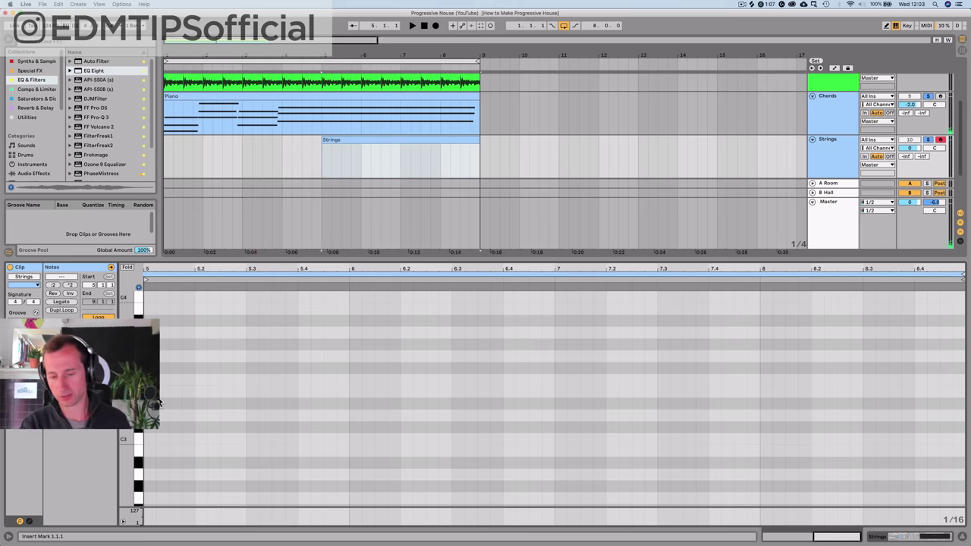
pyautogui.scroll(1, 159, 326)
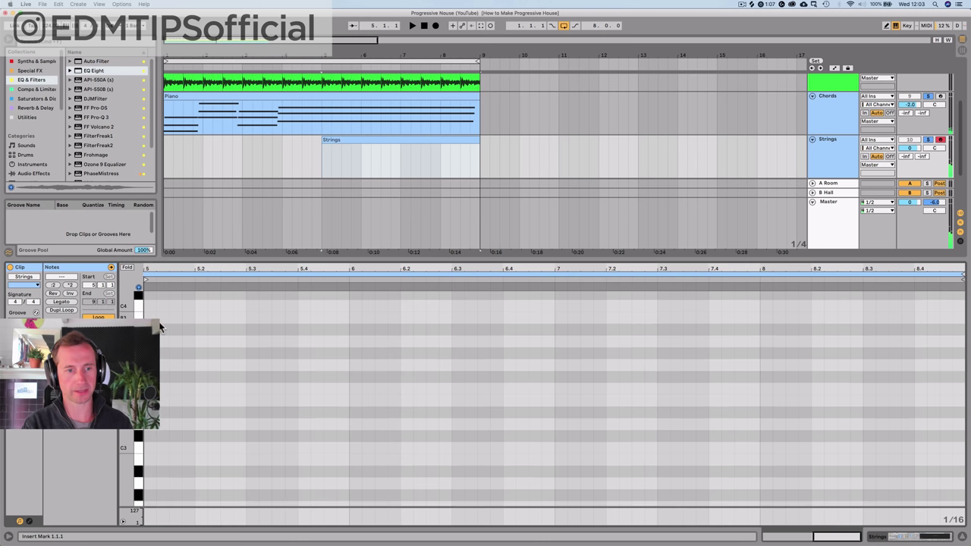
# - Add an A3 note at the start of bar 5 and extend it to 7.4, auditioning it with the chords
pyautogui.doubleClick(151, 337)
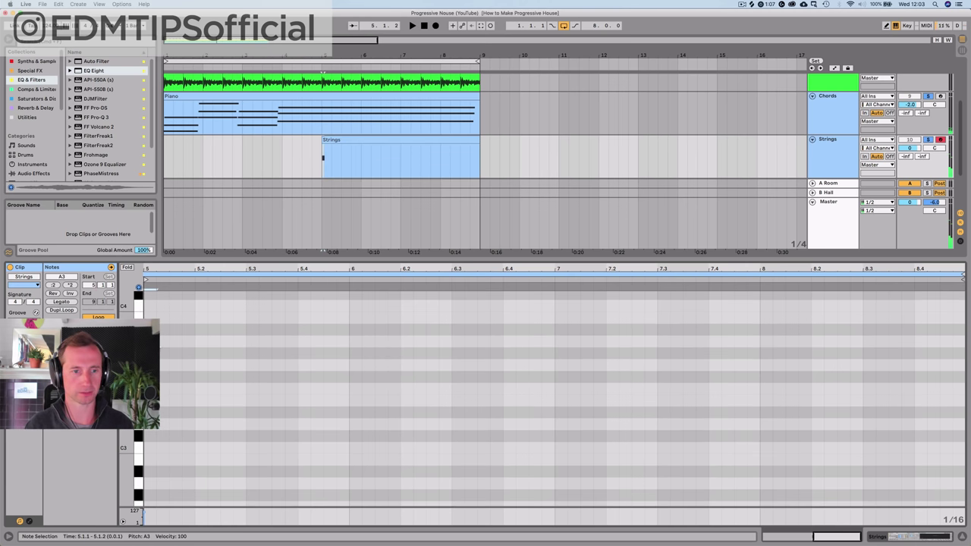
pyautogui.moveTo(161, 343); pyautogui.dragTo(716, 344)
pyautogui.press('space')
pyautogui.scroll(10, 398, 407)
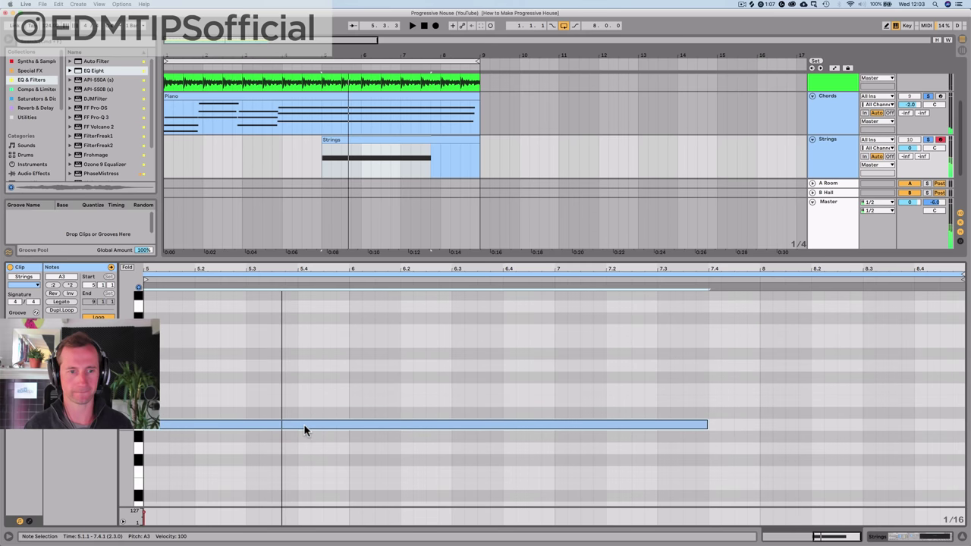
# - Duplicate the long note as C4 at bar 6, F4 at bar 7 and E4 at bar 8, auditioning the phrase
pyautogui.moveTo(304, 430); pyautogui.dragTo(650, 331)
pyautogui.press('space')
pyautogui.press('space')
pyautogui.press('space')
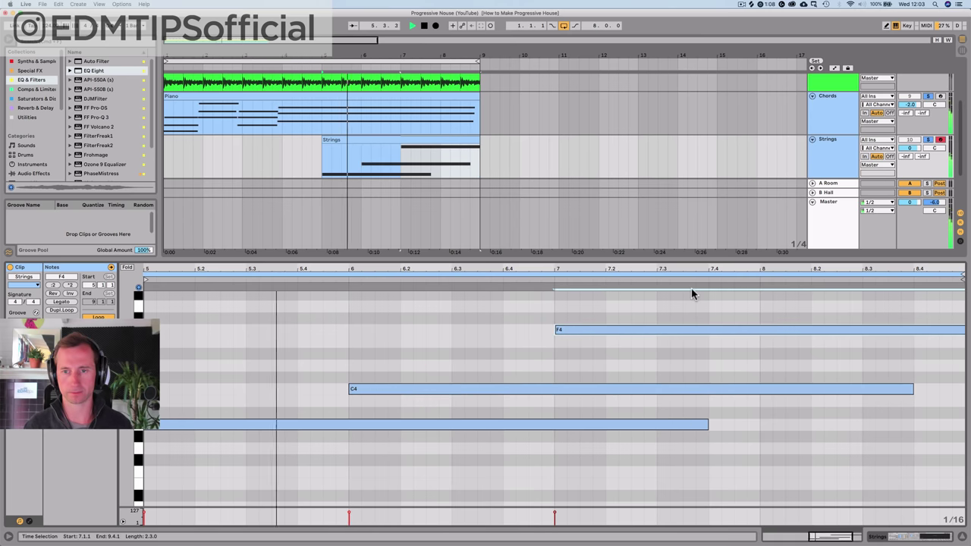
pyautogui.moveTo(691, 270); pyautogui.dragTo(691, 227)
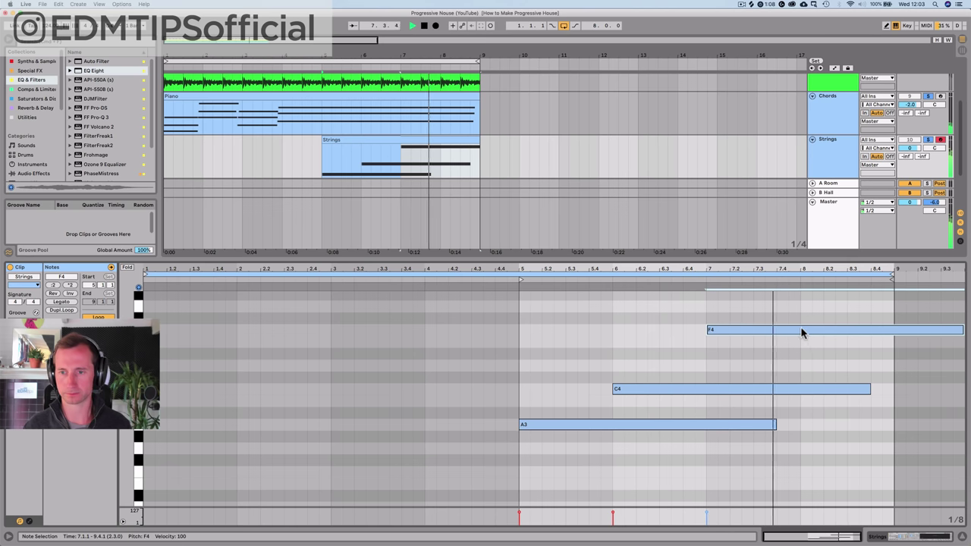
pyautogui.moveTo(800, 332); pyautogui.dragTo(888, 341)
pyautogui.press('space')
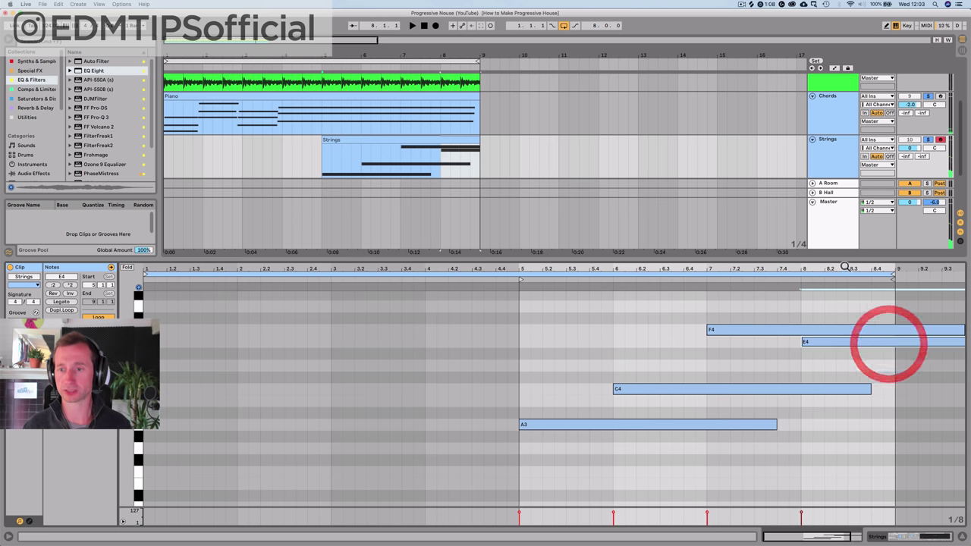
# - Resize the F4, E4, C4 and A3 notes so that all four end at the start of bar 9
pyautogui.moveTo(844, 266); pyautogui.dragTo(844, 254)
pyautogui.moveTo(903, 371); pyautogui.dragTo(853, 325)
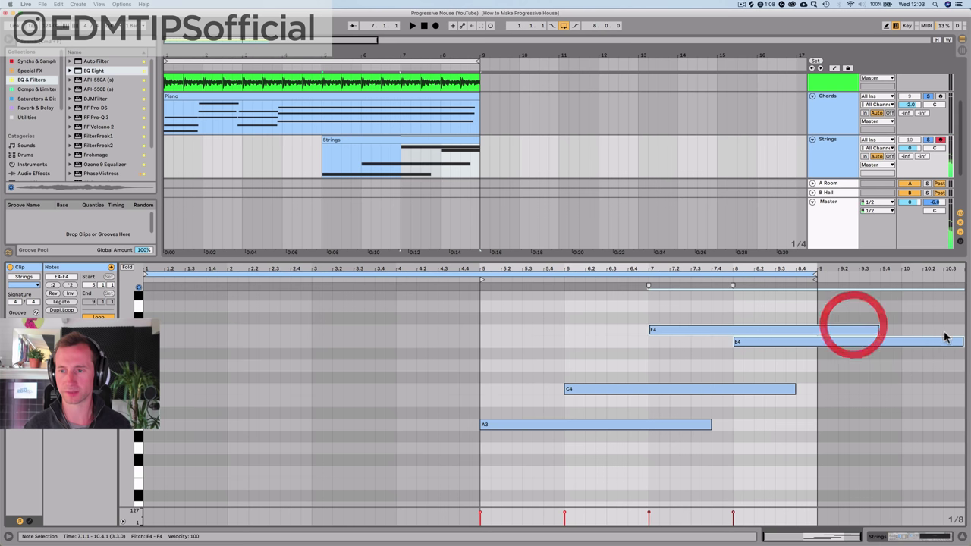
pyautogui.moveTo(959, 342); pyautogui.dragTo(825, 343)
pyautogui.click(898, 344)
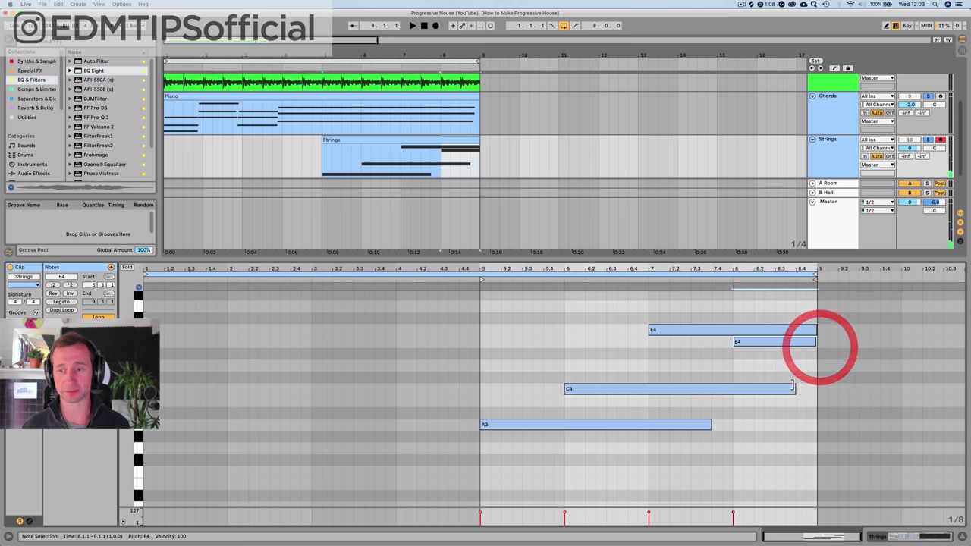
pyautogui.moveTo(793, 388); pyautogui.dragTo(812, 393)
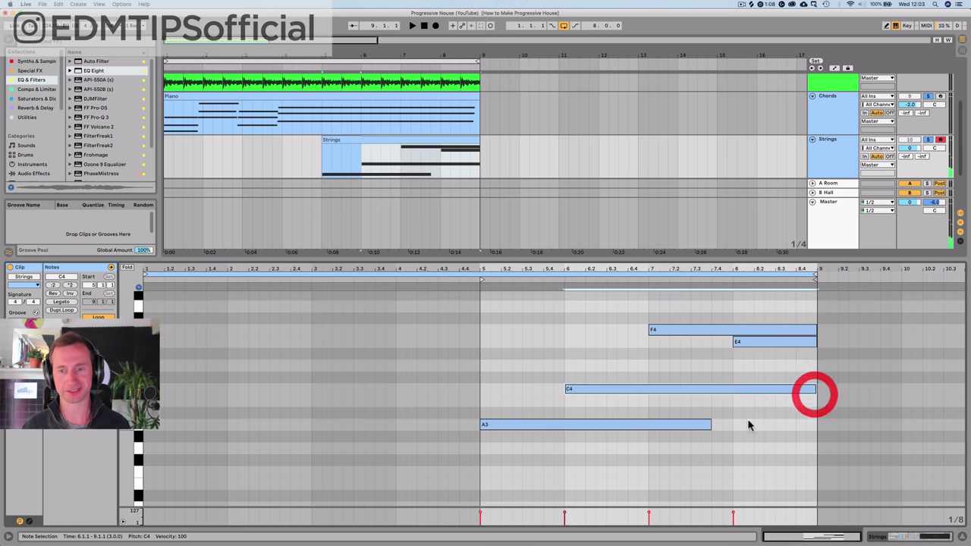
pyautogui.moveTo(710, 425); pyautogui.dragTo(816, 429)
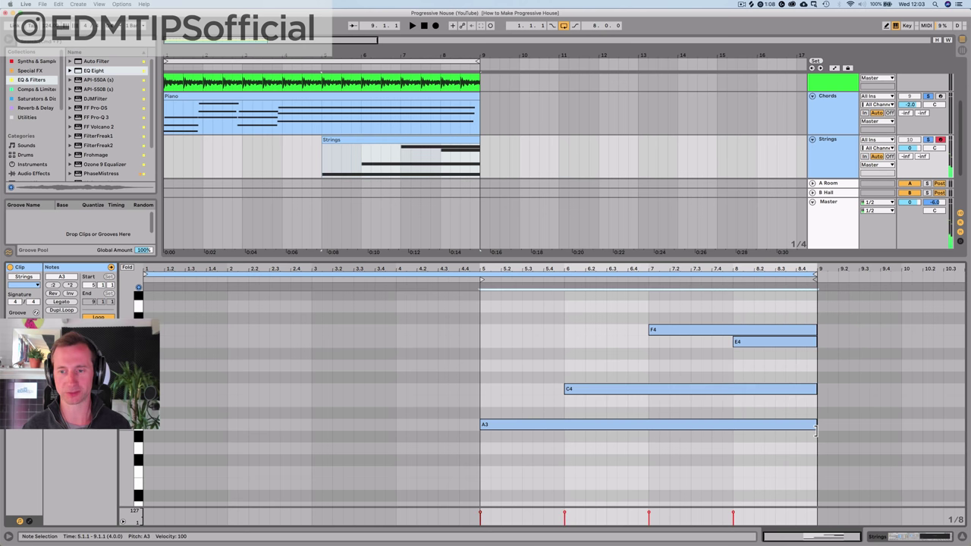
# - Play the loop with all tracks unsoloed, setting the Strings volume to -6.5 dB and the Arpeggio volume to -23.4 dB
pyautogui.press('space')
pyautogui.hotkey('shift', 'Tab')
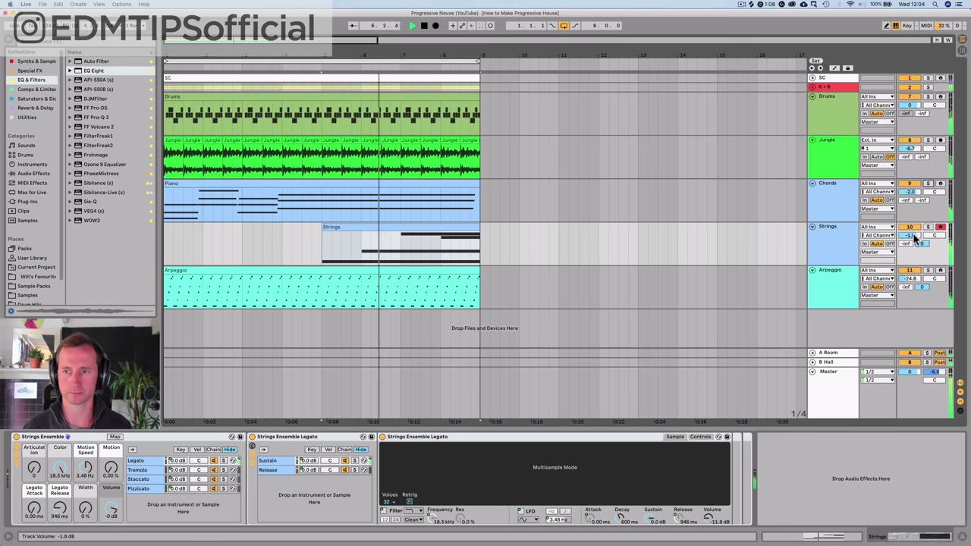
pyautogui.moveTo(911, 235); pyautogui.dragTo(908, 234)
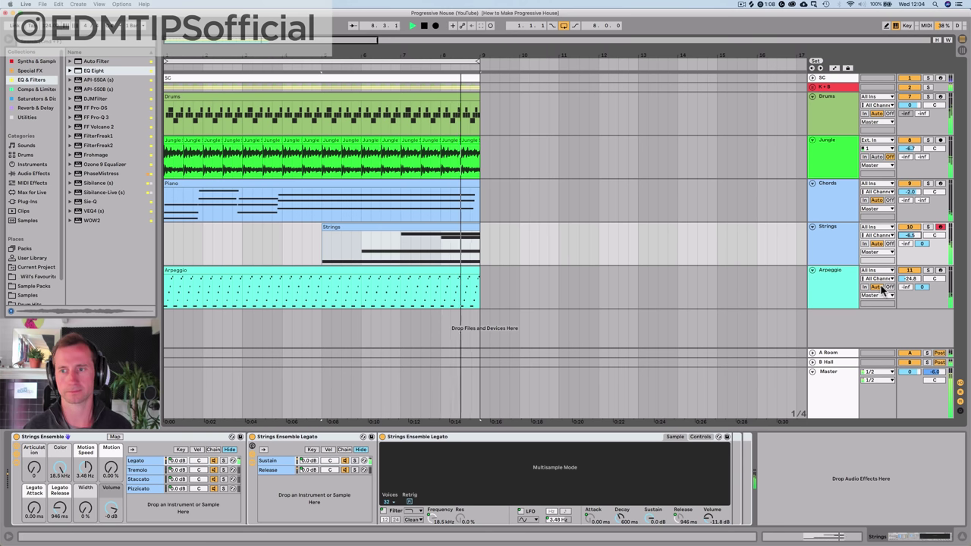
pyautogui.moveTo(909, 278); pyautogui.dragTo(909, 288)
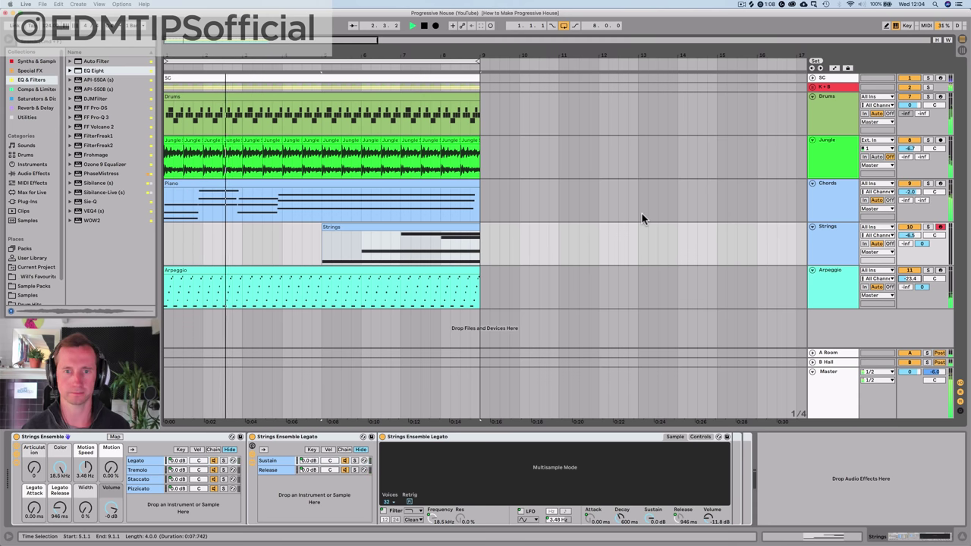
# - Raise the Strings track volume to -4.5 dB while the loop plays, and stop playback
pyautogui.click(833, 156)
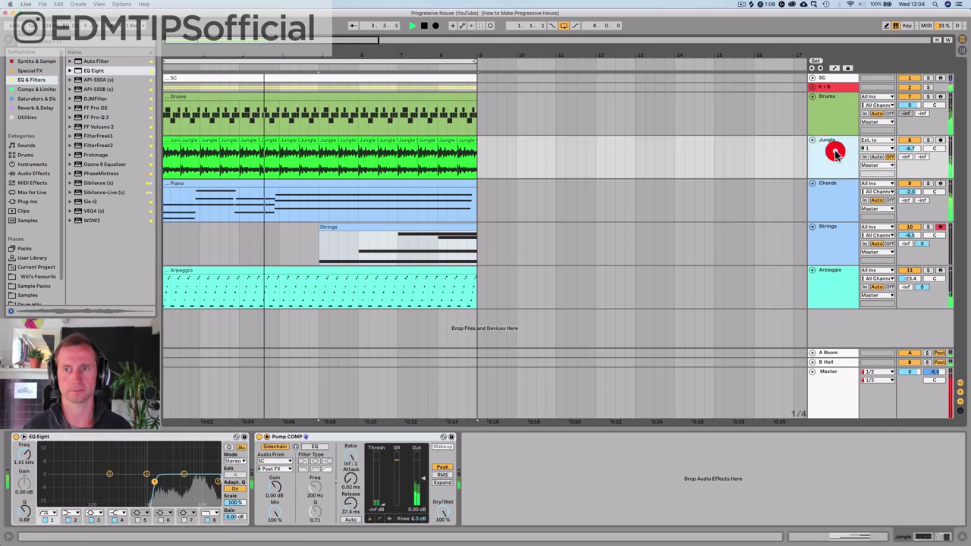
pyautogui.hscroll(-1, 491, 203)
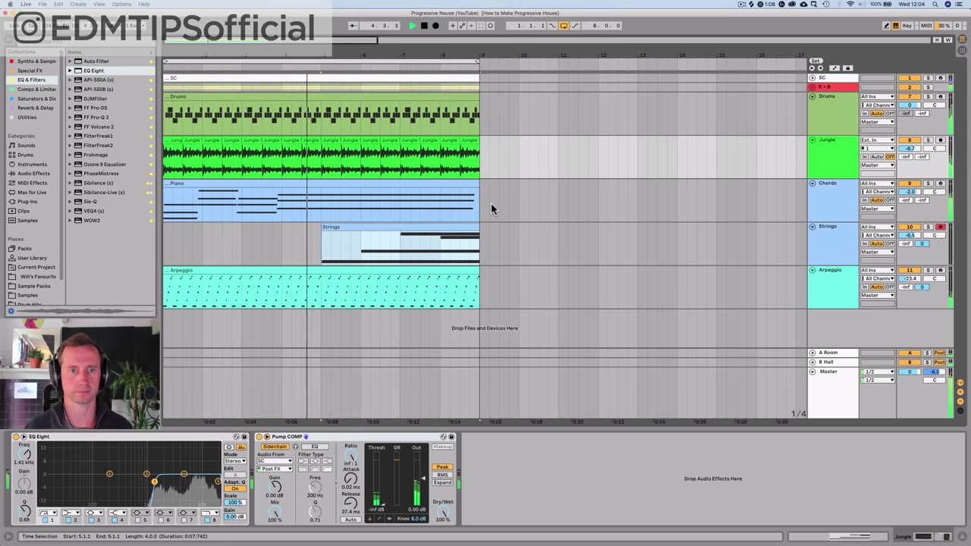
pyautogui.moveTo(329, 59); pyautogui.dragTo(329, 50)
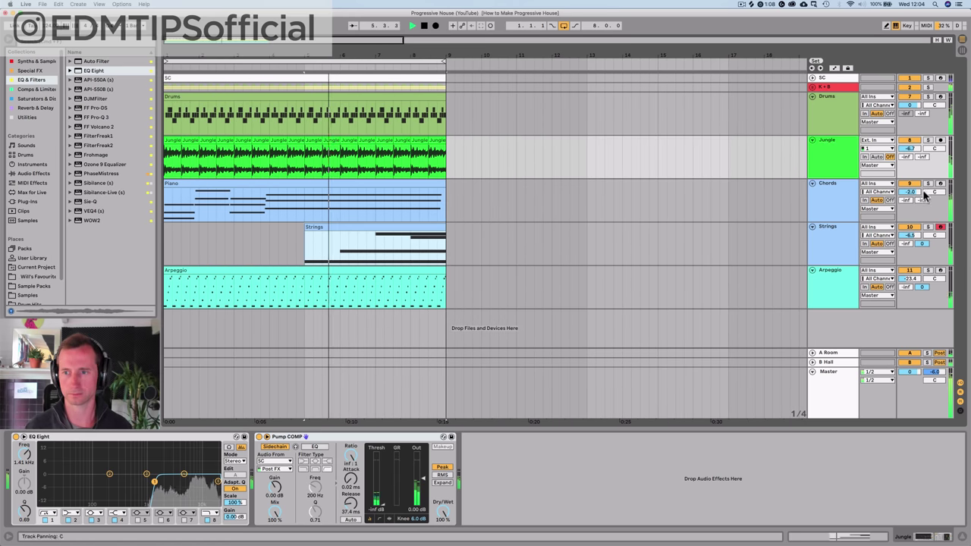
pyautogui.moveTo(909, 235); pyautogui.dragTo(908, 226)
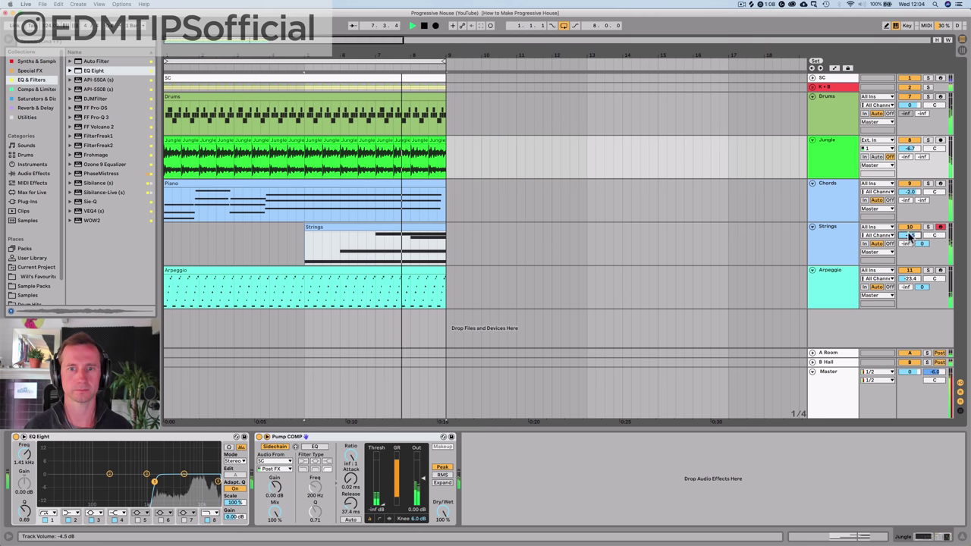
pyautogui.press('space')
# - Duplicate the Chords track together with its Piano clip, return the insert marker to 1.1.1 and save the set
pyautogui.click(828, 219)
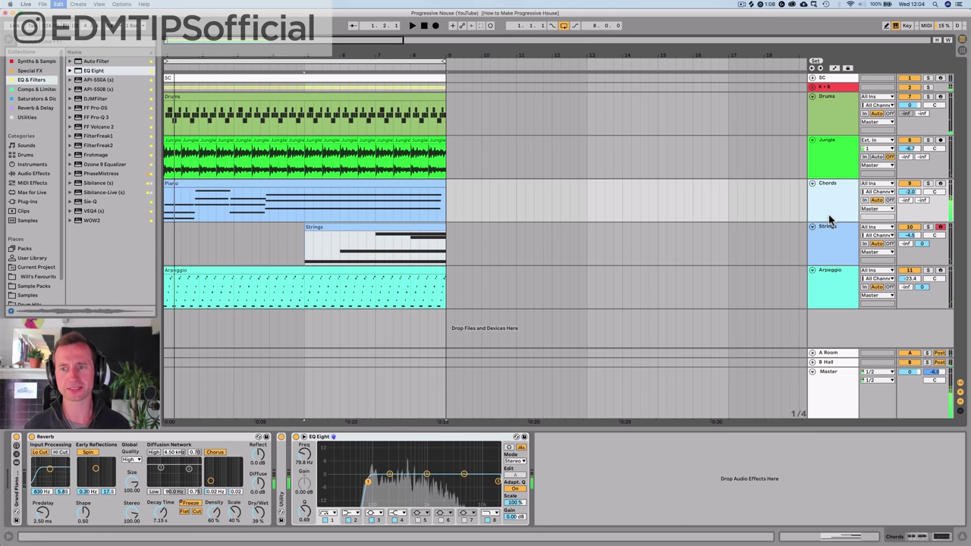
pyautogui.hotkey('ctrl', 'd')
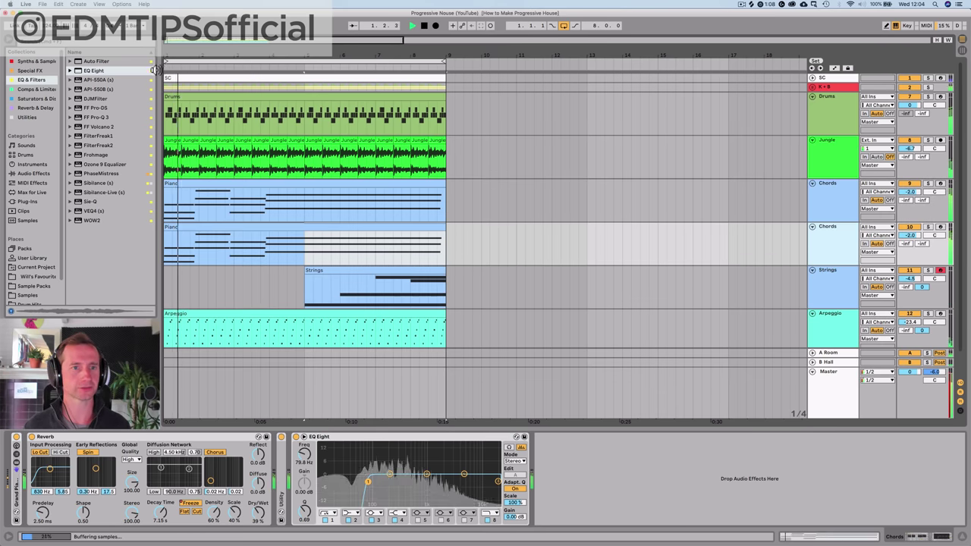
pyautogui.click(169, 77)
pyautogui.click(169, 210)
pyautogui.click(168, 210)
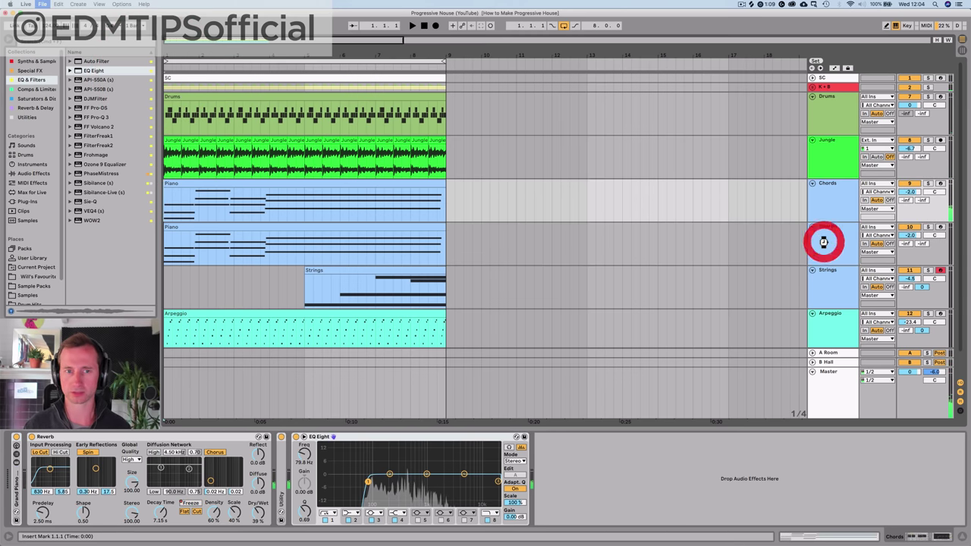
pyautogui.hotkey('ctrl', 's')
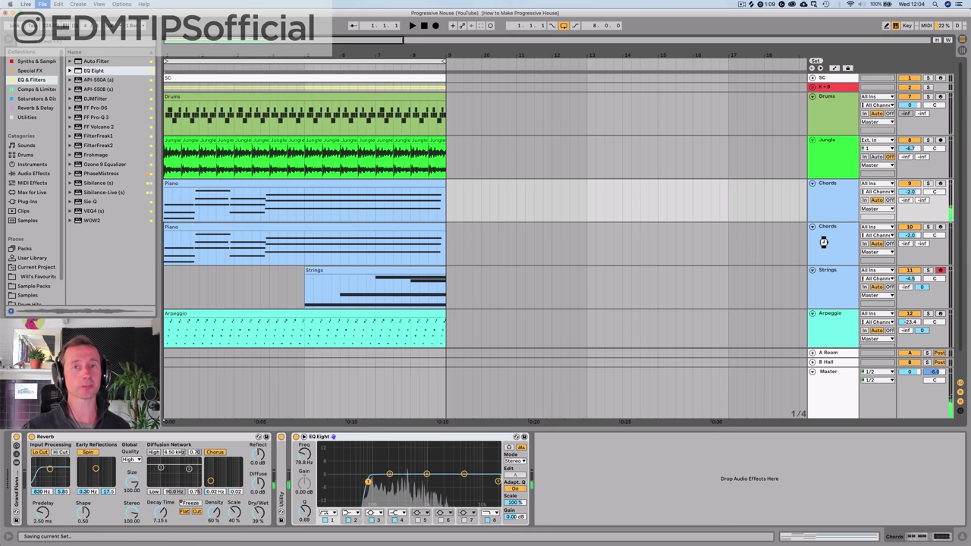
# - Rename the duplicated Chords track as Piano
pyautogui.click(823, 243)
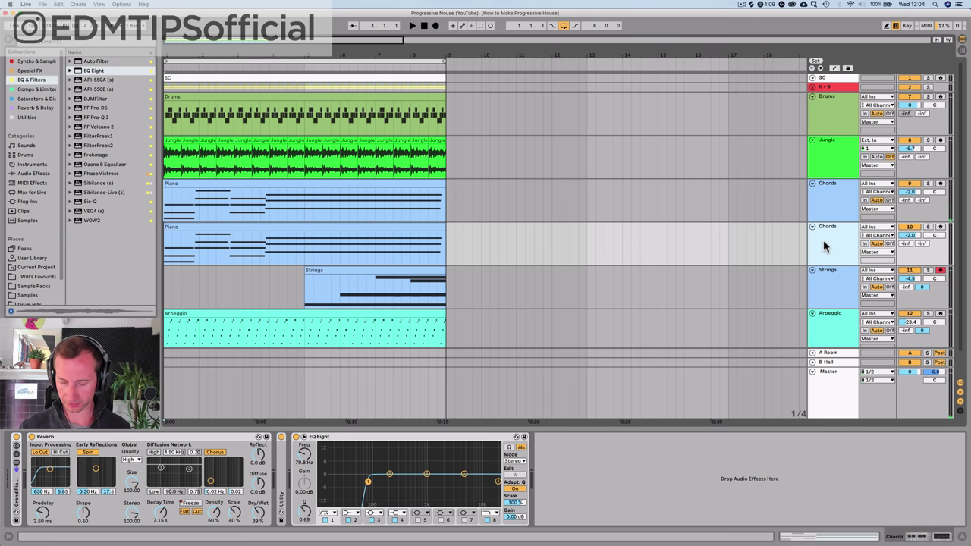
pyautogui.click(824, 243)
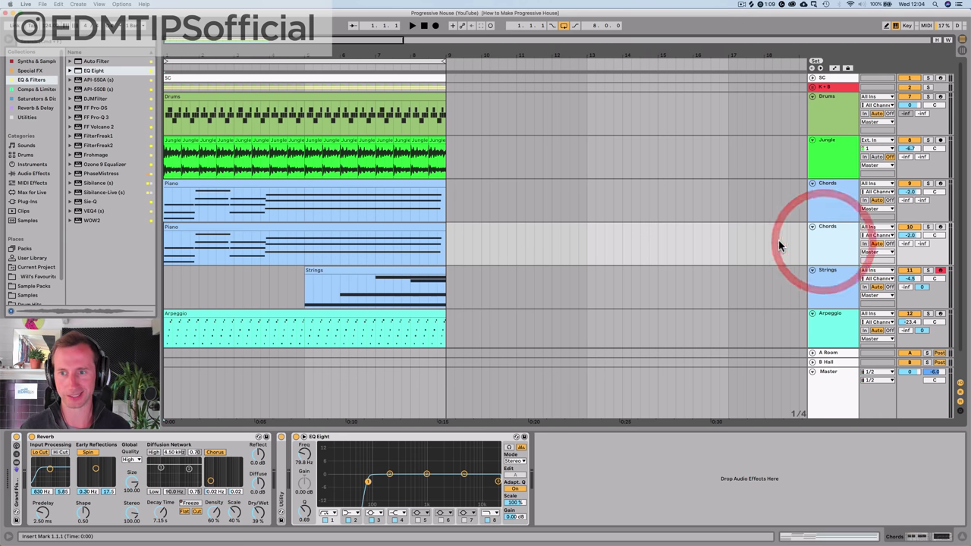
pyautogui.click(841, 254)
pyautogui.click(228, 222)
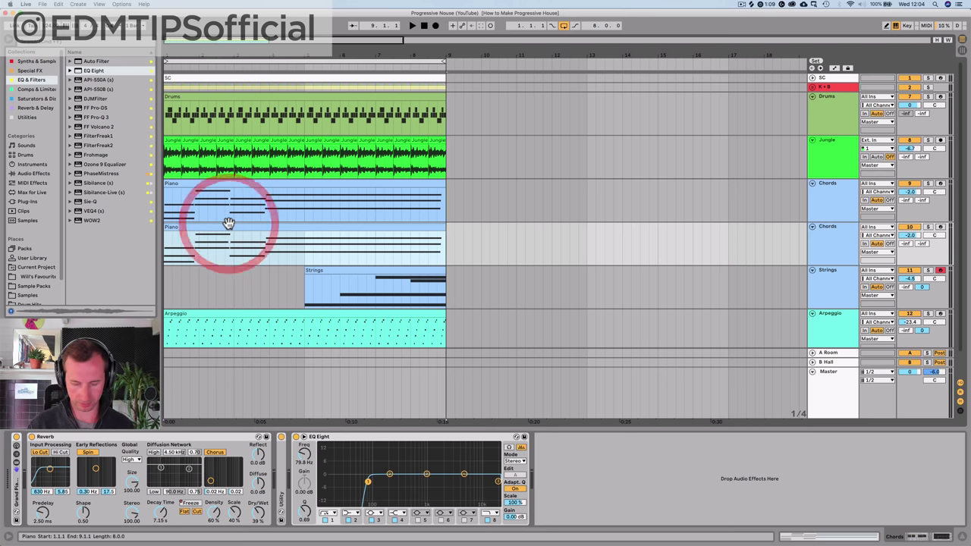
pyautogui.press('super+r')
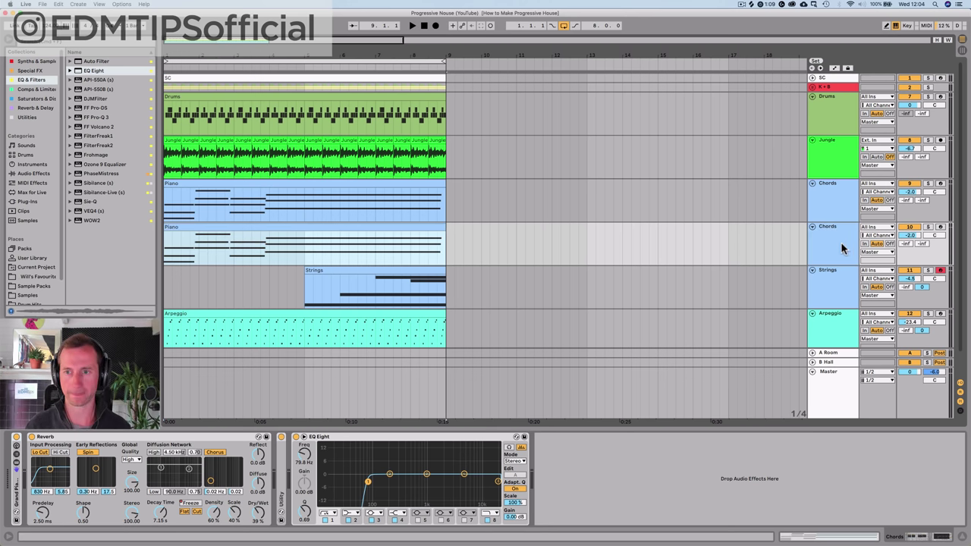
pyautogui.doubleClick(837, 236)
pyautogui.write('Piano')
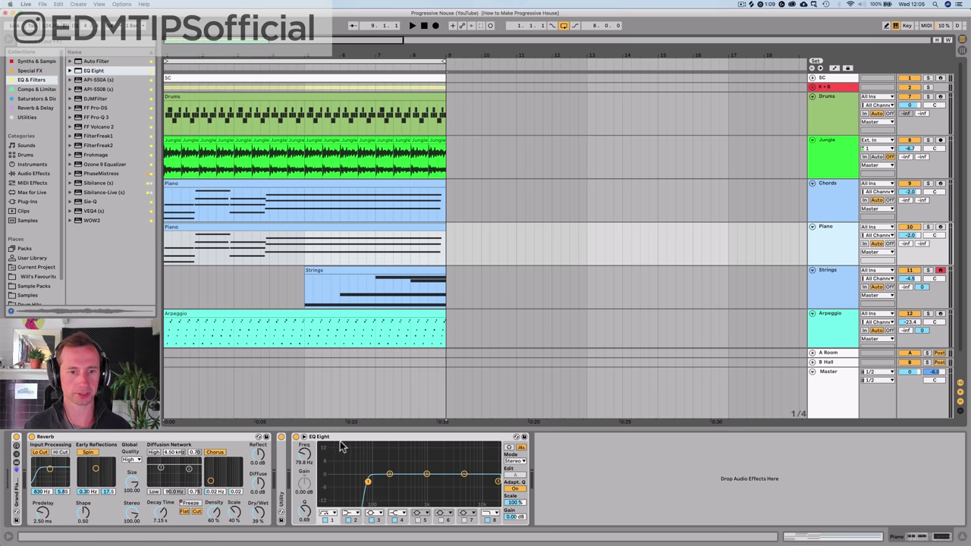
# - Delete the Reverb and Utility devices from the Piano track, keeping its EQ Eight
pyautogui.click(286, 470)
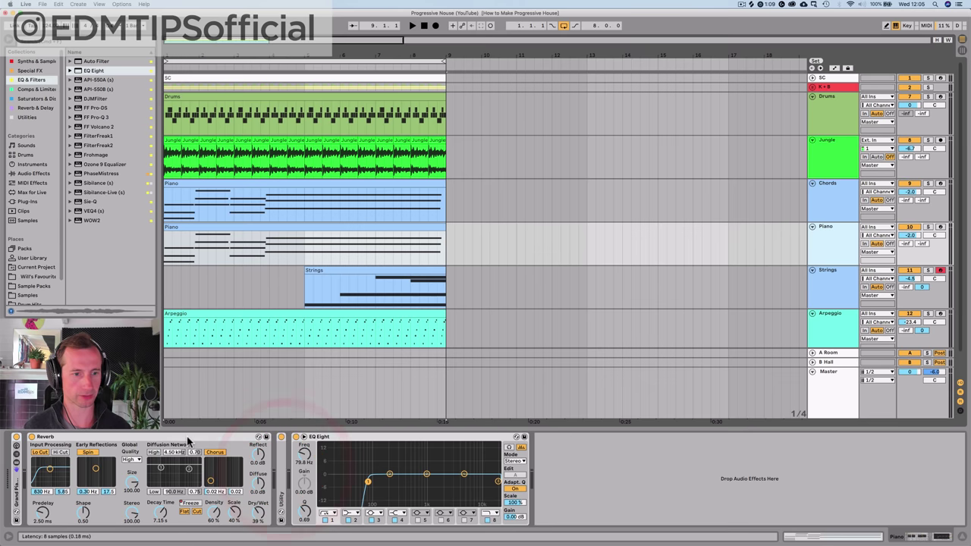
pyautogui.click(187, 436)
pyautogui.press('Delete')
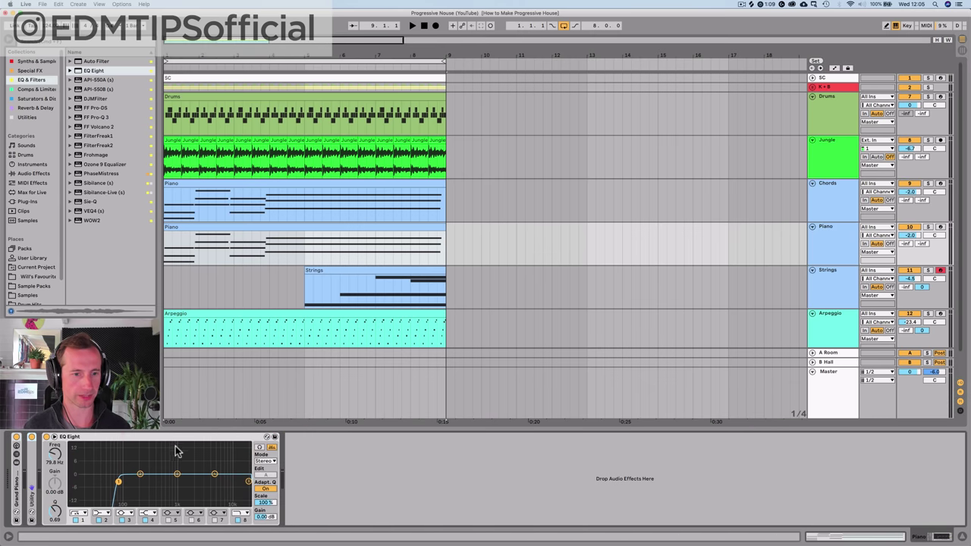
pyautogui.click(32, 468)
pyautogui.press('Delete')
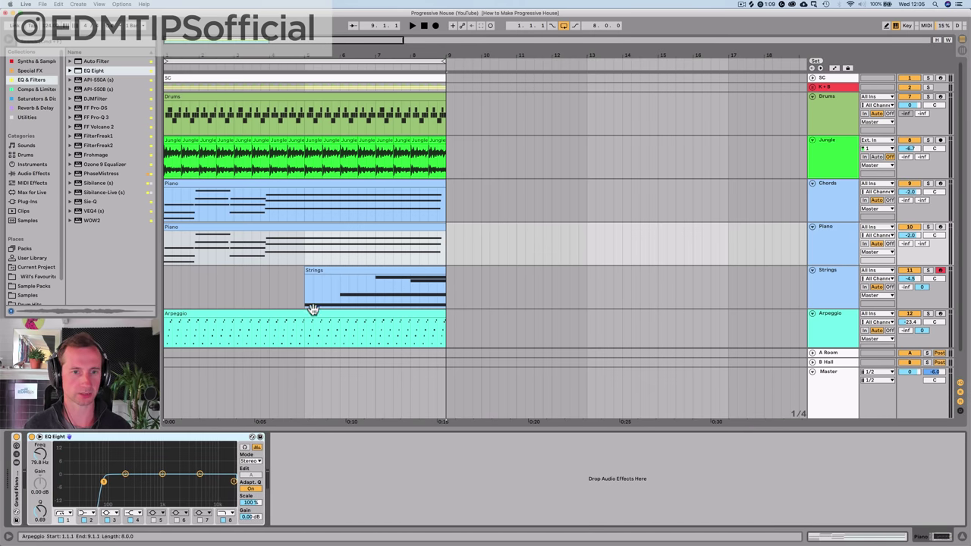
# - Open the Piano track's clip and delete all of its copied chord notes
pyautogui.doubleClick(236, 229)
pyautogui.click(210, 320)
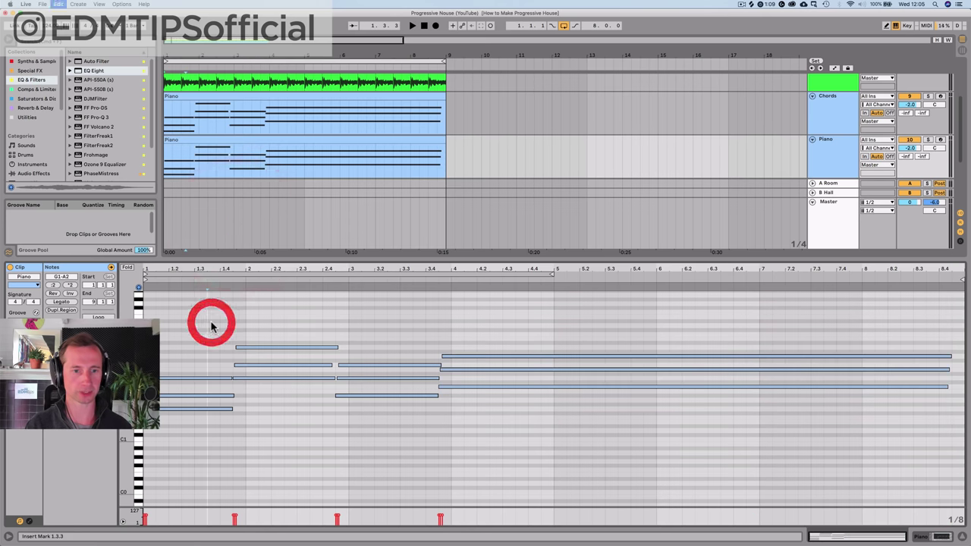
pyautogui.press('Delete')
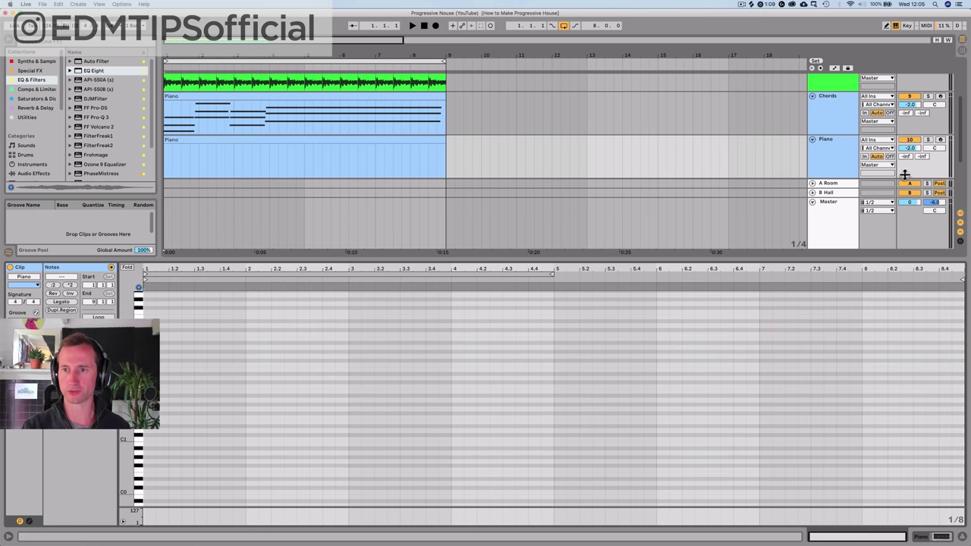
# - Arm the Piano track and record a rhythmic G2 and D3 pattern over the eight-bar loop
pyautogui.click(940, 141)
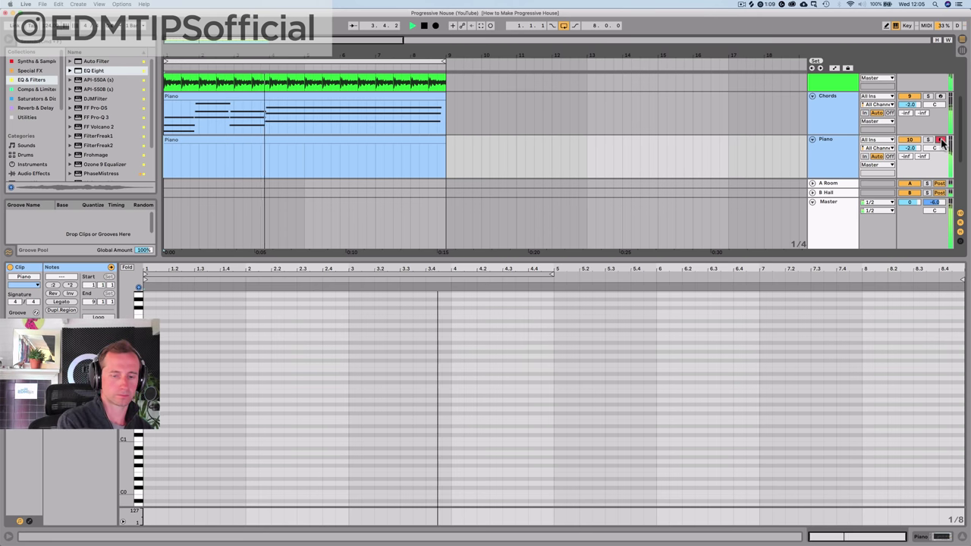
pyautogui.press('space')
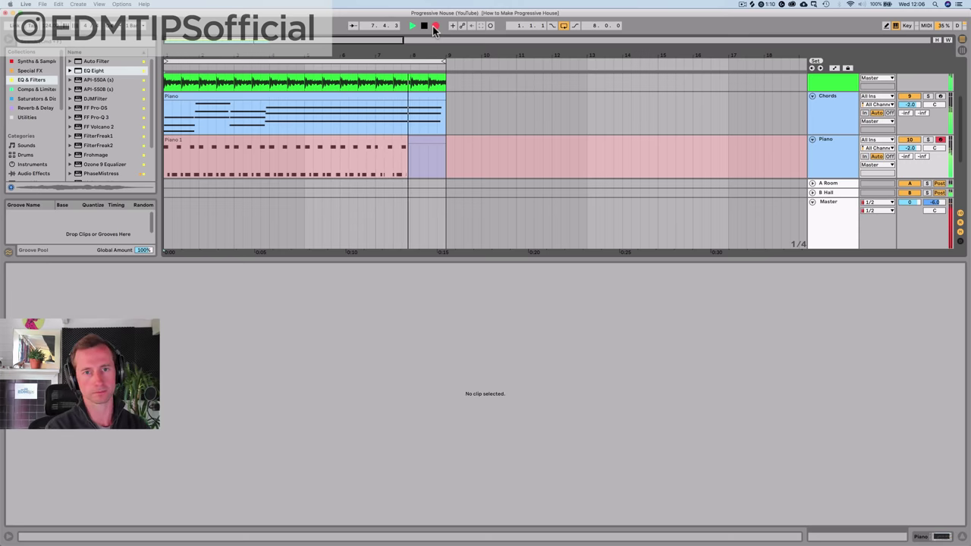
pyautogui.press('space')
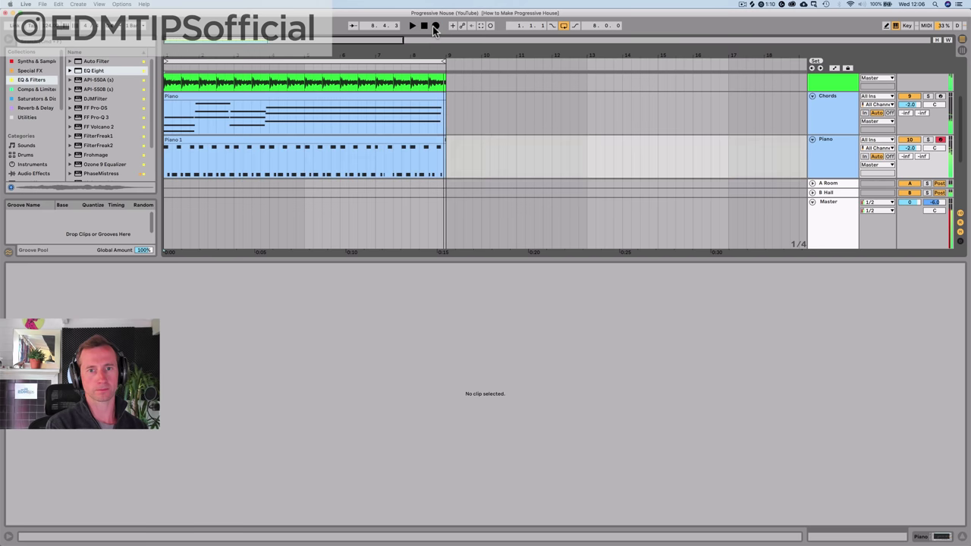
# - Trim the recorded Piano clip to bars 1 to 4 and remove the leftover piece near bar 9
pyautogui.click(305, 165)
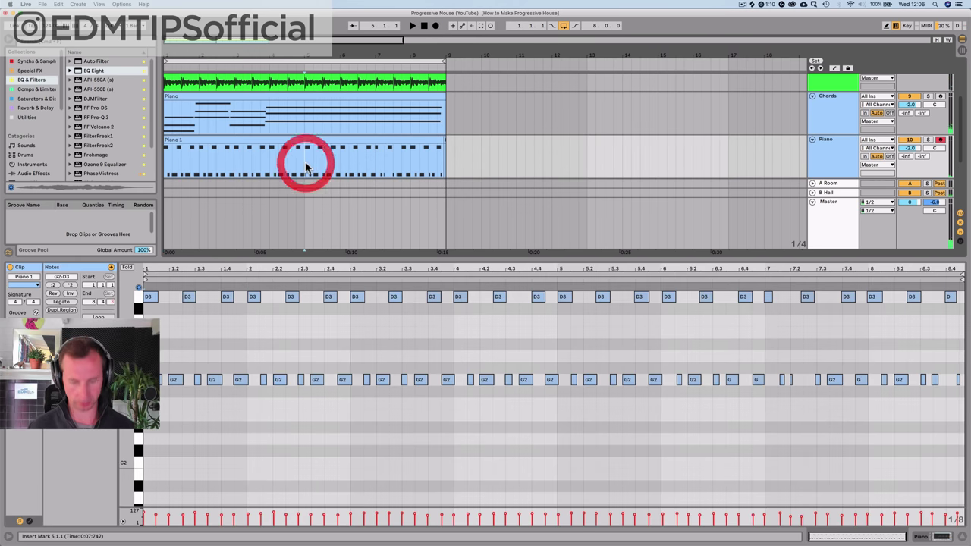
pyautogui.moveTo(328, 136); pyautogui.dragTo(296, 139)
pyautogui.click(288, 140)
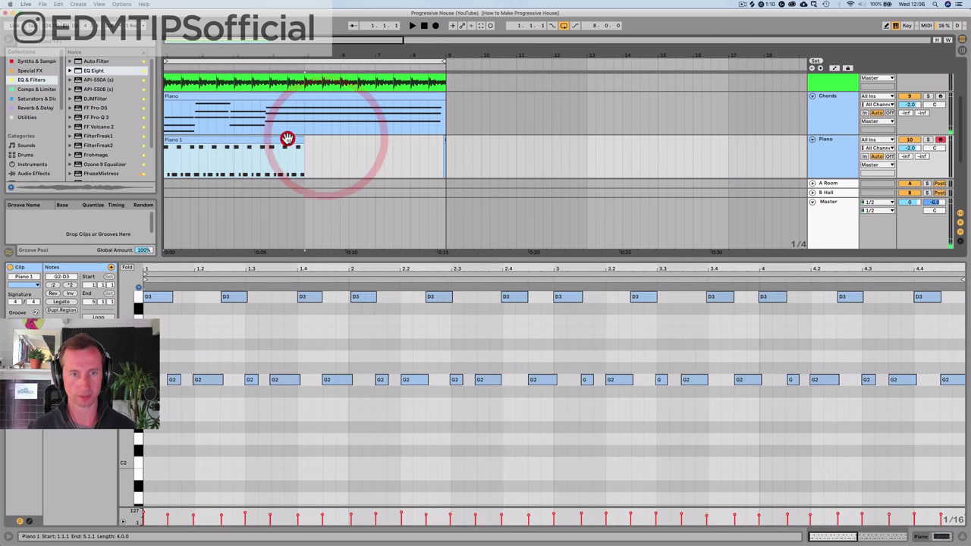
pyautogui.press('super+d')
pyautogui.click(416, 155)
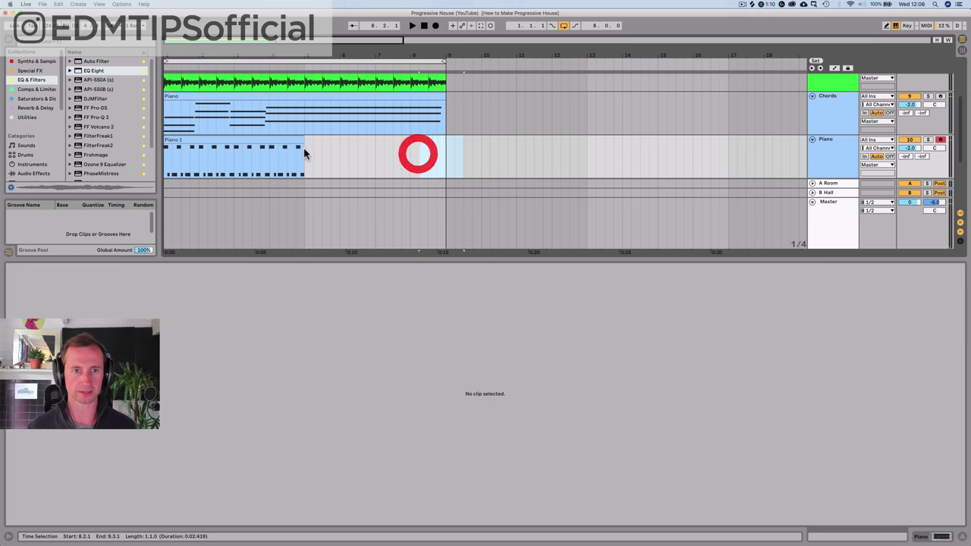
# - Quantize all notes in the four-bar Piano clip and play the loop
pyautogui.click(278, 143)
pyautogui.click(270, 326)
pyautogui.press('super+a')
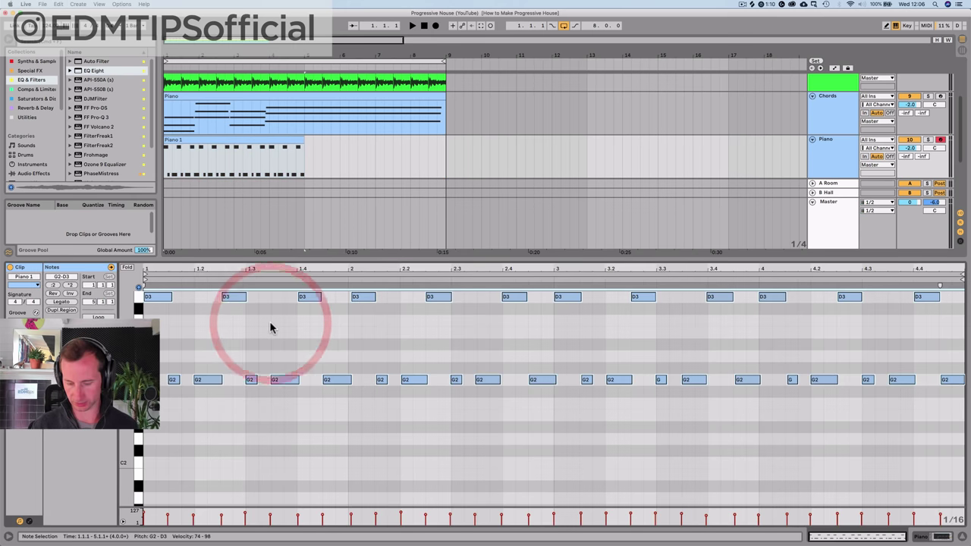
pyautogui.press('super+u')
pyautogui.press('space')
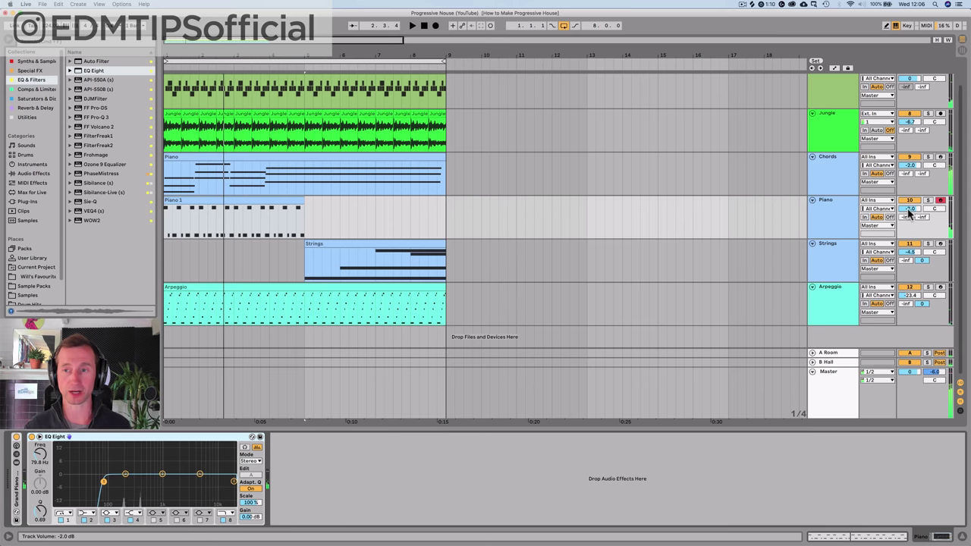
# - Set the Piano track's B Hall send to 0 dB and lower its volume to -19.7 dB, soloing it briefly to check
pyautogui.moveTo(907, 213); pyautogui.dragTo(907, 227)
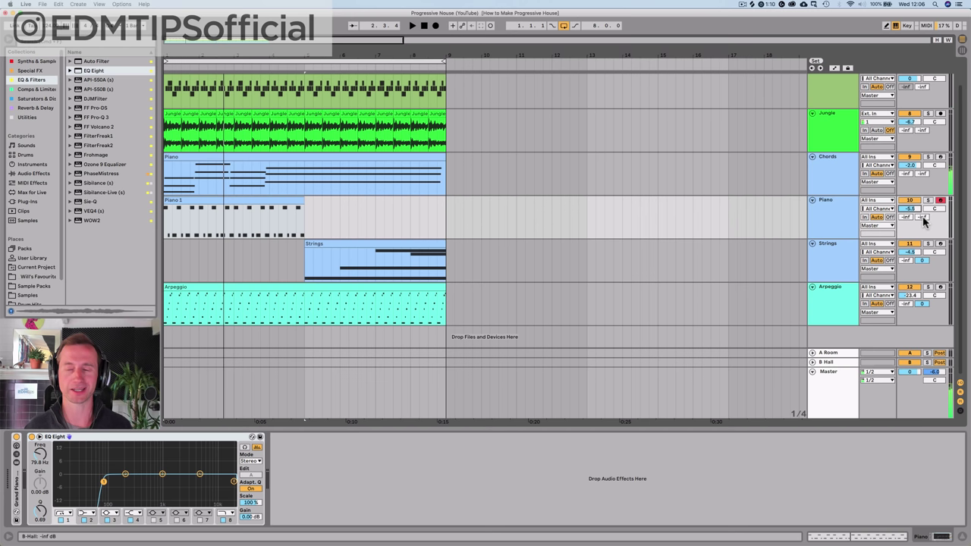
pyautogui.press('space')
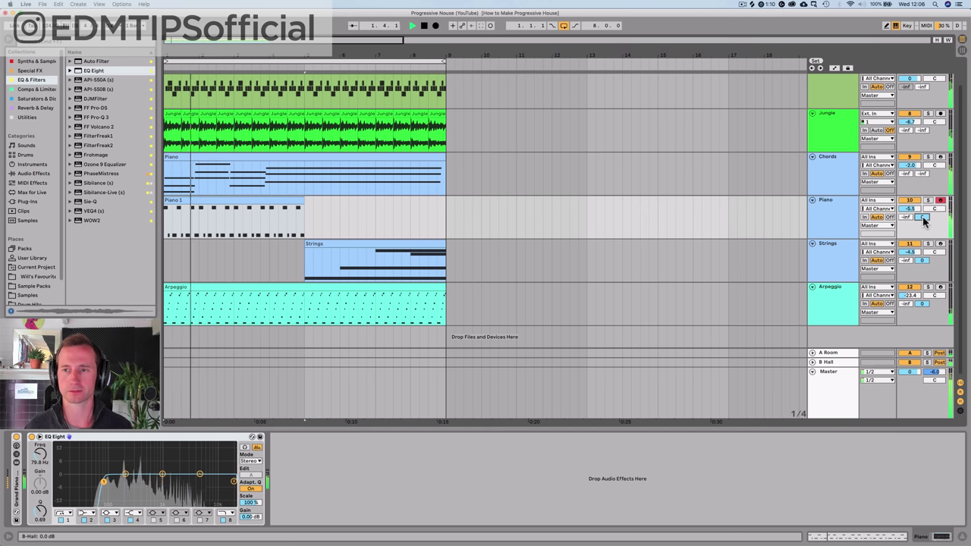
pyautogui.moveTo(909, 211); pyautogui.dragTo(910, 219)
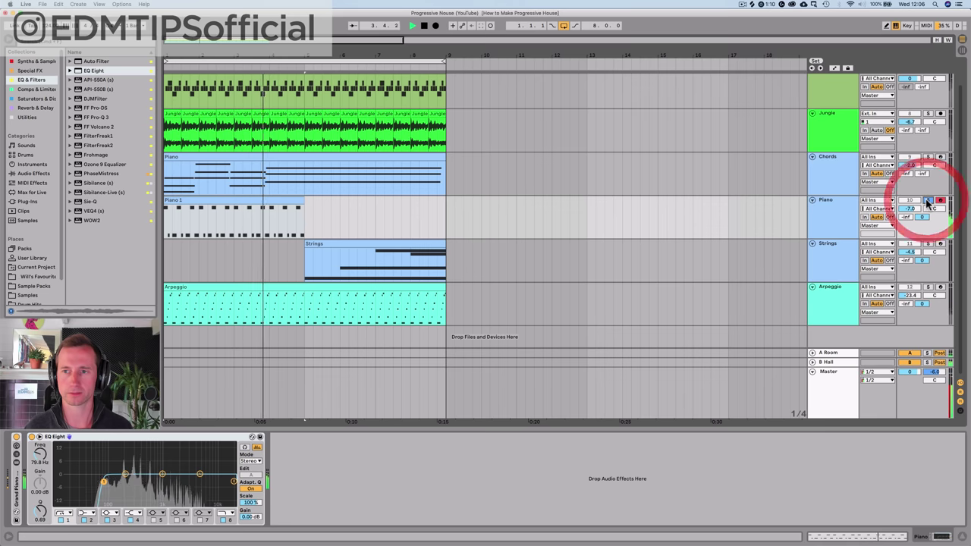
pyautogui.click(927, 200)
pyautogui.click(927, 200)
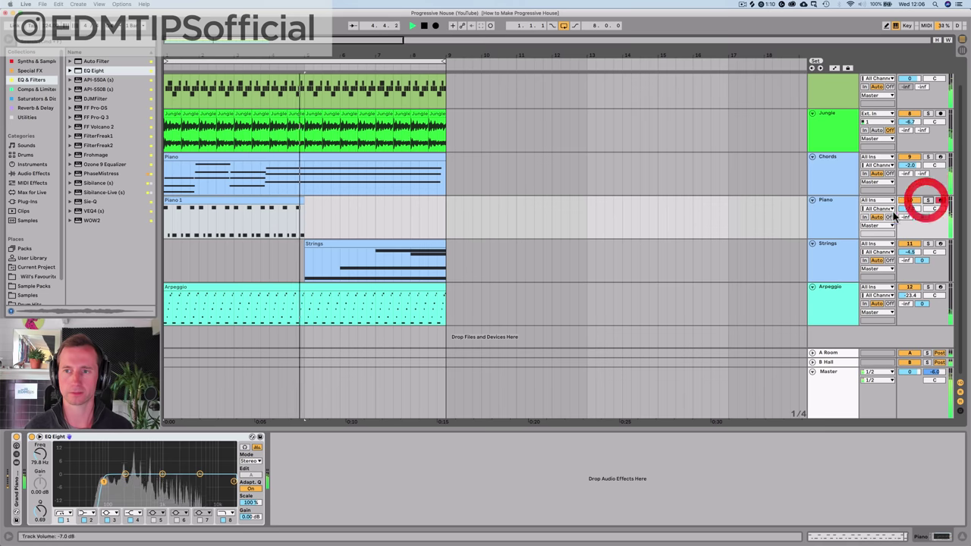
pyautogui.moveTo(907, 215); pyautogui.dragTo(907, 235)
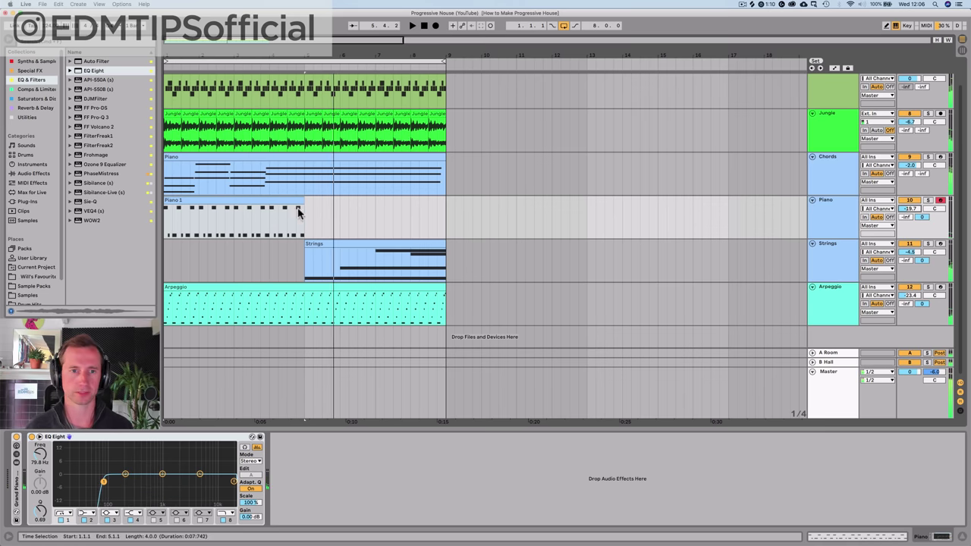
# - Duplicate the Piano clip to fill bars 5 to 8 and set the Piano track volume to -9.8 dB
pyautogui.click(258, 201)
pyautogui.hotkey('ctrl', 'd')
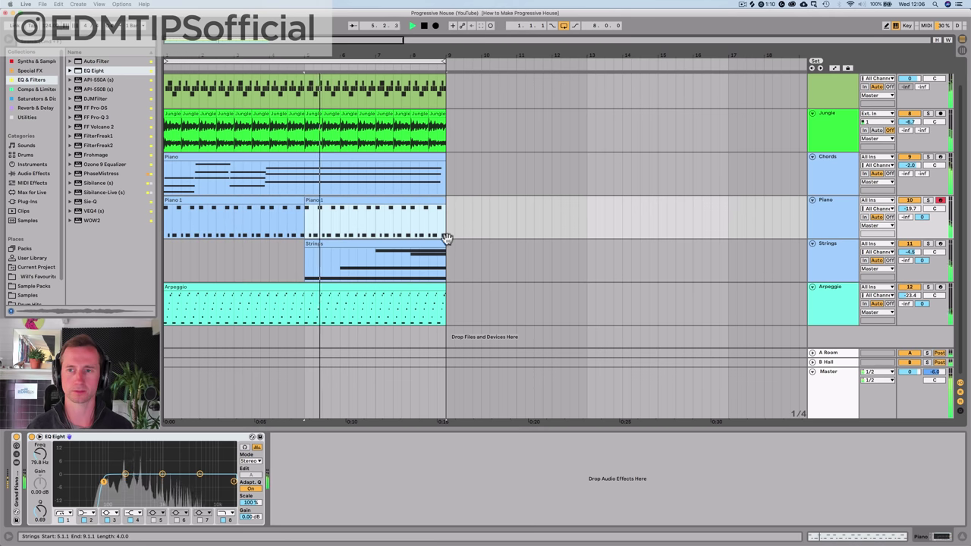
pyautogui.moveTo(908, 209); pyautogui.dragTo(909, 196)
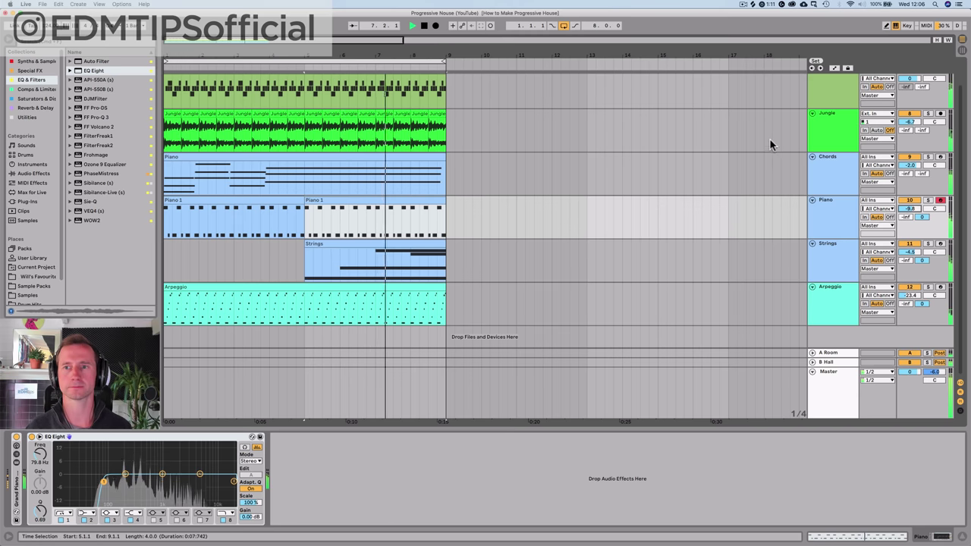
# - Raise the volume of the LINN clap chain in the Drums rack while the loop plays
pyautogui.scroll(2, 769, 138)
pyautogui.click(841, 113)
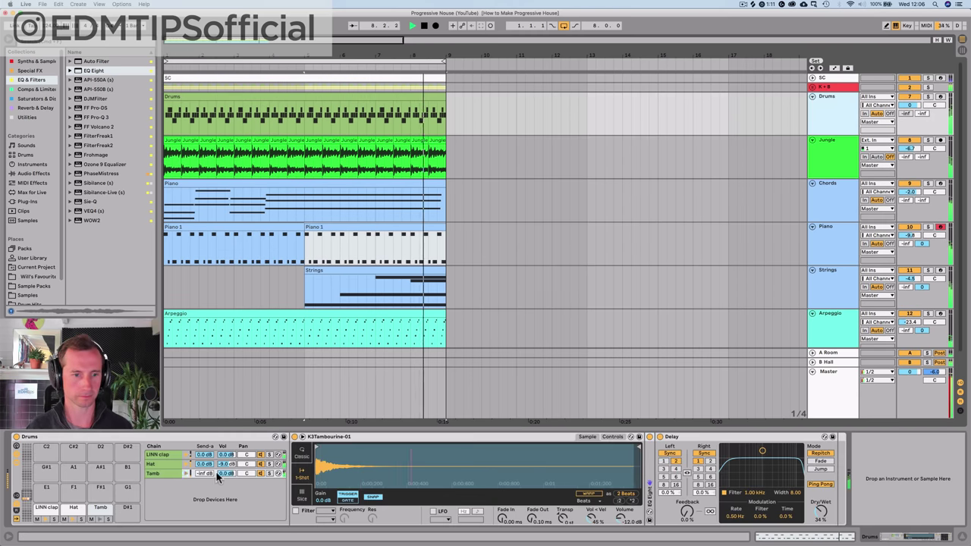
pyautogui.moveTo(226, 455); pyautogui.dragTo(226, 443)
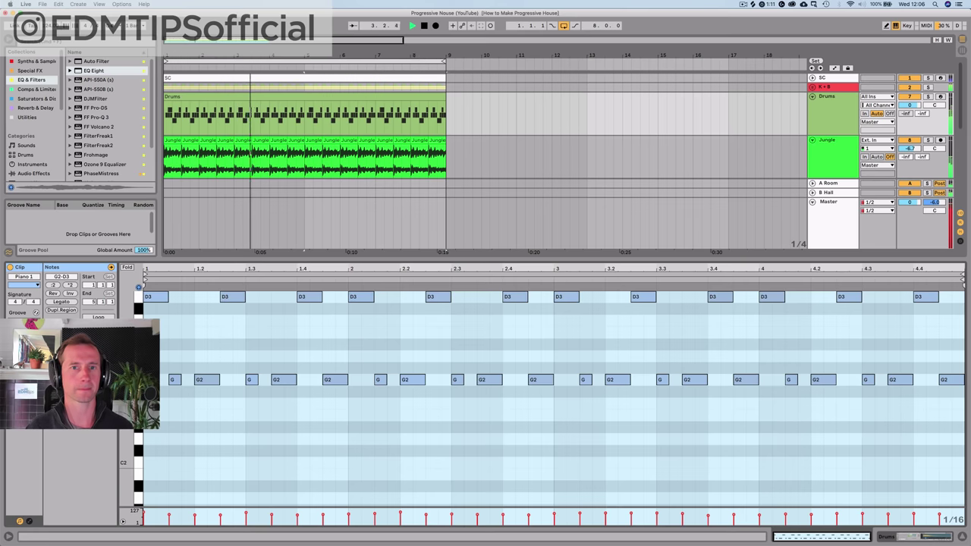
# - Enlarge the main view above the detail area and raise the Strings track volume to -3.3 dB
pyautogui.press('Tab')
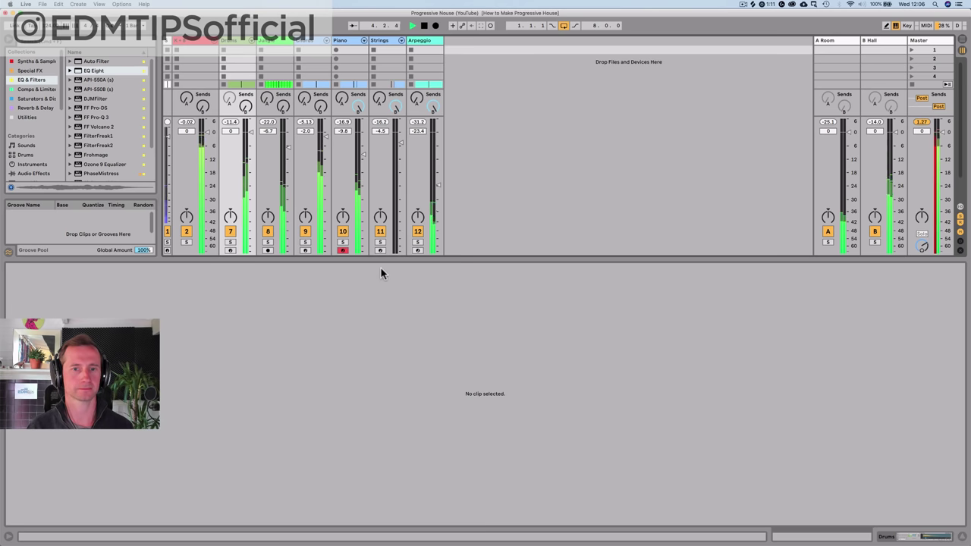
pyautogui.moveTo(440, 257); pyautogui.dragTo(448, 430)
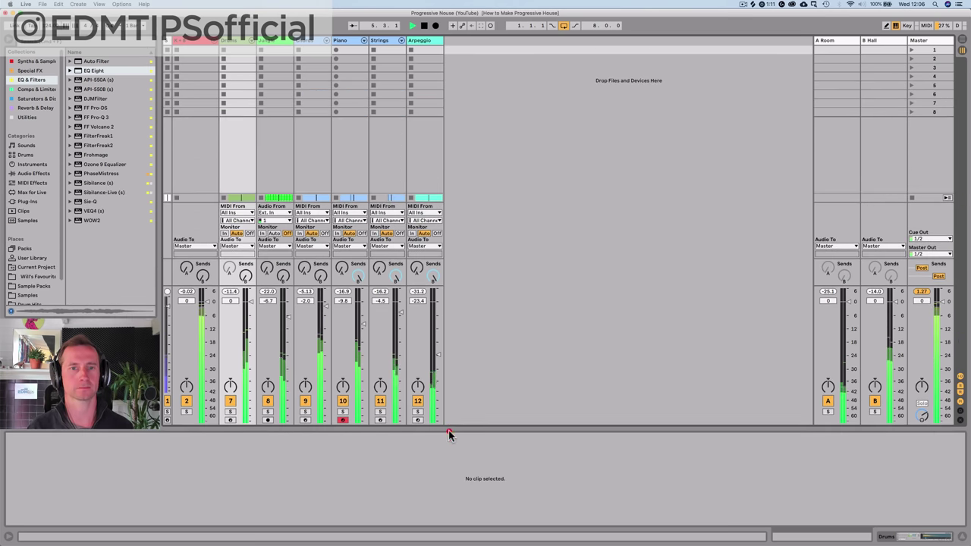
pyautogui.press('Tab')
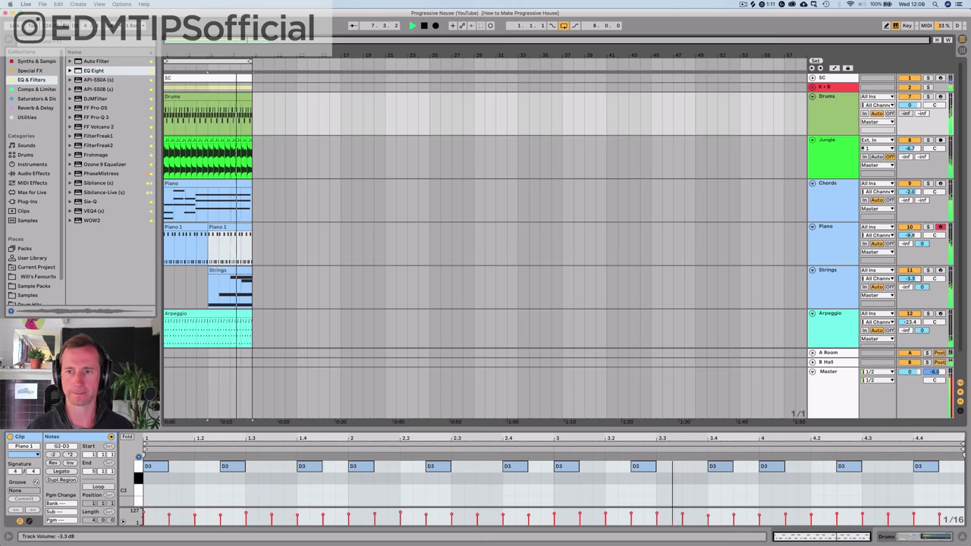
# - Add EQ Eight to the Strings track, raise its low-cut frequency during playback from bar 5, and collapse the device
pyautogui.click(833, 295)
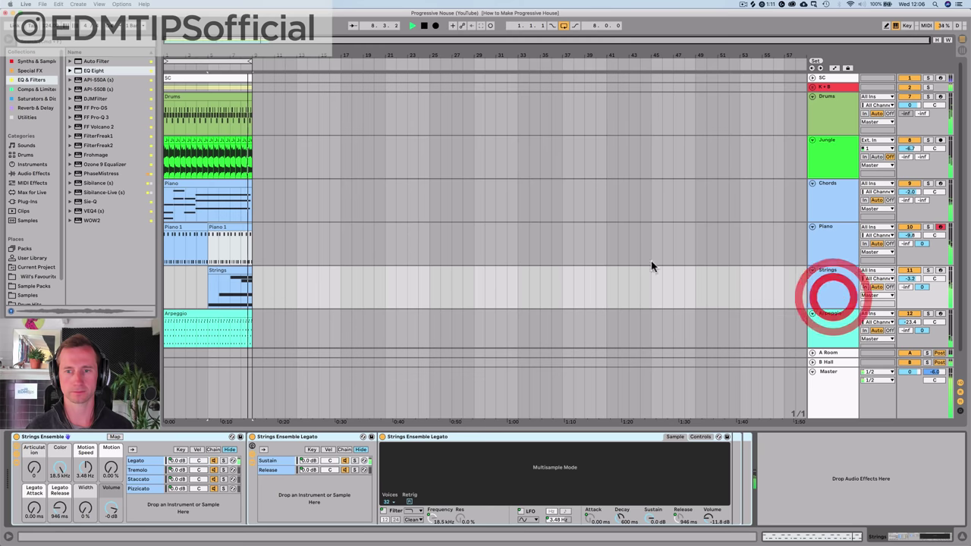
pyautogui.moveTo(751, 453); pyautogui.dragTo(780, 468)
pyautogui.click(203, 291)
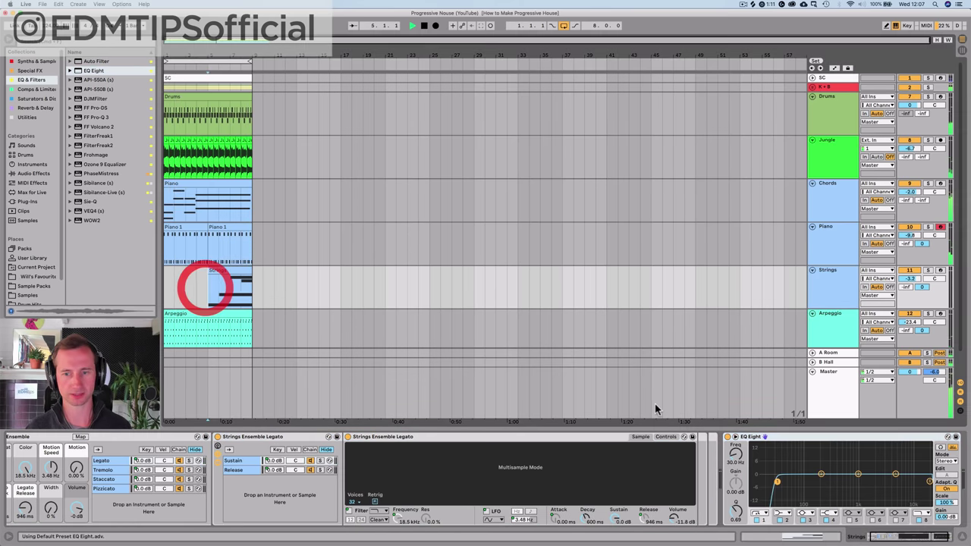
pyautogui.press('space')
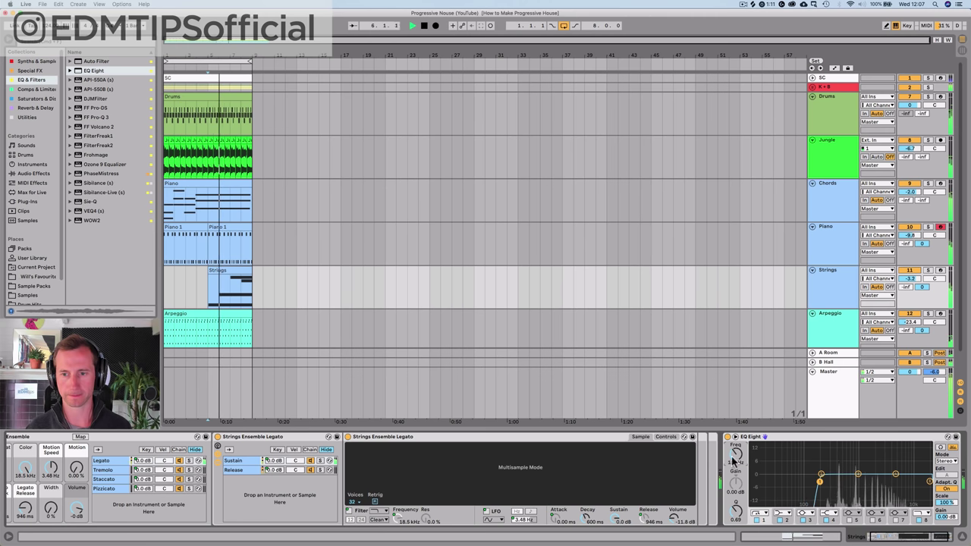
pyautogui.click(777, 437)
pyautogui.press('Delete')
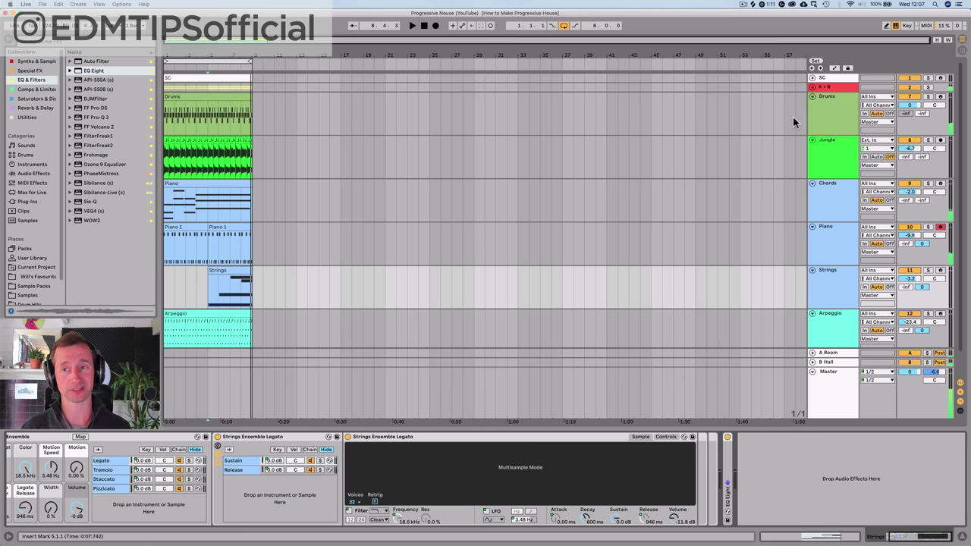
# - Fold the Drums, Jungle and Chords tracks in the arrangement
pyautogui.click(813, 96)
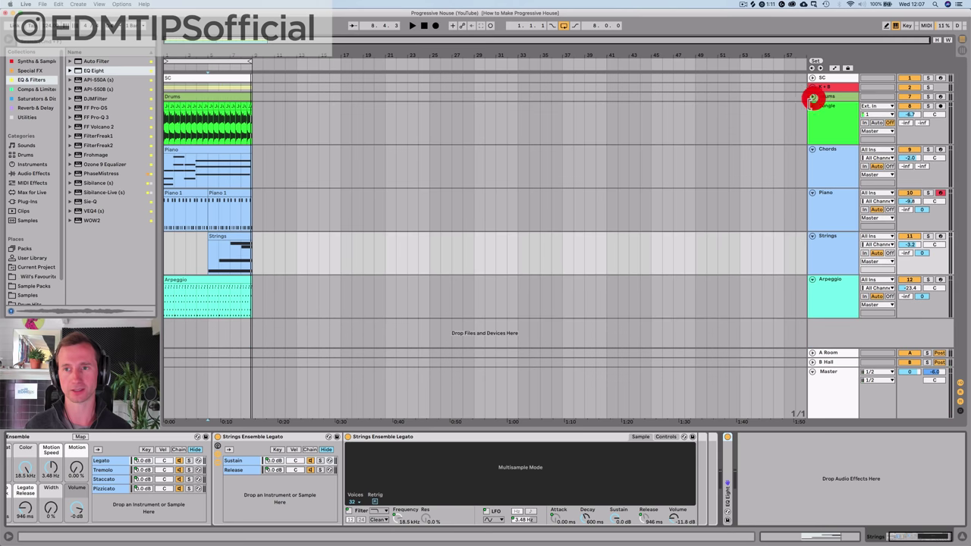
pyautogui.click(812, 106)
pyautogui.click(812, 115)
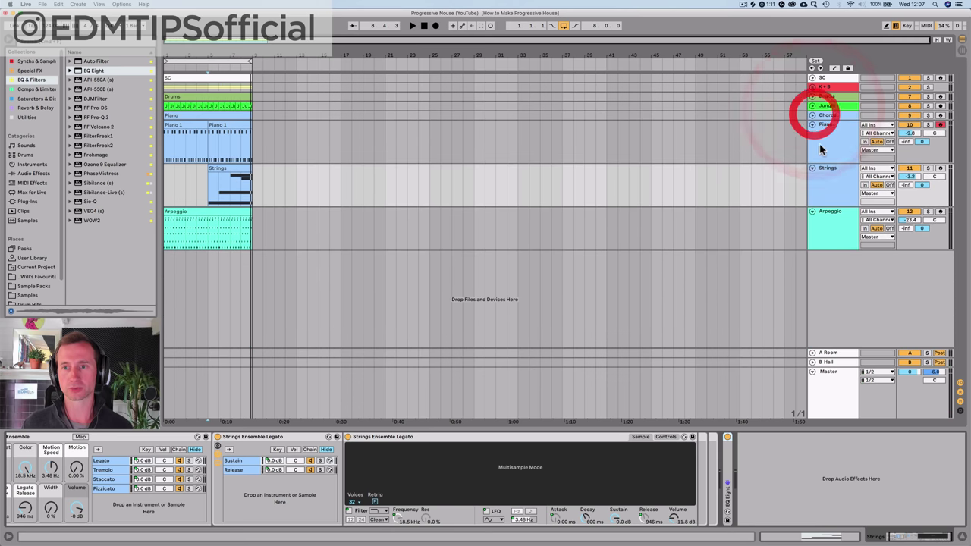
# - Insert an audio track directly below Strings and delete the mistakenly added MIDI track
pyautogui.click(834, 203)
pyautogui.press('super+shift+t')
pyautogui.click(828, 213)
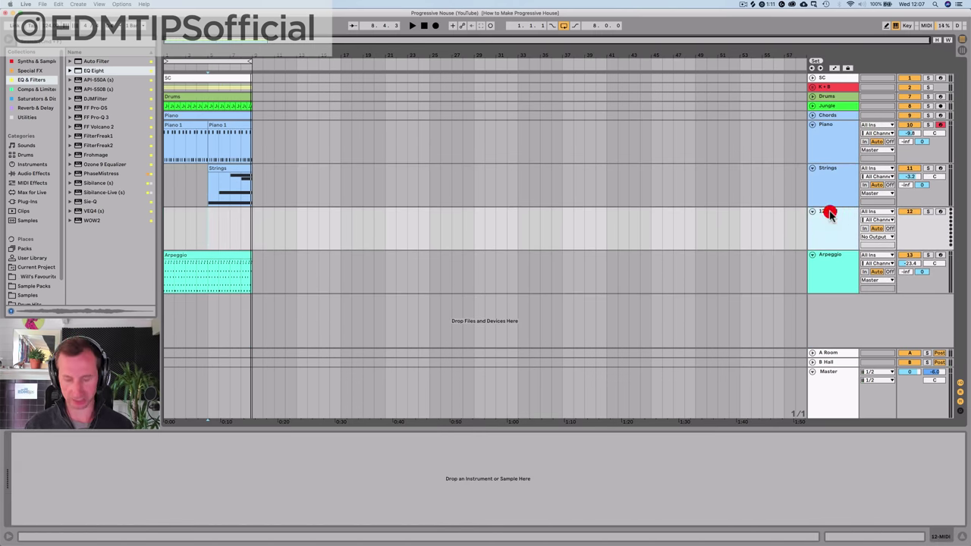
pyautogui.click(830, 194)
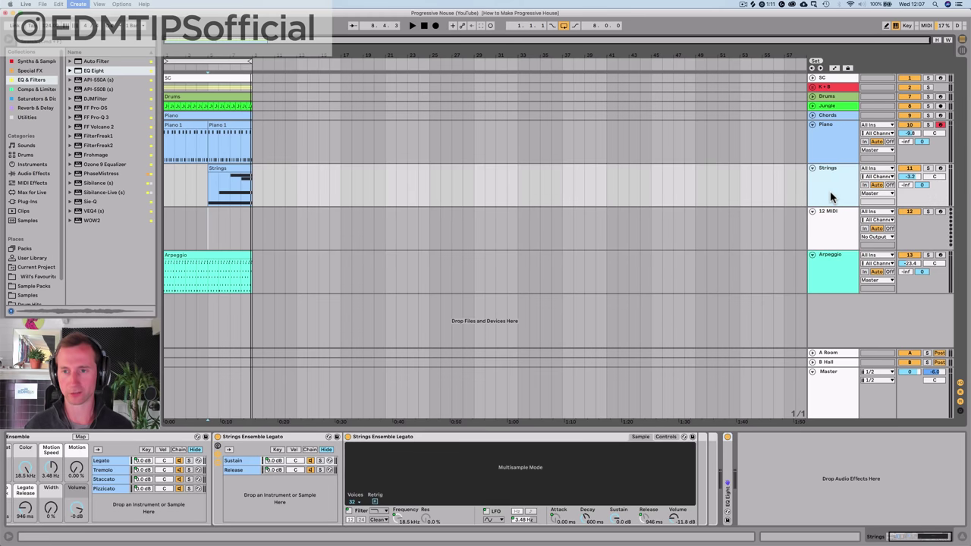
pyautogui.press('super+t')
pyautogui.click(826, 269)
pyautogui.press('Delete')
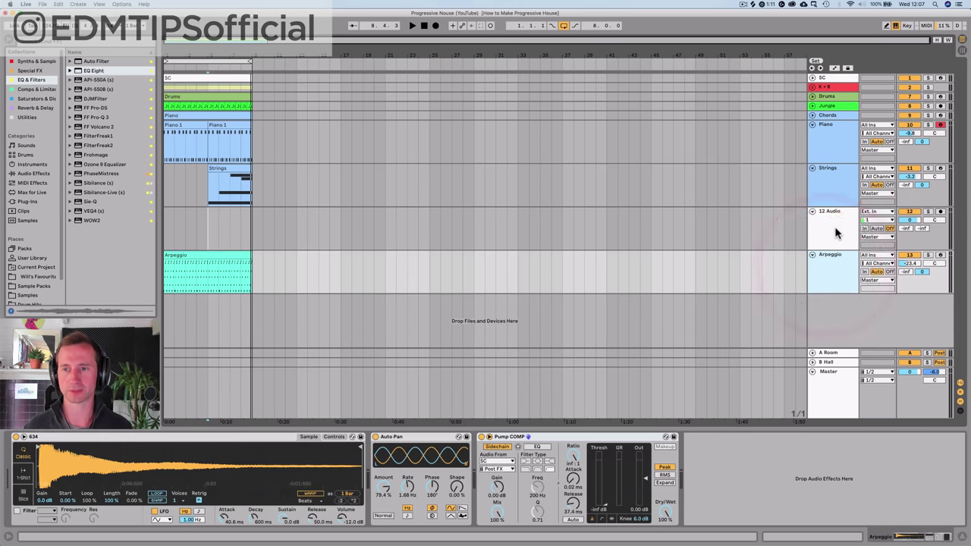
# - Arm the new audio track with monitoring off and record a vocal take from bar 6 to the end of bar 8
pyautogui.click(834, 226)
pyautogui.click(939, 213)
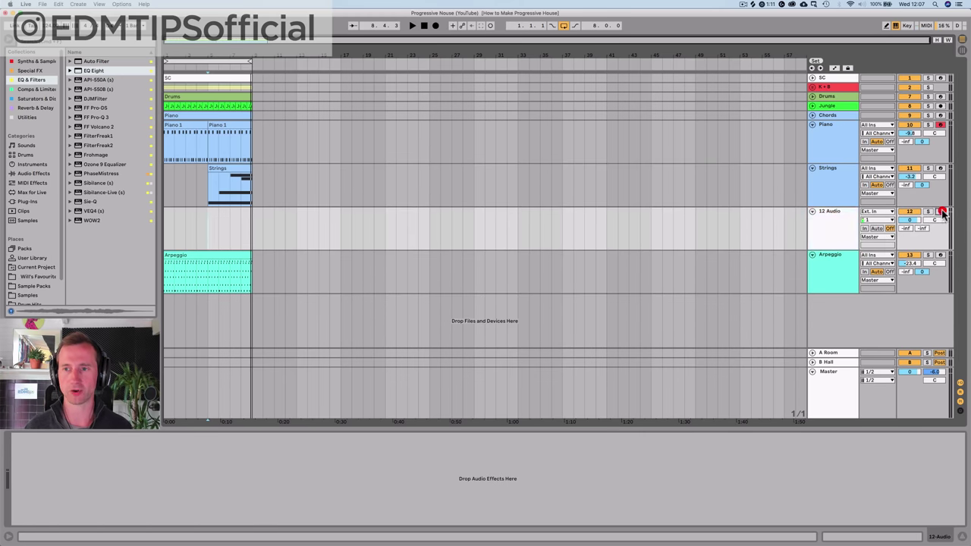
pyautogui.click(890, 229)
pyautogui.press('space')
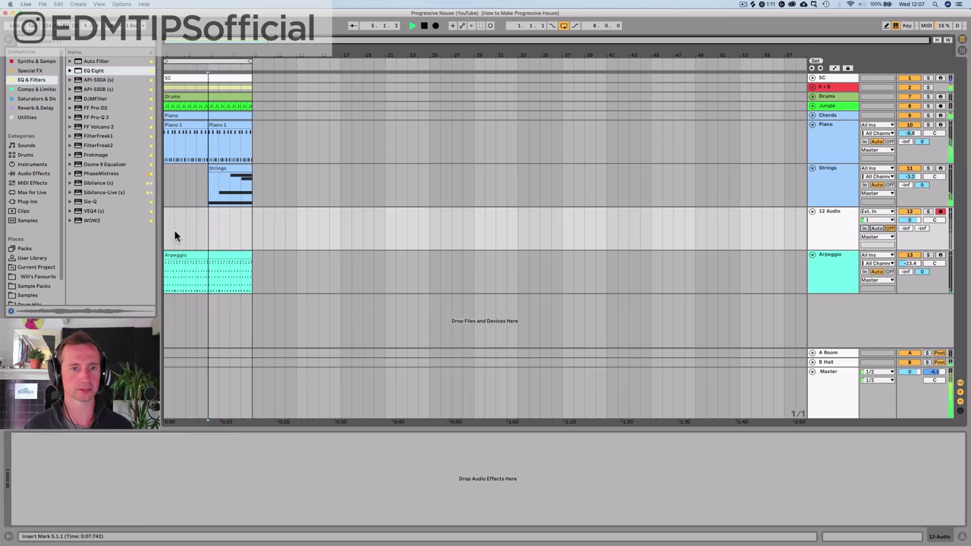
pyautogui.click(436, 26)
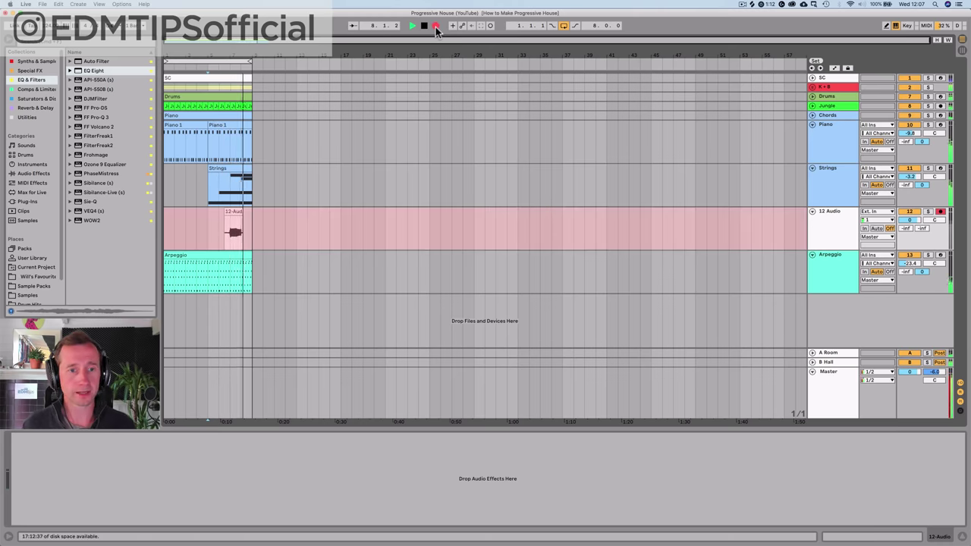
pyautogui.press('space')
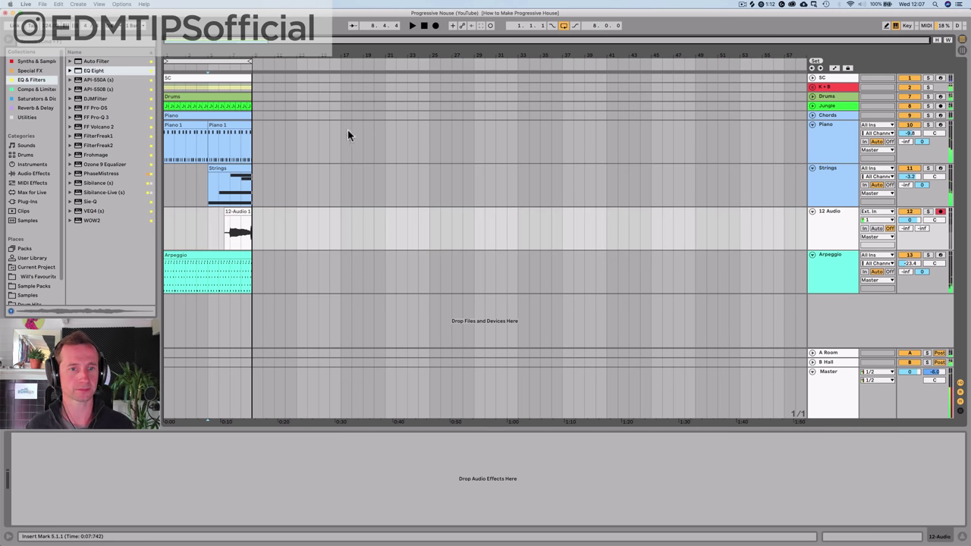
# - Trim the recorded vocal clip by deleting everything before bar 7, checking it in playback
pyautogui.moveTo(250, 54); pyautogui.dragTo(383, 54)
pyautogui.click(342, 236)
pyautogui.press('space')
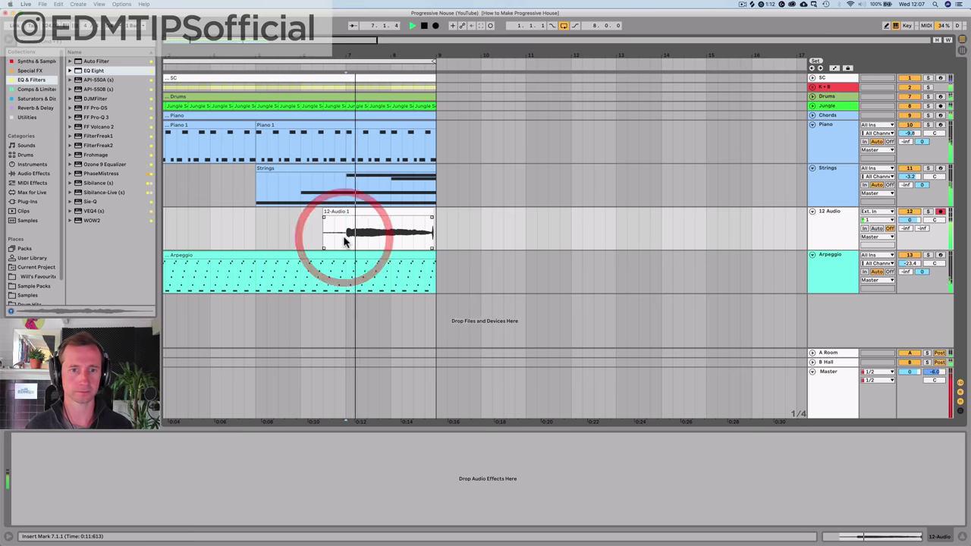
pyautogui.moveTo(345, 237); pyautogui.dragTo(315, 229)
pyautogui.press('Delete')
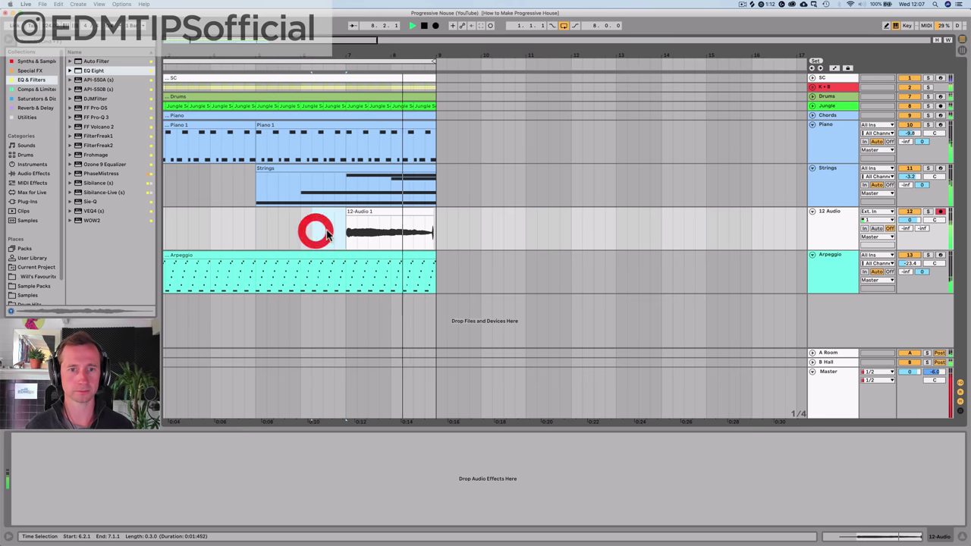
pyautogui.press('space')
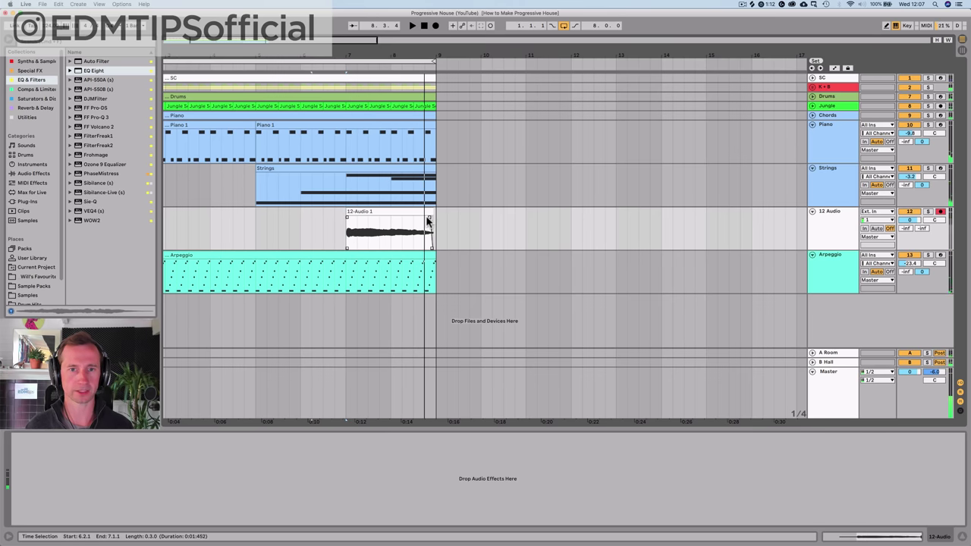
# - Set the vocal clip's warp mode to Complex Pro and its formants to 55.47, soloing its track to hear it
pyautogui.doubleClick(417, 219)
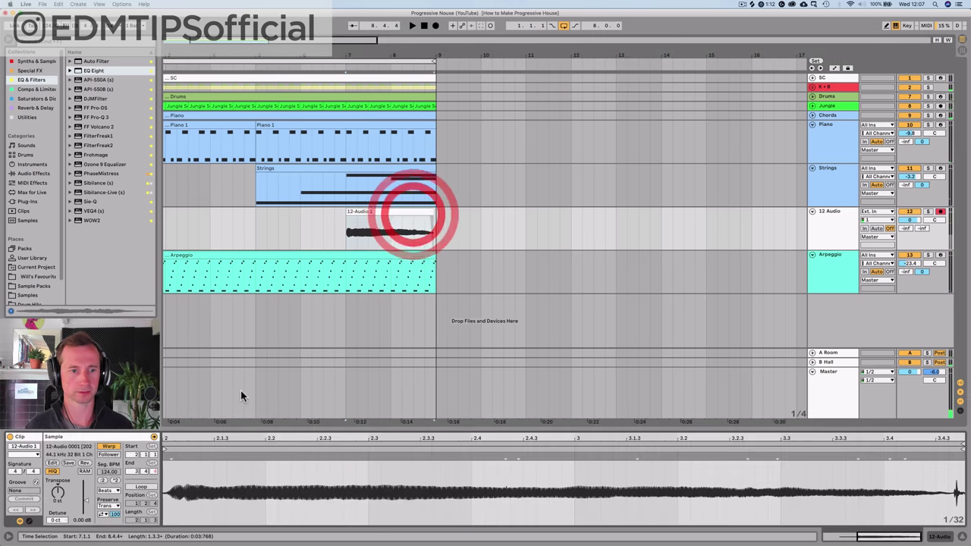
pyautogui.click(108, 492)
pyautogui.click(113, 535)
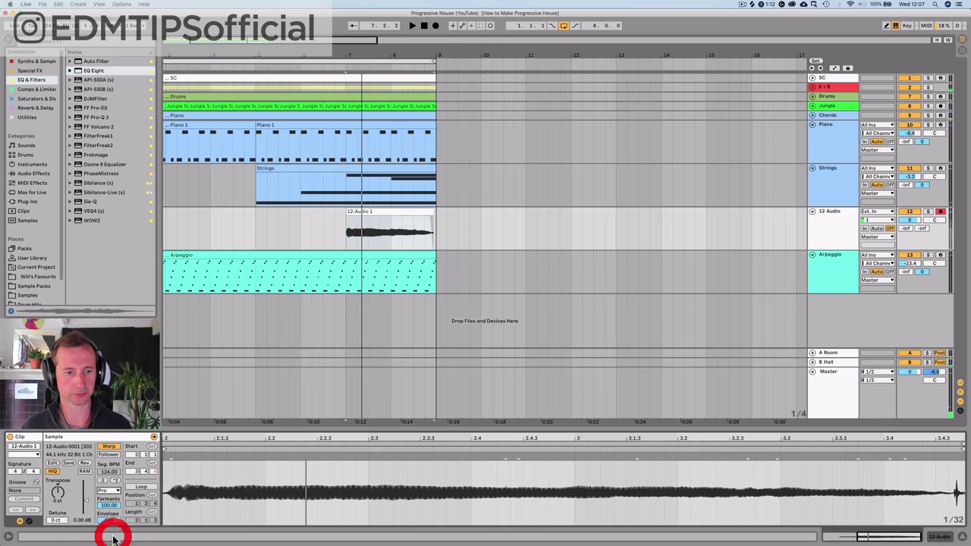
pyautogui.press('space')
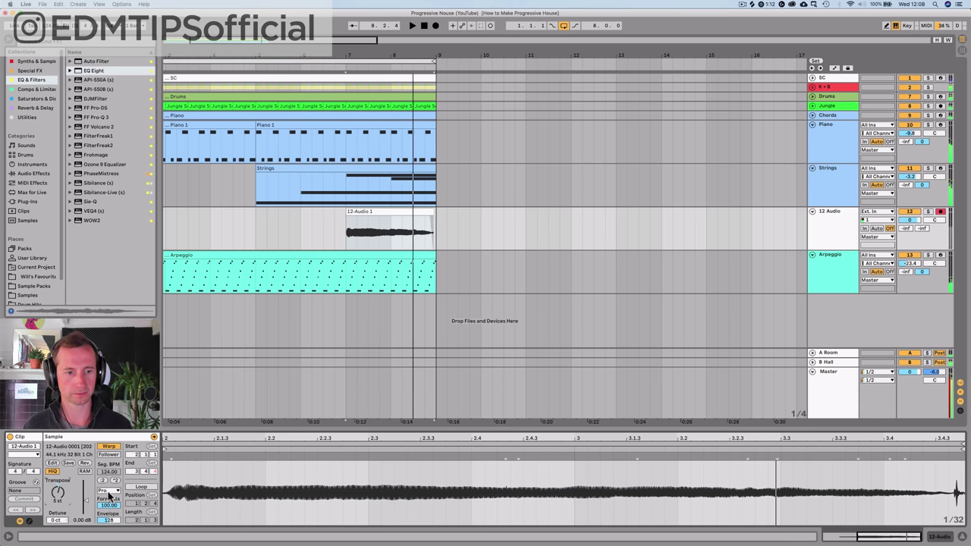
pyautogui.click(927, 211)
# - Lengthen the vocal clip's fade-out slightly and rename its track Vocal
pyautogui.click(344, 237)
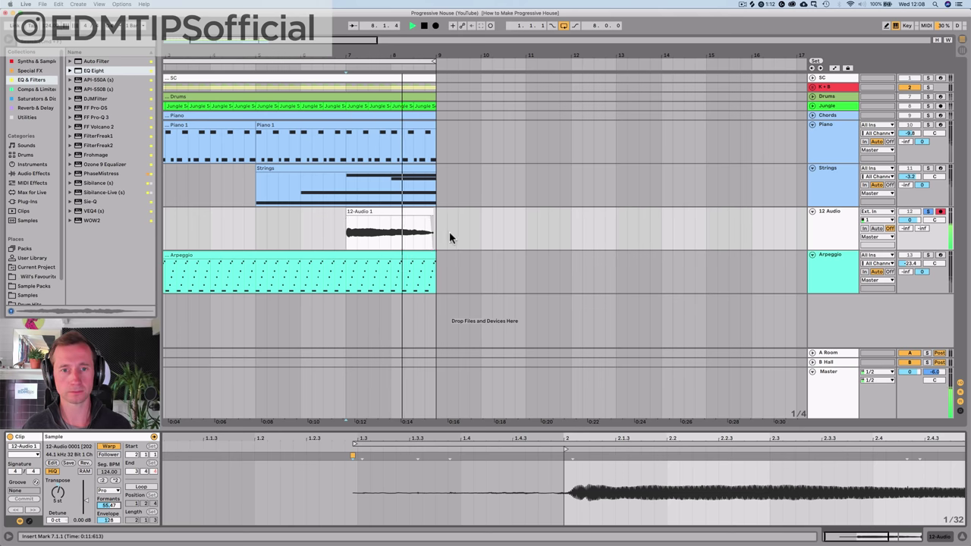
pyautogui.moveTo(429, 218); pyautogui.dragTo(423, 218)
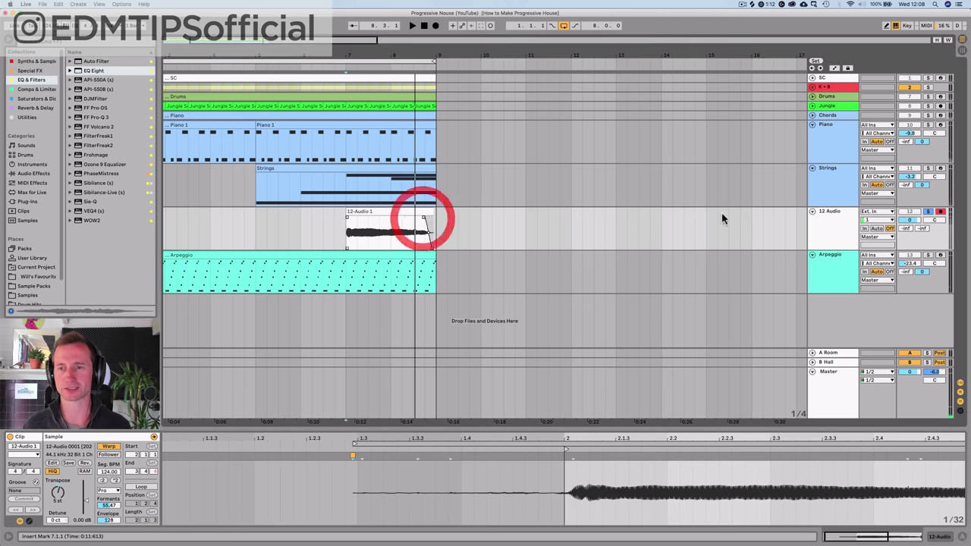
pyautogui.click(843, 225)
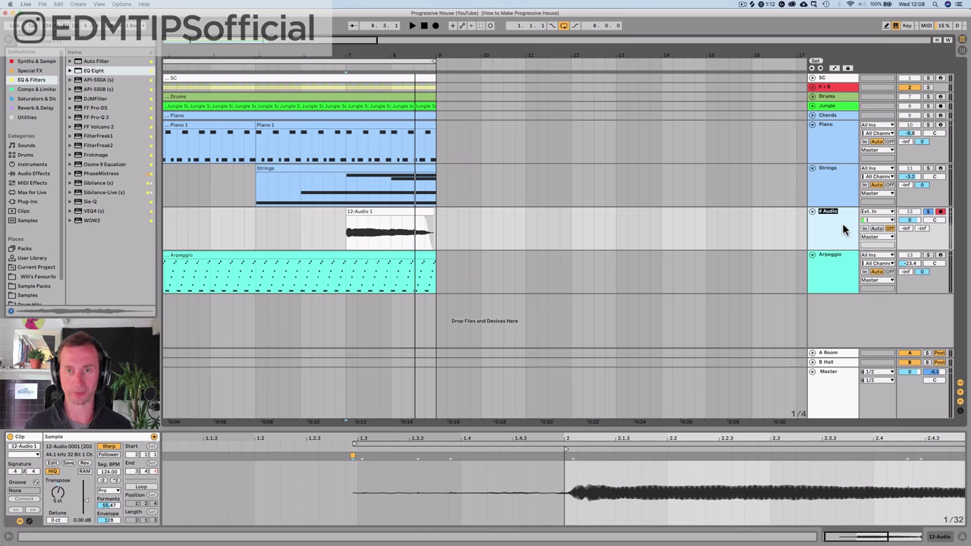
pyautogui.press('space')
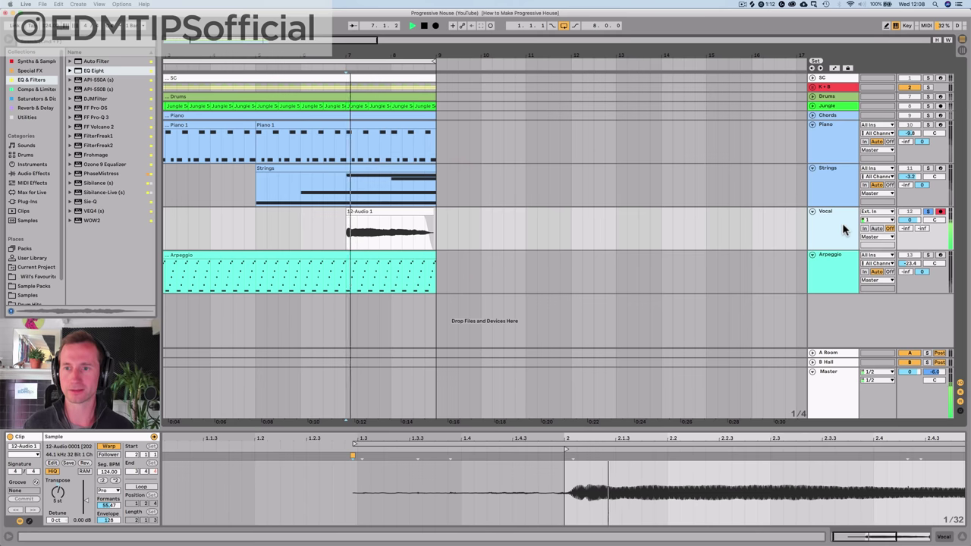
# - Add EQ Eight from the EQ & Filters collection to the Vocal track and play the soloed clip through it
pyautogui.click(840, 224)
pyautogui.press('space')
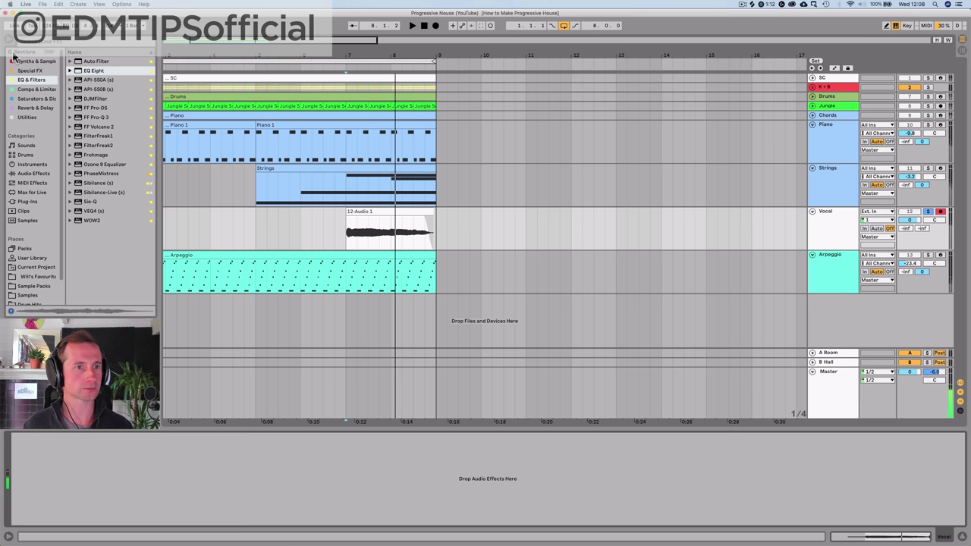
pyautogui.click(39, 95)
pyautogui.click(35, 80)
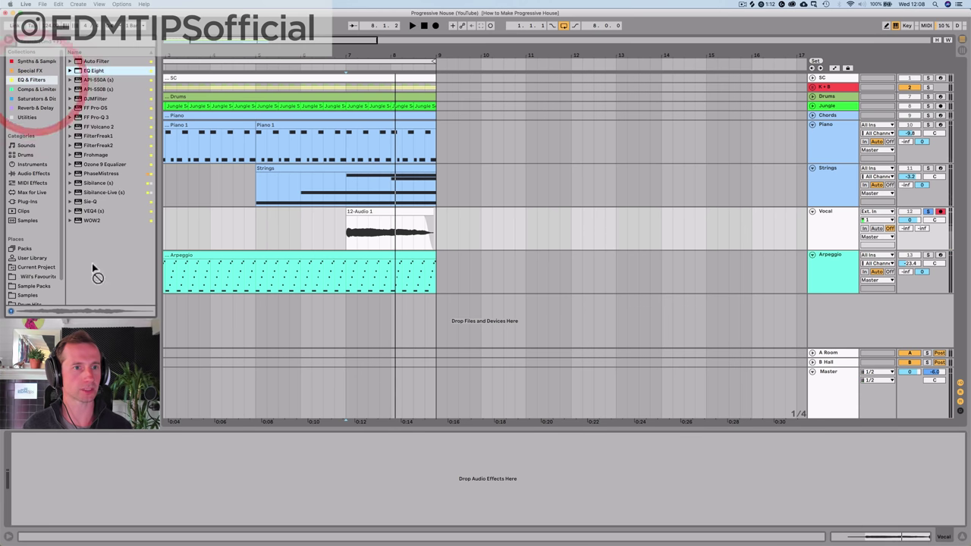
pyautogui.moveTo(68, 479); pyautogui.dragTo(67, 480)
pyautogui.press('space')
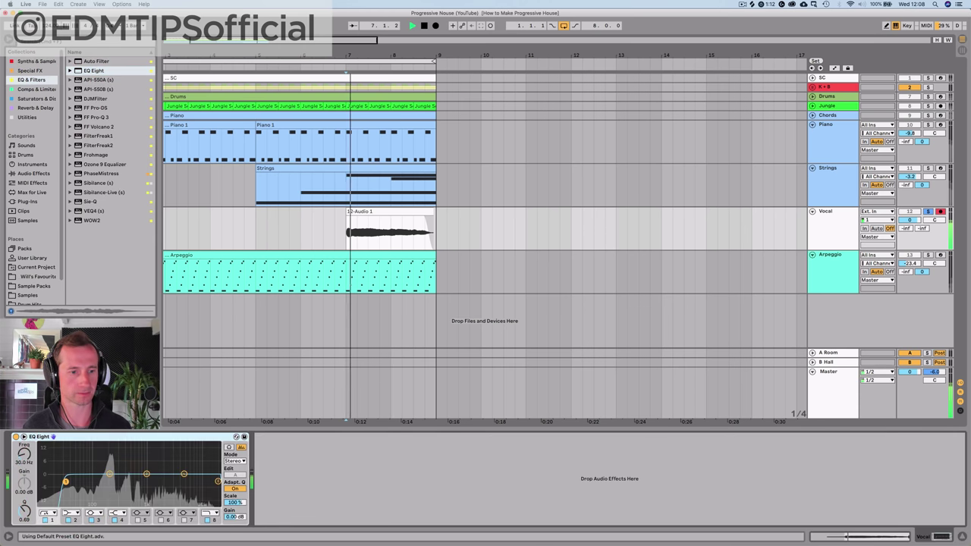
# - Cut the lows on the Vocal track's EQ Eight and set band 3 to -4.09 dB at 235 Hz
pyautogui.moveTo(149, 482)
pyautogui.mouseDown()
pyautogui.moveTo(97, 483)
pyautogui.moveTo(142, 482)
pyautogui.mouseUp()
pyautogui.press('space')
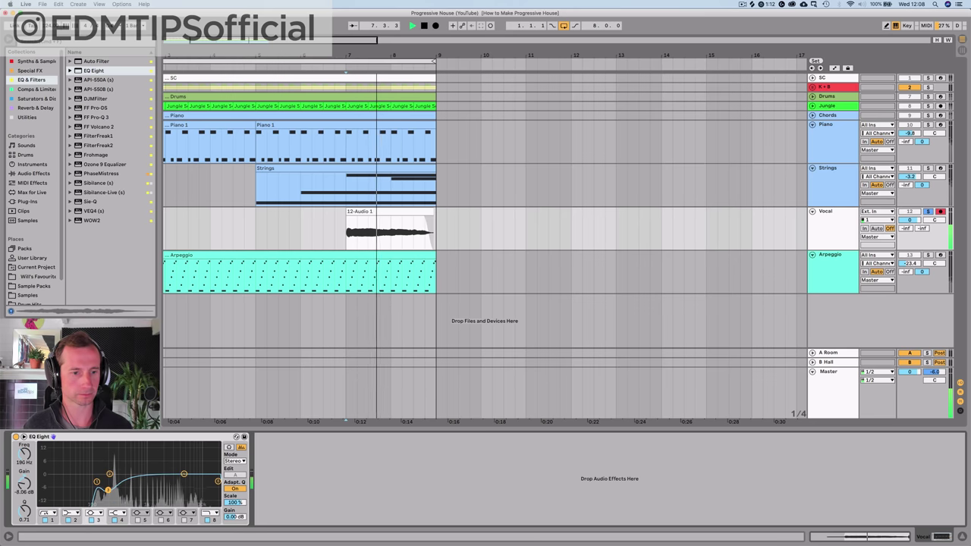
pyautogui.press('space')
pyautogui.press('space')
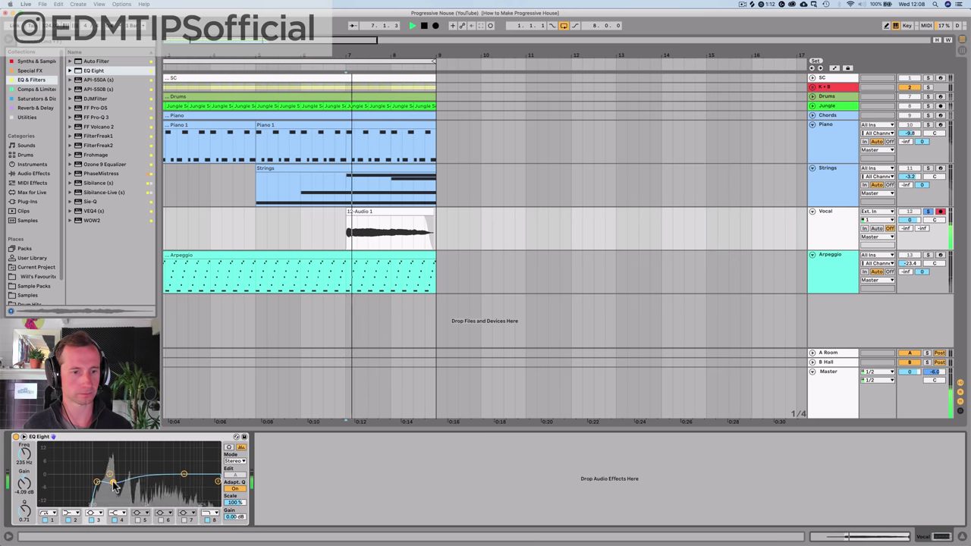
# - Set the Vocal track's B Hall send to -7.8 dB, unsolo the track and play it with the full mix
pyautogui.moveTo(922, 228); pyautogui.dragTo(922, 207)
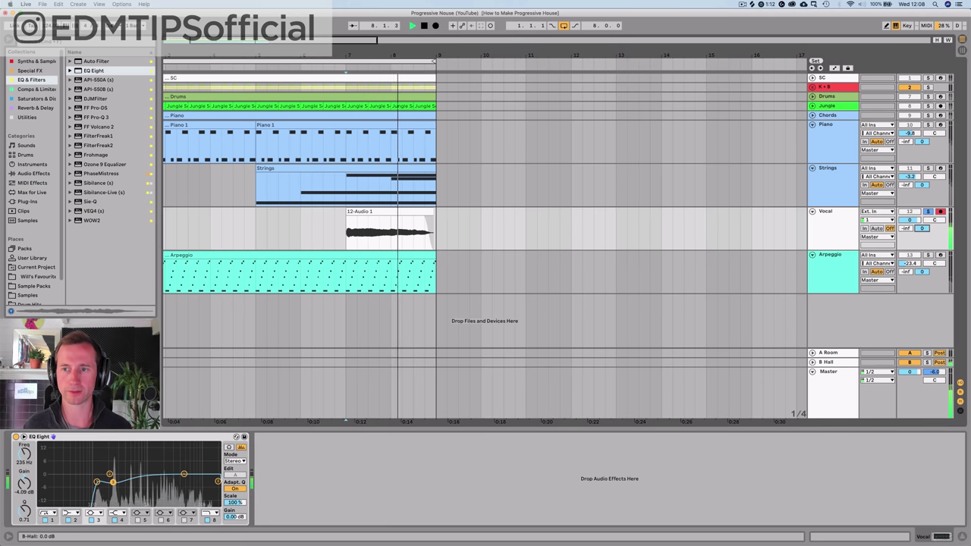
pyautogui.press('space')
pyautogui.click(927, 213)
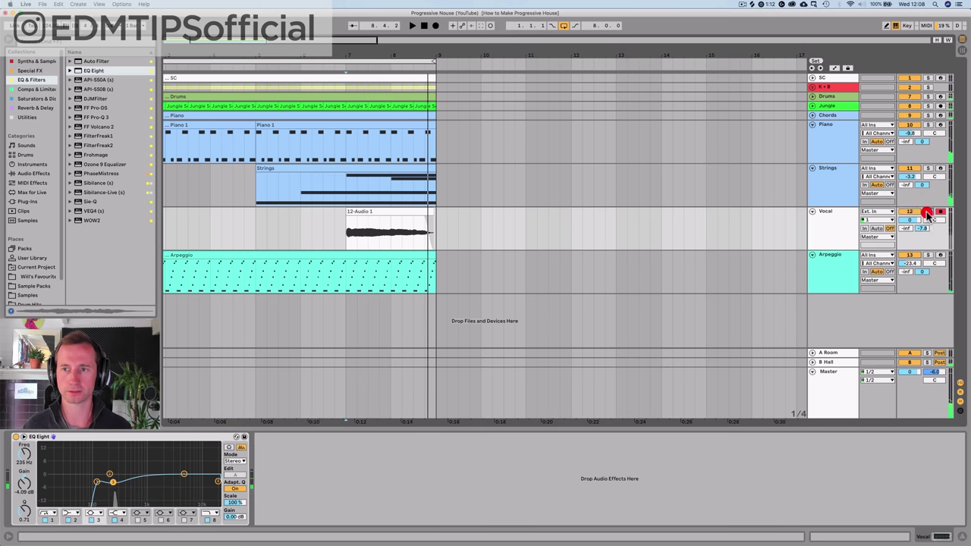
pyautogui.press('space')
# - Boost the Vocal EQ Eight's band 4 high shelf to about 7.07 dB at 3.52 kHz
pyautogui.click(826, 229)
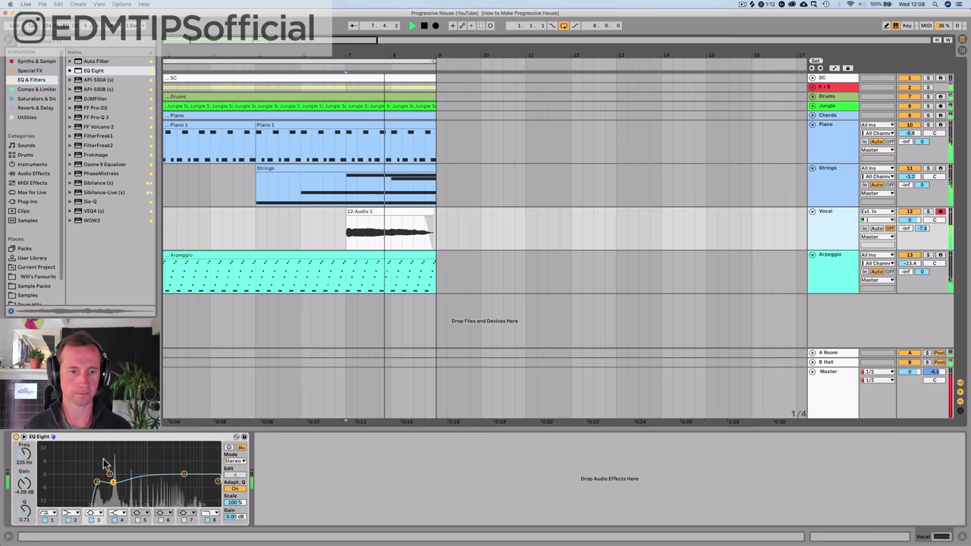
pyautogui.moveTo(182, 475); pyautogui.dragTo(175, 460)
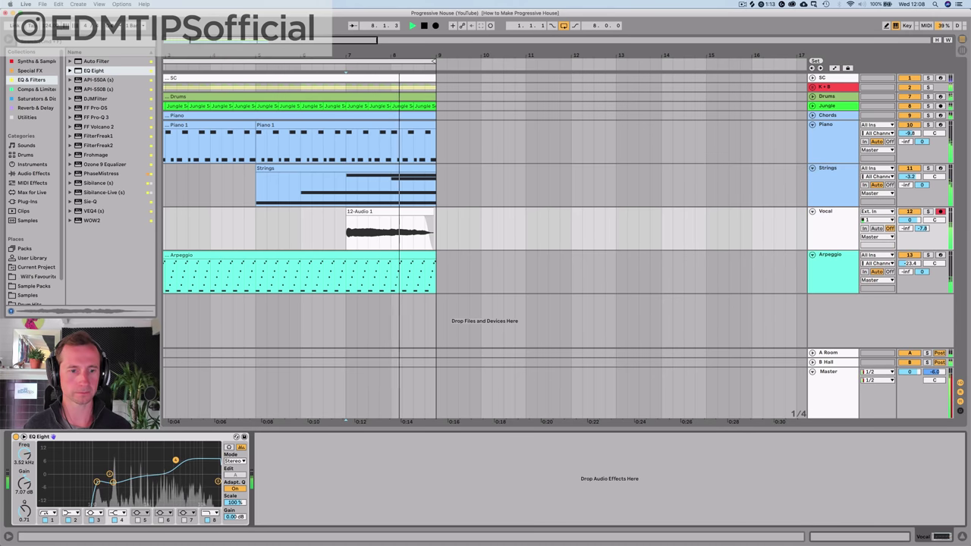
# - Transpose all notes of the Arpeggio clip up one octave while the loop plays, and stop playback
pyautogui.click(423, 25)
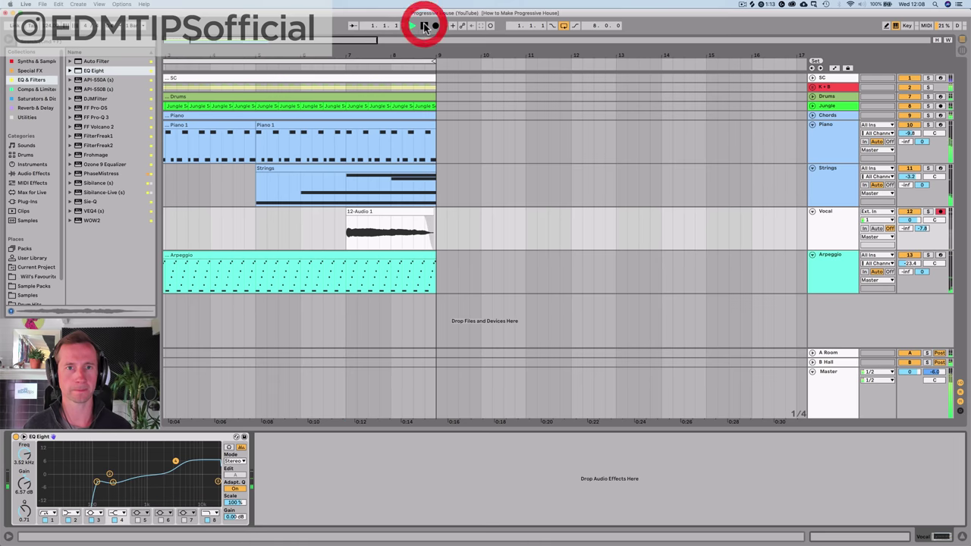
pyautogui.moveTo(409, 57); pyautogui.dragTo(246, 55)
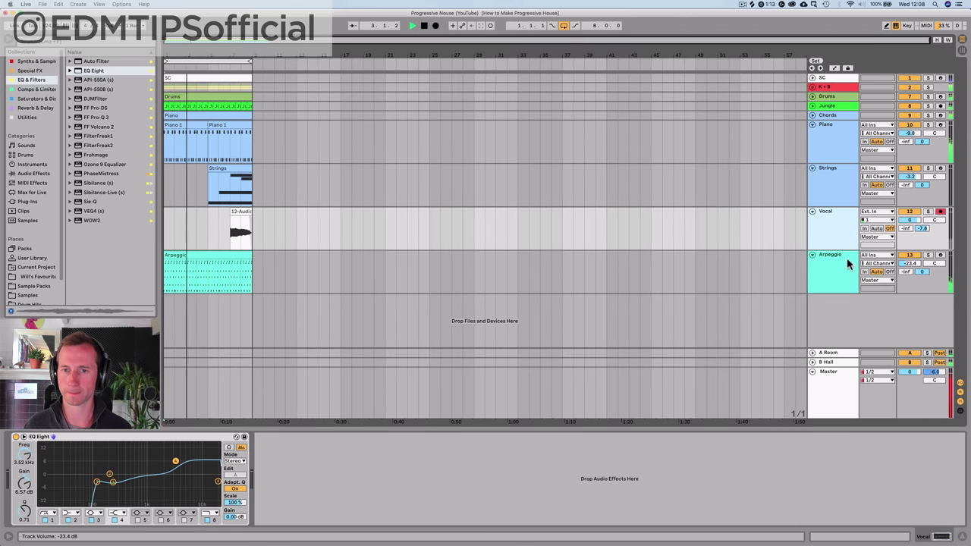
pyautogui.doubleClick(232, 254)
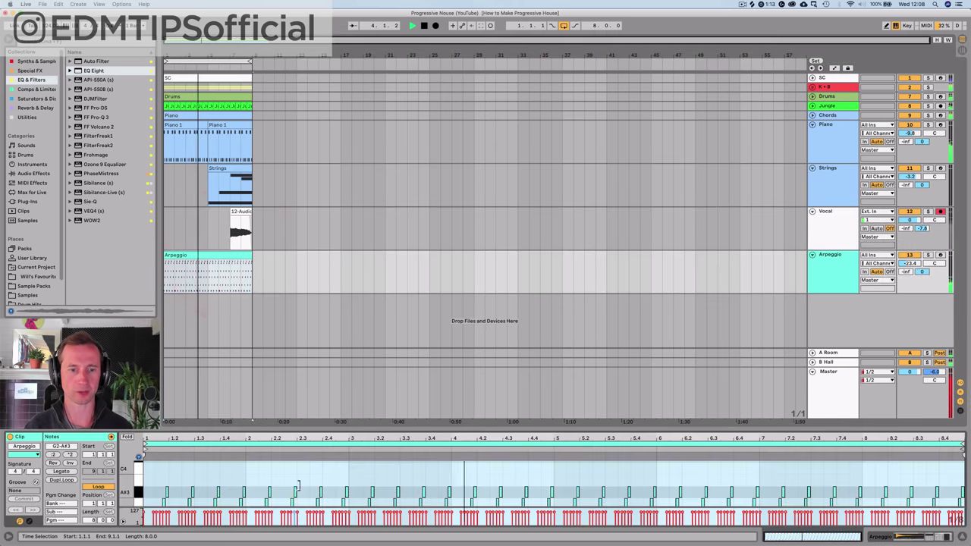
pyautogui.click(301, 483)
pyautogui.press('super+a')
pyautogui.hotkey('shift', 'Up')
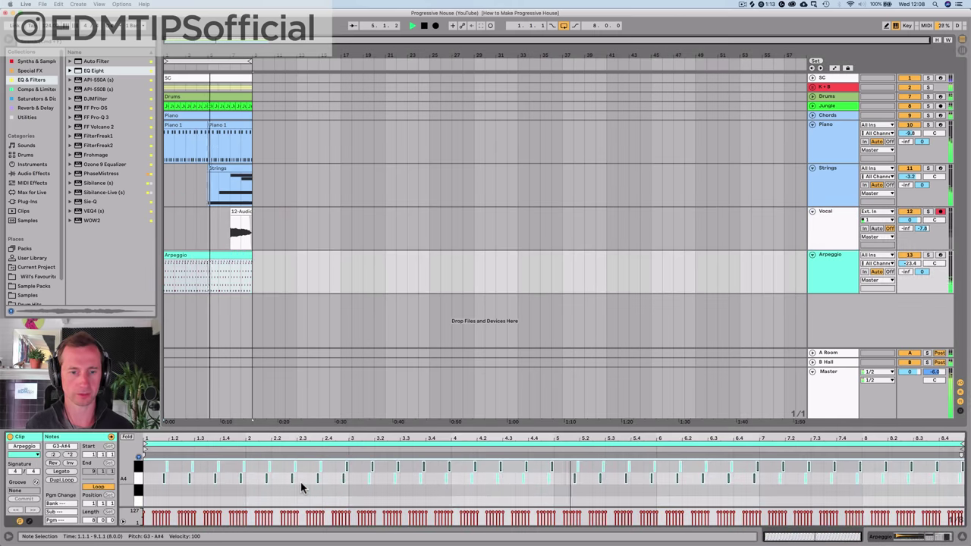
pyautogui.scroll(1, 336, 493)
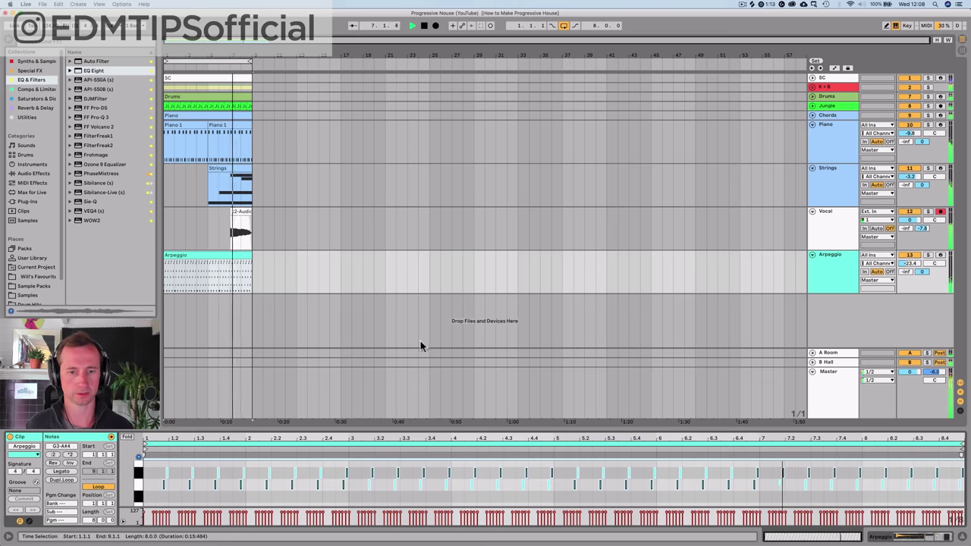
pyautogui.click(423, 25)
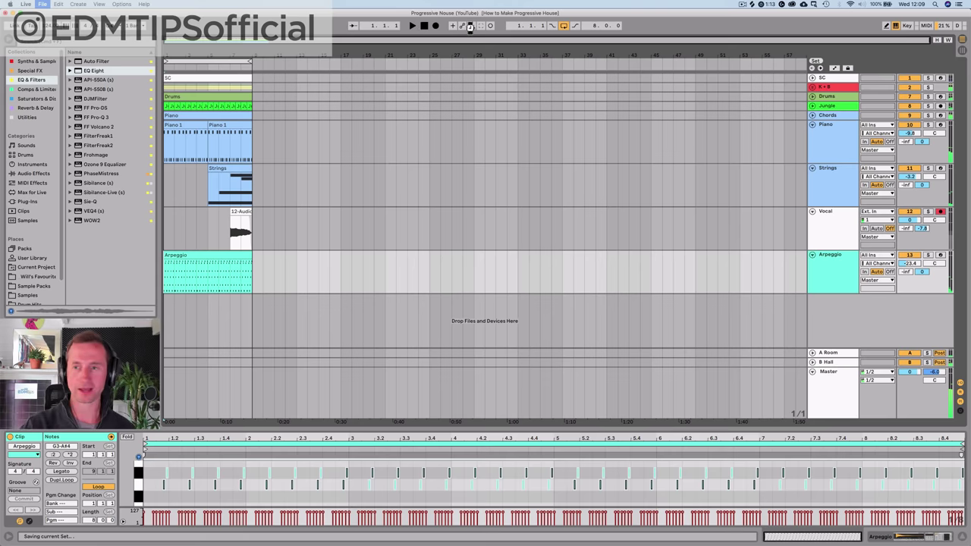
# - Insert a new audio track directly below the Drums track
pyautogui.click(825, 220)
pyautogui.click(829, 148)
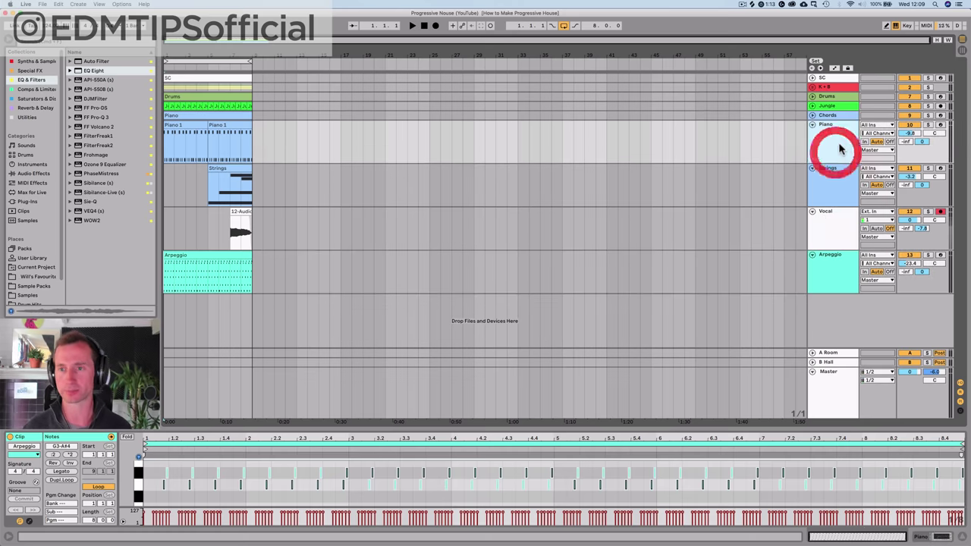
pyautogui.click(832, 99)
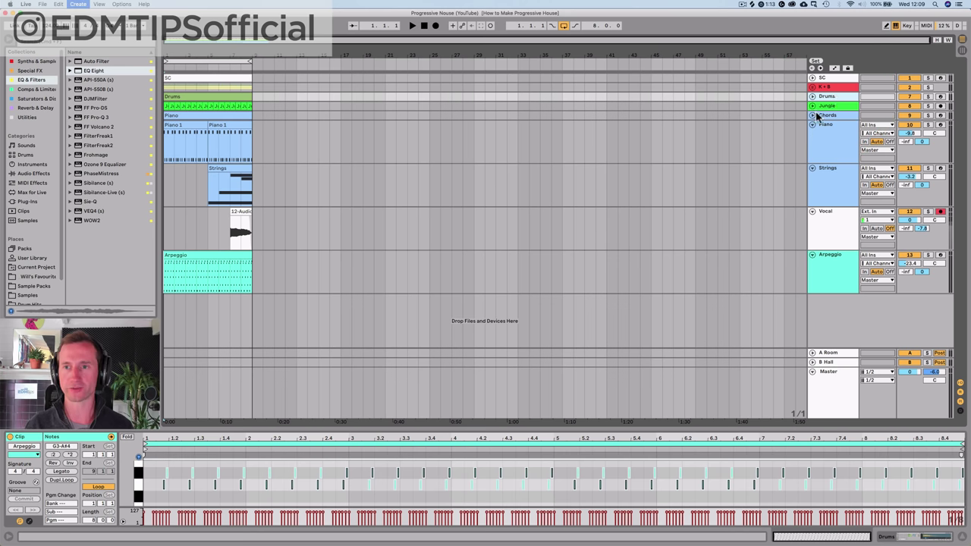
pyautogui.press('super+t')
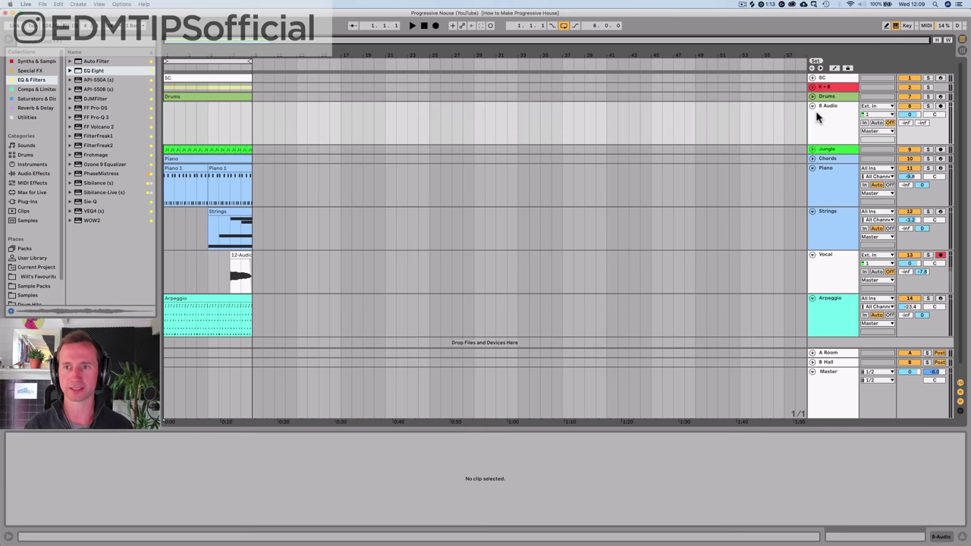
# - Audition the current project's consolidated samples and place the Crash sample at bar 1 of the new audio track
pyautogui.click(36, 267)
pyautogui.click(125, 128)
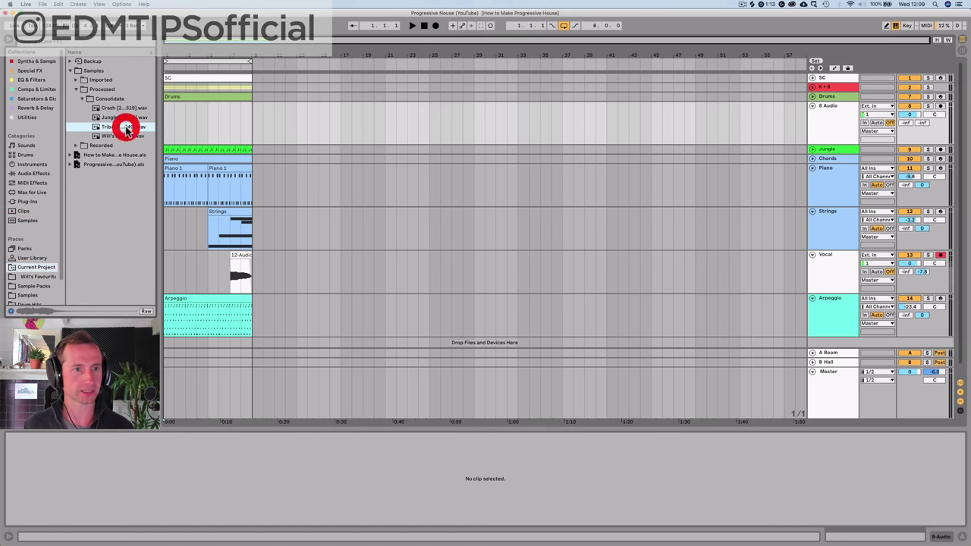
pyautogui.press('Up')
pyautogui.press('Up')
pyautogui.press('Up')
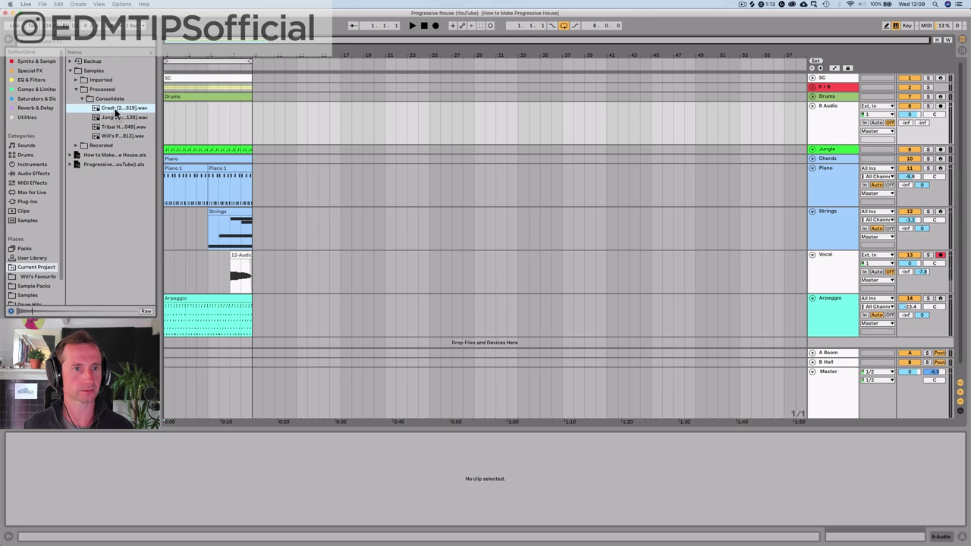
pyautogui.moveTo(123, 108); pyautogui.dragTo(169, 110)
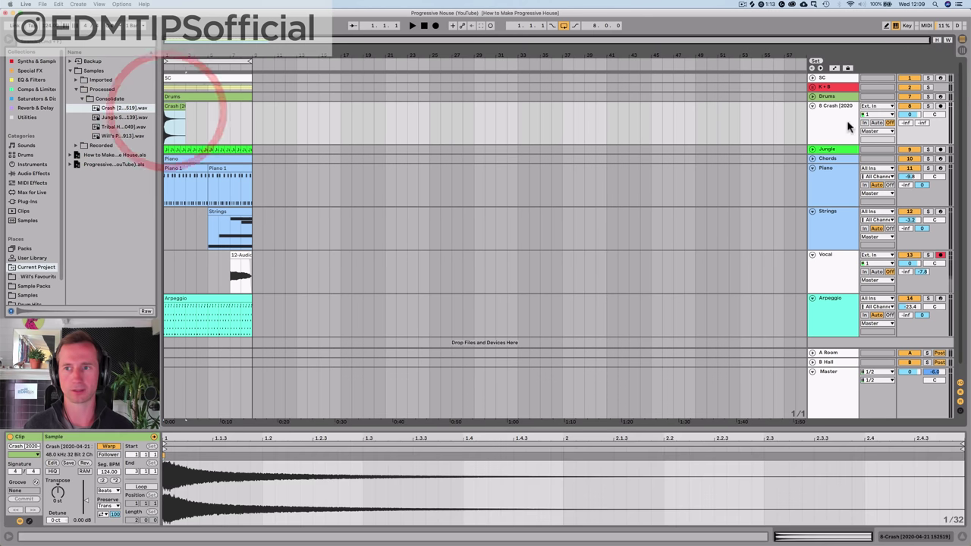
# - Lower the Crash track's volume to -18.3 dB and set its B Hall send to -3.0 dB
pyautogui.moveTo(909, 115); pyautogui.dragTo(910, 151)
pyautogui.moveTo(910, 114)
pyautogui.mouseDown()
pyautogui.moveTo(916, 127)
pyautogui.moveTo(921, 103)
pyautogui.mouseUp()
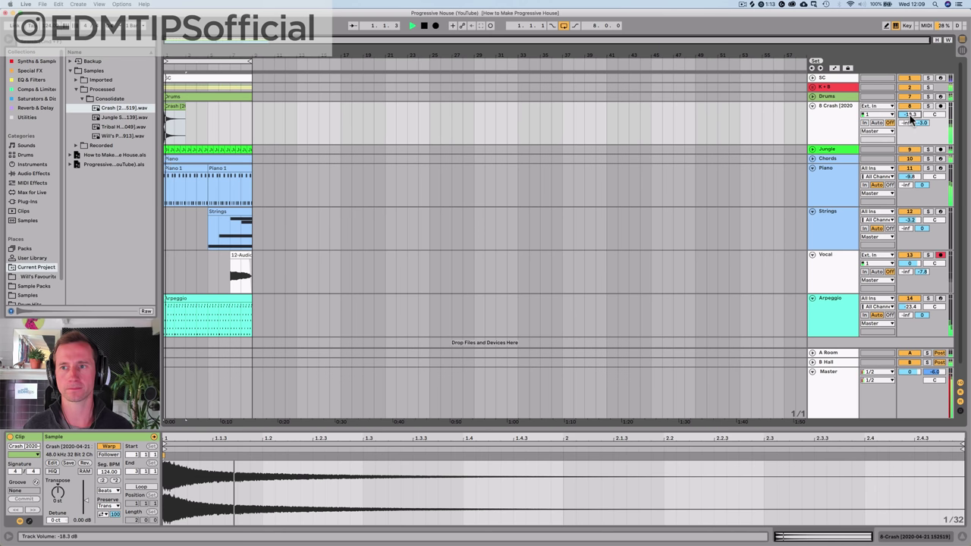
# - Switch to the Session View and add another audio track after the Arpeggio track
pyautogui.press('Tab')
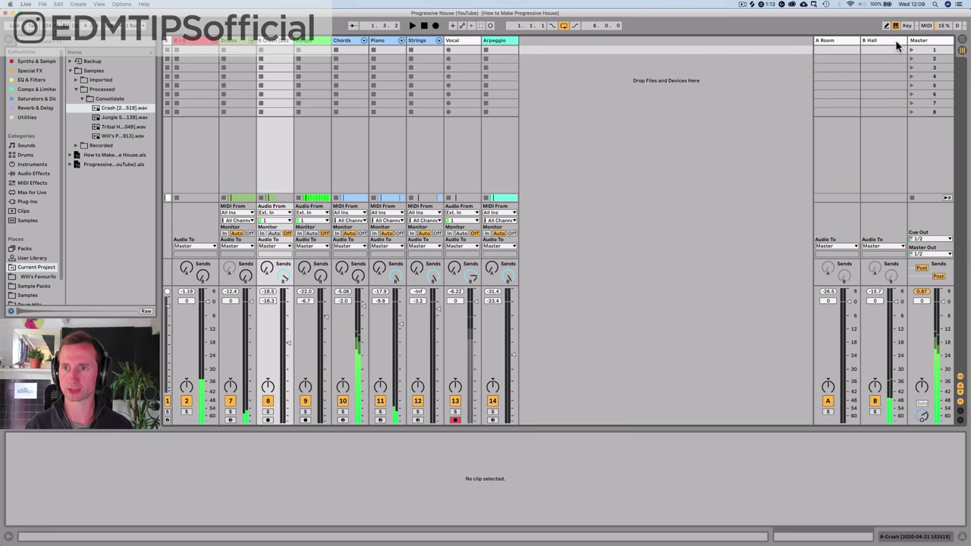
pyautogui.click(895, 41)
pyautogui.press('super+t')
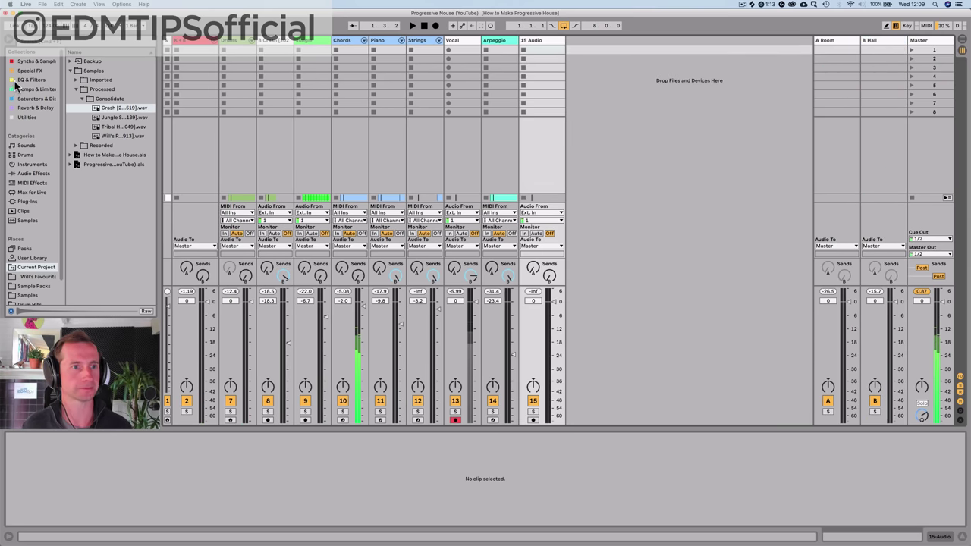
# - Find the Echo device in the Reverb & Delay collection and show the B Hall return's effects
pyautogui.click(25, 89)
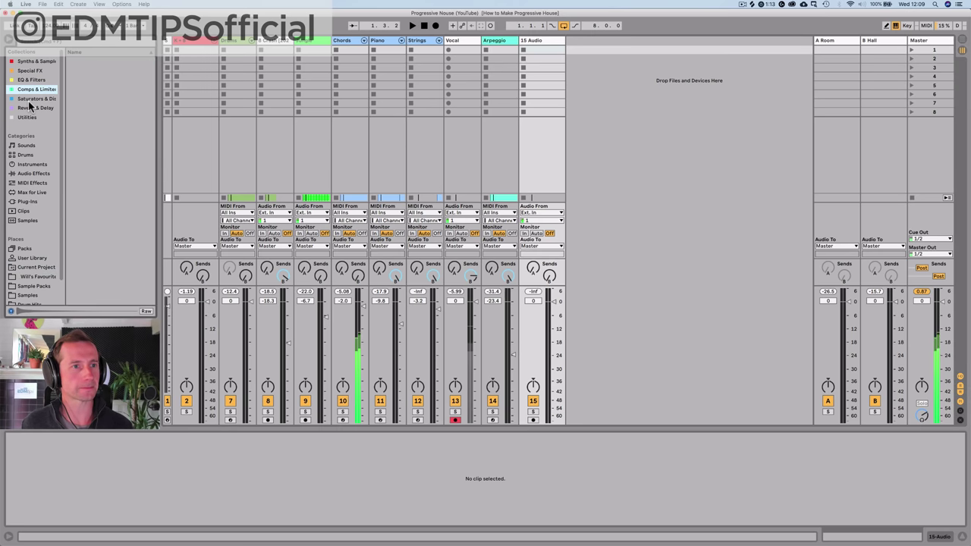
pyautogui.click(30, 108)
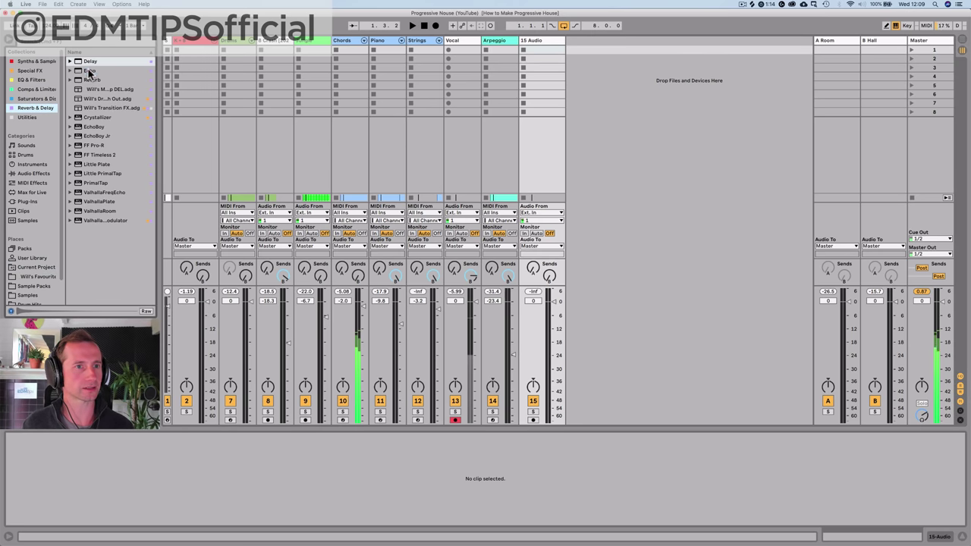
pyautogui.click(89, 70)
pyautogui.click(892, 47)
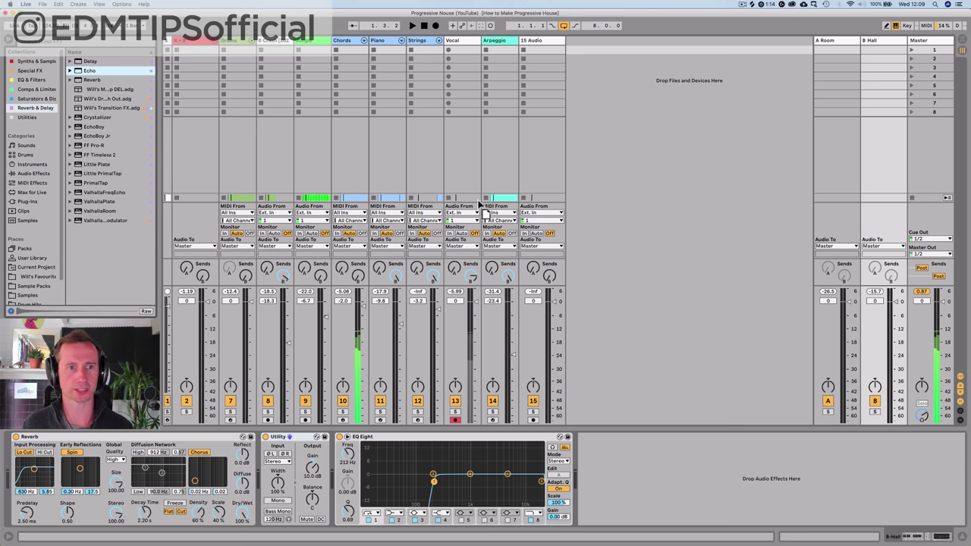
pyautogui.click(111, 72)
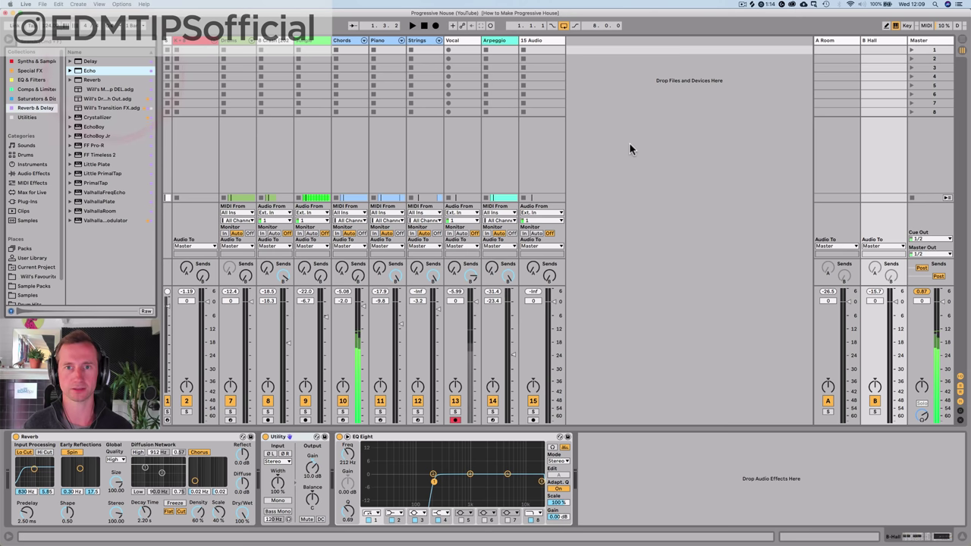
# - Insert a return track after B Hall and name it DEL
pyautogui.click(887, 43)
pyautogui.press('super+alt+t')
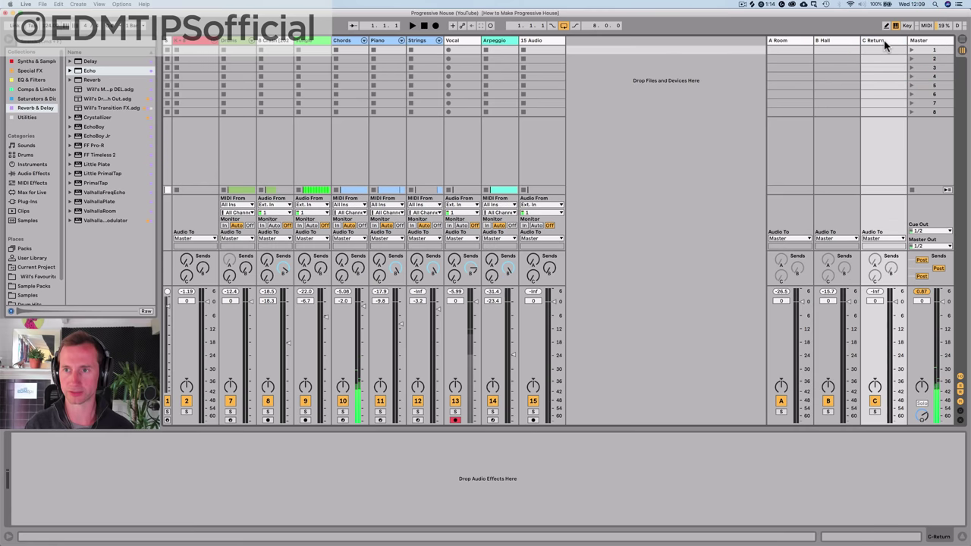
pyautogui.click(884, 41)
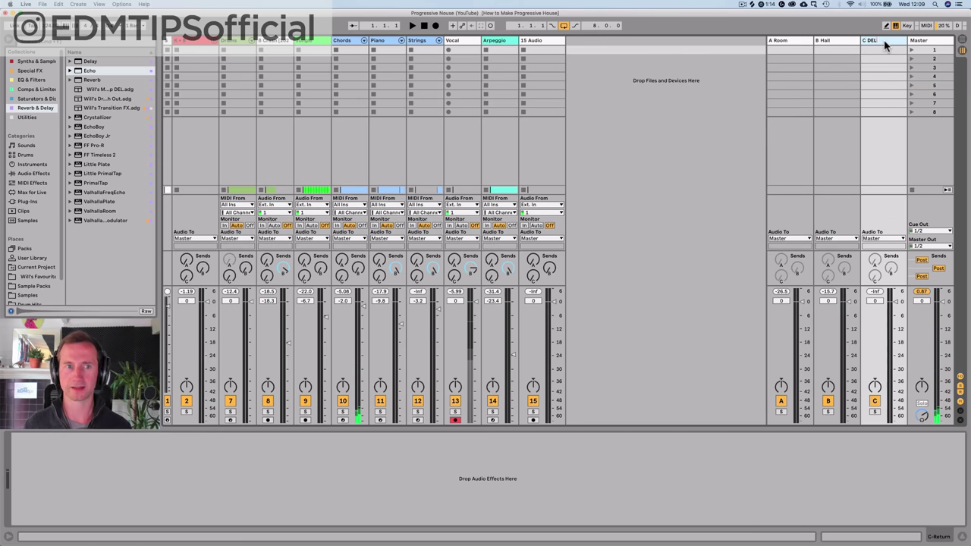
pyautogui.press('Return')
# - Add Echo to the DEL return and set its left and right delay times to 1/4 in Notes sync mode
pyautogui.click(94, 70)
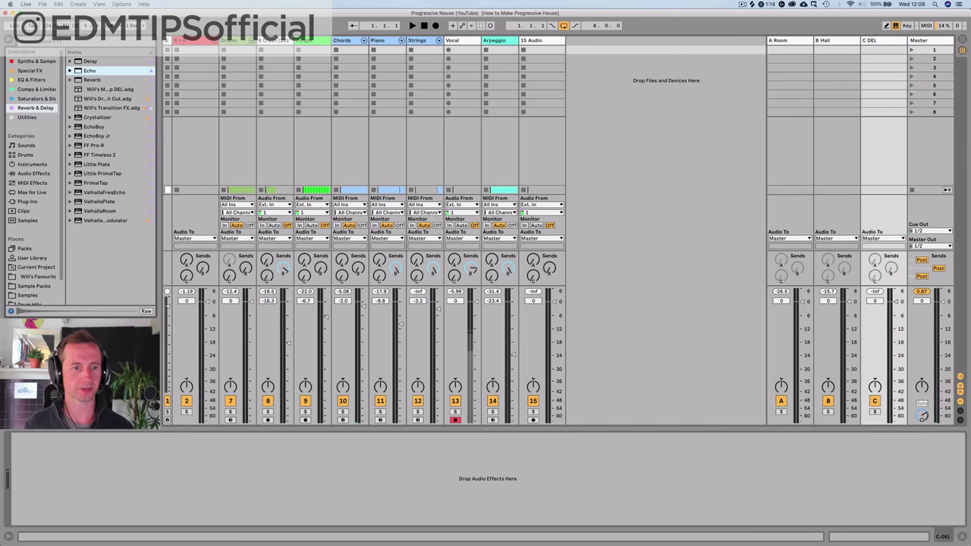
pyautogui.click(90, 497)
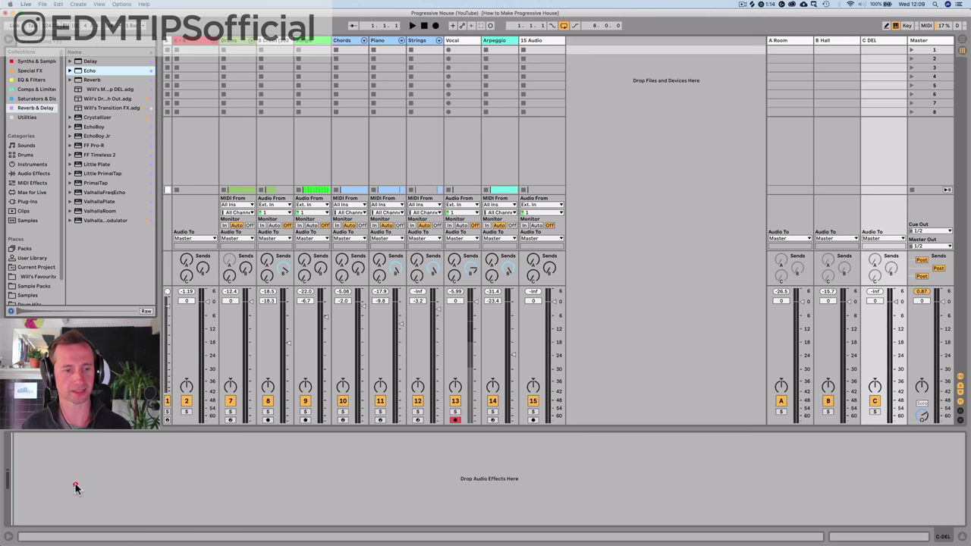
pyautogui.moveTo(76, 488); pyautogui.dragTo(76, 486)
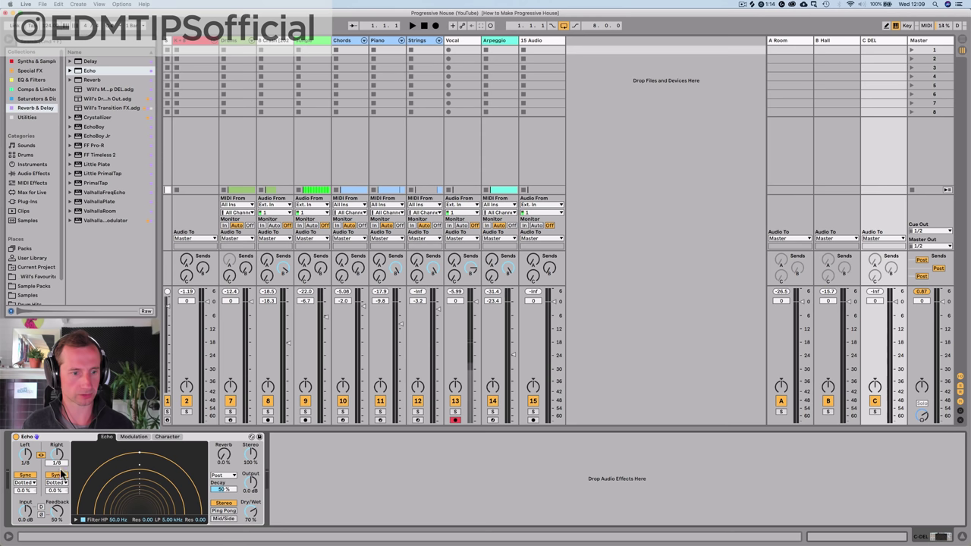
pyautogui.moveTo(56, 466)
pyautogui.mouseDown()
pyautogui.moveTo(56, 439)
pyautogui.moveTo(56, 458)
pyautogui.mouseUp()
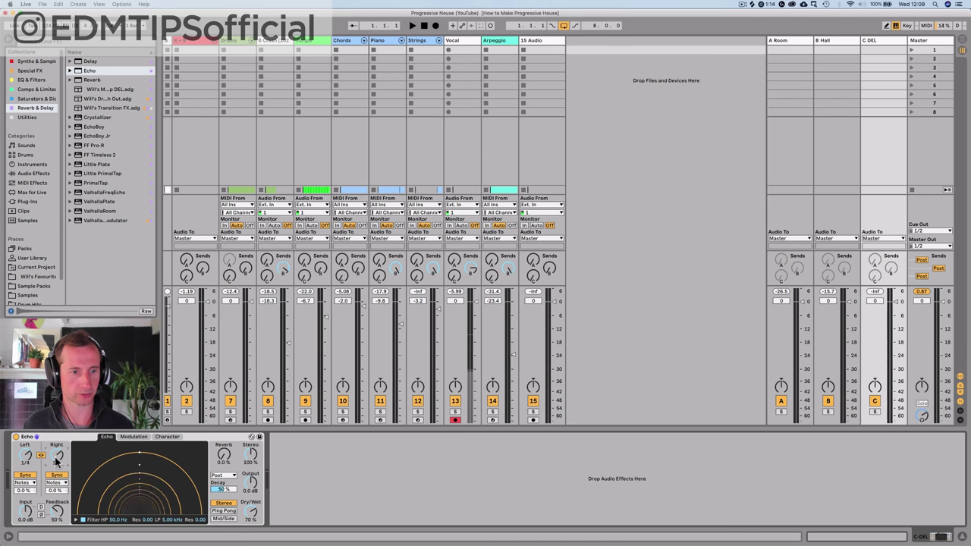
# - Send the Crash track to the DEL return, switch Echo to Ping Pong, set Feedback to 83% and raise Dry/Wet
pyautogui.press('space')
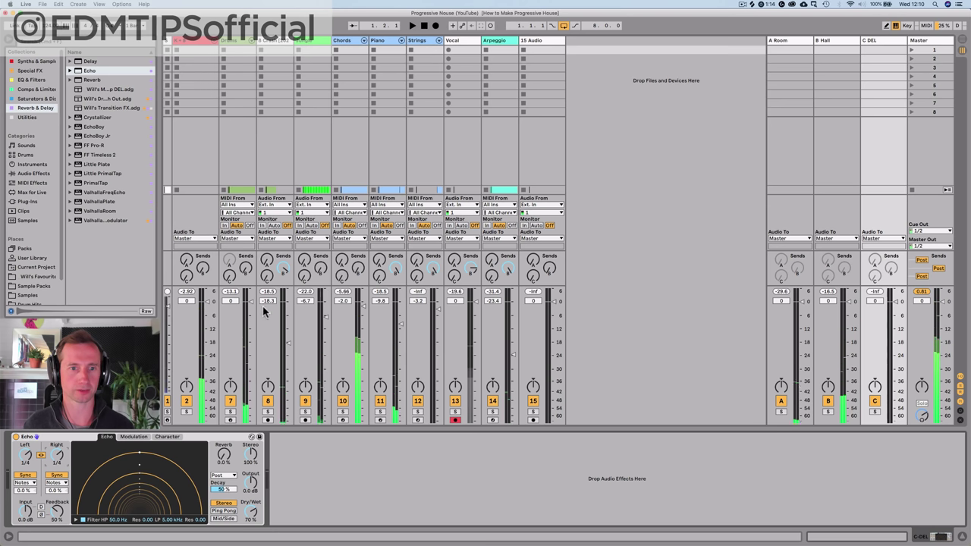
pyautogui.press('space')
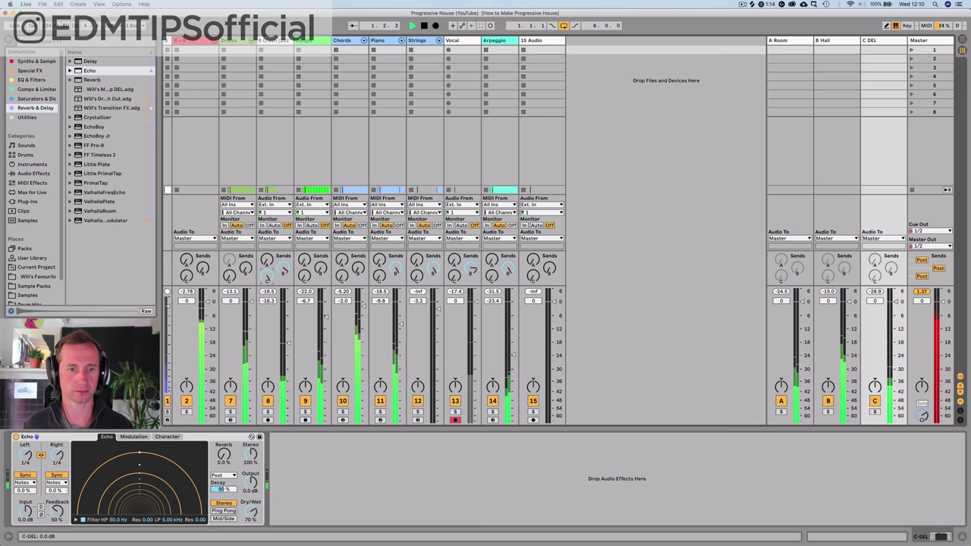
pyautogui.click(218, 511)
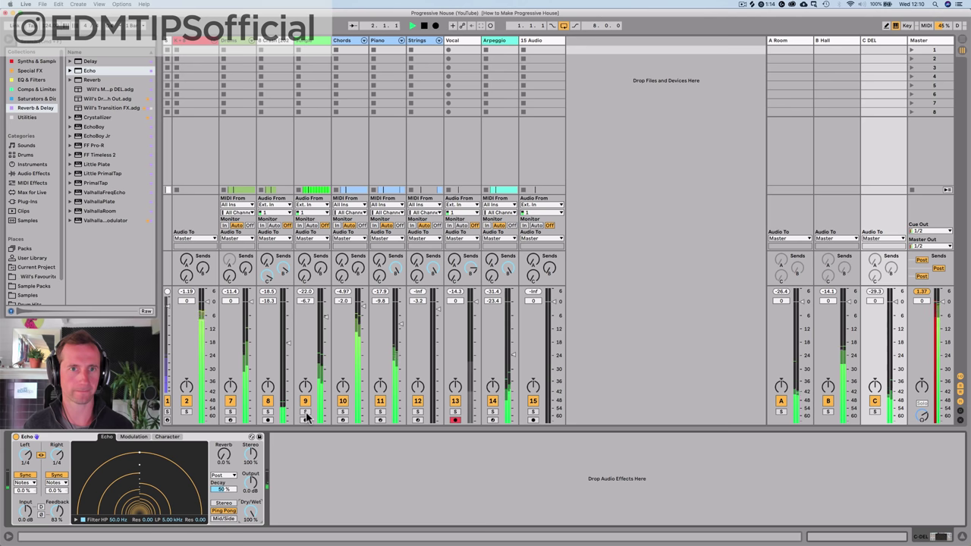
# - Solo the Crash track, turn off Echo's filter, then unsolo it and play the full mix
pyautogui.click(267, 411)
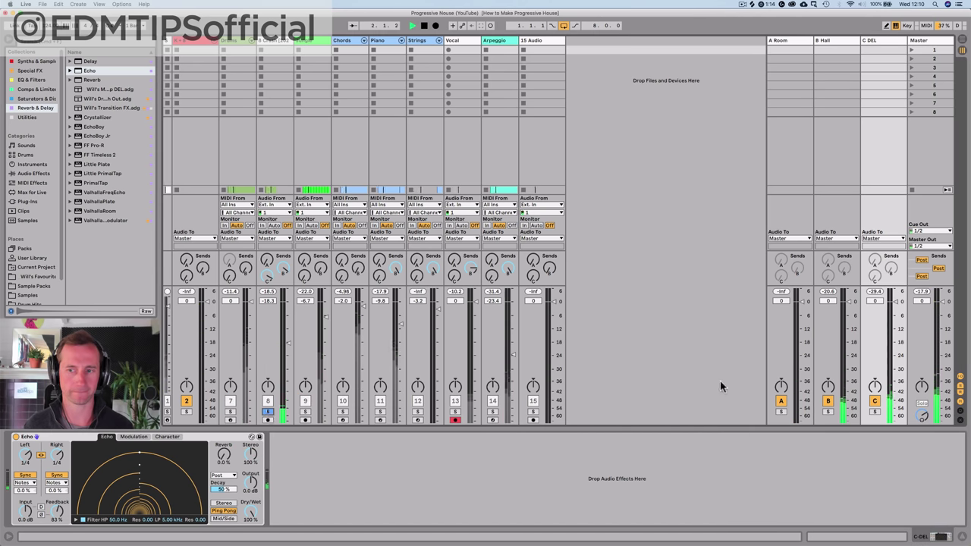
pyautogui.click(81, 520)
pyautogui.press('space')
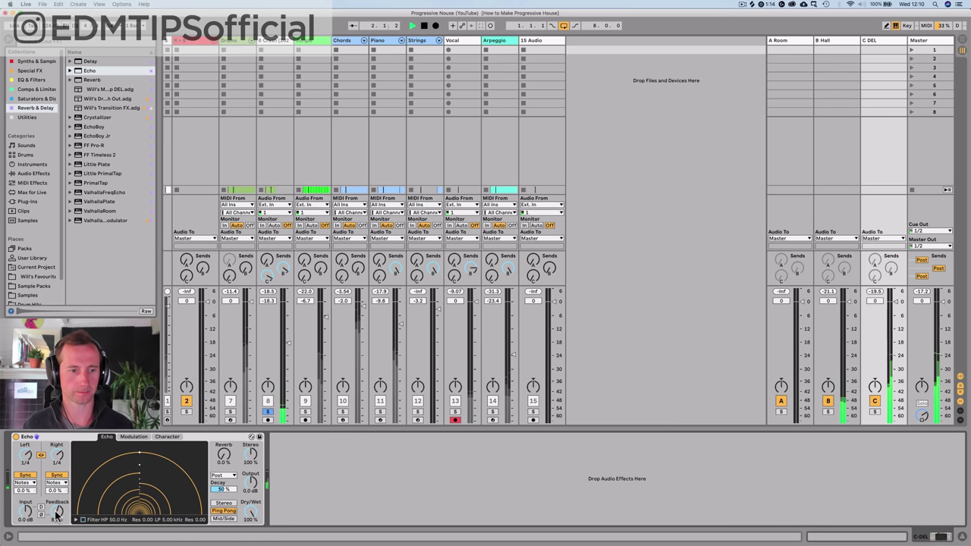
pyautogui.click(267, 410)
pyautogui.press('space')
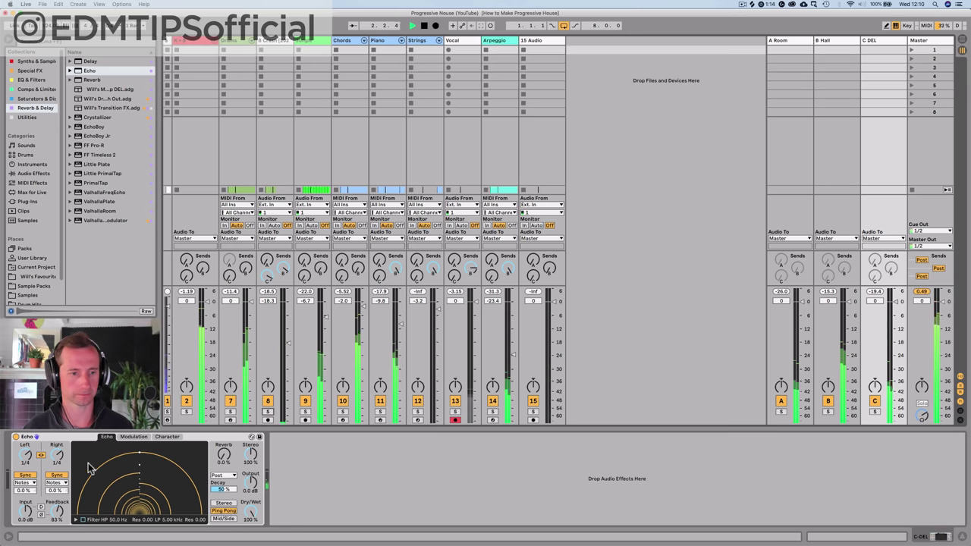
# - Return to the Arrangement View and show the Crash track's C-DEL send automation
pyautogui.press('Tab')
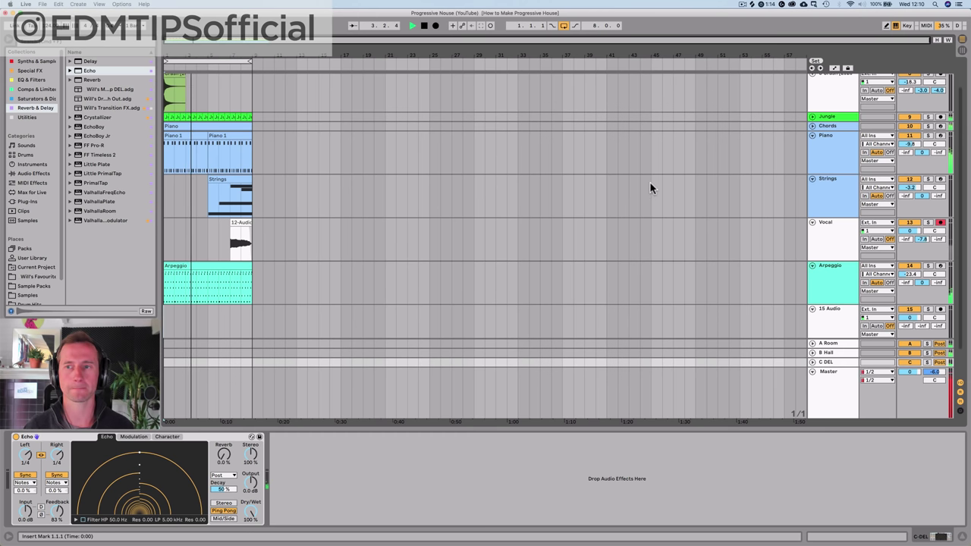
pyautogui.scroll(3, 534, 185)
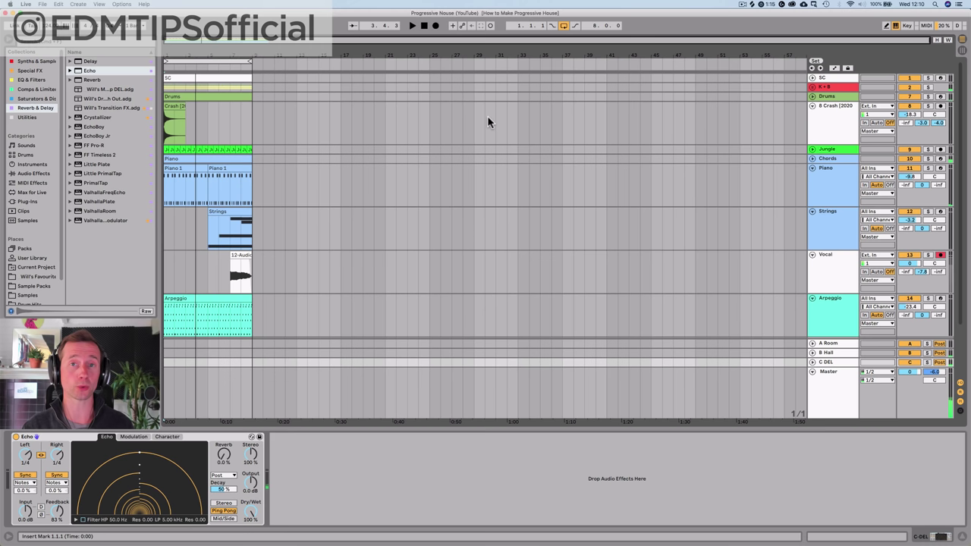
pyautogui.rightClick(941, 125)
pyautogui.click(901, 156)
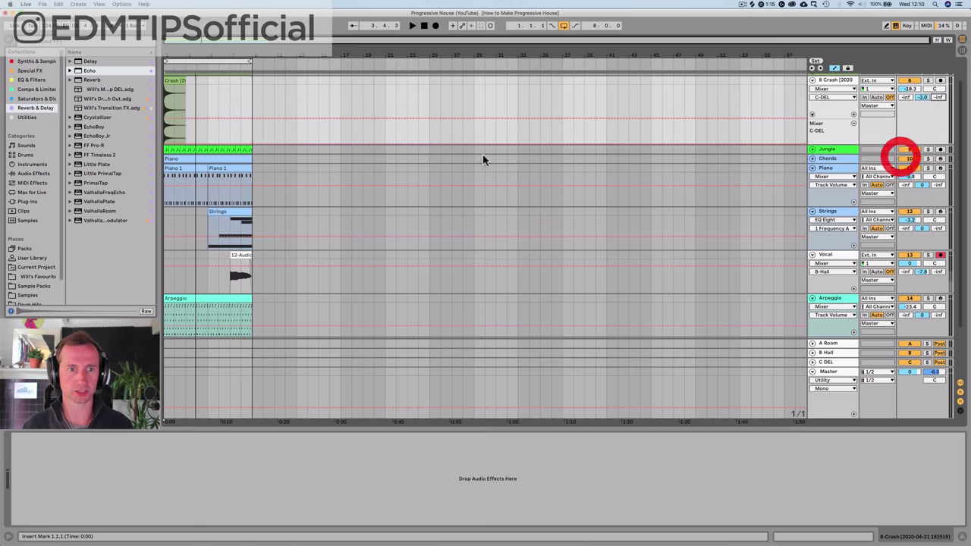
pyautogui.moveTo(178, 54); pyautogui.dragTo(173, 74)
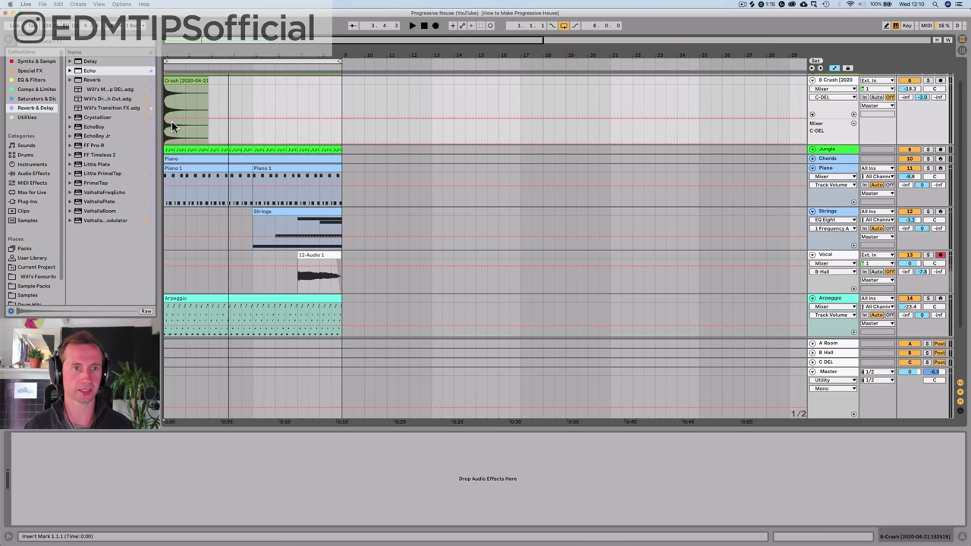
# - Automate the Crash's C-DEL send to ramp from -inf to 0 dB at the clip's start, then audition it soloed
pyautogui.click(173, 146)
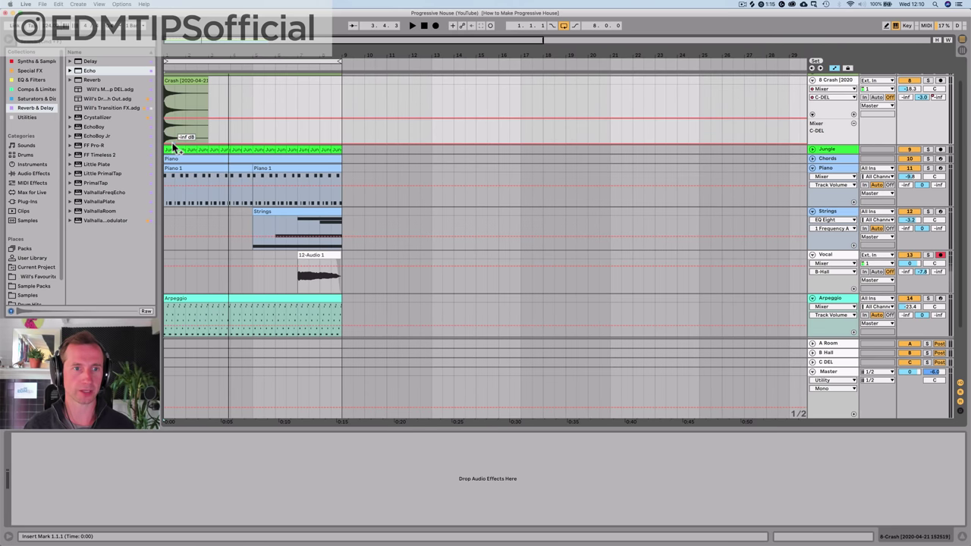
pyautogui.moveTo(173, 146); pyautogui.dragTo(173, 83)
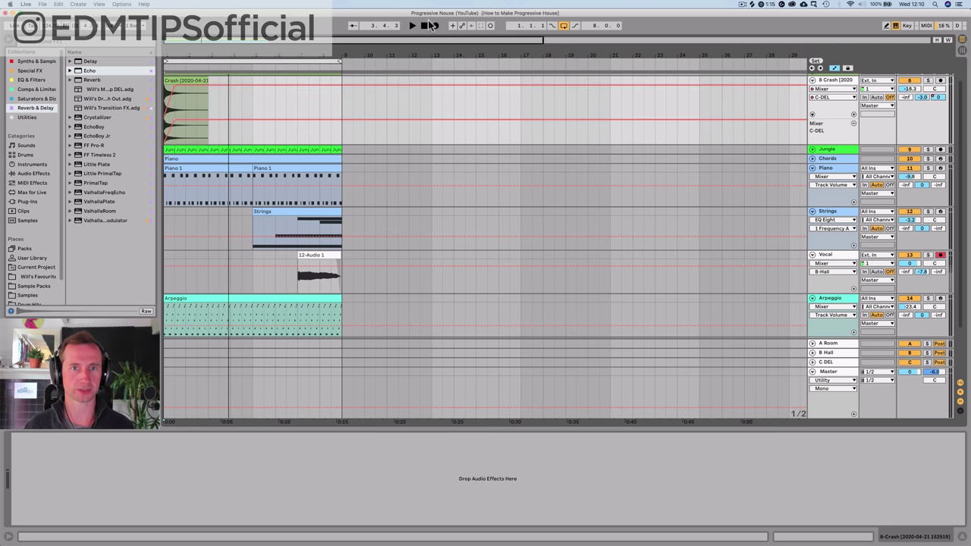
pyautogui.click(413, 26)
pyautogui.click(926, 80)
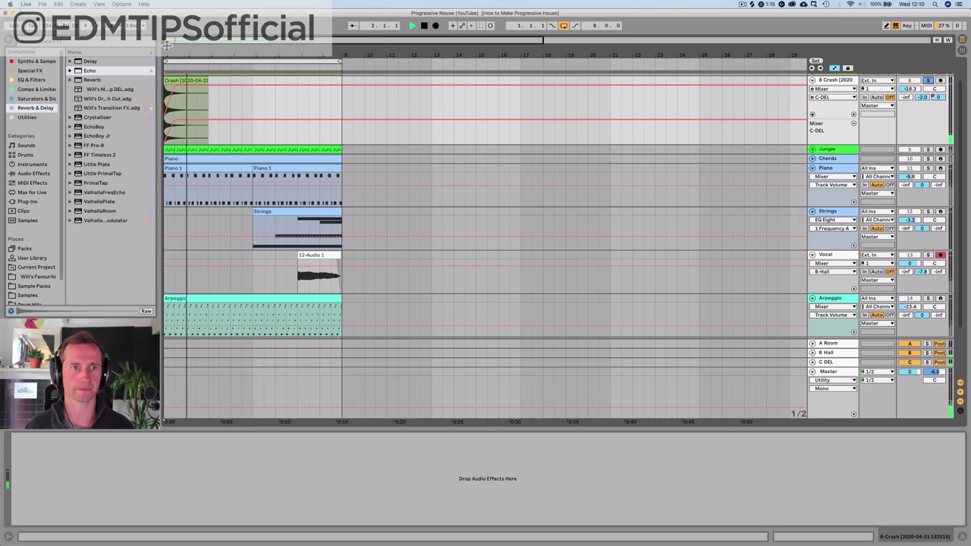
pyautogui.moveTo(168, 54); pyautogui.dragTo(180, 120)
pyautogui.press('space')
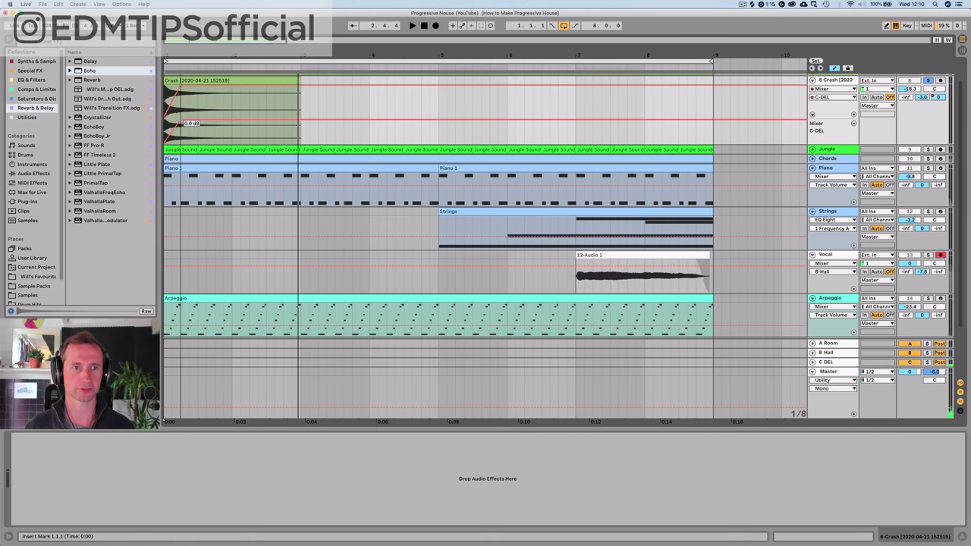
# - Replay the soloed crash and try moving the send ramp's peak to the very beginning of the clip
pyautogui.click(425, 28)
pyautogui.press('space')
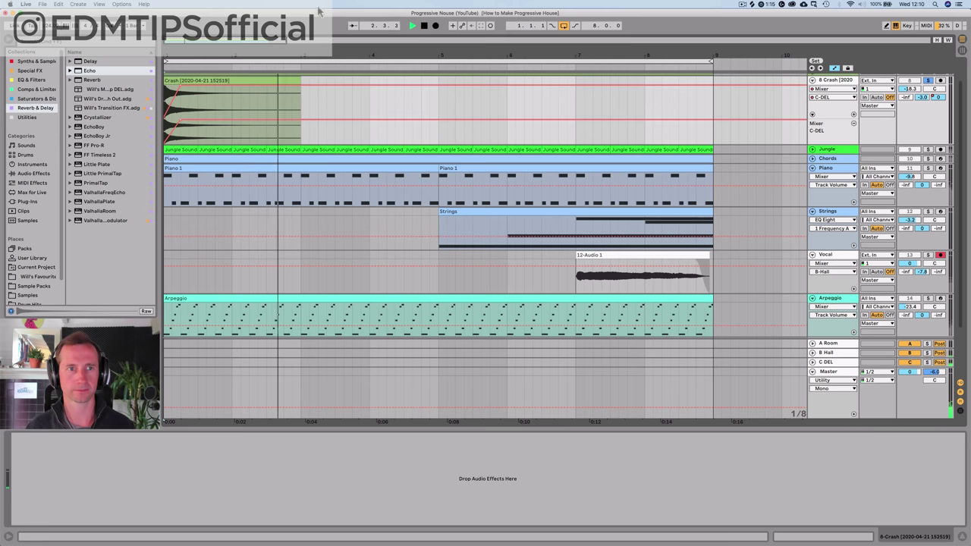
pyautogui.press('space')
pyautogui.moveTo(179, 120); pyautogui.dragTo(166, 123)
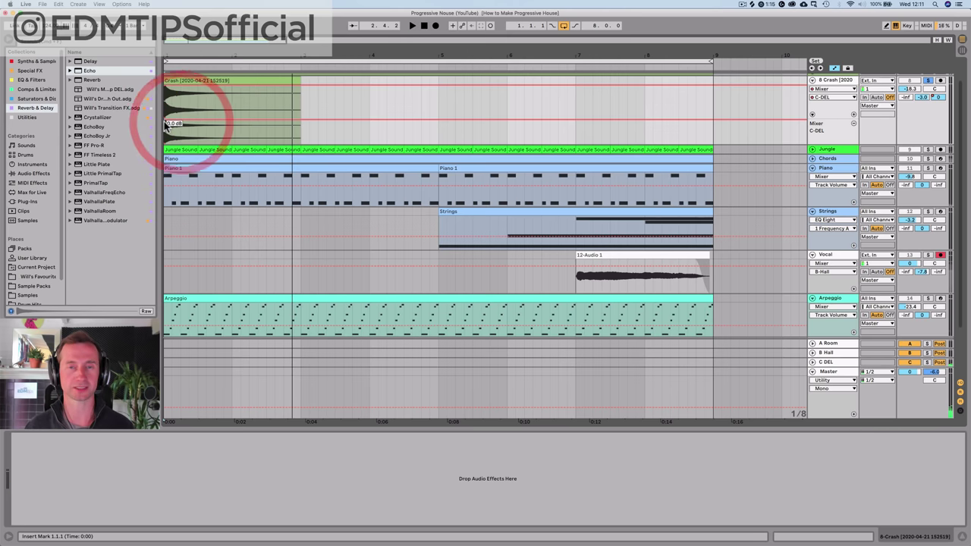
pyautogui.press('space')
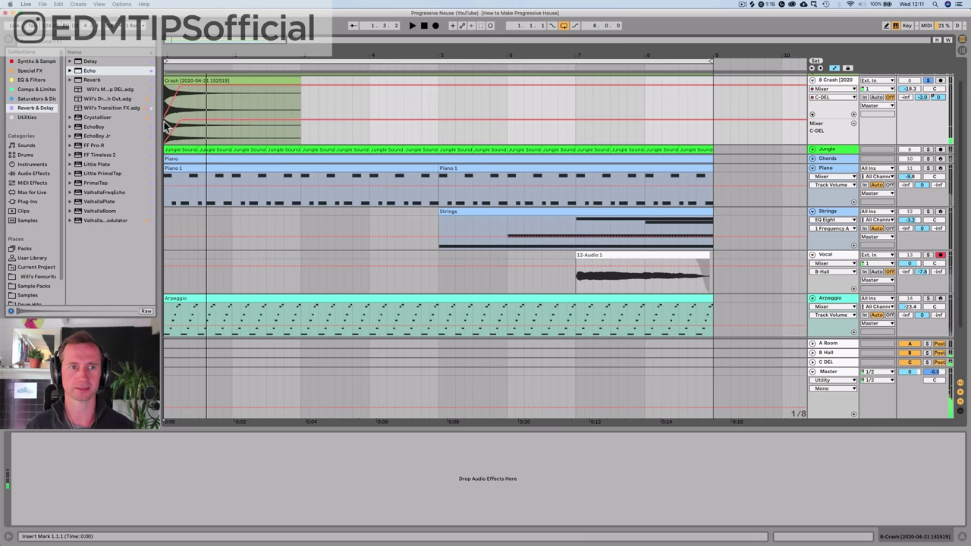
pyautogui.press('space')
# - Unsolo the Crash track, collapse the Crash and Piano tracks, and expand the Chords track
pyautogui.click(926, 82)
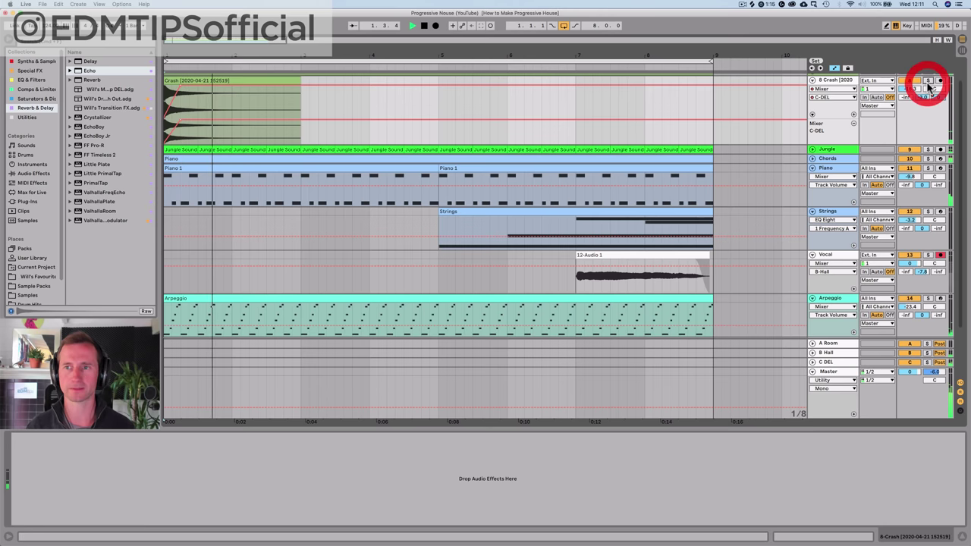
pyautogui.click(812, 80)
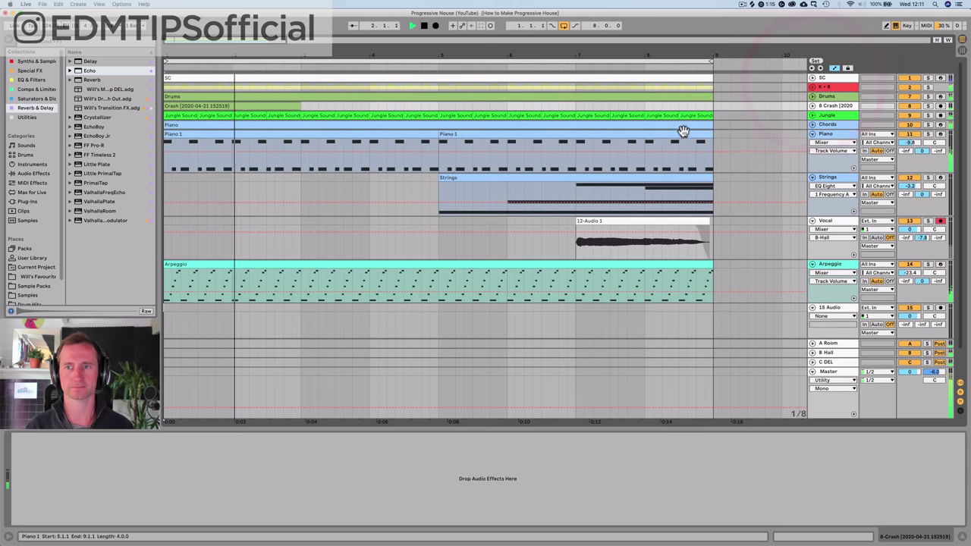
pyautogui.click(842, 134)
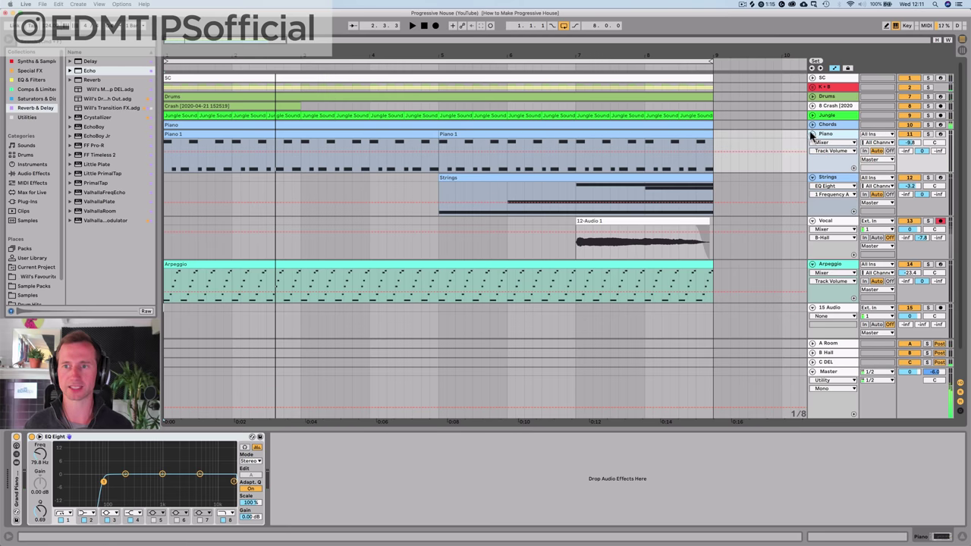
pyautogui.click(811, 134)
pyautogui.click(812, 125)
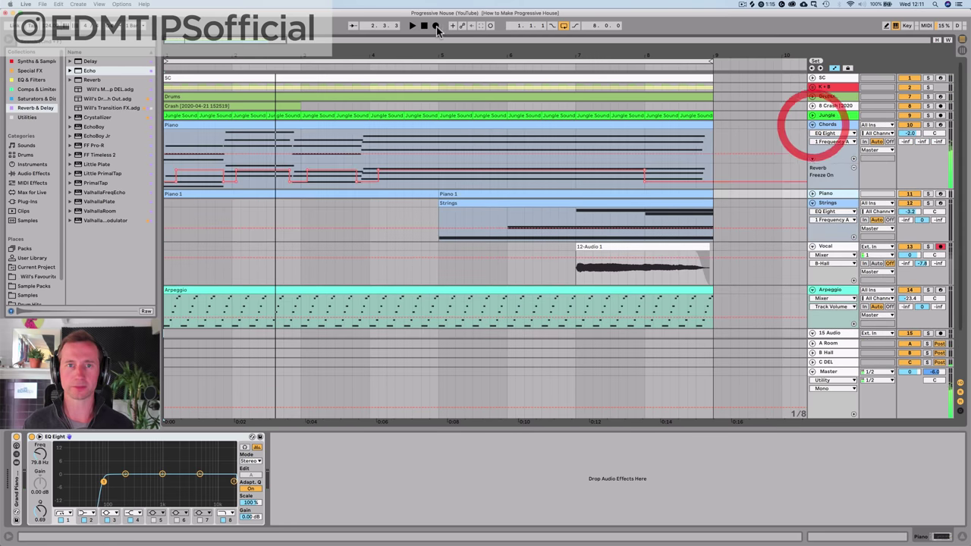
pyautogui.doubleClick(423, 25)
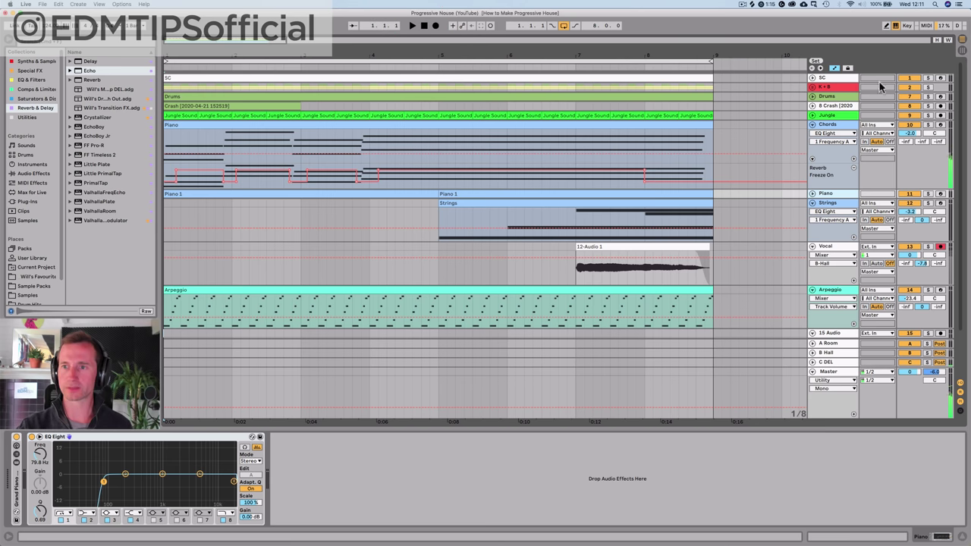
# - Arm the Chords track and play the full loop from the beginning to audition the arrangement
pyautogui.click(939, 125)
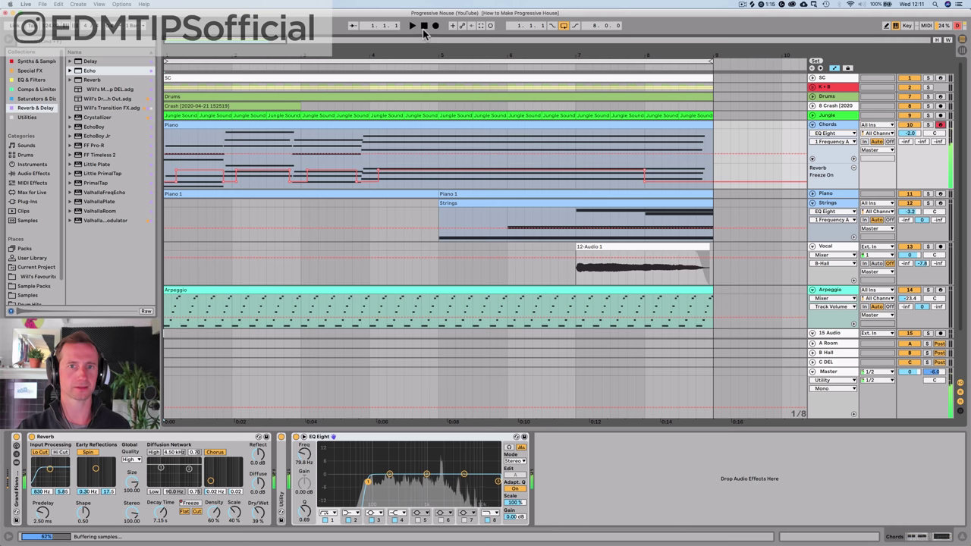
pyautogui.click(423, 26)
pyautogui.click(413, 26)
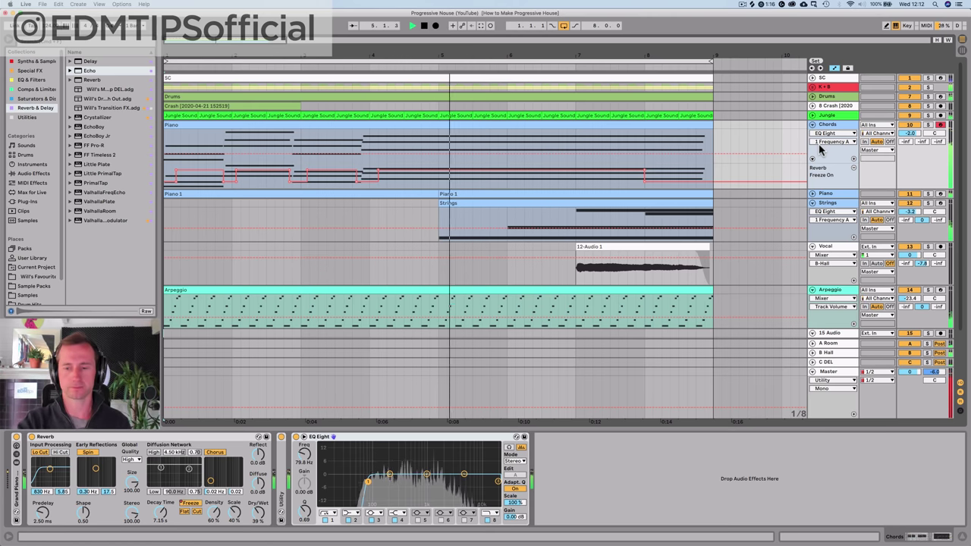
pyautogui.press('space')
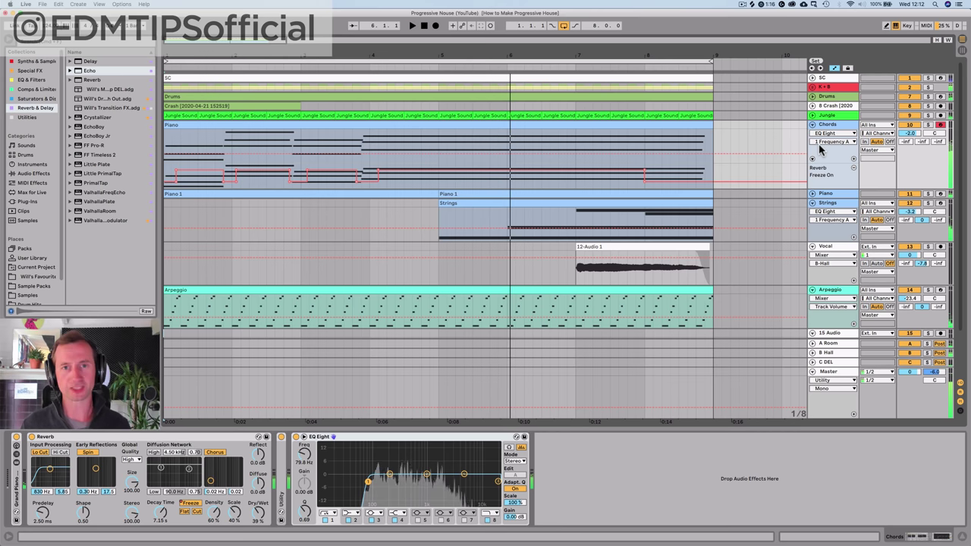
pyautogui.click(423, 26)
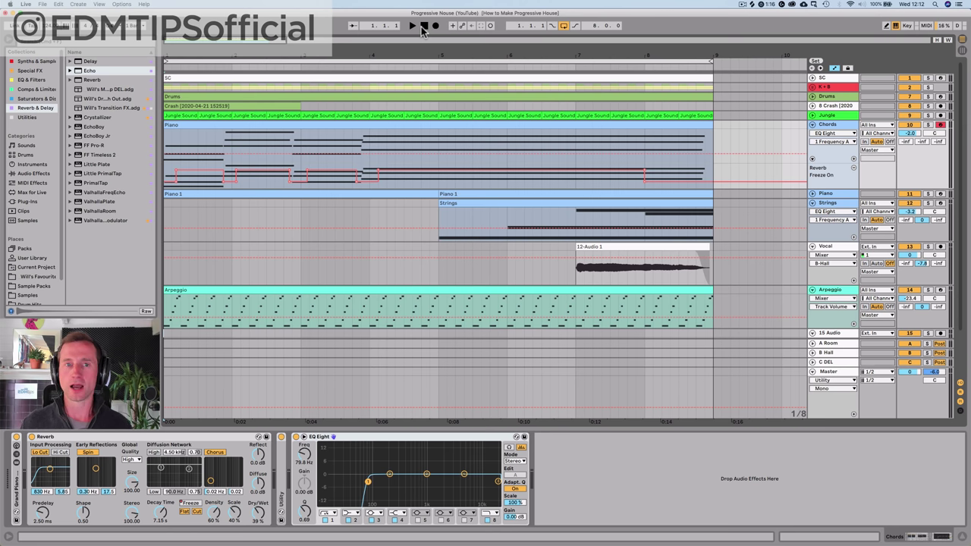
# - Collapse the Chords and Strings tracks, expand the K+B group and play it soloed
pyautogui.click(812, 125)
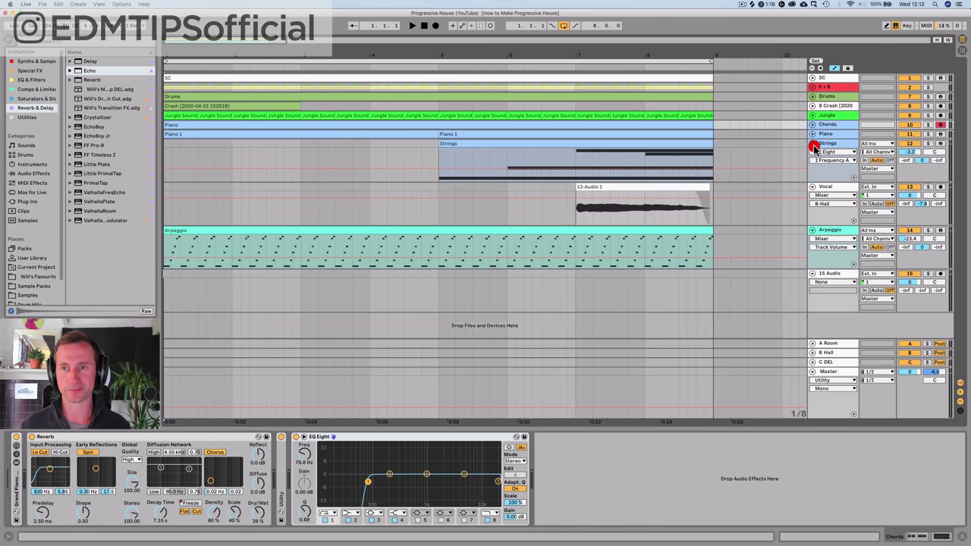
pyautogui.click(812, 144)
pyautogui.click(817, 86)
pyautogui.click(812, 87)
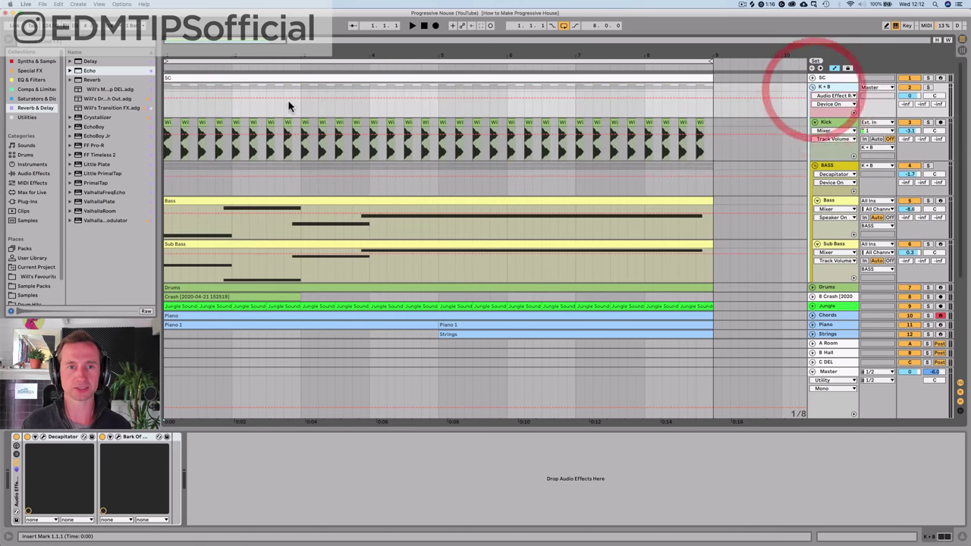
pyautogui.click(412, 25)
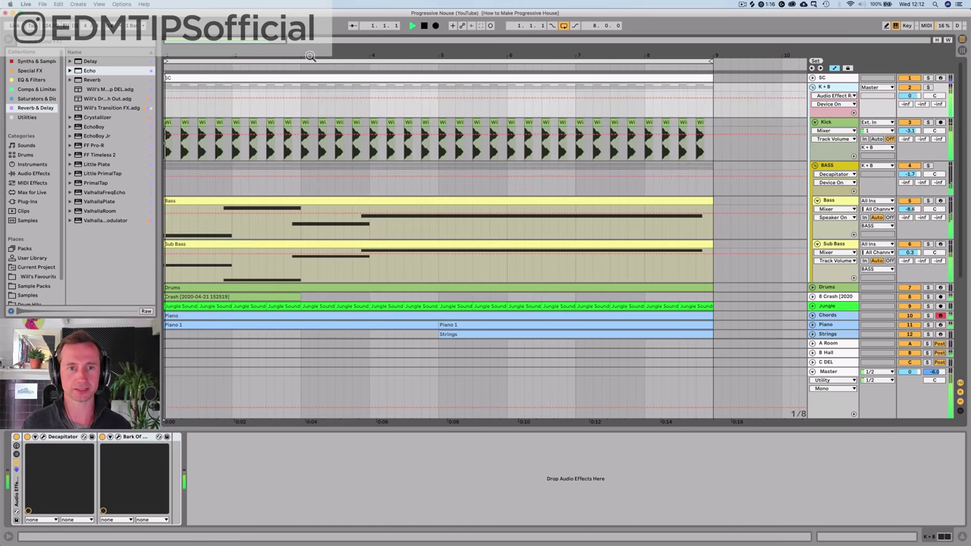
pyautogui.click(927, 89)
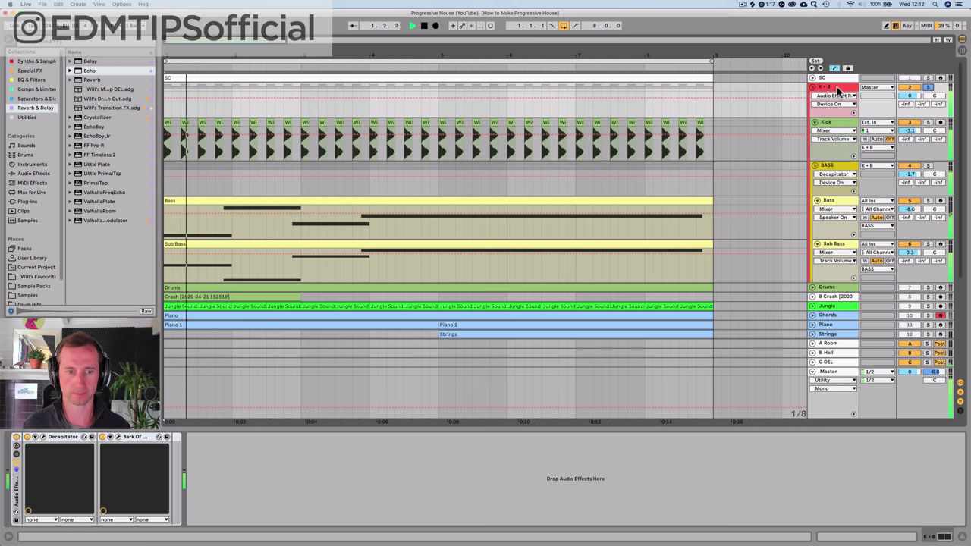
# - In the Bass track's Abdominal Bass instrument, set Osc 2's semitone offset to 7 st
pyautogui.click(827, 198)
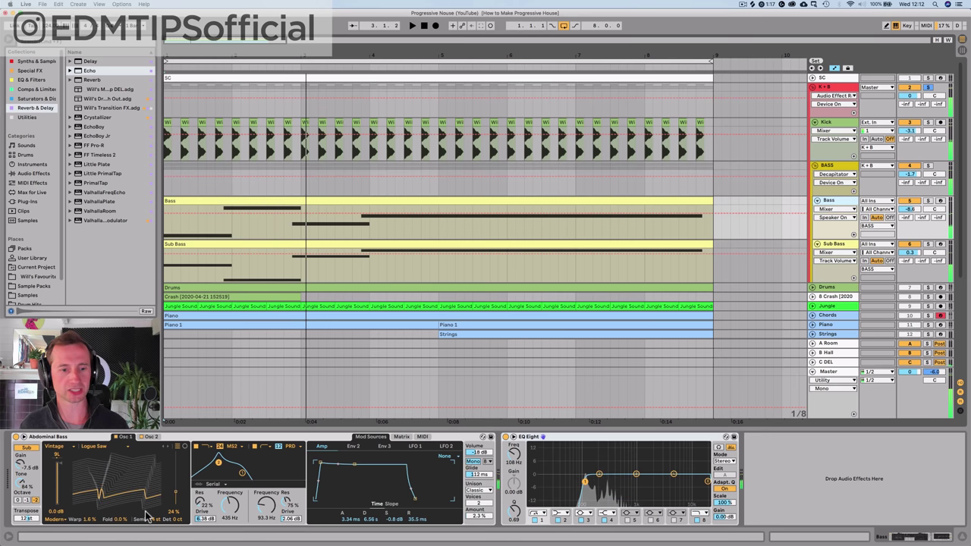
pyautogui.click(154, 437)
pyautogui.moveTo(150, 520); pyautogui.dragTo(151, 507)
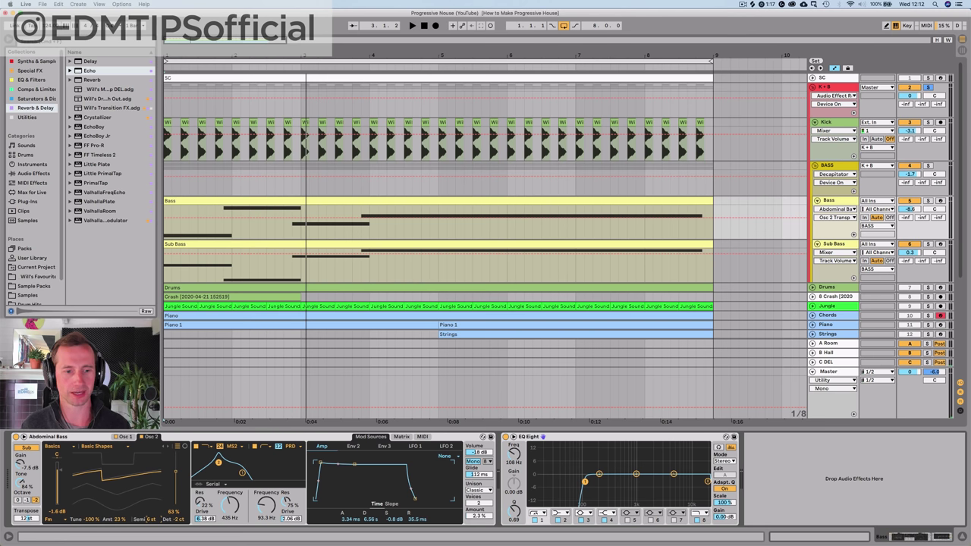
# - Adjust the Abdominal Bass Filter 1 frequency to 543 Hz while listening to the soloed kick and bass
pyautogui.press('space')
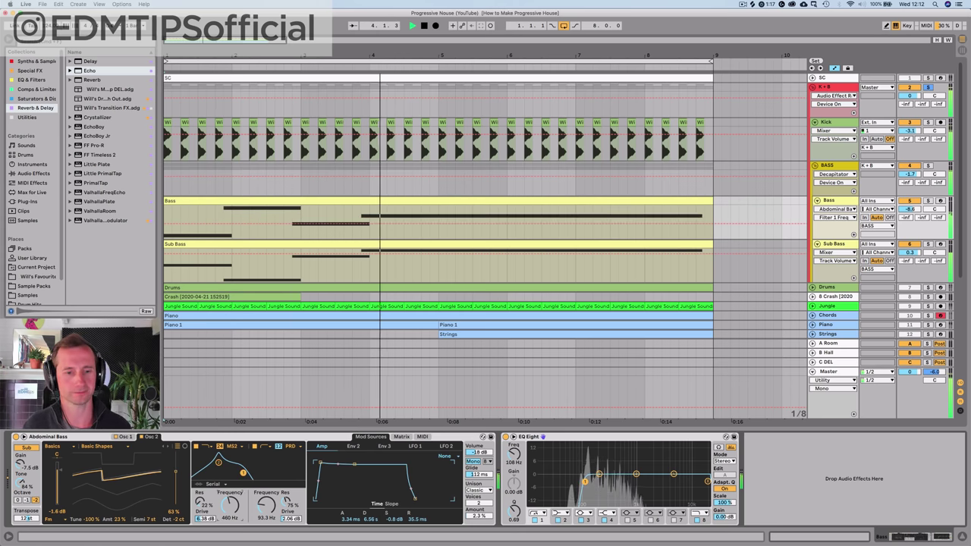
pyautogui.moveTo(226, 506); pyautogui.dragTo(227, 505)
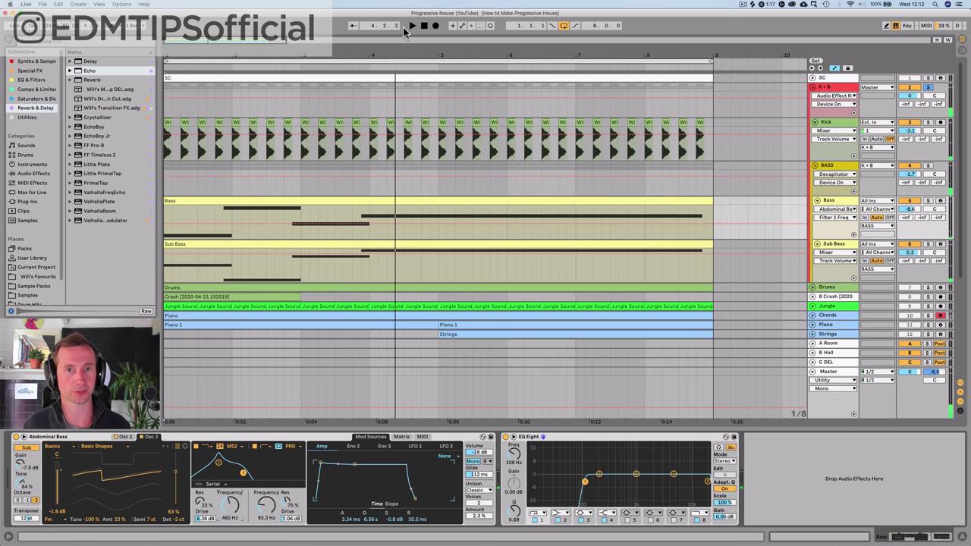
pyautogui.click(425, 27)
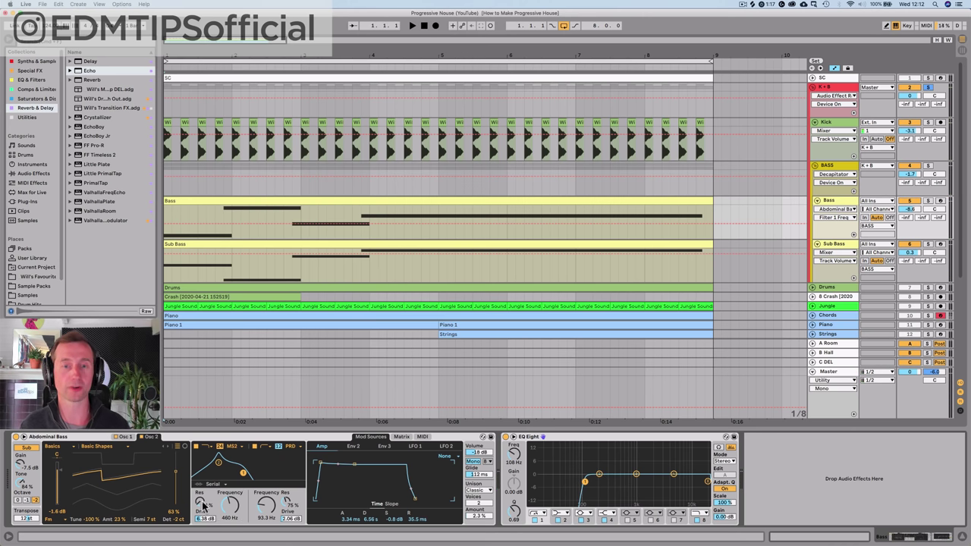
pyautogui.press('space')
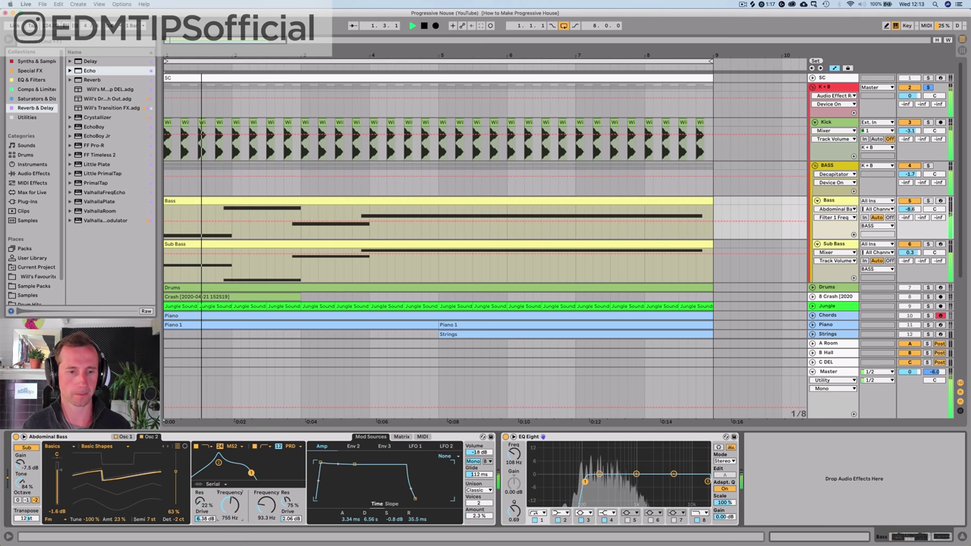
pyautogui.moveTo(227, 506)
pyautogui.mouseDown()
pyautogui.moveTo(228, 455)
pyautogui.moveTo(227, 500)
pyautogui.mouseUp()
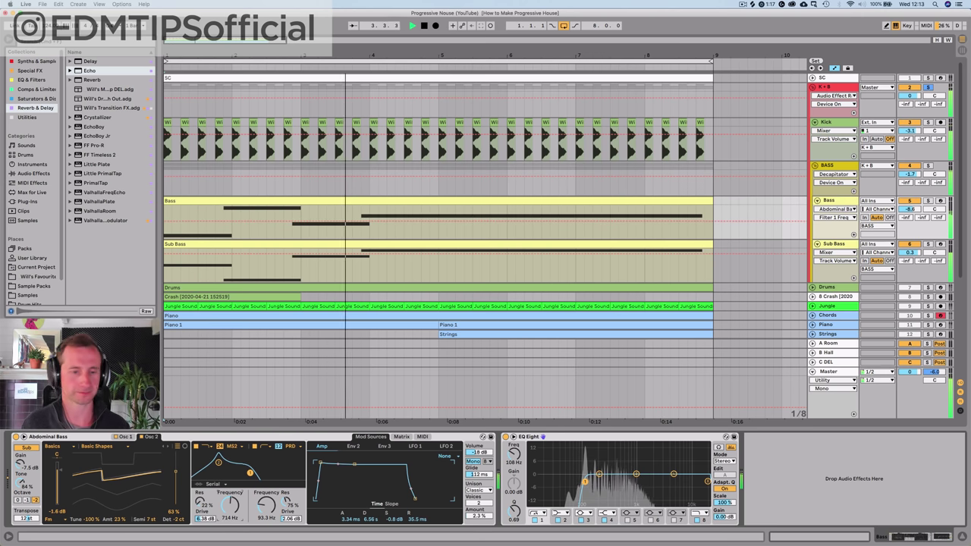
pyautogui.moveTo(230, 504); pyautogui.dragTo(230, 520)
pyautogui.press('space')
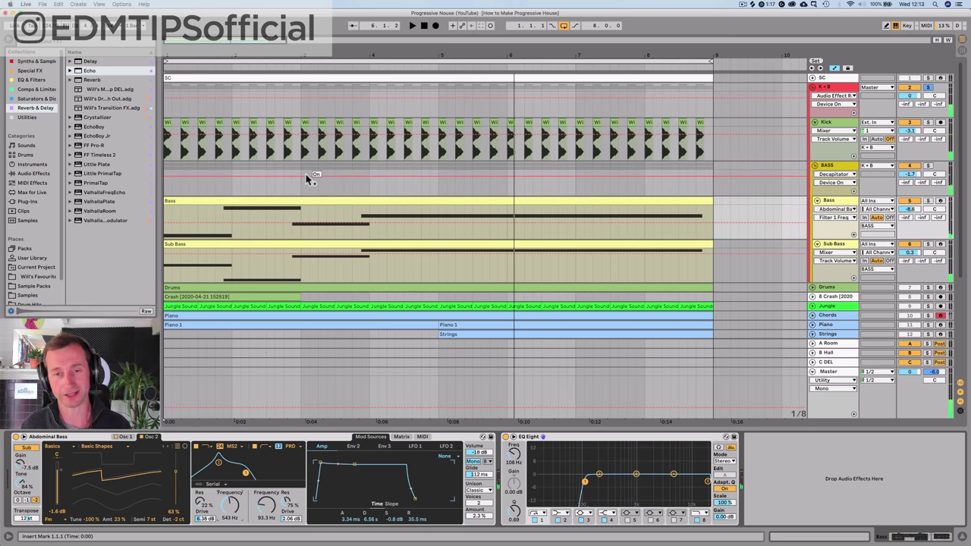
# - Select the whole 8-bar loop from bar 1 to bar 9 and duplicate it four times along the timeline
pyautogui.moveTo(453, 60); pyautogui.dragTo(454, 22)
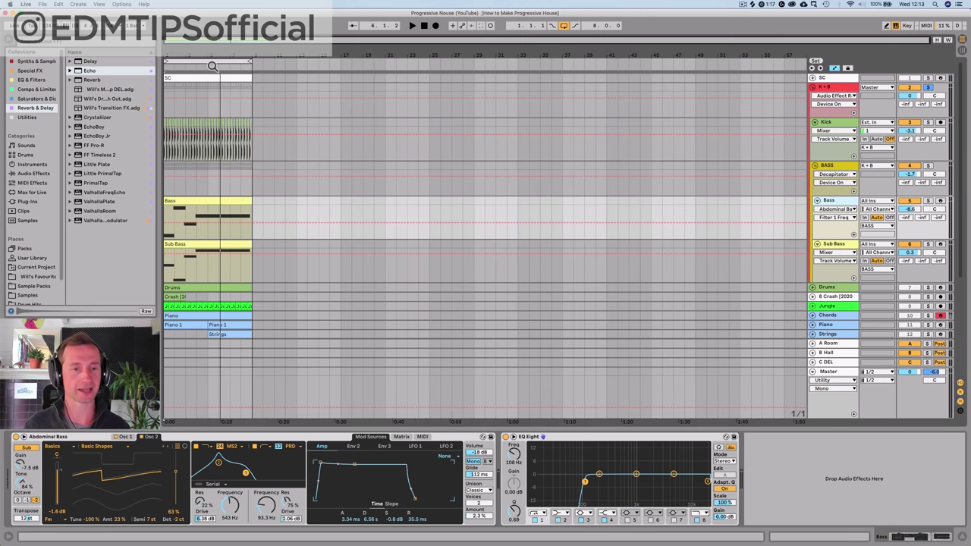
pyautogui.click(422, 27)
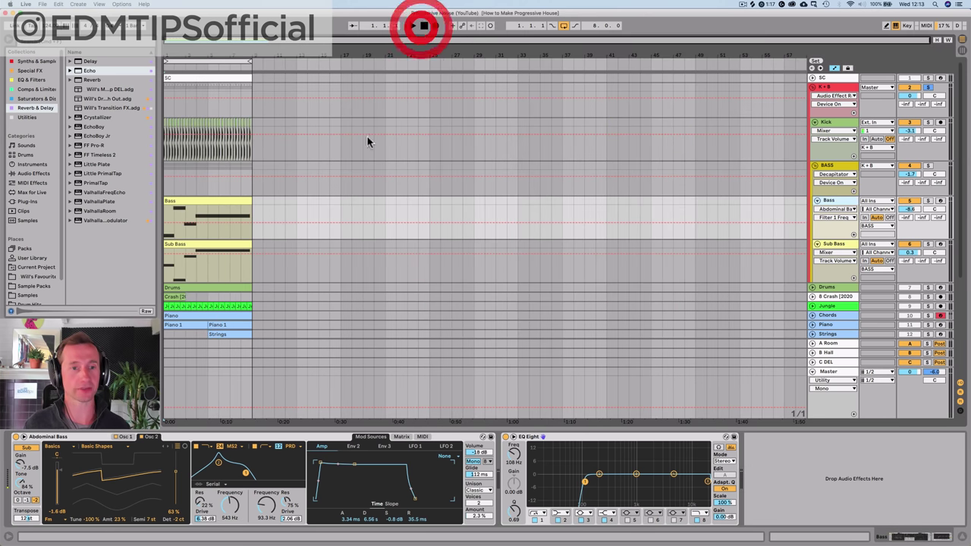
pyautogui.moveTo(254, 343); pyautogui.dragTo(103, 45)
pyautogui.press('super+d')
pyautogui.press('super+d')
pyautogui.press('super+d')
pyautogui.press('super+d')
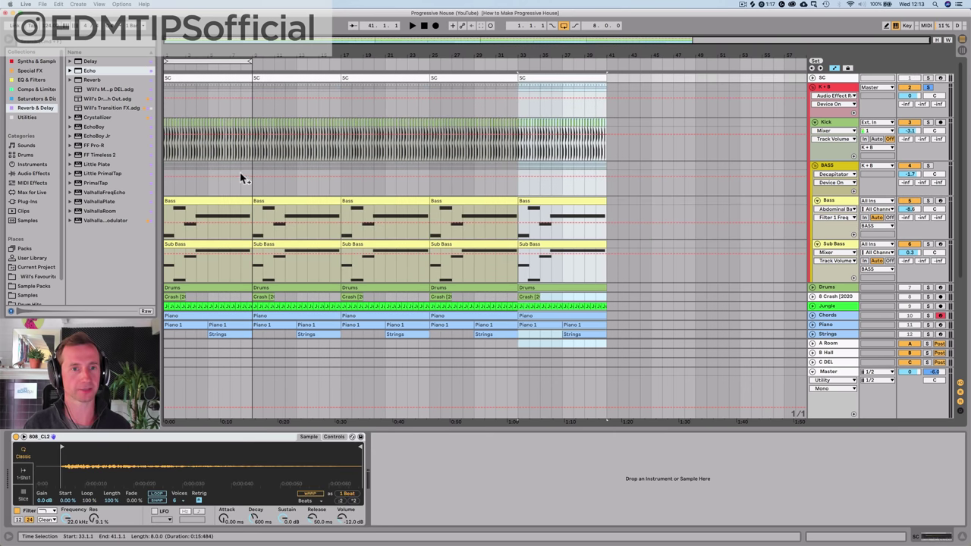
# - Delete the Kick, Bass and Sub Bass clips from the first 8 bars of the arrangement
pyautogui.moveTo(251, 166); pyautogui.dragTo(137, 108)
pyautogui.press('Delete')
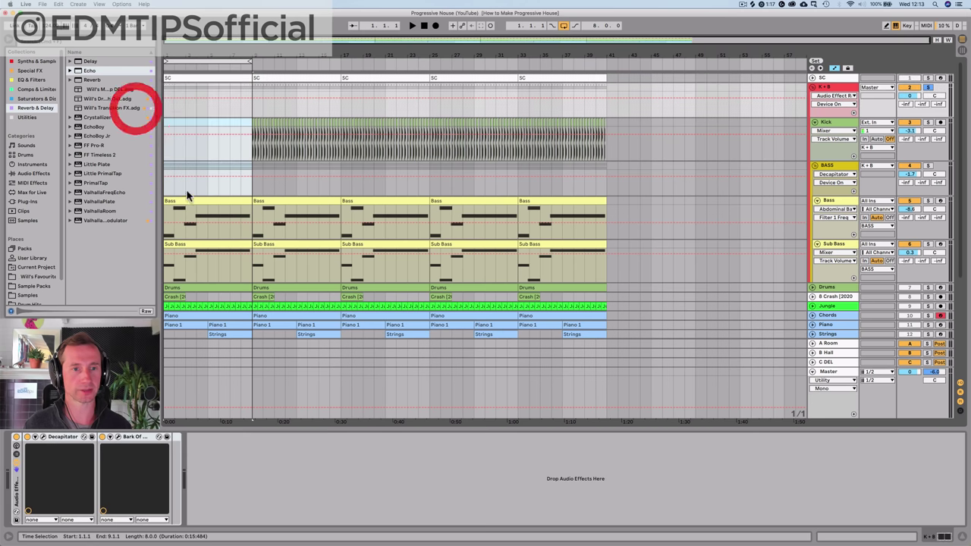
pyautogui.click(184, 199)
pyautogui.press('Delete')
pyautogui.click(185, 241)
pyautogui.press('Delete')
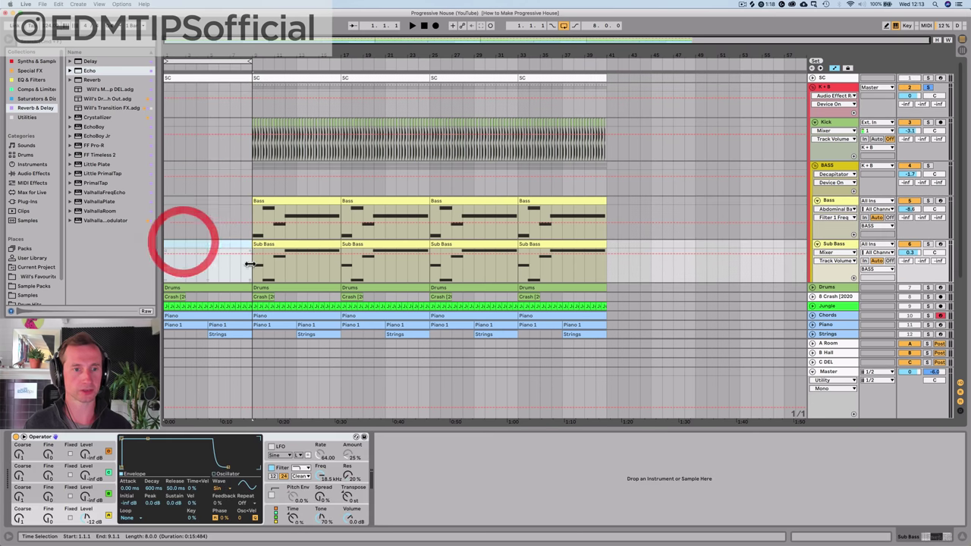
# - Delete the first Drums clip and the first Crash clip from the opening 8 bars
pyautogui.click(426, 25)
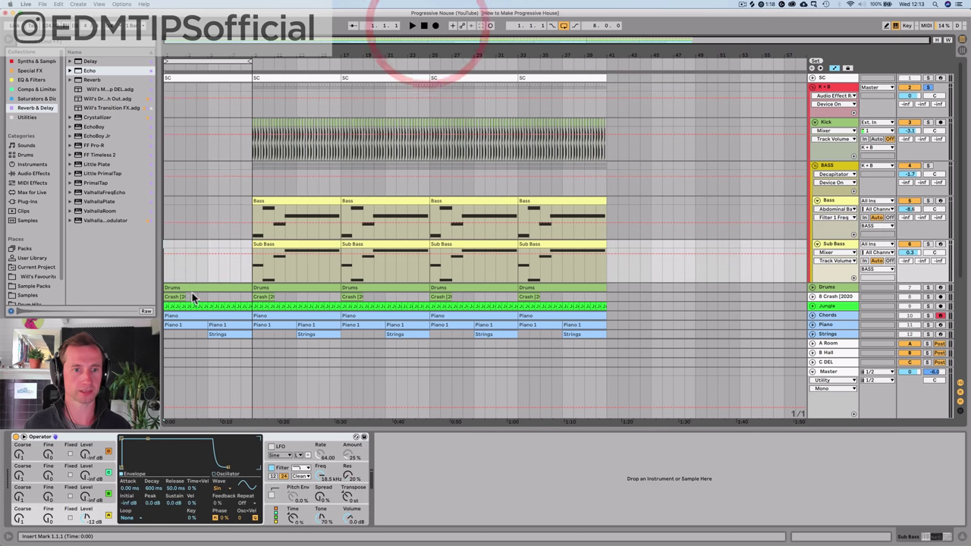
pyautogui.click(190, 293)
pyautogui.click(165, 296)
pyautogui.press('Delete')
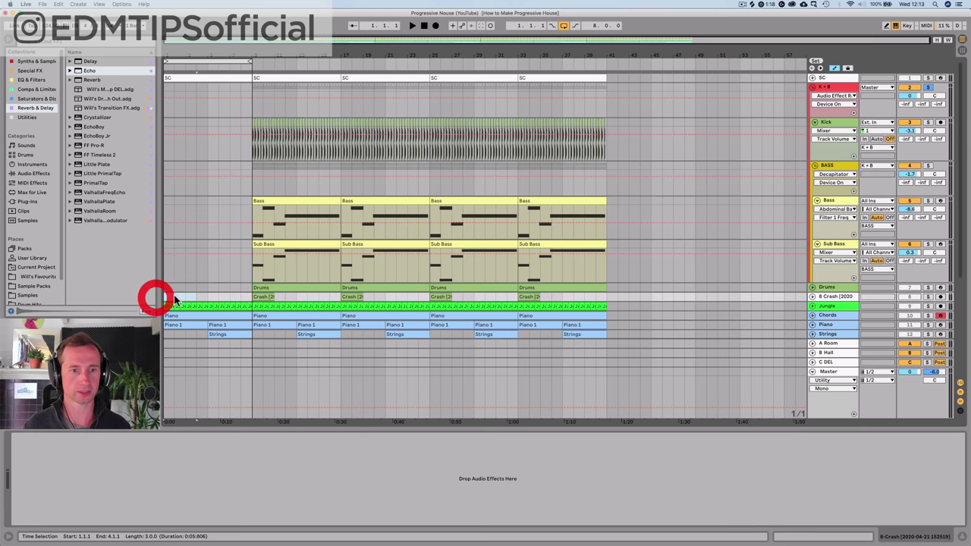
# - Delete the first Piano clip on the Chords track from the opening 8 bars and unsolo the K + B group
pyautogui.click(181, 315)
pyautogui.press('Delete')
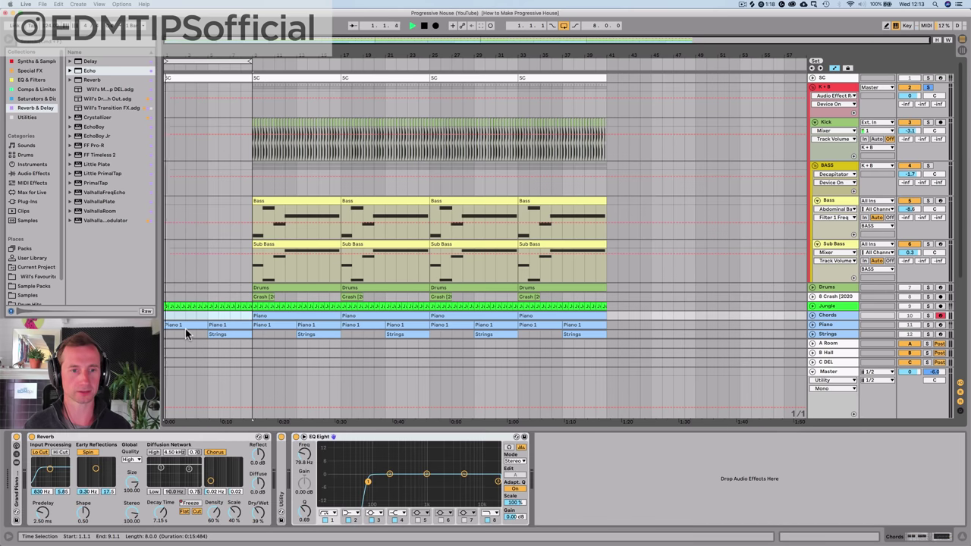
pyautogui.click(930, 90)
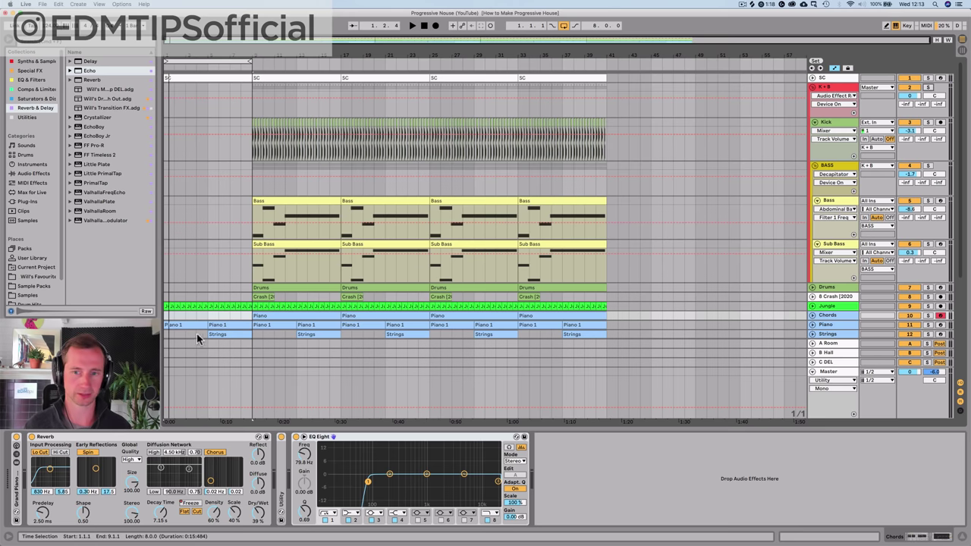
# - Delete both Piano 1 clips from the opening 8 bars of the Piano track
pyautogui.scroll(-5, 196, 332)
pyautogui.click(179, 173)
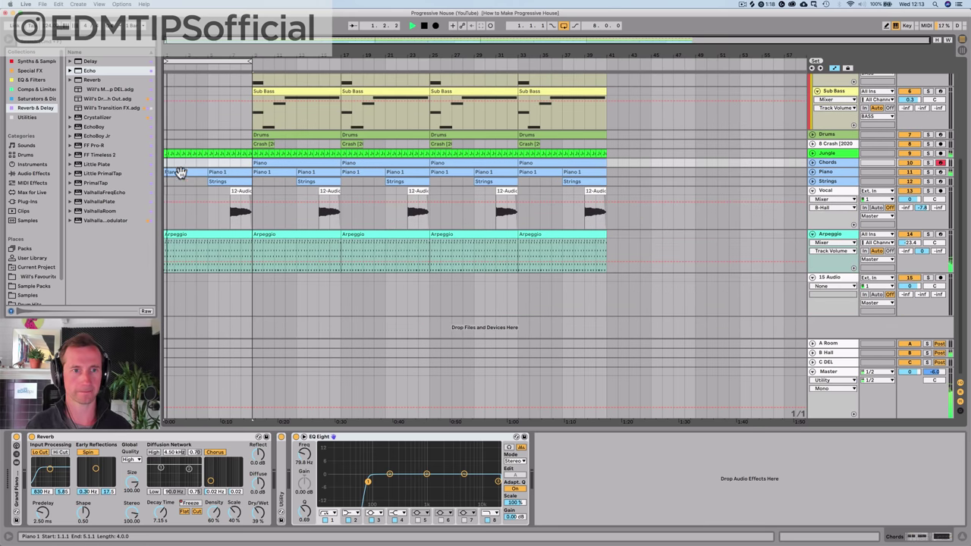
pyautogui.click(180, 172)
pyautogui.press('Delete')
pyautogui.click(219, 172)
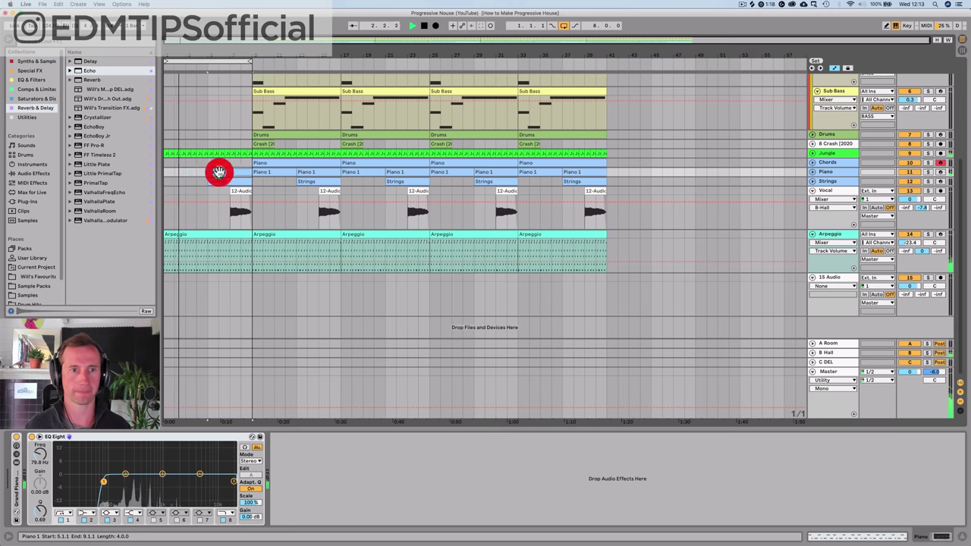
pyautogui.press('Delete')
pyautogui.click(221, 181)
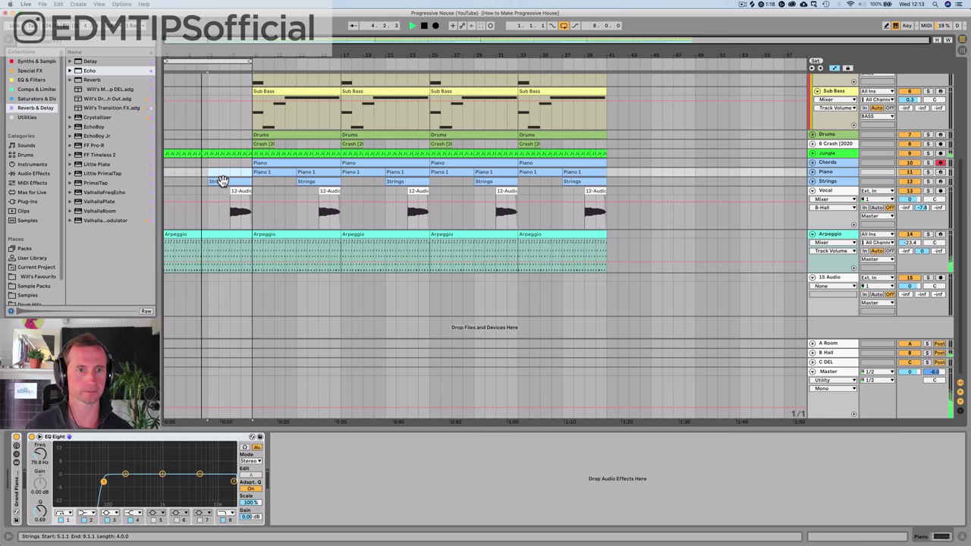
pyautogui.click(220, 180)
pyautogui.scroll(3, 223, 180)
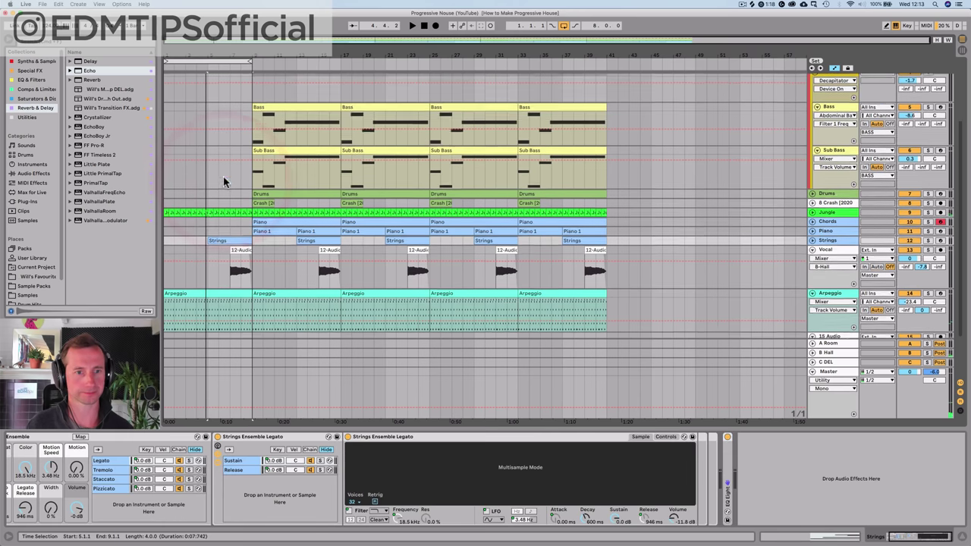
pyautogui.click(235, 252)
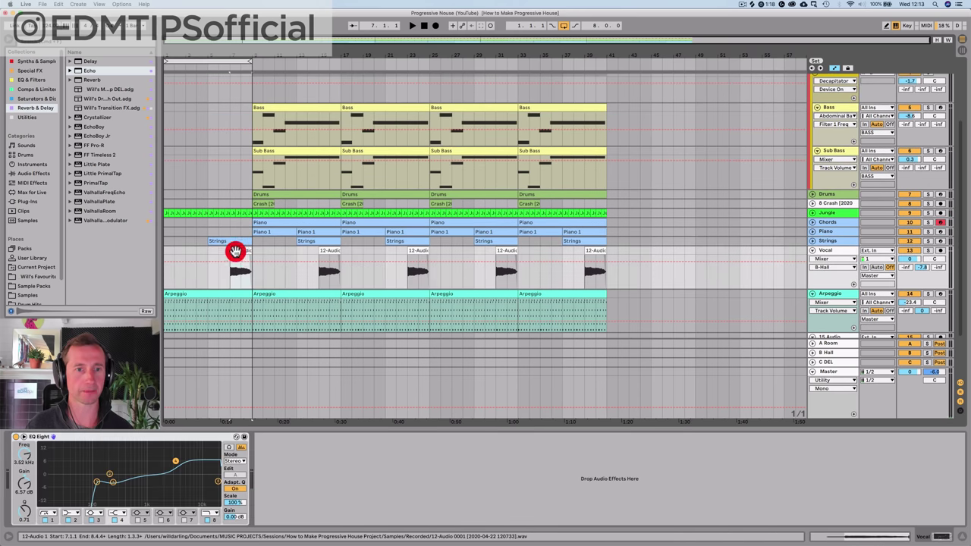
# - Copy the Bass and Sub Bass clips at bar 9 back to bar 1 and play the opening
pyautogui.click(295, 104)
pyautogui.keyDown('shift'); pyautogui.click(283, 150); pyautogui.keyUp('shift')
pyautogui.moveTo(282, 148); pyautogui.dragTo(202, 106)
pyautogui.press('space')
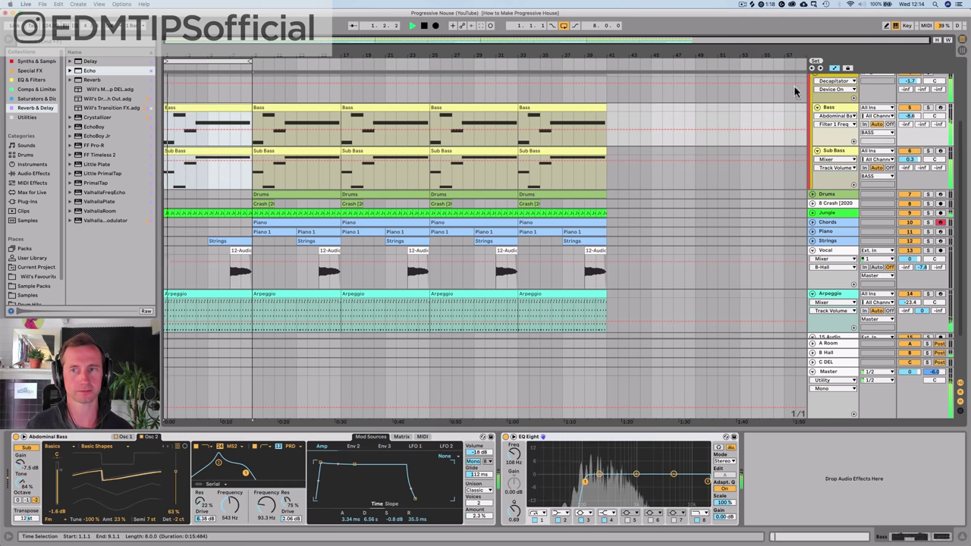
# - Delete the SC clip from the opening 8 bars and stop playback
pyautogui.scroll(5, 760, 125)
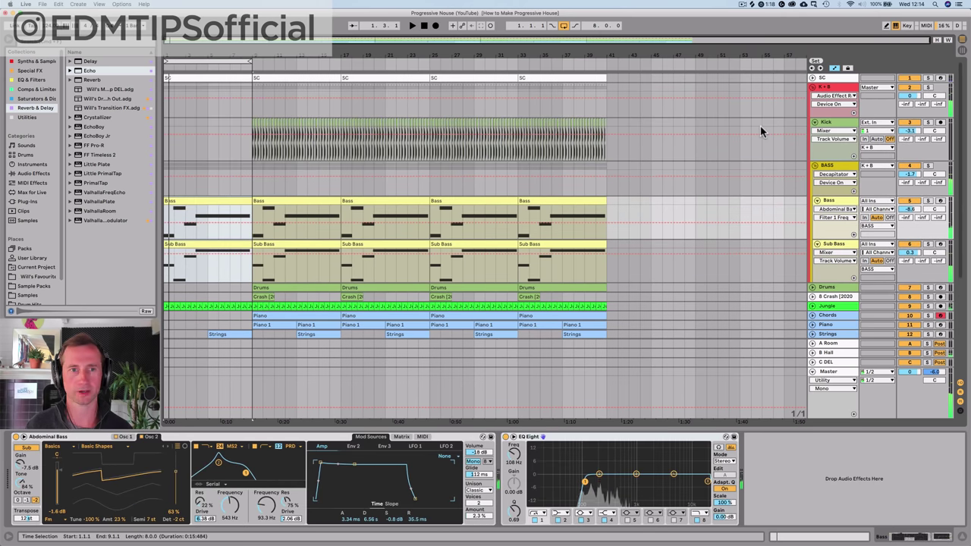
pyautogui.click(215, 78)
pyautogui.click(424, 26)
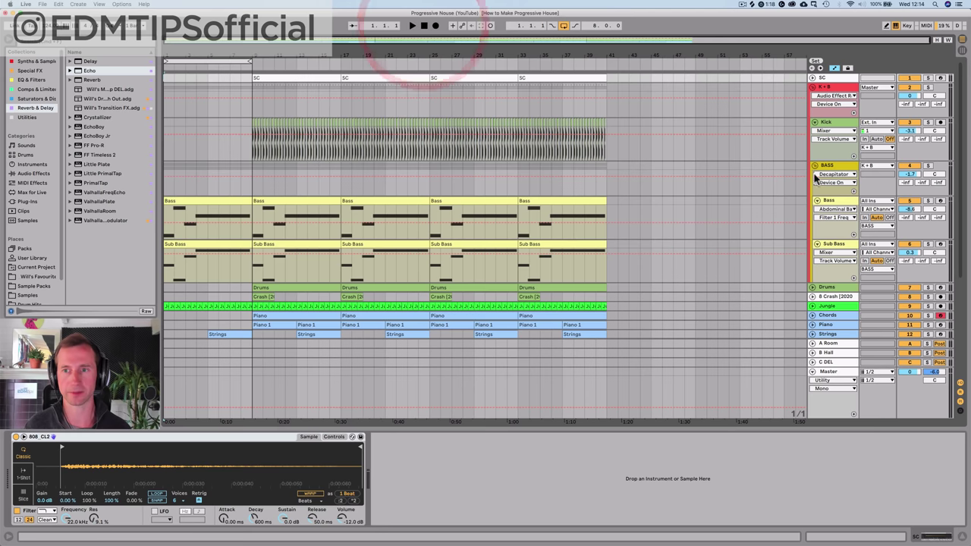
# - Lower the BASS group volume to -13.1 dB and play the opening section
pyautogui.click(843, 166)
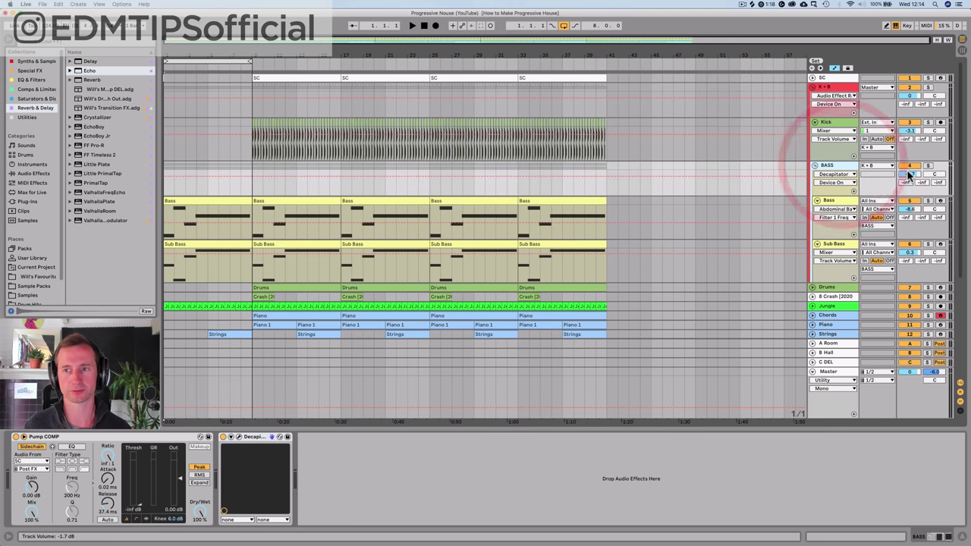
pyautogui.moveTo(912, 179)
pyautogui.mouseDown()
pyautogui.moveTo(912, 199)
pyautogui.moveTo(912, 186)
pyautogui.mouseUp()
pyautogui.press('space')
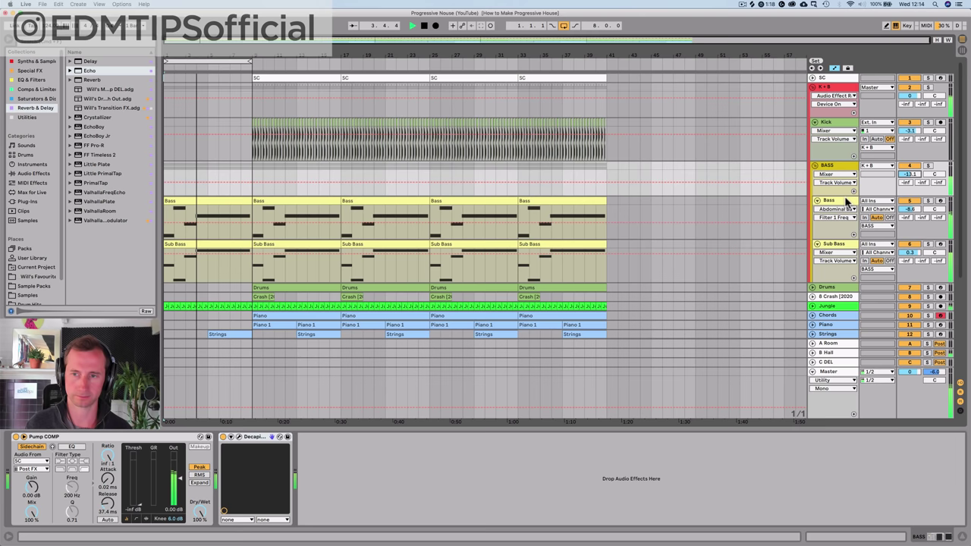
# - Unfold the Jungle and Chords tracks while the opening section plays
pyautogui.scroll(-3, 814, 244)
pyautogui.click(812, 240)
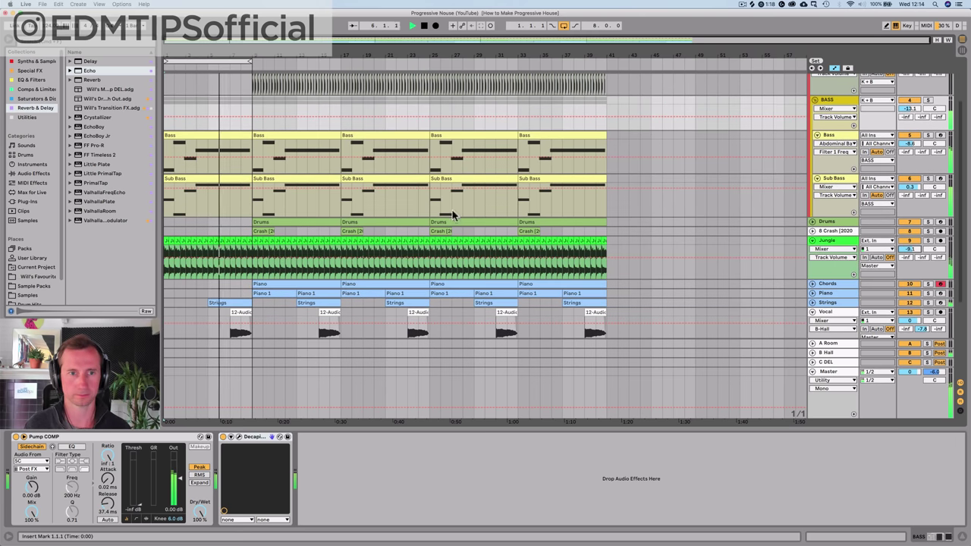
pyautogui.click(812, 284)
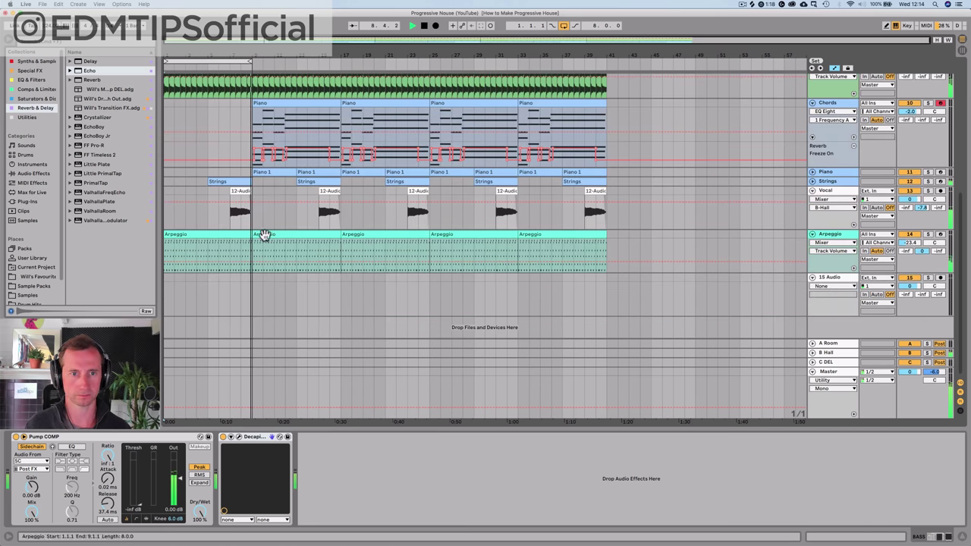
# - Delete the Drums clip that starts at bar 9 and play the arrangement from bar 9
pyautogui.scroll(2, 269, 230)
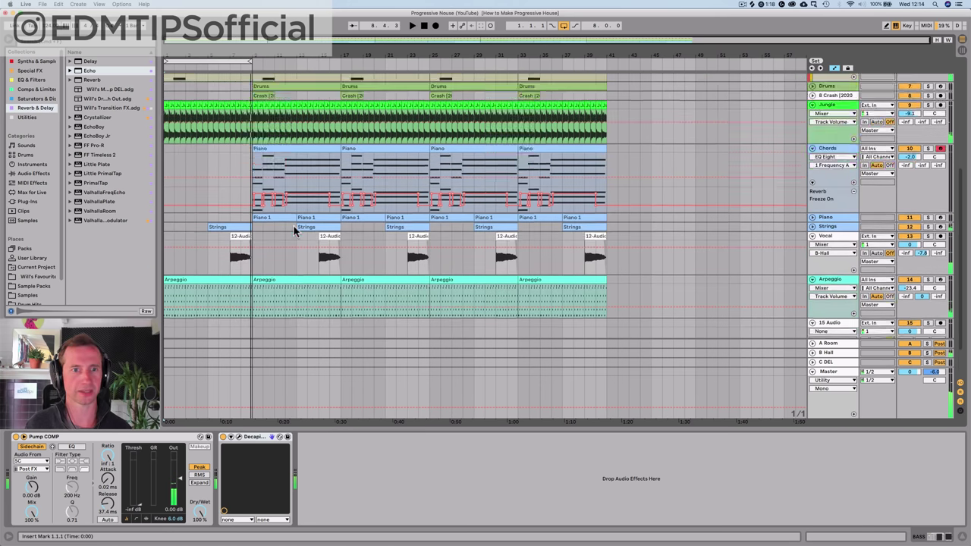
pyautogui.scroll(2, 293, 225)
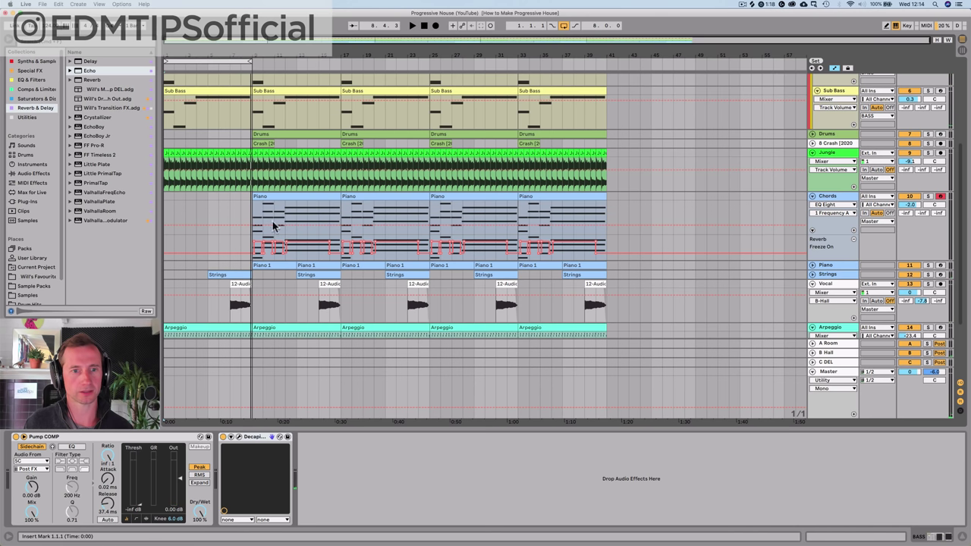
pyautogui.scroll(2, 273, 194)
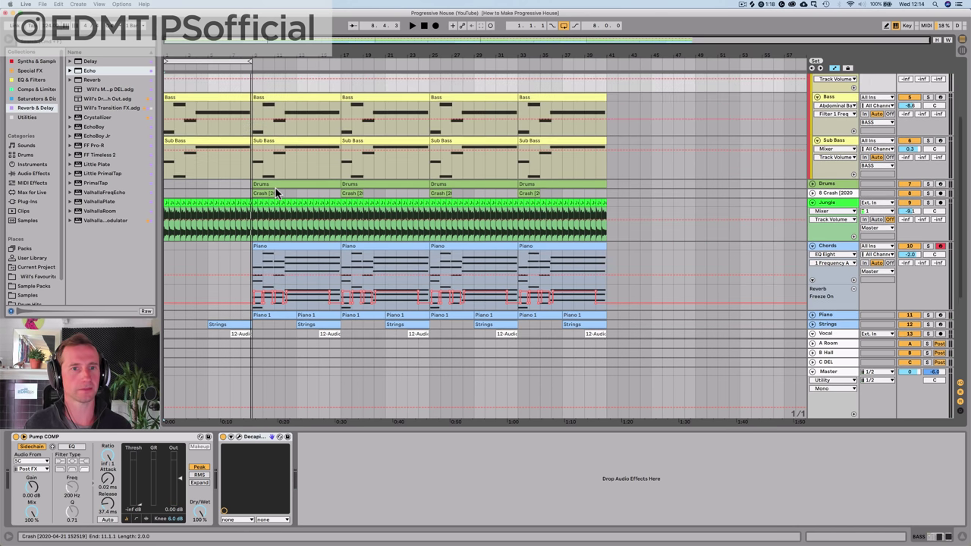
pyautogui.click(276, 184)
pyautogui.scroll(-6, 262, 209)
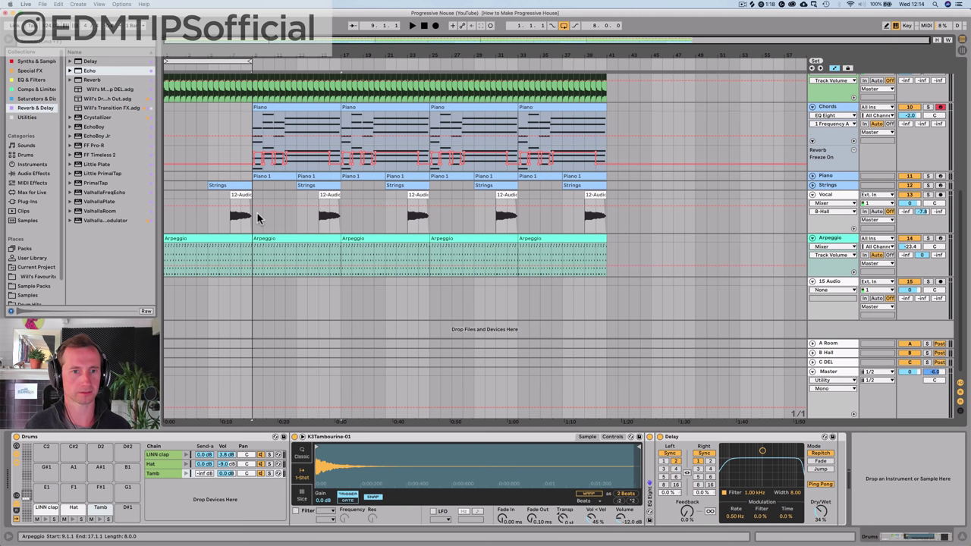
pyautogui.click(256, 186)
pyautogui.press('space')
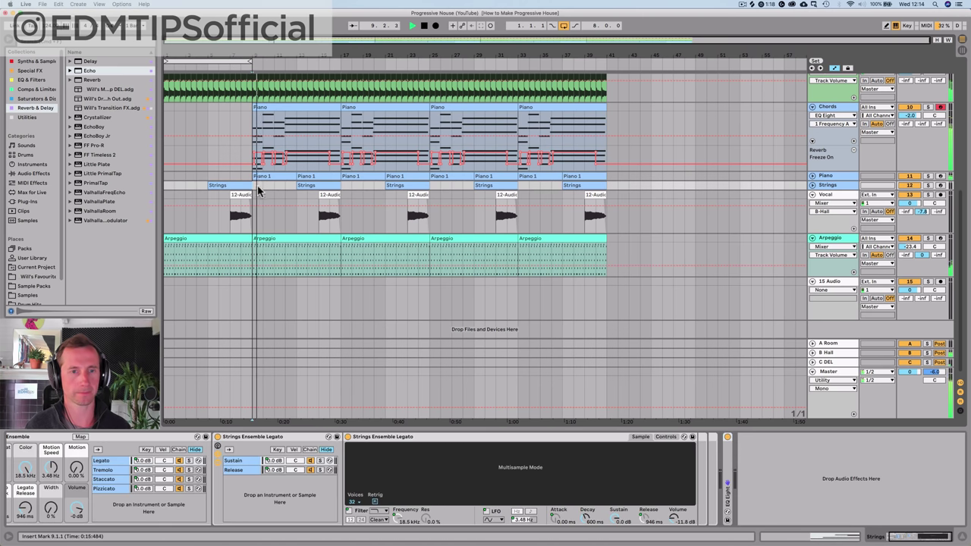
# - Open the Piano clip at bar 9 in an enlarged note editor and delete the lowest note of its first chord
pyautogui.click(300, 105)
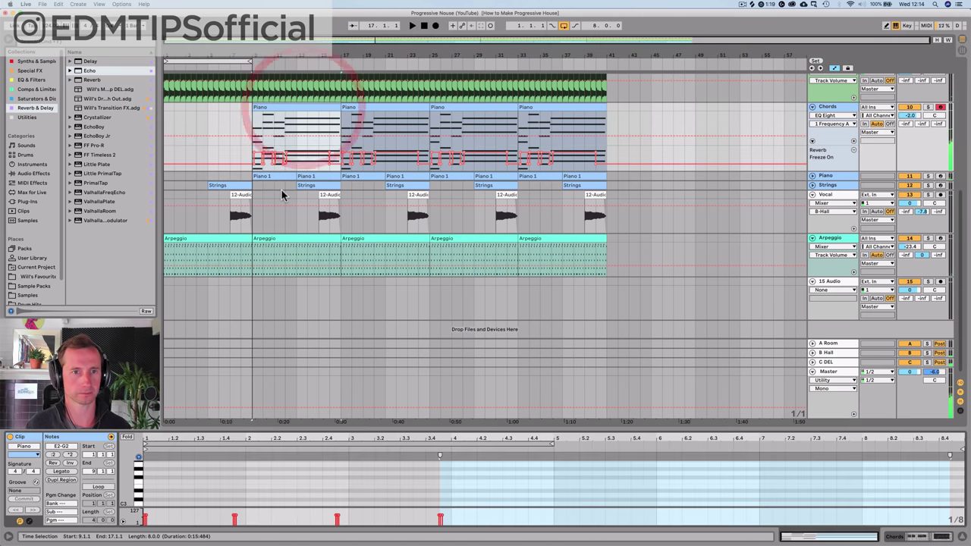
pyautogui.click(265, 107)
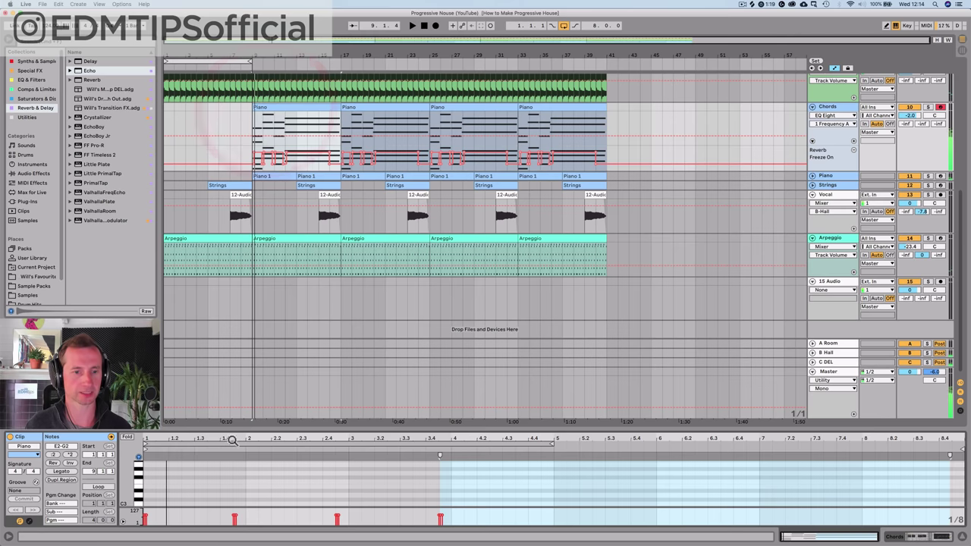
pyautogui.moveTo(232, 429); pyautogui.dragTo(250, 225)
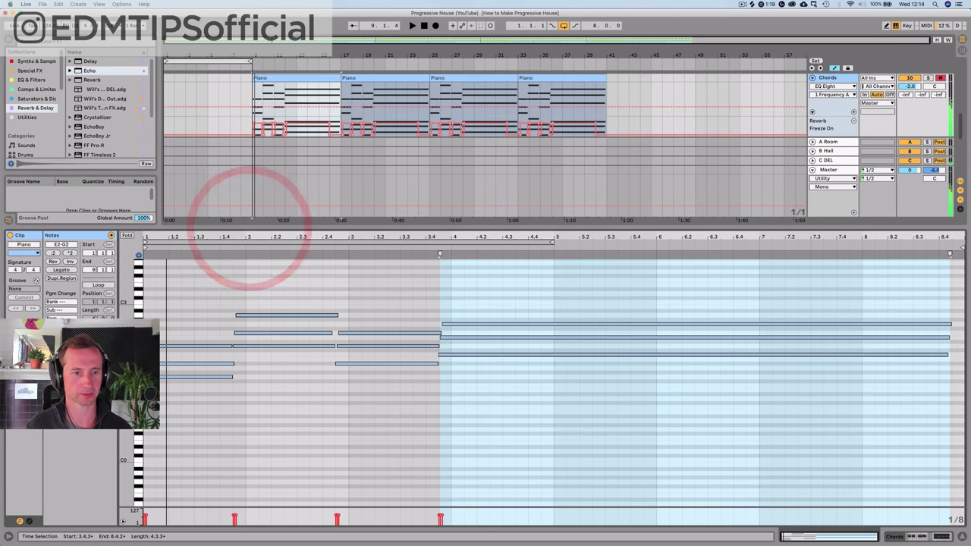
pyautogui.click(141, 378)
pyautogui.press('Delete')
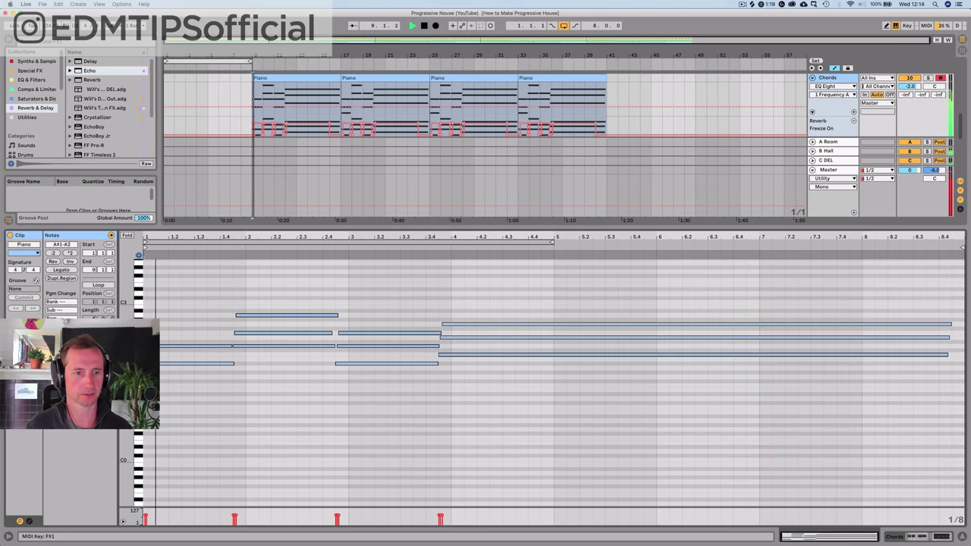
pyautogui.press('space')
# - Raise the top note of each of the first three piano chords by one octave and play the clip
pyautogui.click(167, 346)
pyautogui.hotkey('shift', 'Up')
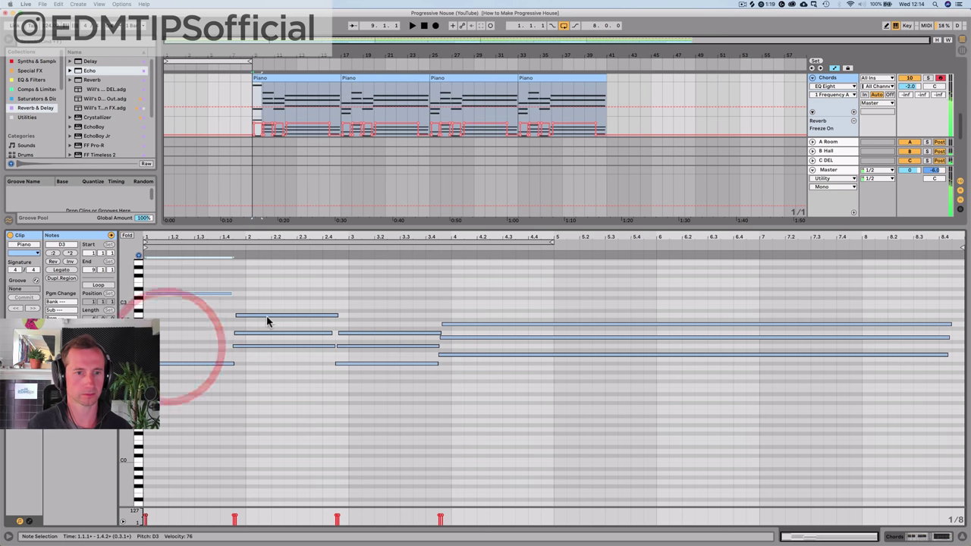
pyautogui.click(267, 317)
pyautogui.hotkey('shift', 'Up')
pyautogui.click(351, 333)
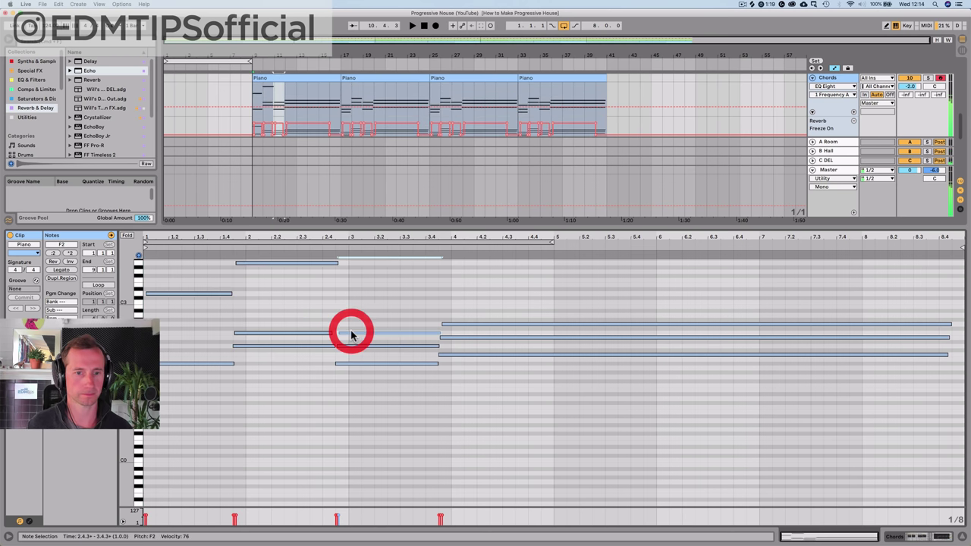
pyautogui.hotkey('shift', 'Up')
pyautogui.press('space')
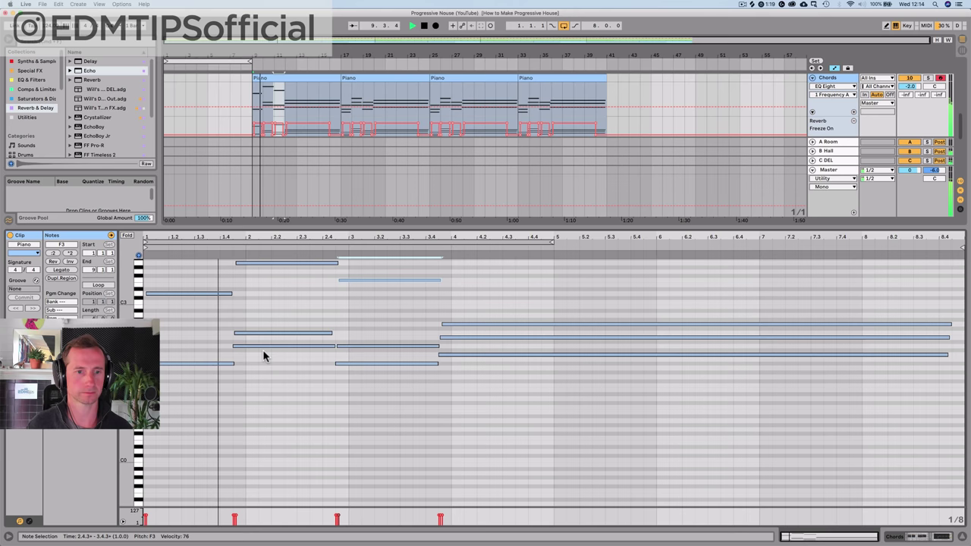
# - Move the top note of the long last piano chord to E3, replay the clip and leave the note editor
pyautogui.click(498, 325)
pyautogui.hotkey('shift', 'Up')
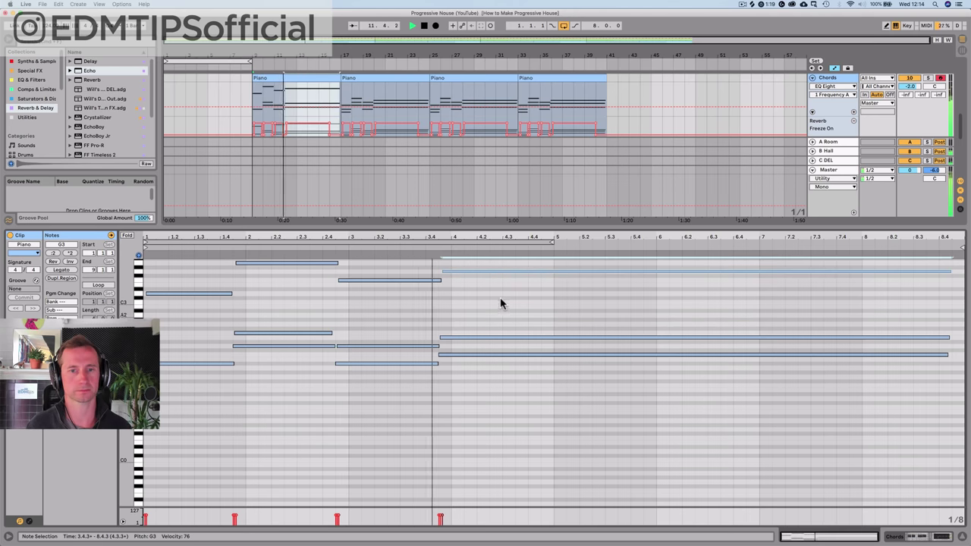
pyautogui.click(478, 270)
pyautogui.press('Down')
pyautogui.press('Down')
pyautogui.press('Down')
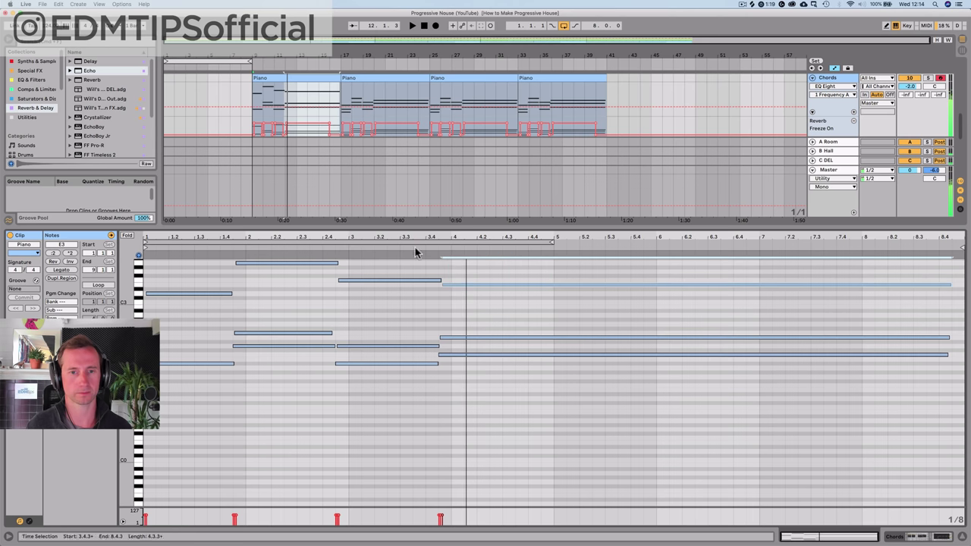
pyautogui.press('space')
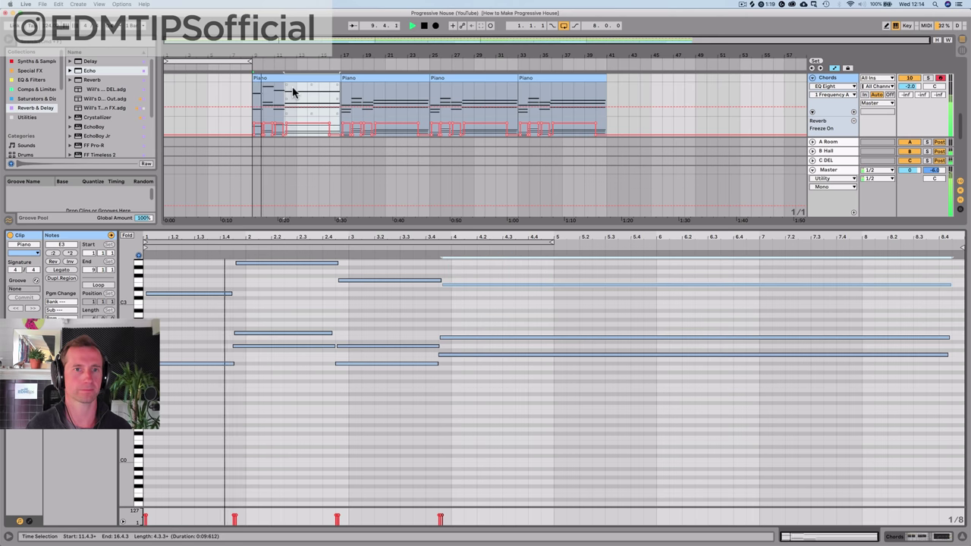
pyautogui.hotkey('shift', 'Tab')
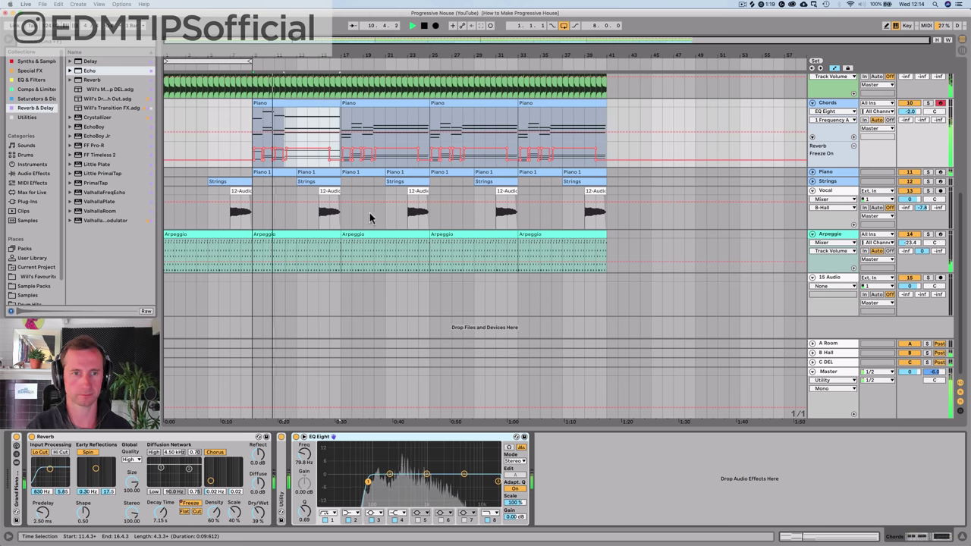
# - Delete all Tamb notes from the Drums clip at bar 17, leaving the Hat and LINN clap parts
pyautogui.scroll(2, 376, 217)
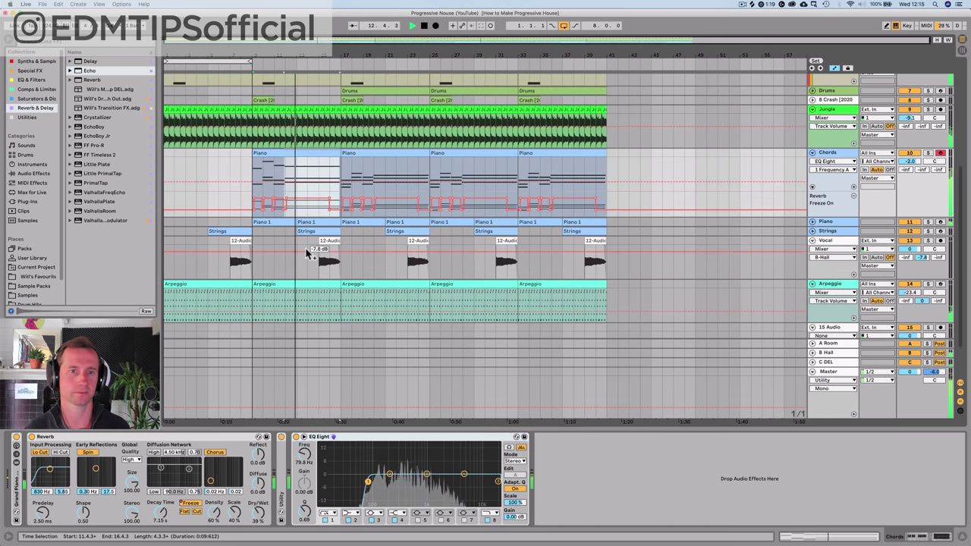
pyautogui.doubleClick(385, 91)
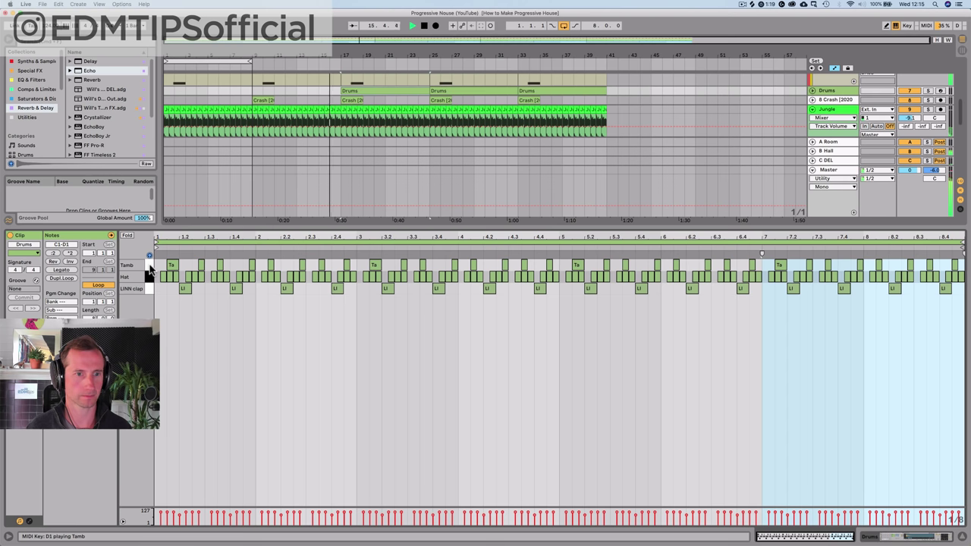
pyautogui.click(147, 266)
pyautogui.press('Delete')
pyautogui.click(147, 274)
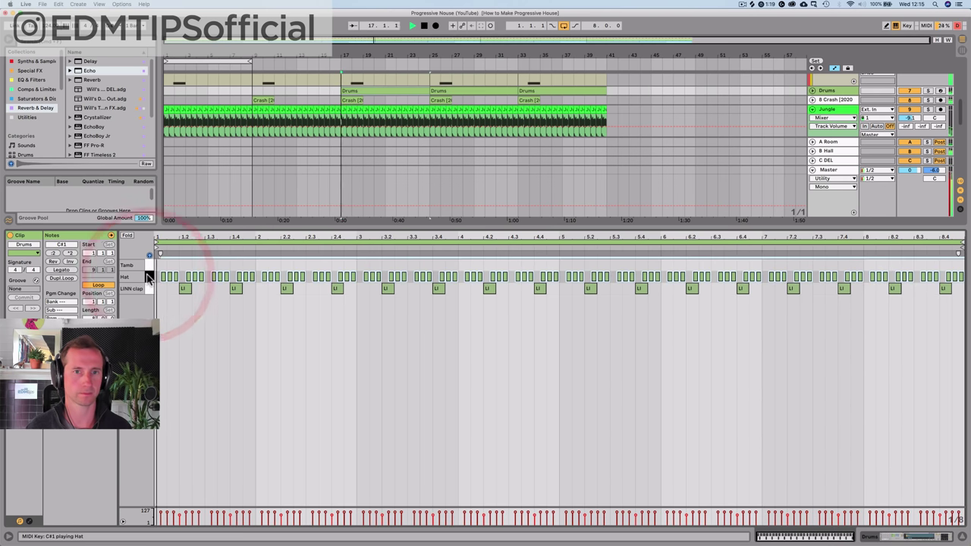
pyautogui.hotkey('shift', 'Tab')
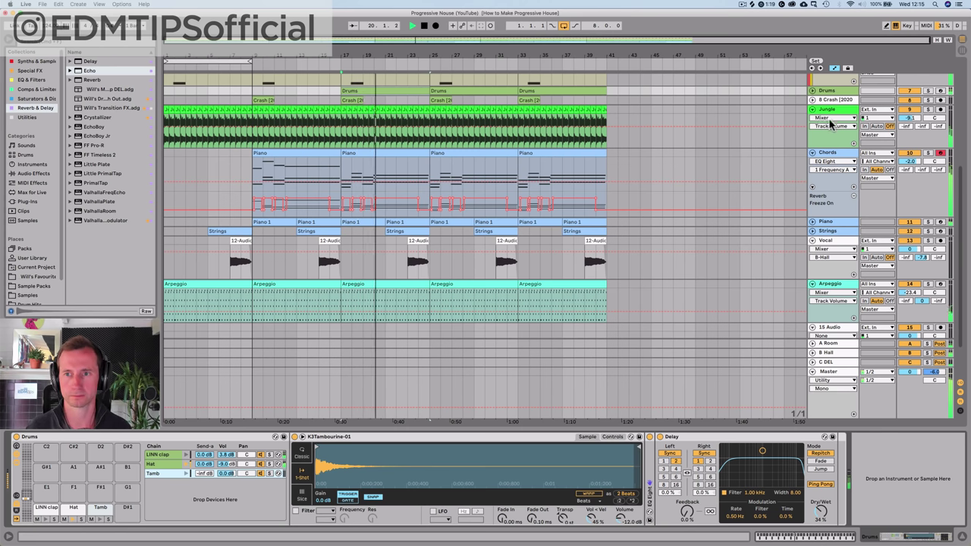
# - Fold the K + B group at the head of the arrangement
pyautogui.scroll(4, 832, 122)
pyautogui.scroll(2, 832, 122)
pyautogui.click(812, 86)
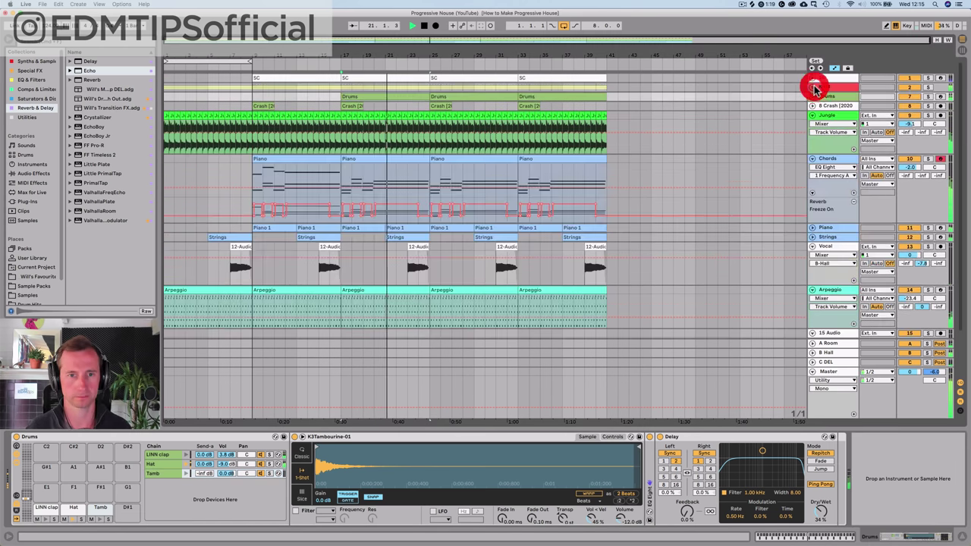
# - Delete the Strings clips at bars 29 and 37, arm the Strings track for recording and stop playback
pyautogui.click(505, 238)
pyautogui.click(580, 237)
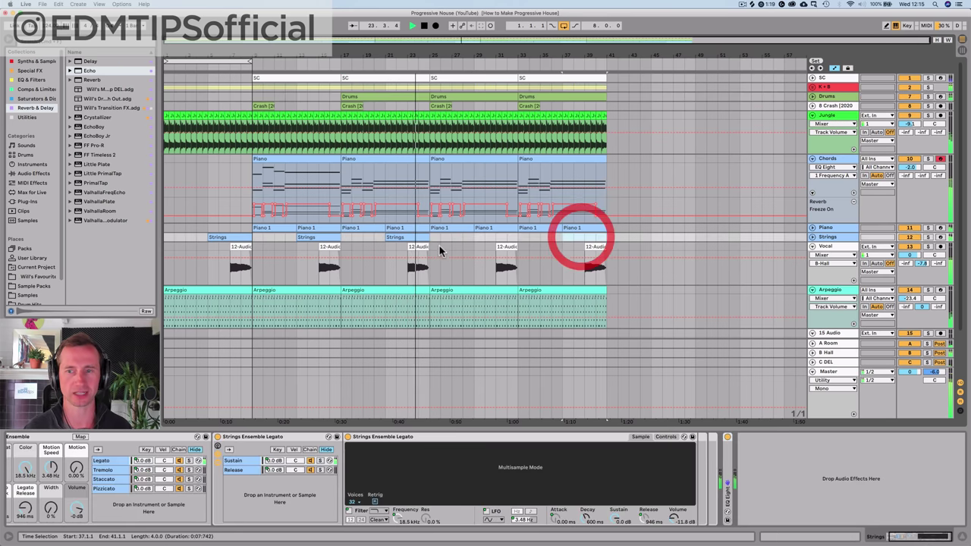
pyautogui.click(940, 238)
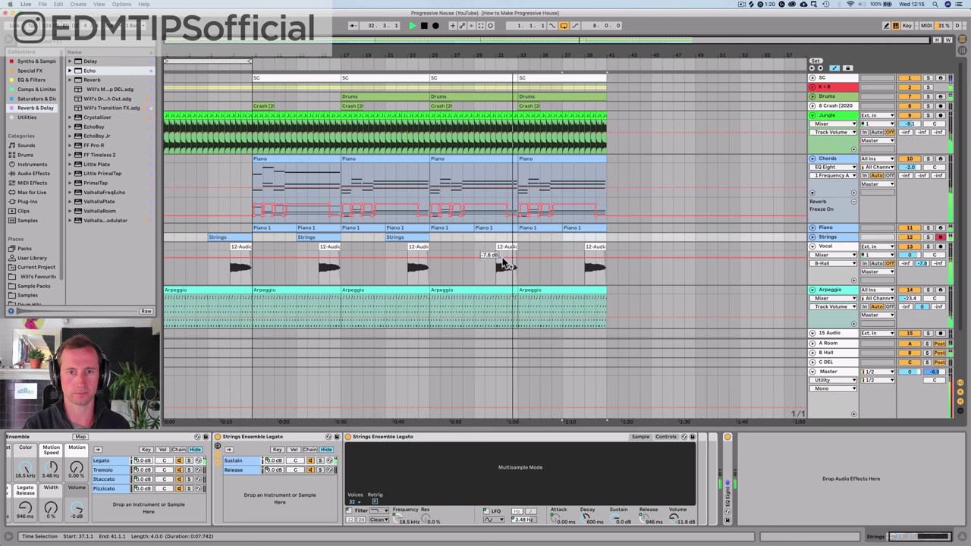
pyautogui.press('space')
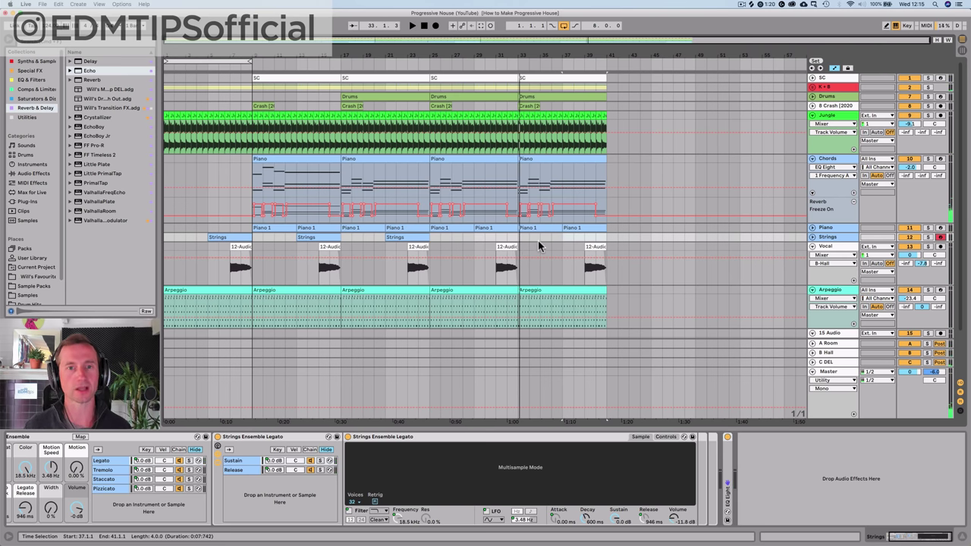
# - Listen to the opening from bar 1, stop, and resume playback from bar 9
pyautogui.click(165, 196)
pyautogui.press('space')
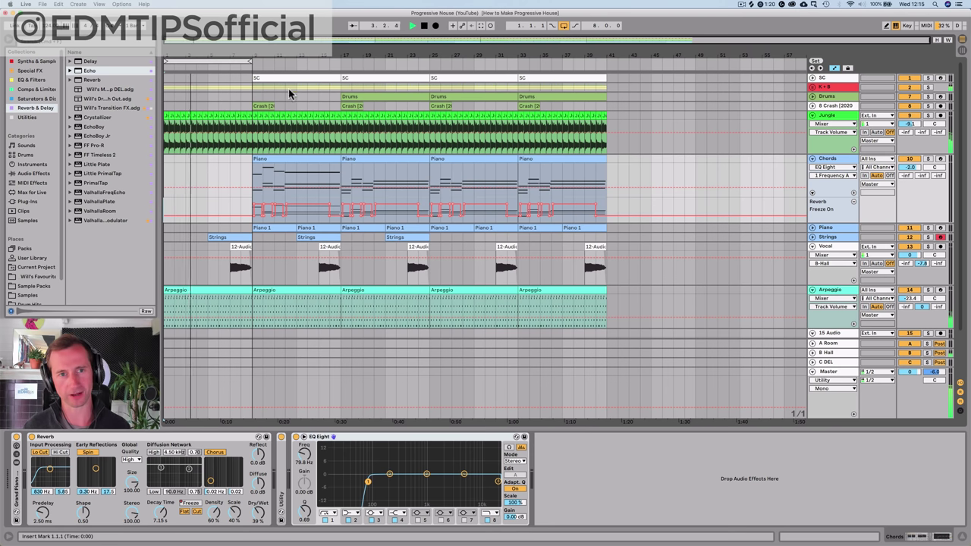
pyautogui.press('space')
pyautogui.click(253, 101)
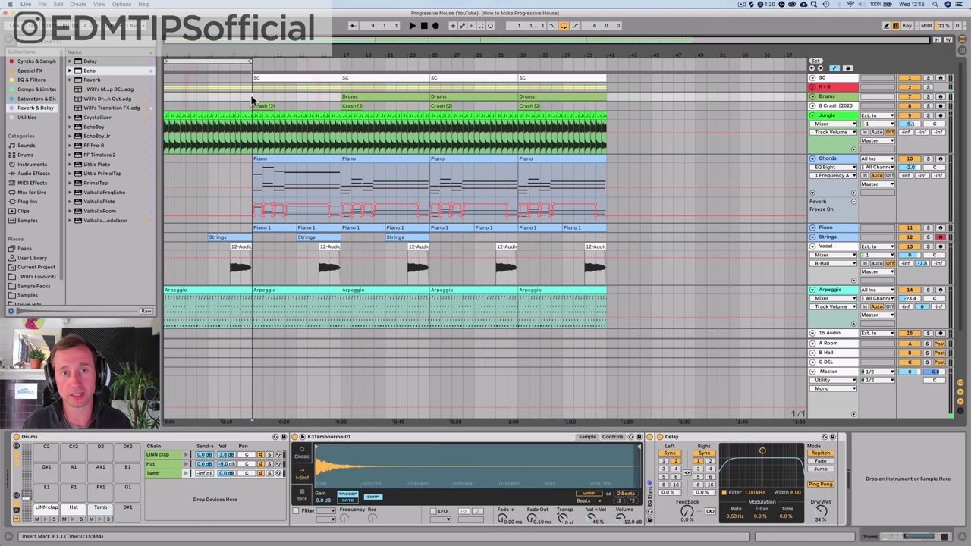
pyautogui.press('space')
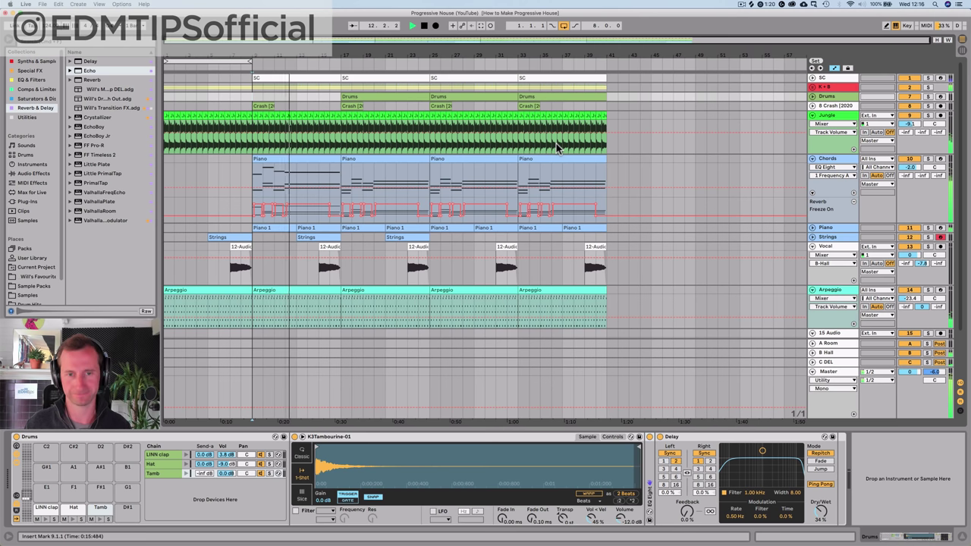
# - Move the Vocal clip at bar 15 onto the one at bar 23, leaving bar 15 empty, and stop playback
pyautogui.click(330, 250)
pyautogui.moveTo(331, 252); pyautogui.dragTo(423, 250)
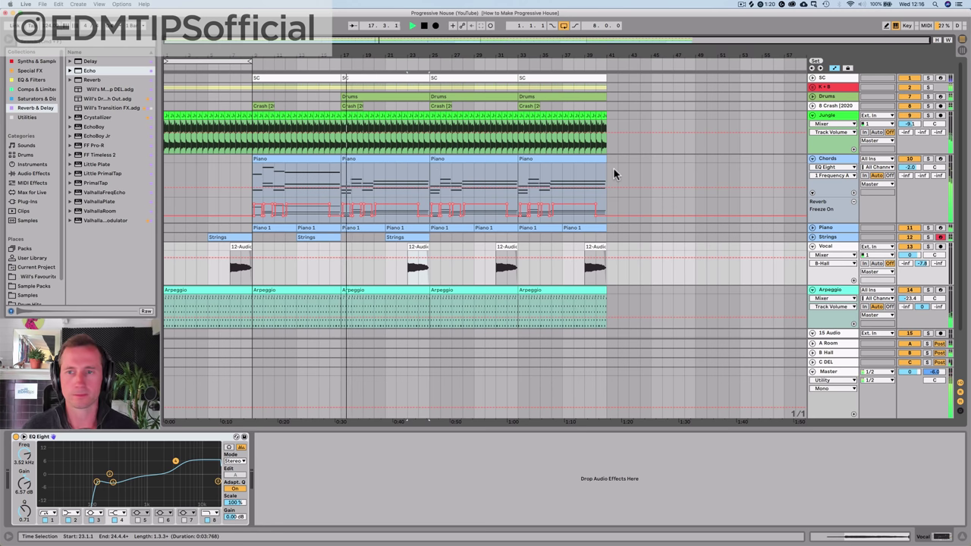
pyautogui.press('space')
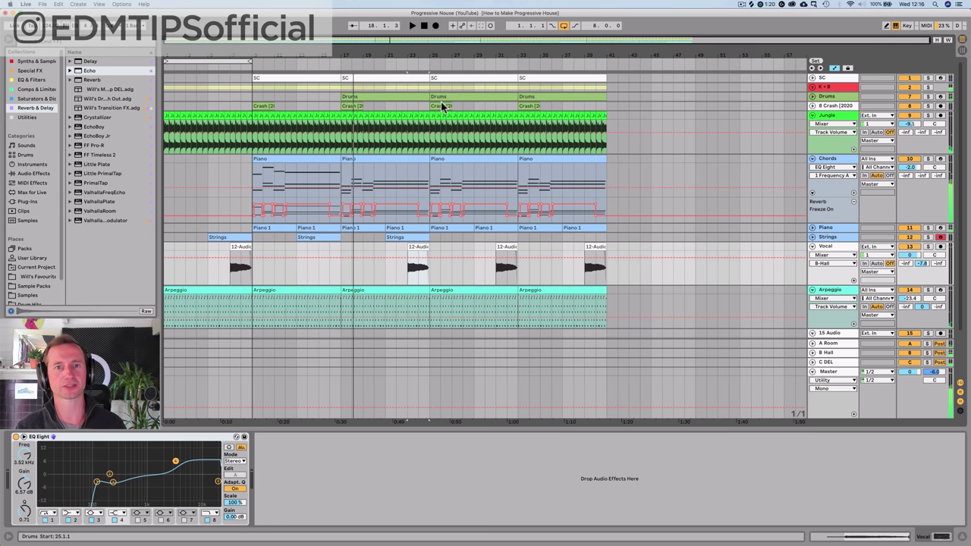
# - Place the insert marker at bar 9 on the Drums track, and at bar 41 on the Crash track, where the existing clips end
pyautogui.click(247, 98)
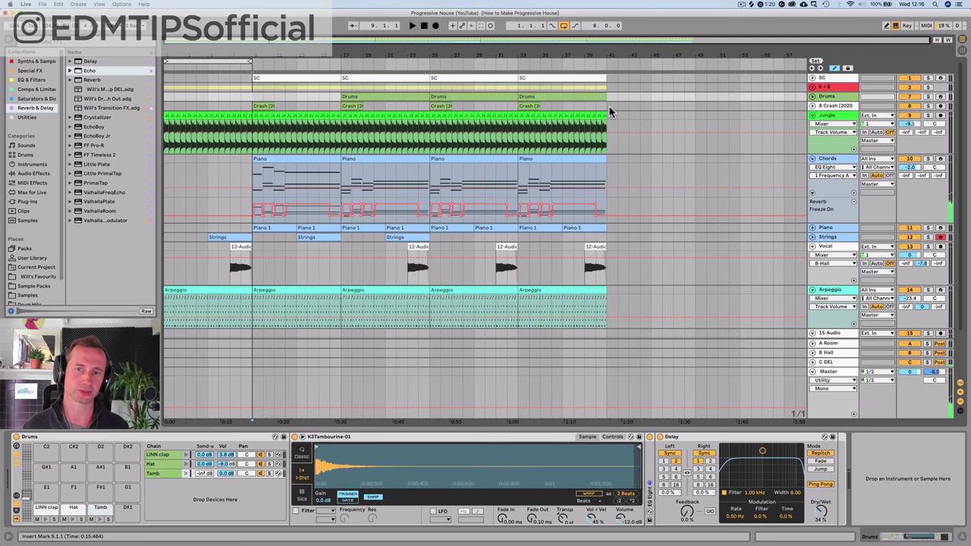
pyautogui.click(609, 106)
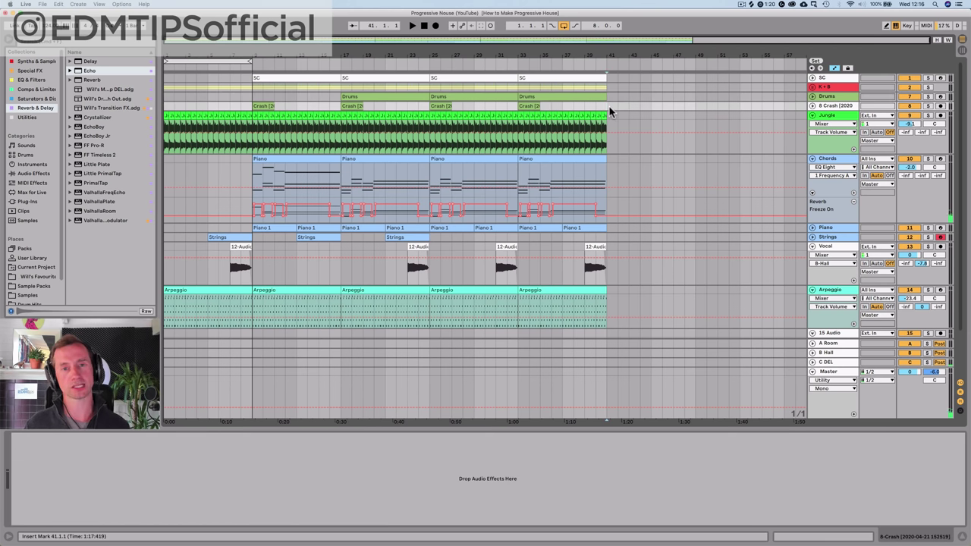